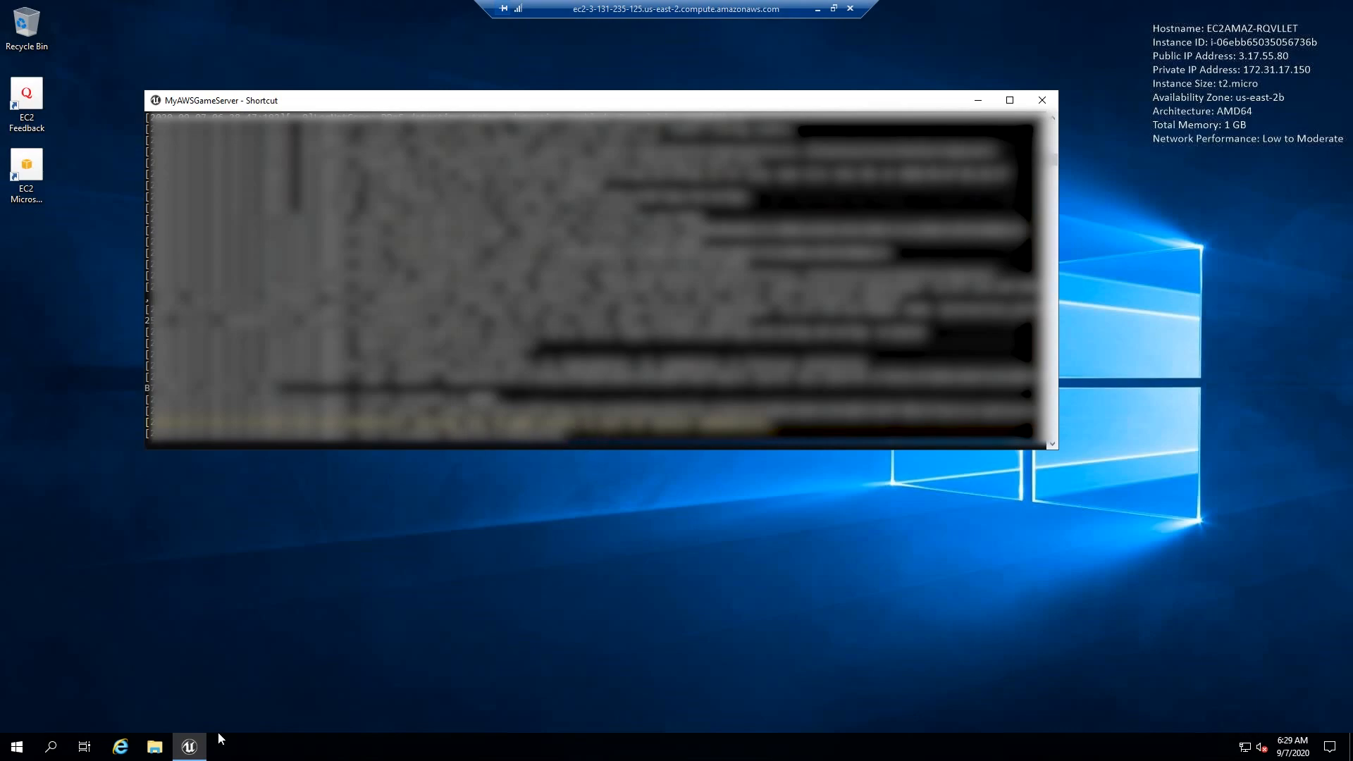
# - Switch to the game client showing the main menu level and connect it to the server with the console command open 127.0.0.1
pyautogui.click(154, 747)
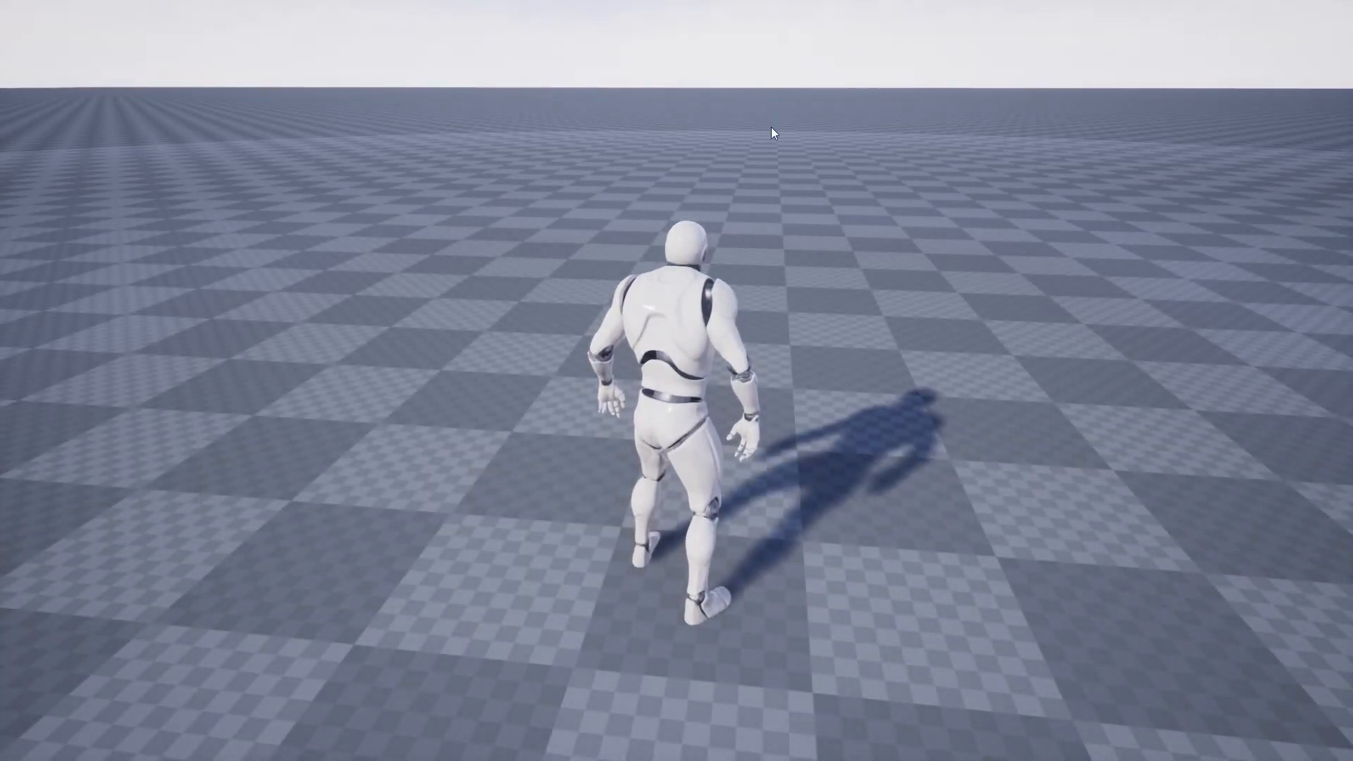
pyautogui.press('super')
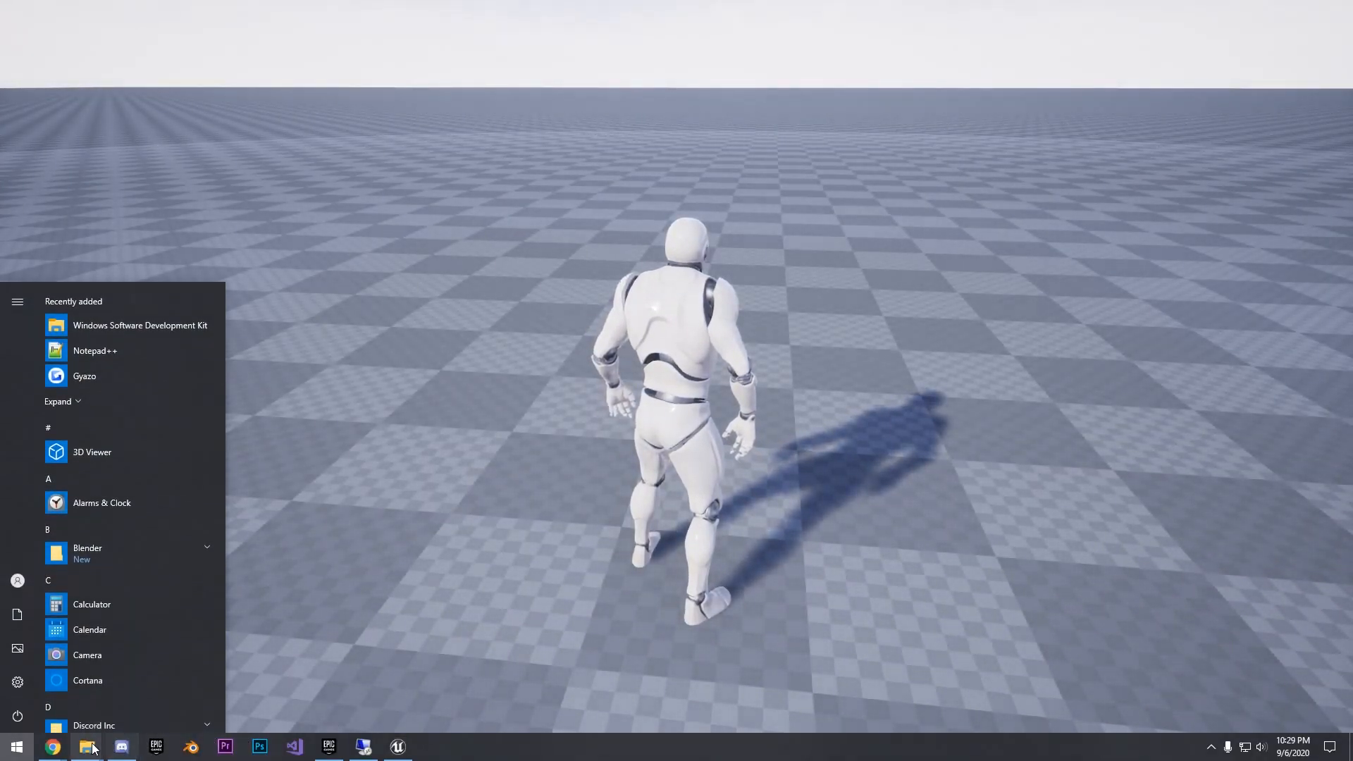
pyautogui.moveTo(92, 746)
pyautogui.click(240, 669)
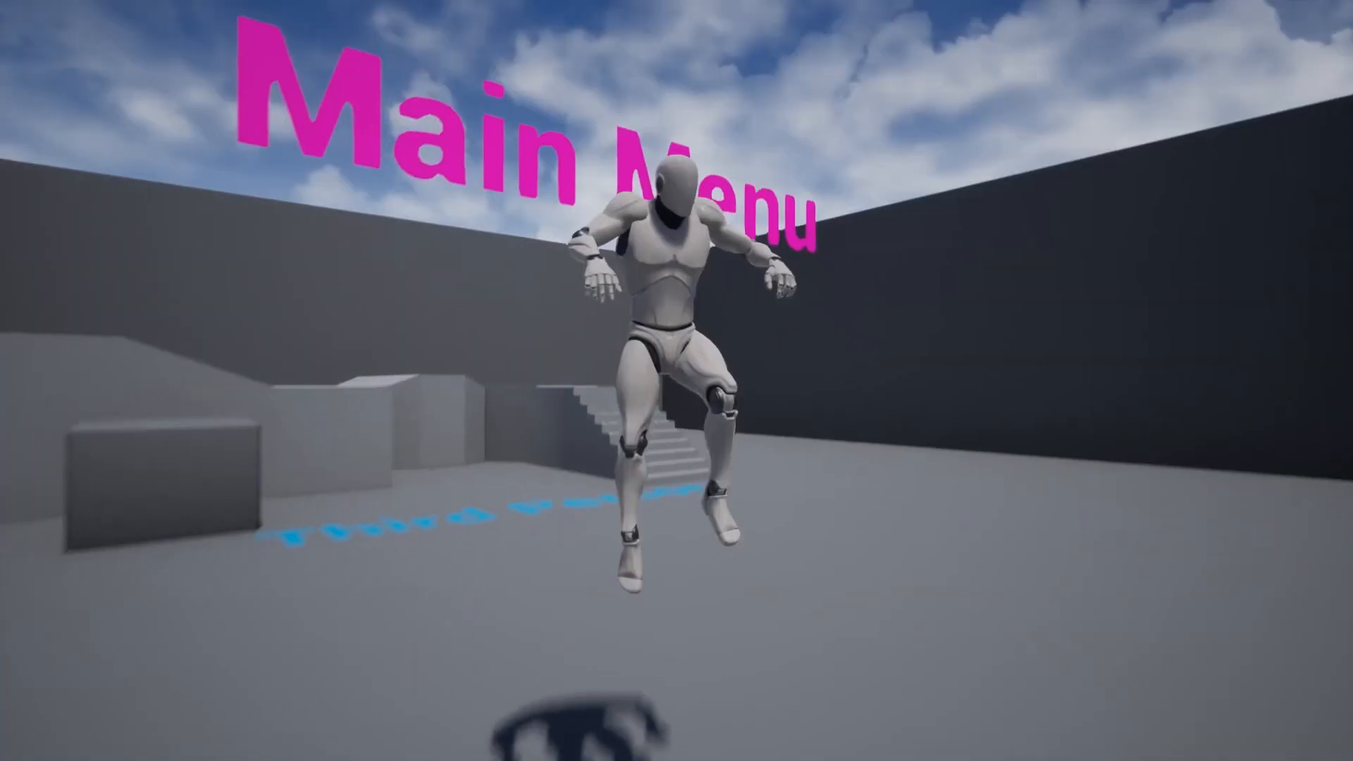
pyautogui.write('op')
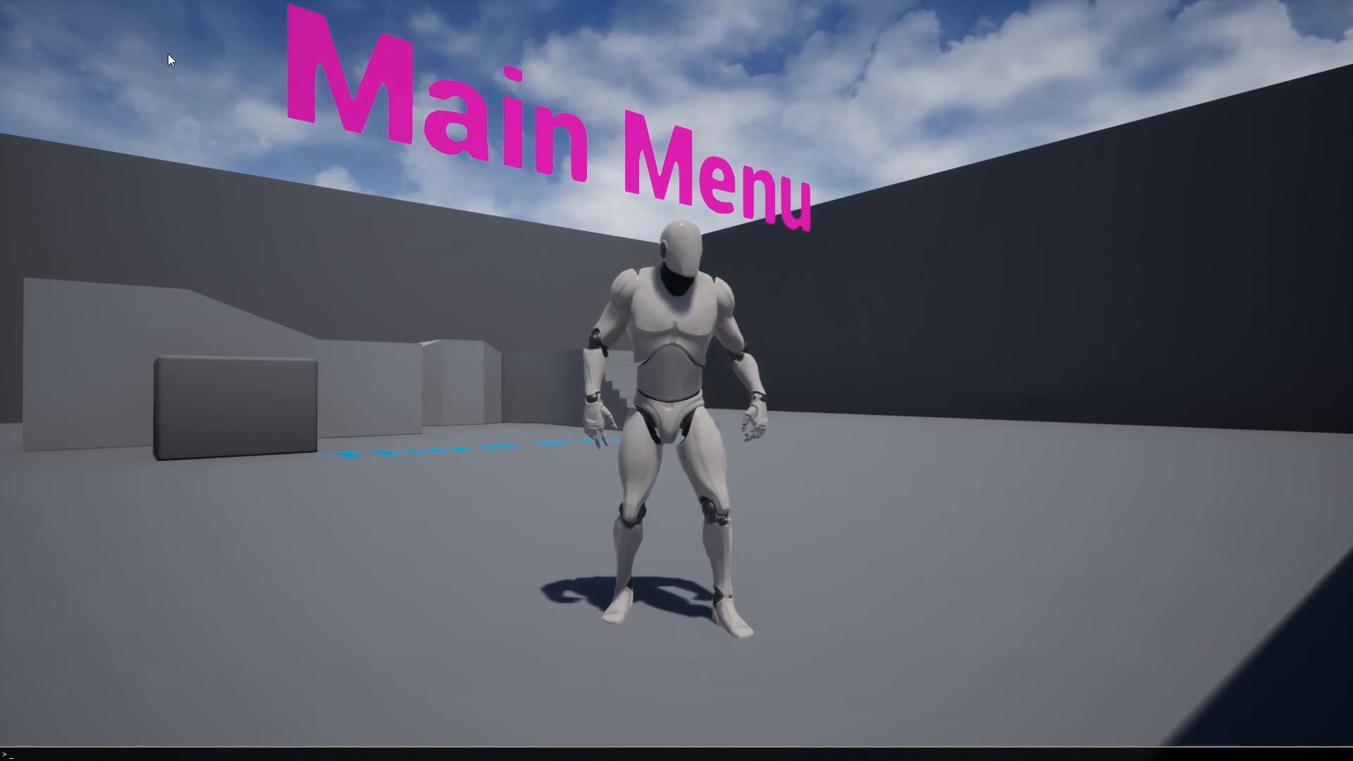
pyautogui.write('en 127.0.0.1')
pyautogui.press('Return')
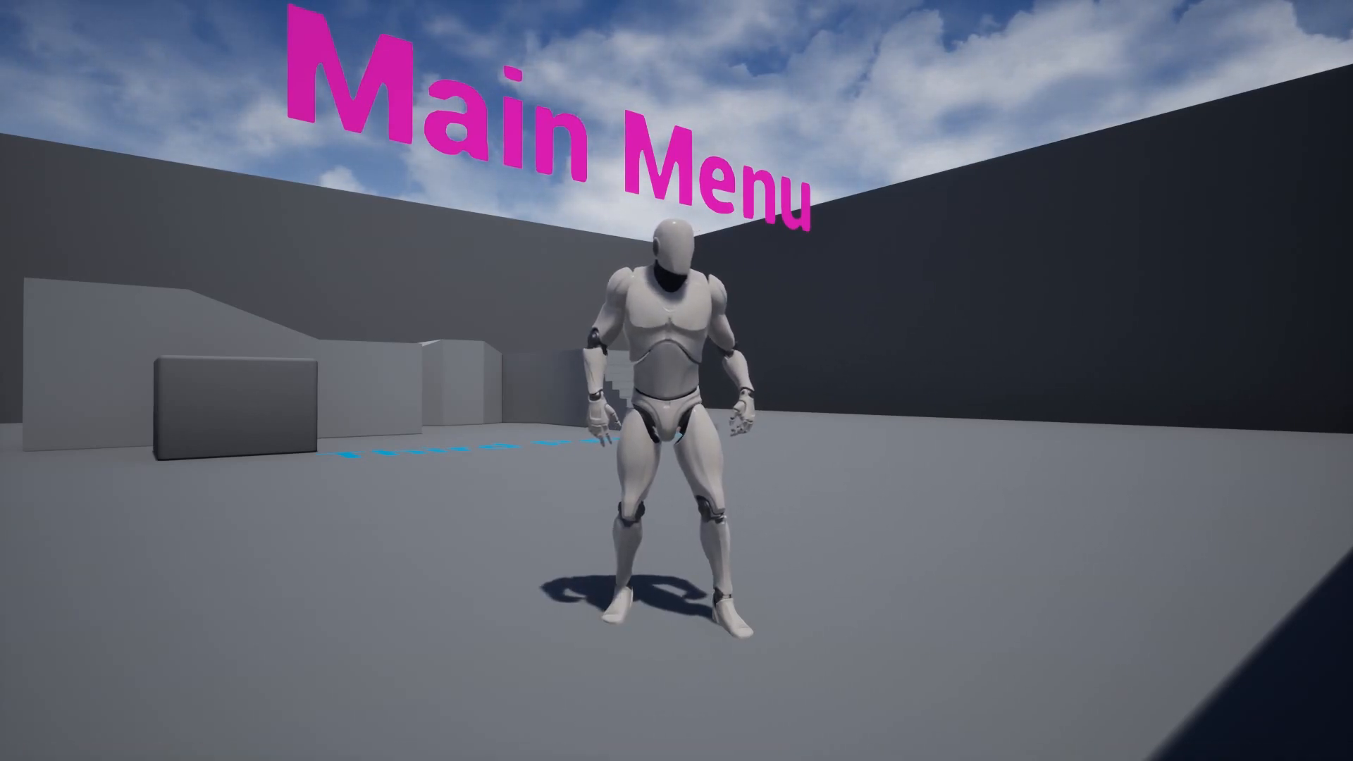
# - Run the character around the multiplayer level near the other player and switch to the other game client window
pyautogui.press('w')
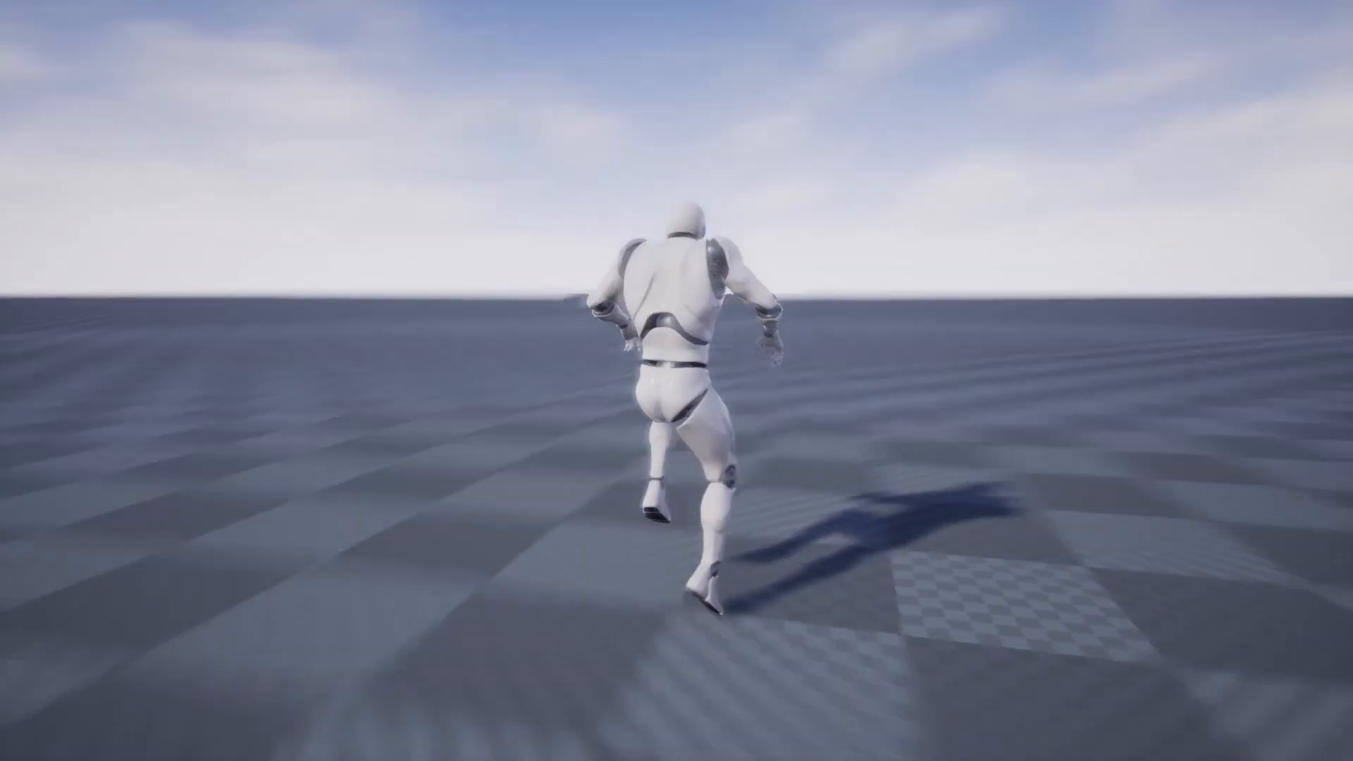
pyautogui.press('a')
pyautogui.press('d')
pyautogui.press('a')
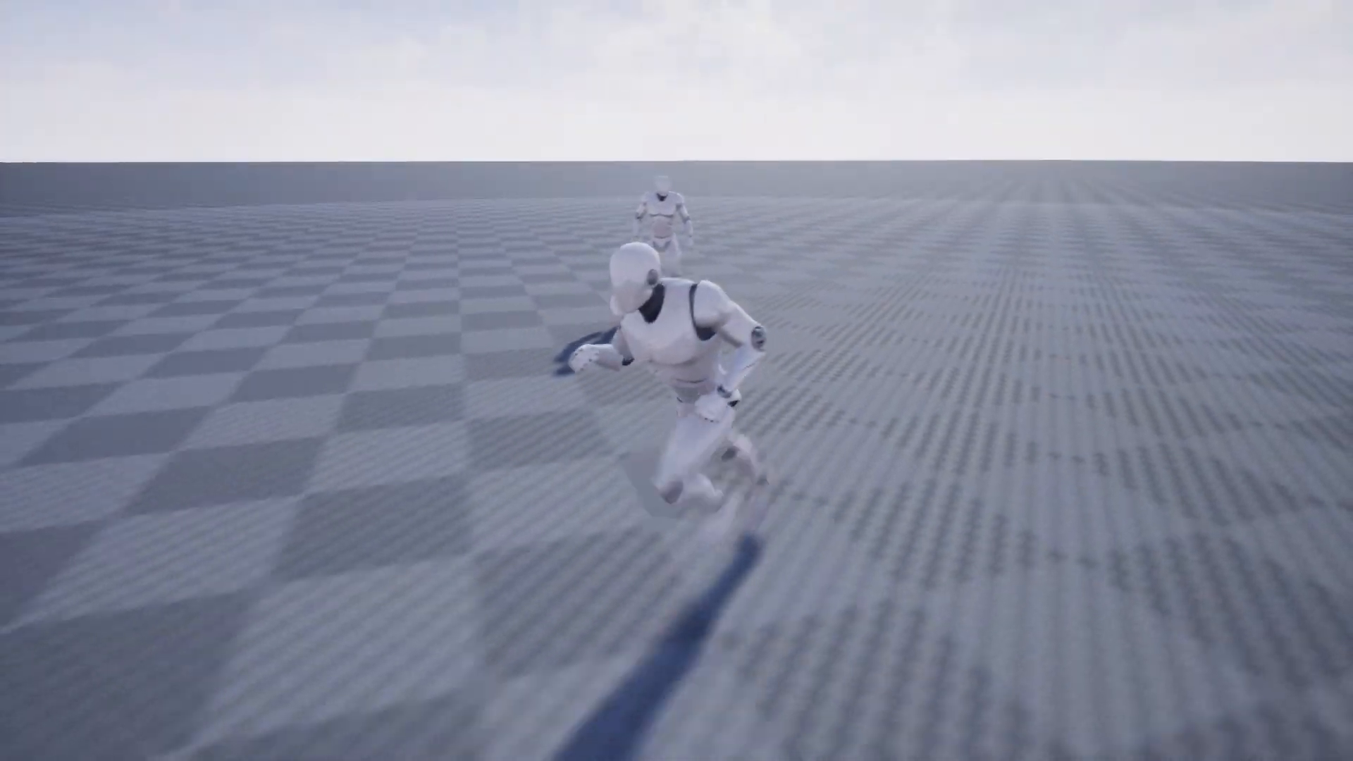
pyautogui.press('w')
pyautogui.press('super')
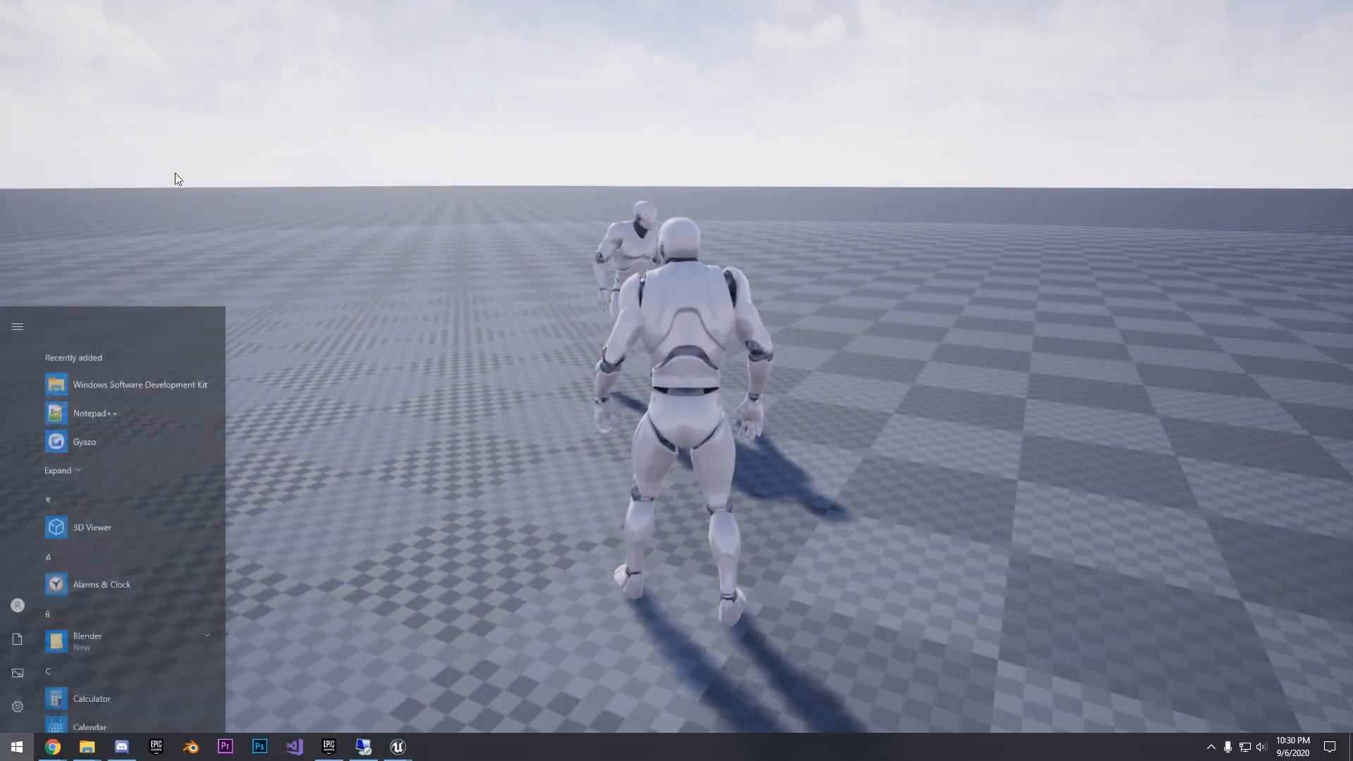
pyautogui.click(397, 746)
pyautogui.click(463, 686)
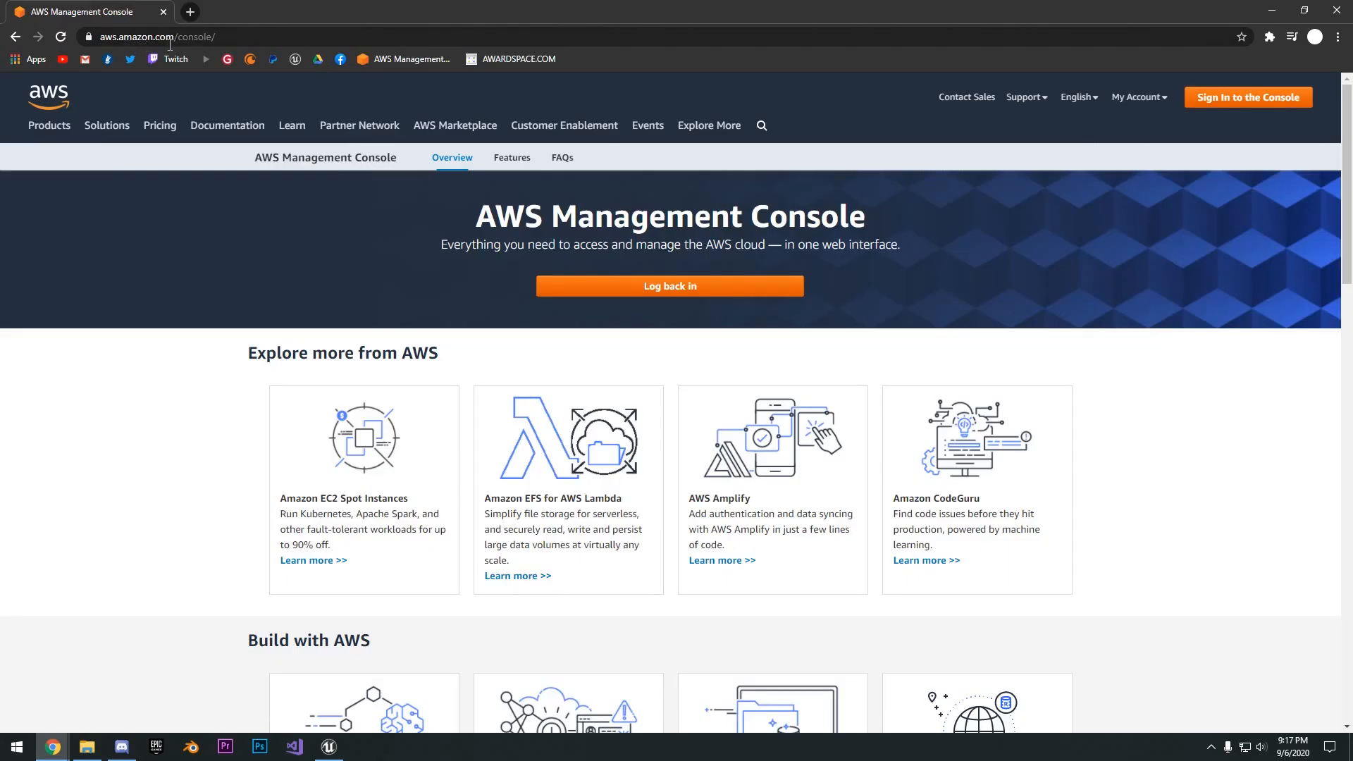
# - Start creating a new AWS account from the console sign-in page and begin with the email address field
pyautogui.click(1252, 102)
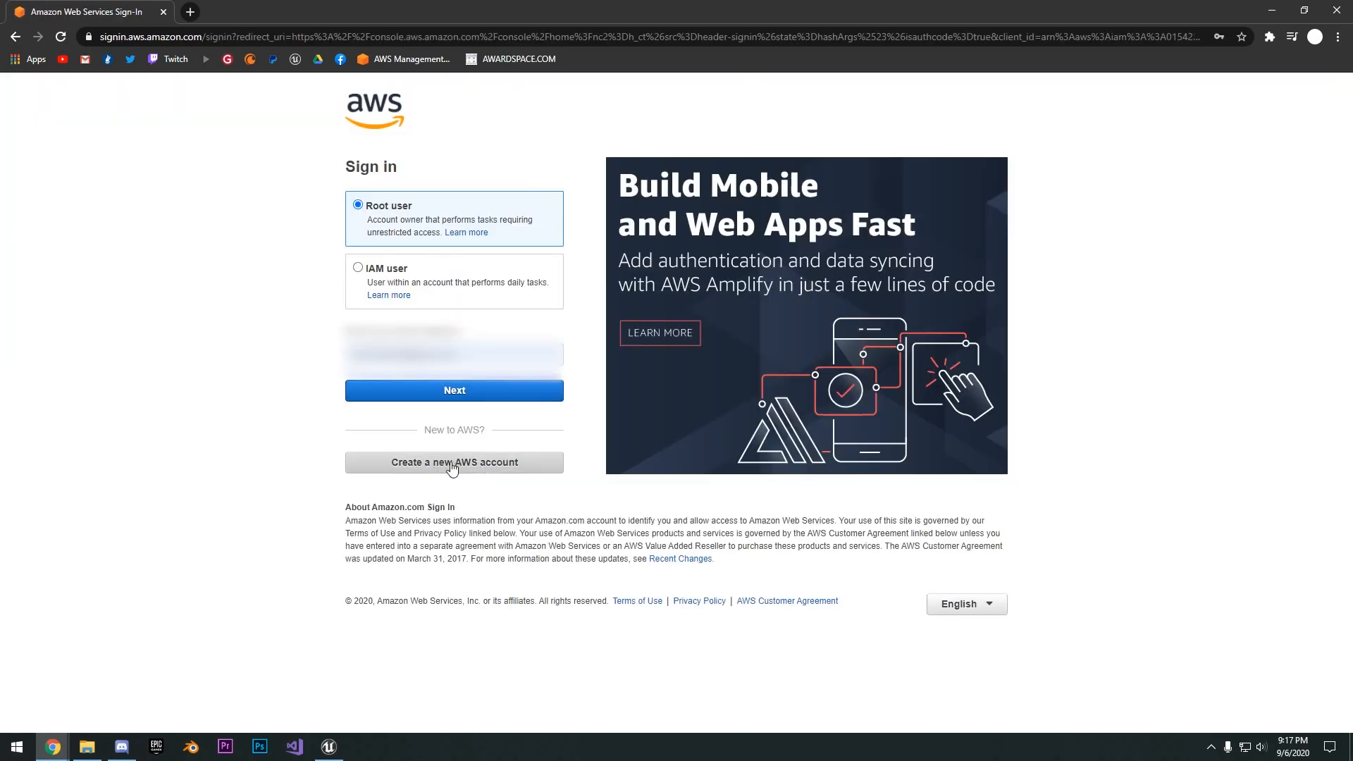
pyautogui.click(470, 468)
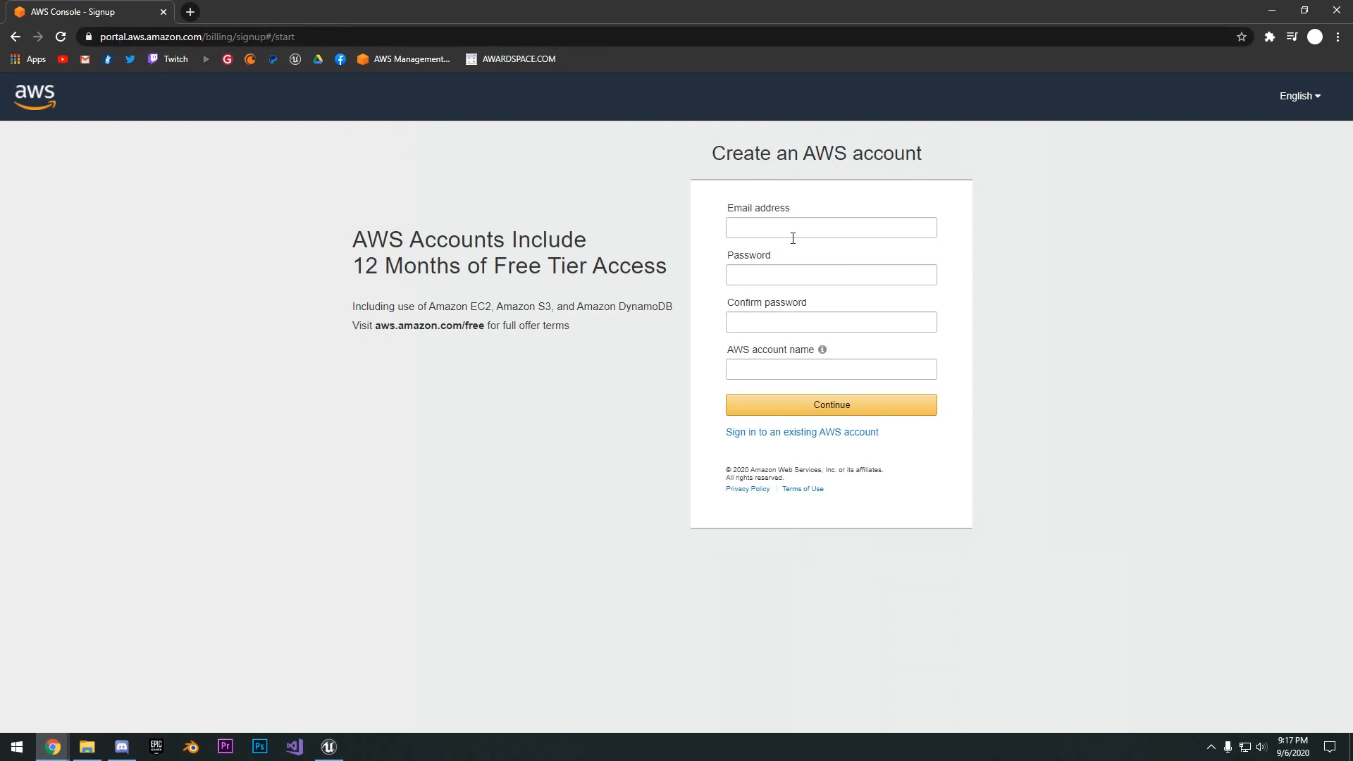
pyautogui.click(818, 227)
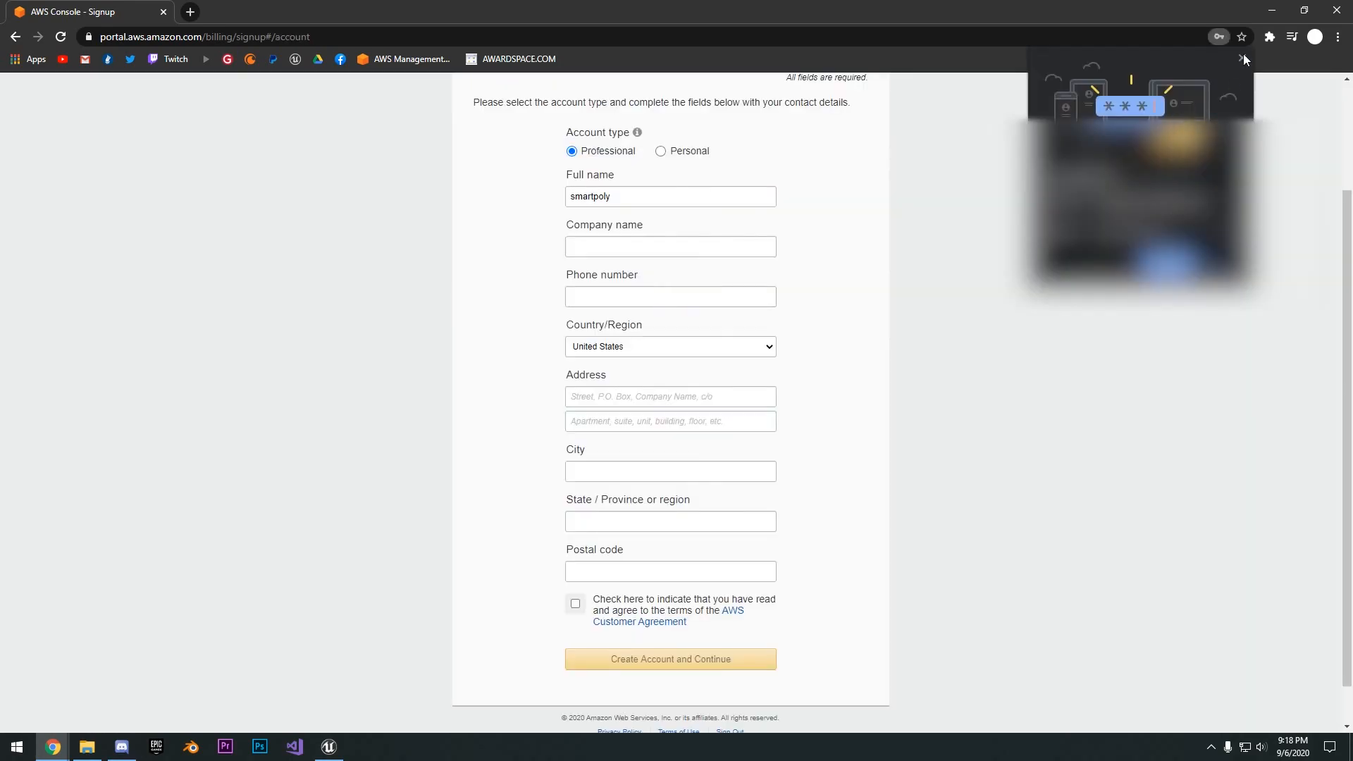
# - Dismiss the password-saving prompt, set the account type to Personal, and fill in and submit the contact information
pyautogui.click(1239, 55)
pyautogui.scroll(1, 690, 157)
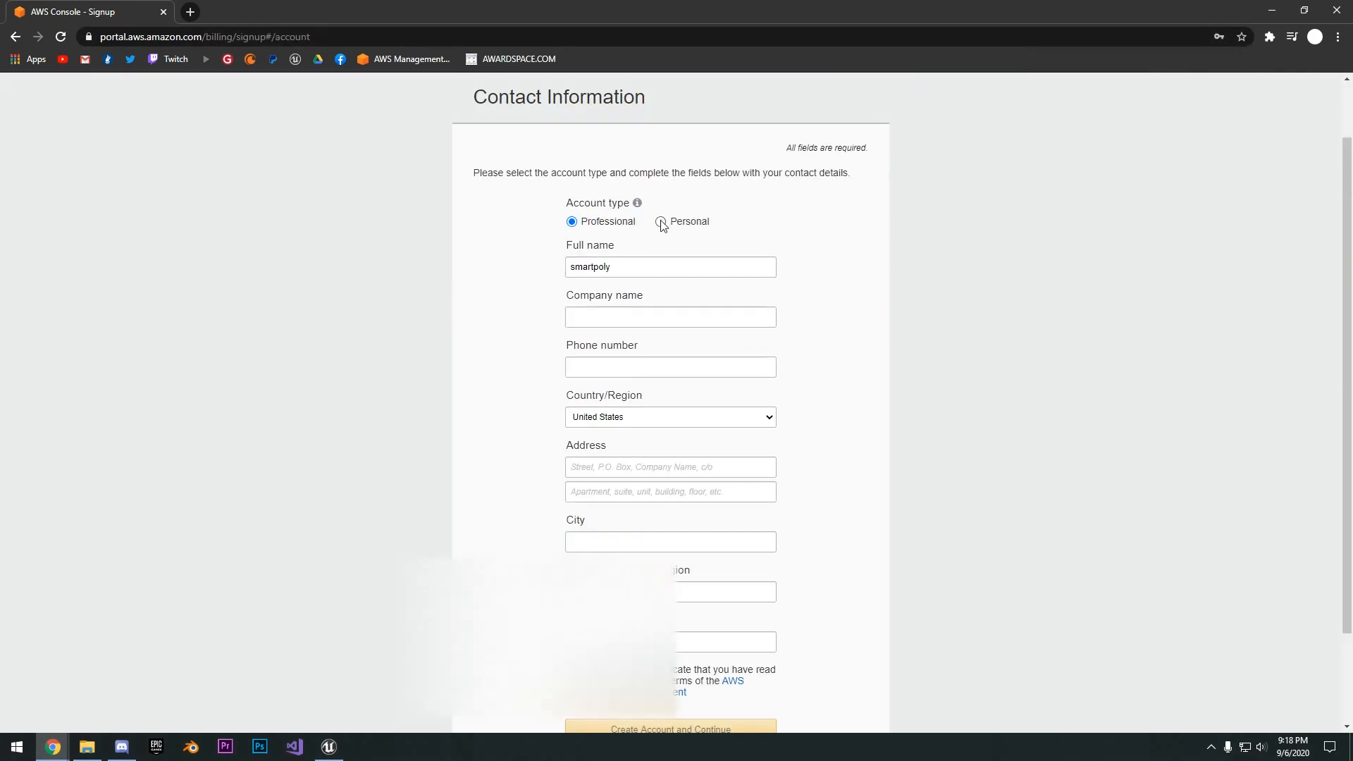
pyautogui.click(687, 222)
pyautogui.click(679, 318)
pyautogui.write('42')
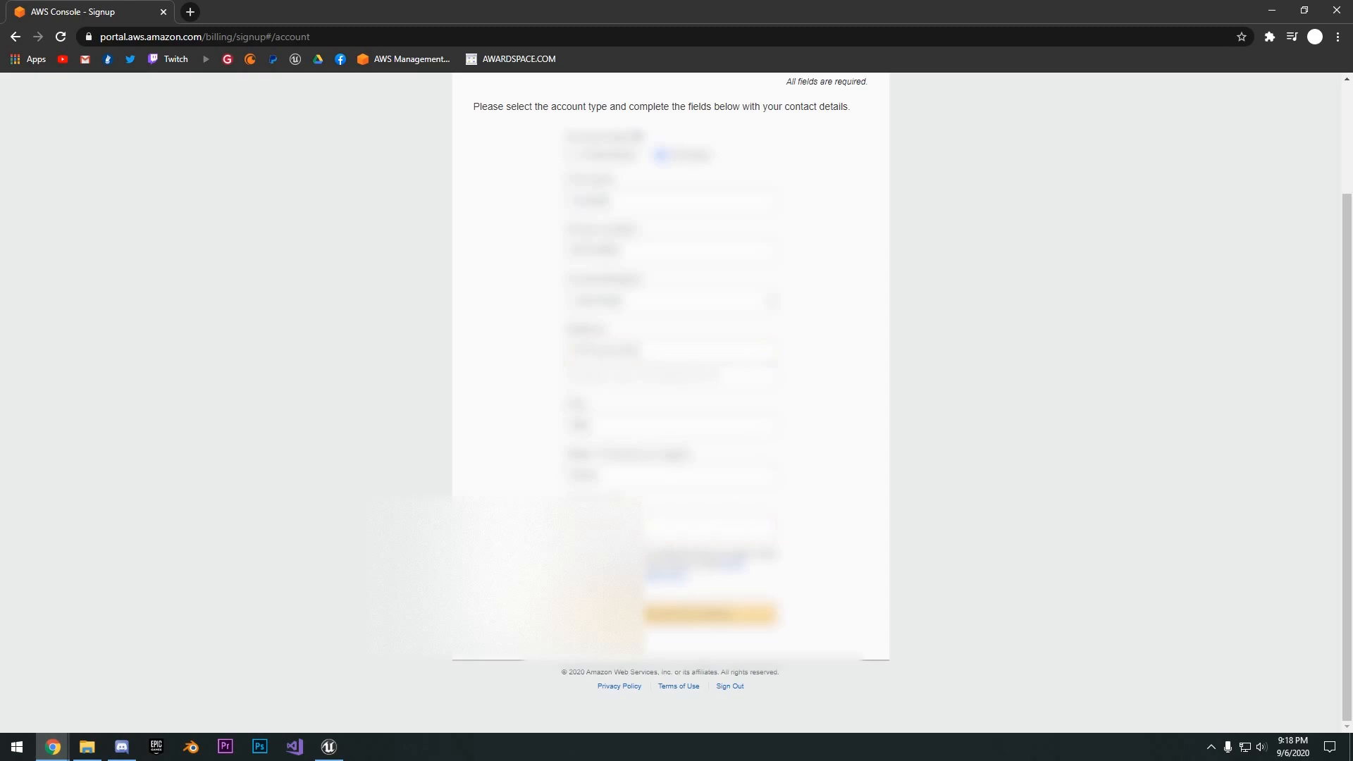
pyautogui.click(668, 614)
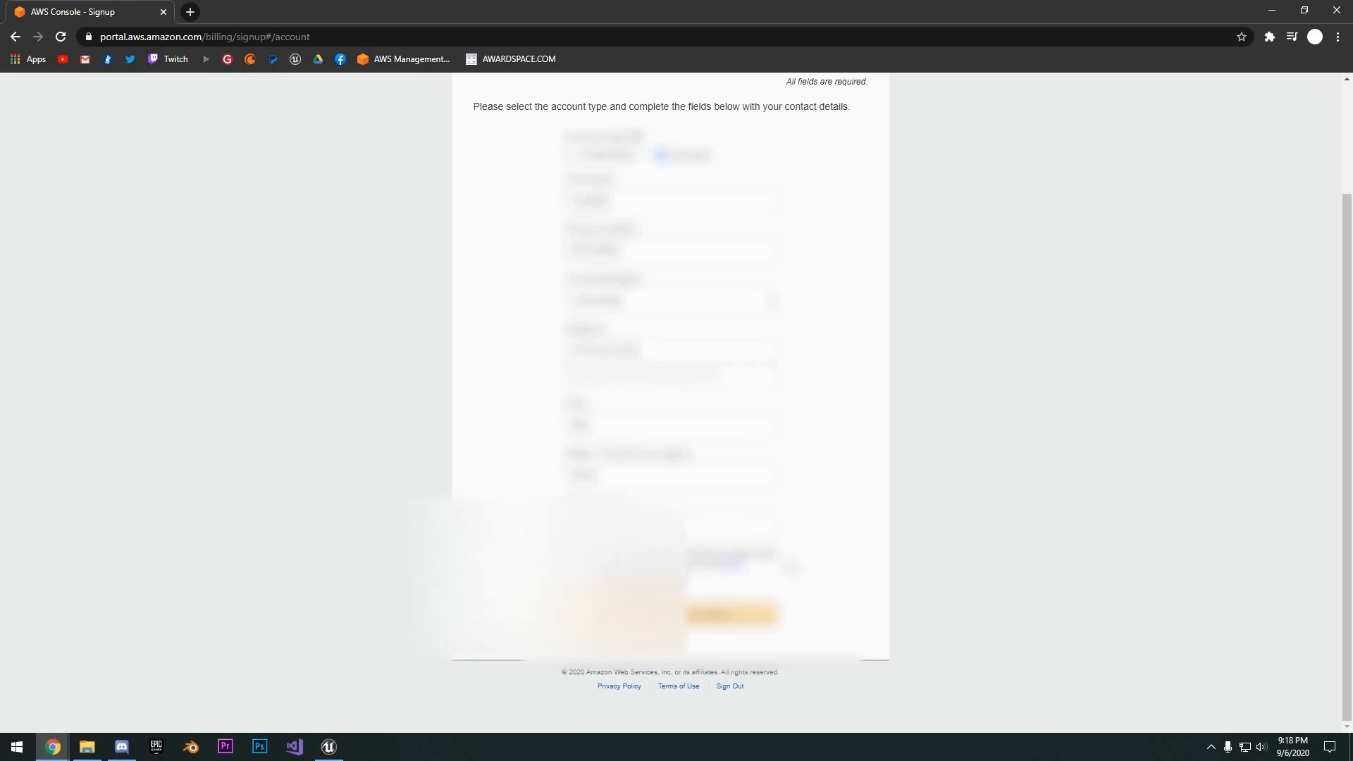
# - Enter the credit or debit card details in the payment information and submit them for verification
pyautogui.scroll(-1, 537, 188)
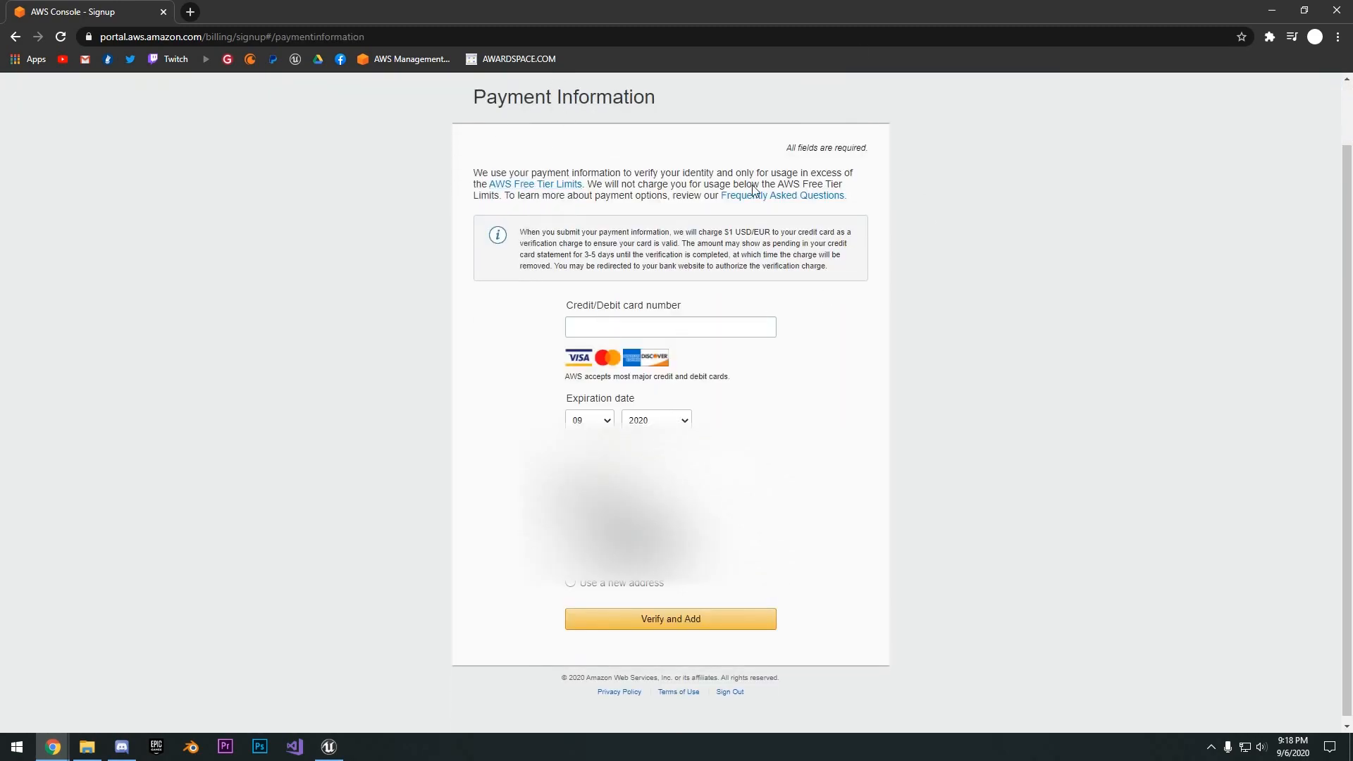
pyautogui.click(676, 334)
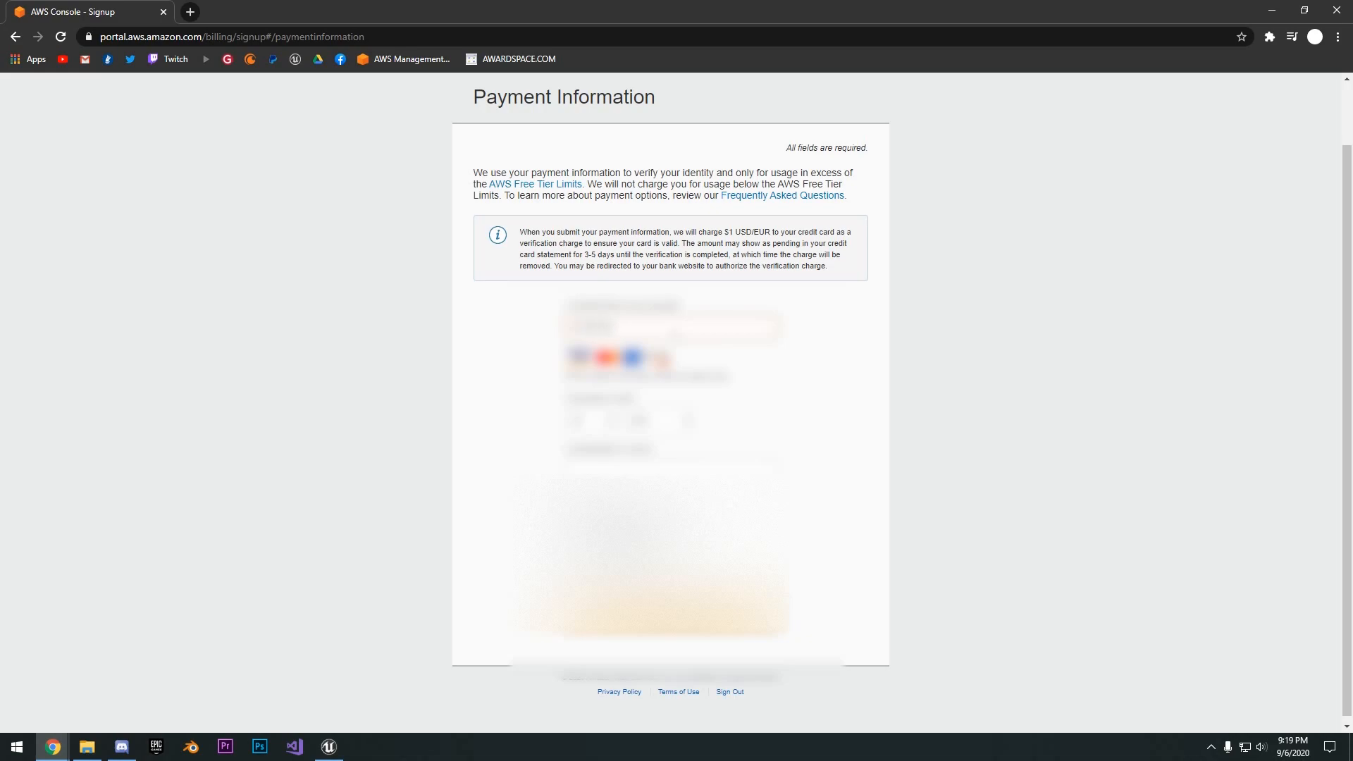
pyautogui.write('??????')
pyautogui.click(676, 613)
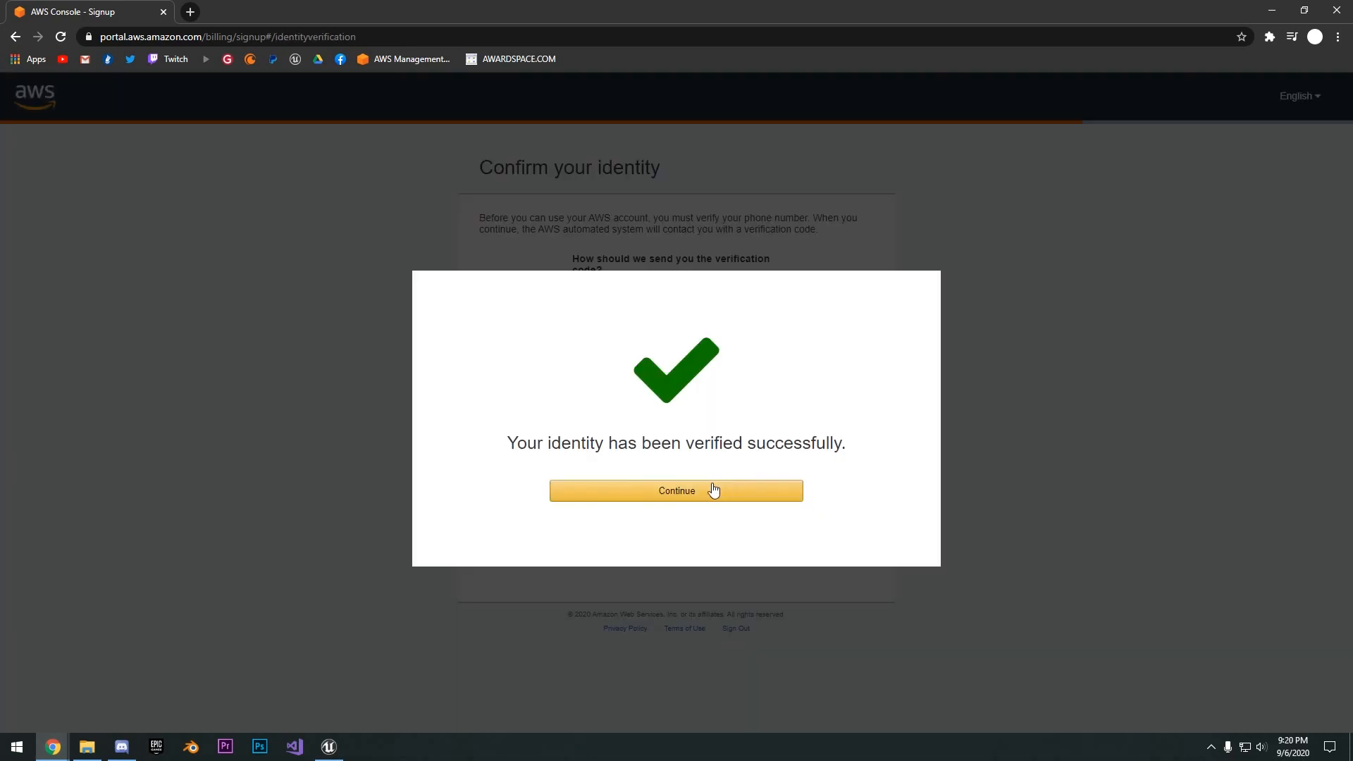
# - Finish identity verification with the free Basic Plan for support and sign in to the AWS Management Console
pyautogui.click(710, 489)
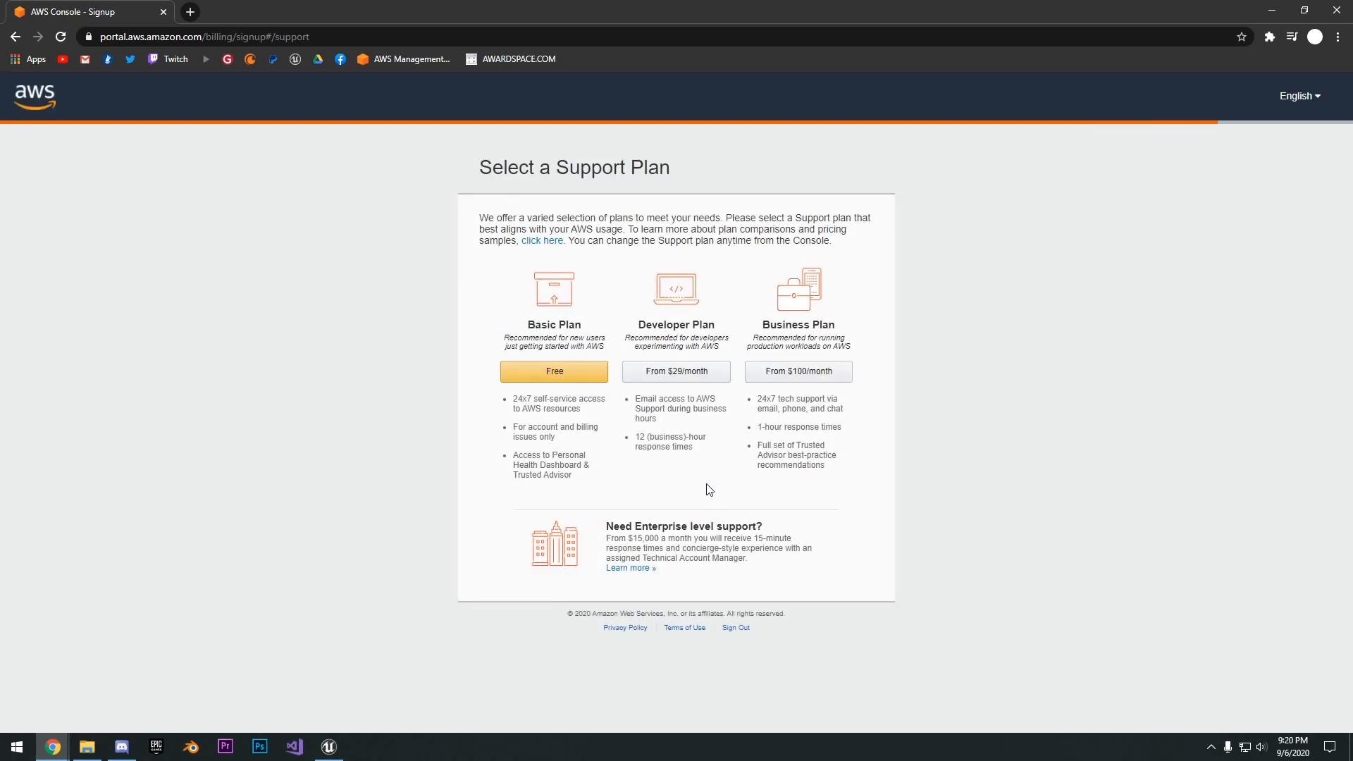
pyautogui.moveTo(579, 409); pyautogui.dragTo(516, 399)
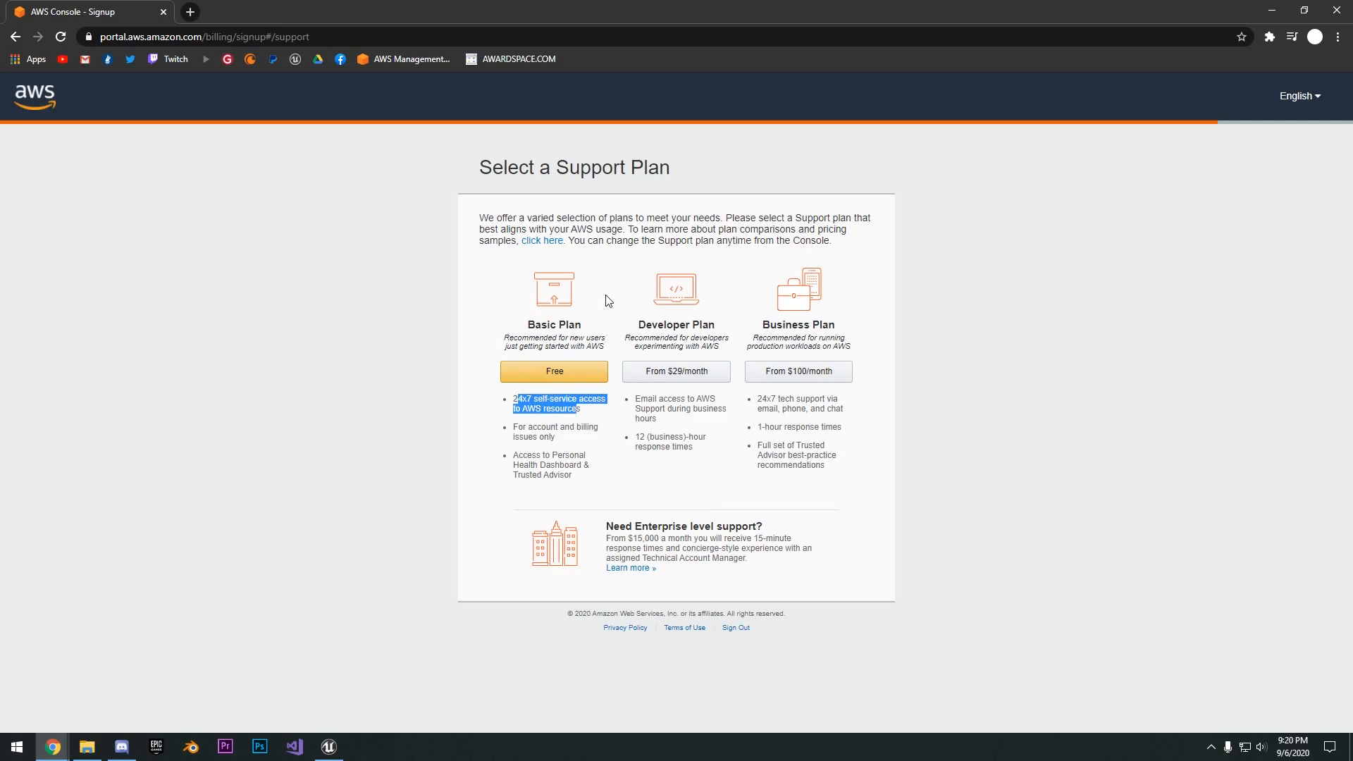
pyautogui.click(571, 381)
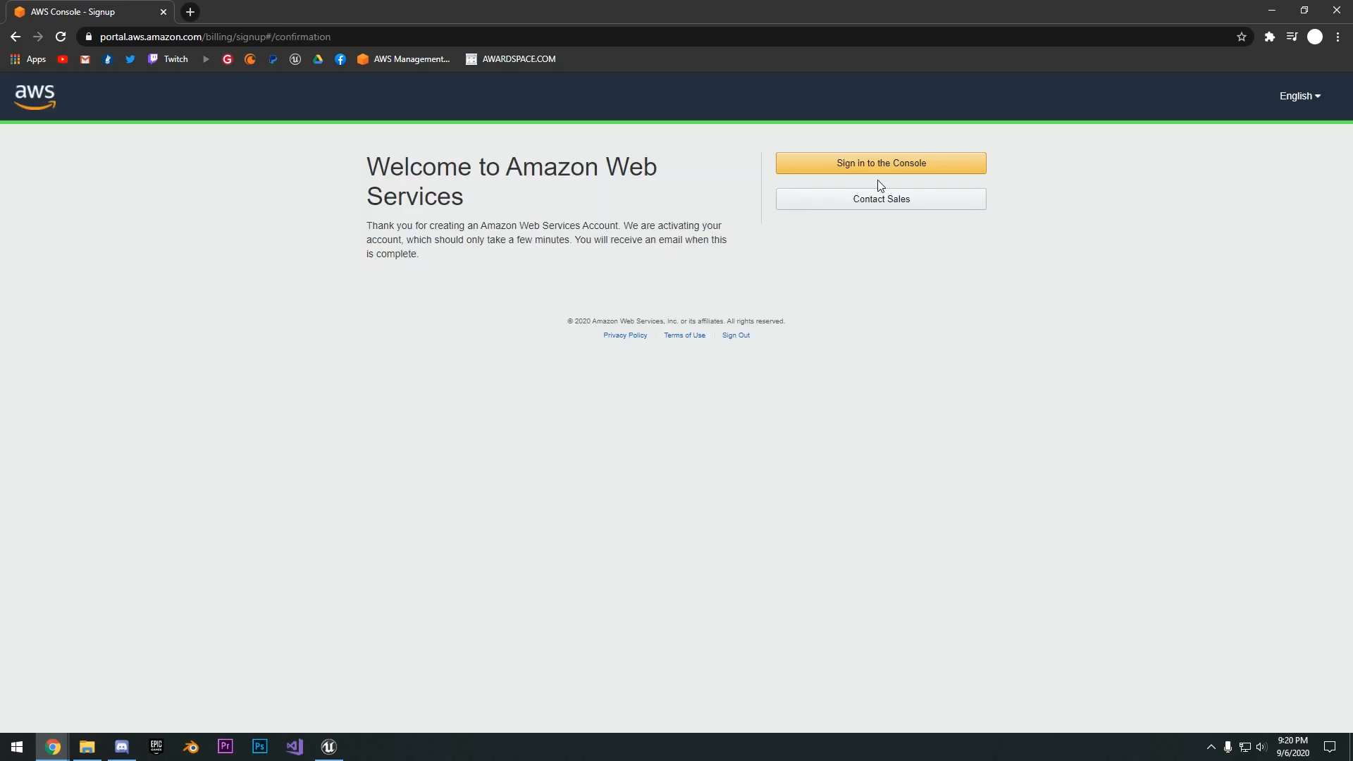
pyautogui.click(876, 171)
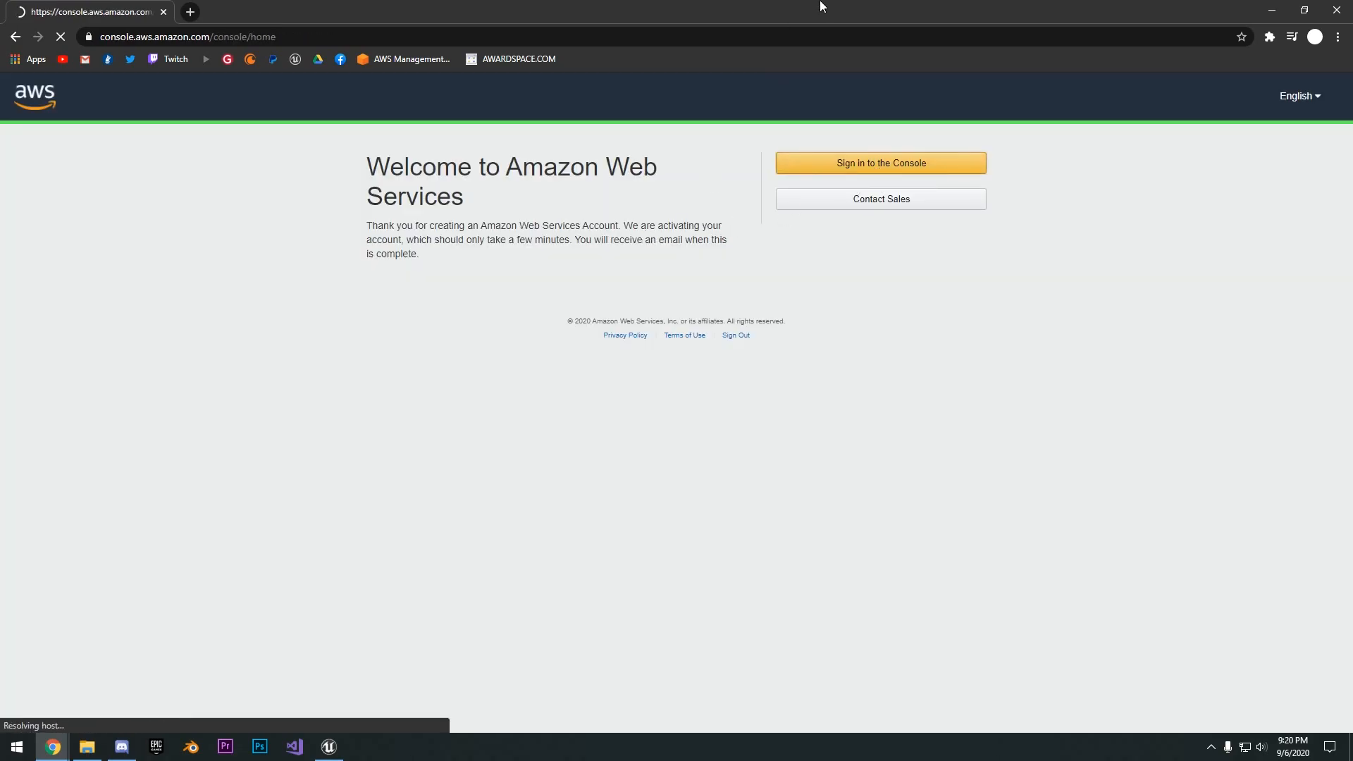
pyautogui.click(879, 160)
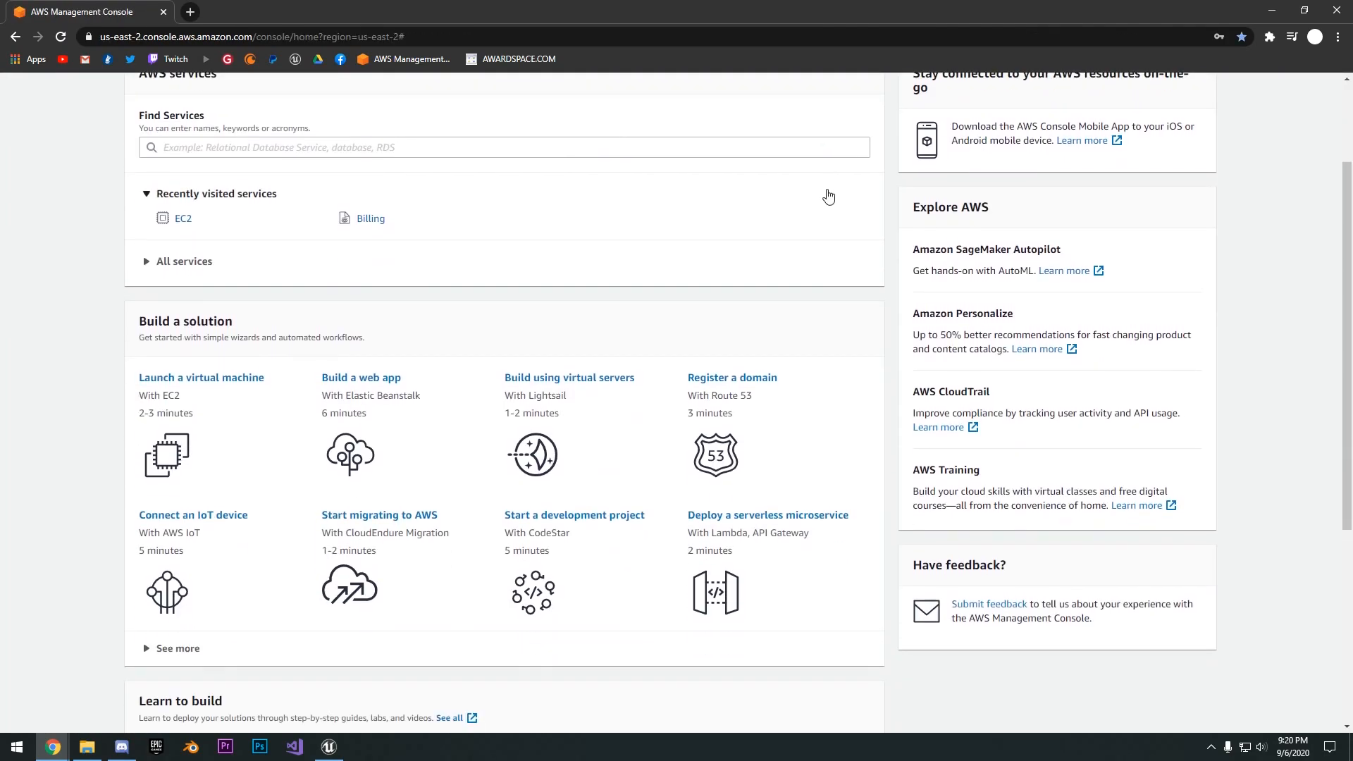
# - Start launching a virtual machine with EC2 and choose the Microsoft Windows Server 2019 Base machine image
pyautogui.scroll(-5, 625, 187)
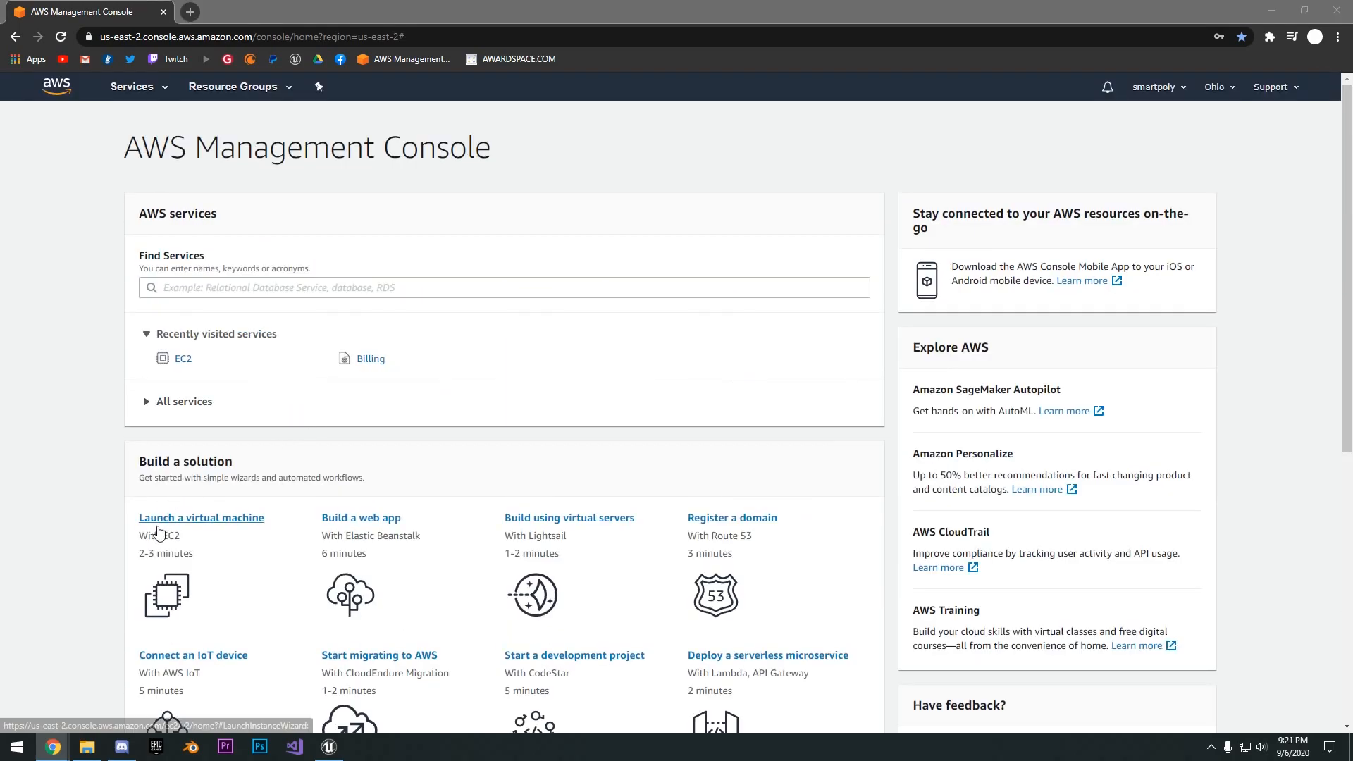
pyautogui.click(191, 519)
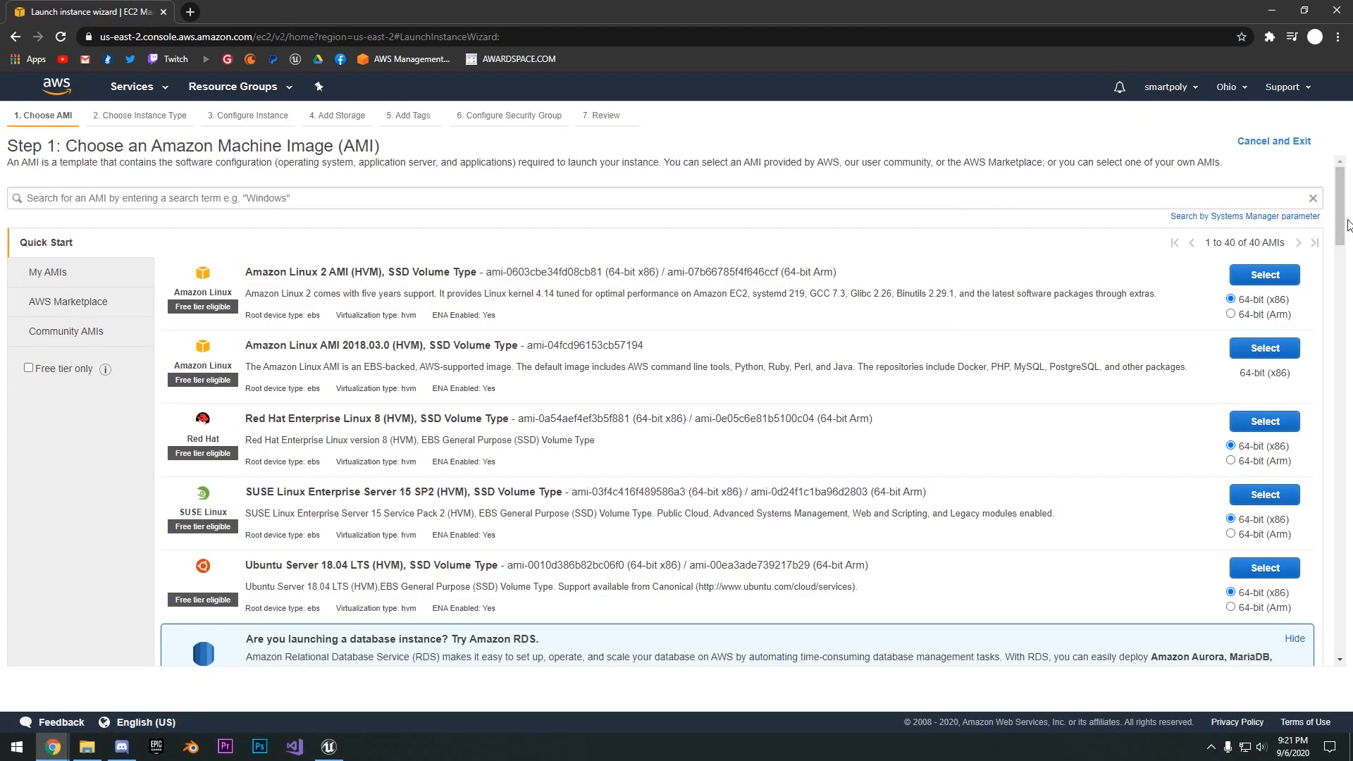
pyautogui.moveTo(1338, 227); pyautogui.dragTo(1338, 243)
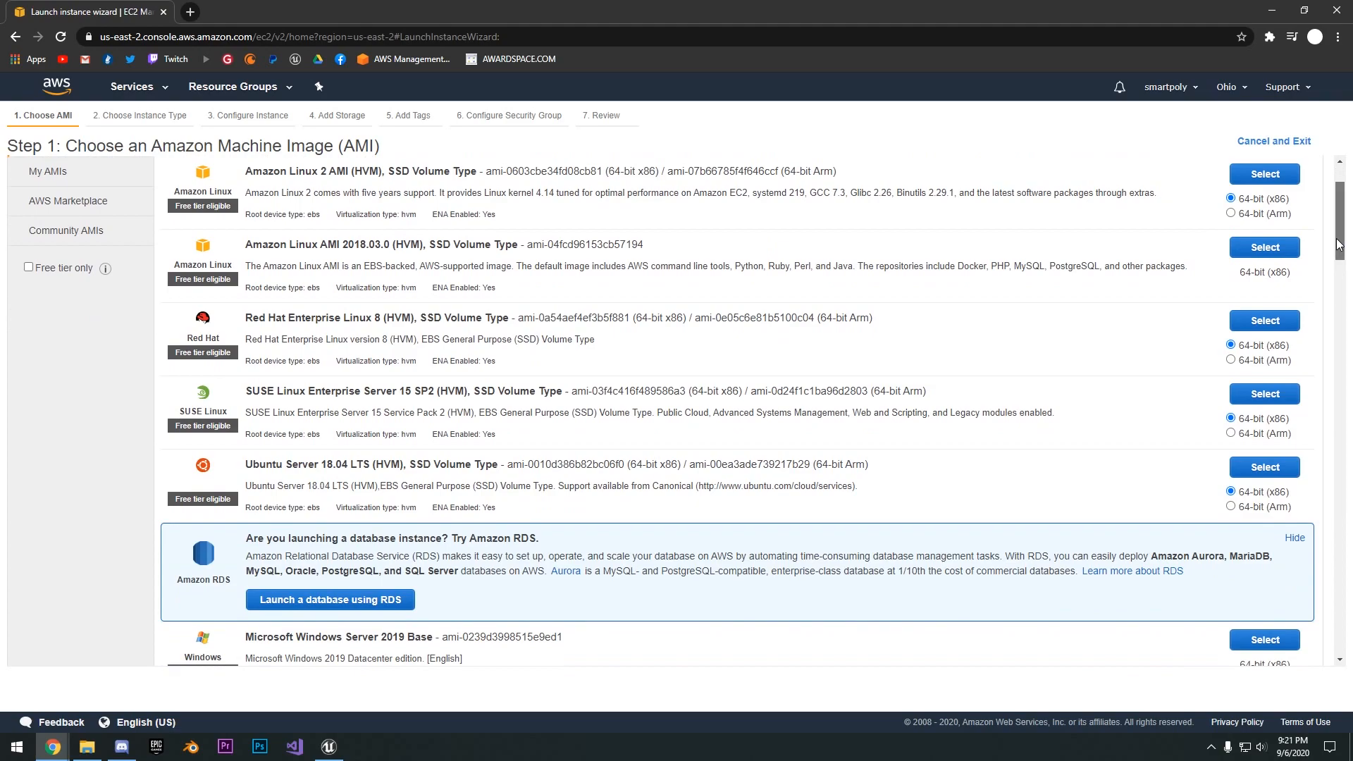
pyautogui.scroll(-2, 735, 417)
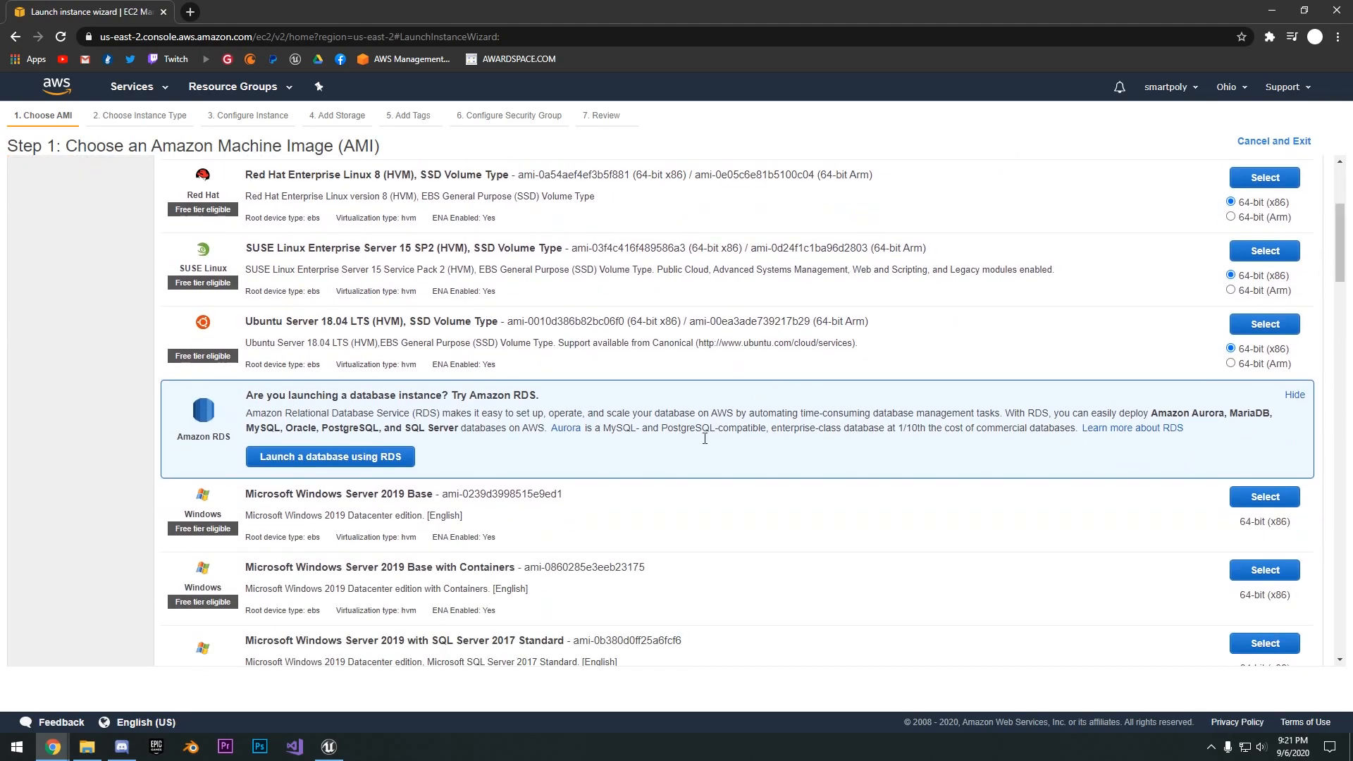
pyautogui.moveTo(289, 498); pyautogui.dragTo(406, 506)
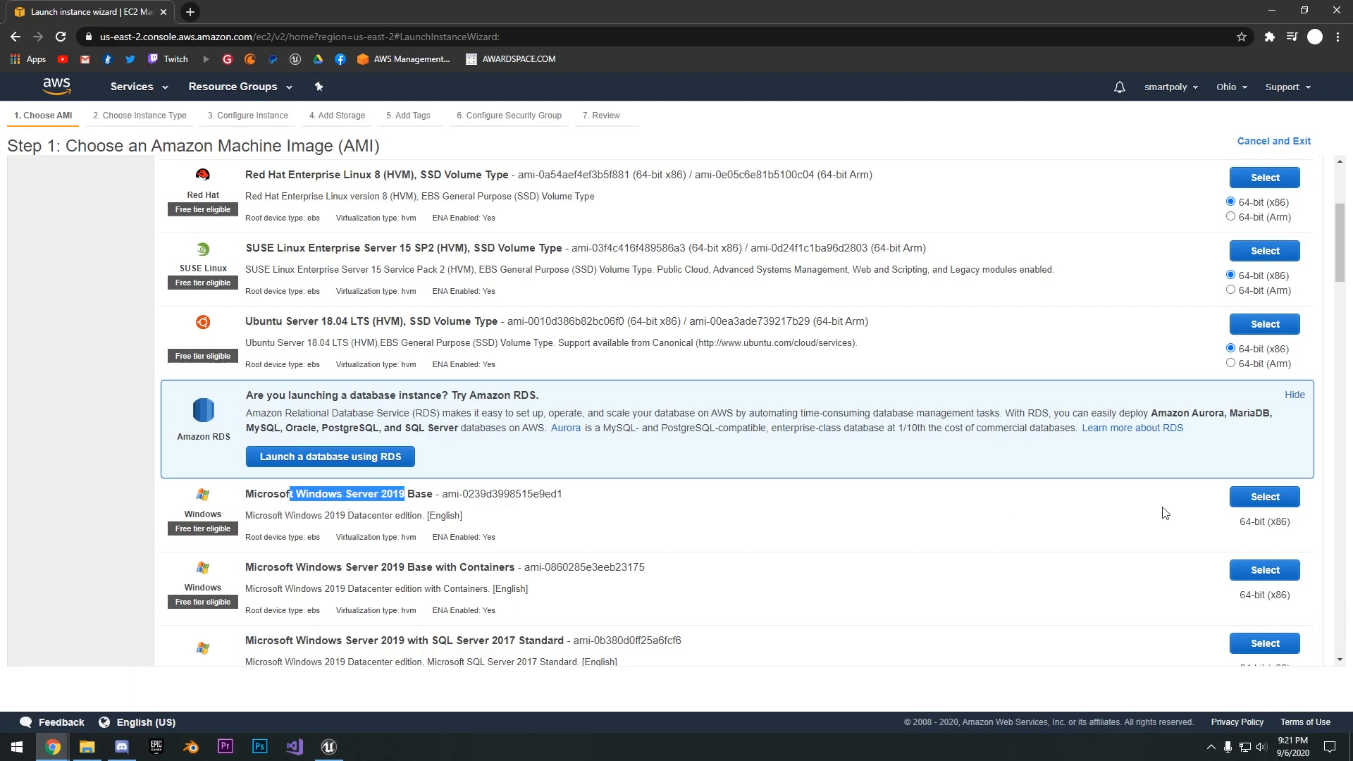
pyautogui.click(1272, 503)
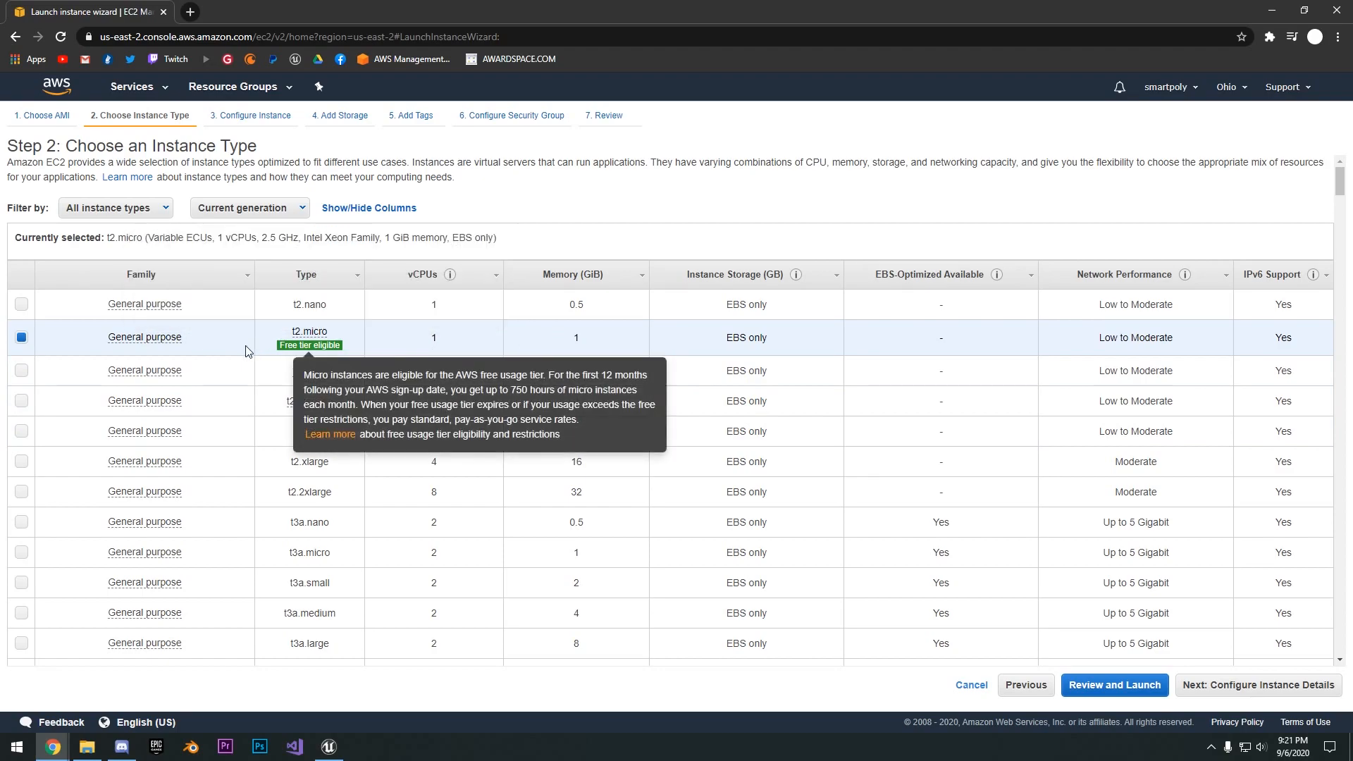
# - Keep the free-tier t2.micro instance type and proceed through the launch review to the key pair selection
pyautogui.moveTo(304, 348)
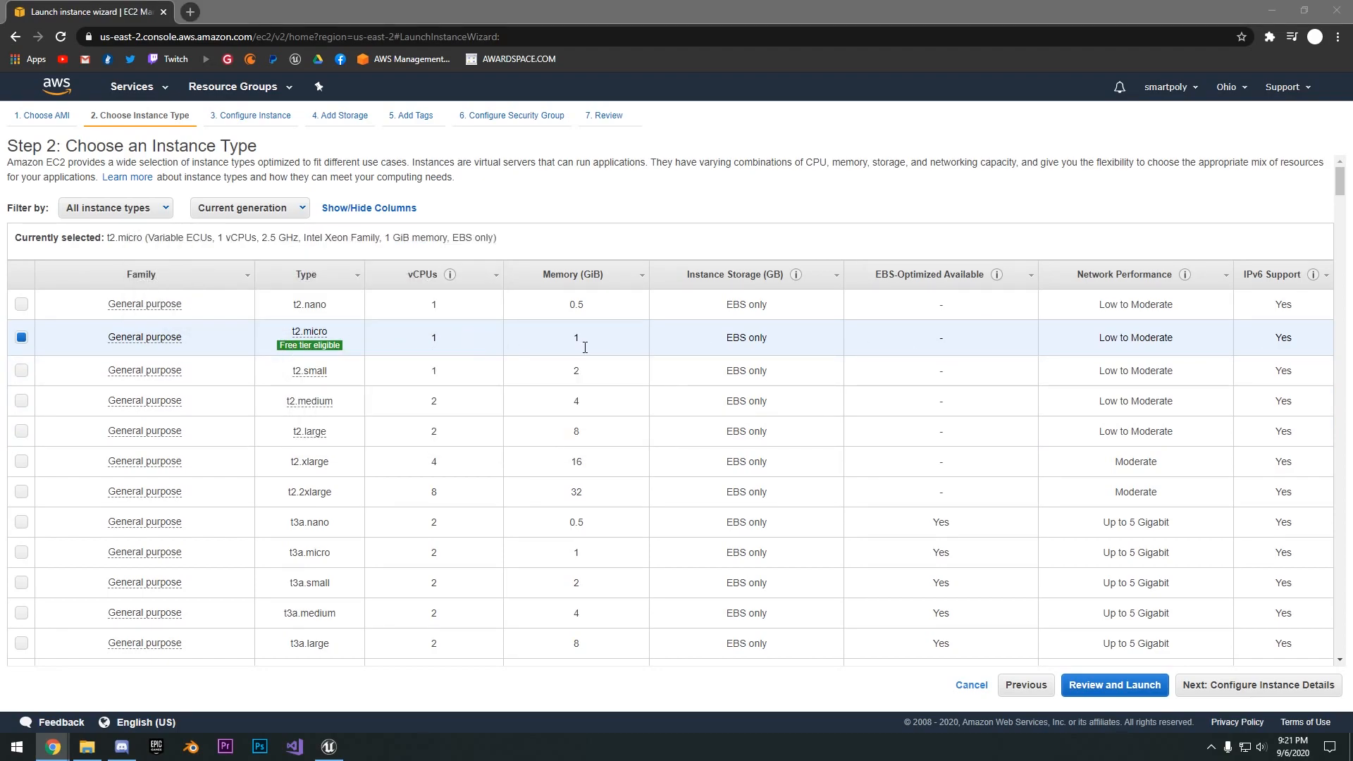
pyautogui.click(1119, 696)
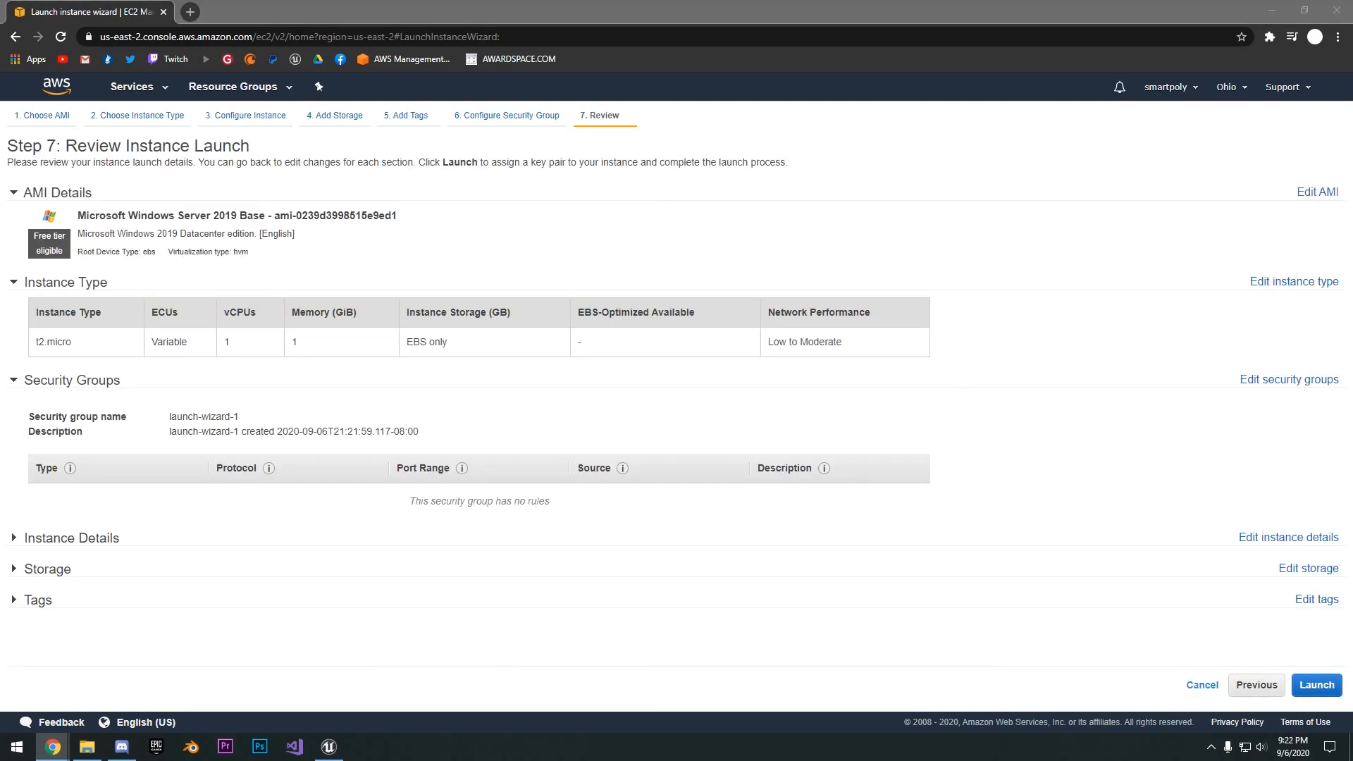
pyautogui.click(1316, 685)
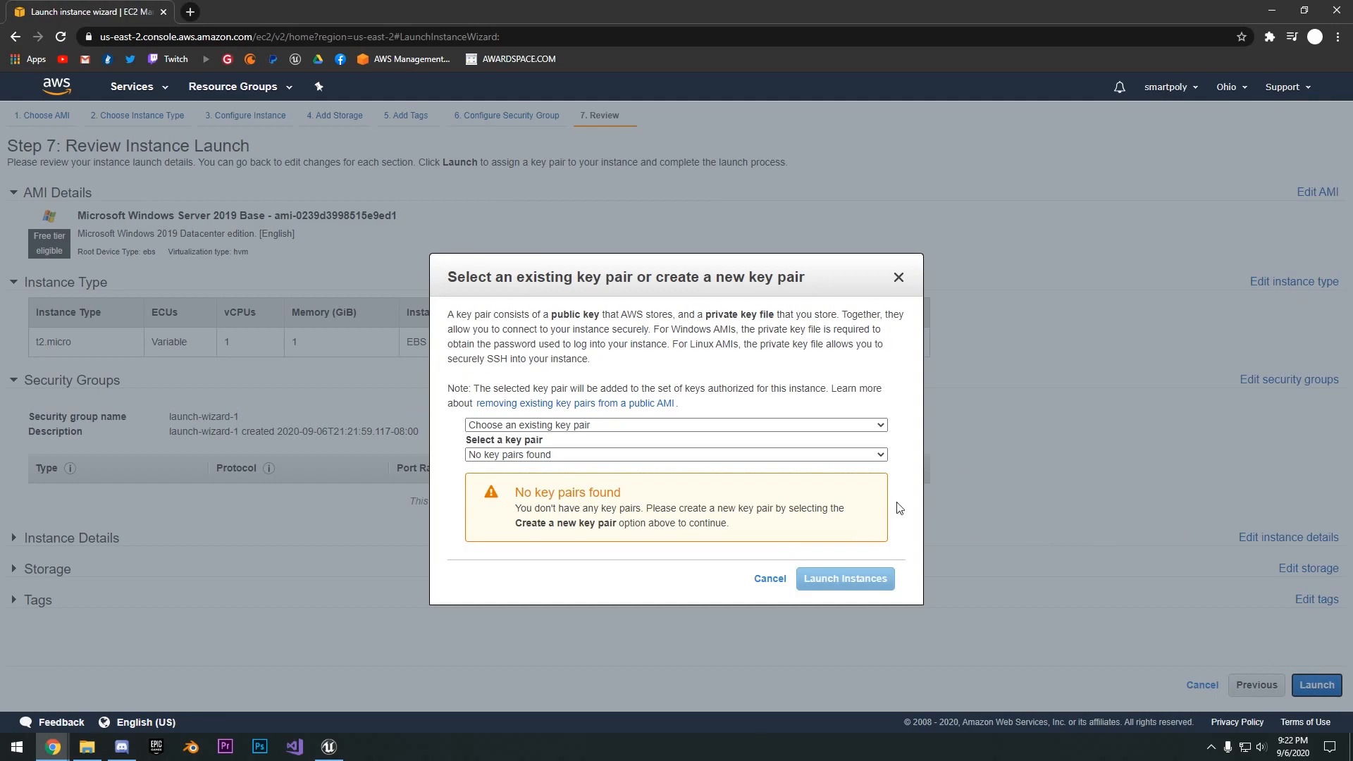
# - Create a new key pair named MyAWSGame, download its private key file, and launch the instance
pyautogui.click(574, 425)
pyautogui.click(574, 459)
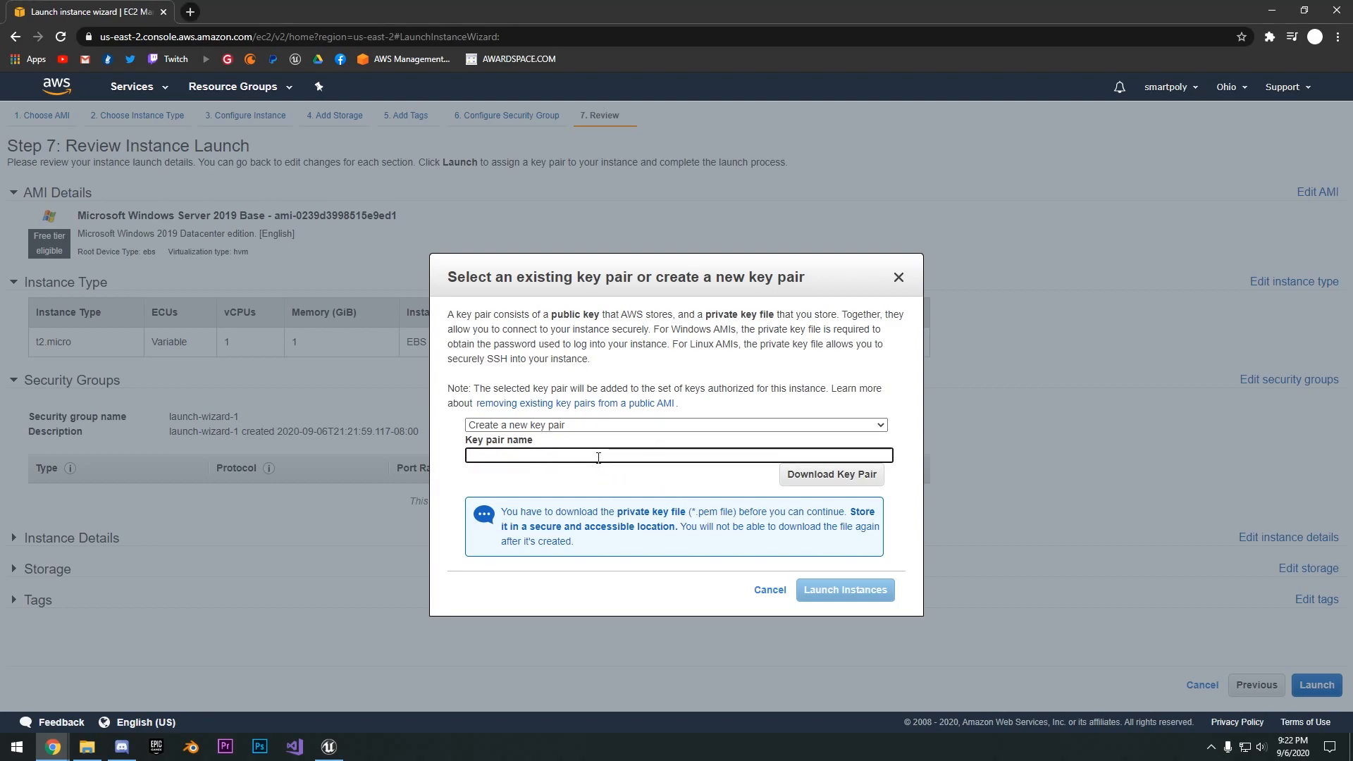
pyautogui.write('MyAWSGame')
pyautogui.click(865, 488)
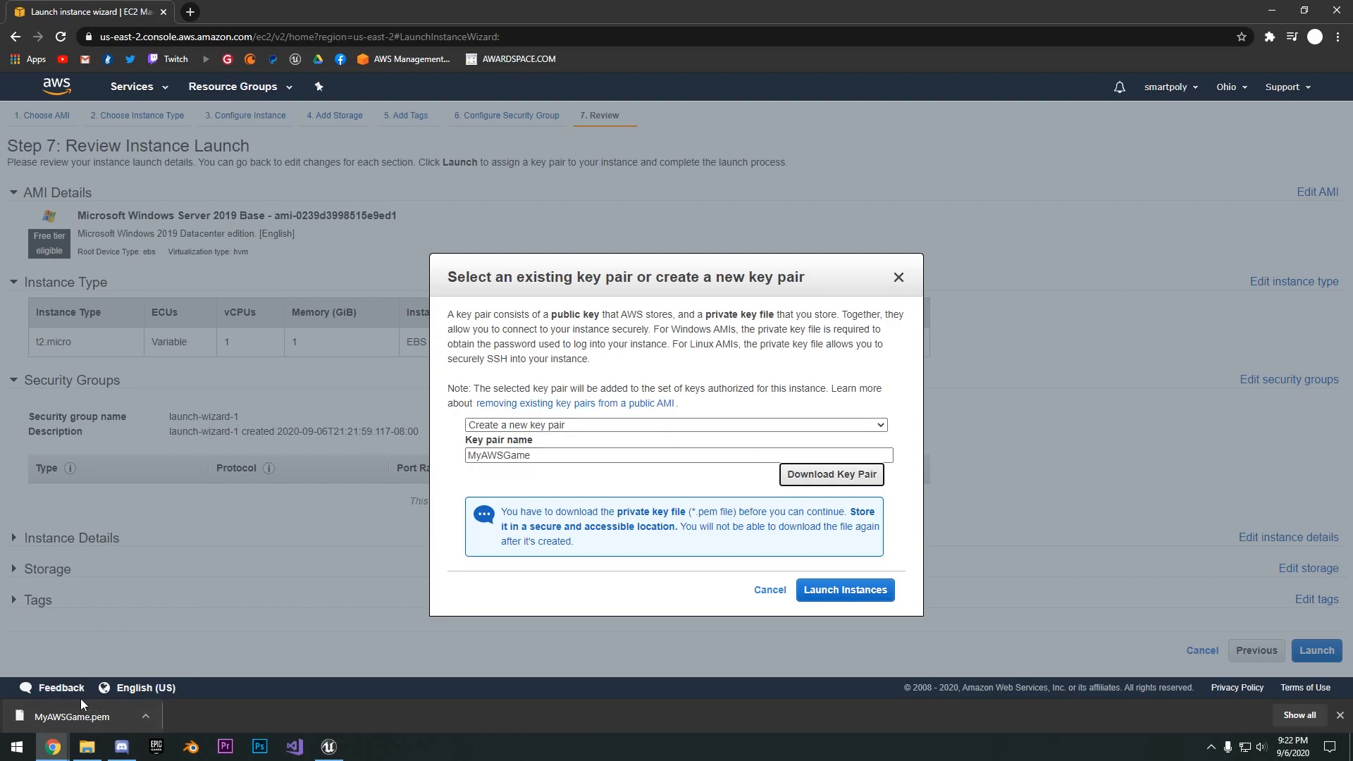
pyautogui.click(847, 592)
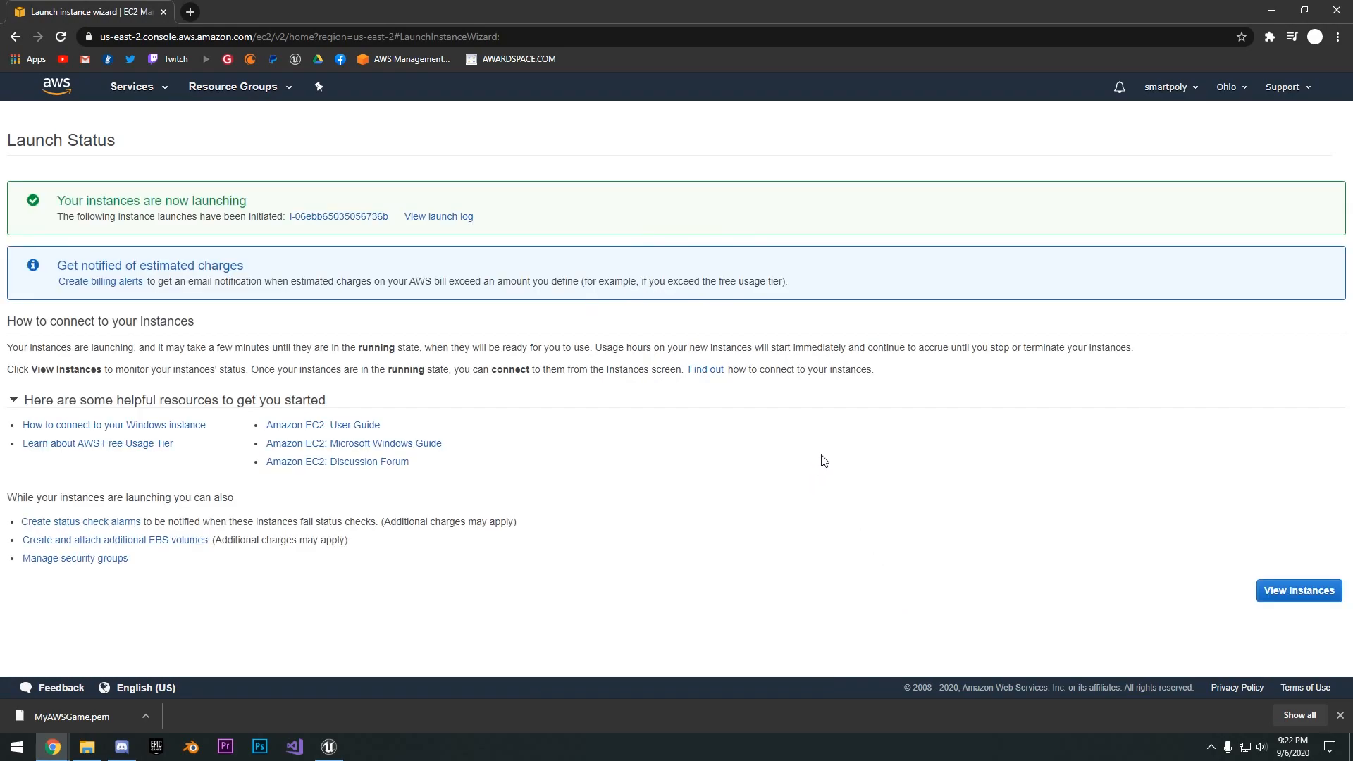
# - Download the Remote Desktop file for the newly launched instance and try to retrieve its password
pyautogui.click(1298, 592)
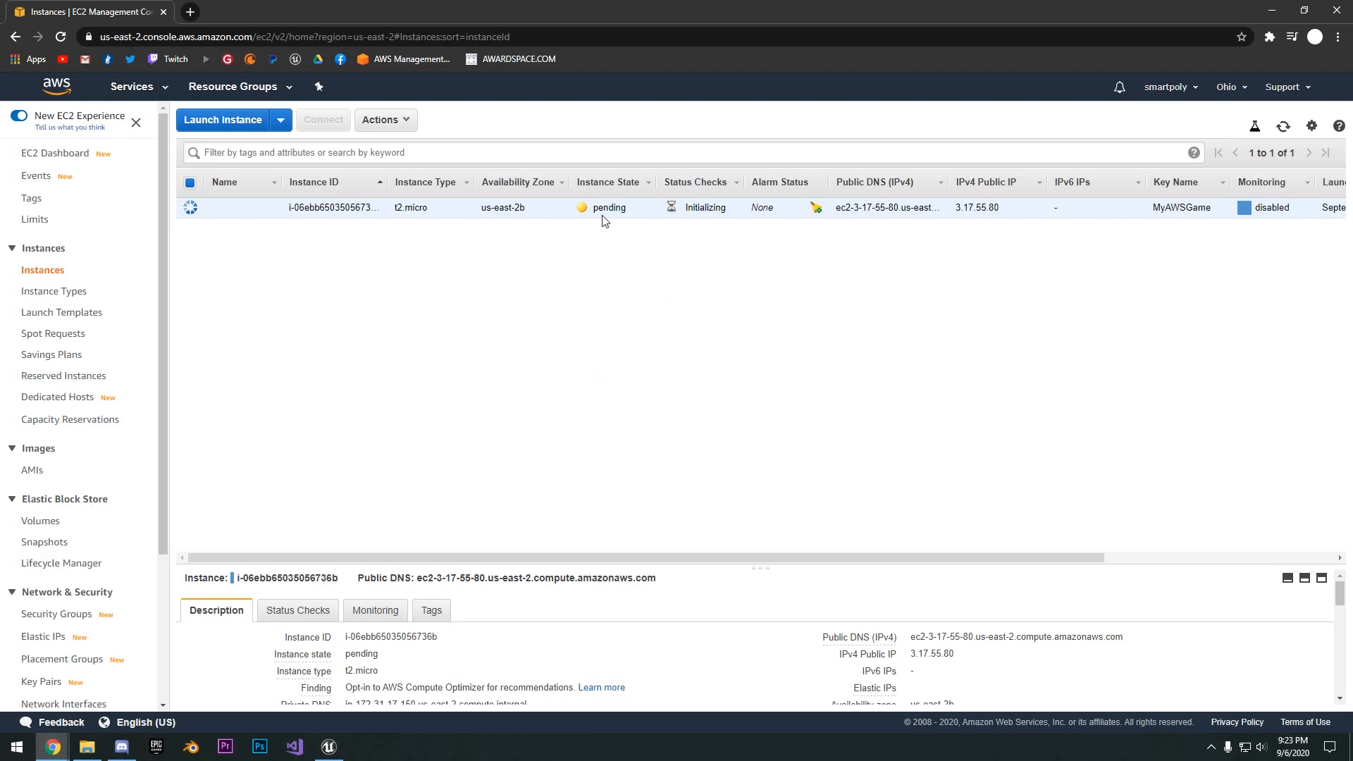
pyautogui.moveTo(637, 556); pyautogui.dragTo(881, 564)
pyautogui.click(327, 123)
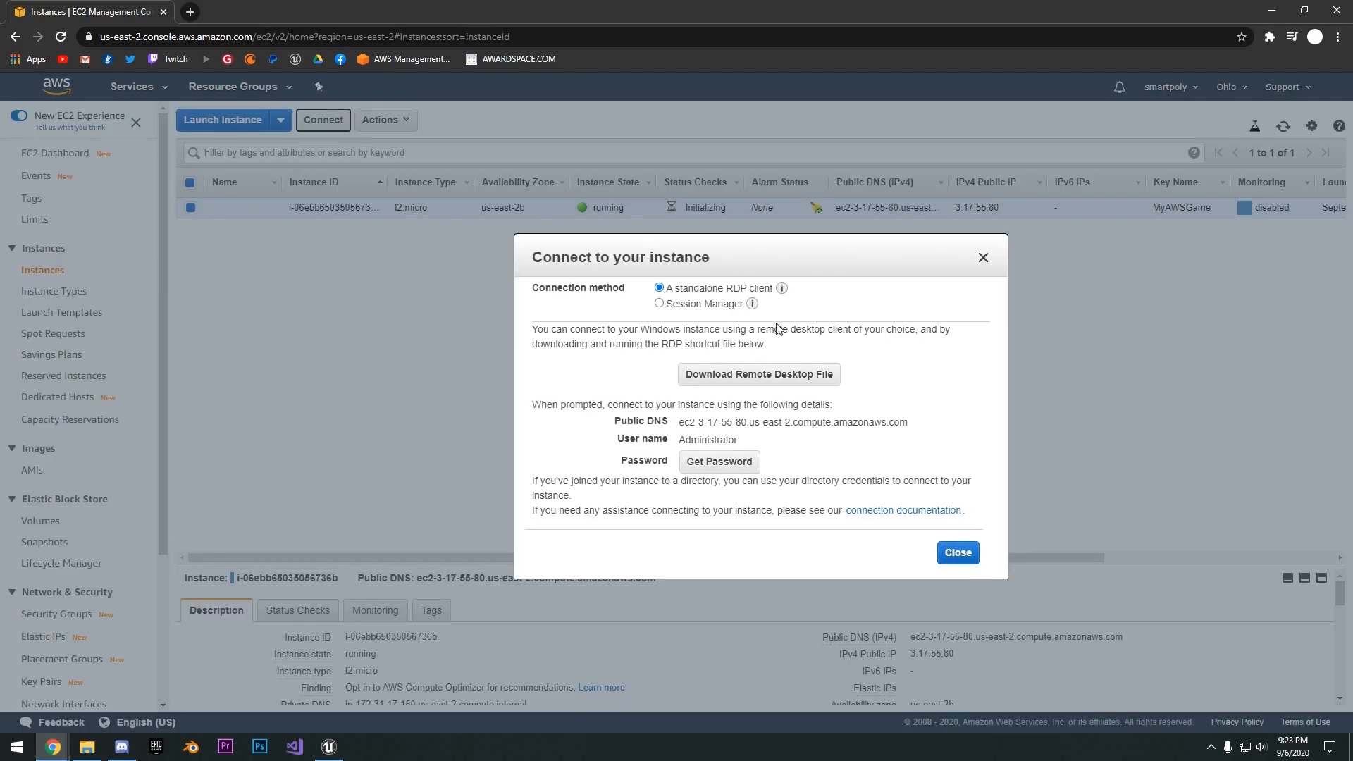
pyautogui.click(789, 387)
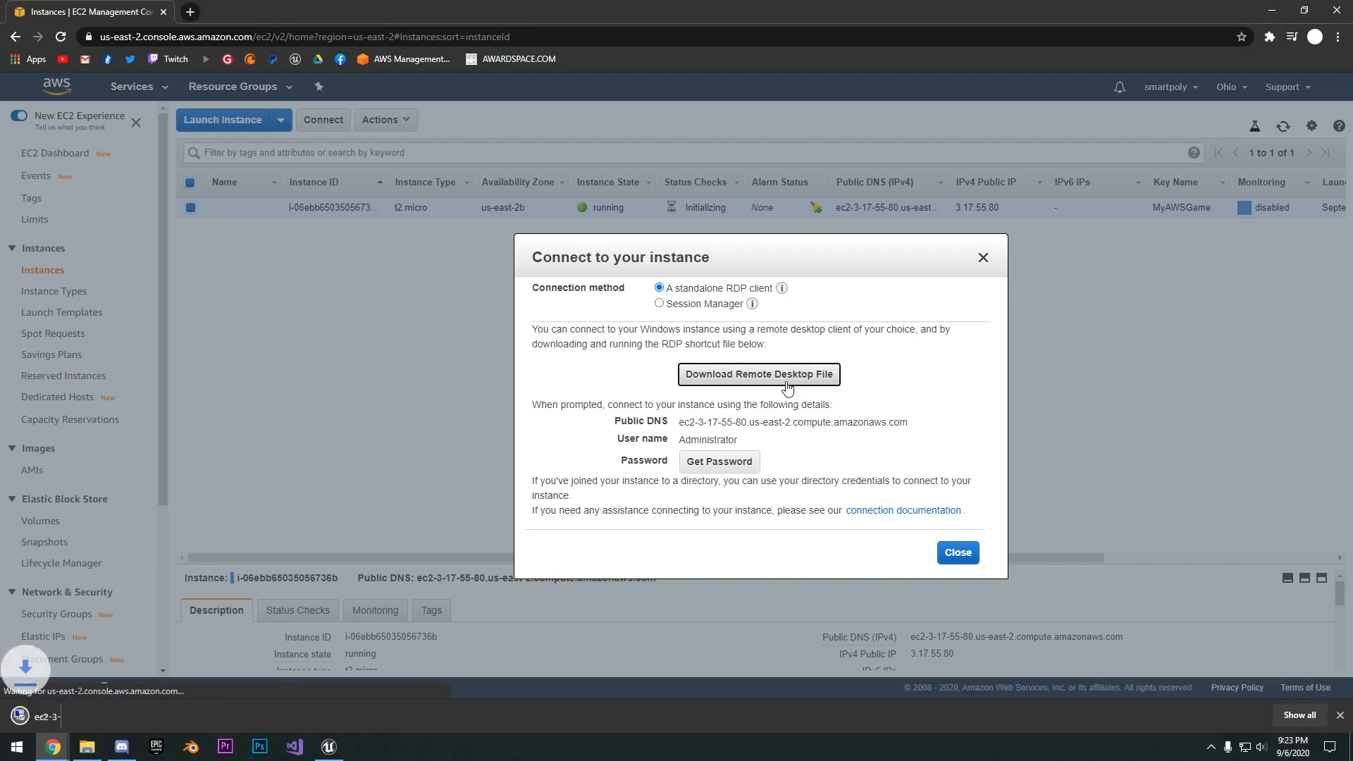
pyautogui.click(712, 462)
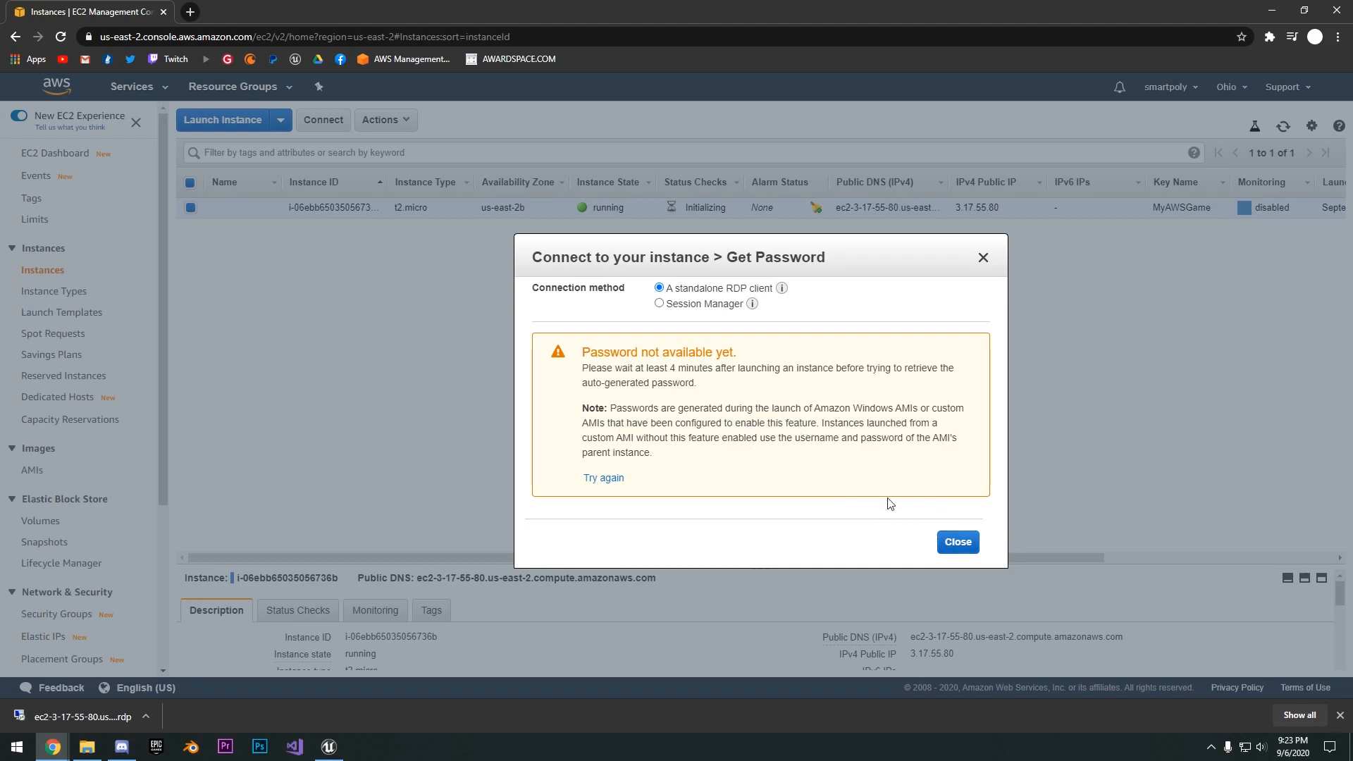
pyautogui.click(959, 541)
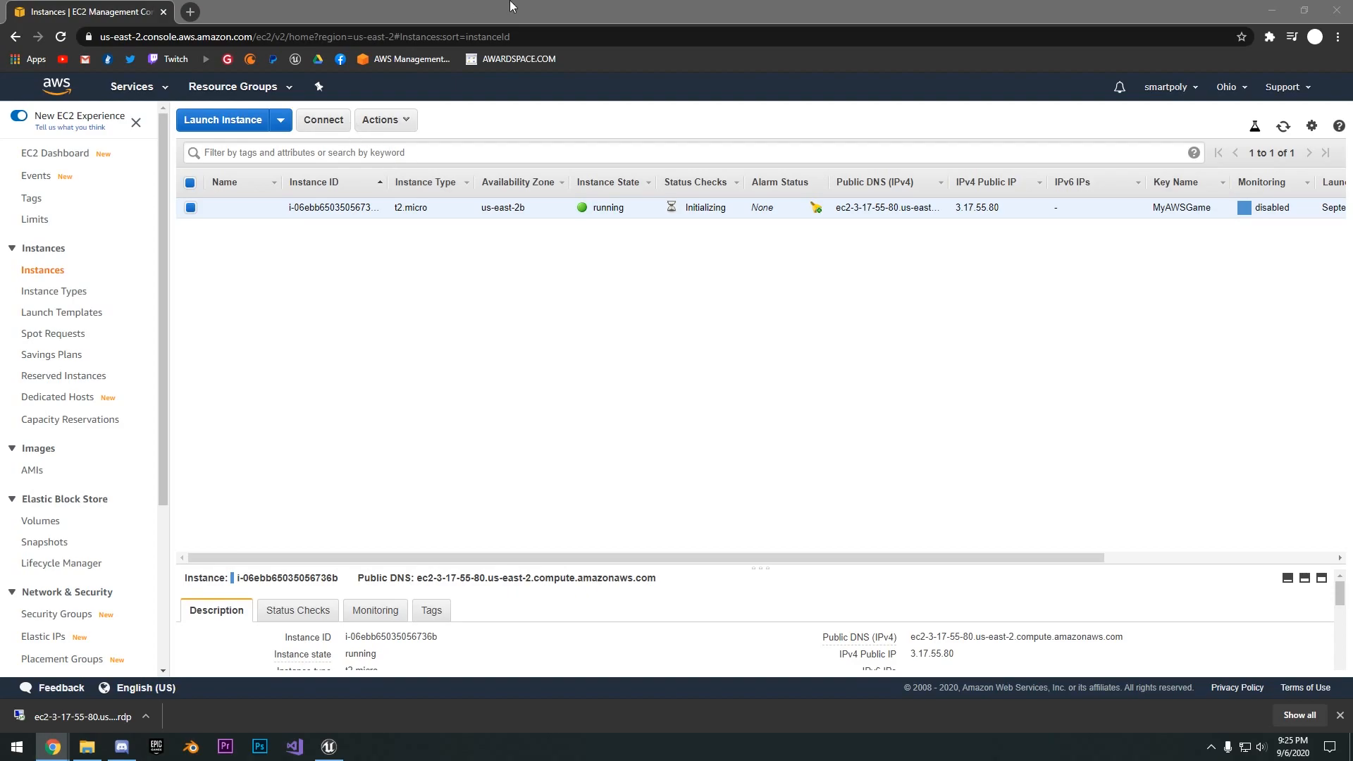
# - Decrypt the instance's administrator password with the MyAWSGame.pem private key file and copy the password
pyautogui.click(313, 123)
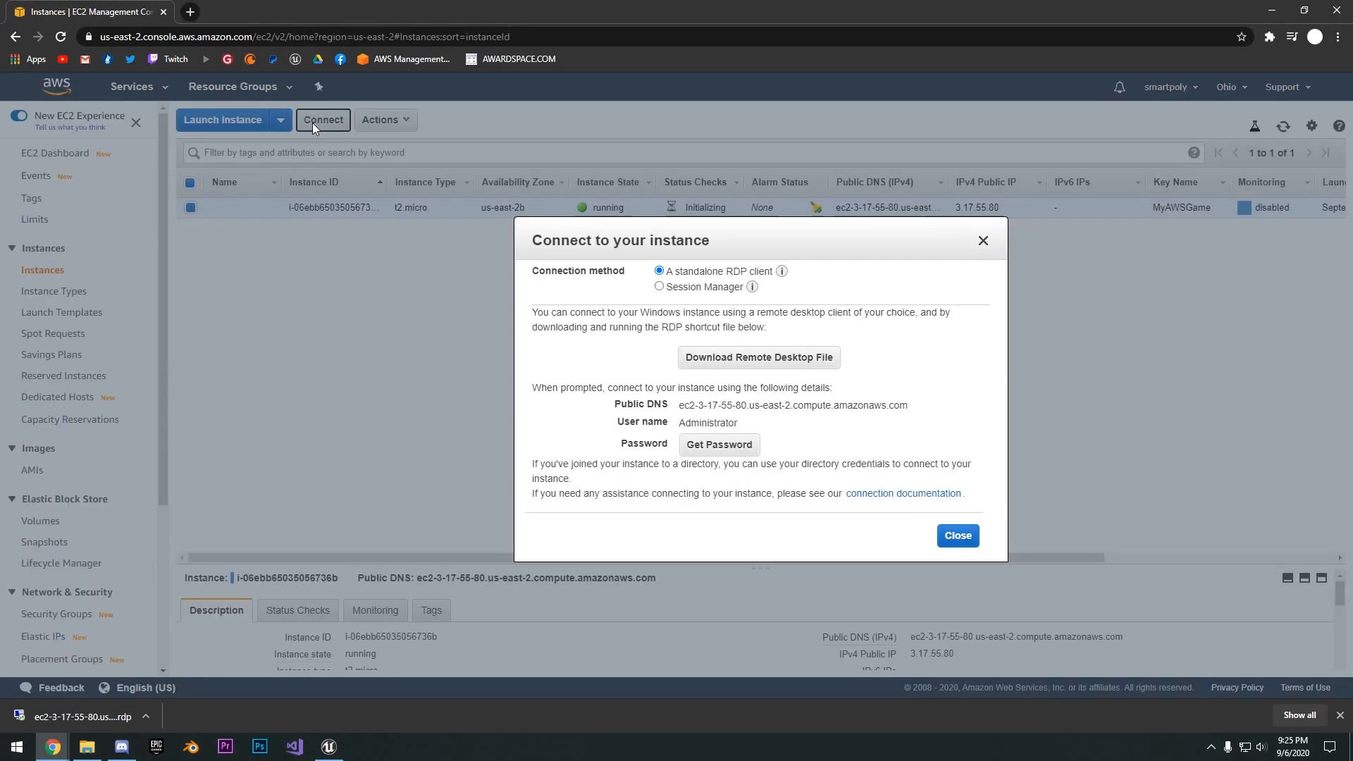
pyautogui.click(720, 443)
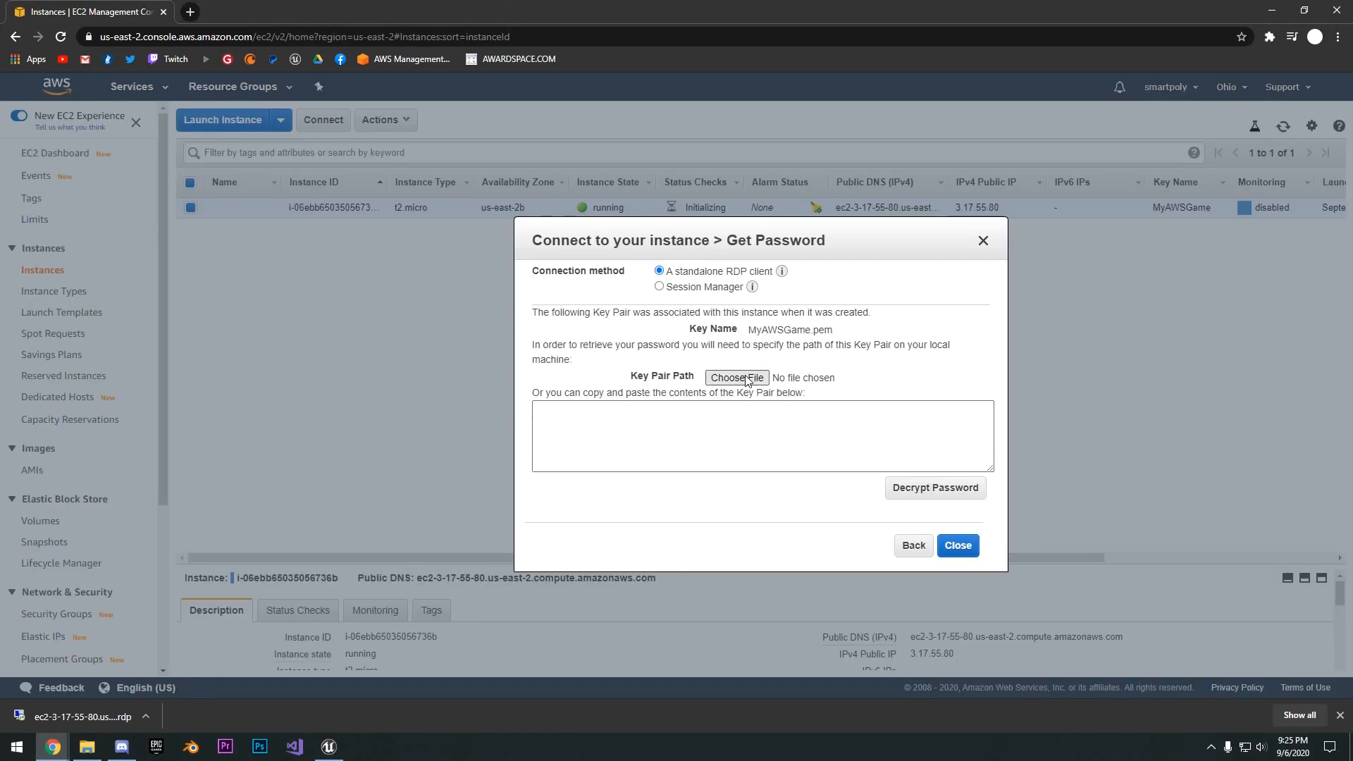
pyautogui.click(736, 378)
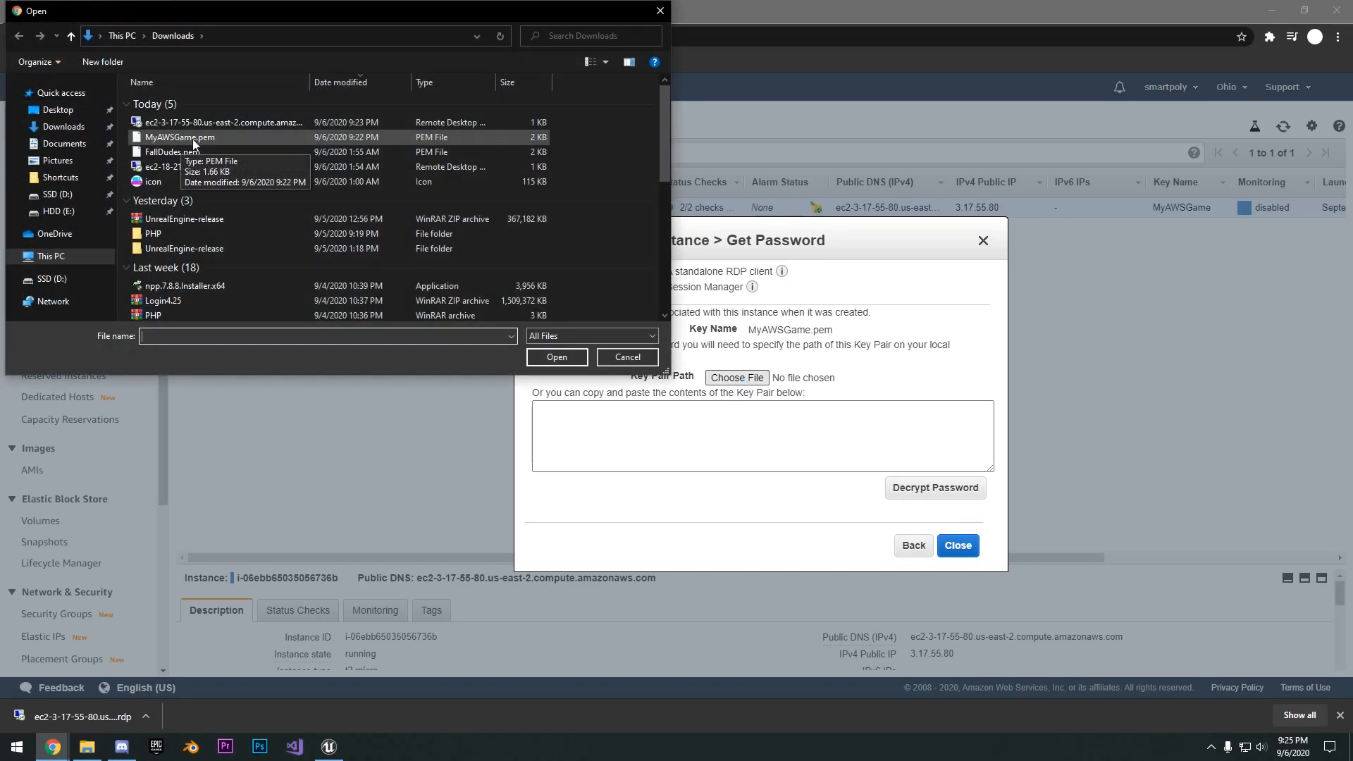
pyautogui.click(150, 140)
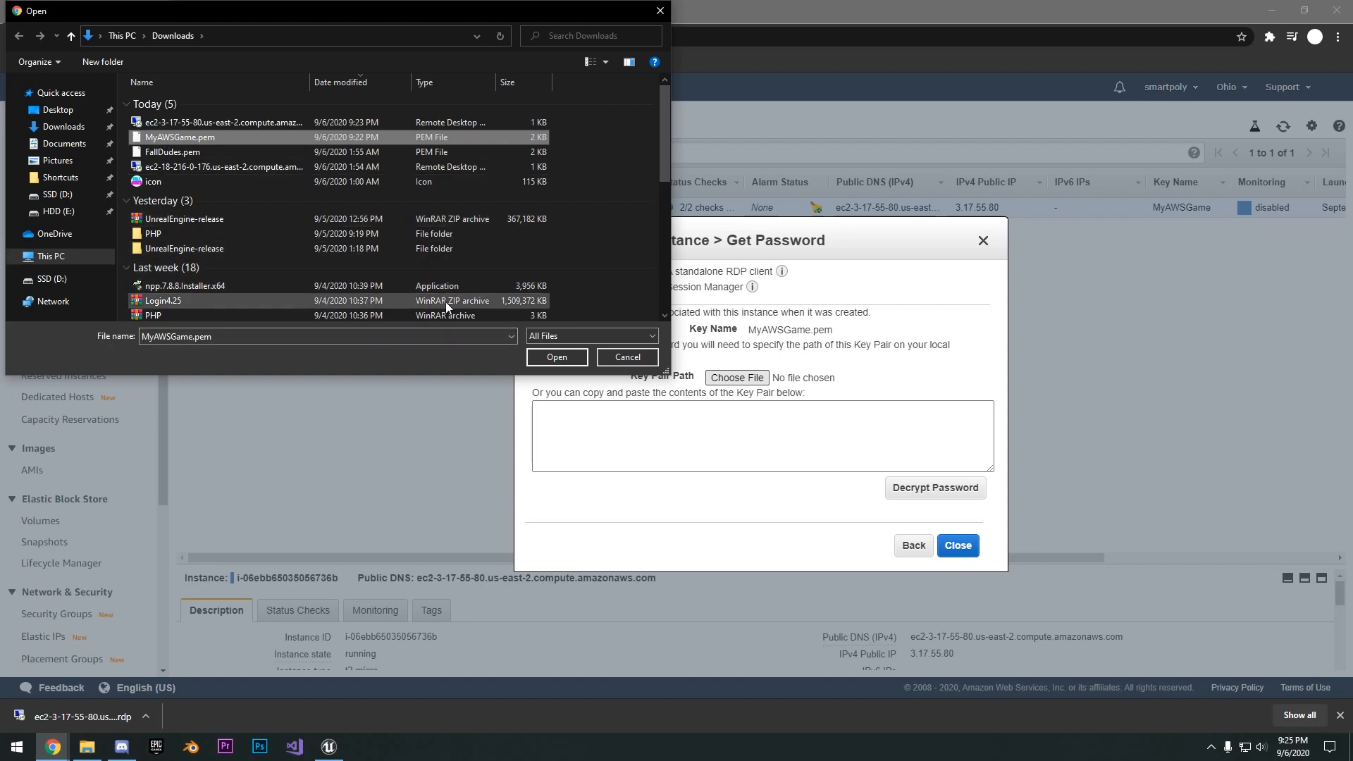
pyautogui.click(556, 357)
pyautogui.scroll(-7, 731, 436)
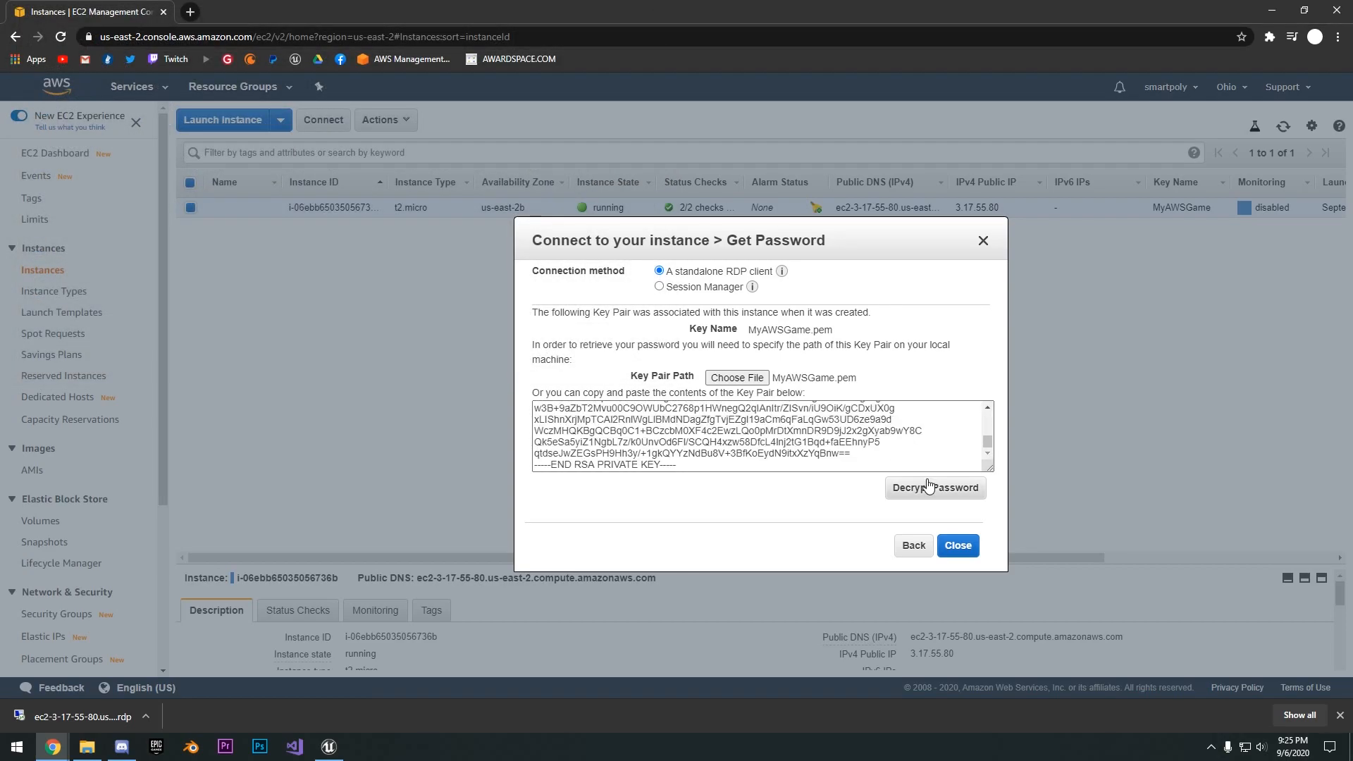
pyautogui.click(966, 487)
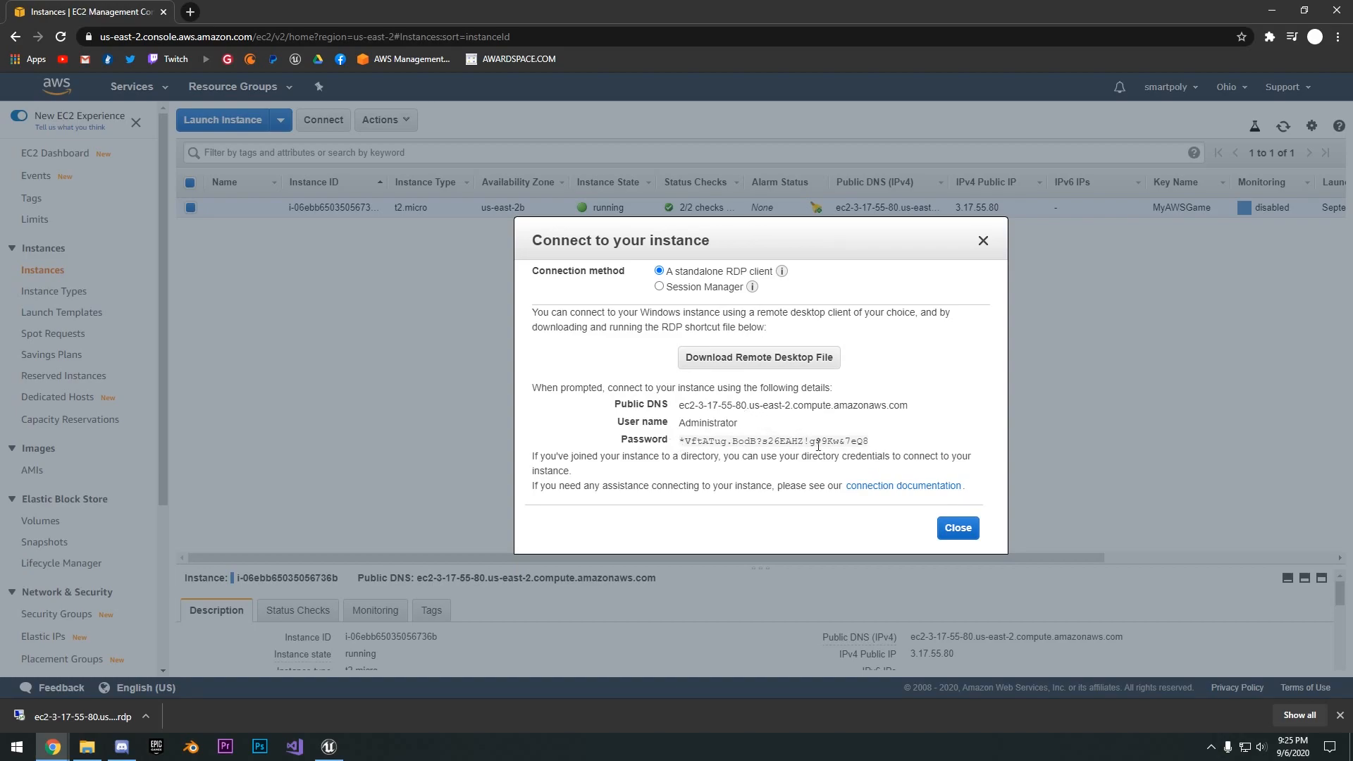
pyautogui.click(881, 442)
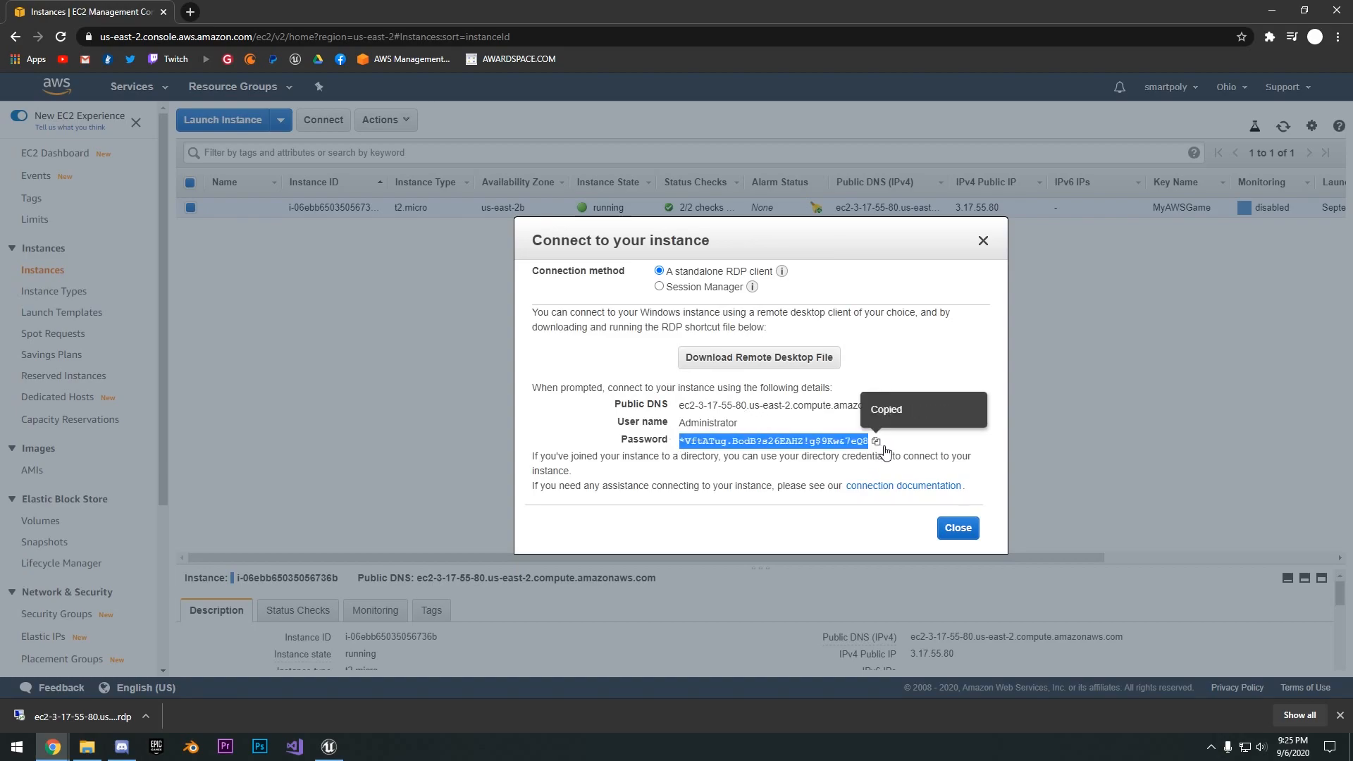
pyautogui.click(960, 528)
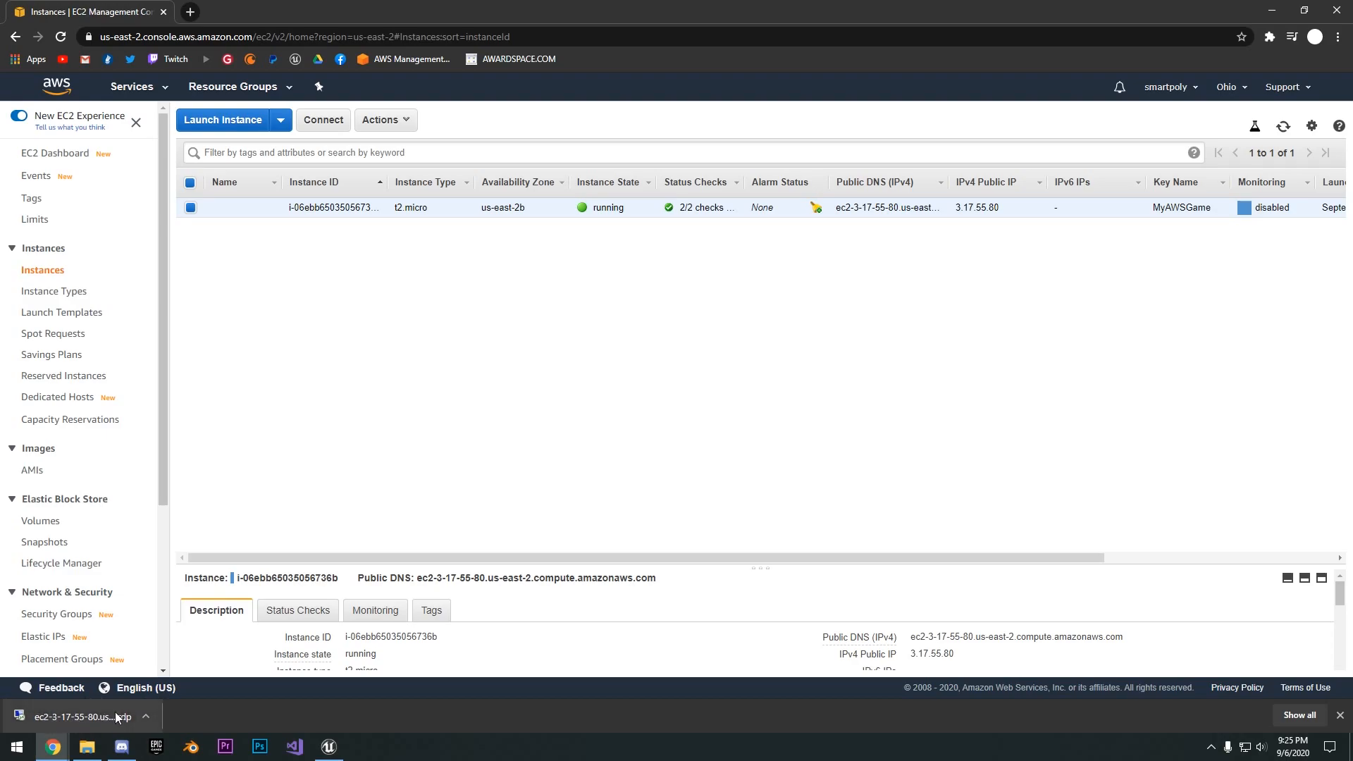
# - Connect to the instance with the downloaded Remote Desktop file, entering the administrator password, remembering the credentials and accepting the certificate
pyautogui.click(323, 120)
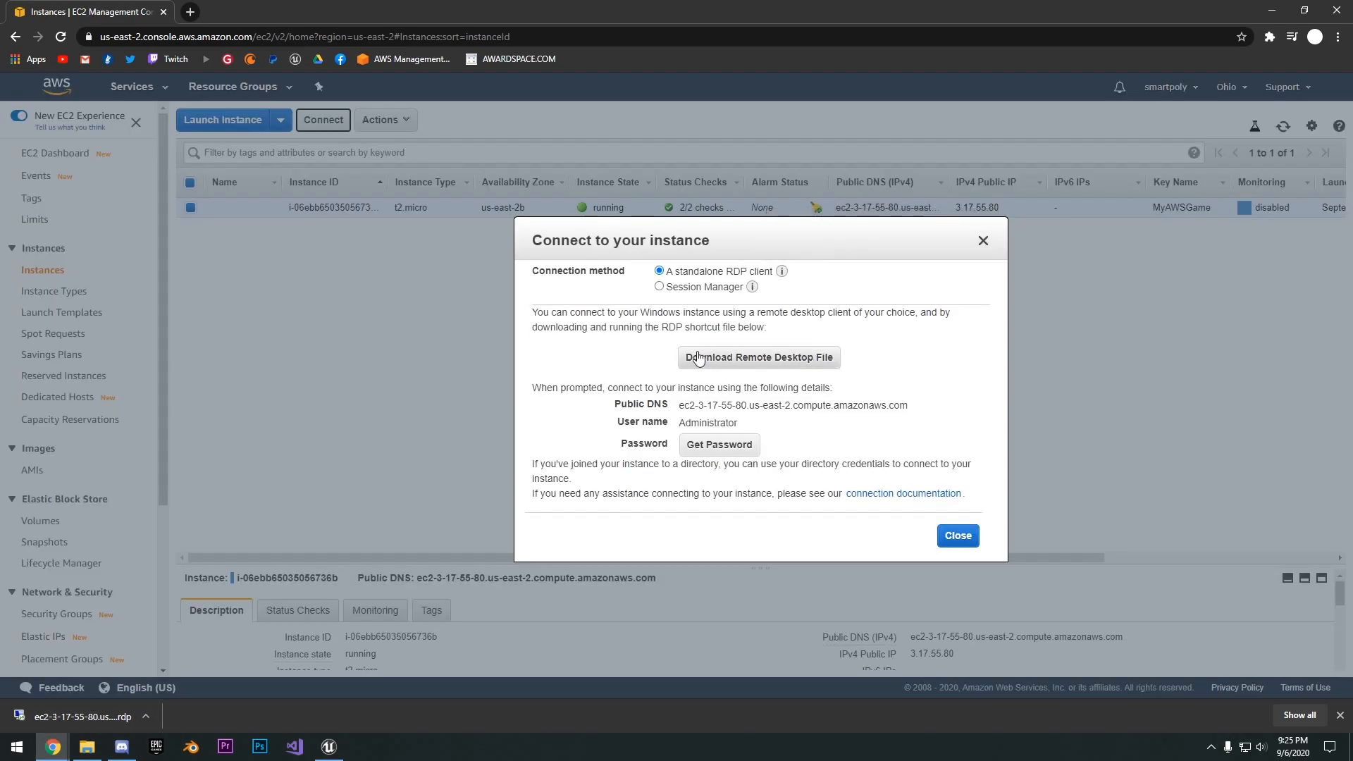
pyautogui.click(984, 240)
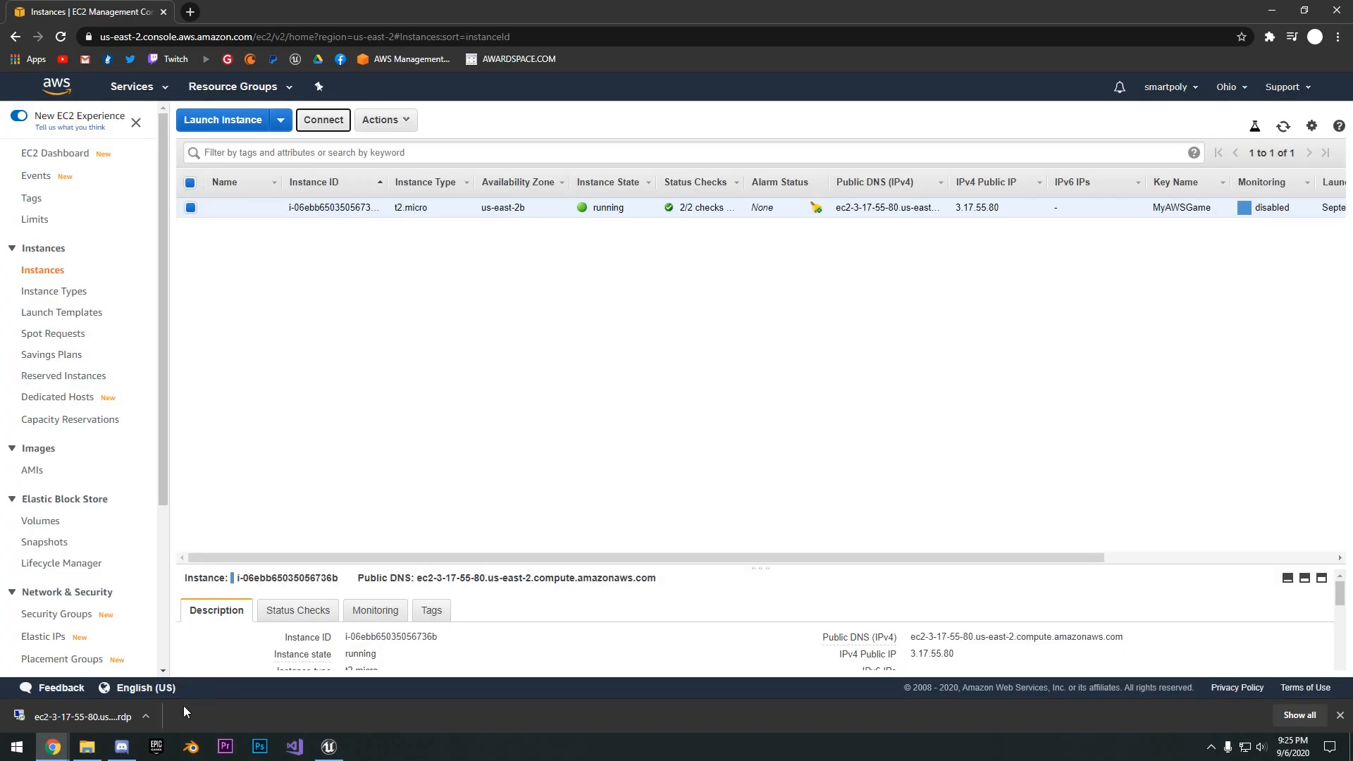
pyautogui.click(111, 719)
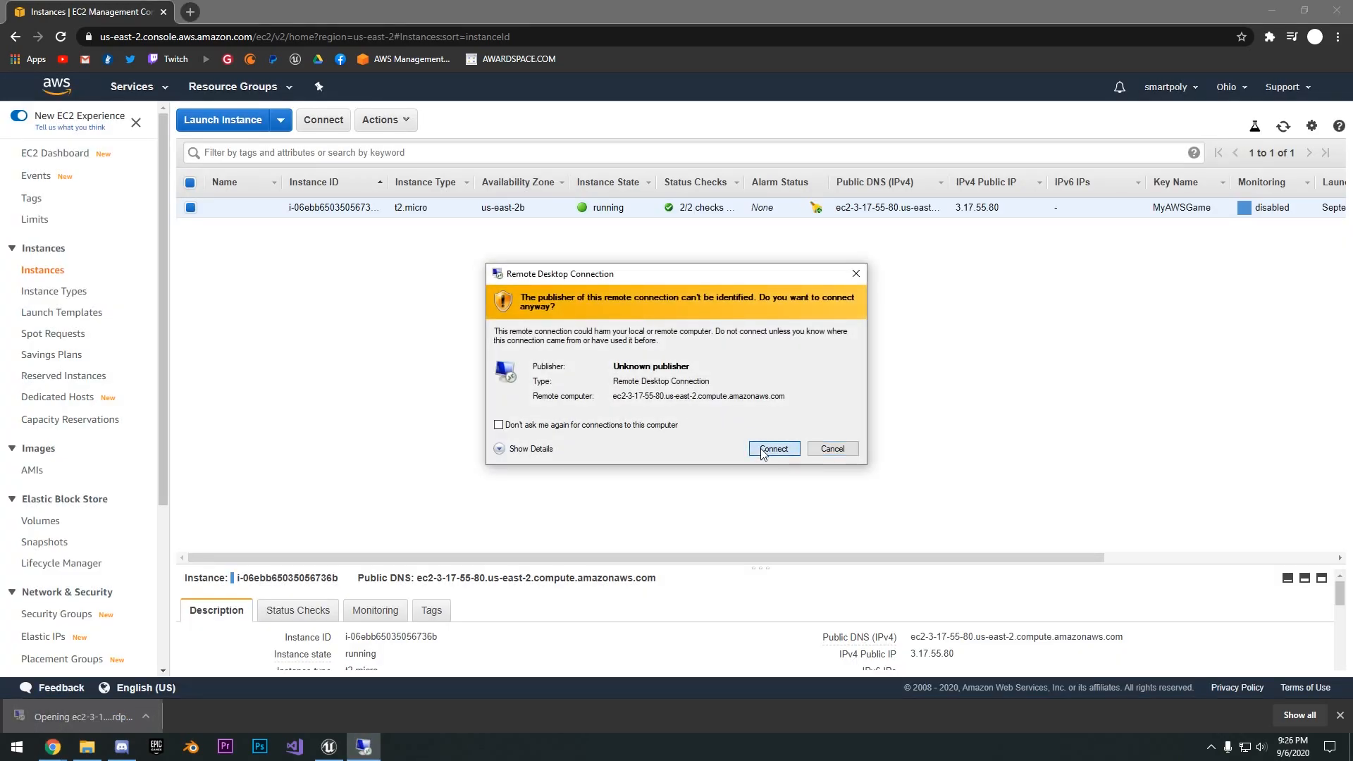
pyautogui.click(767, 450)
pyautogui.rightClick(612, 354)
pyautogui.click(649, 366)
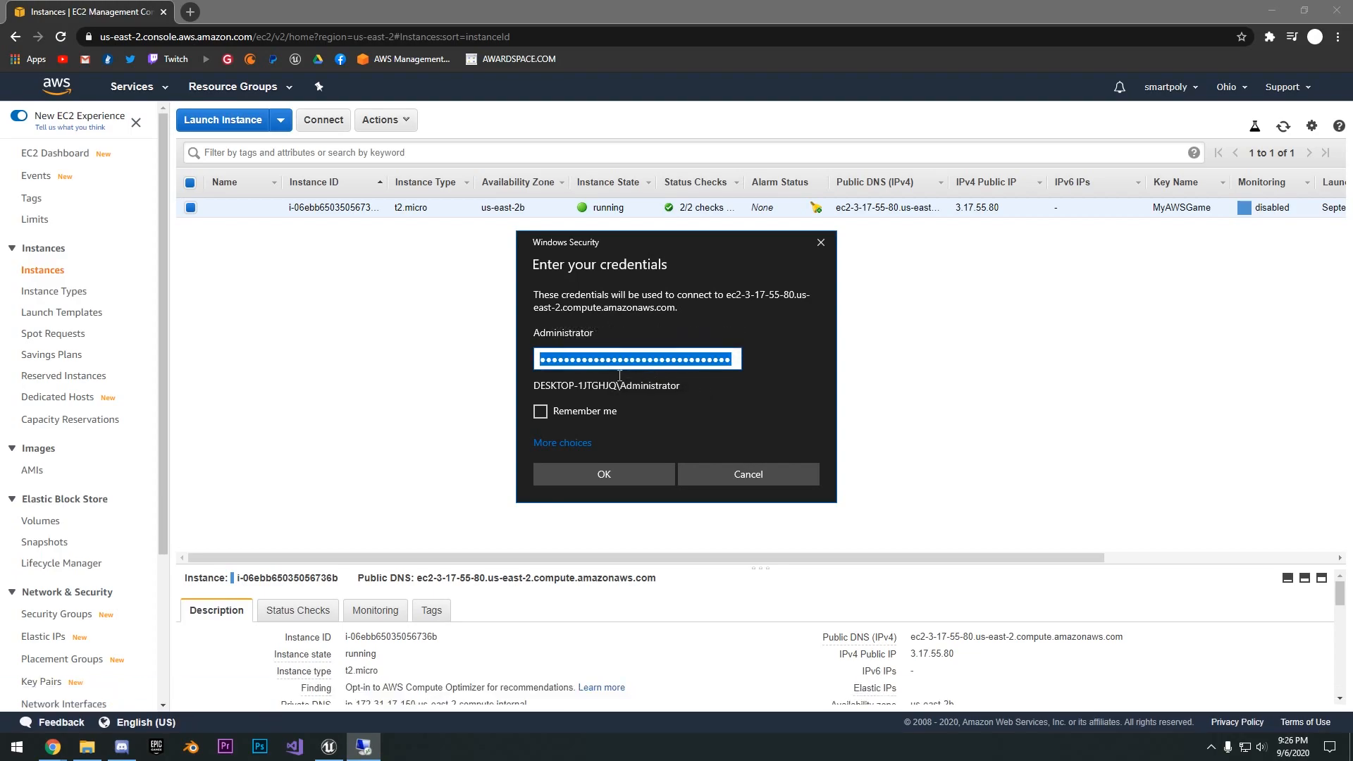
pyautogui.click(581, 413)
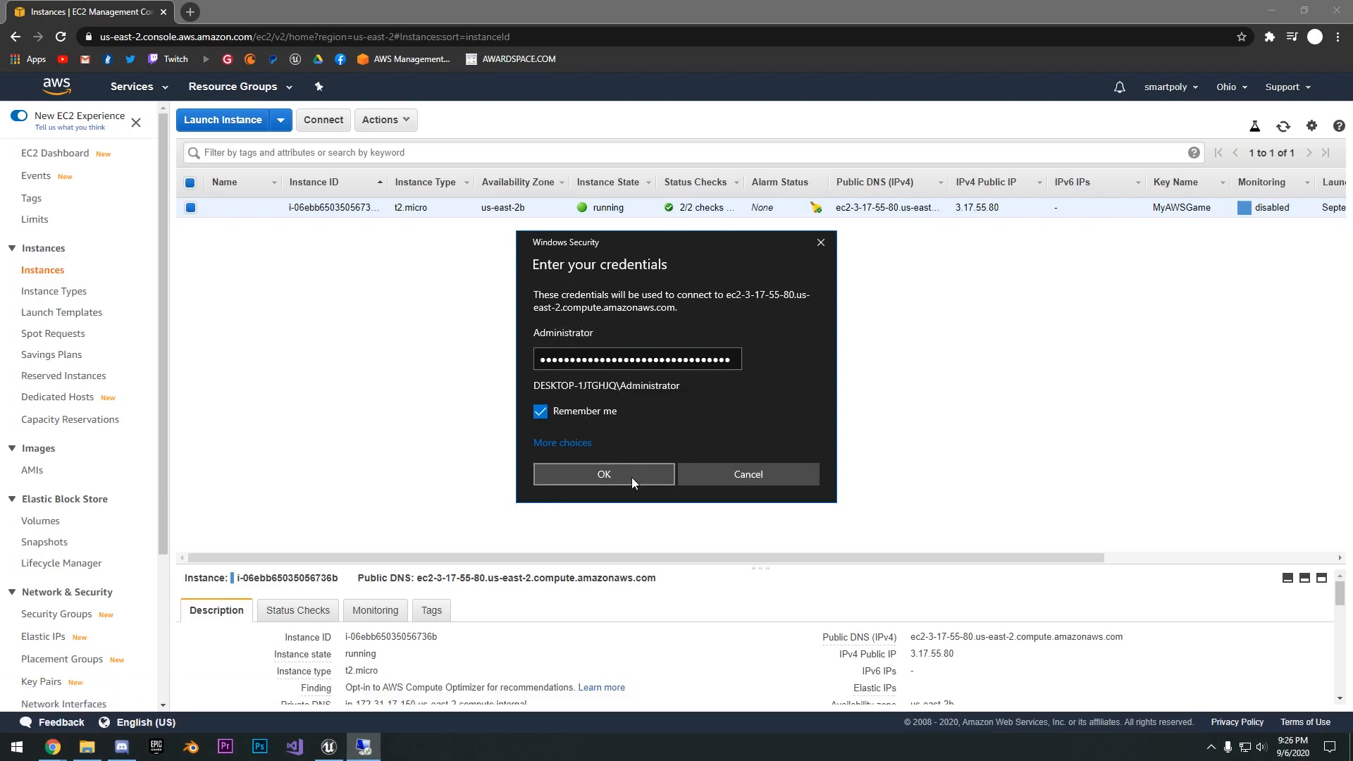
pyautogui.click(632, 474)
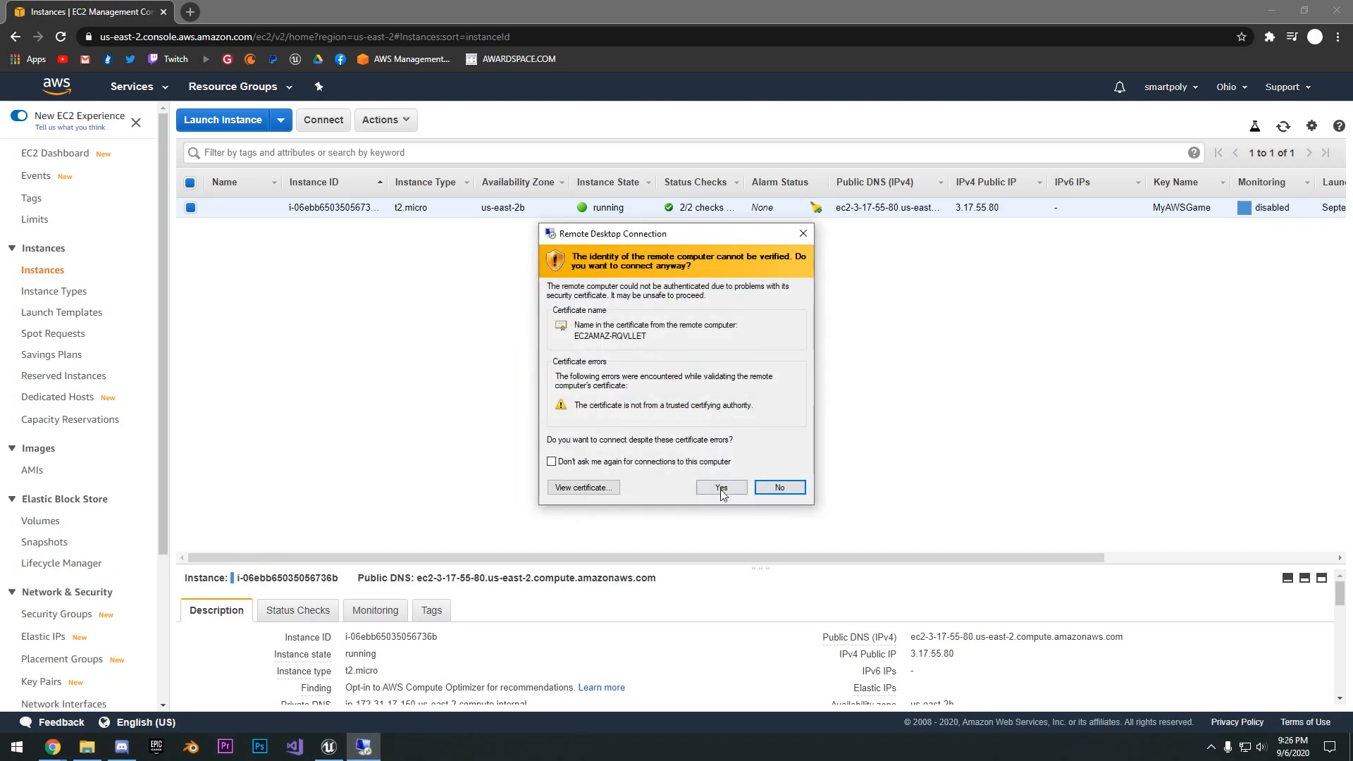
pyautogui.click(721, 488)
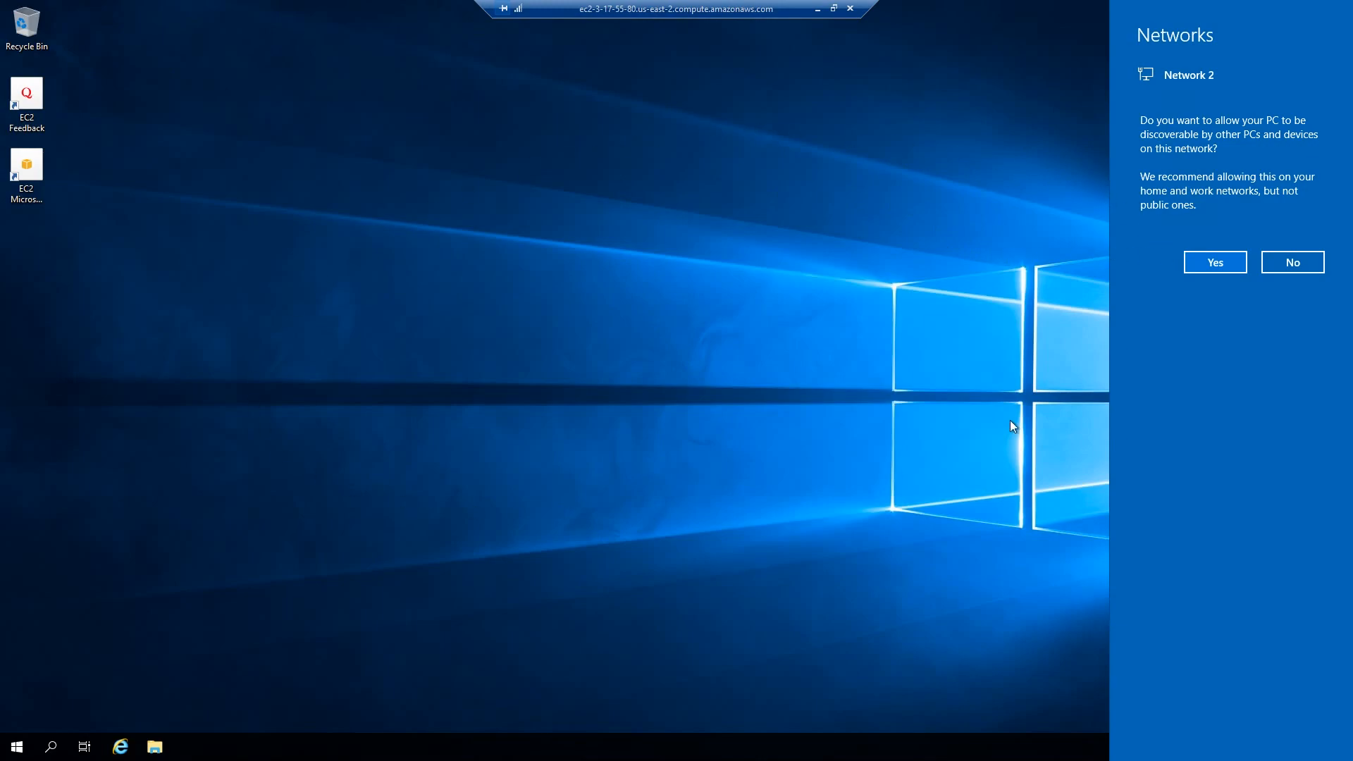
# - Dismiss the network discovery prompt on the remote desktop and disconnect the remote session
pyautogui.click(866, 199)
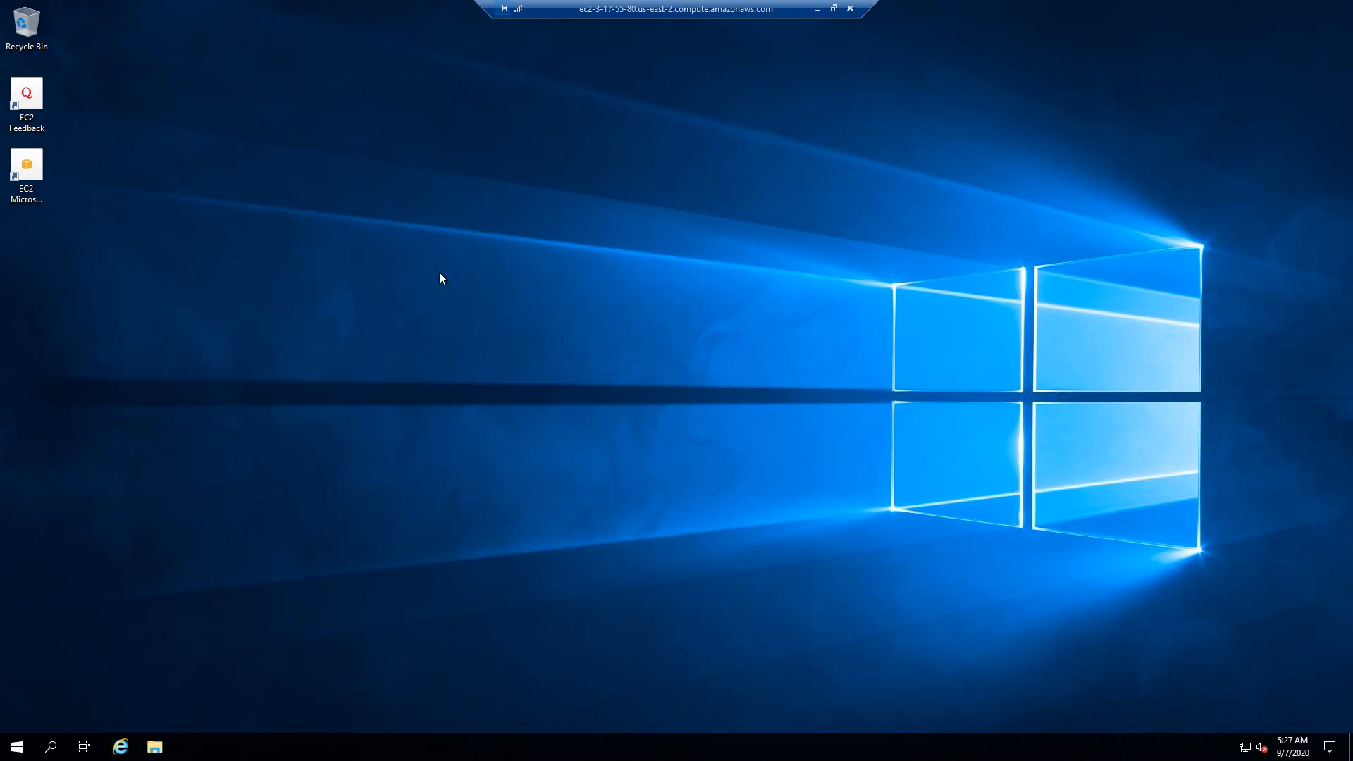
pyautogui.click(850, 9)
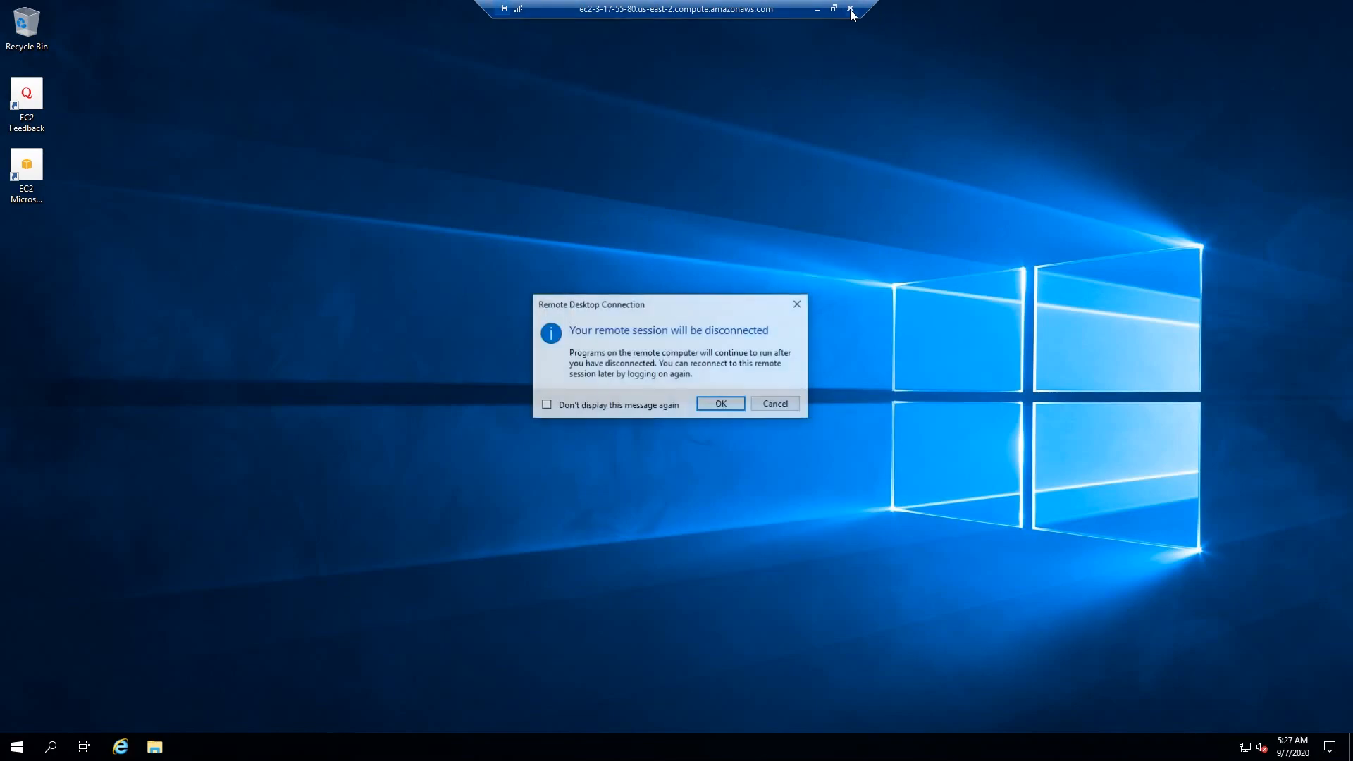
pyautogui.click(715, 403)
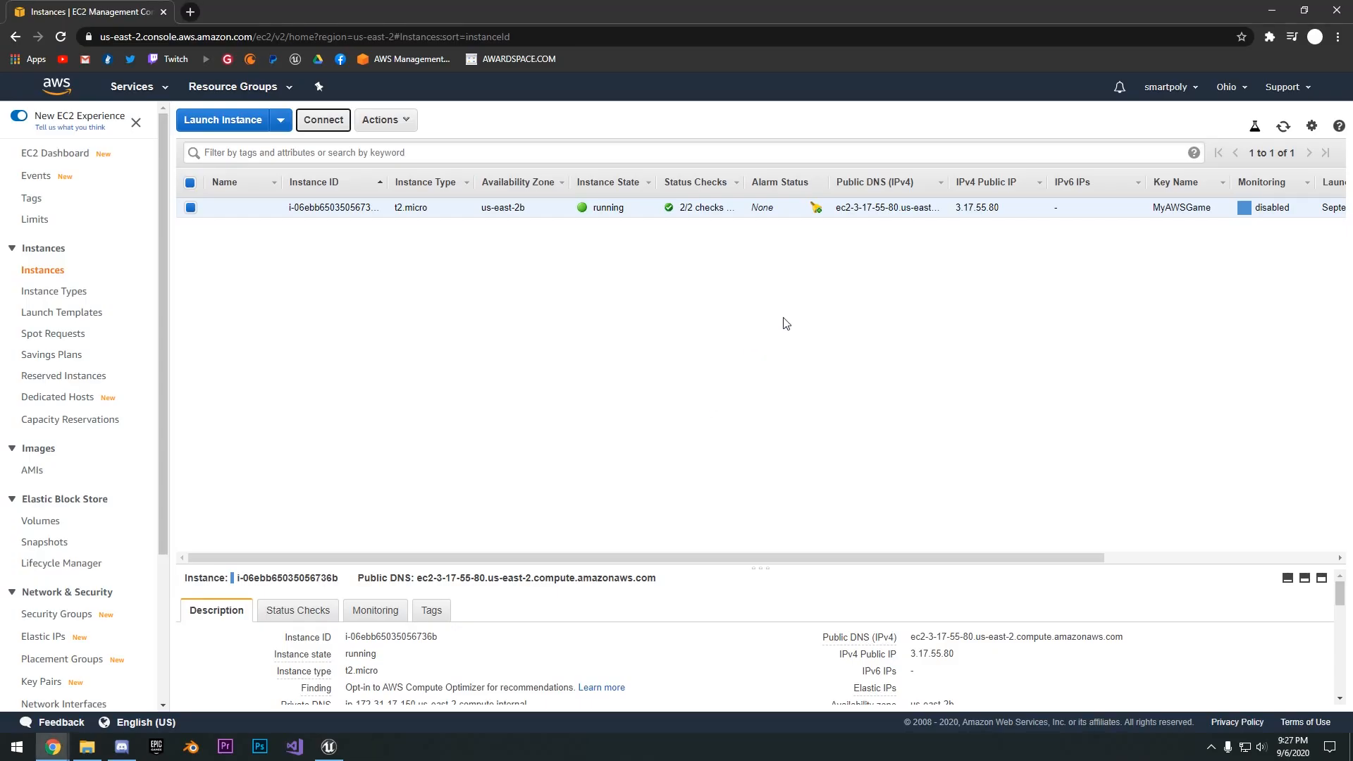
# - Open the instance's launch-wizard-1 security group from the instance list and display its inbound rules
pyautogui.click(53, 275)
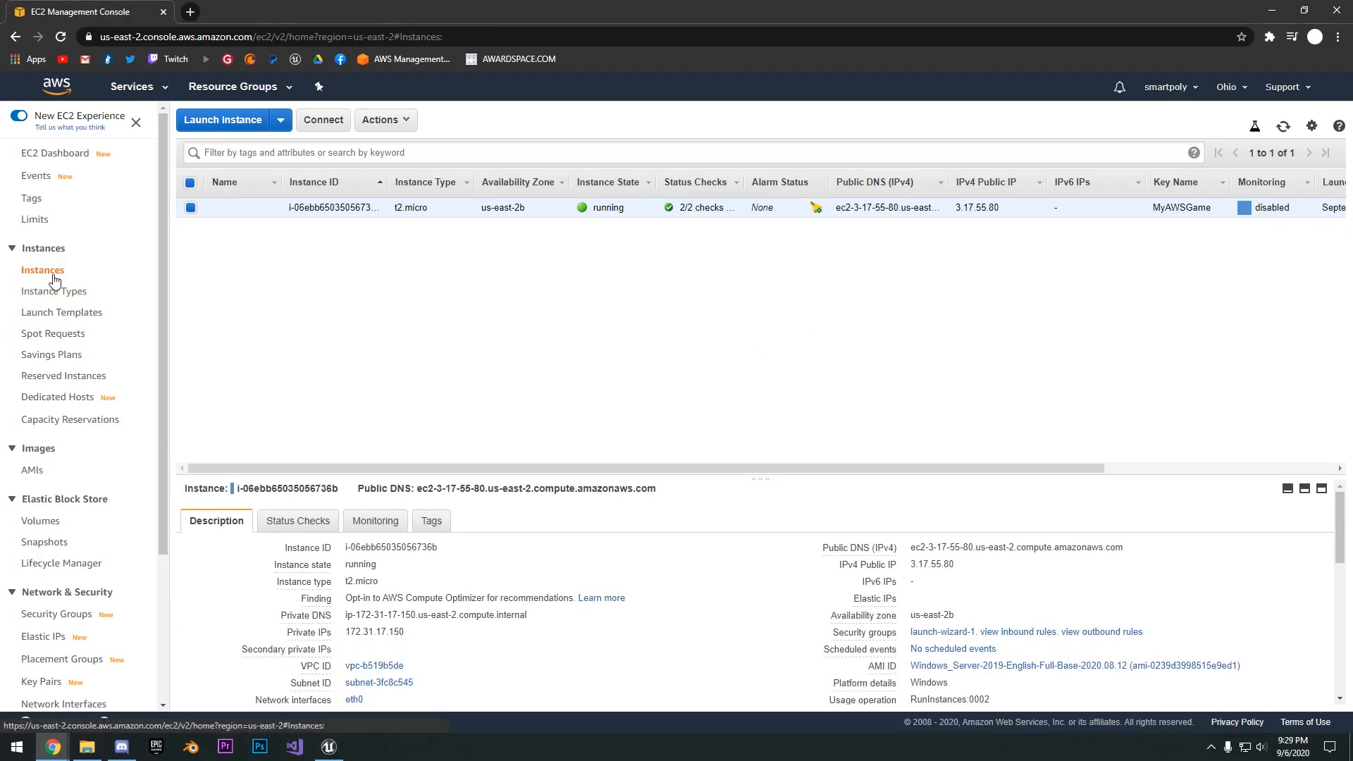
pyautogui.moveTo(547, 470); pyautogui.dragTo(779, 470)
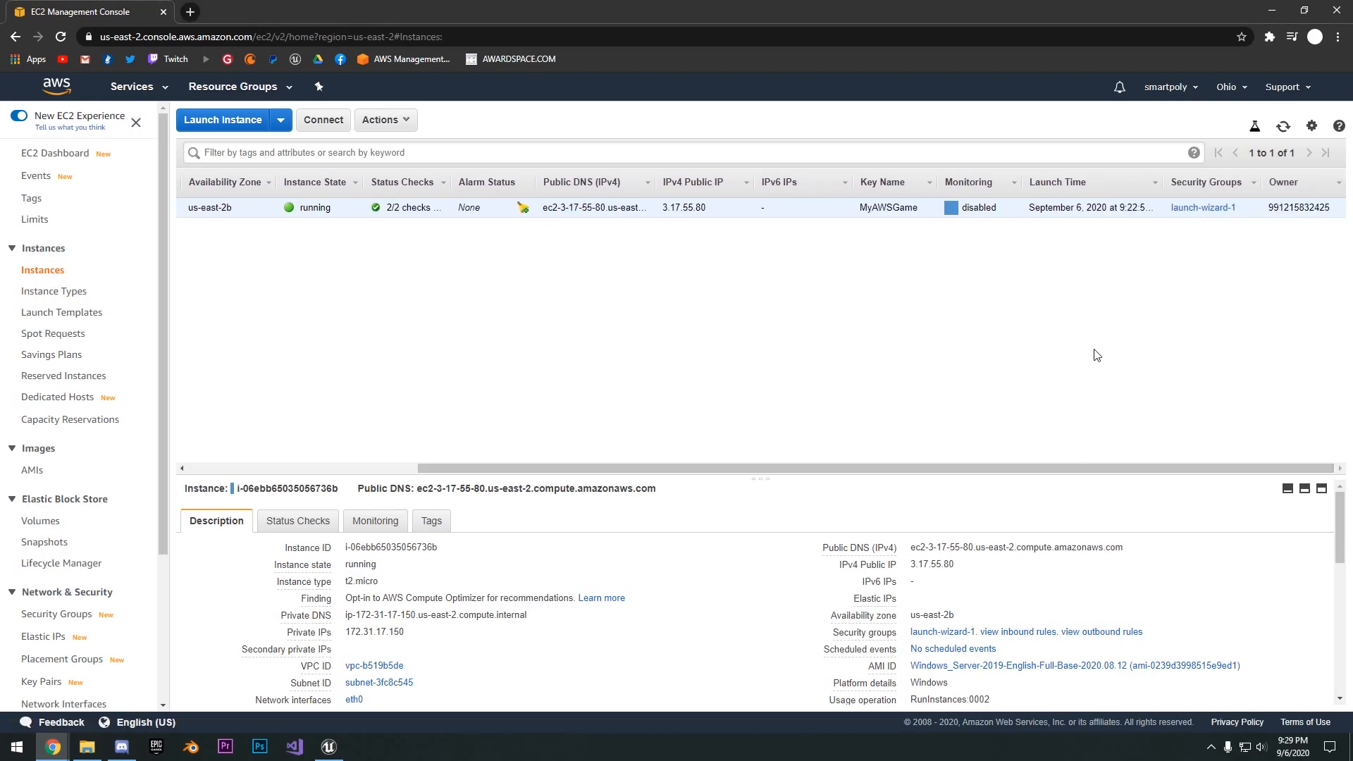
pyautogui.click(1190, 209)
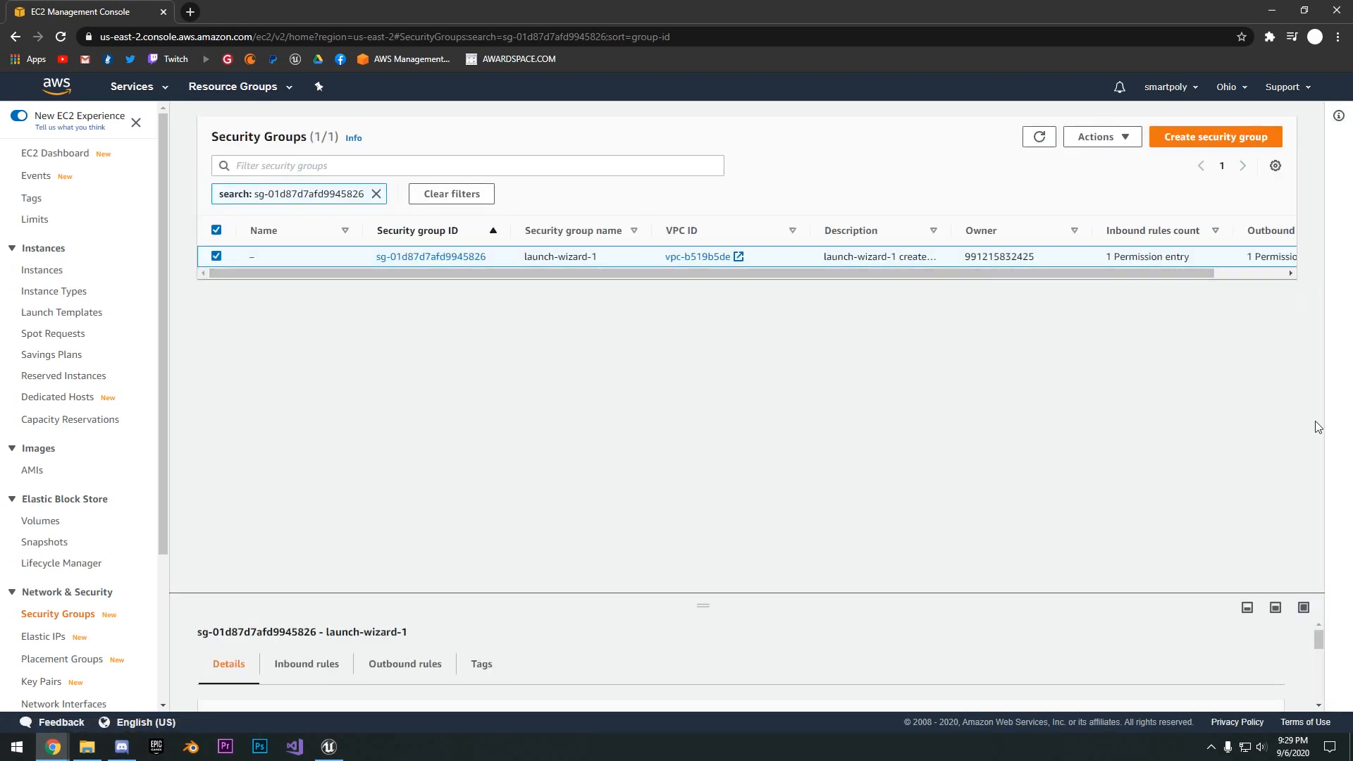
pyautogui.scroll(-1, 1307, 653)
pyautogui.scroll(-1, 1307, 653)
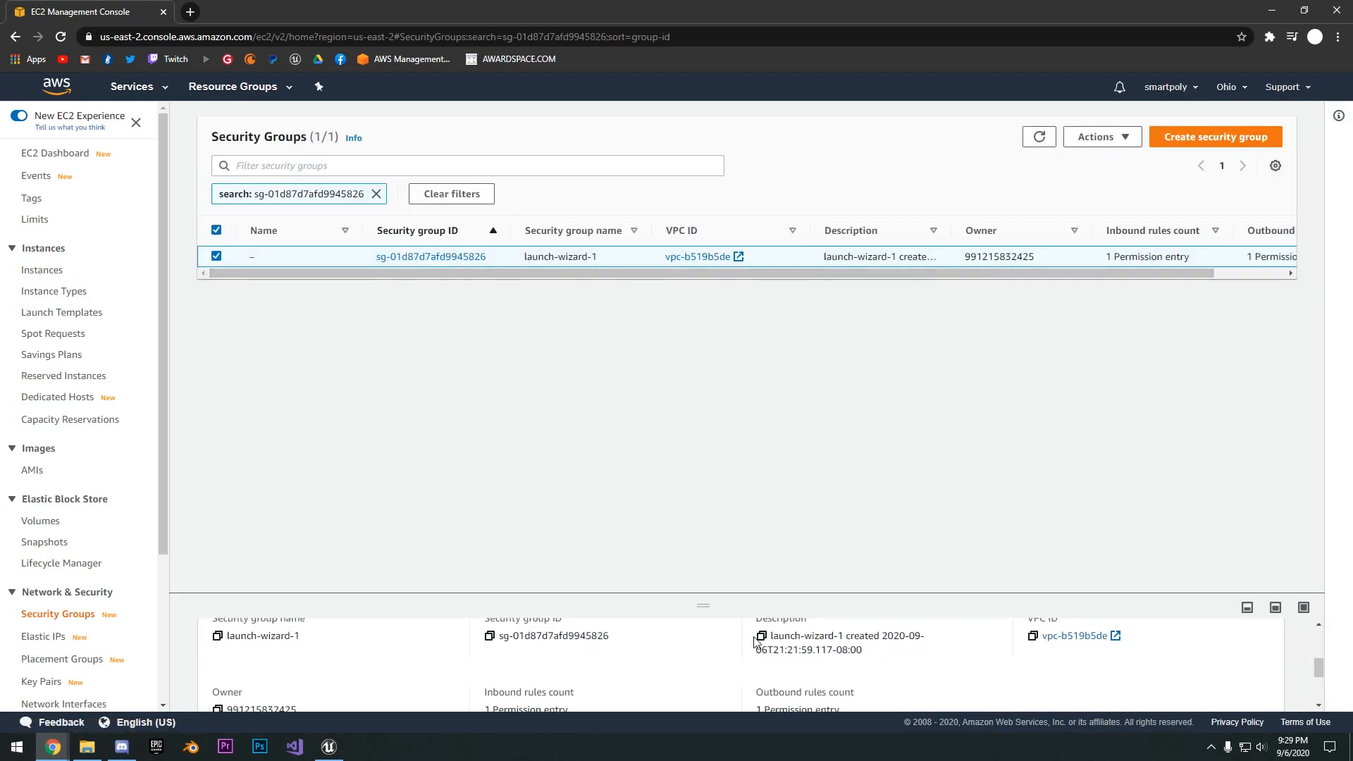
pyautogui.scroll(2, 712, 616)
pyautogui.moveTo(717, 611); pyautogui.dragTo(694, 467)
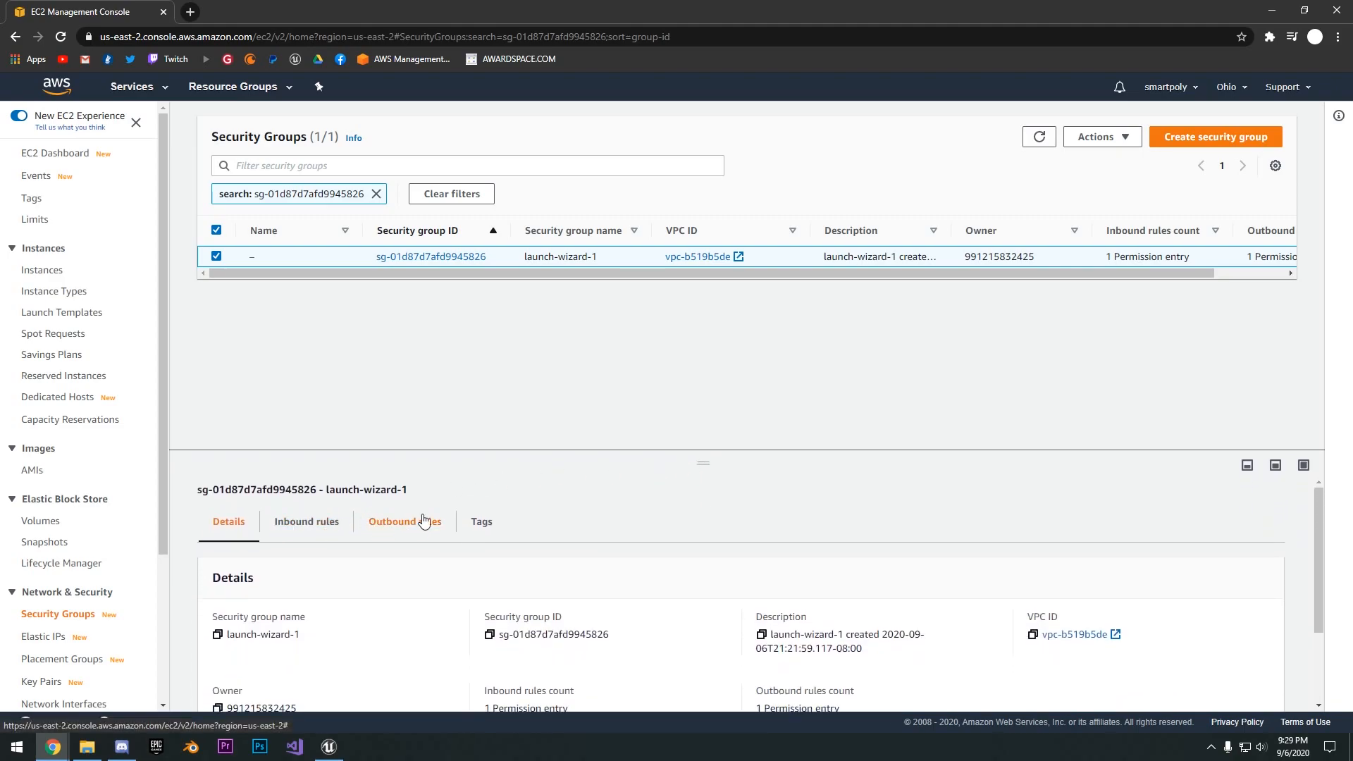
pyautogui.click(334, 529)
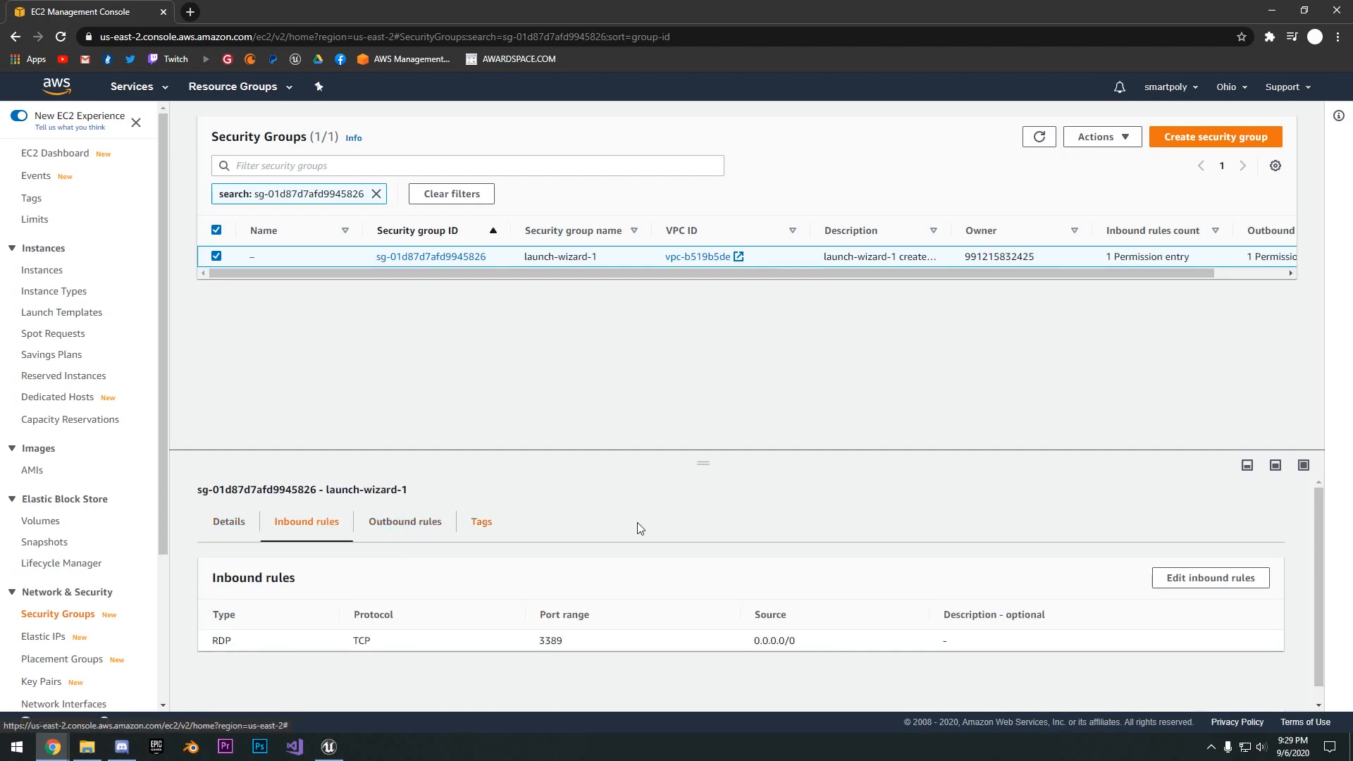
# - Change the inbound RDP rule to All traffic with source Anywhere and save the rules
pyautogui.click(1176, 584)
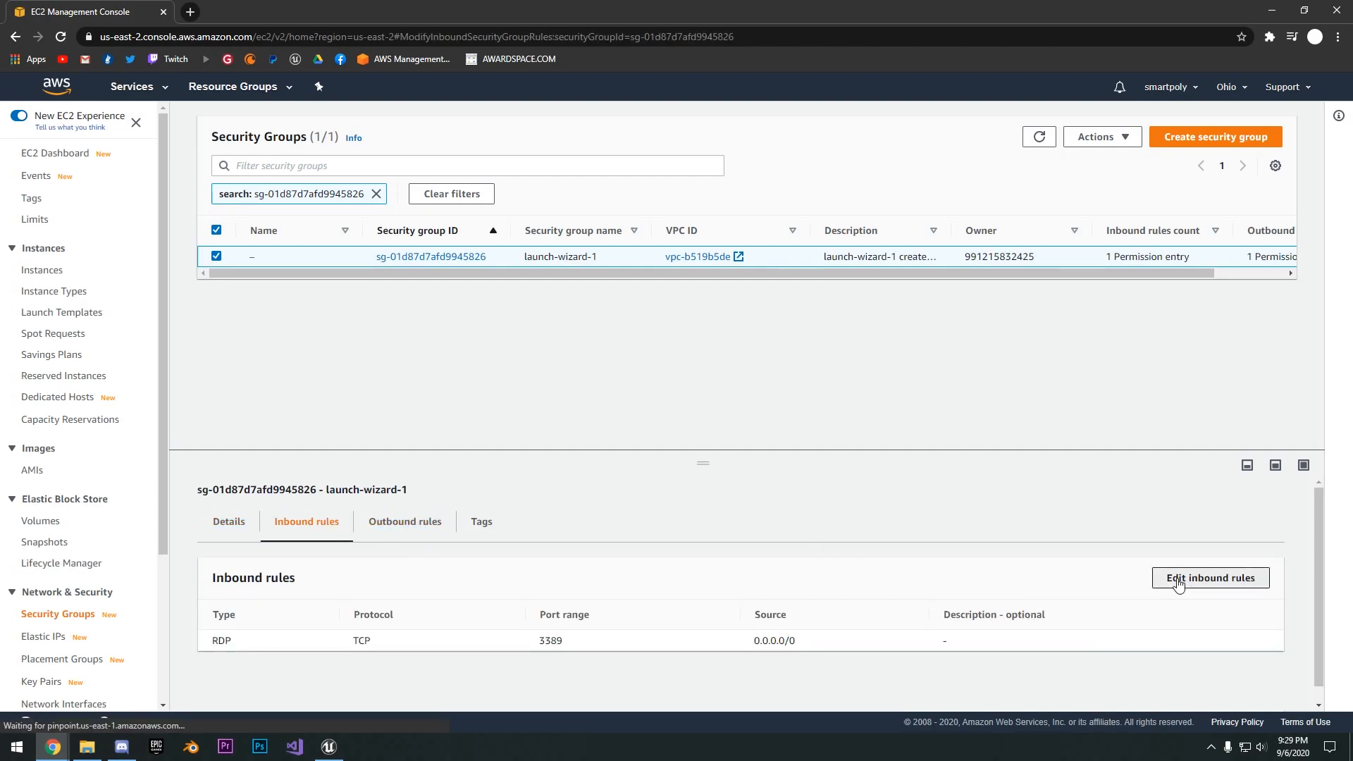
pyautogui.click(141, 303)
pyautogui.click(134, 307)
pyautogui.click(130, 306)
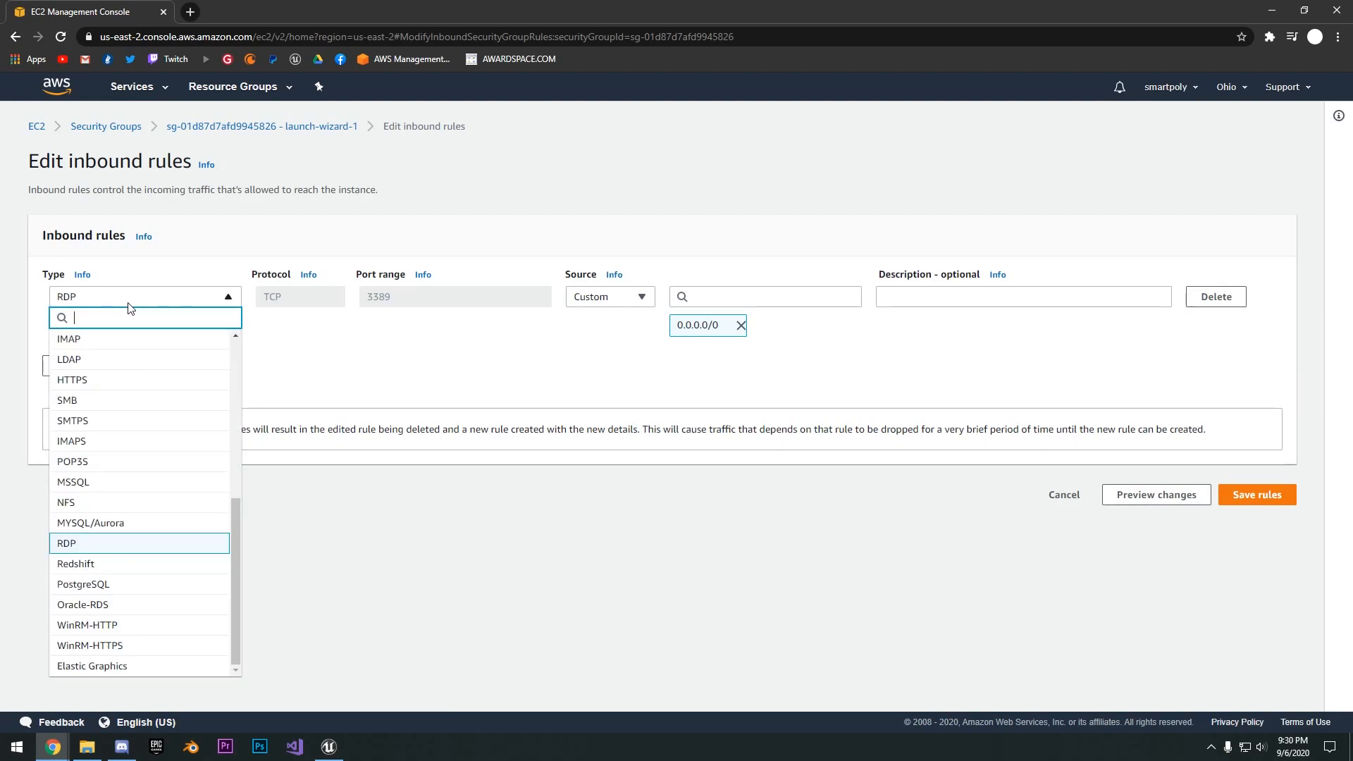
pyautogui.scroll(6, 121, 373)
pyautogui.click(118, 341)
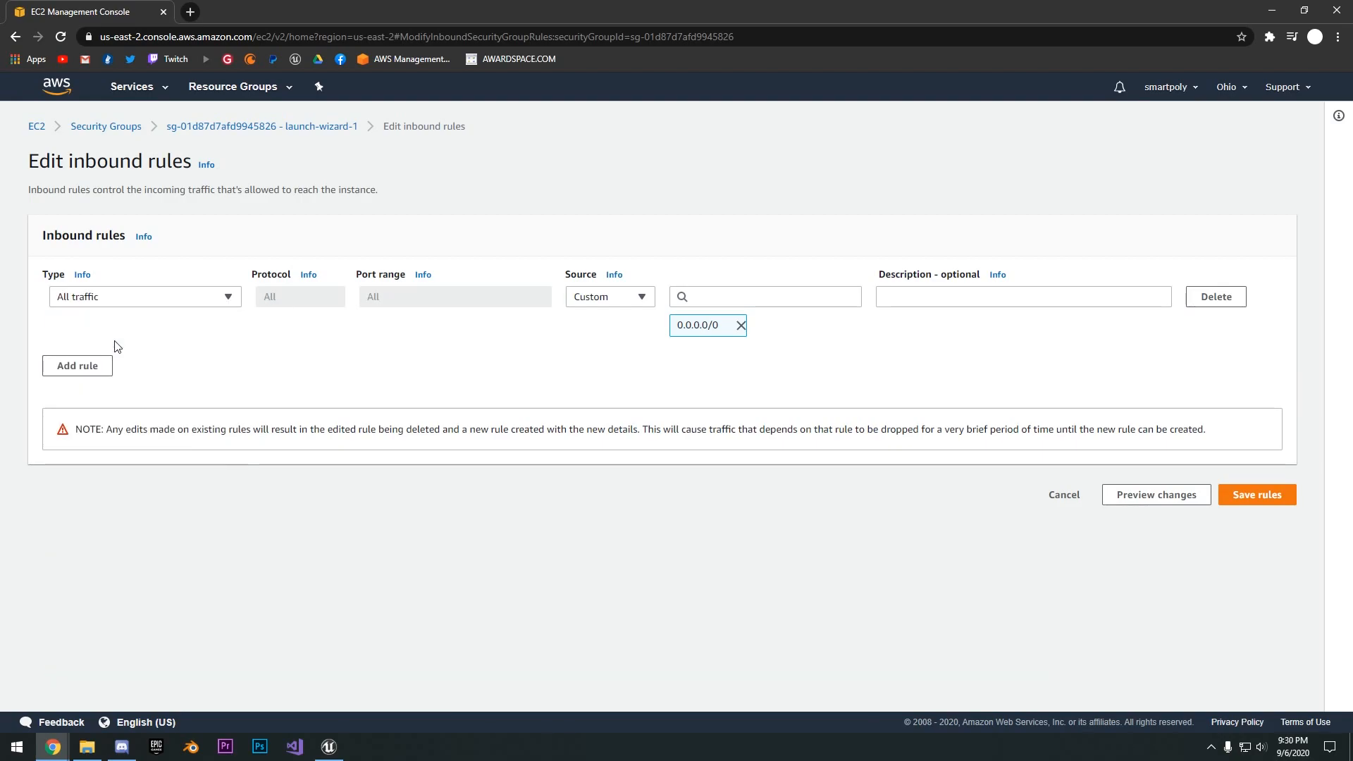
pyautogui.click(603, 306)
pyautogui.click(596, 340)
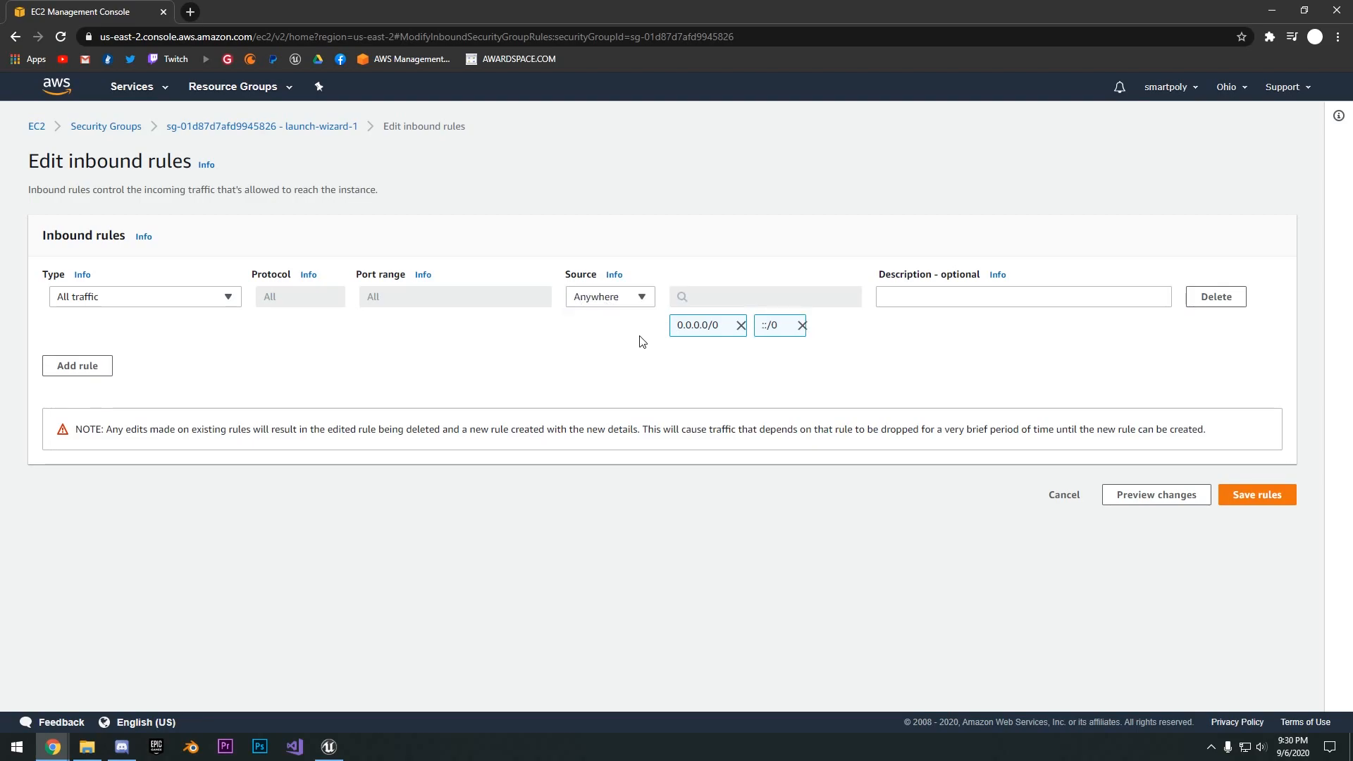
pyautogui.click(1256, 494)
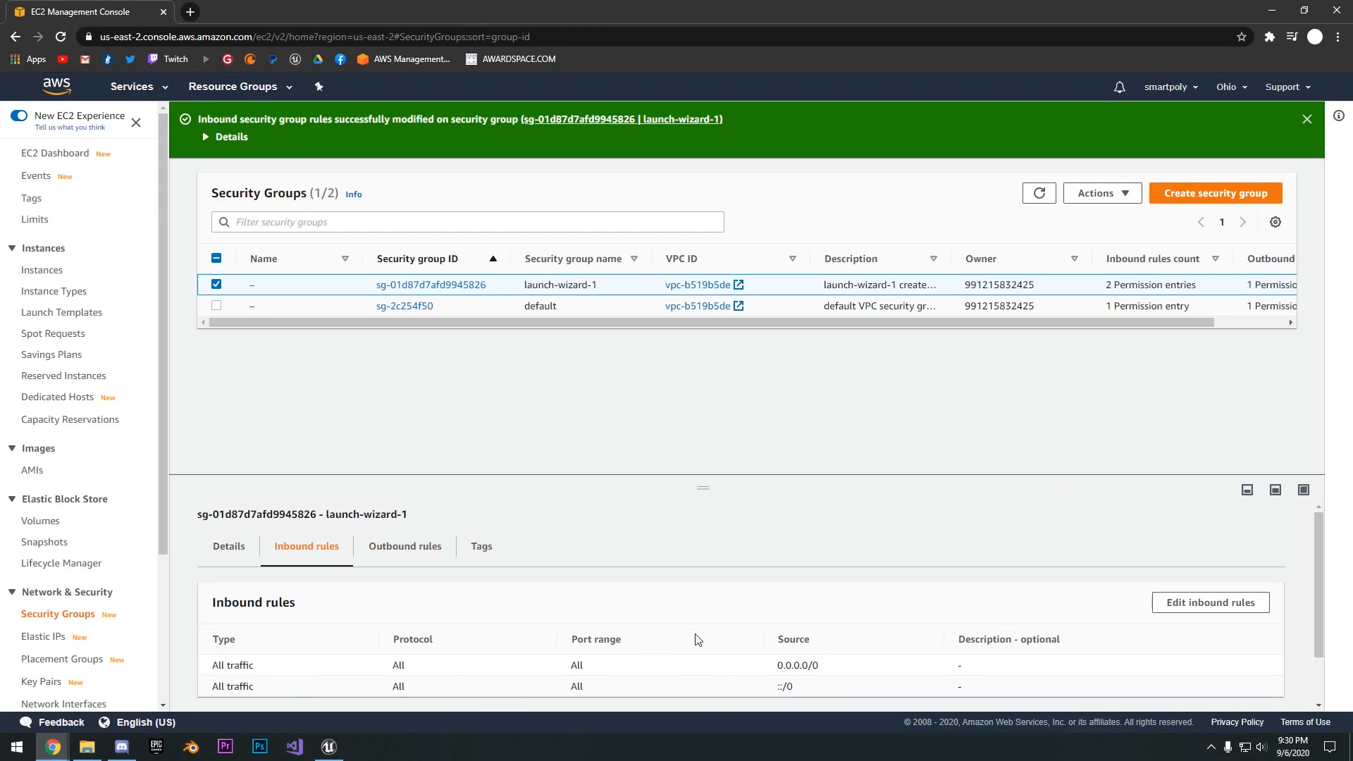
# - Set the launch-wizard-1 outbound All traffic rule's destination to Anywhere, save it, and recheck both inbound and outbound rules
pyautogui.click(403, 548)
pyautogui.click(1181, 601)
pyautogui.click(186, 303)
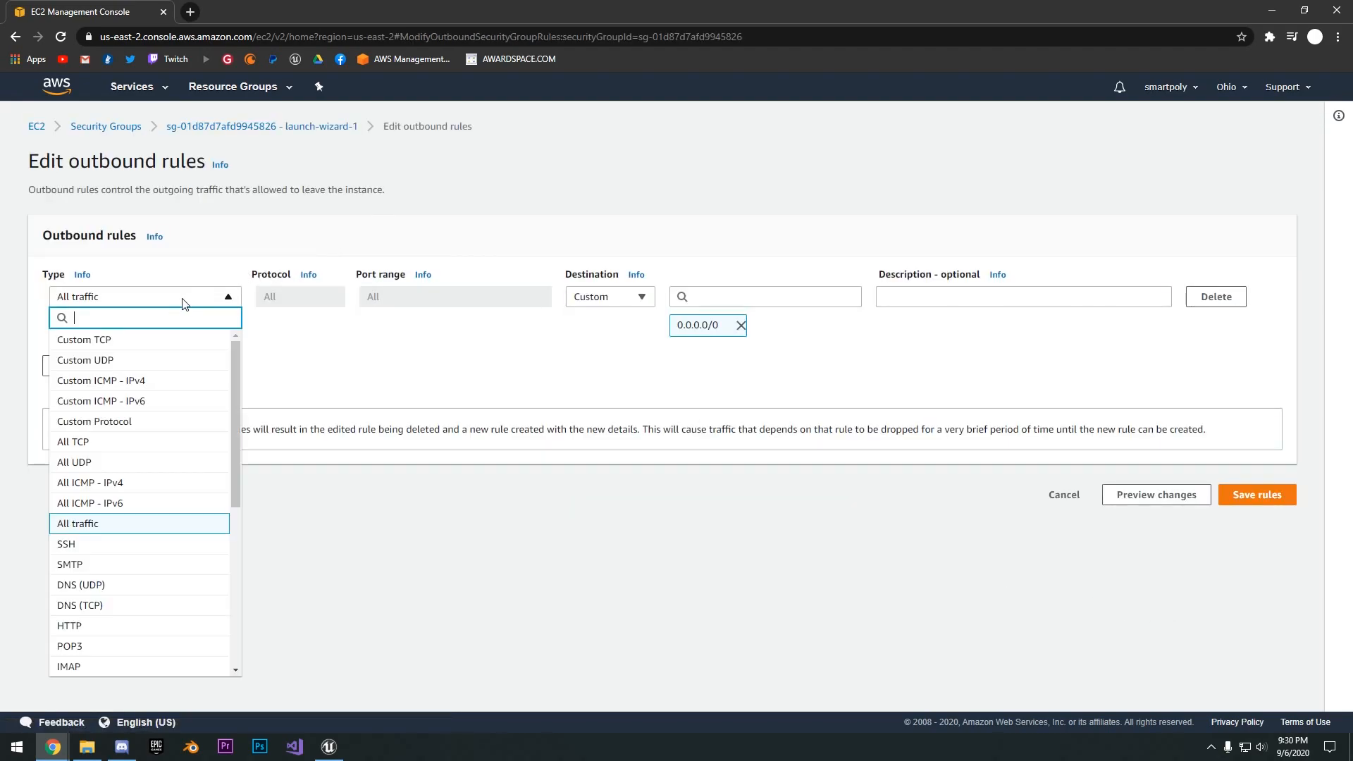
pyautogui.click(605, 399)
pyautogui.click(607, 299)
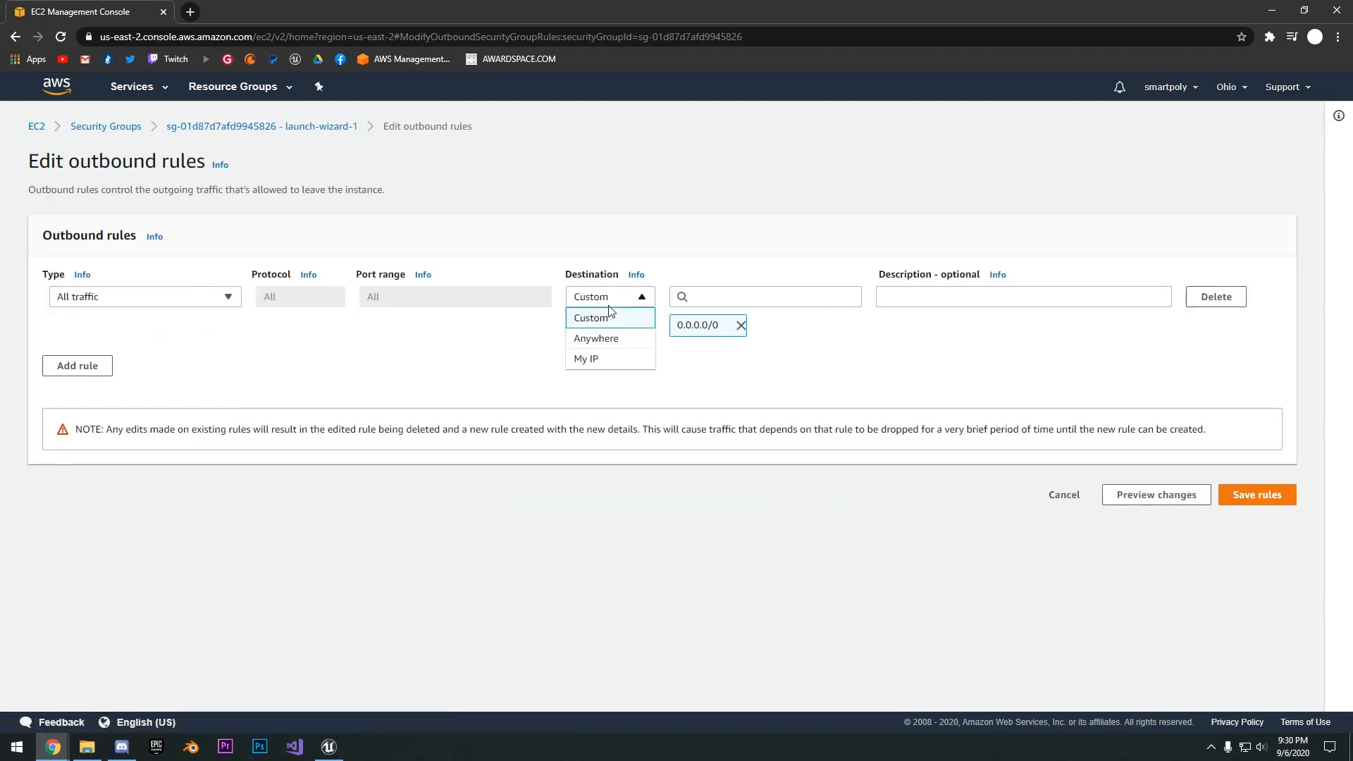
pyautogui.click(608, 340)
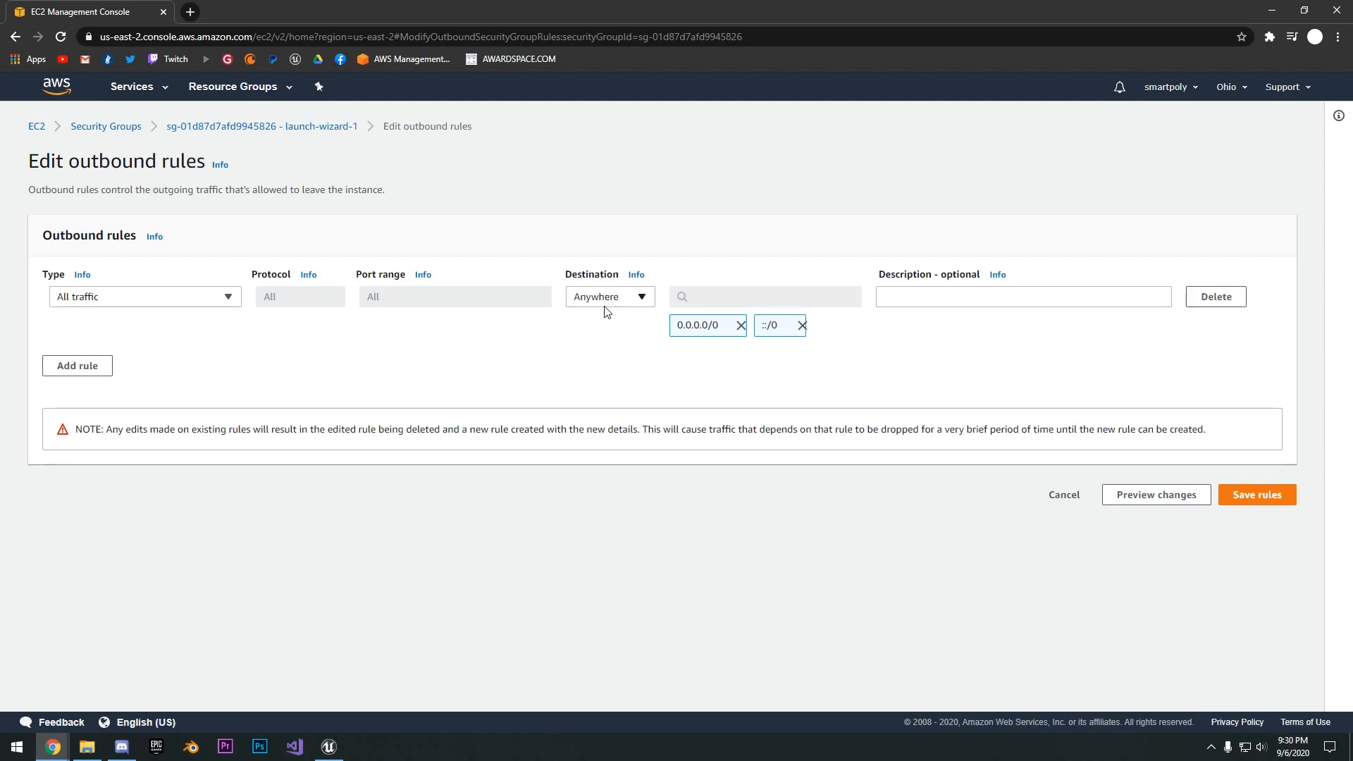
pyautogui.click(1287, 496)
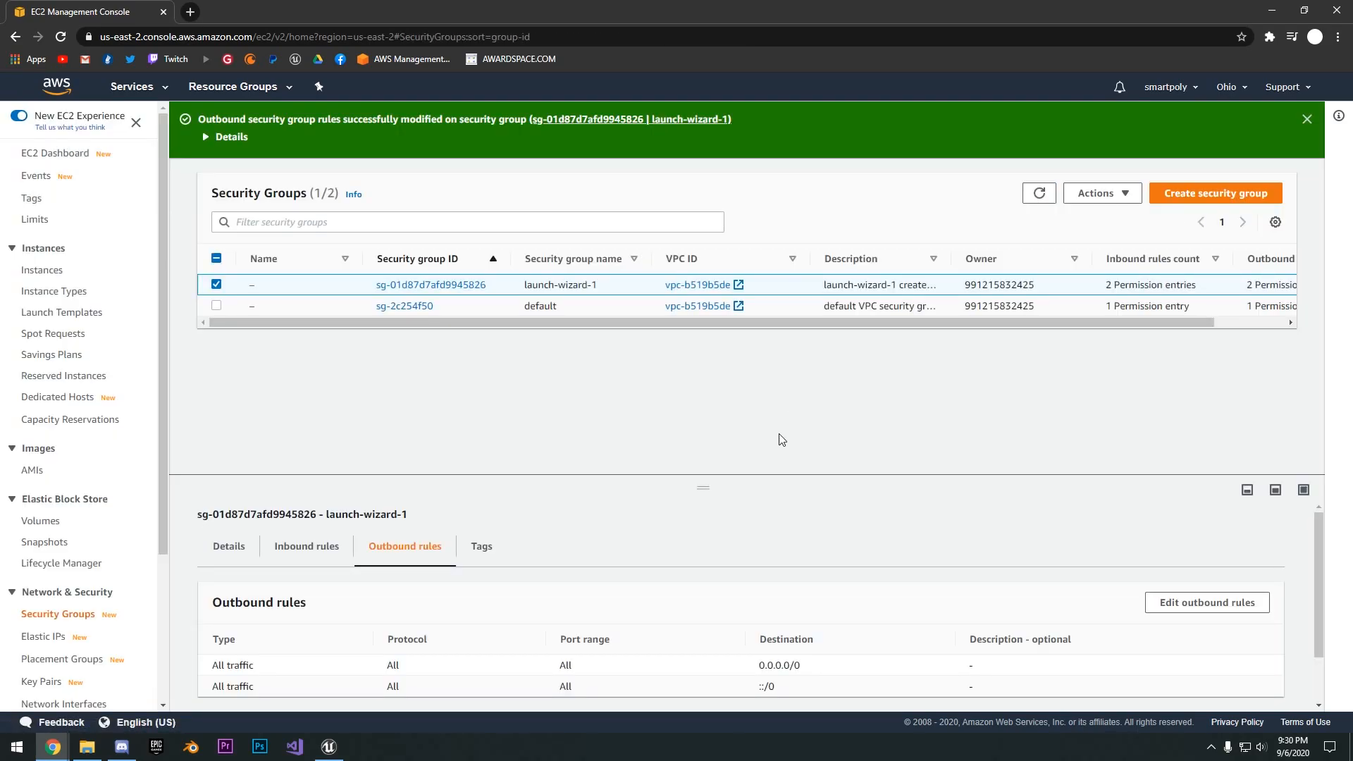
pyautogui.click(308, 547)
pyautogui.click(391, 546)
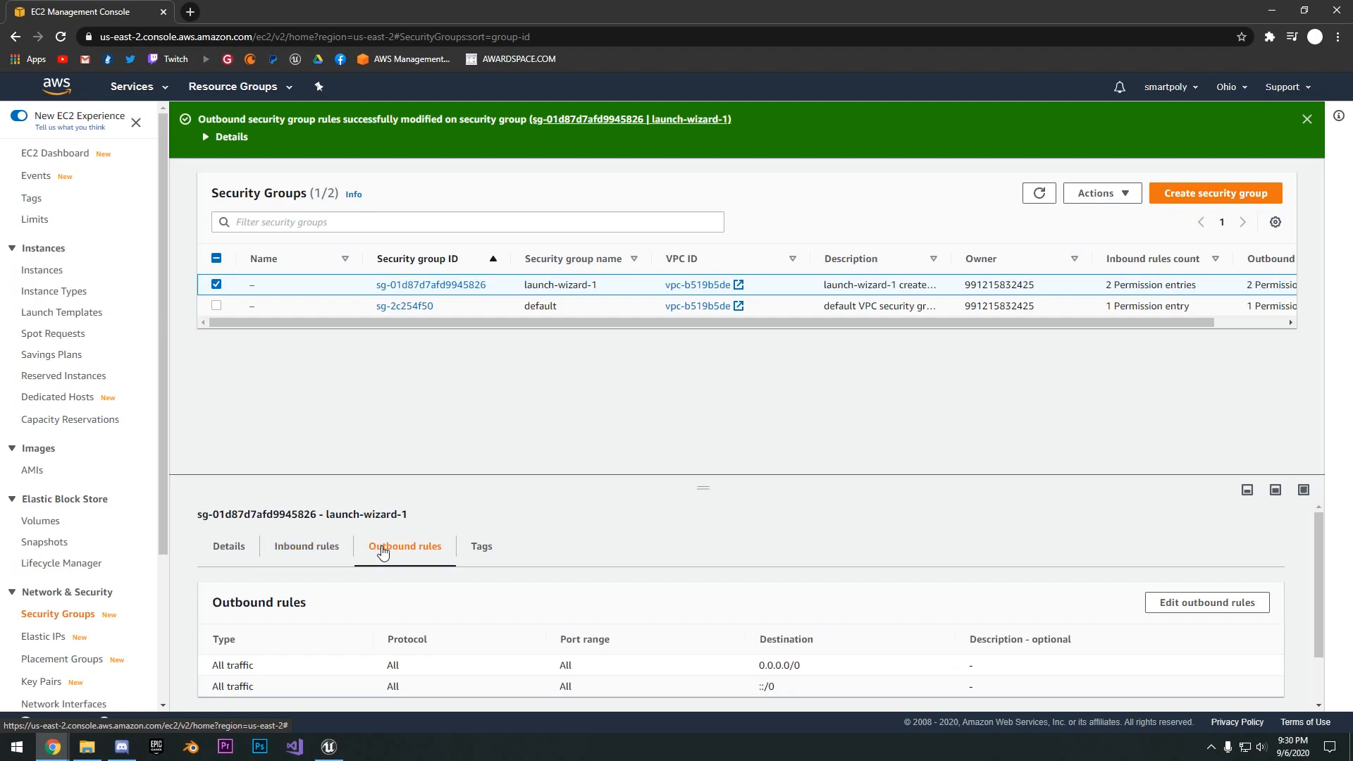
pyautogui.click(306, 547)
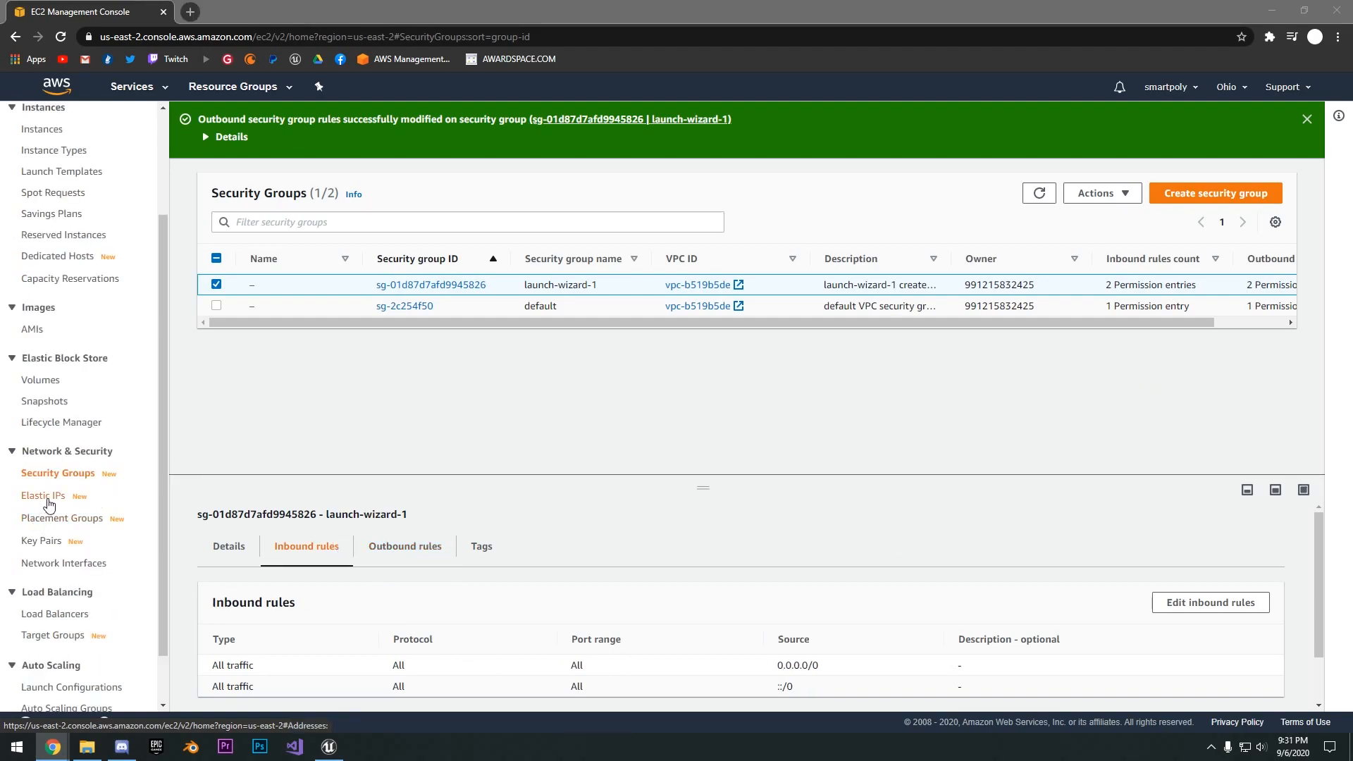
# - Allocate a new Elastic IP address from Amazon's pool of IPv4 addresses
pyautogui.click(51, 503)
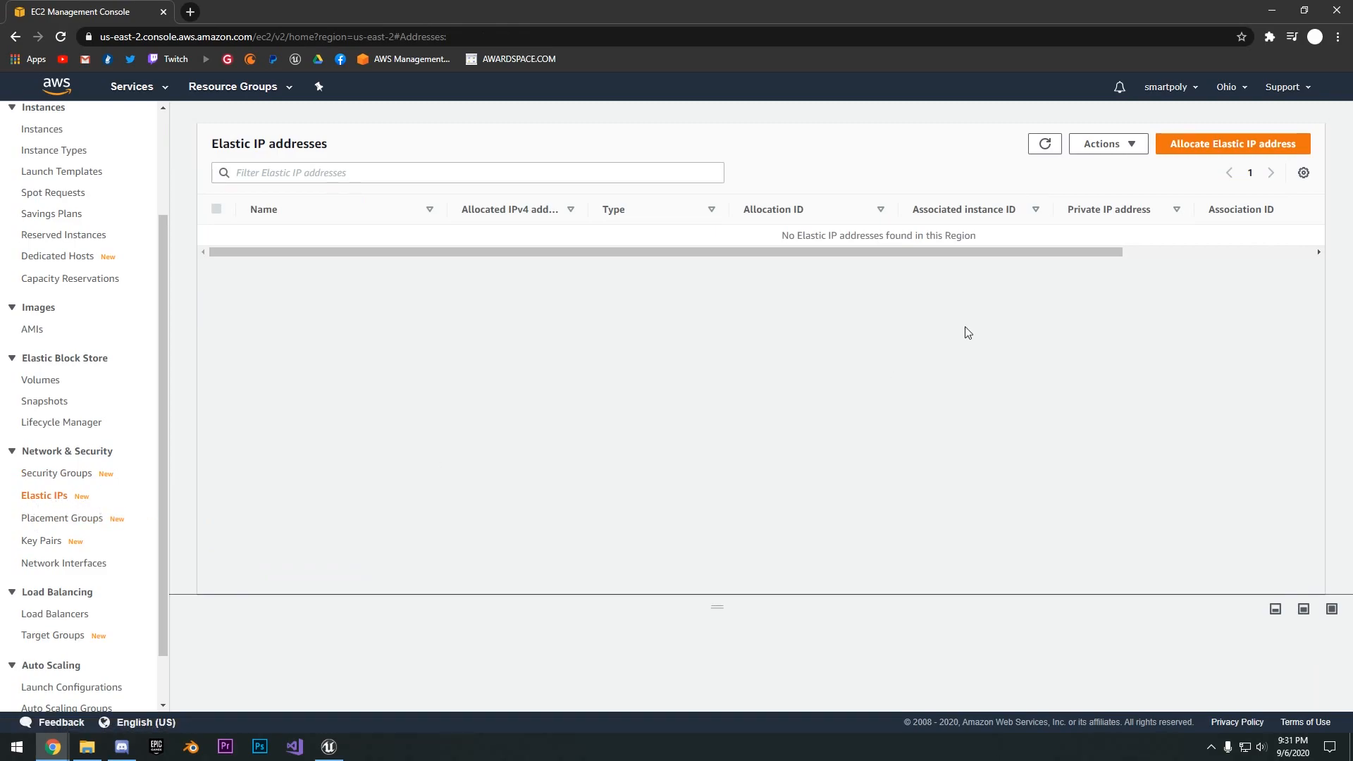
pyautogui.click(1224, 143)
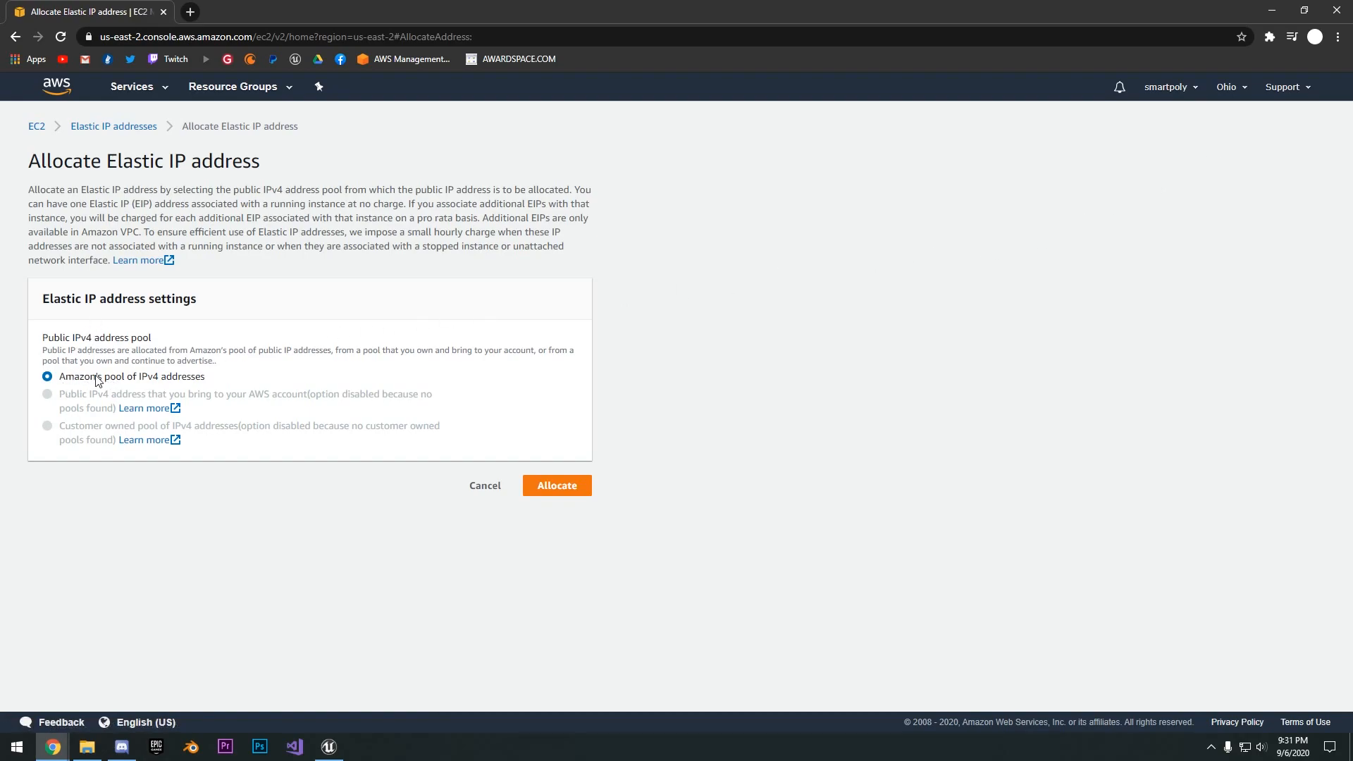
pyautogui.click(558, 486)
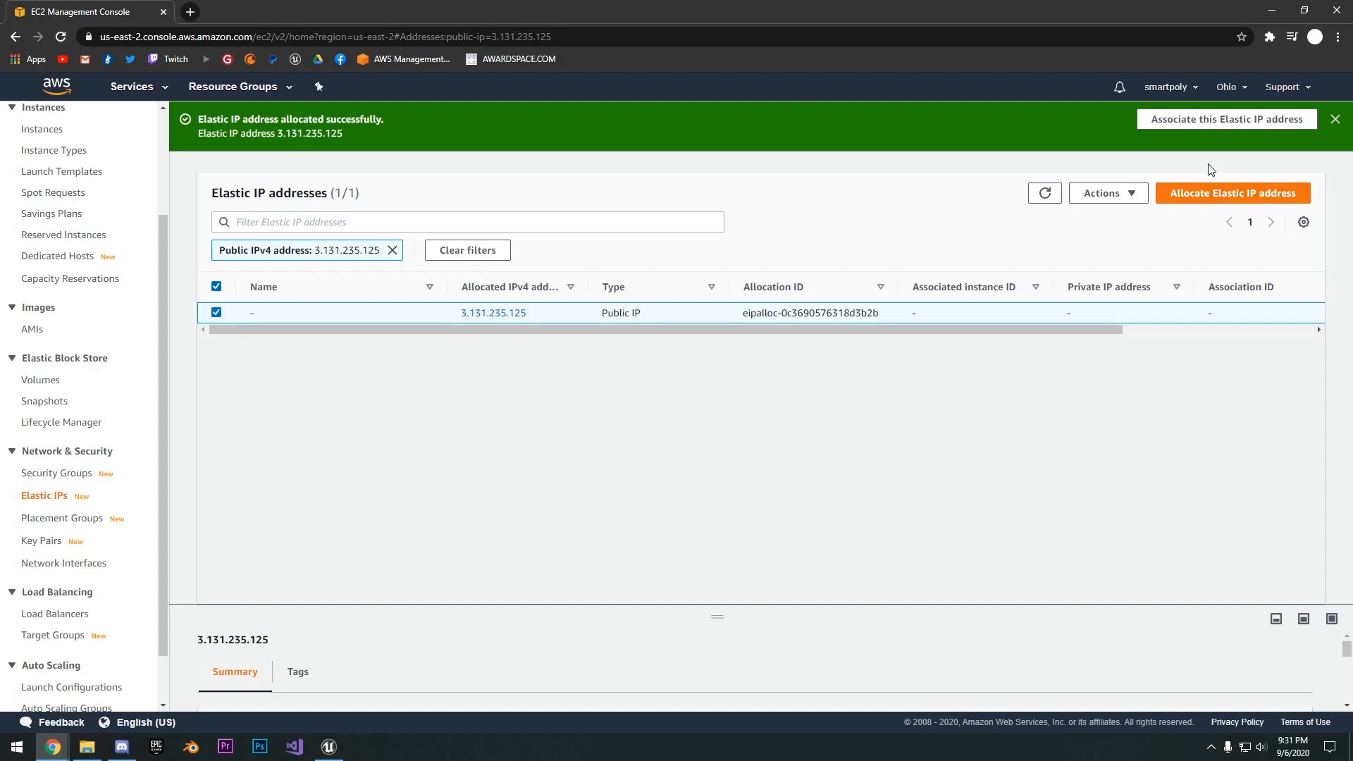
# - Associate the newly allocated Elastic IP address with the running instance
pyautogui.click(1197, 121)
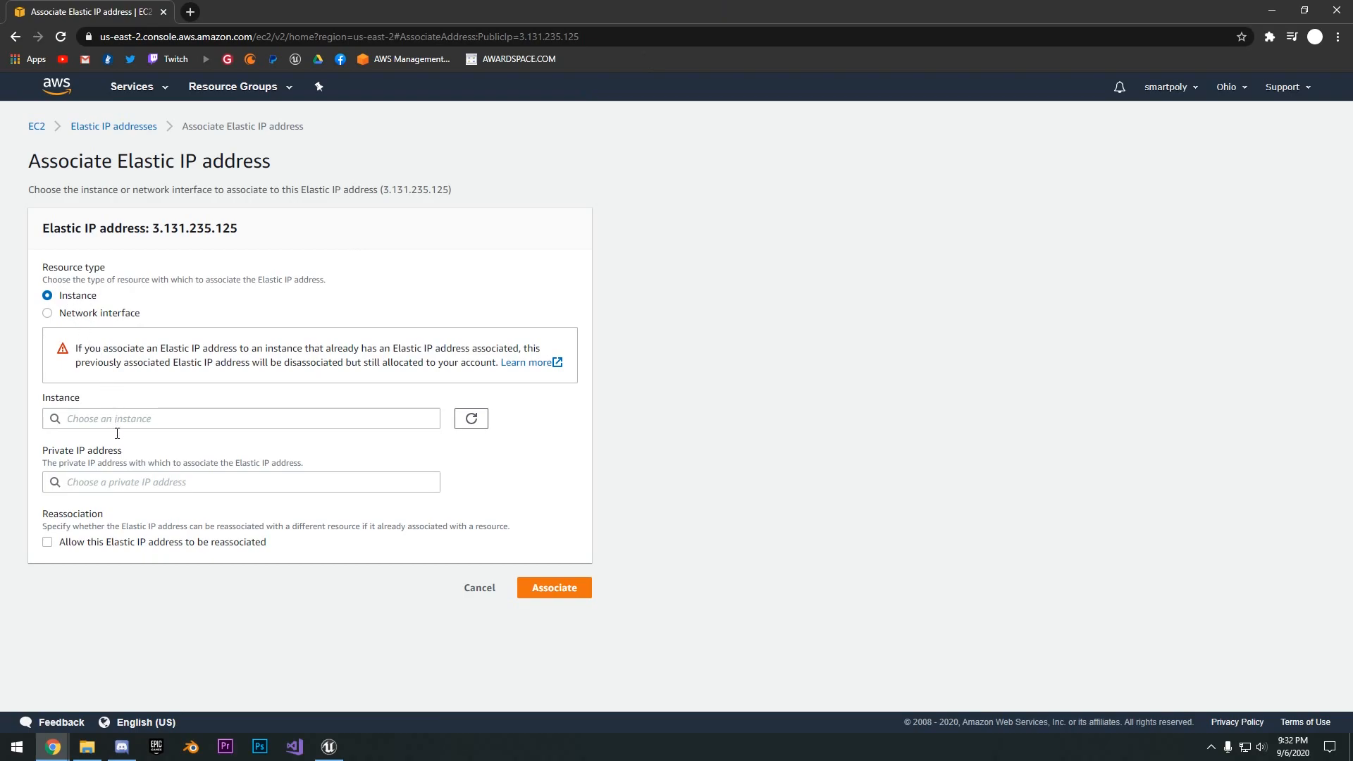
pyautogui.click(403, 426)
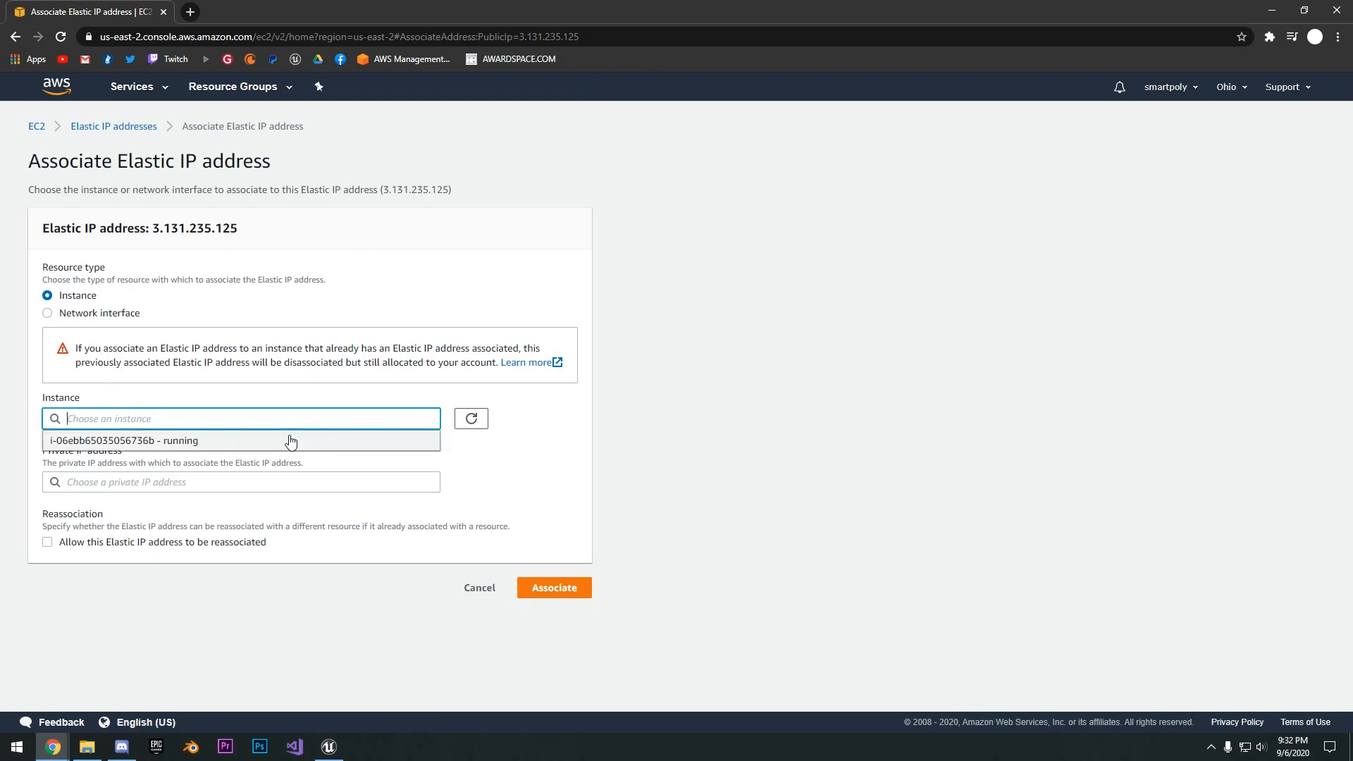
pyautogui.click(150, 443)
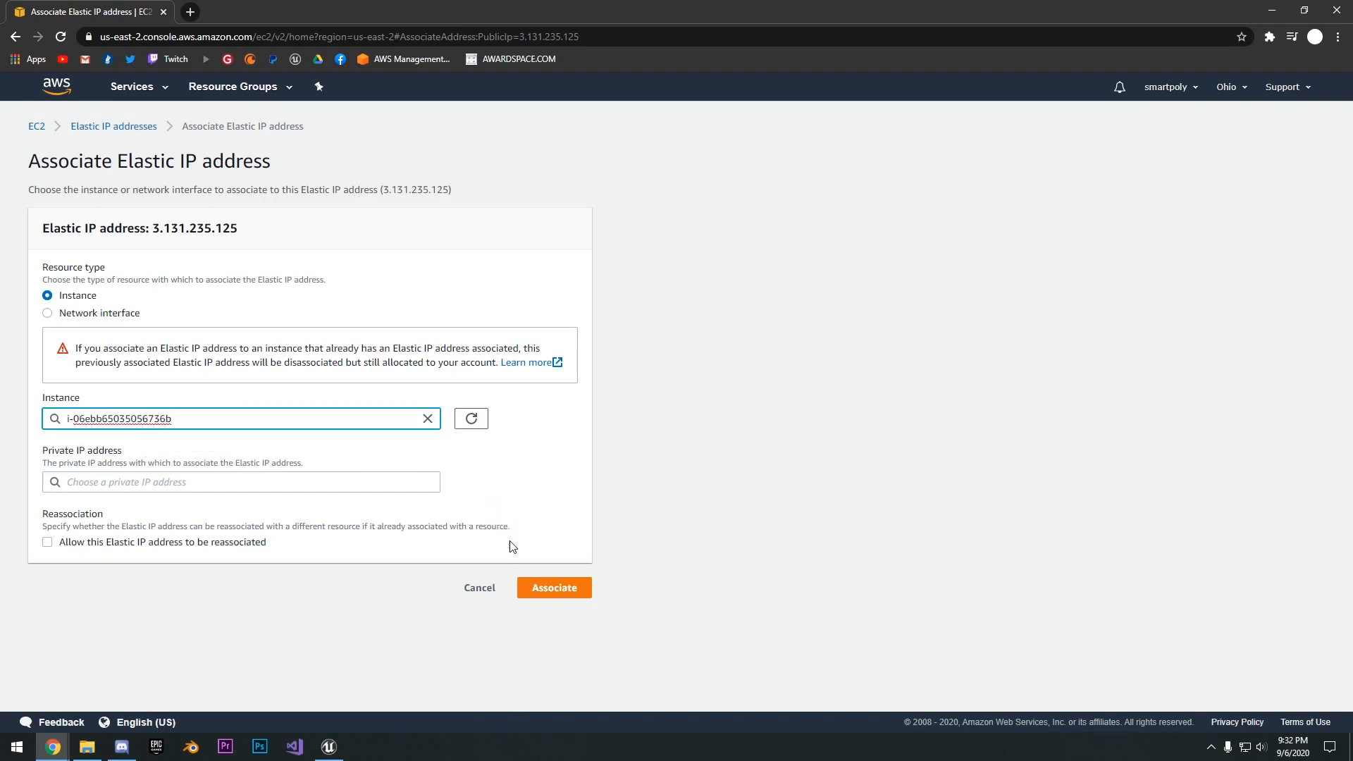
pyautogui.click(547, 589)
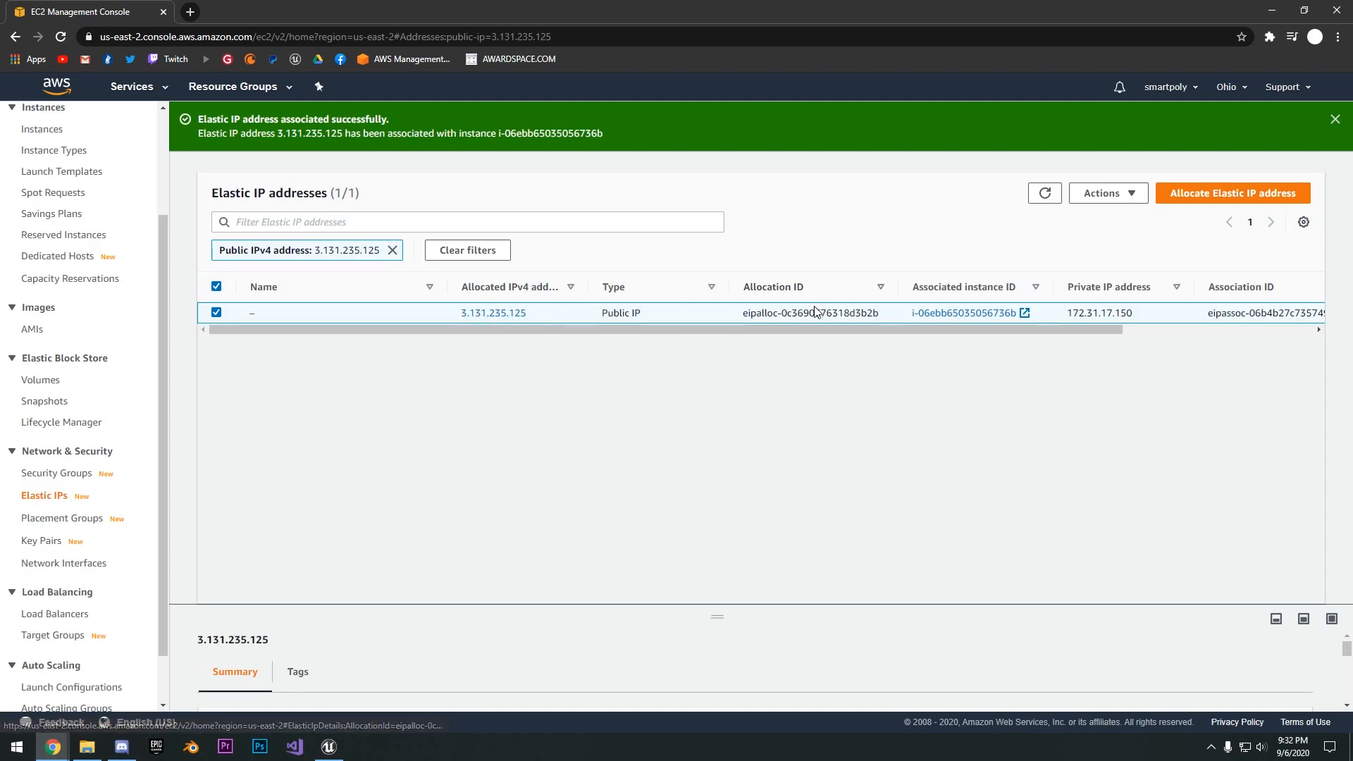
pyautogui.moveTo(745, 329); pyautogui.dragTo(712, 332)
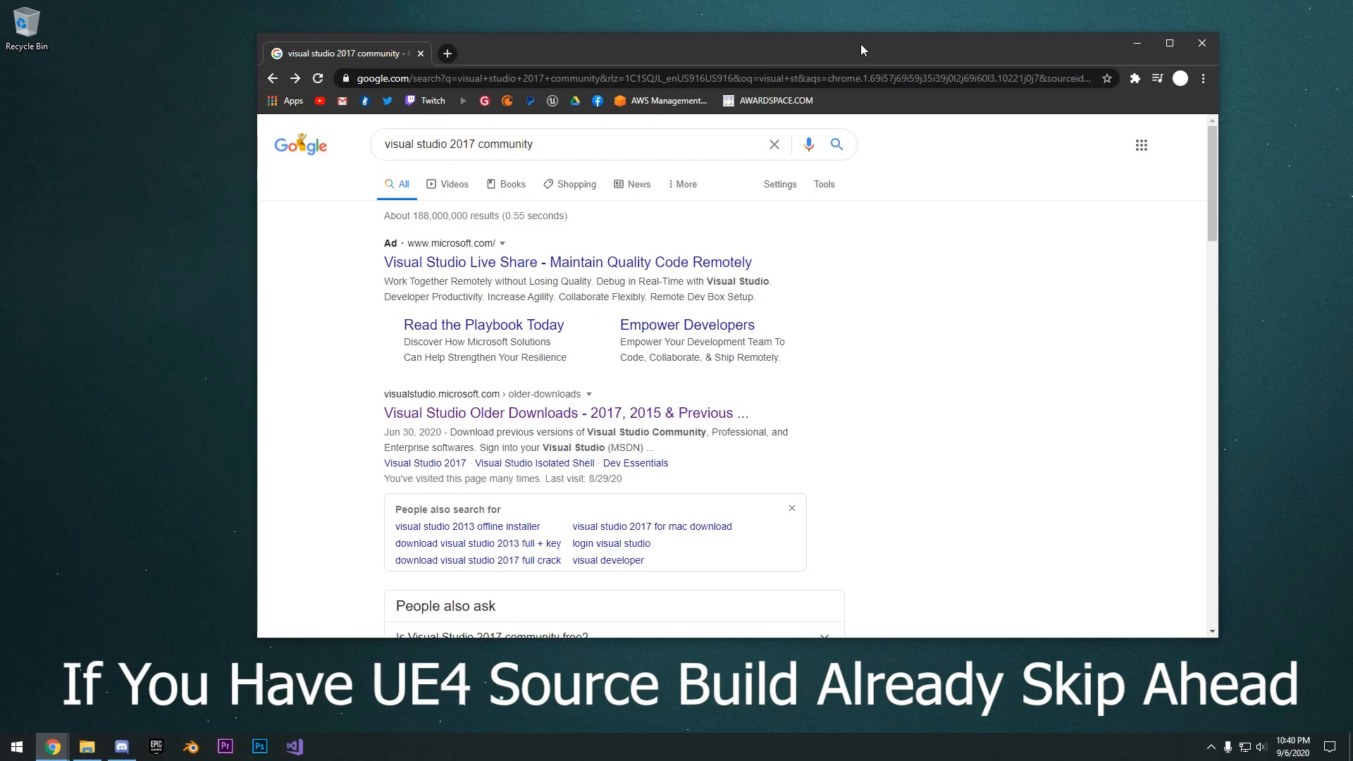
# - Open the Visual Studio Older Downloads search result, expand the 2017 products and request their download
pyautogui.moveTo(1029, 39); pyautogui.dragTo(1029, 56)
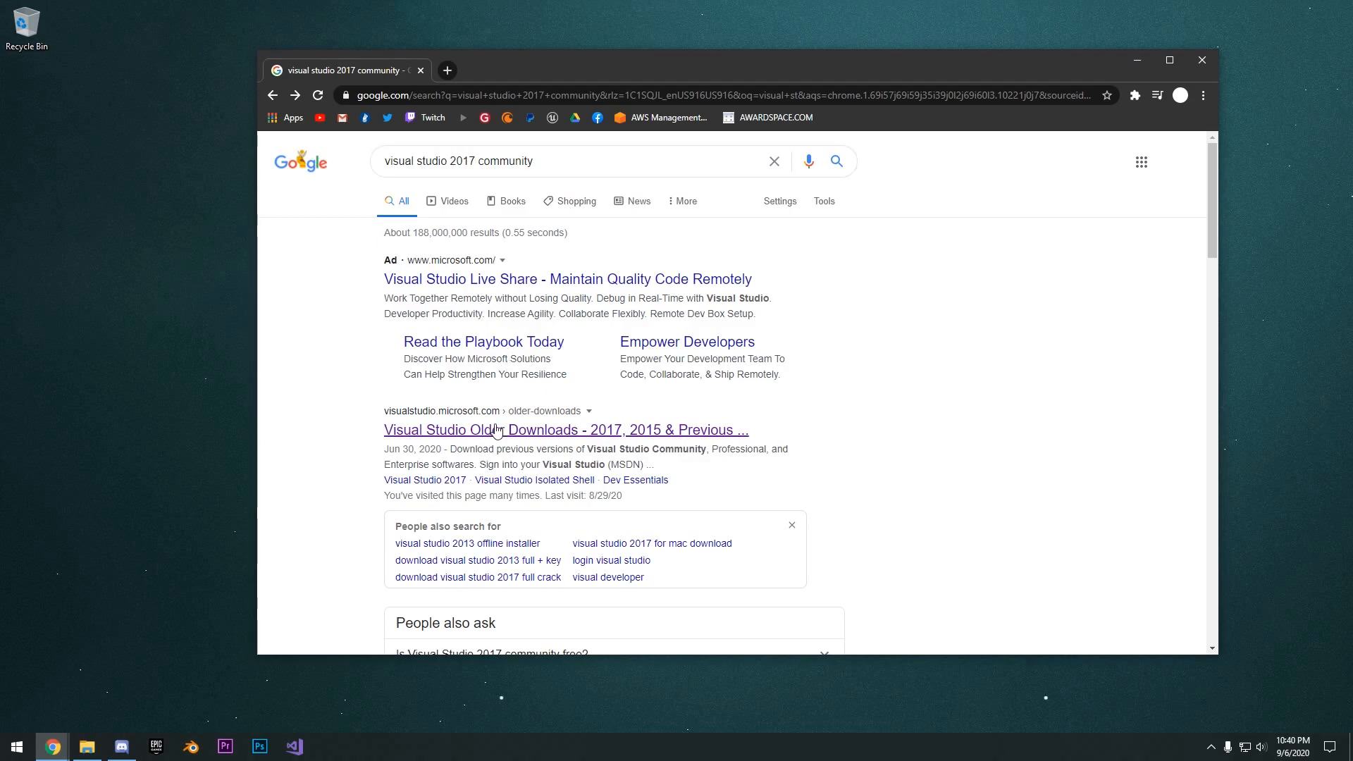
pyautogui.click(567, 430)
pyautogui.click(274, 96)
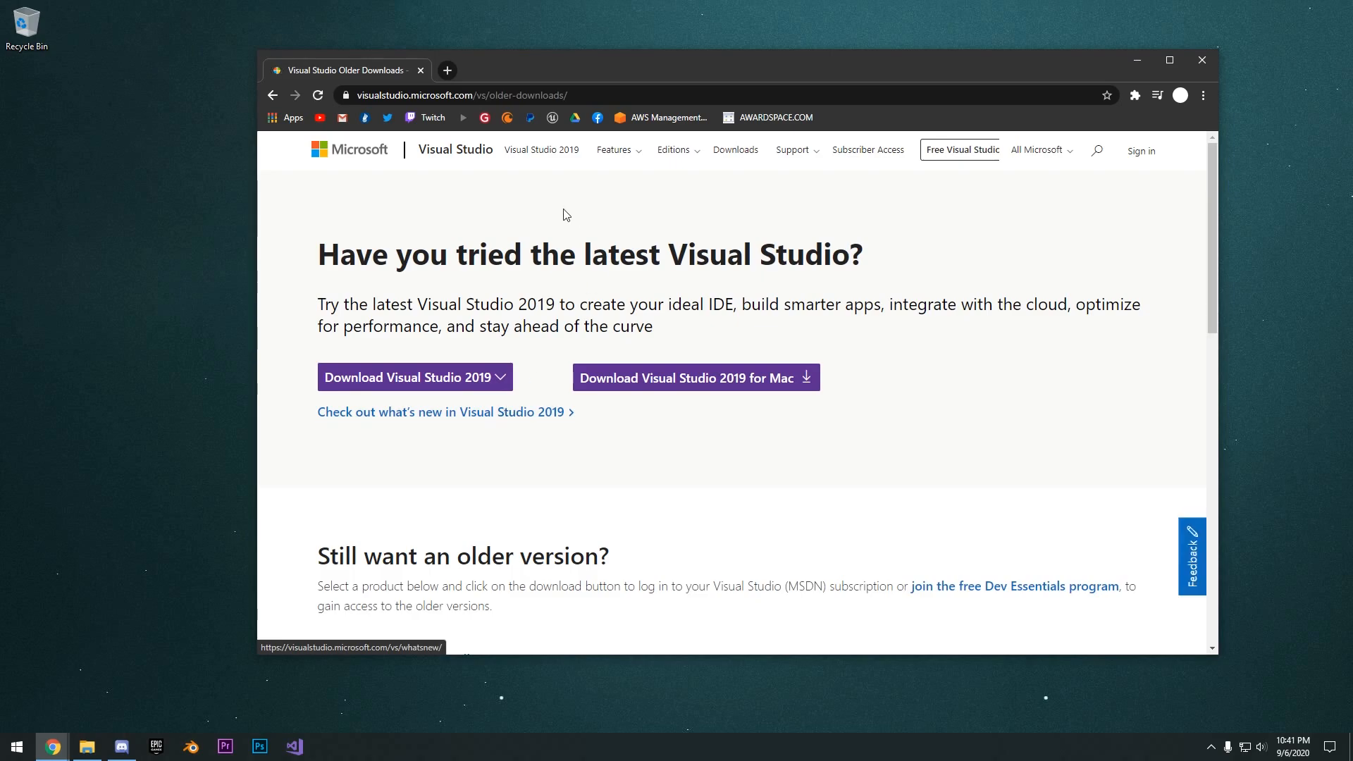
pyautogui.scroll(-5, 433, 393)
pyautogui.click(373, 345)
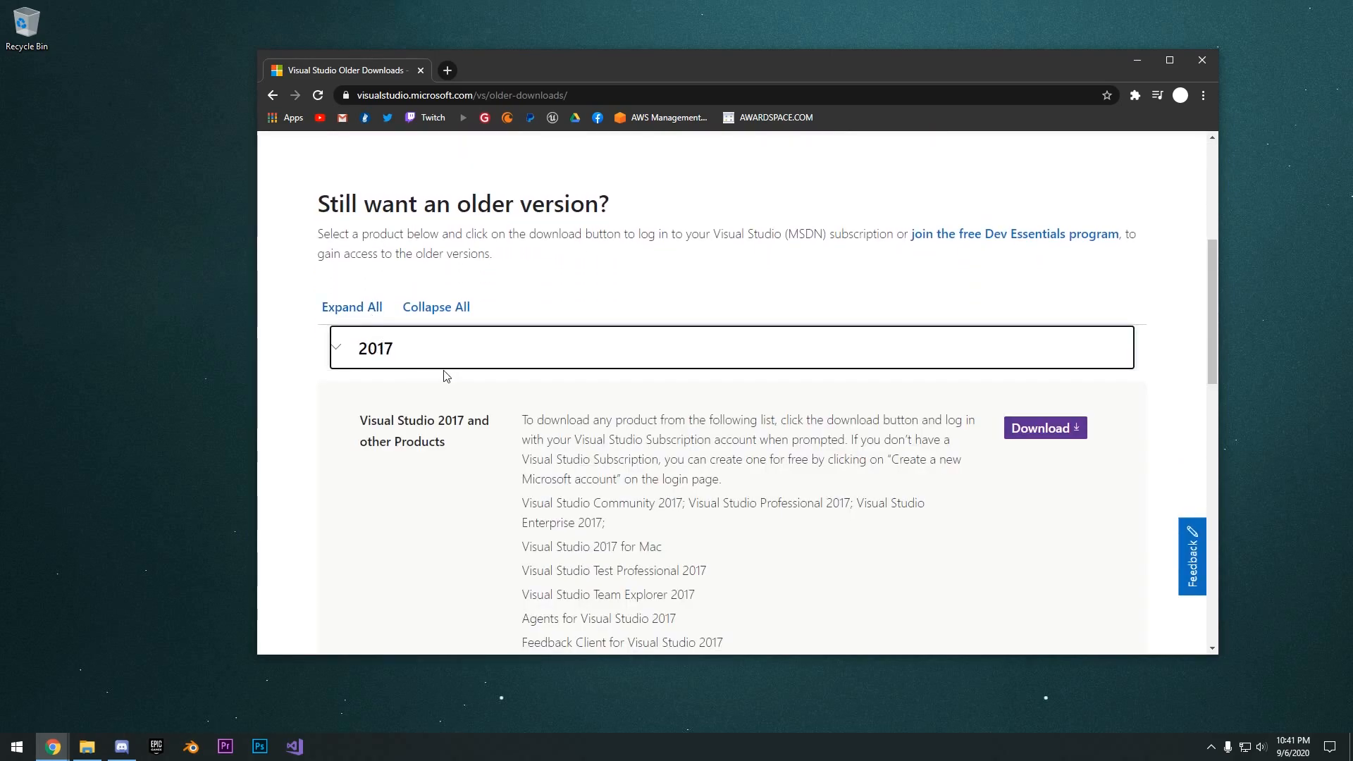
pyautogui.click(1045, 429)
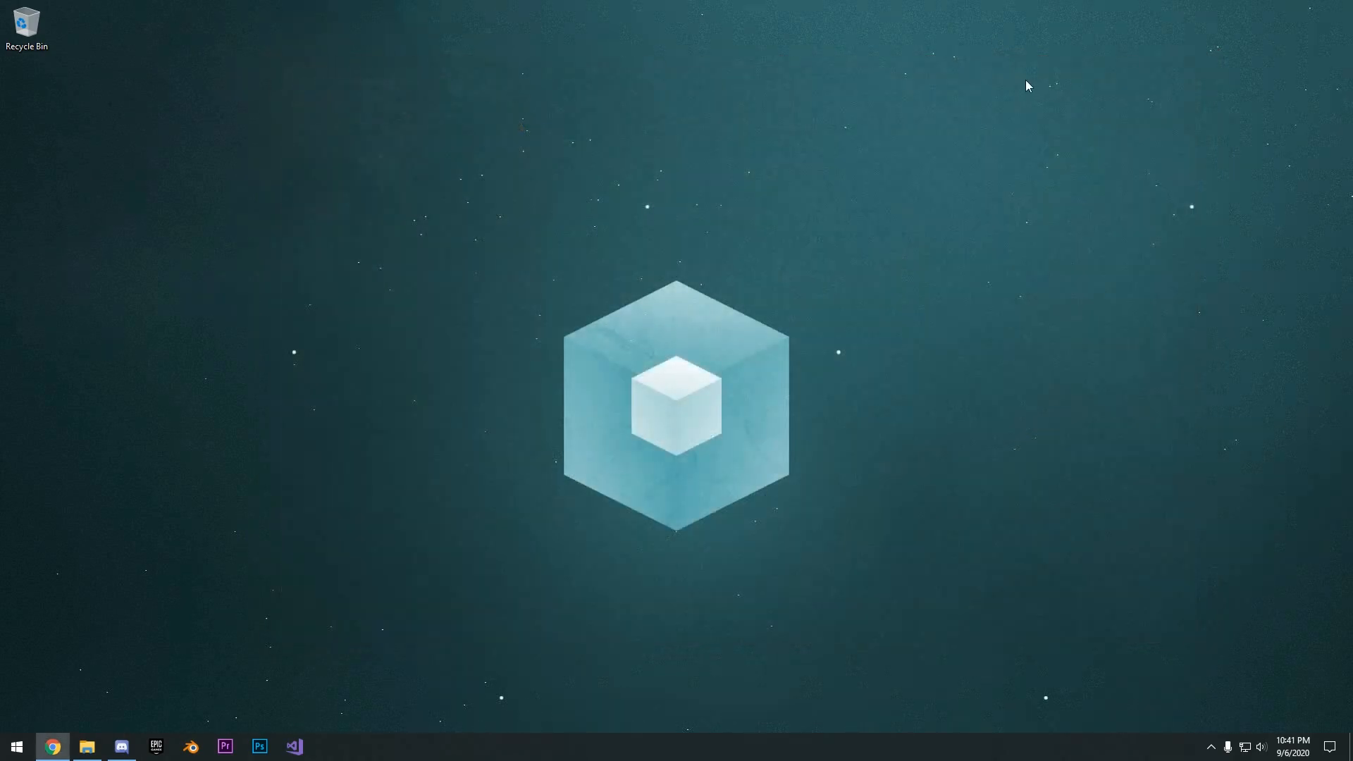
# - Launch Visual Studio Installer, allow it to make changes, and open Visual Studio Community 2017 for modification
pyautogui.press('super')
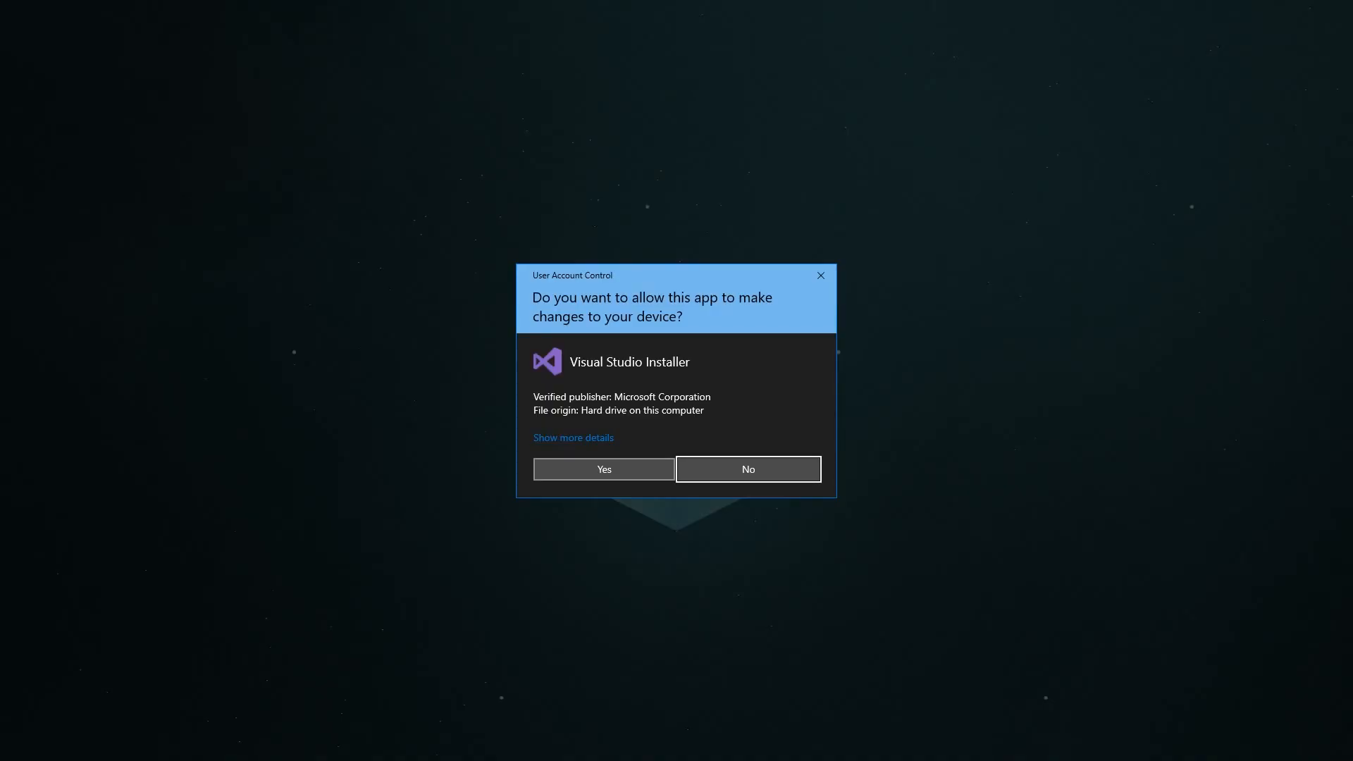
pyautogui.click(603, 470)
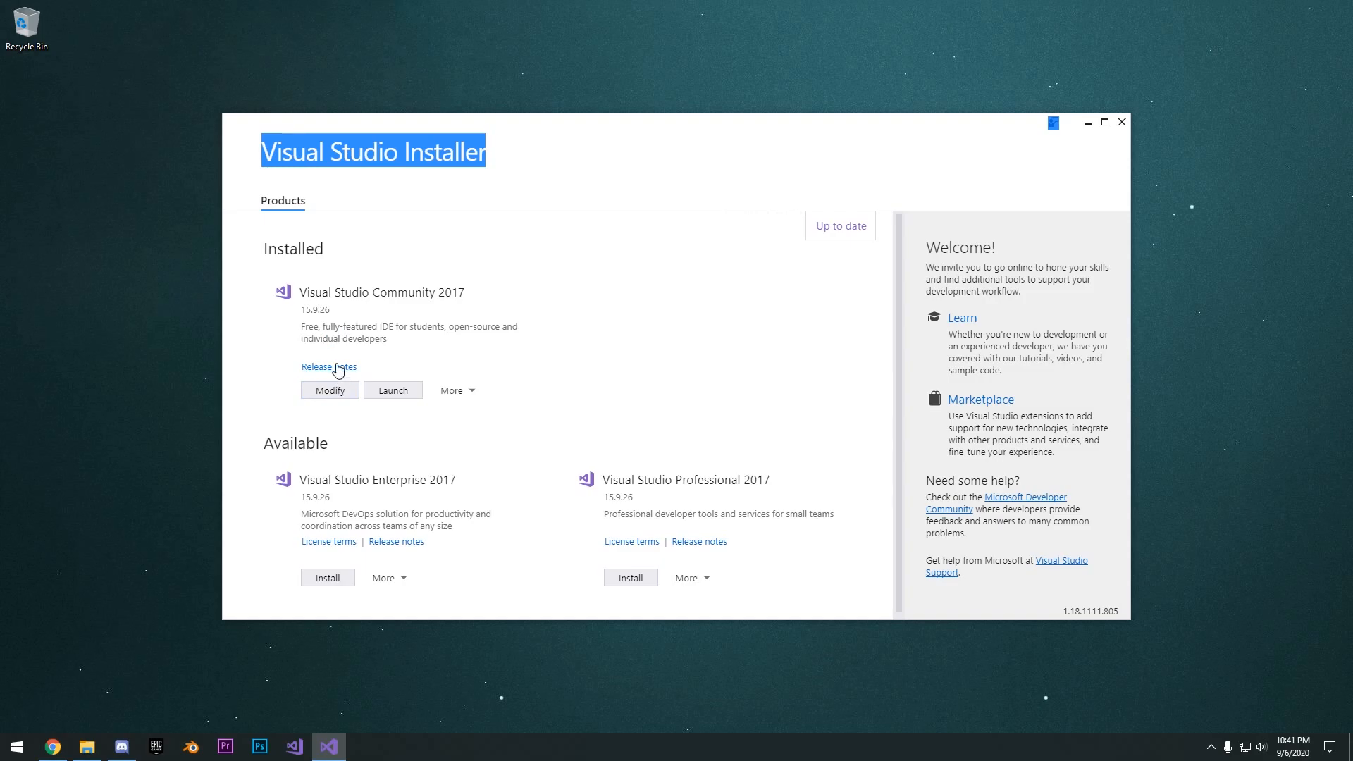
pyautogui.moveTo(352, 293); pyautogui.dragTo(471, 305)
pyautogui.click(331, 391)
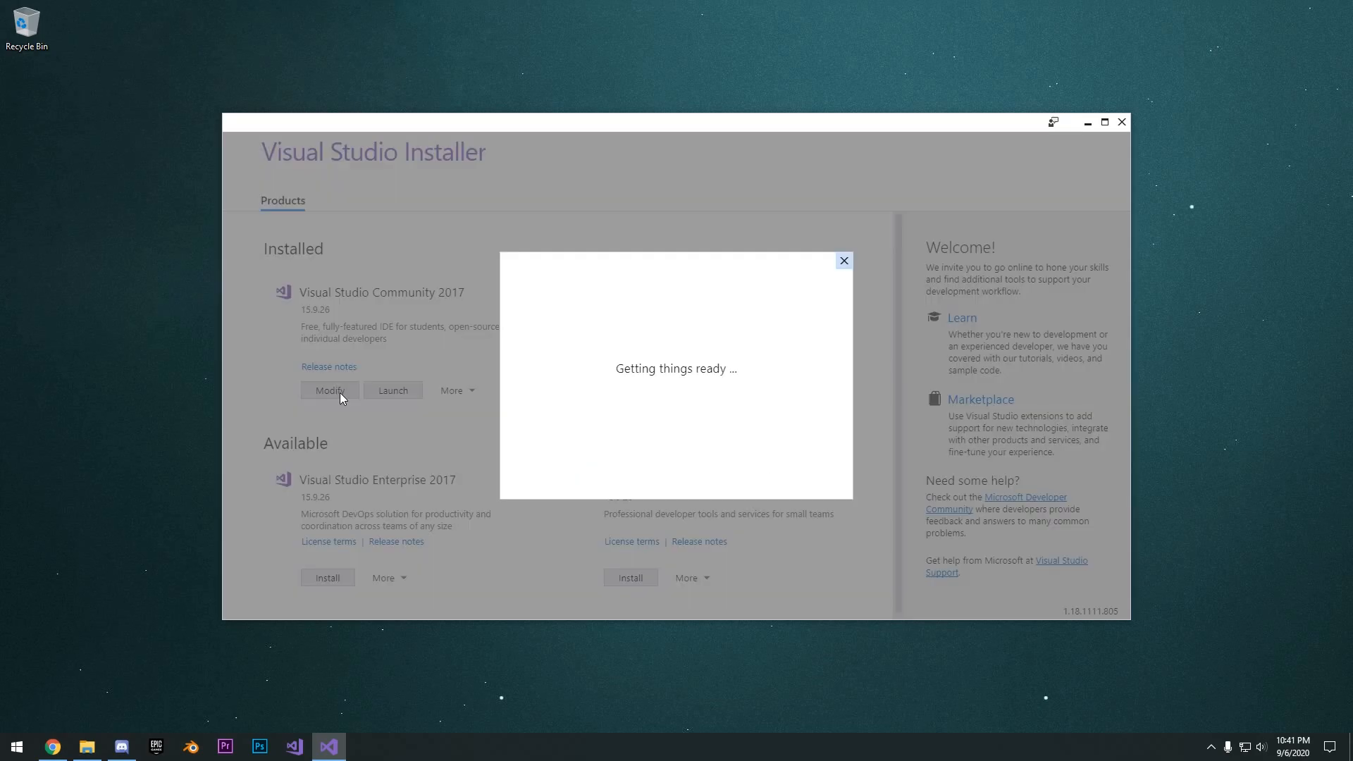
# - Find the Game development with C++ workload, deselect it and select it again to show its installation details
pyautogui.scroll(-10, 564, 301)
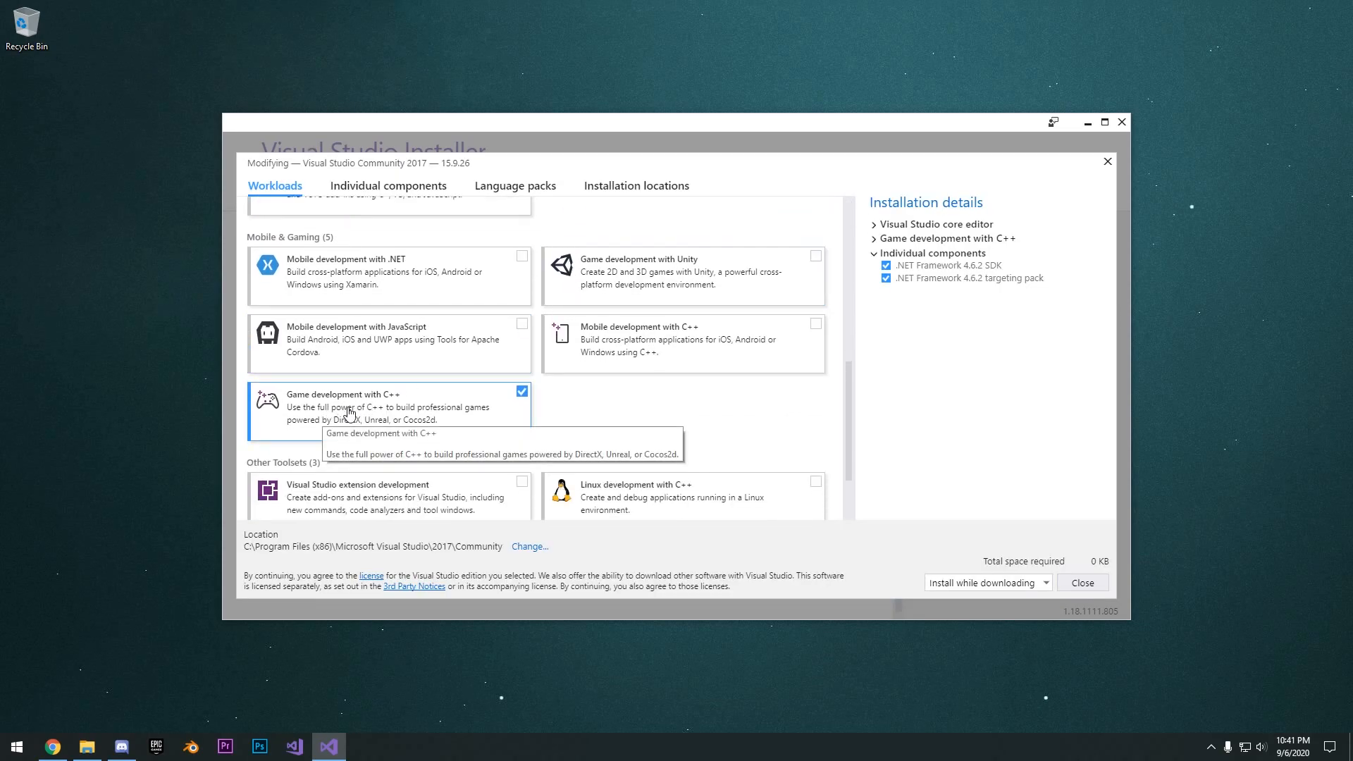
pyautogui.scroll(-2, 351, 407)
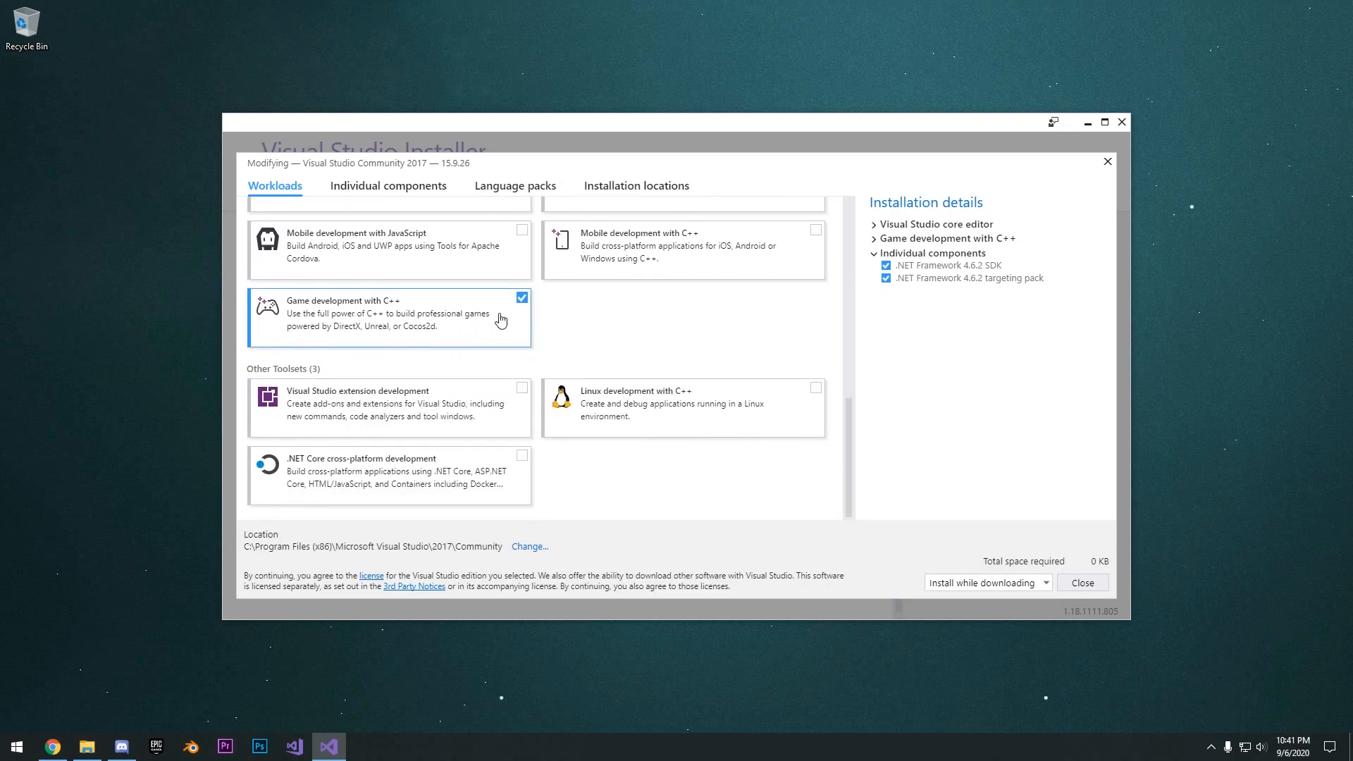
pyautogui.scroll(12, 518, 315)
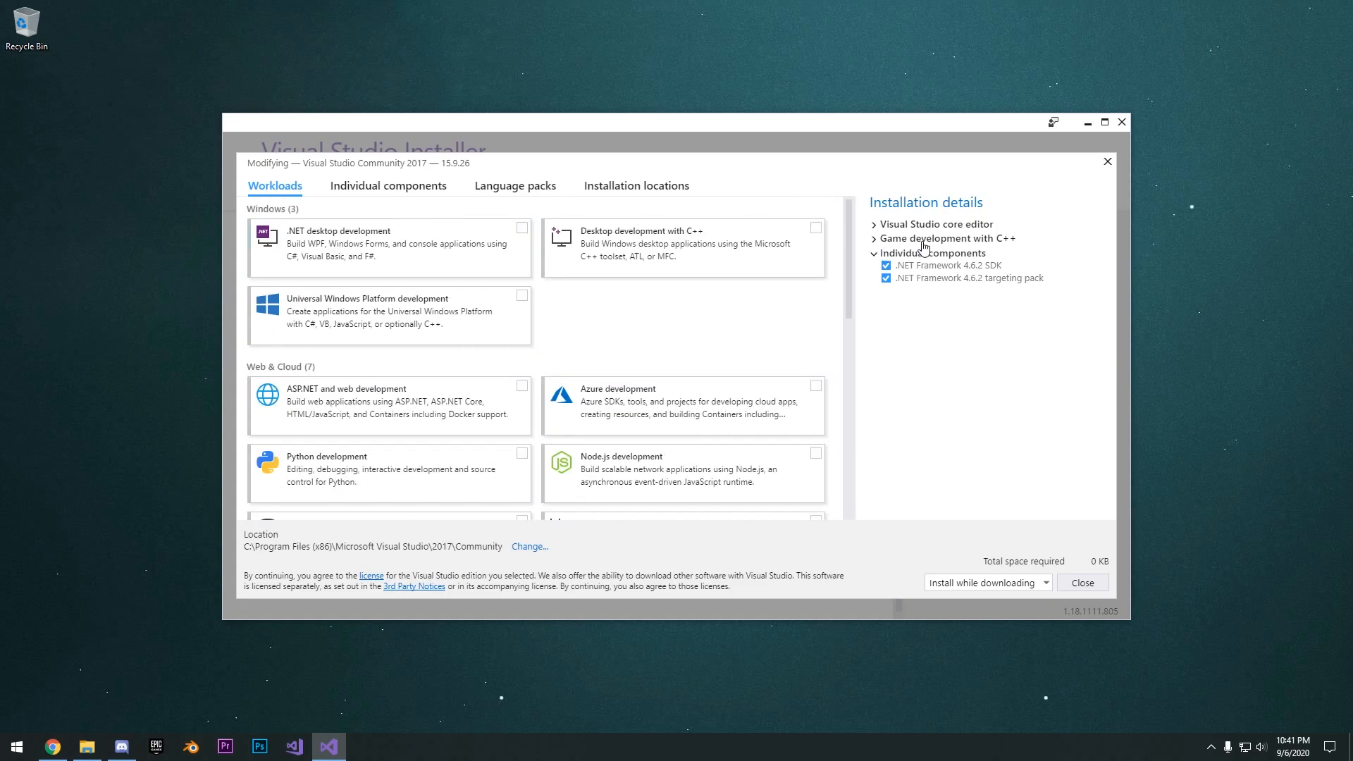
pyautogui.scroll(-10, 599, 338)
pyautogui.click(480, 335)
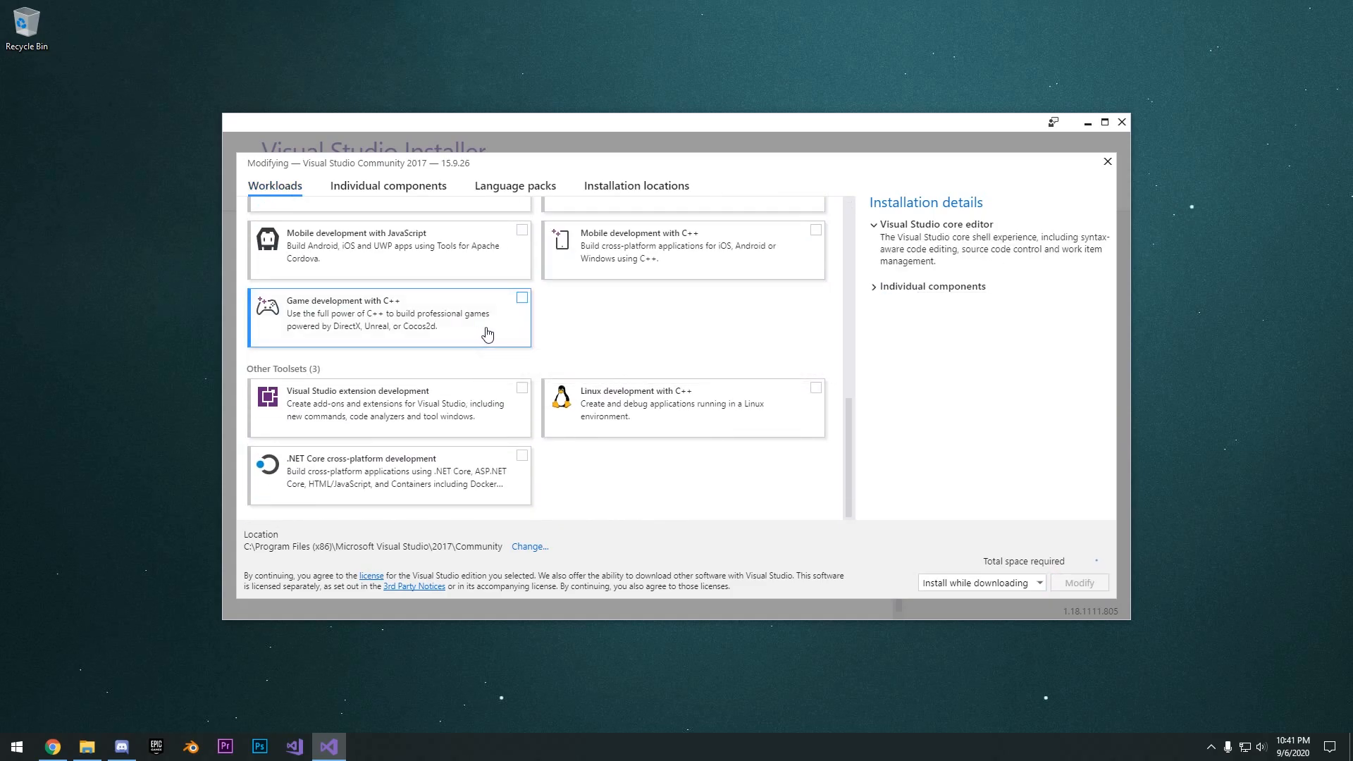
pyautogui.click(482, 335)
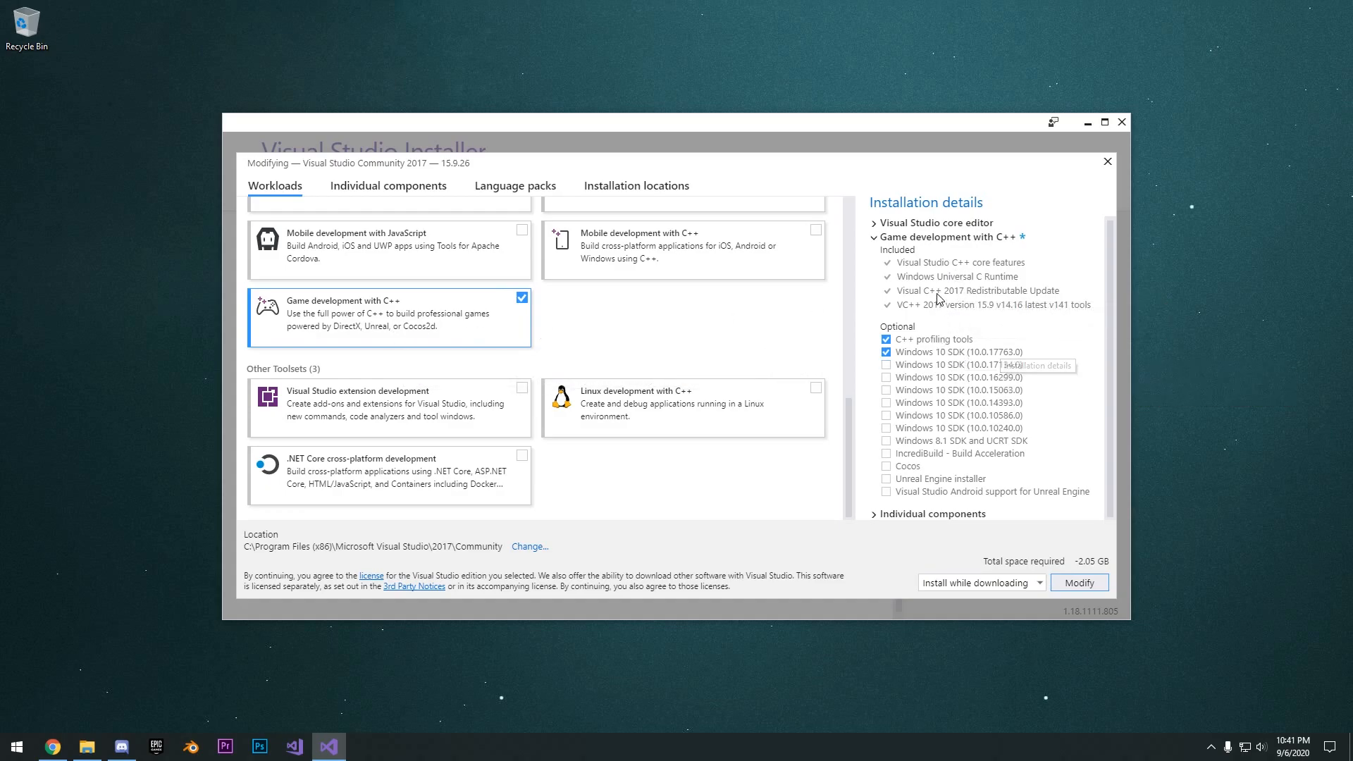
# - Examine the individual components for the .NET Framework 4.6.2 SDK and targeting pack, and close the installer without modifying anything
pyautogui.click(938, 514)
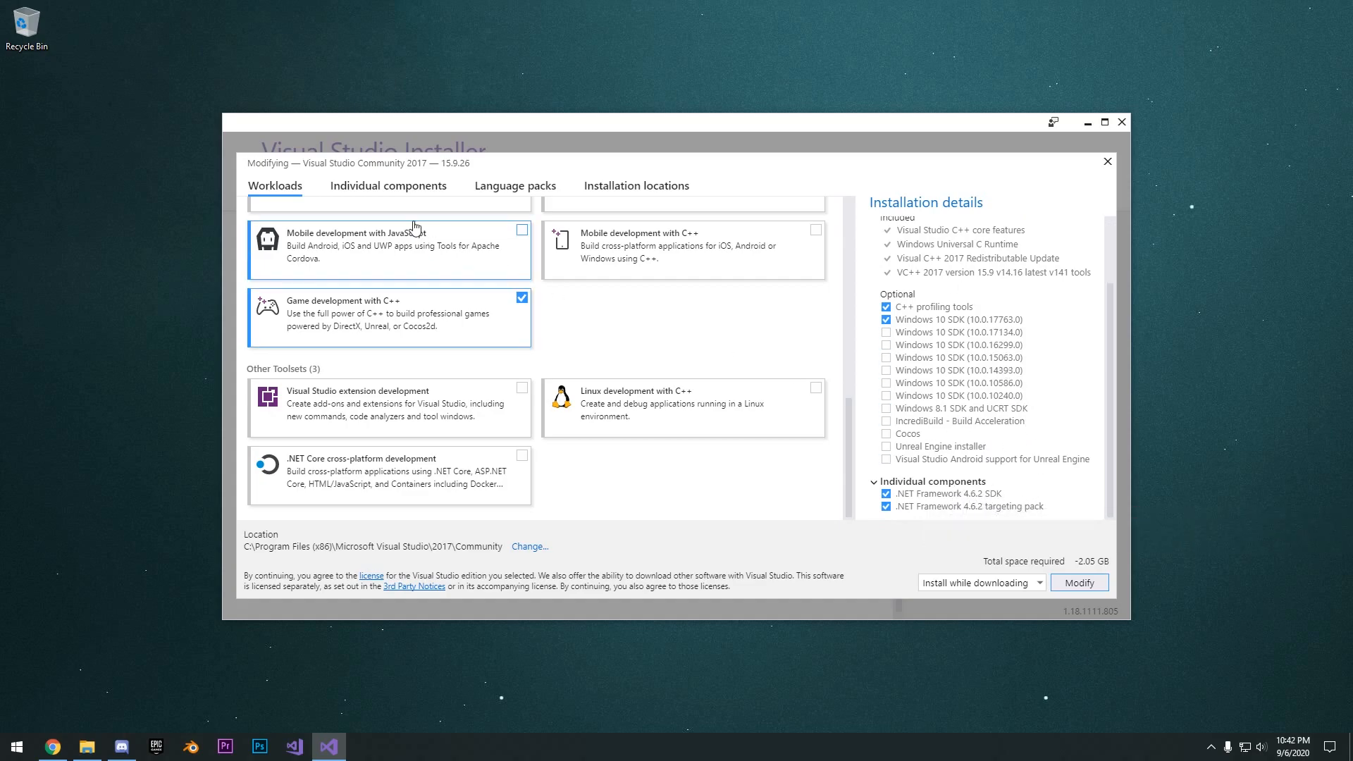
pyautogui.click(416, 195)
pyautogui.scroll(10, 474, 315)
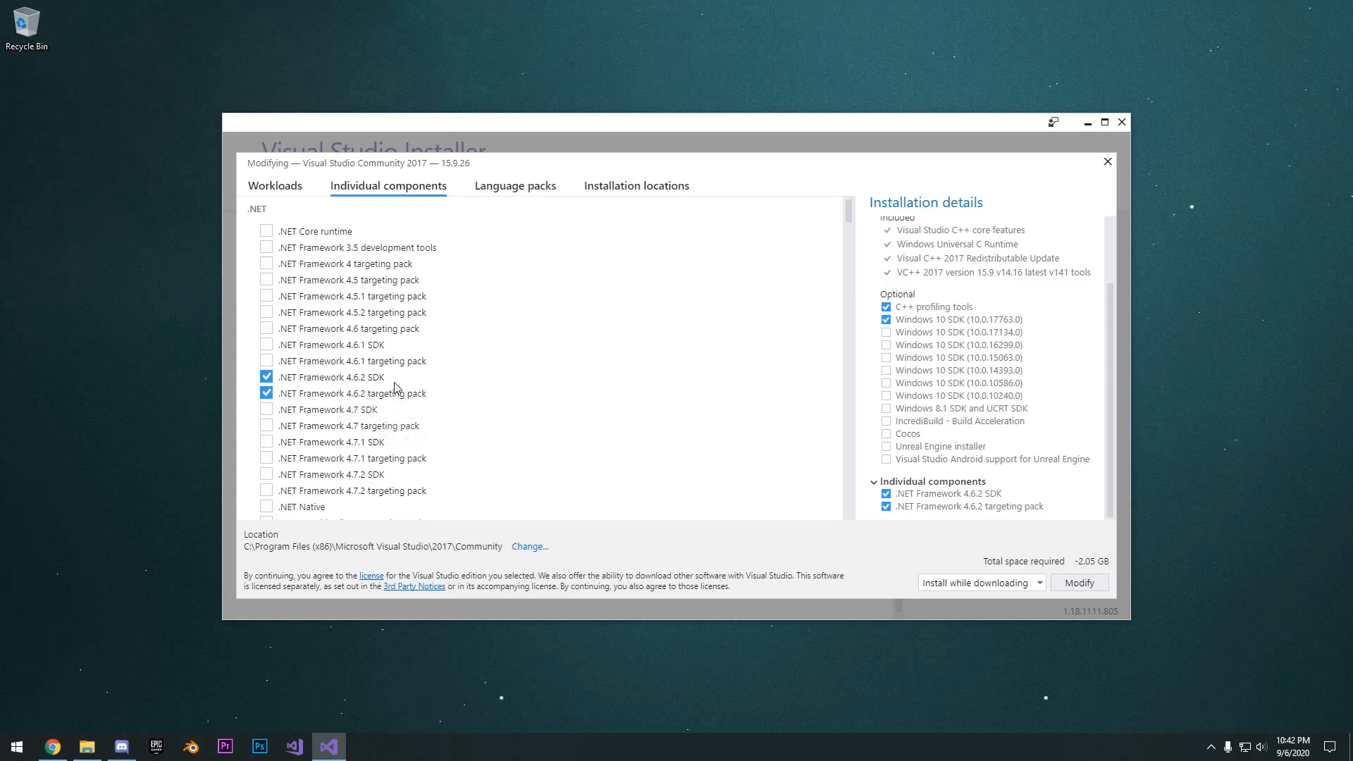
pyautogui.scroll(-20, 493, 384)
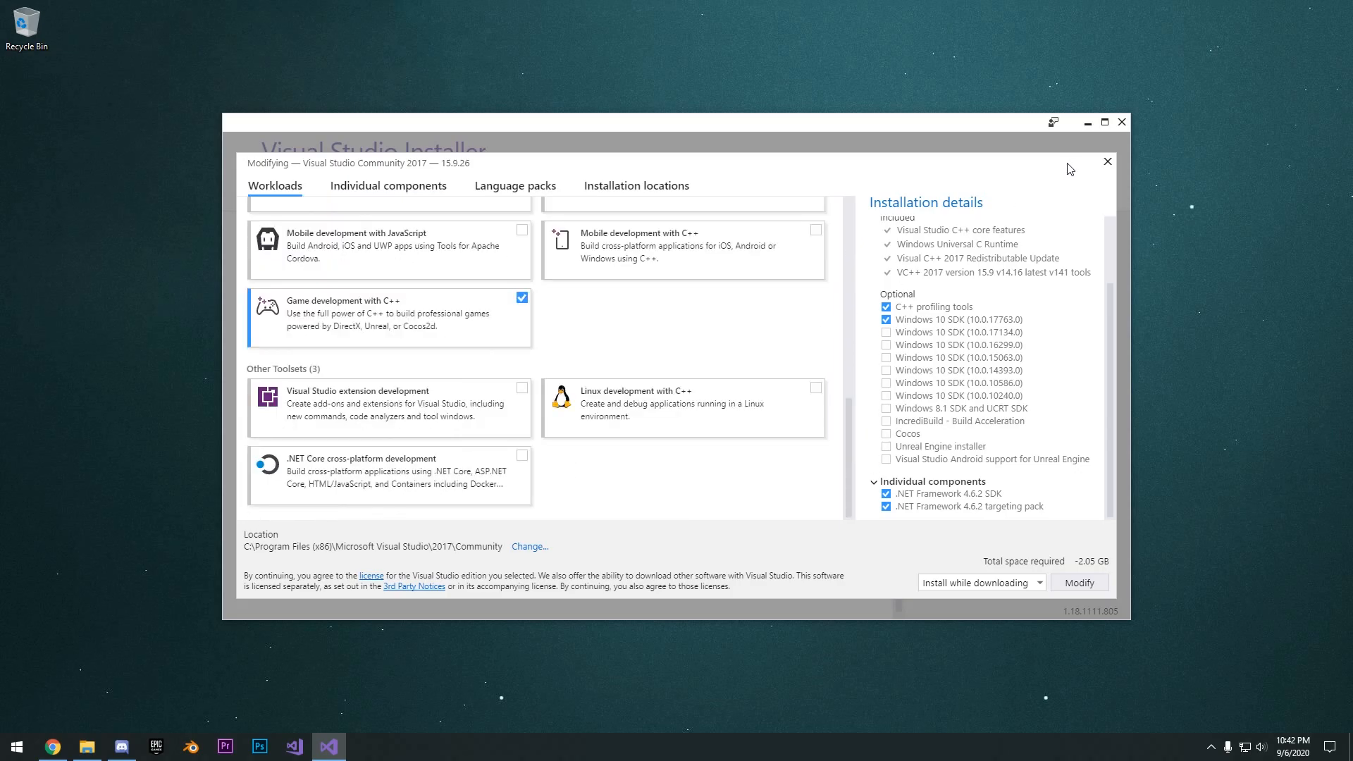
pyautogui.click(1107, 162)
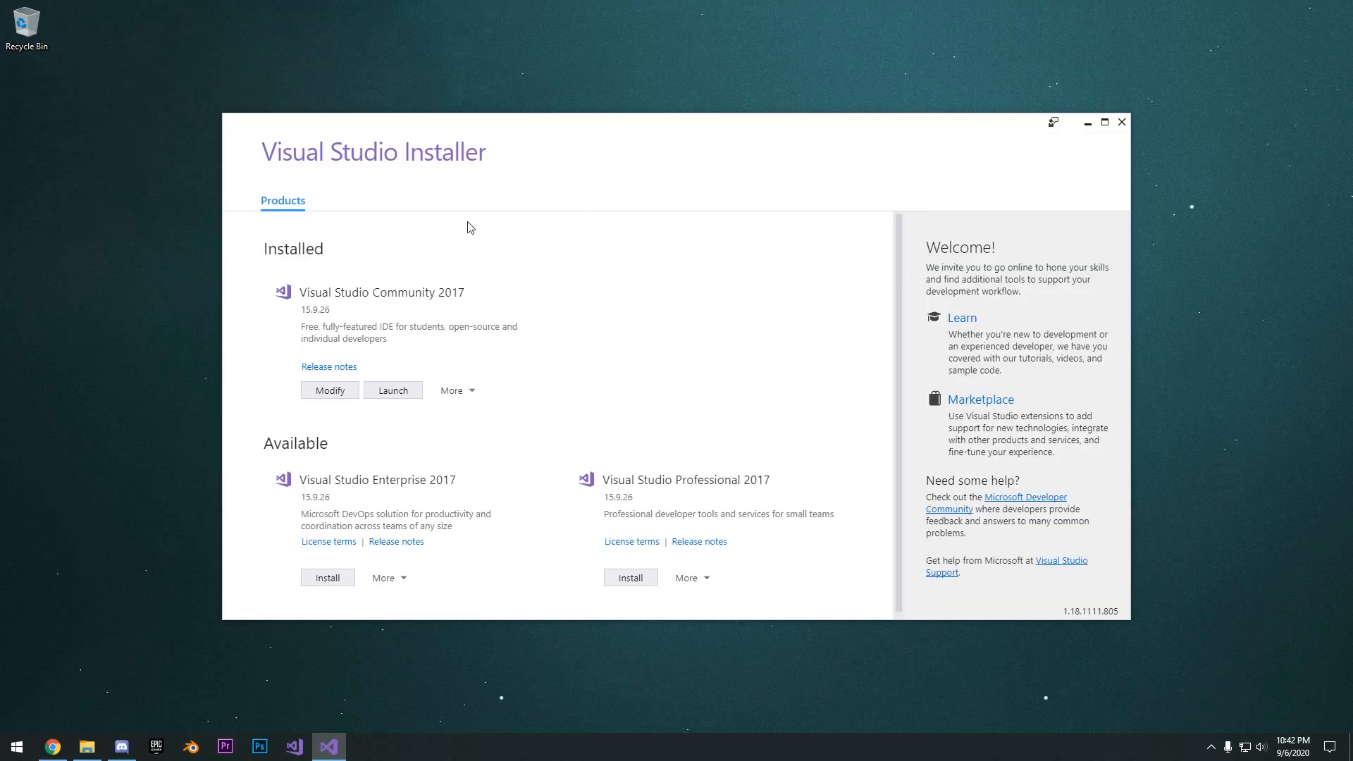
pyautogui.click(1121, 122)
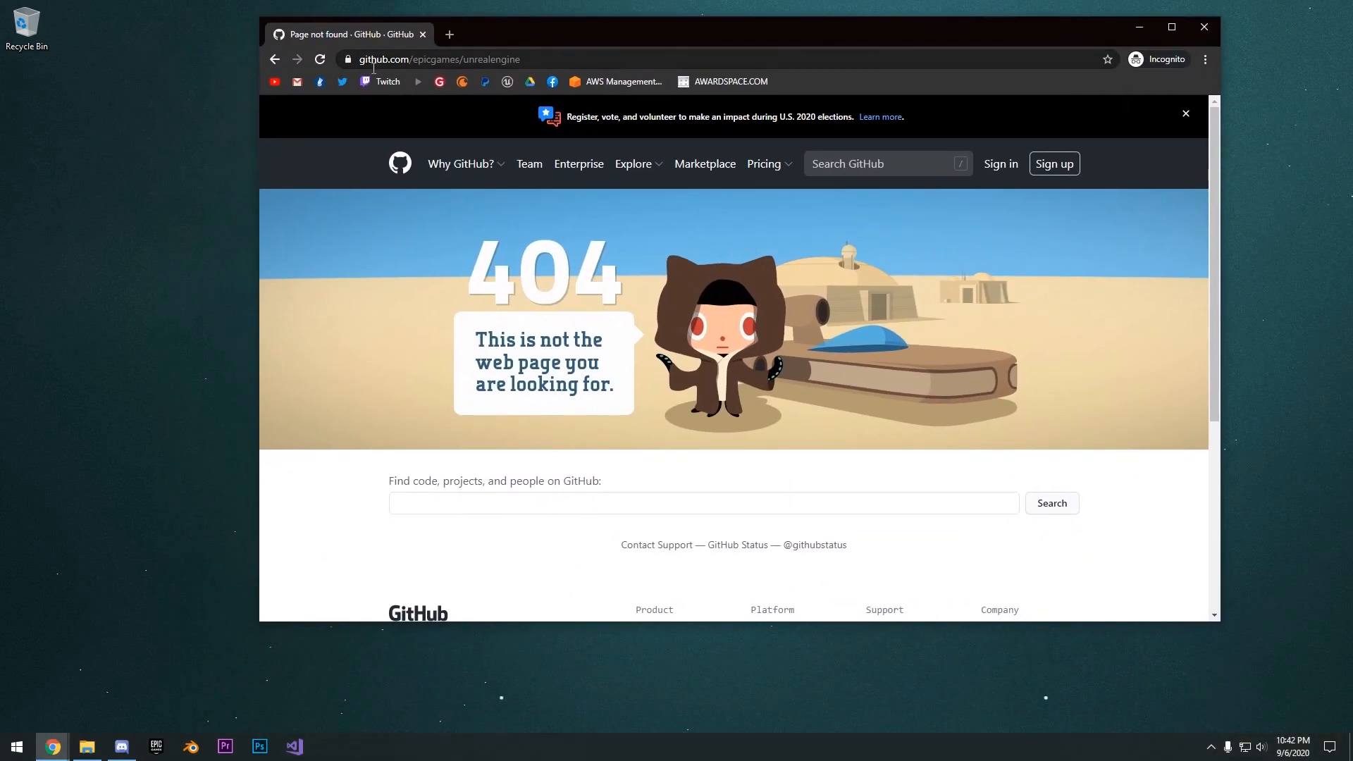
pyautogui.moveTo(419, 64); pyautogui.dragTo(546, 68)
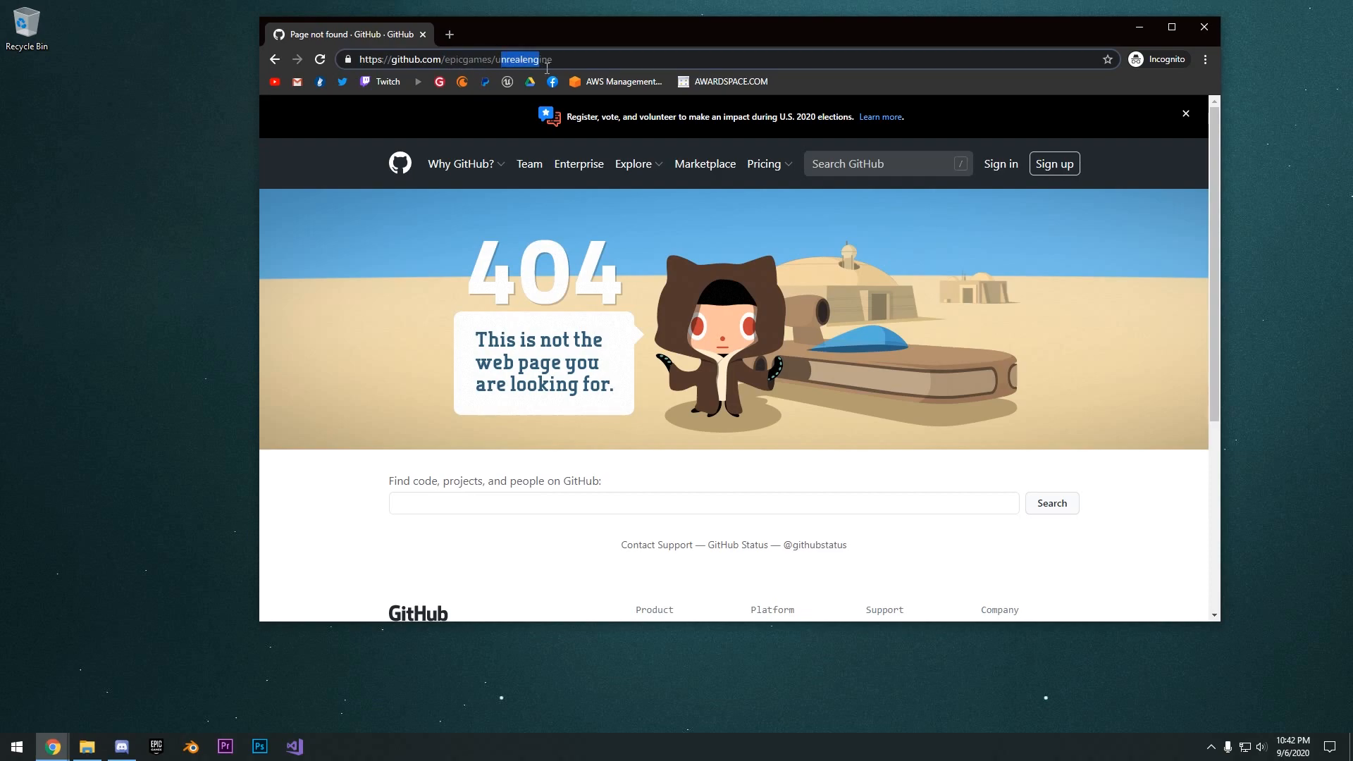
pyautogui.scroll(-2, 538, 210)
pyautogui.click(510, 175)
pyautogui.scroll(2, 711, 202)
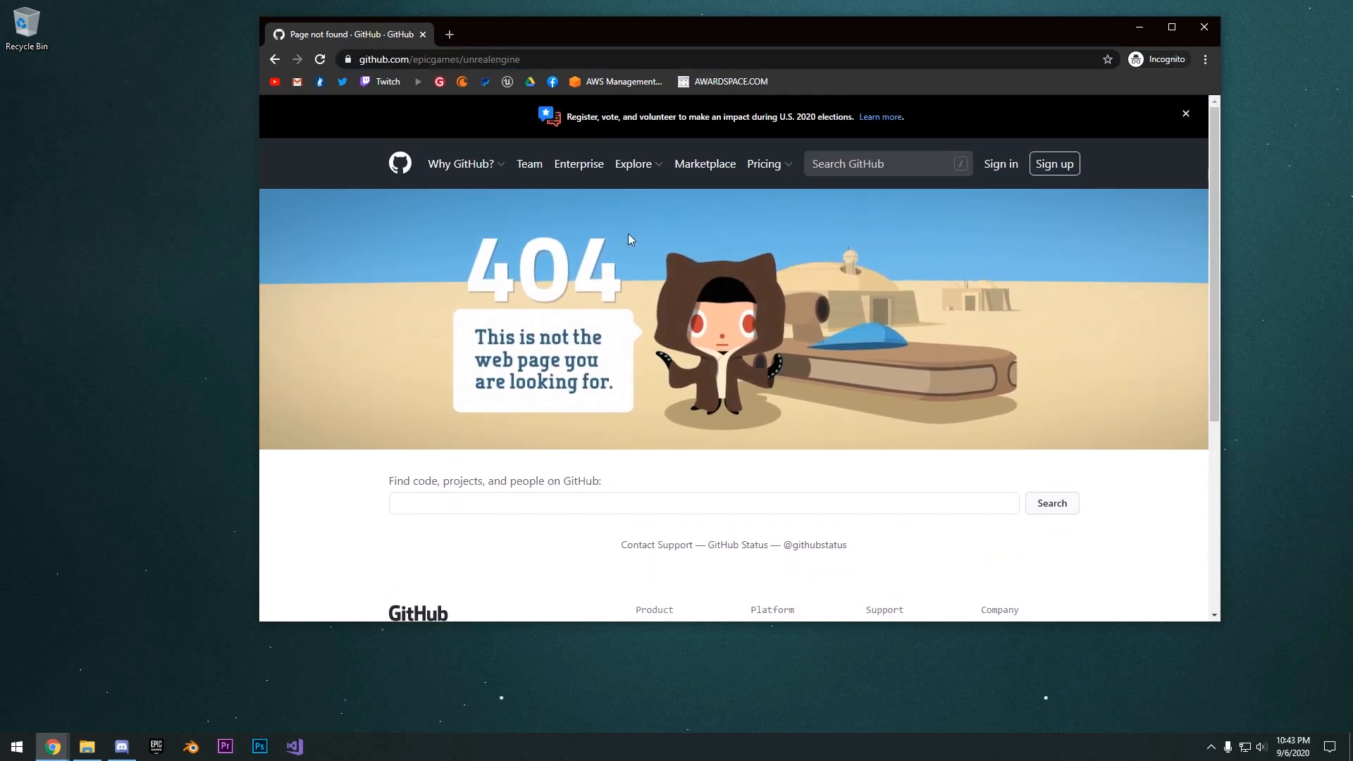
# - Sign in to GitHub with the account username and password to open the EpicGames/UnrealEngine repository
pyautogui.click(1008, 167)
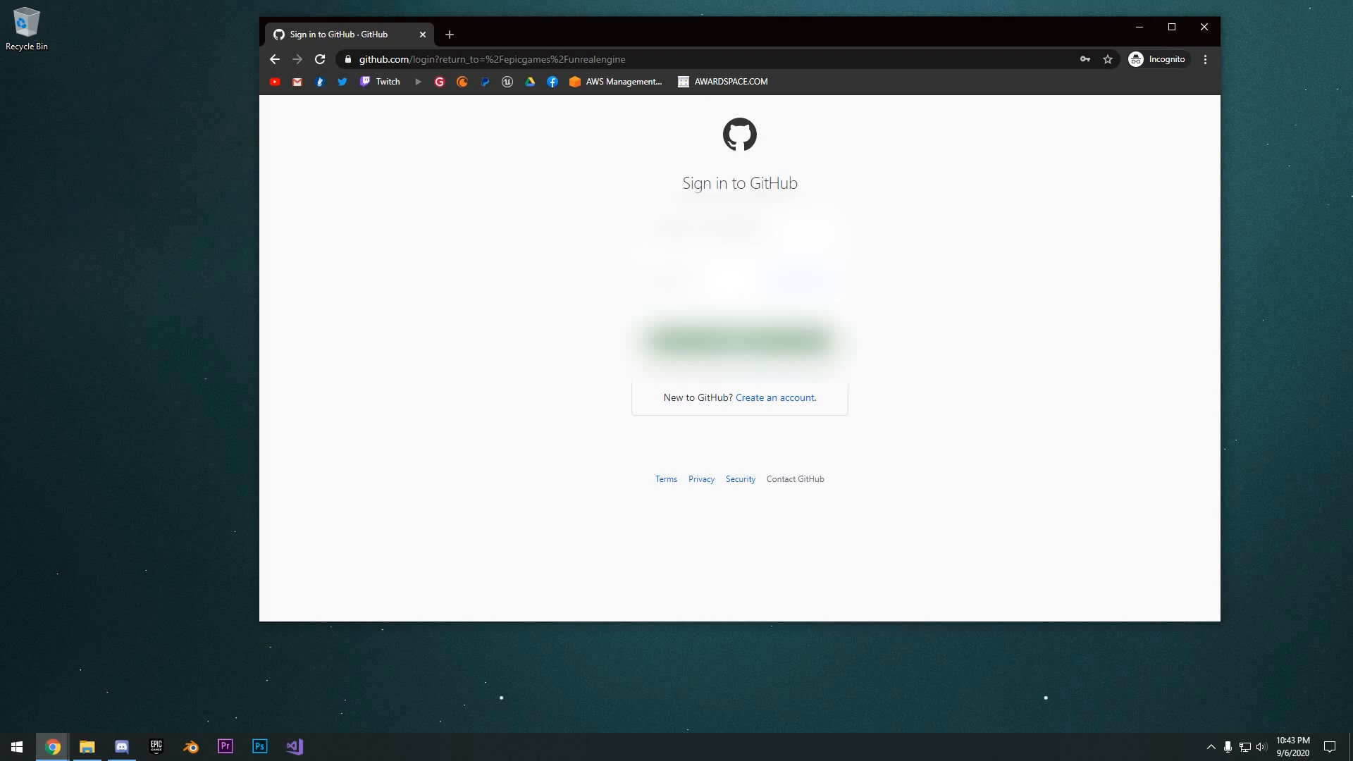
pyautogui.click(691, 256)
pyautogui.click(704, 297)
pyautogui.click(723, 341)
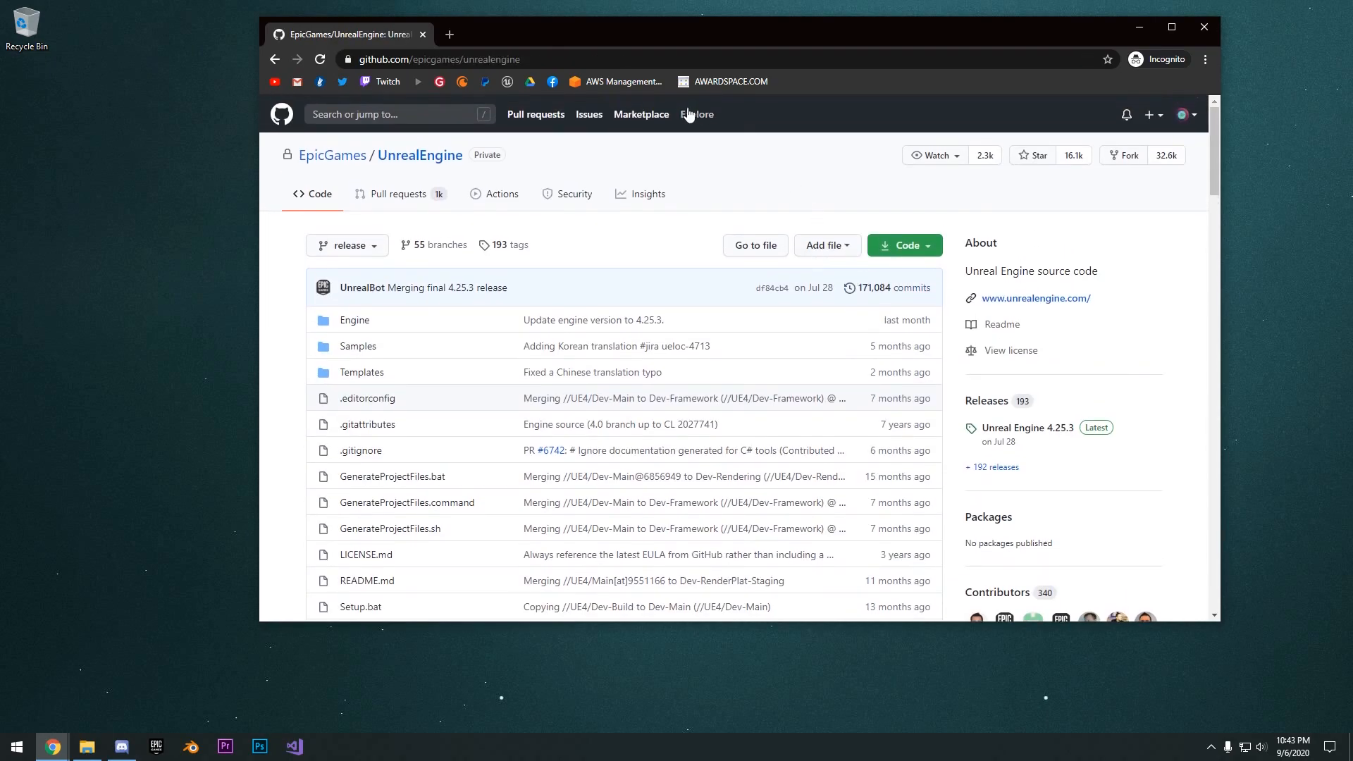
# - Open unrealengine.com in a new browser tab and go to the Epic Games account sign-in page
pyautogui.click(451, 35)
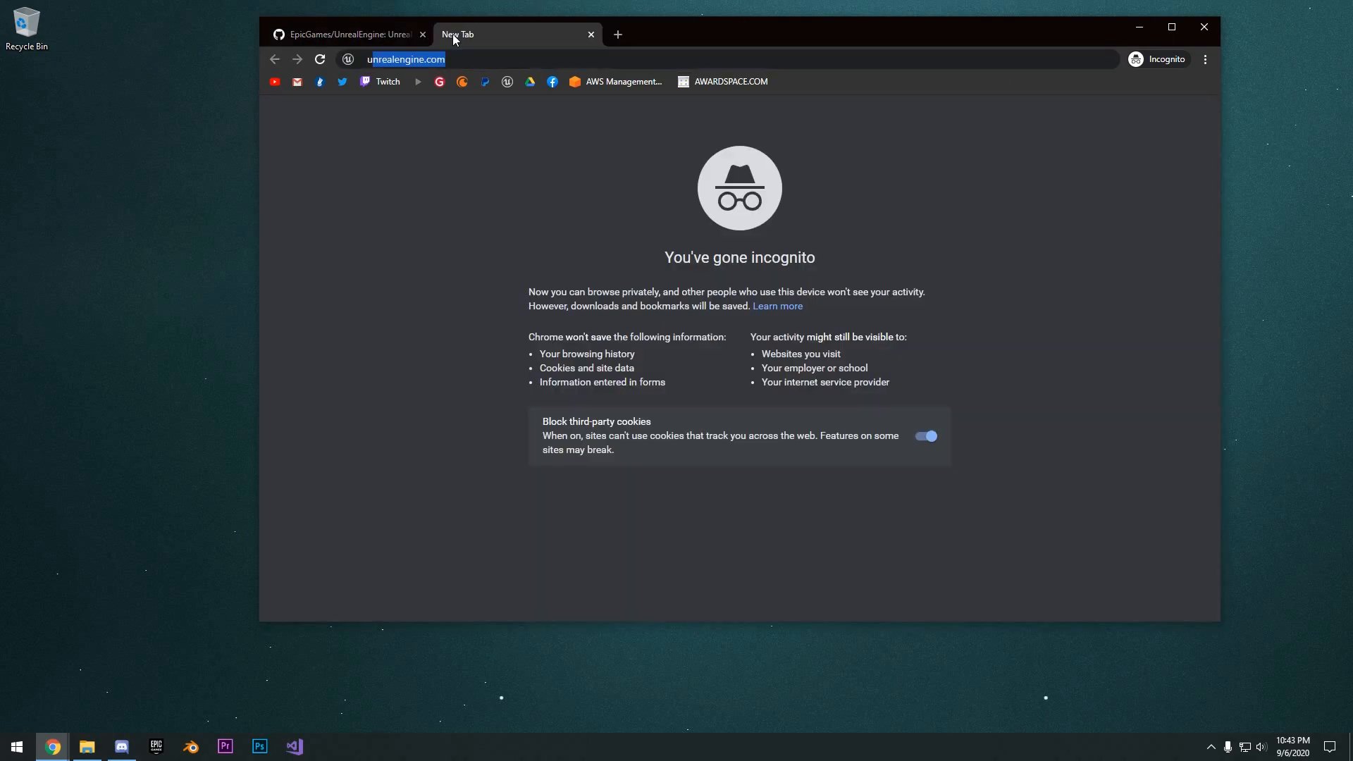
pyautogui.write('un')
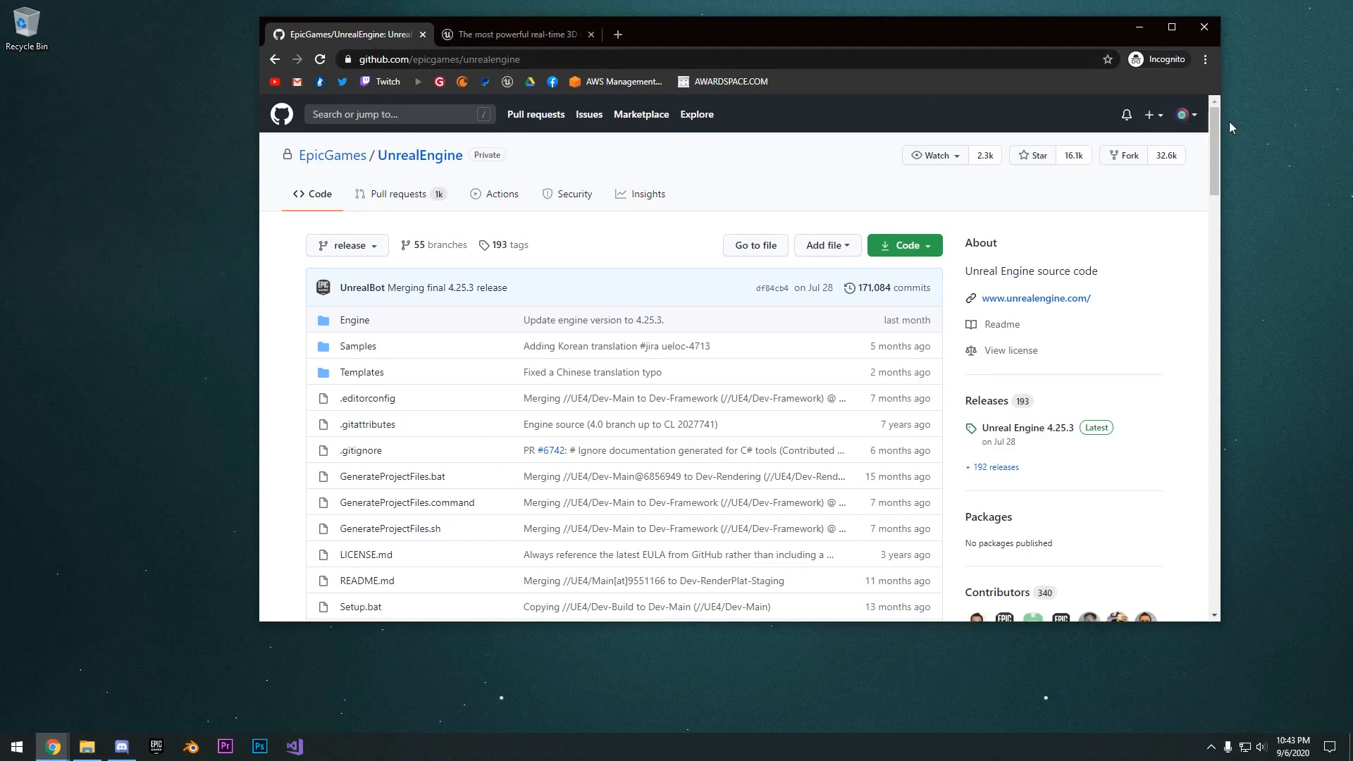
pyautogui.click(543, 31)
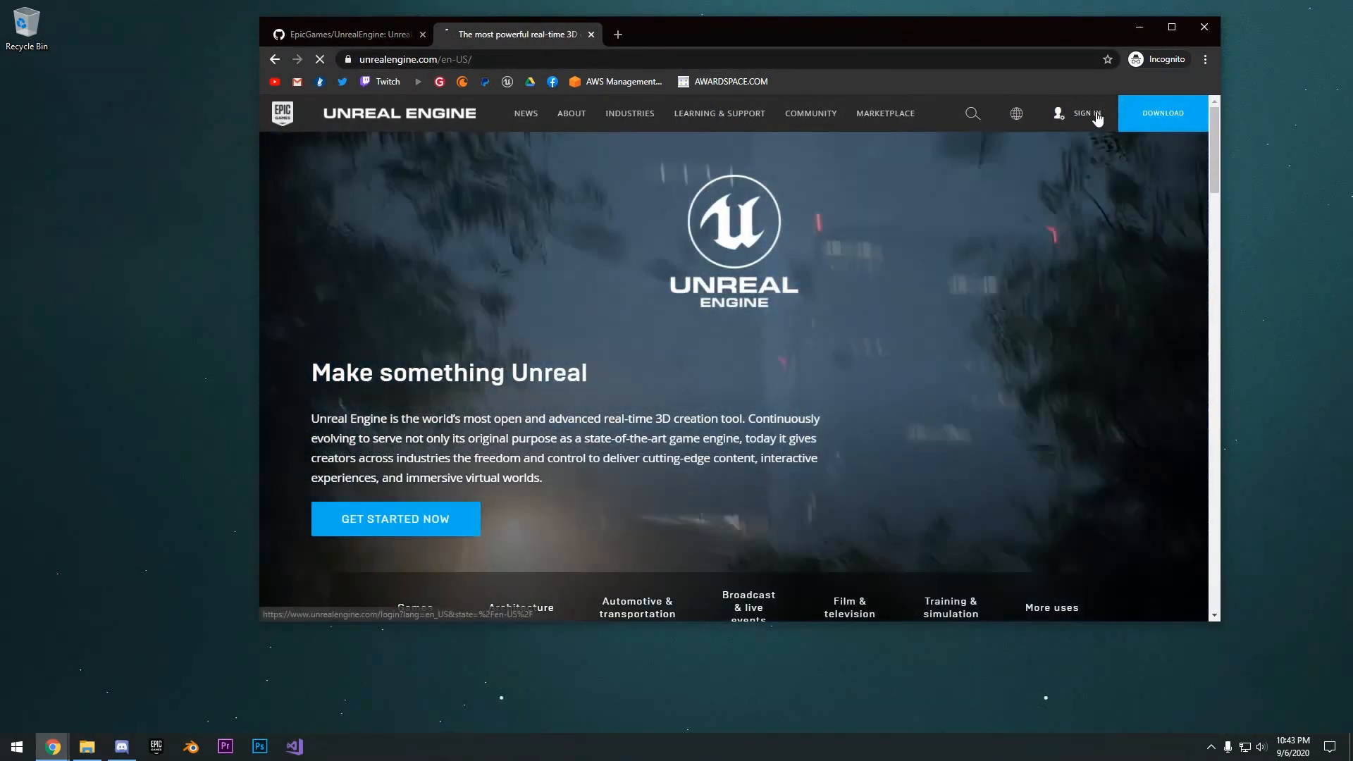
pyautogui.click(1087, 112)
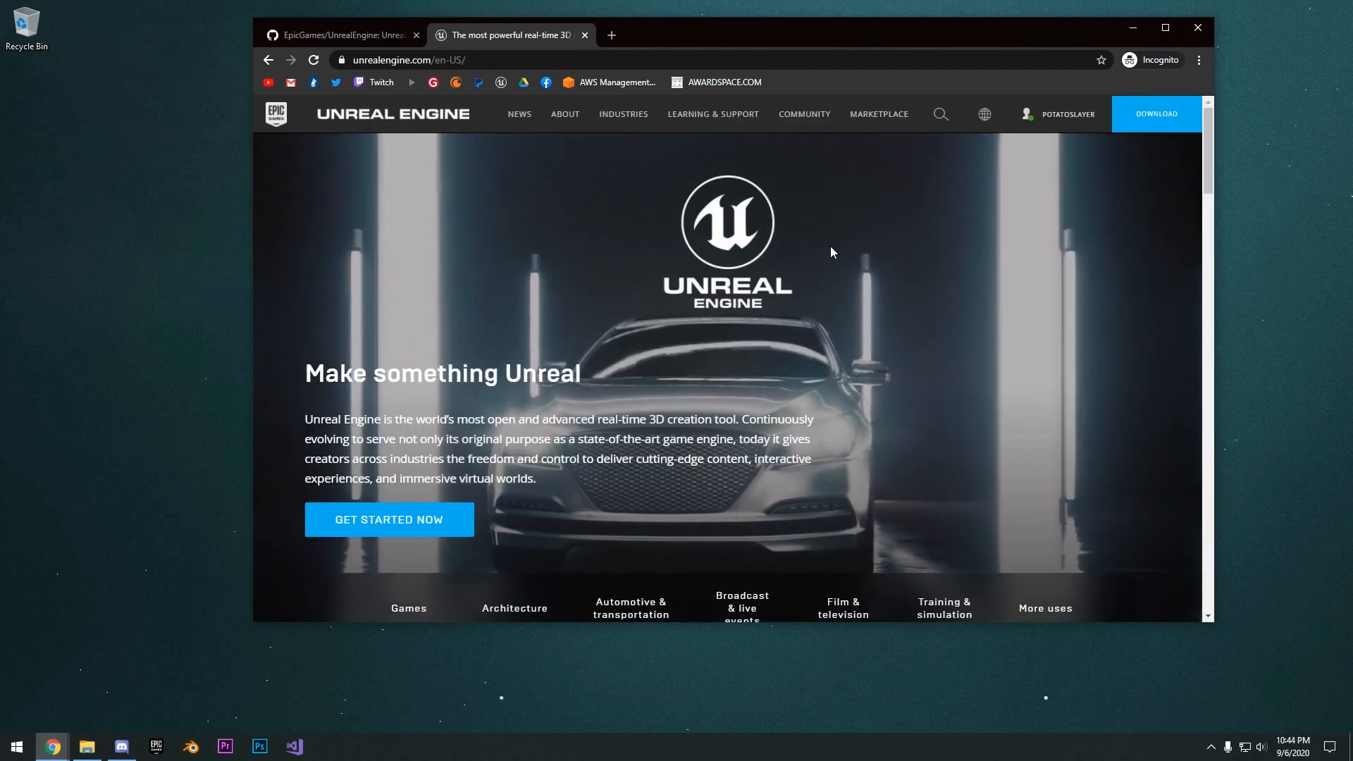
# - Open the personal account settings and examine the Connections page's linked accounts for the GitHub connection
pyautogui.moveTo(1047, 125)
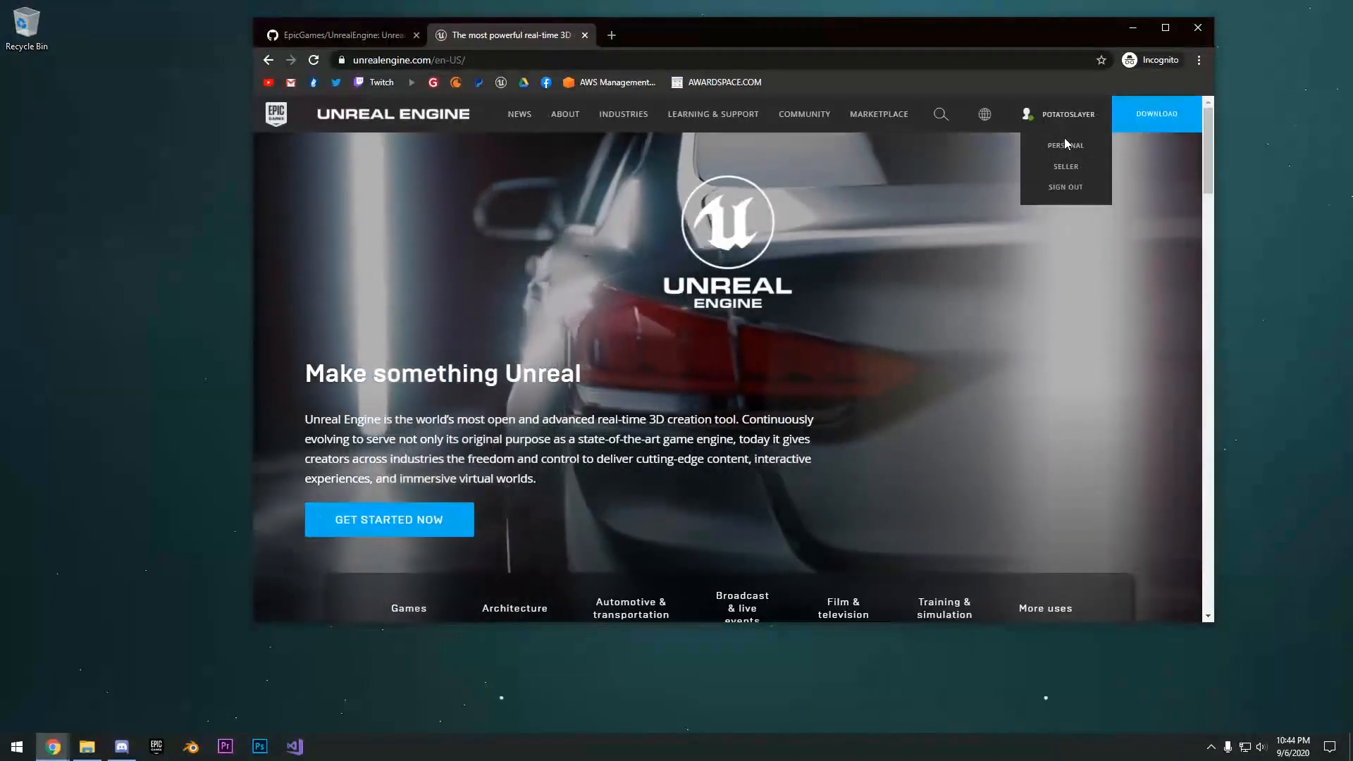
pyautogui.click(1065, 147)
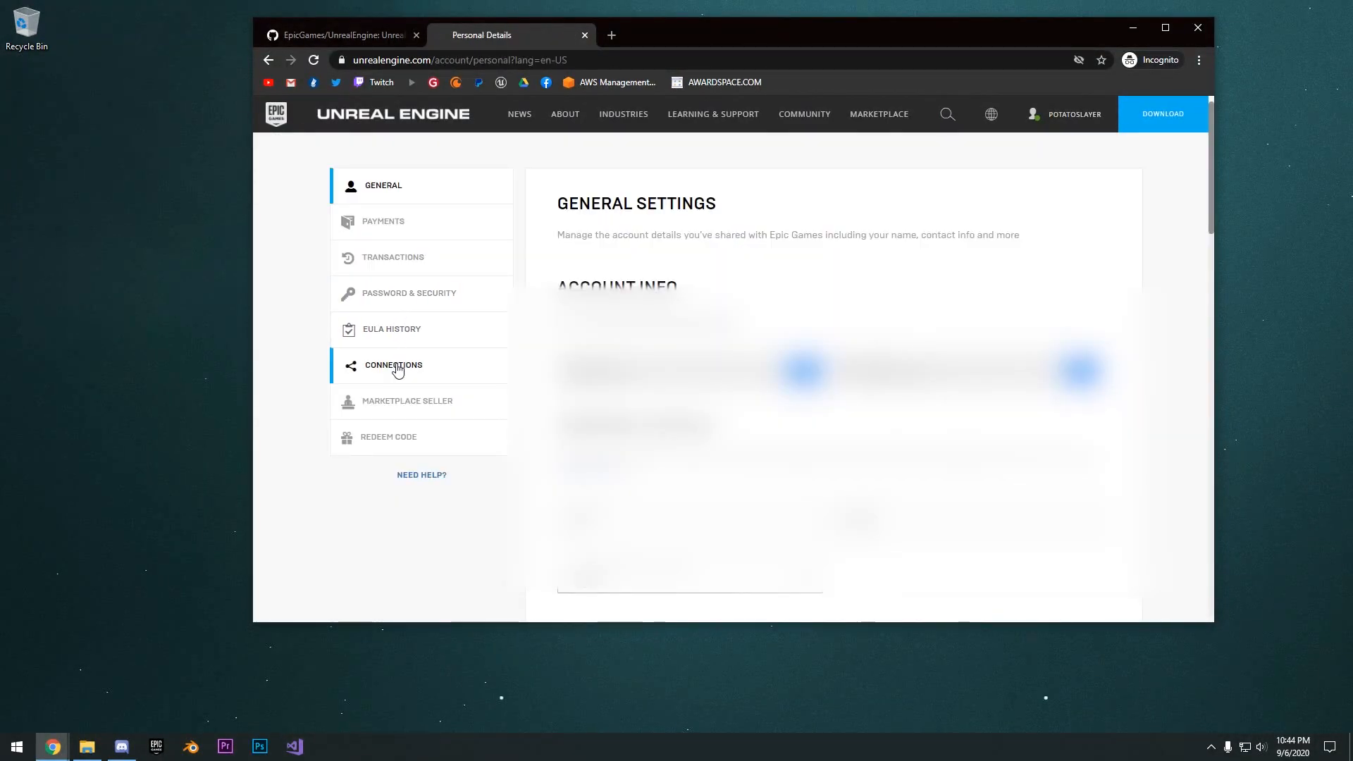
pyautogui.click(423, 365)
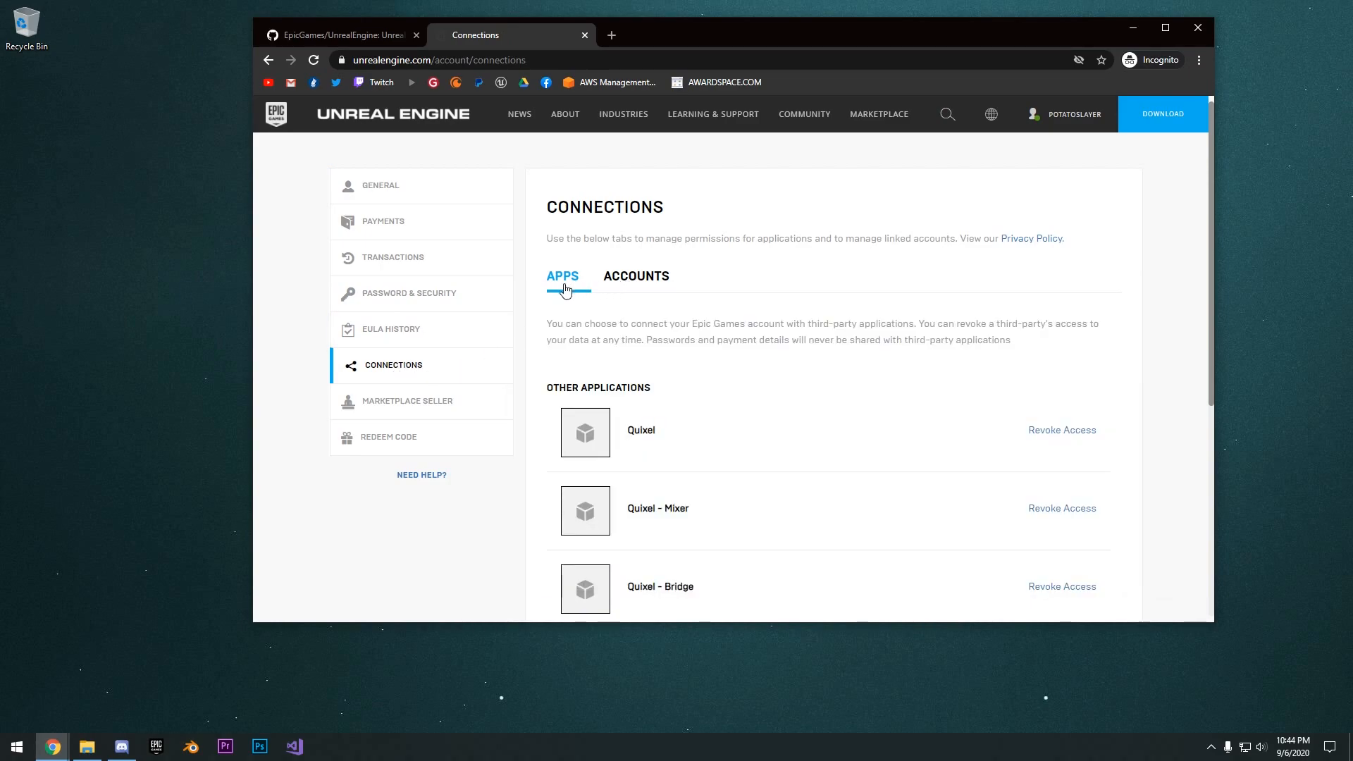
pyautogui.click(629, 277)
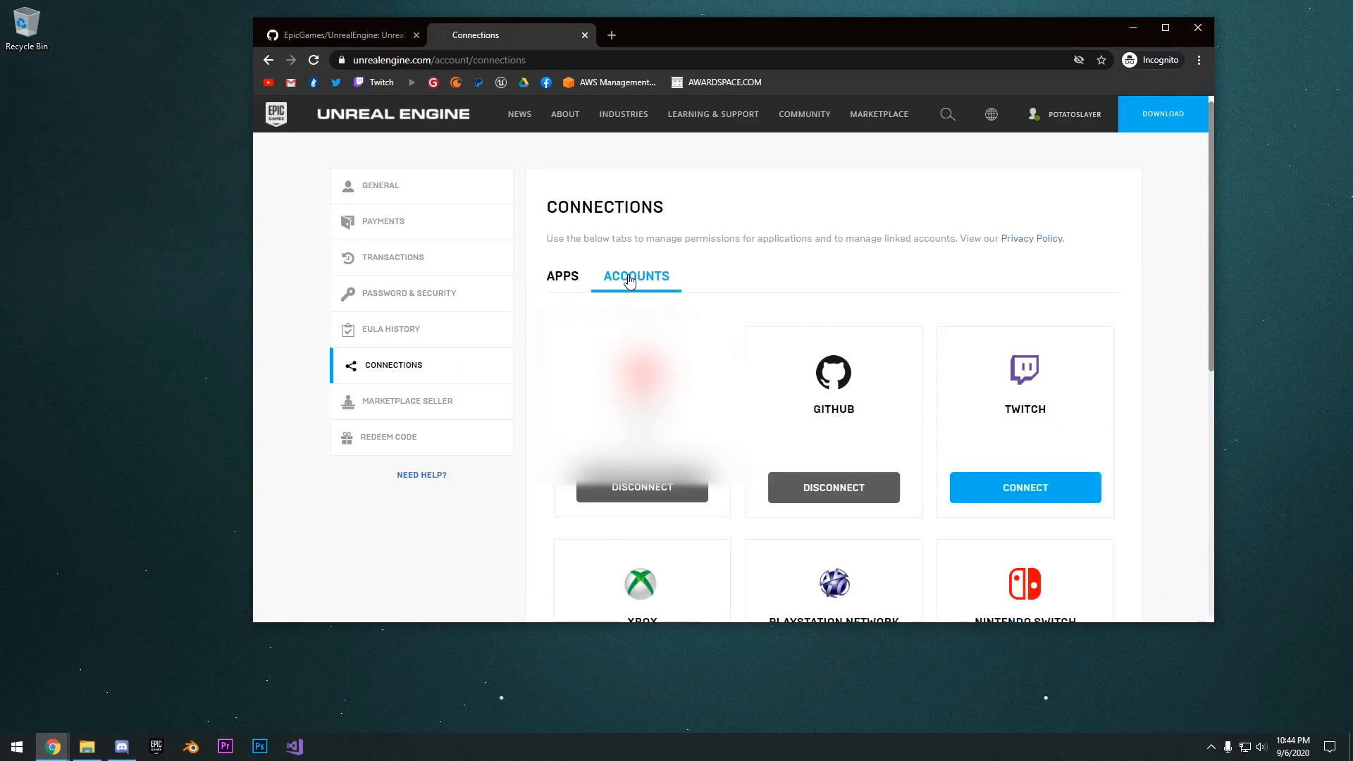
pyautogui.scroll(-1, 722, 273)
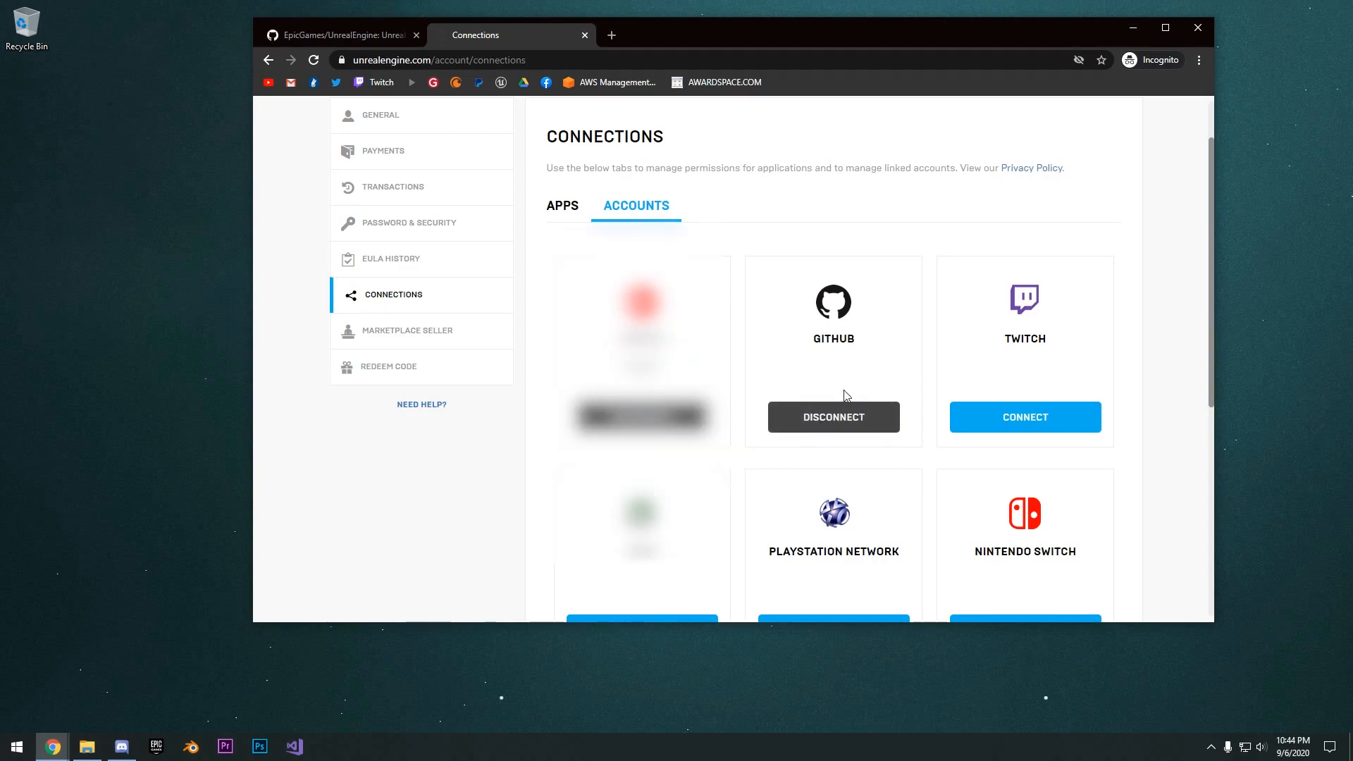
pyautogui.scroll(1, 844, 381)
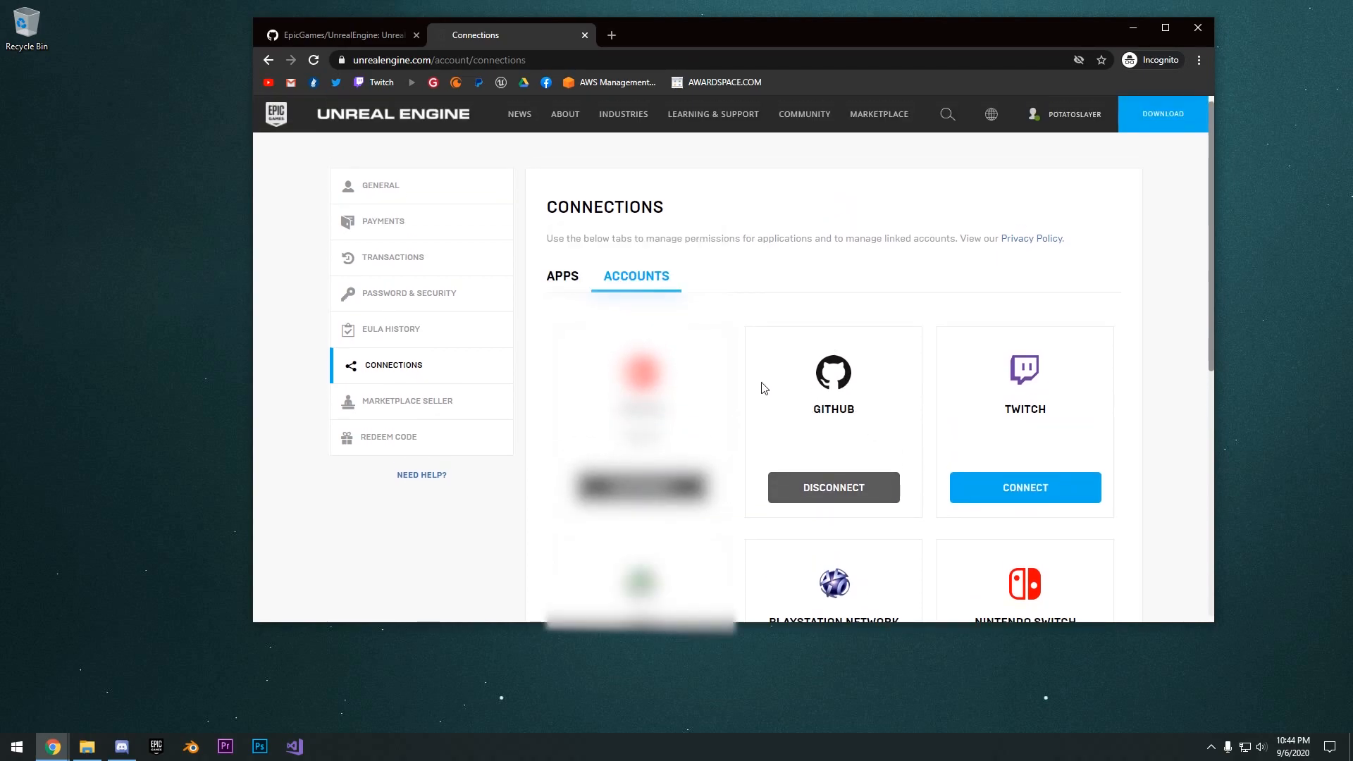
# - Return to the EpicGames/UnrealEngine repository and download the release branch as a ZIP
pyautogui.hotkey('ctrl', 'shift', 'Tab')
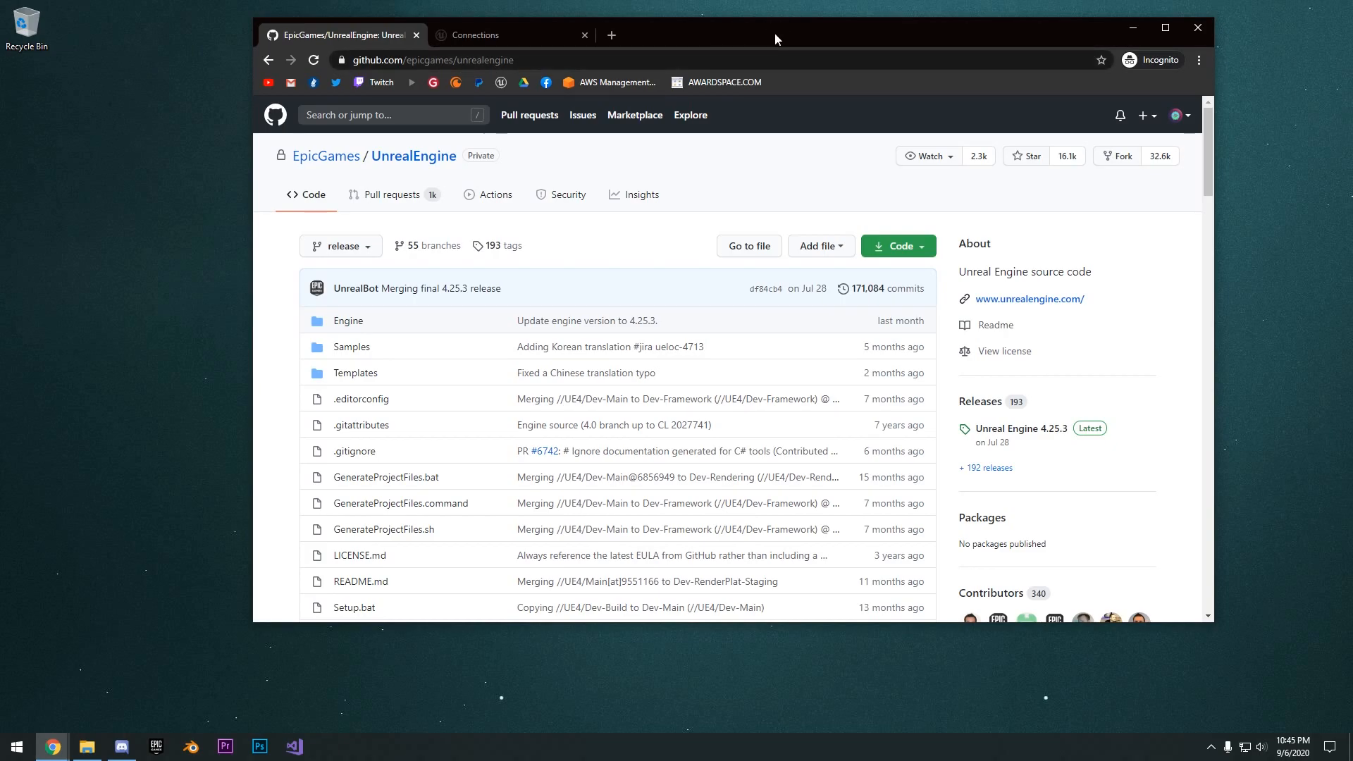
pyautogui.moveTo(775, 33); pyautogui.dragTo(778, 35)
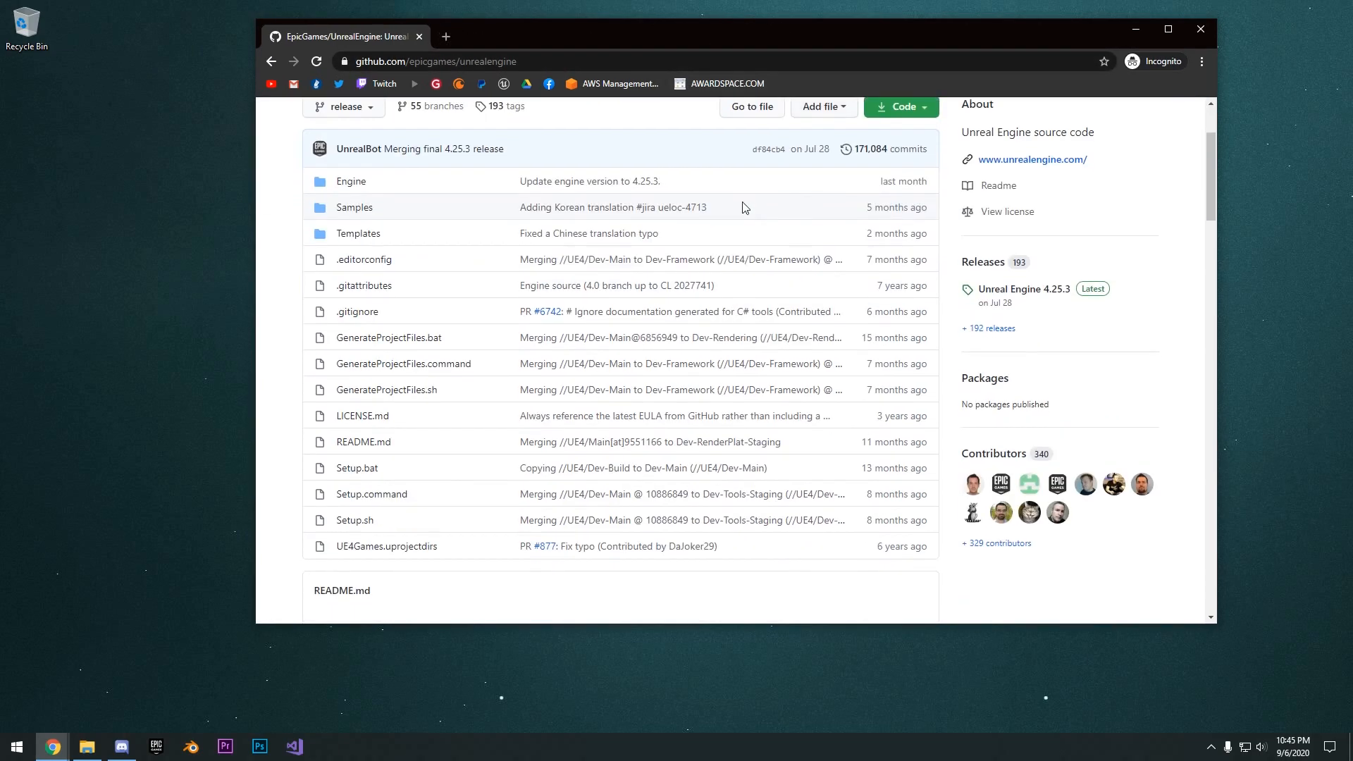
pyautogui.scroll(2, 743, 206)
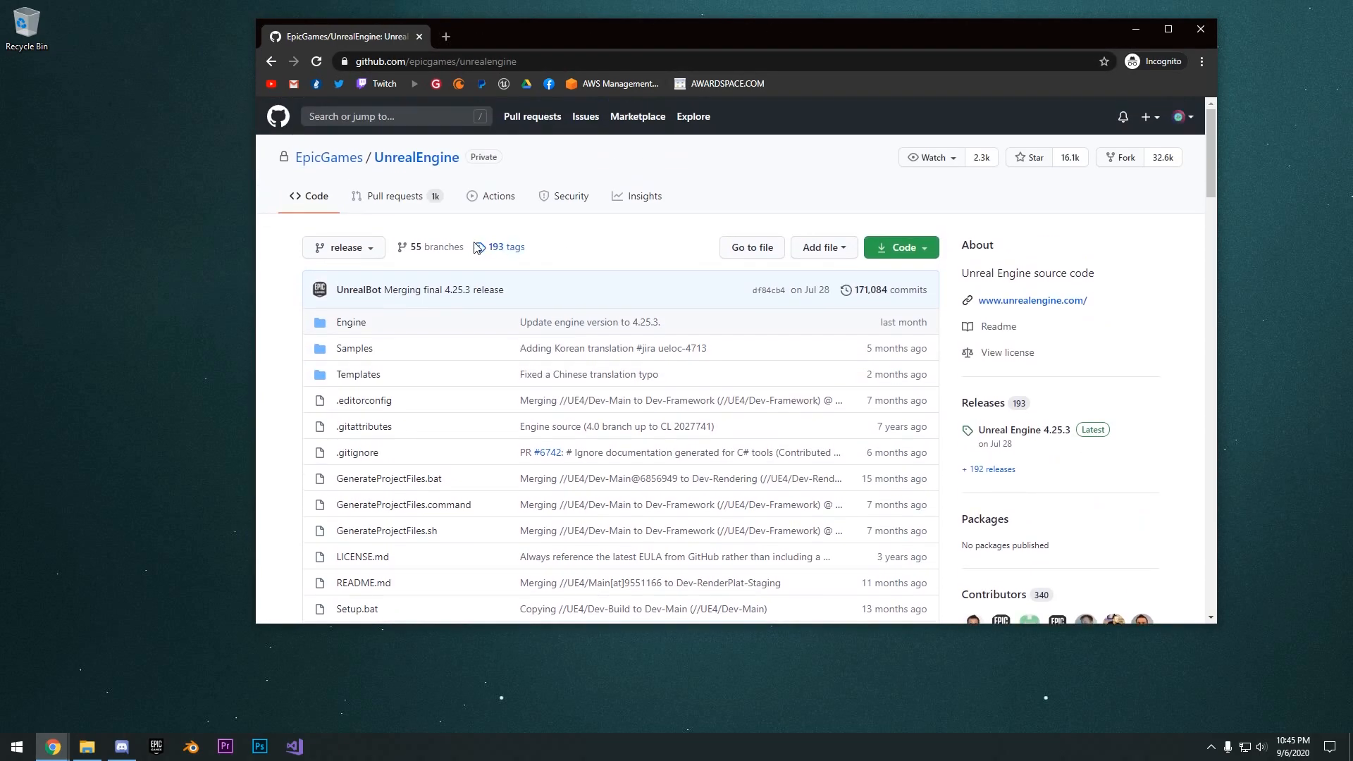
pyautogui.click(358, 253)
pyautogui.click(358, 253)
pyautogui.scroll(-1, 705, 275)
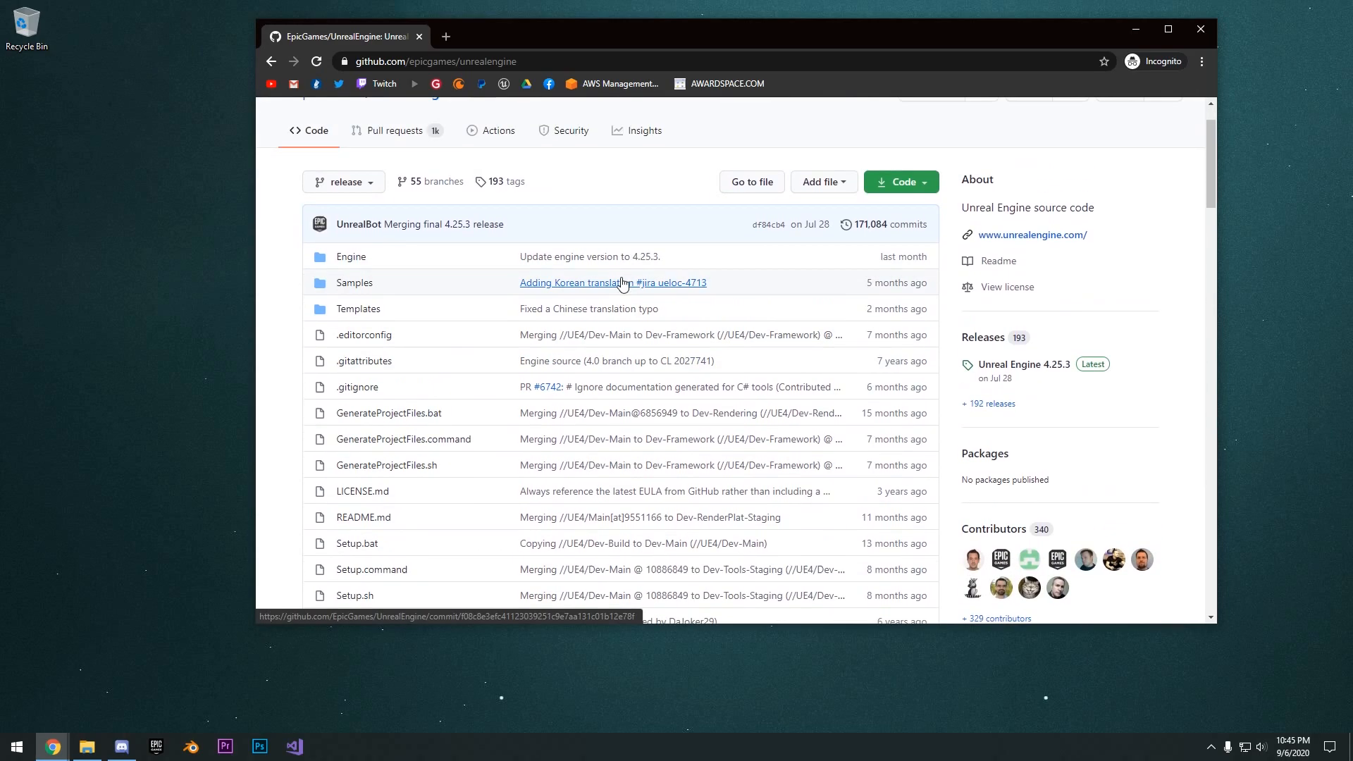
pyautogui.scroll(1, 881, 253)
pyautogui.click(915, 248)
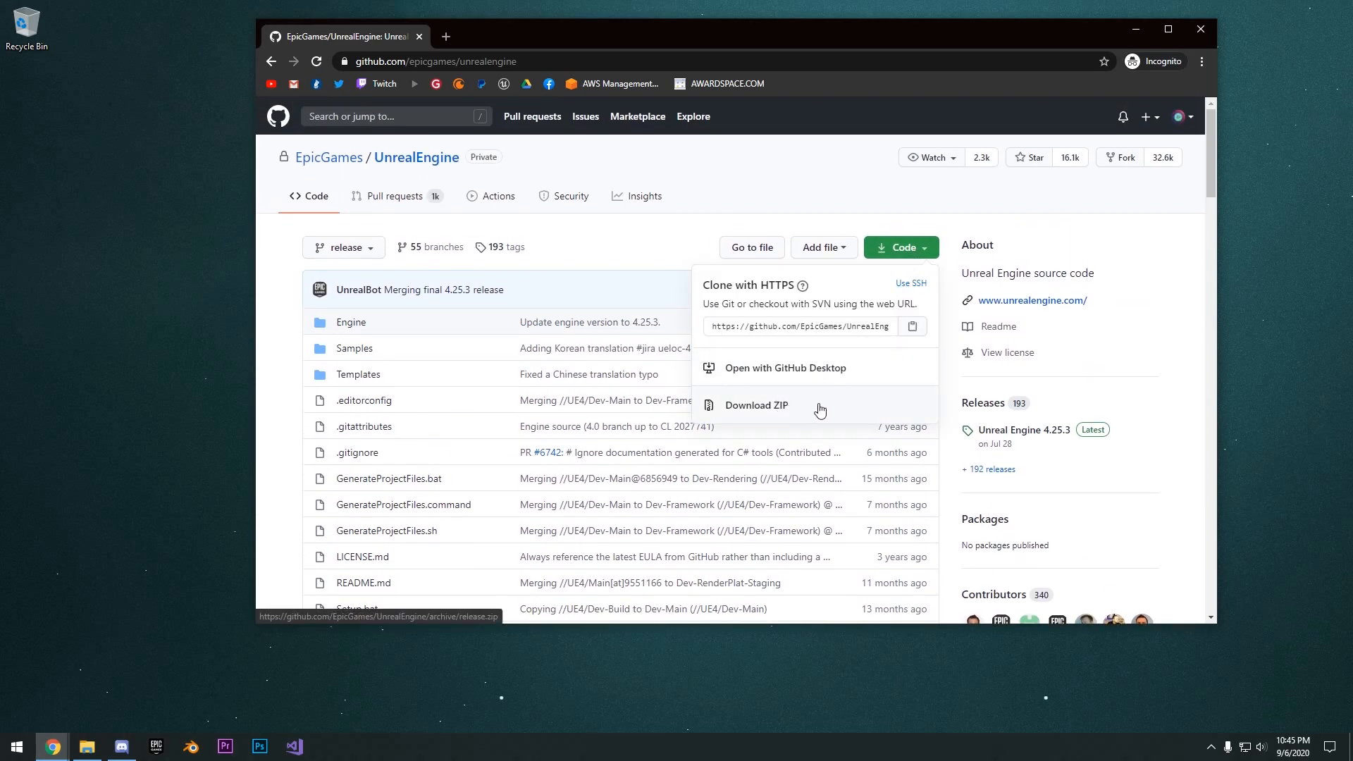
pyautogui.click(788, 408)
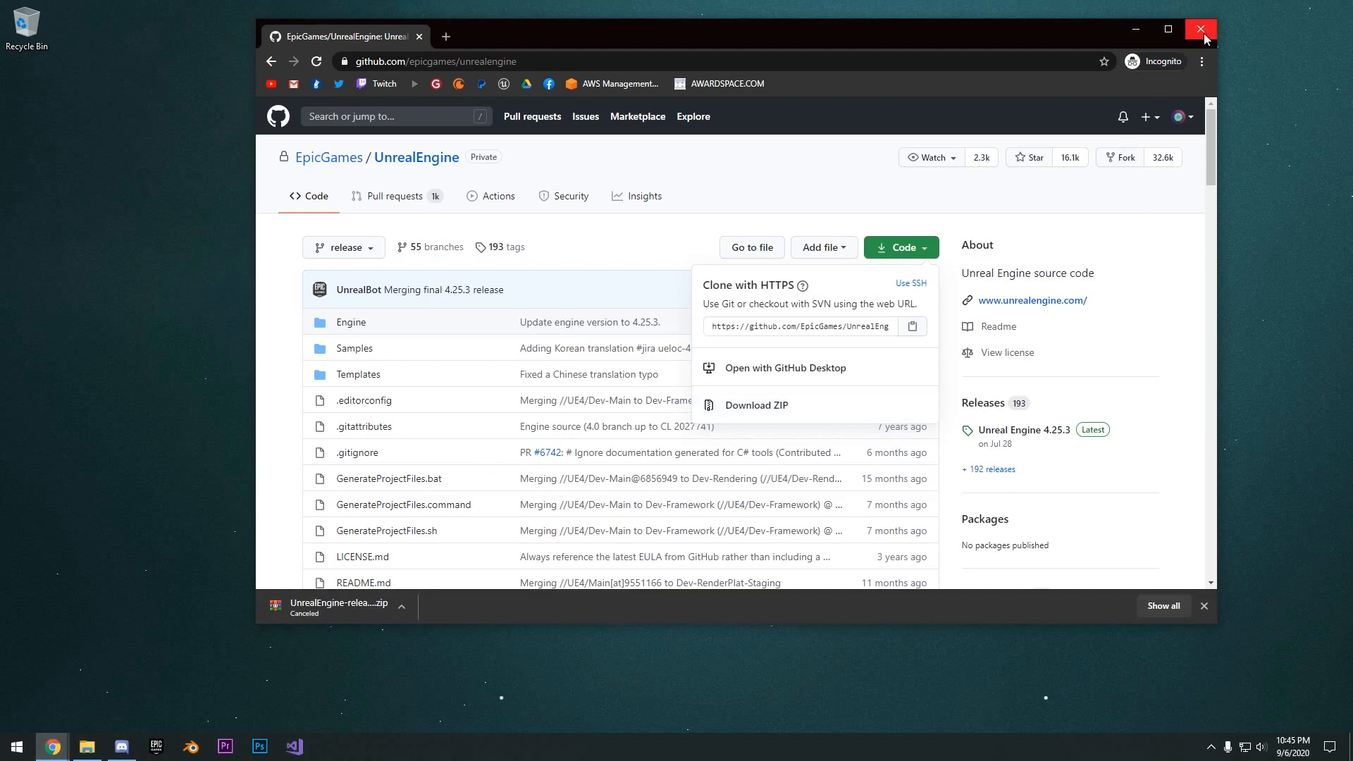
# - Close the browser and extract the downloaded Unreal Engine archive into an UnrealEngine-release folder on the desktop
pyautogui.click(1202, 31)
pyautogui.rightClick(510, 187)
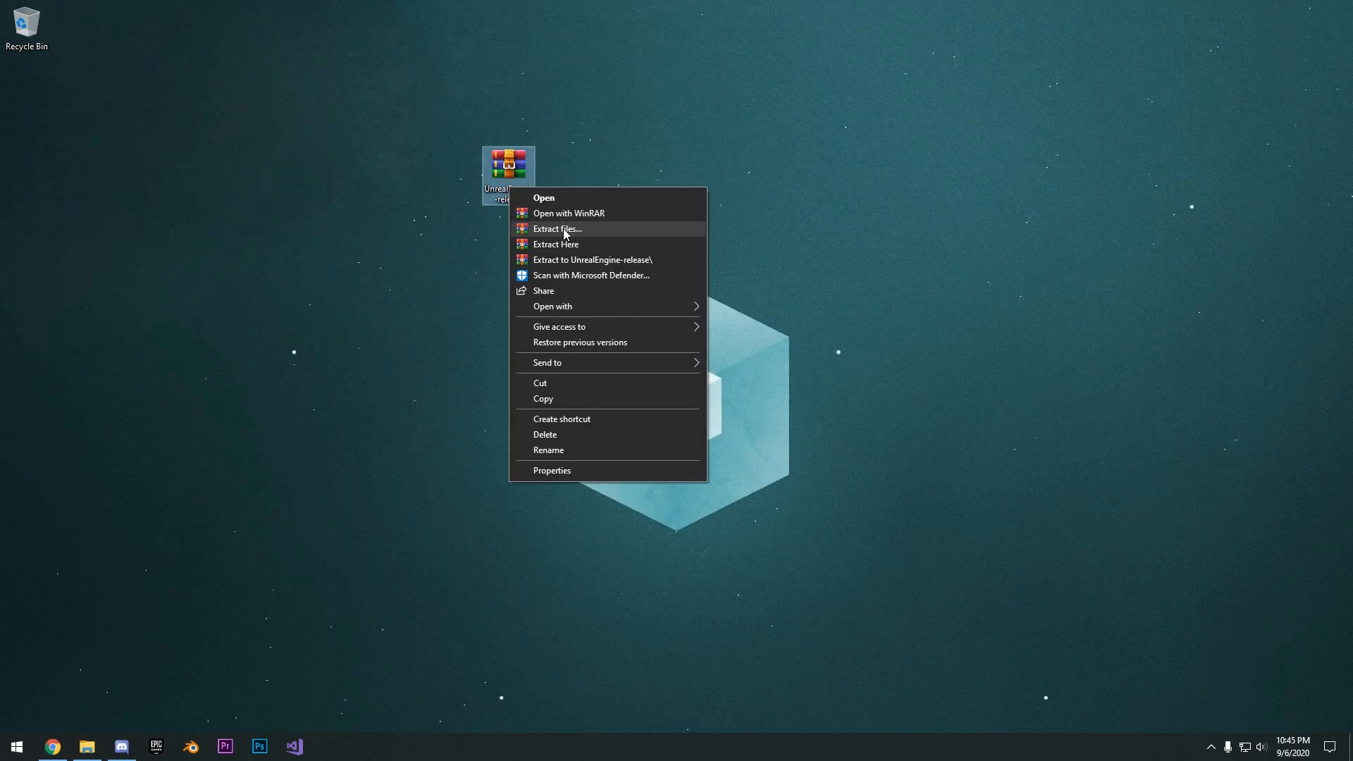
pyautogui.click(565, 229)
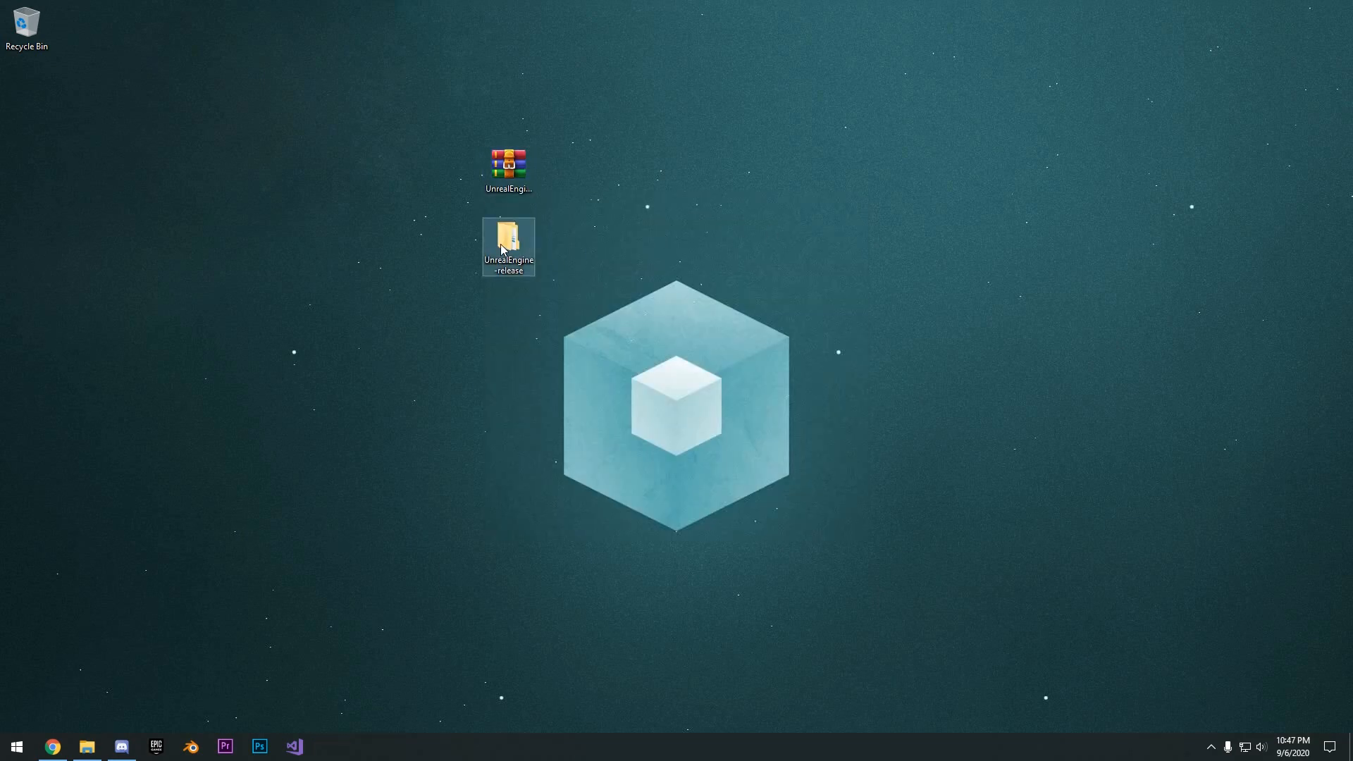
# - Open the extracted UnrealEngine-release folder and rename the folder inside it to UnrealEngine-4.25.3
pyautogui.doubleClick(502, 247)
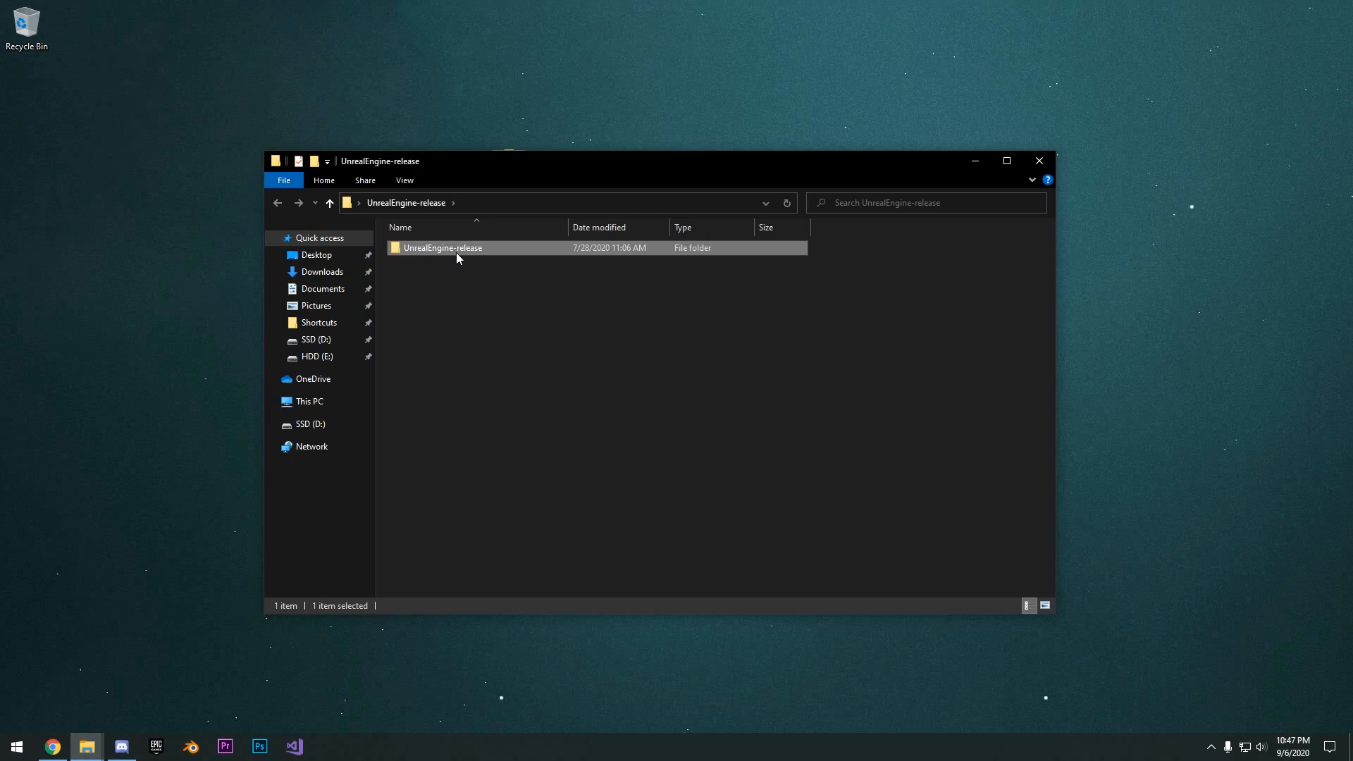
pyautogui.doubleClick(455, 251)
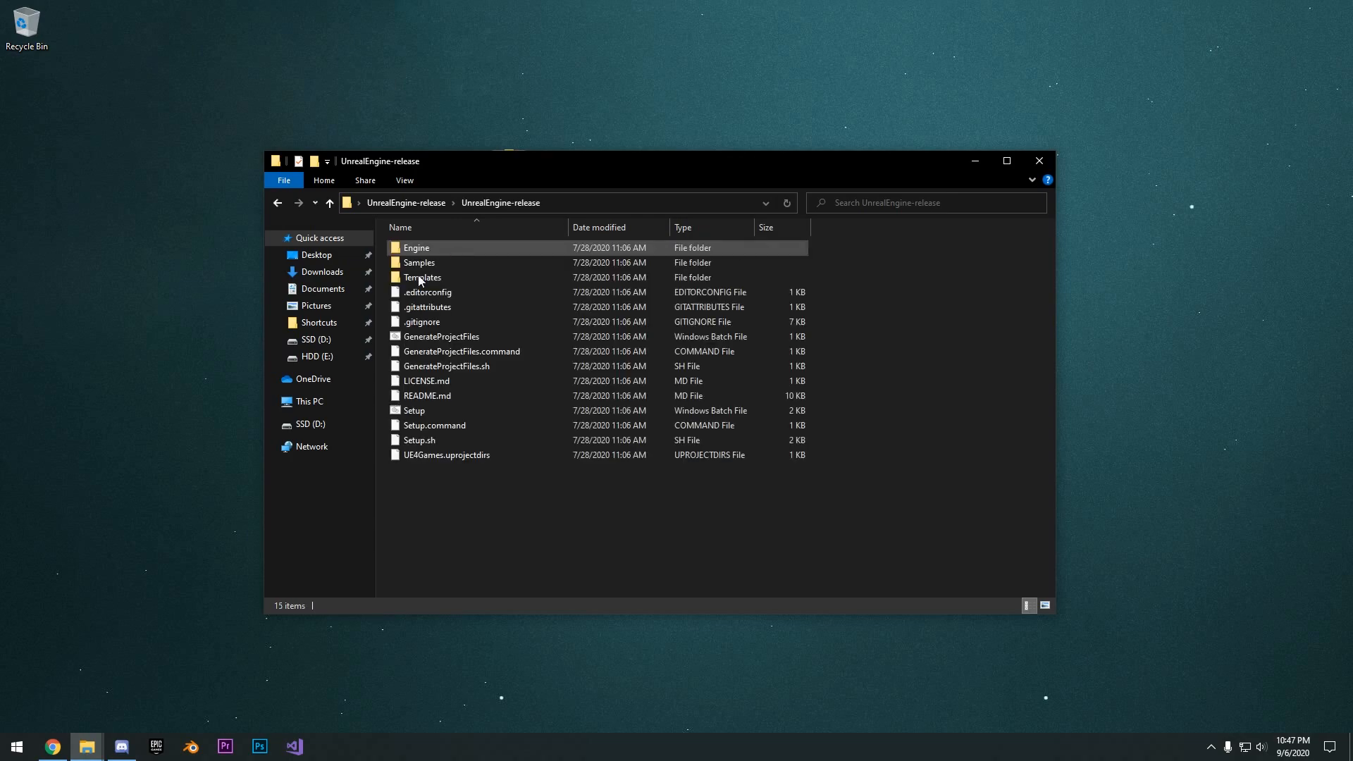
pyautogui.click(441, 204)
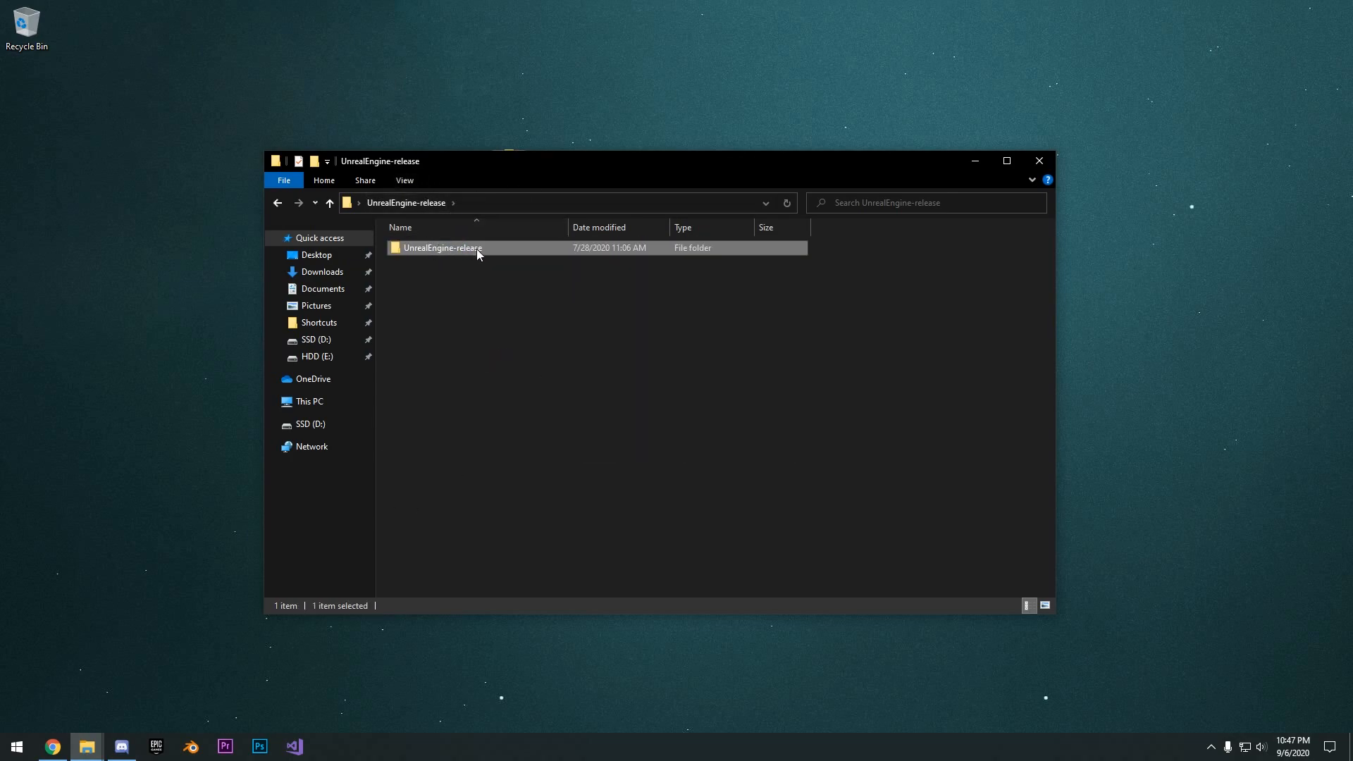
pyautogui.click(477, 248)
pyautogui.click(499, 255)
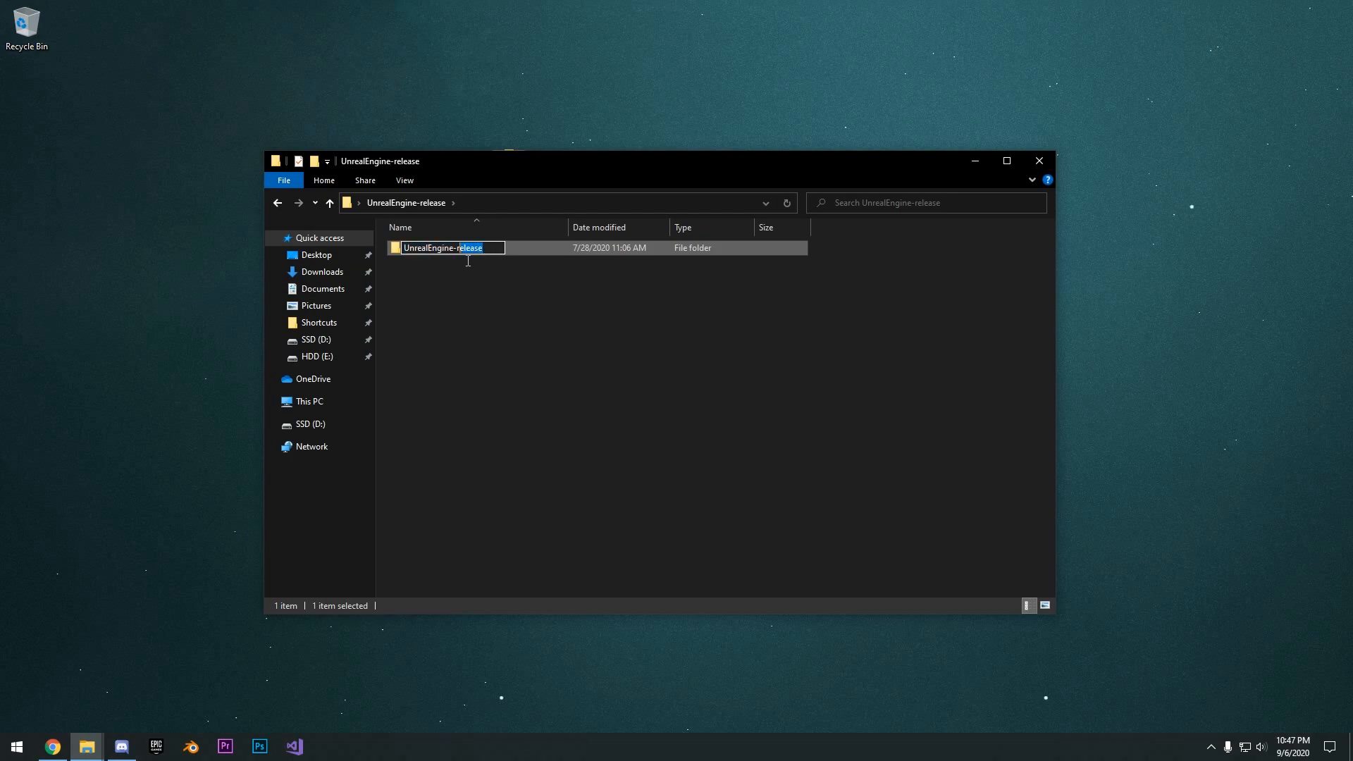
pyautogui.write('4.2')
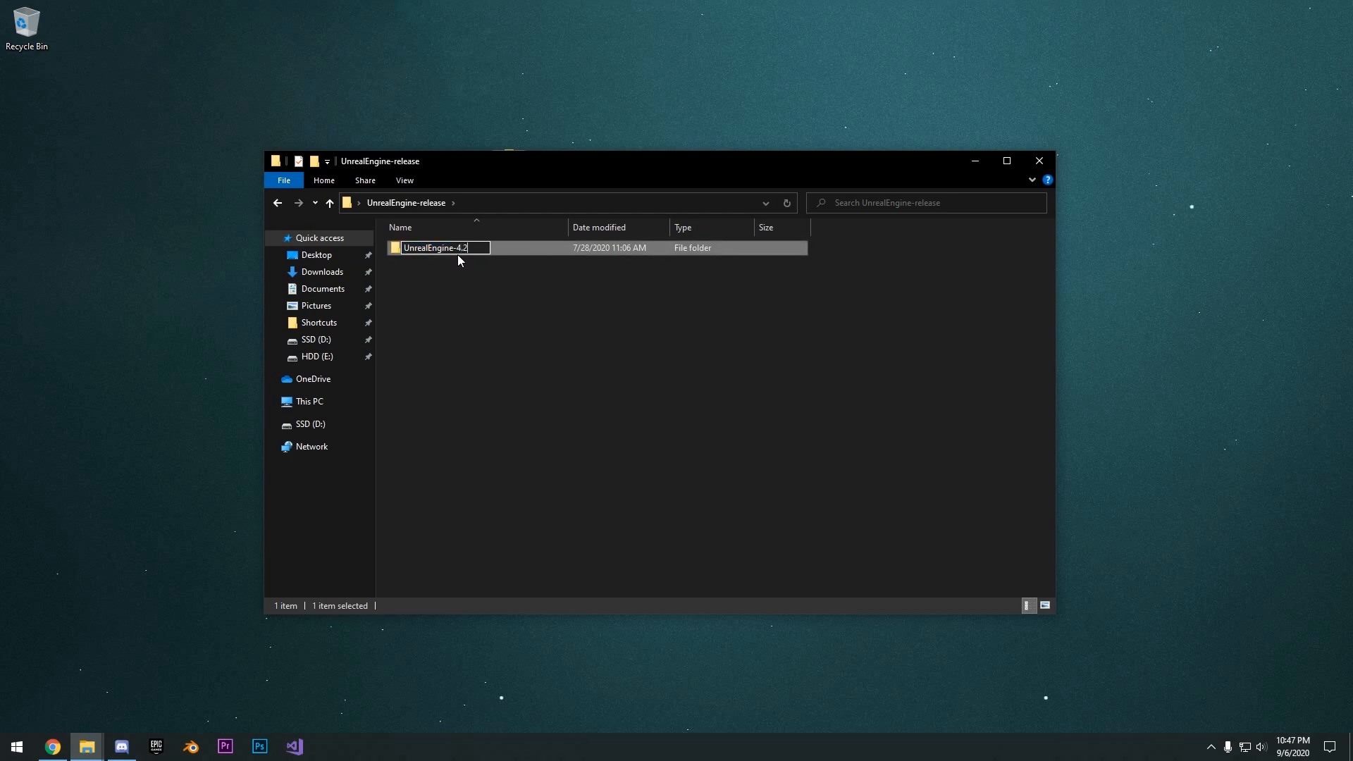
pyautogui.write('5.4')
pyautogui.press('BackSpace')
pyautogui.write('3')
# - Look through the root folders of Local Disk (C:) and SSD (D:) as possible locations for the engine folder
pyautogui.moveTo(481, 265); pyautogui.dragTo(483, 143)
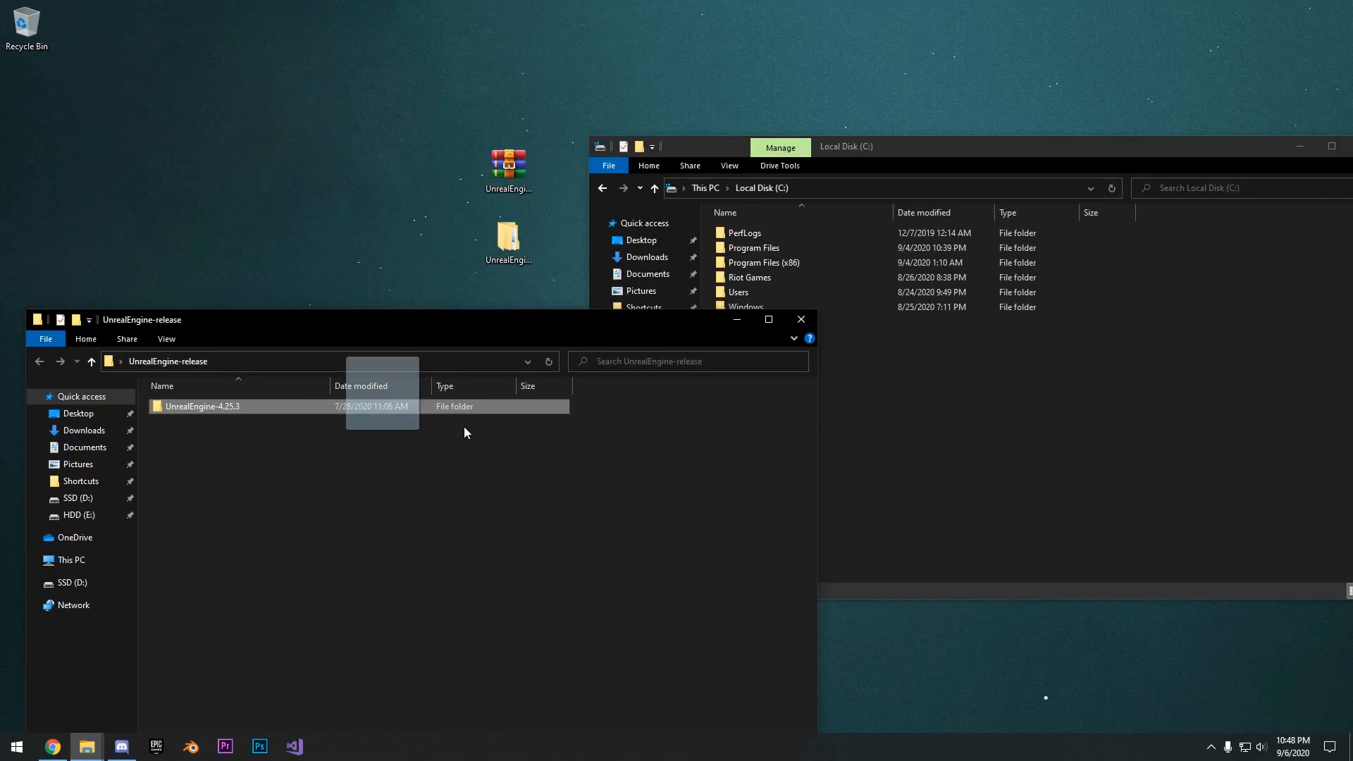
pyautogui.moveTo(464, 432); pyautogui.dragTo(430, 398)
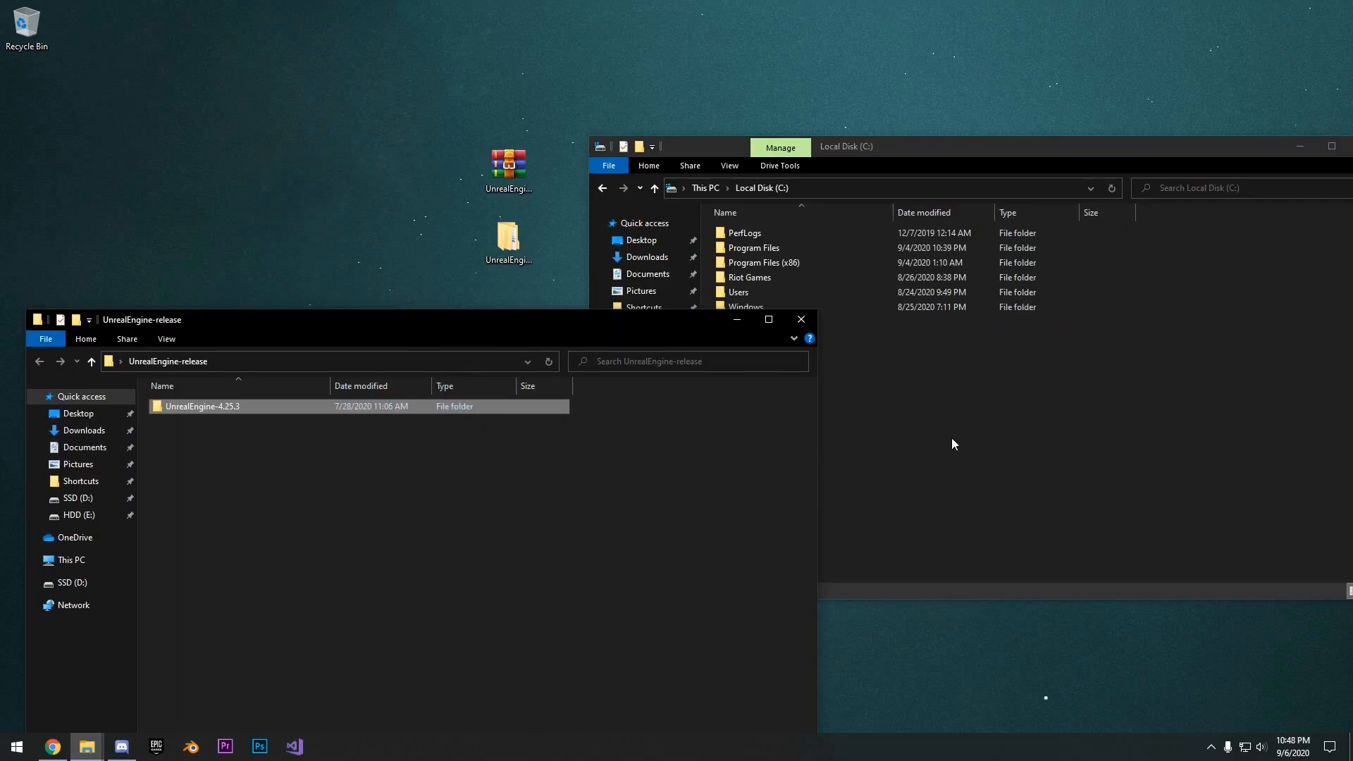
pyautogui.click(935, 437)
pyautogui.moveTo(916, 152); pyautogui.dragTo(860, 149)
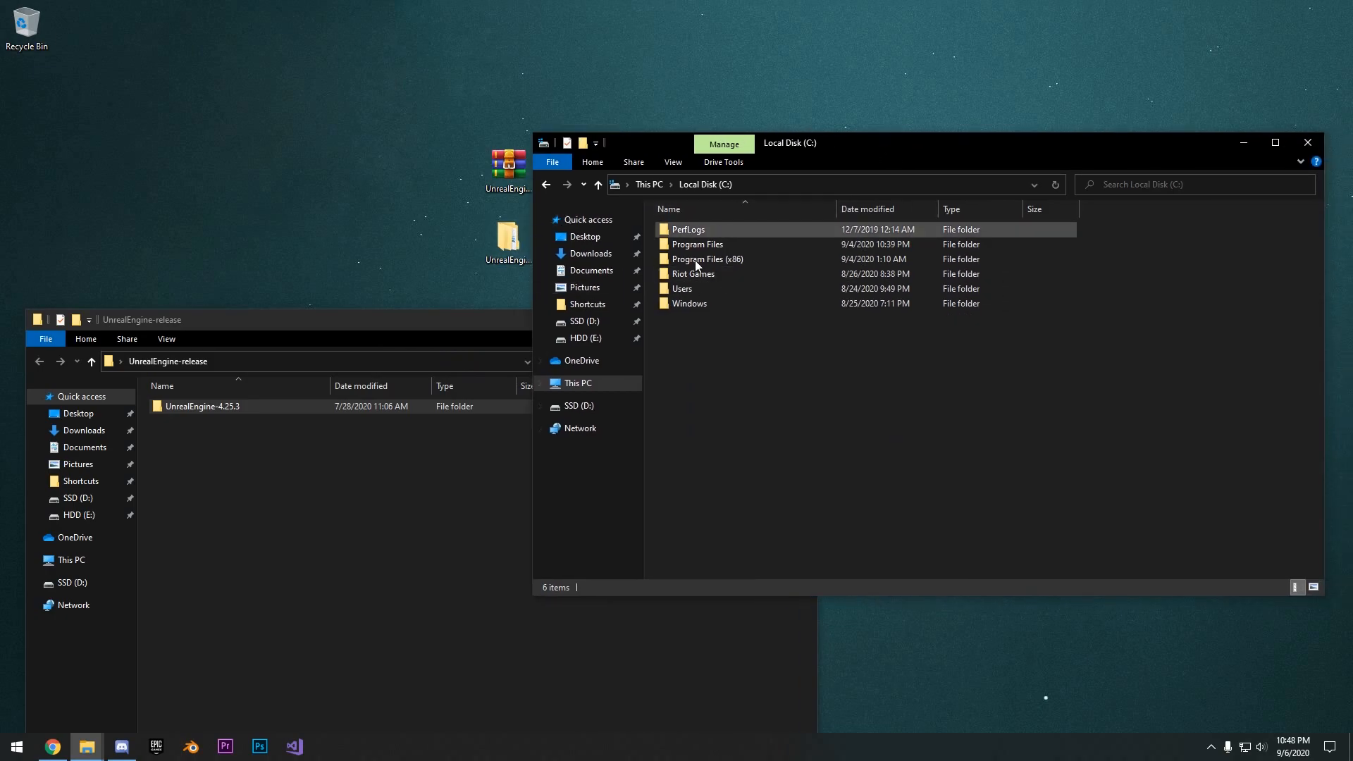
pyautogui.click(584, 320)
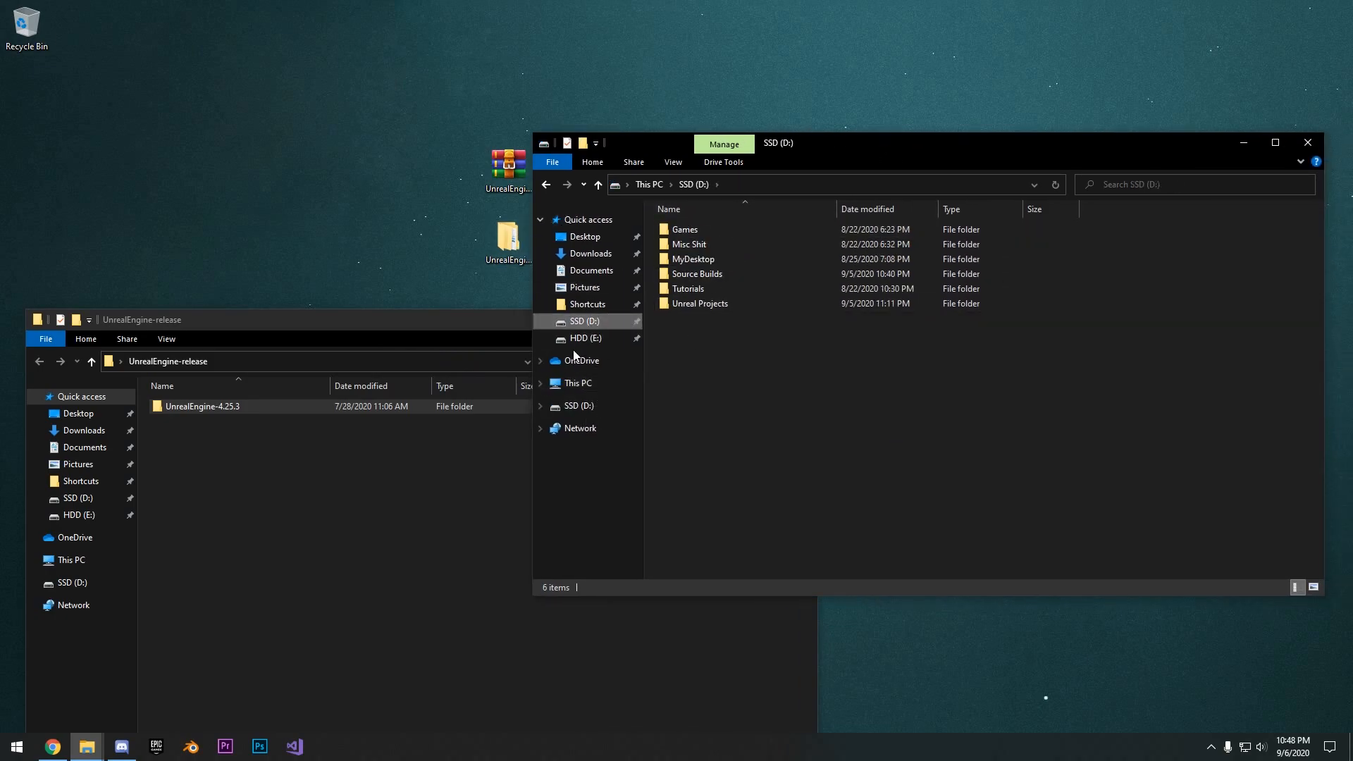
pyautogui.click(577, 383)
pyautogui.doubleClick(729, 383)
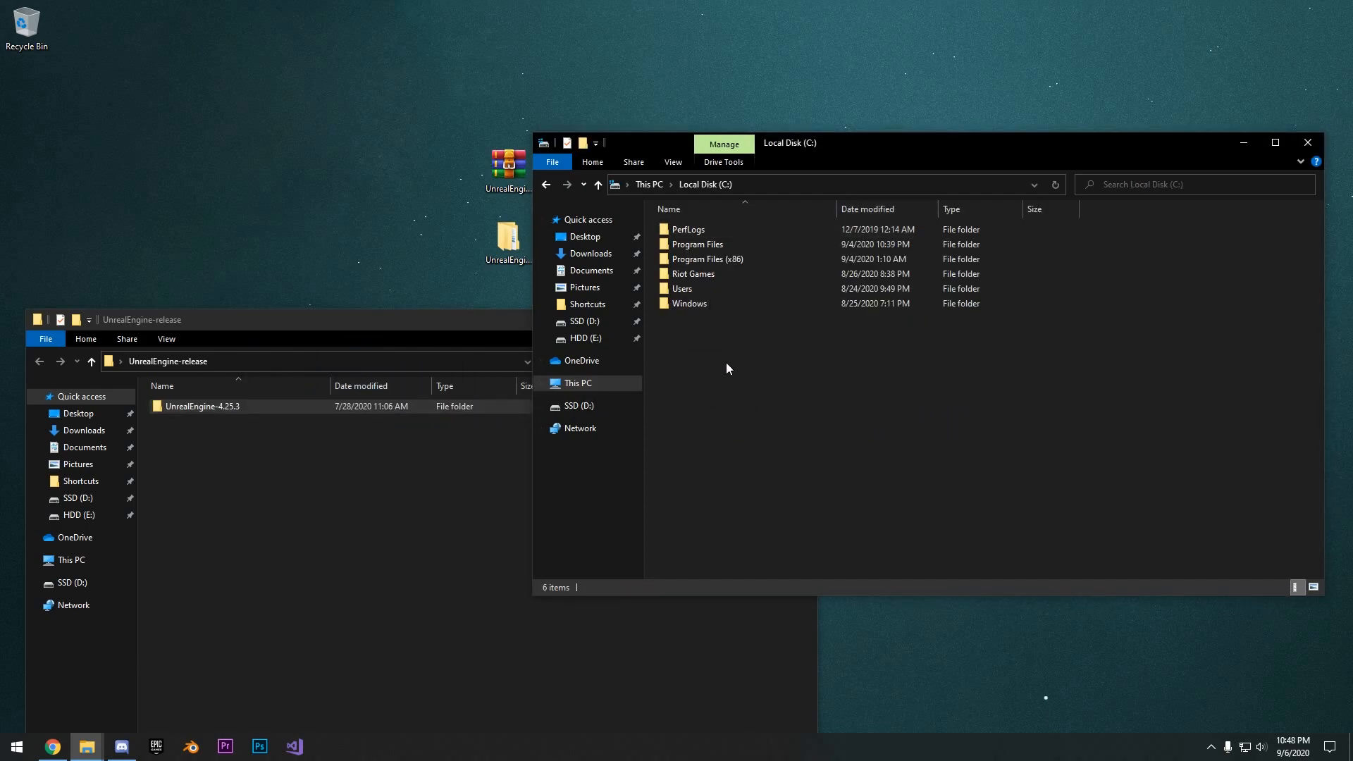
# - Switch back to the UnrealEngine-release window and open the UnrealEngine-4.25.3 folder
pyautogui.moveTo(87, 746)
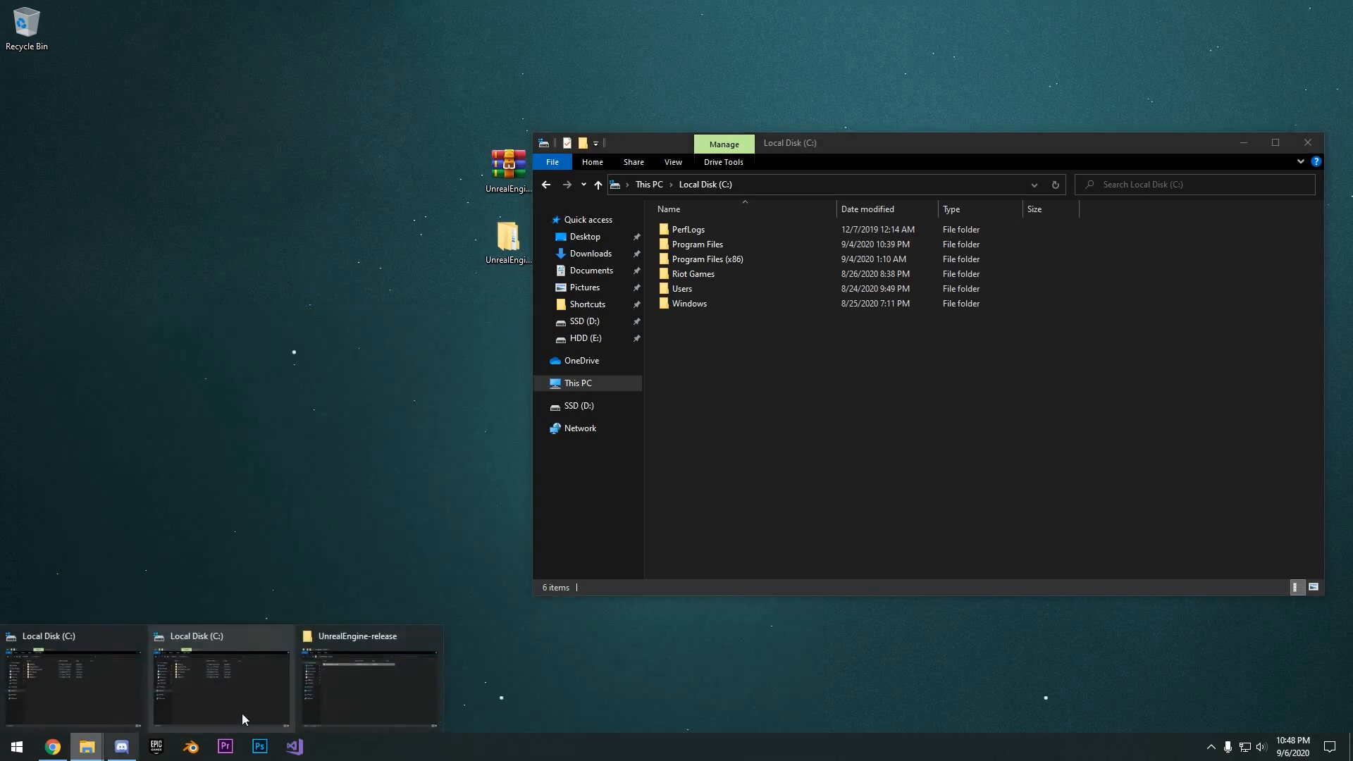
pyautogui.click(367, 688)
pyautogui.moveTo(712, 321); pyautogui.dragTo(800, 414)
pyautogui.click(716, 350)
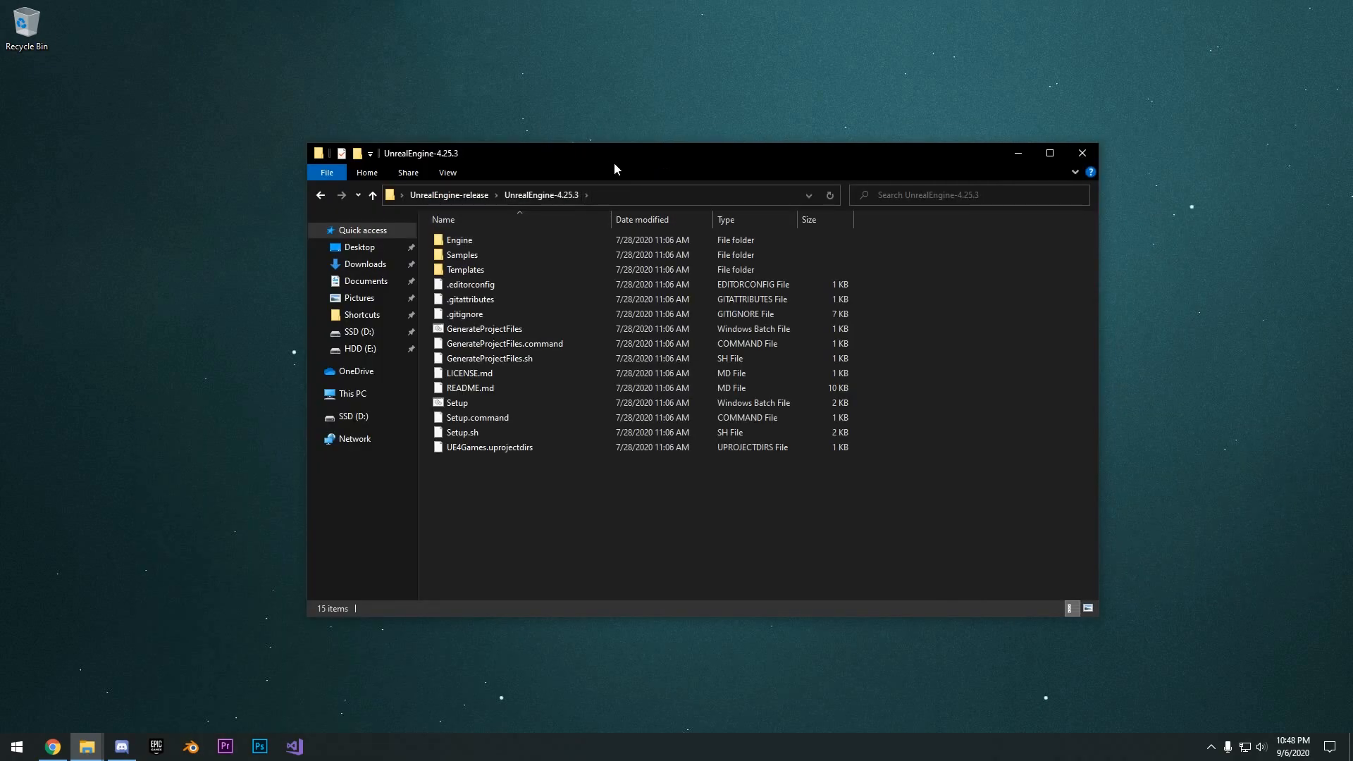
pyautogui.moveTo(620, 161); pyautogui.dragTo(632, 137)
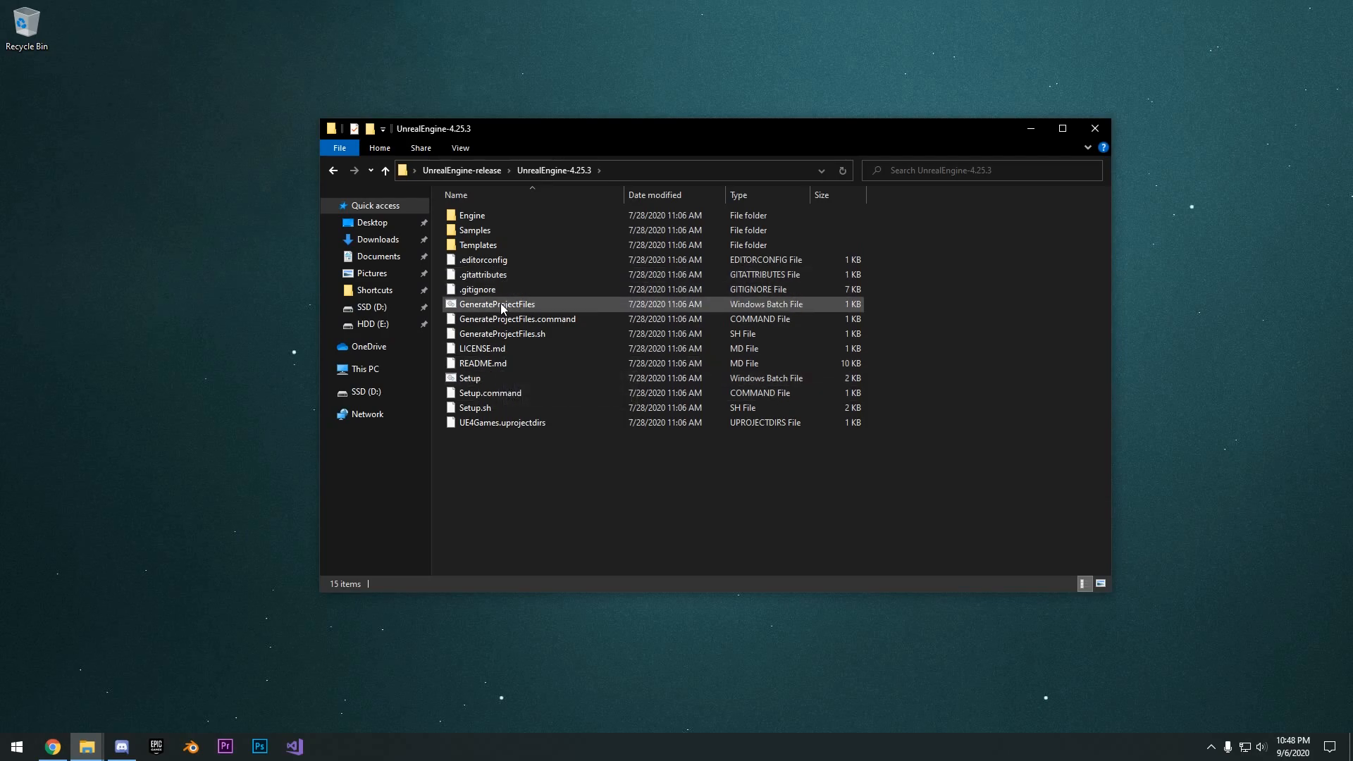
# - Run the Setup Windows batch file in the UnrealEngine-4.25.3 folder
pyautogui.click(506, 382)
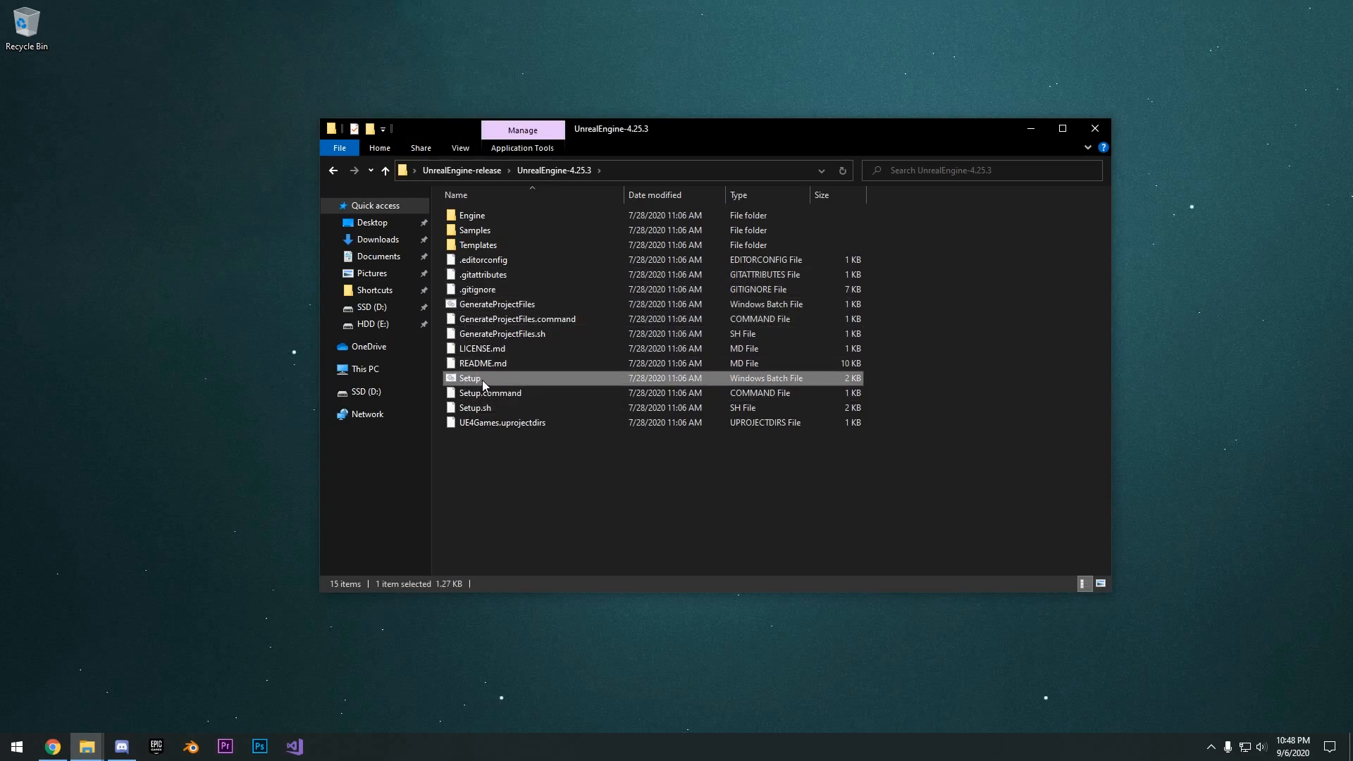
pyautogui.doubleClick(482, 379)
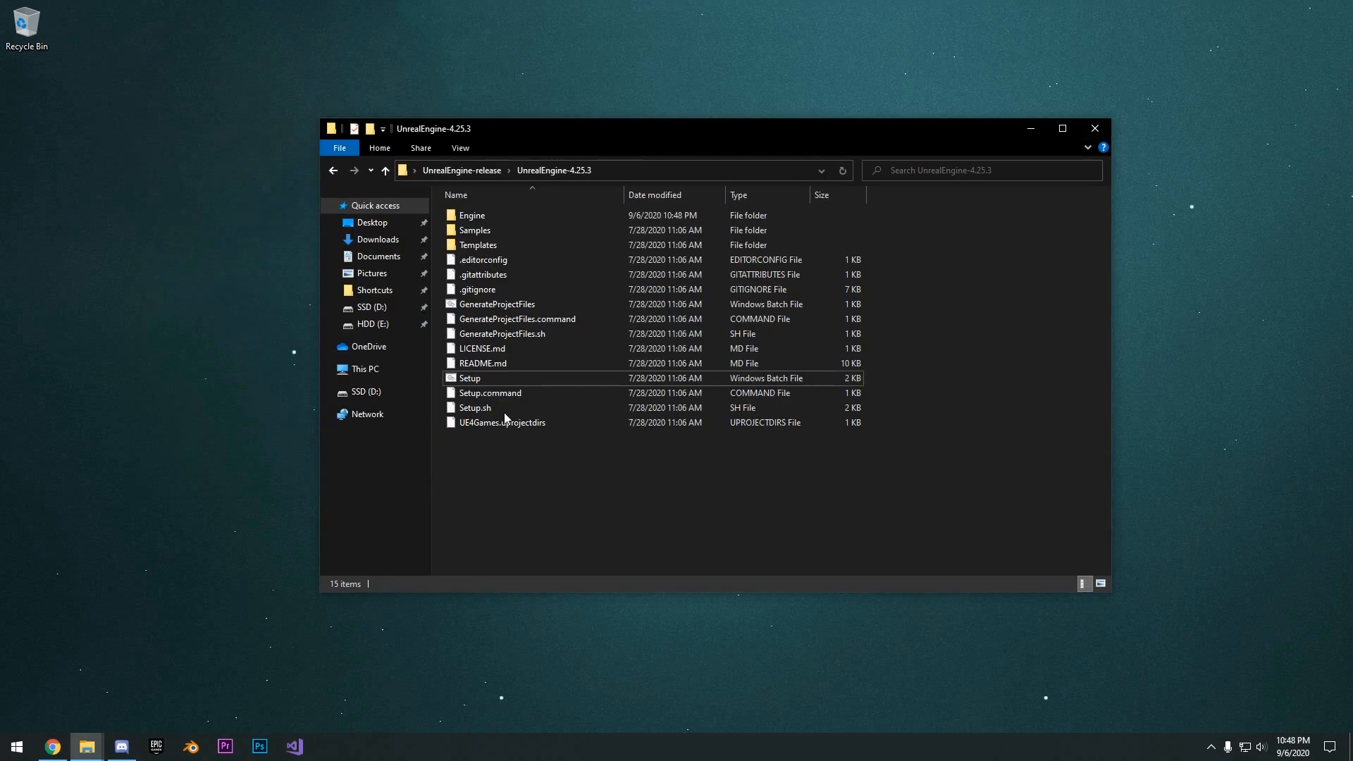
pyautogui.moveTo(624, 130); pyautogui.dragTo(641, 125)
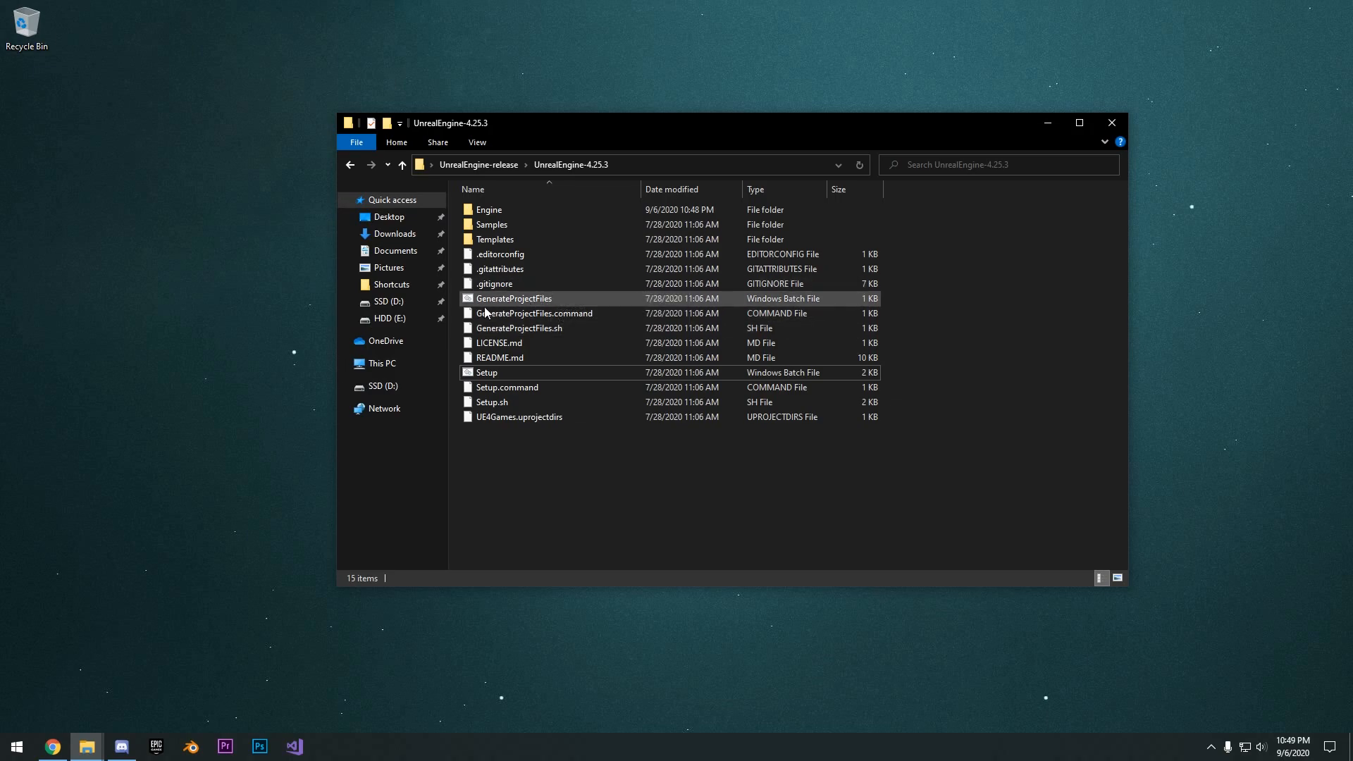
# - Run the GenerateProjectFiles Windows batch file in the UnrealEngine-4.25.3 folder
pyautogui.moveTo(698, 126); pyautogui.dragTo(717, 114)
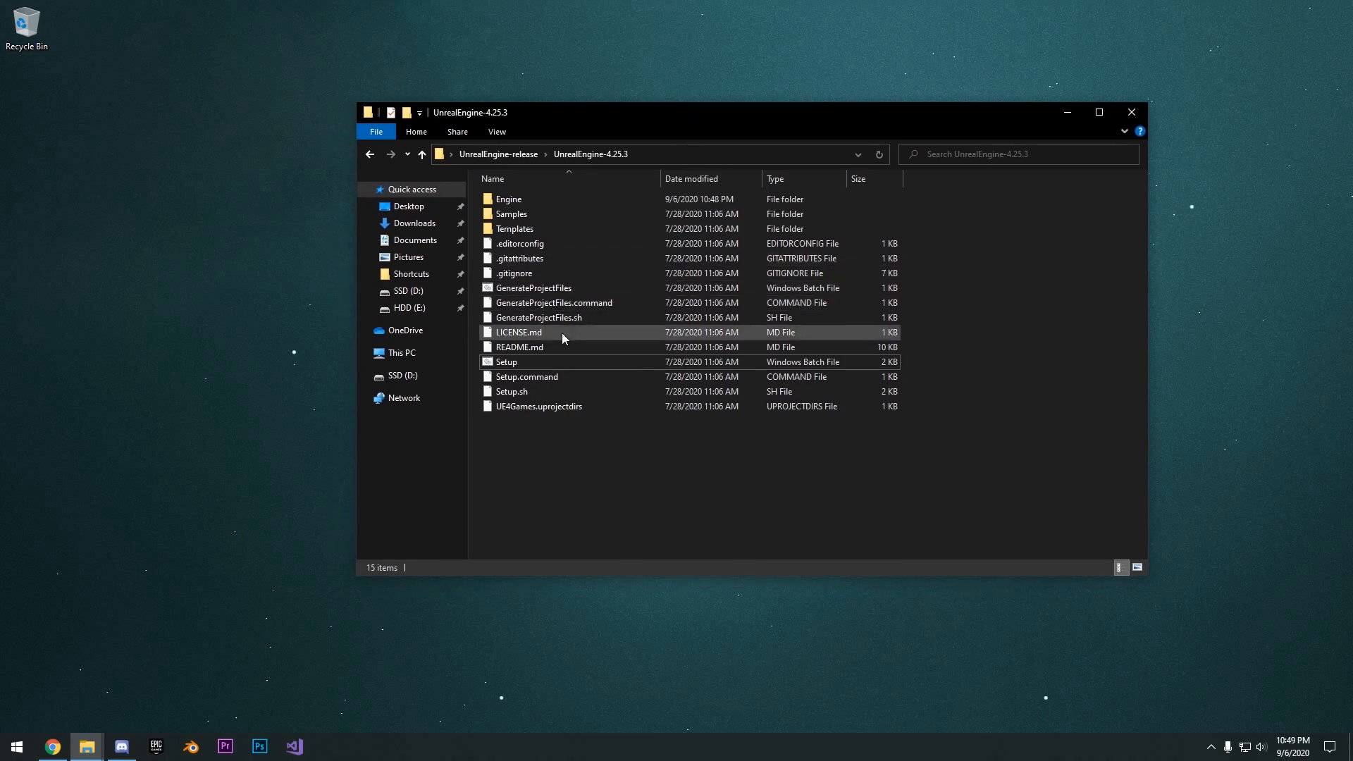
pyautogui.click(532, 362)
pyautogui.doubleClick(548, 289)
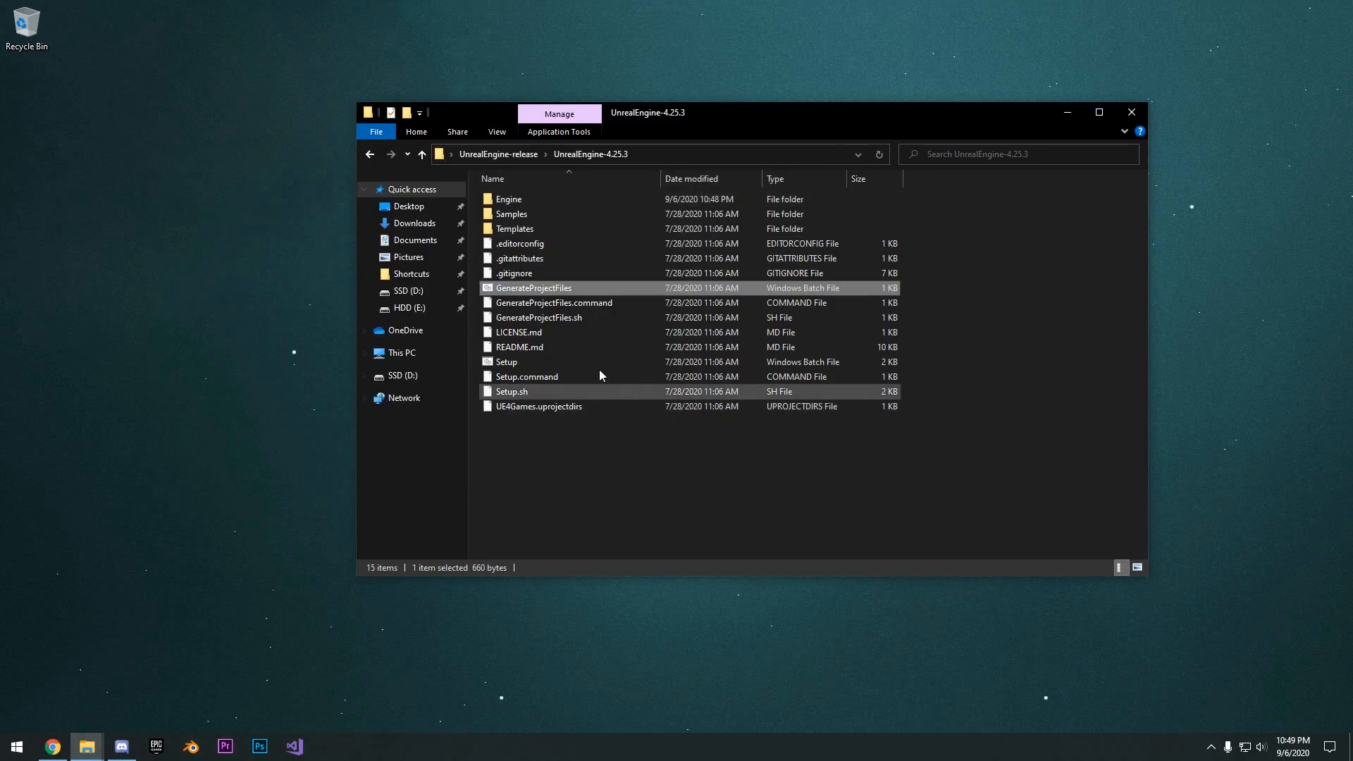
# - Go up to the UnrealEngine-release folder, close its window, and select the extracted folder on the desktop
pyautogui.click(525, 155)
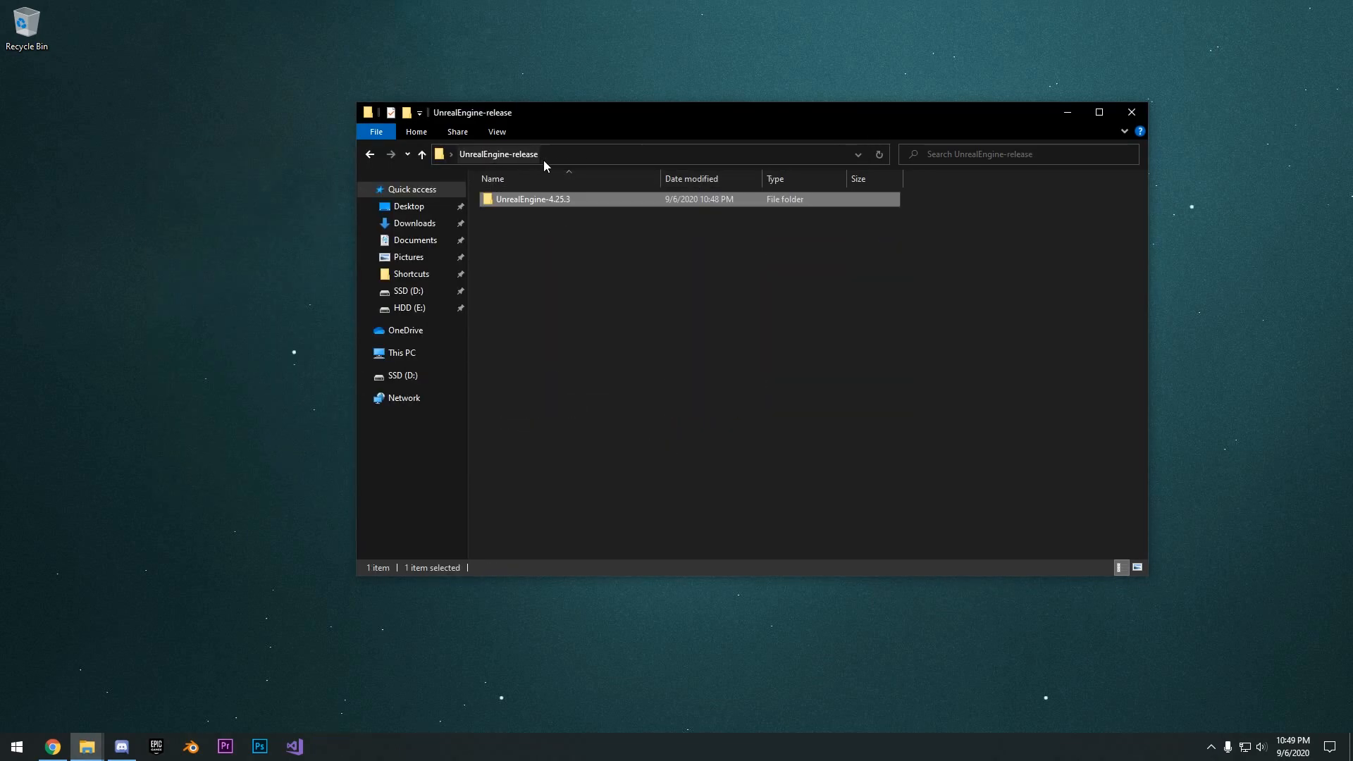
pyautogui.click(1129, 114)
pyautogui.click(508, 238)
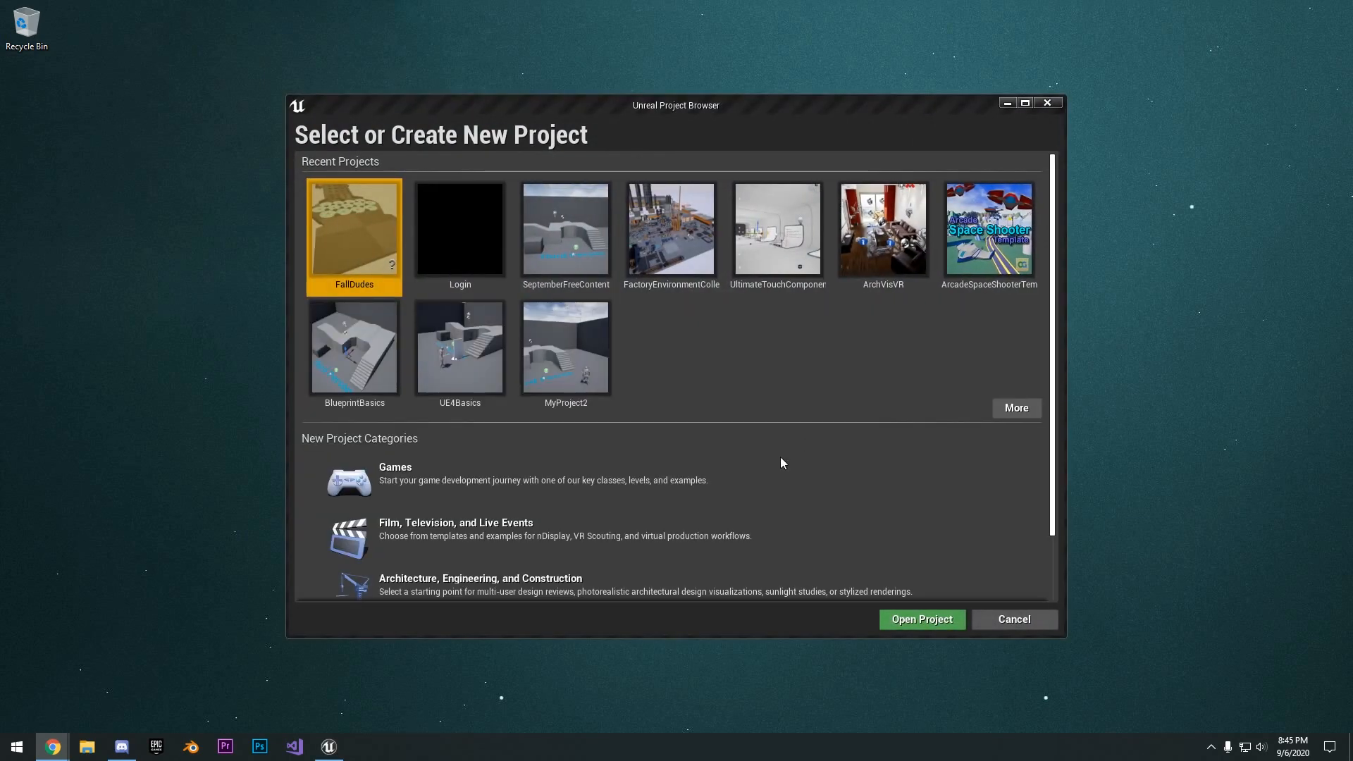
# - Start a new Games project from the Third Person template
pyautogui.click(487, 465)
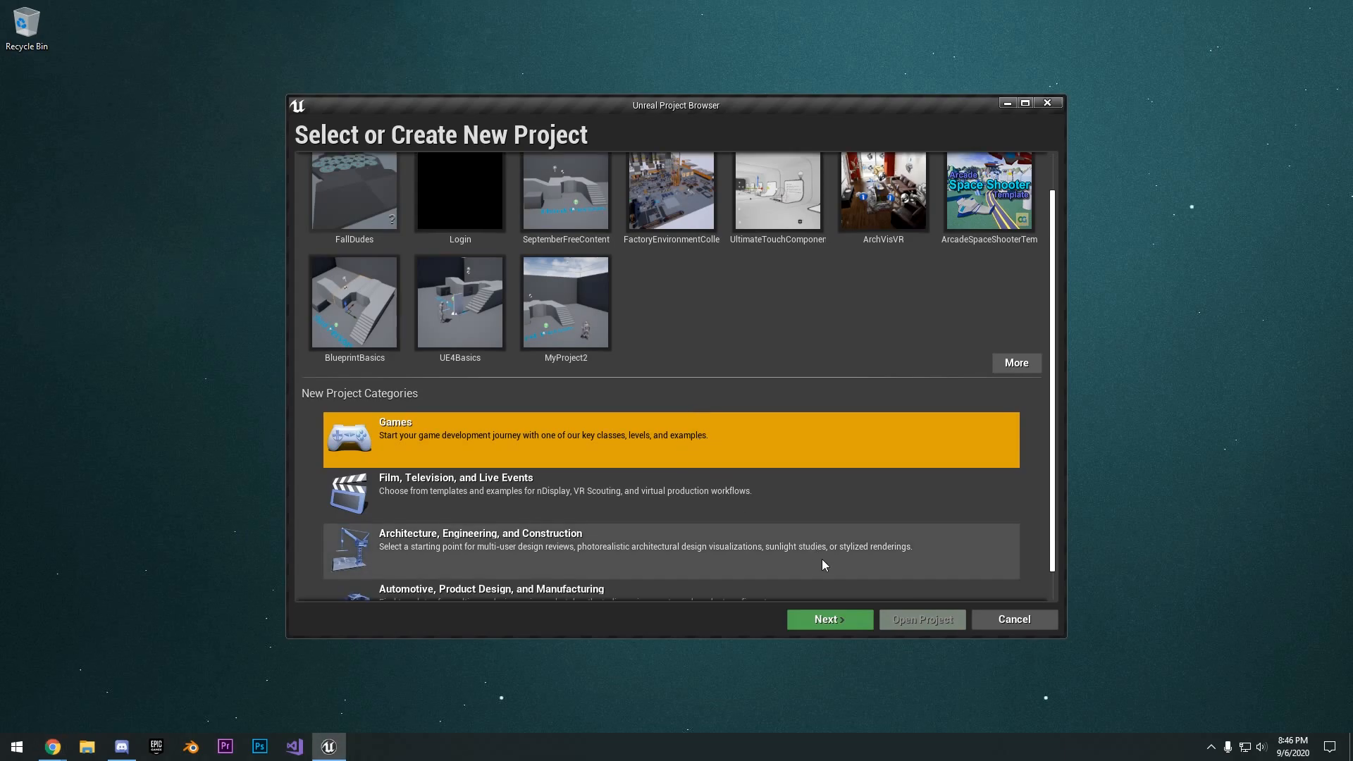
pyautogui.click(822, 622)
pyautogui.click(589, 214)
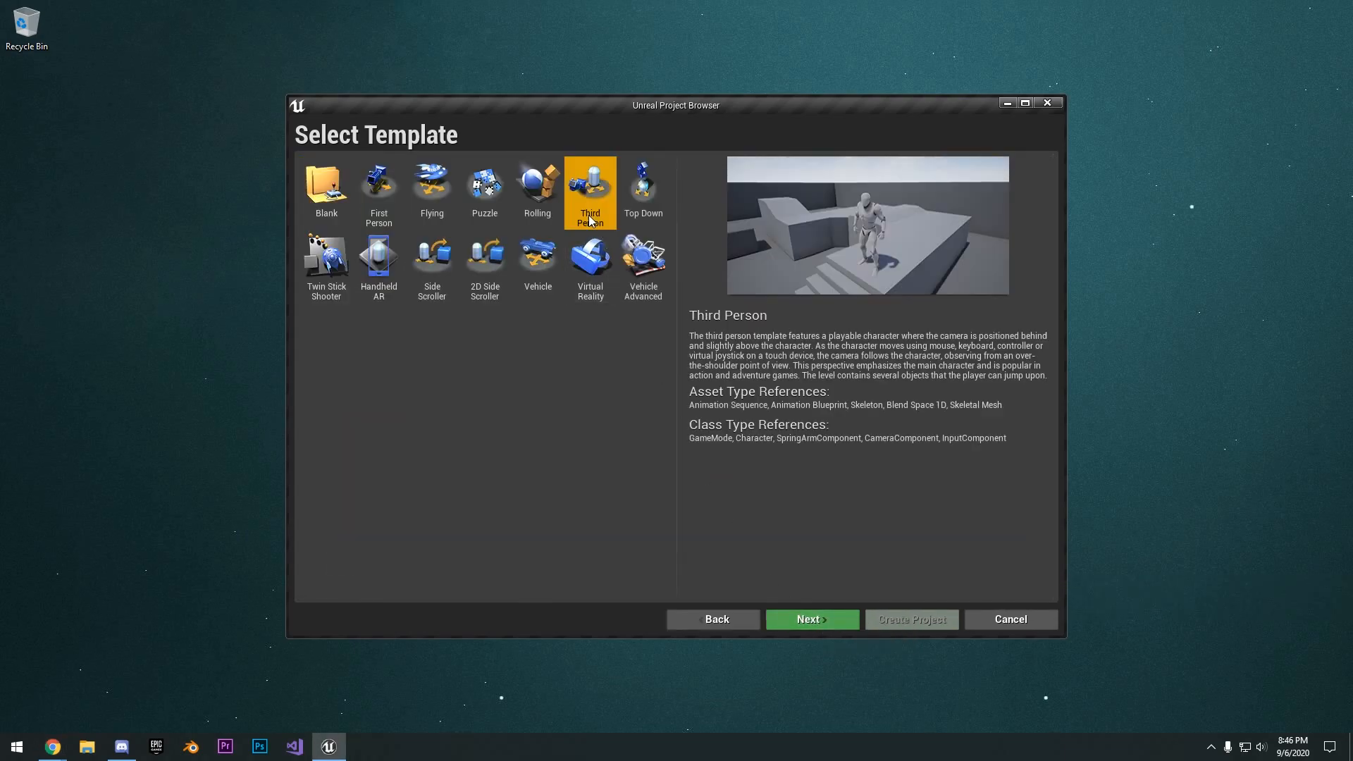
pyautogui.click(789, 620)
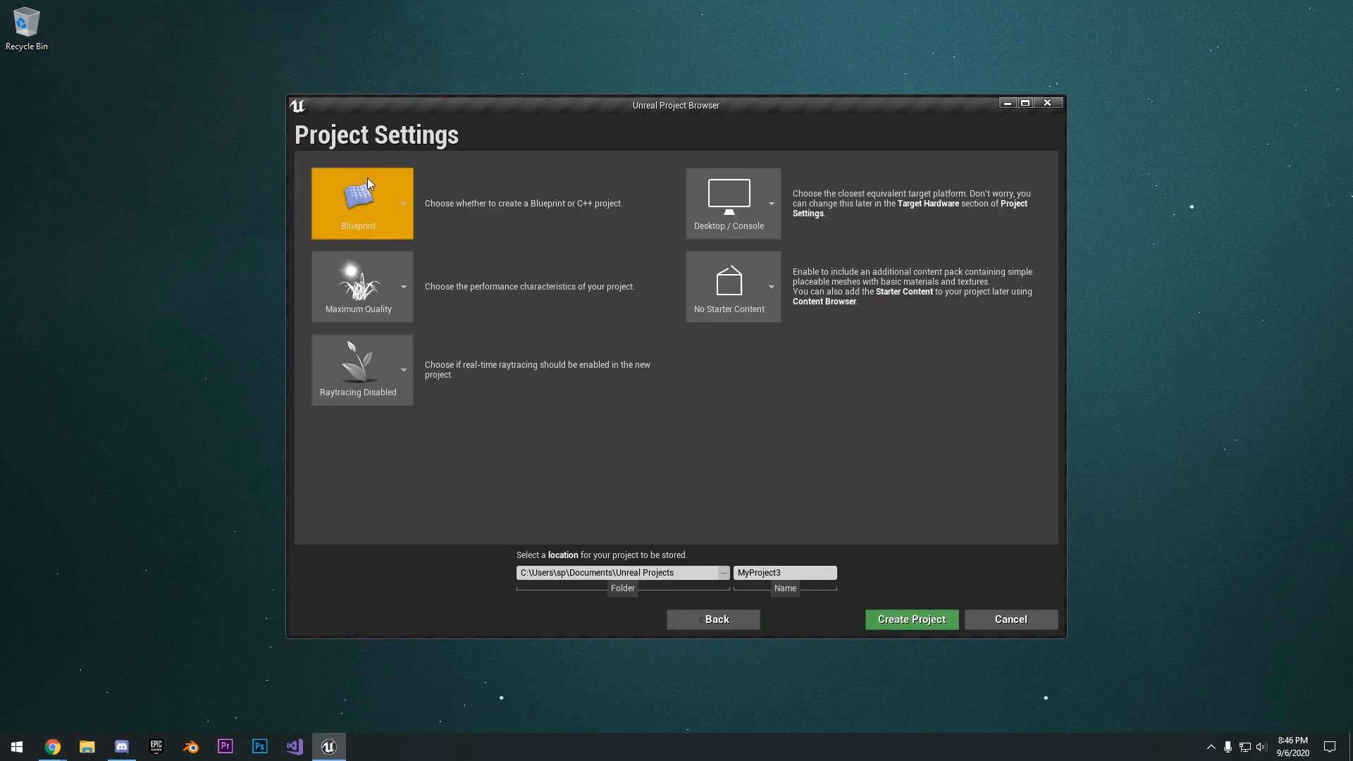
# - Name the project MyAWSGame and create it as a Blueprint project without starter content
pyautogui.moveTo(807, 574); pyautogui.dragTo(701, 574)
pyautogui.write('MY')
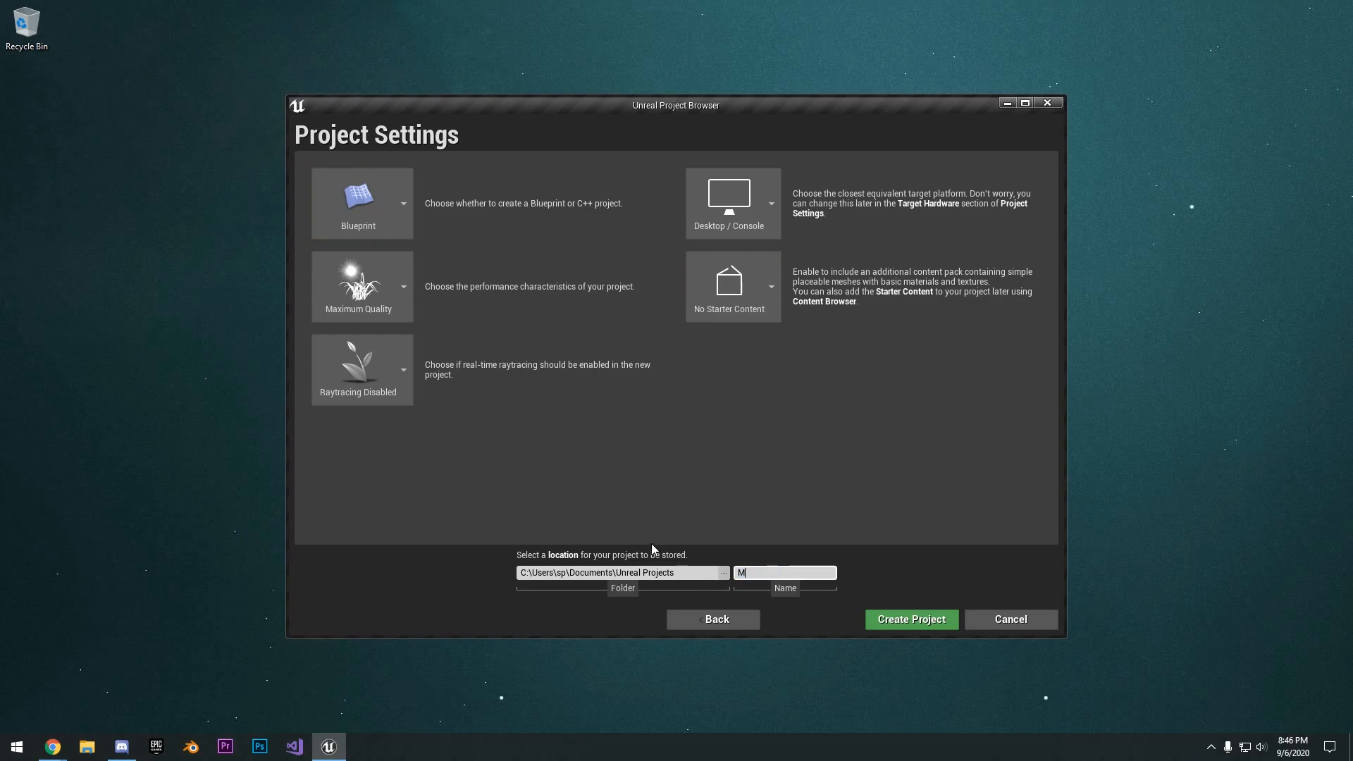
pyautogui.press('BackSpace')
pyautogui.write('yAWSGame')
pyautogui.click(909, 618)
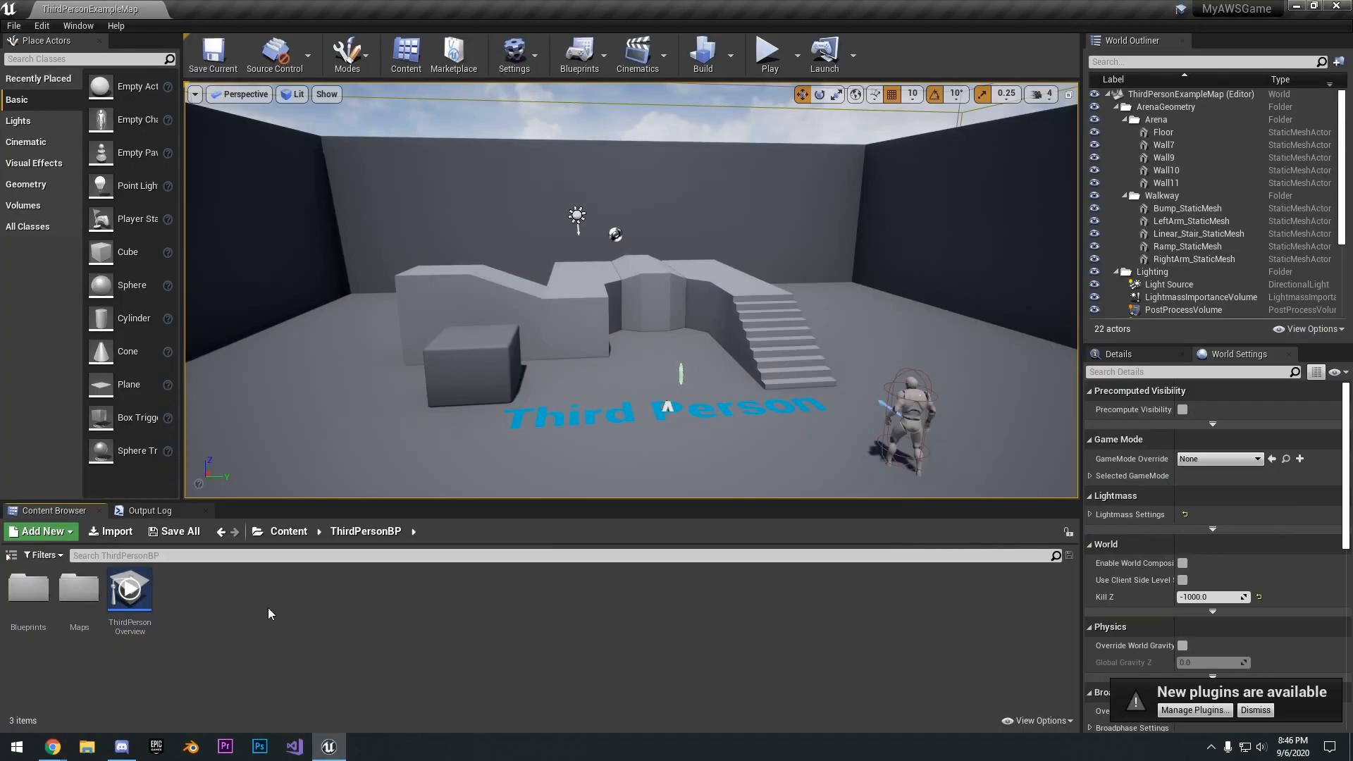
# - Add a C++ class with no parent class to the project, keeping the default class settings
pyautogui.rightClick(269, 613)
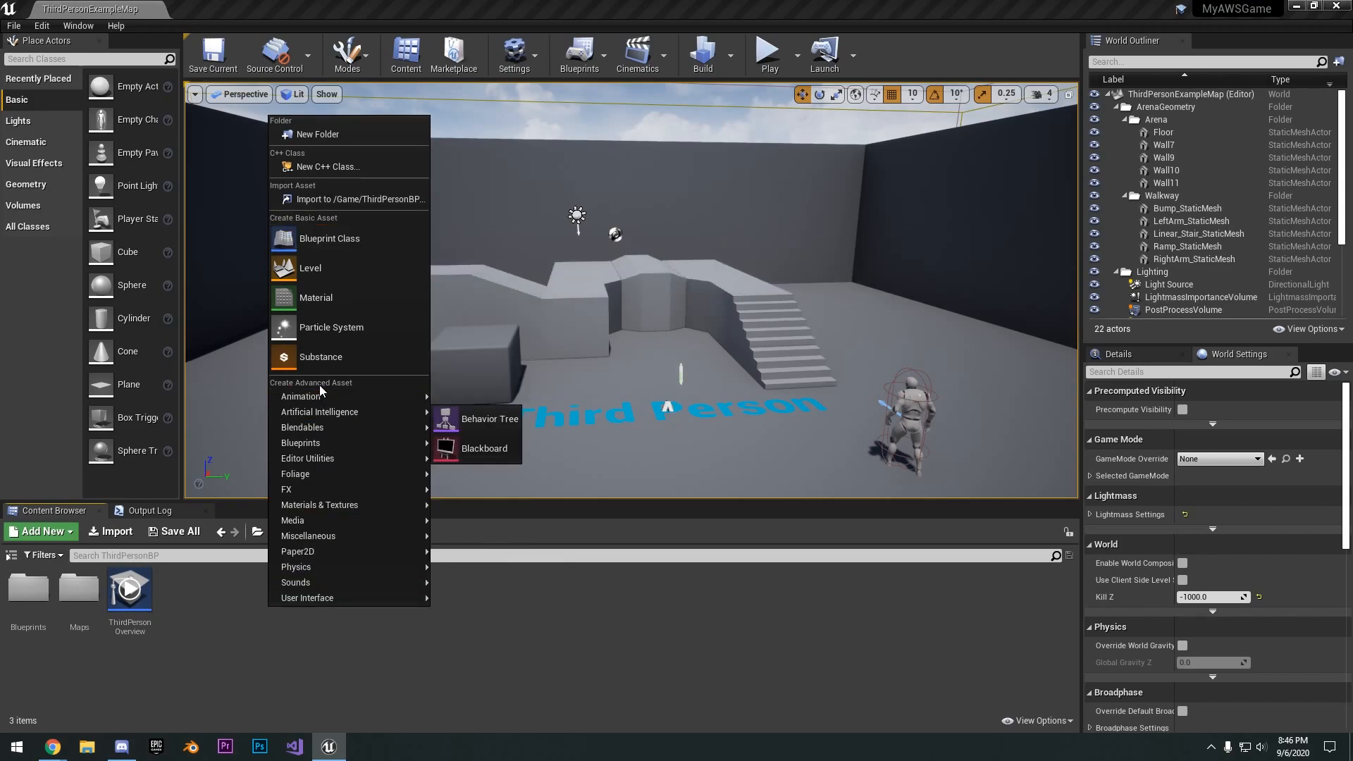
pyautogui.click(328, 166)
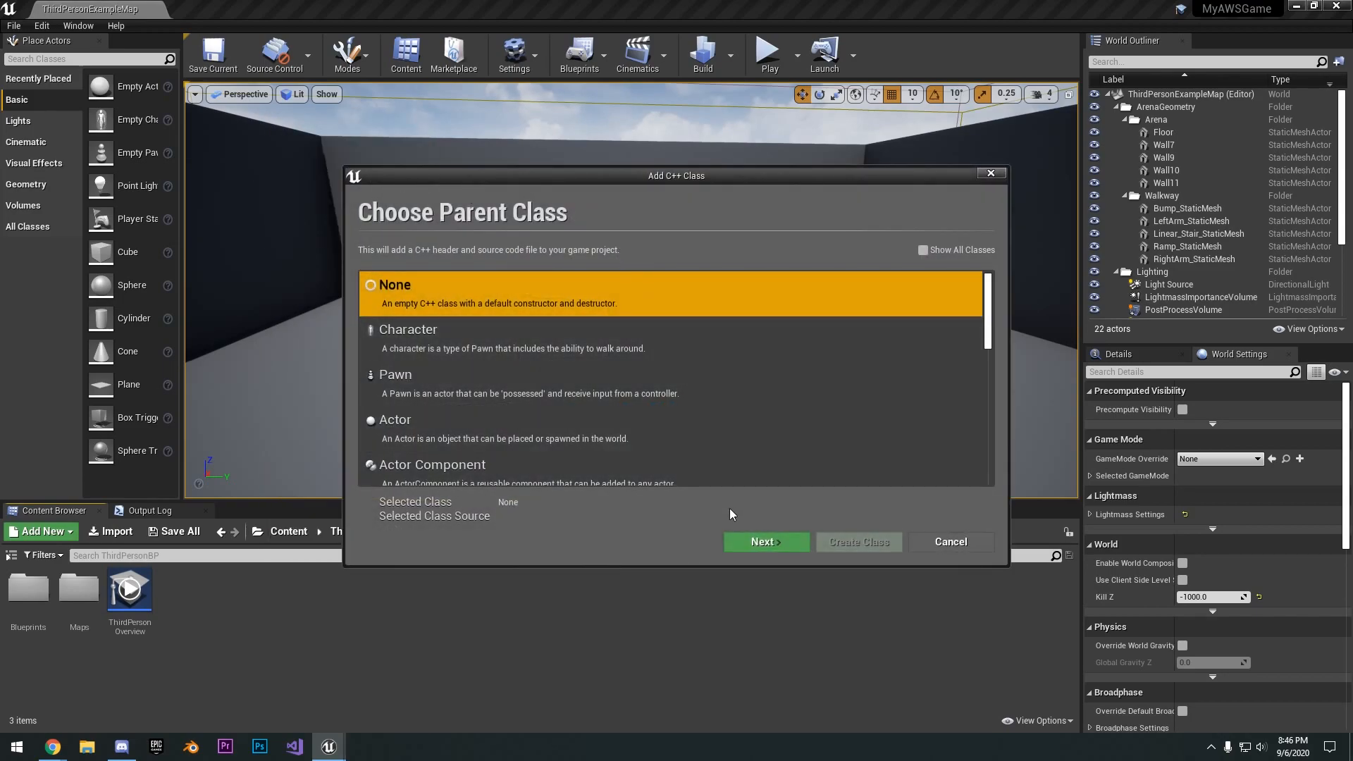
pyautogui.click(765, 541)
pyautogui.click(859, 542)
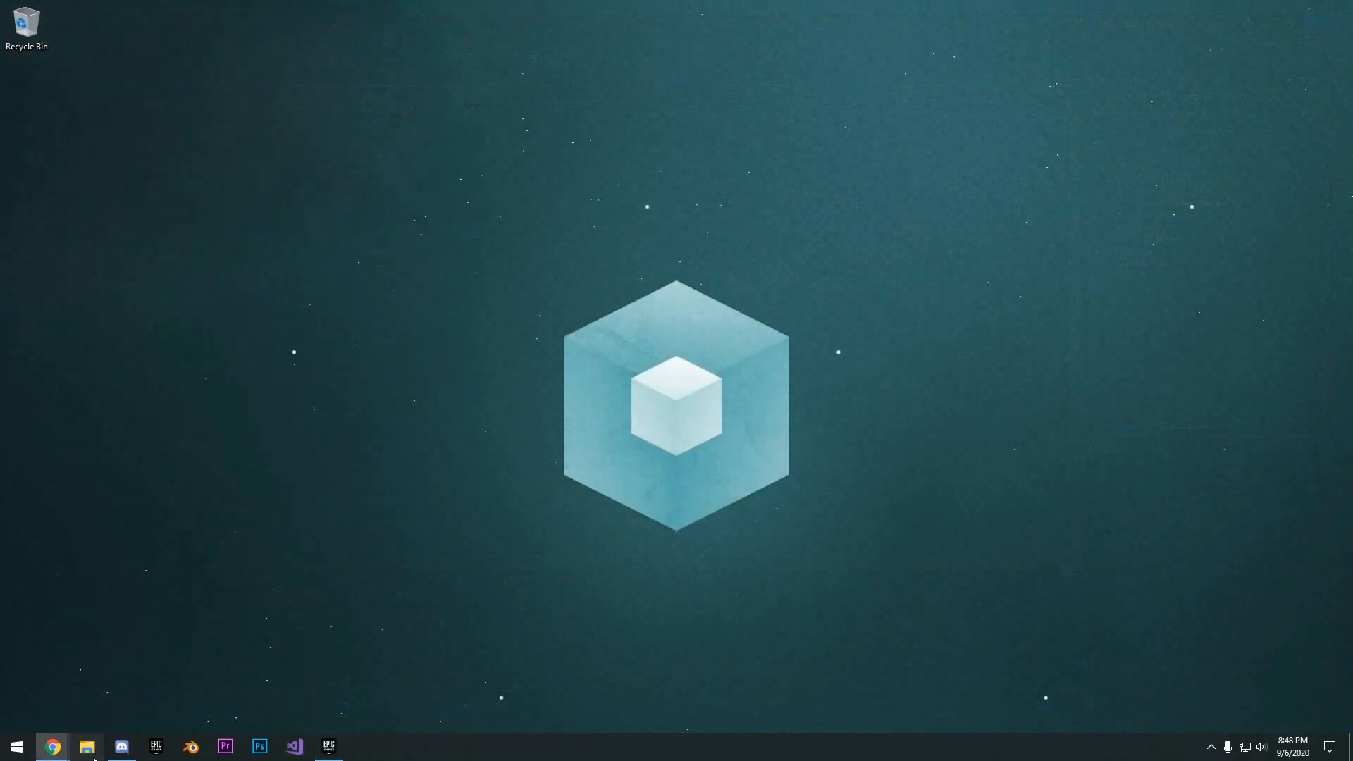
# - Open the MyAWSGame project's Source folder from Documents > Unreal Projects in File Explorer
pyautogui.click(88, 747)
pyautogui.moveTo(616, 205); pyautogui.dragTo(612, 92)
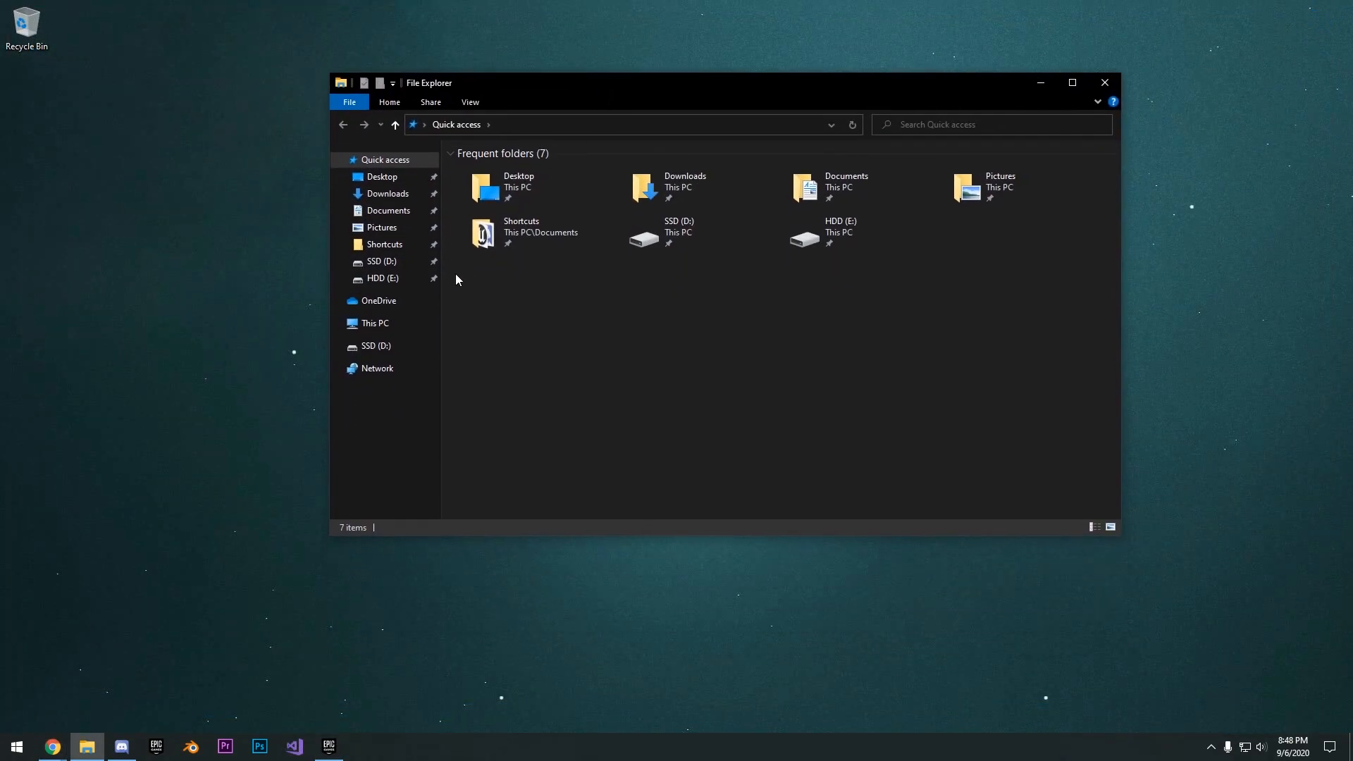
pyautogui.click(387, 348)
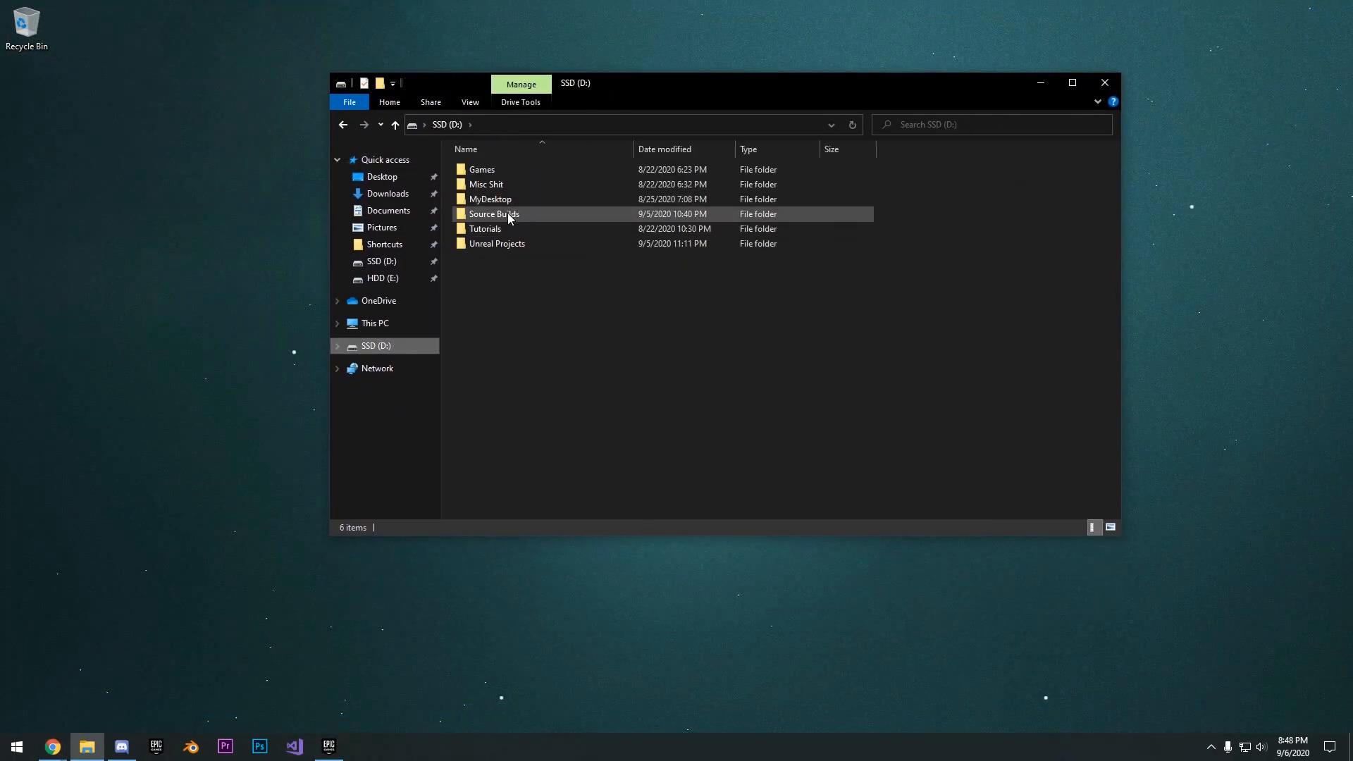
pyautogui.click(507, 214)
pyautogui.click(404, 215)
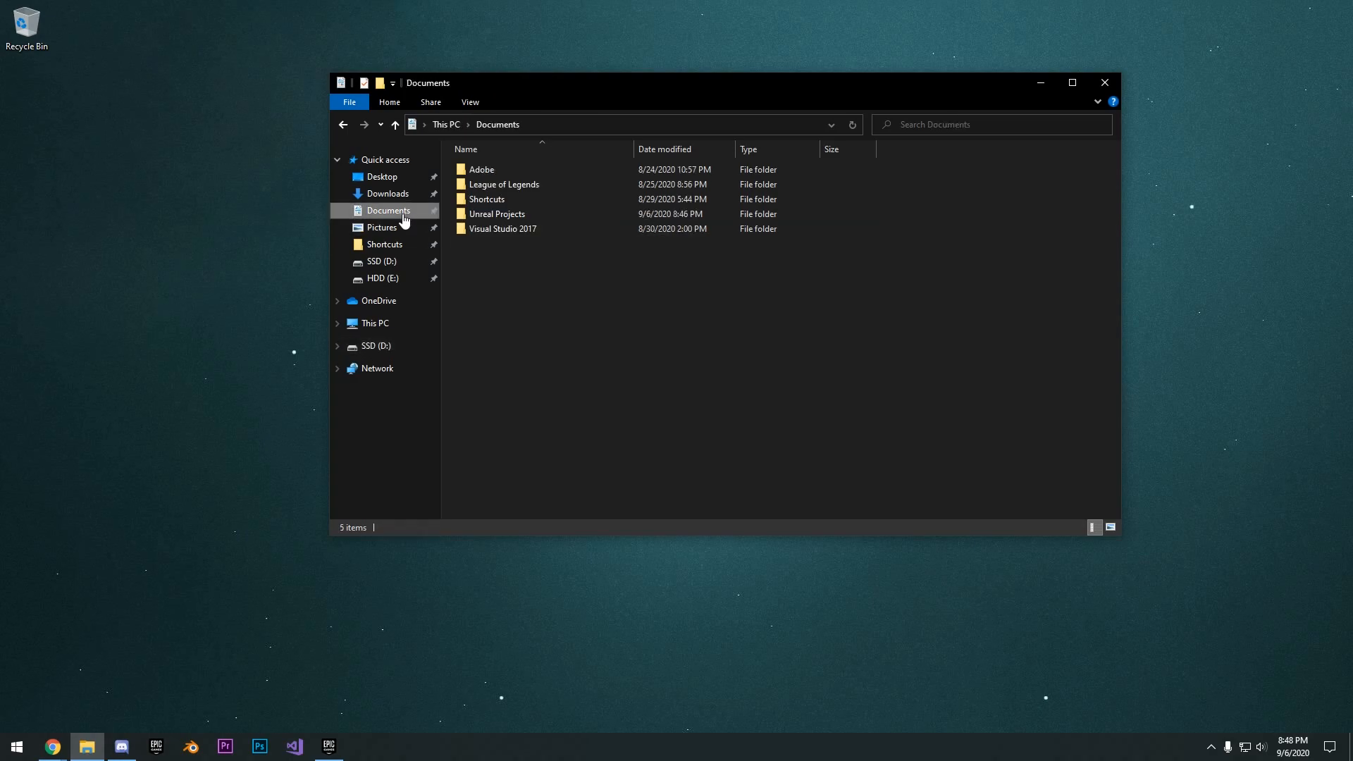
pyautogui.doubleClick(501, 213)
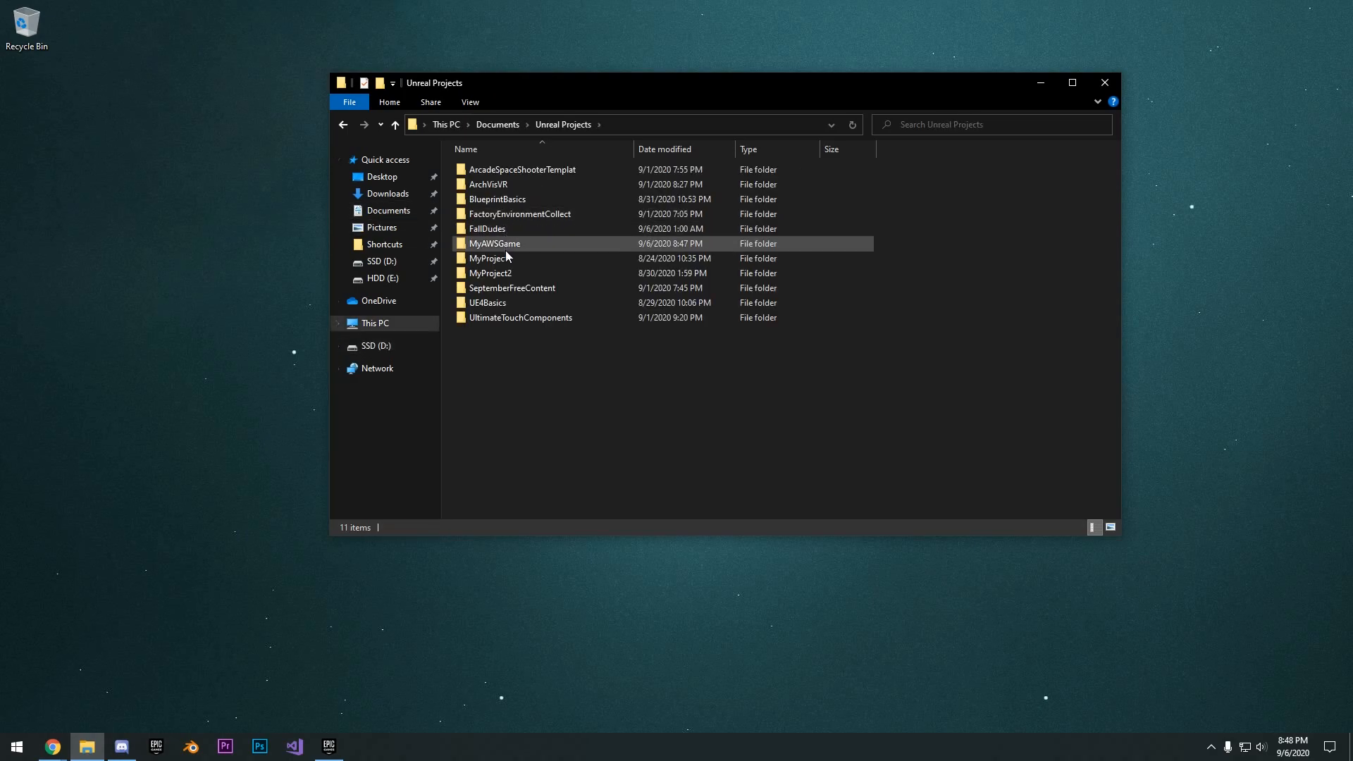
pyautogui.doubleClick(506, 244)
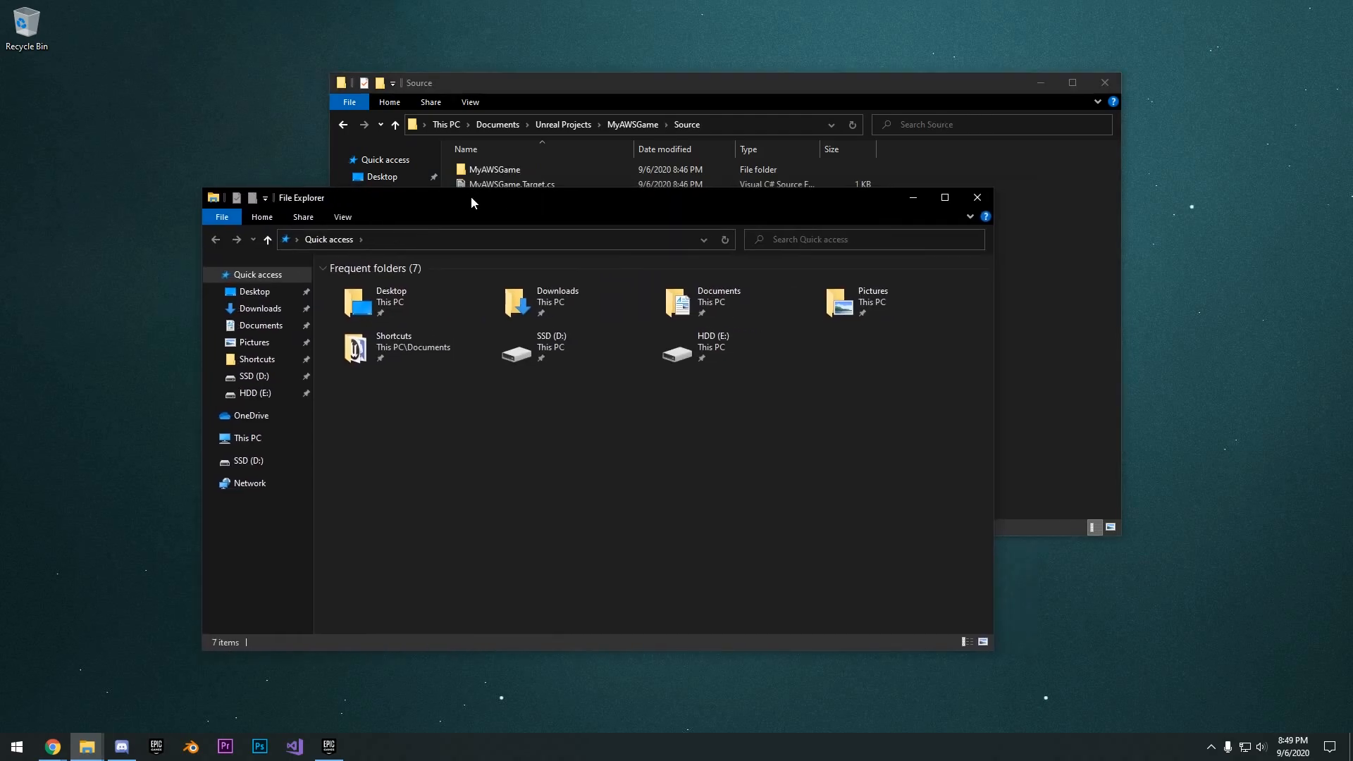
pyautogui.moveTo(470, 196); pyautogui.dragTo(412, 192)
pyautogui.moveTo(595, 90); pyautogui.dragTo(717, 103)
# - In a second File Explorer window, open D:\Source Builds\UnrealEngine-4.25.3\Engine\Source
pyautogui.click(361, 192)
pyautogui.moveTo(361, 193); pyautogui.dragTo(318, 136)
pyautogui.click(162, 404)
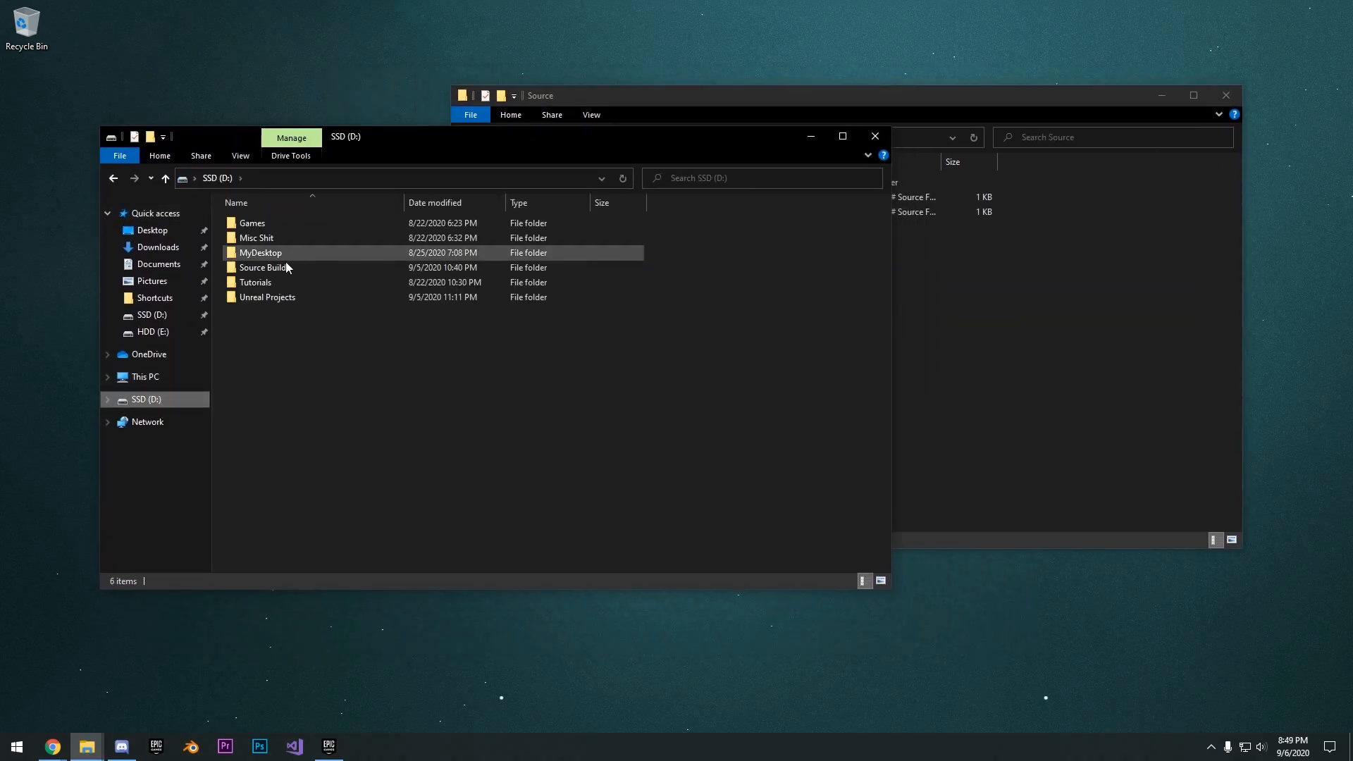
pyautogui.doubleClick(280, 272)
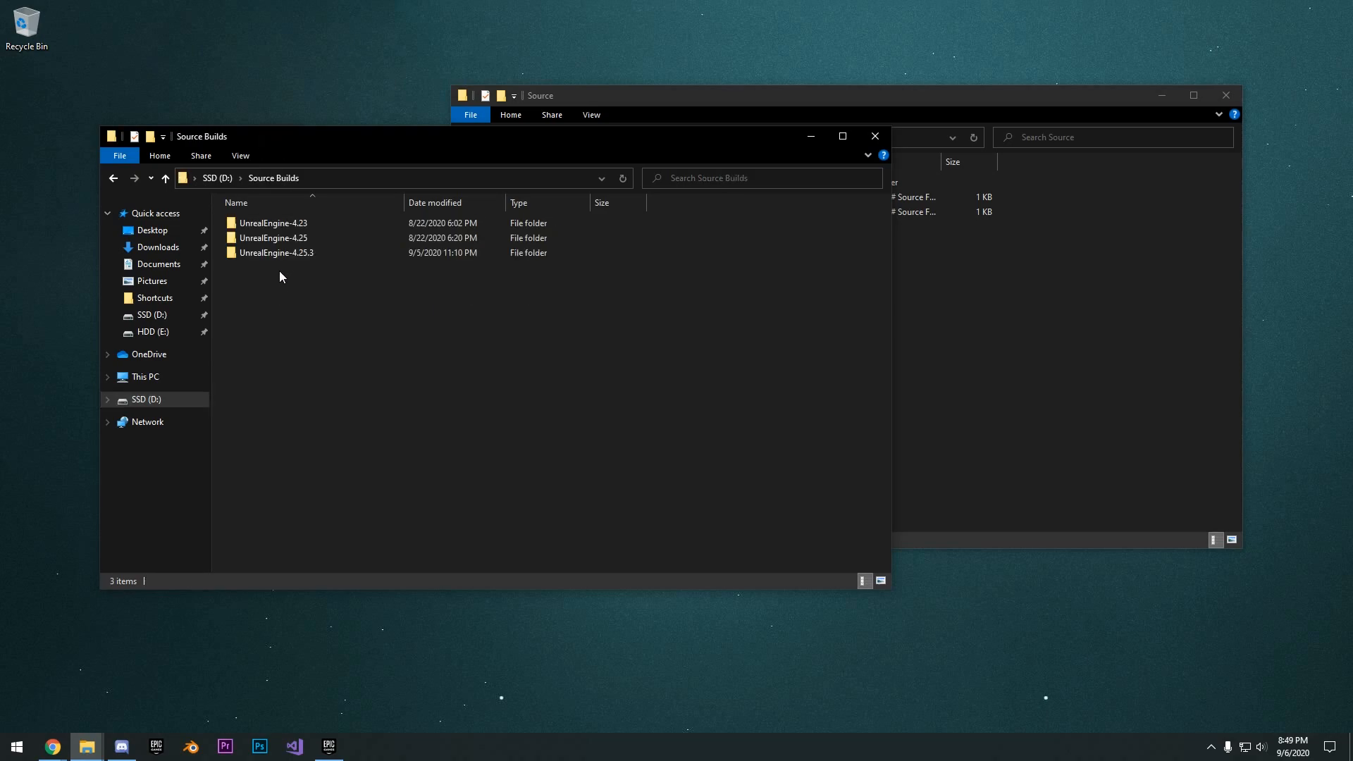
pyautogui.doubleClick(299, 252)
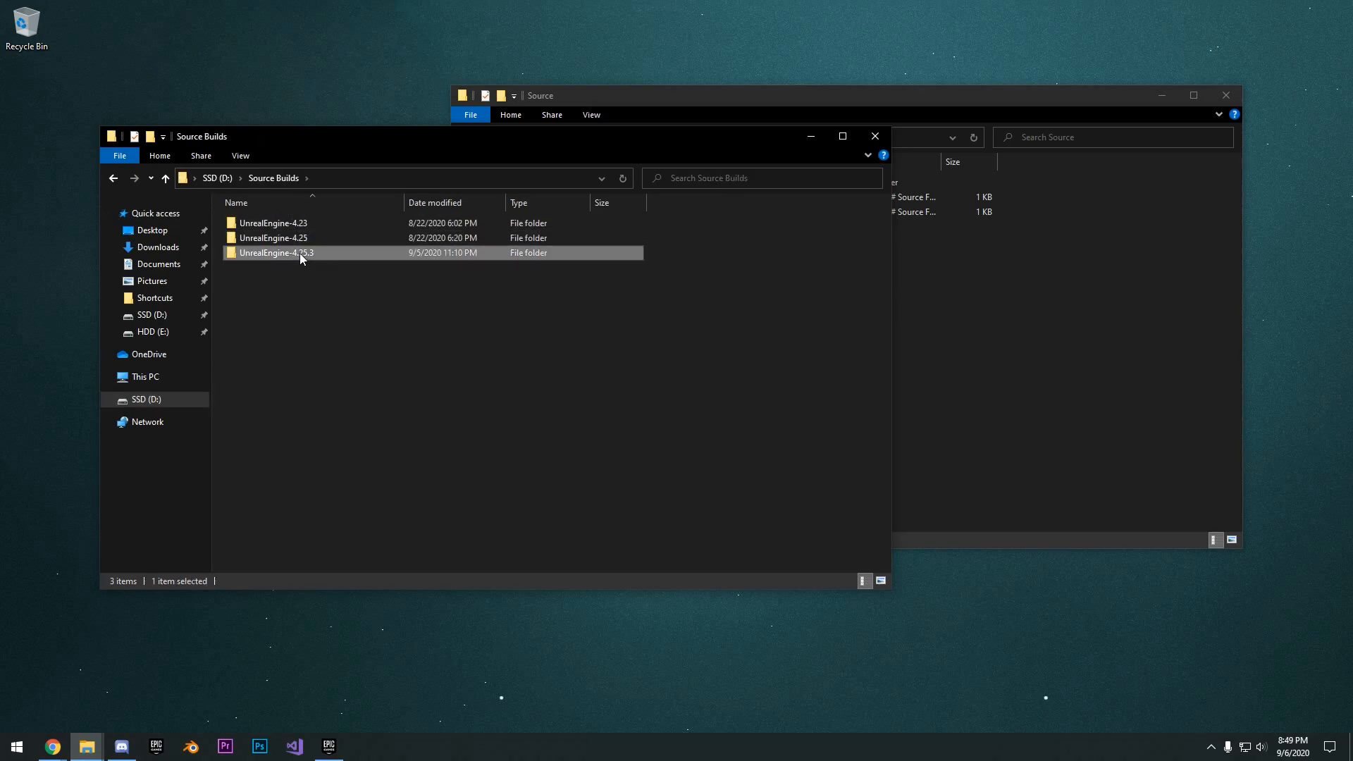
pyautogui.doubleClick(266, 239)
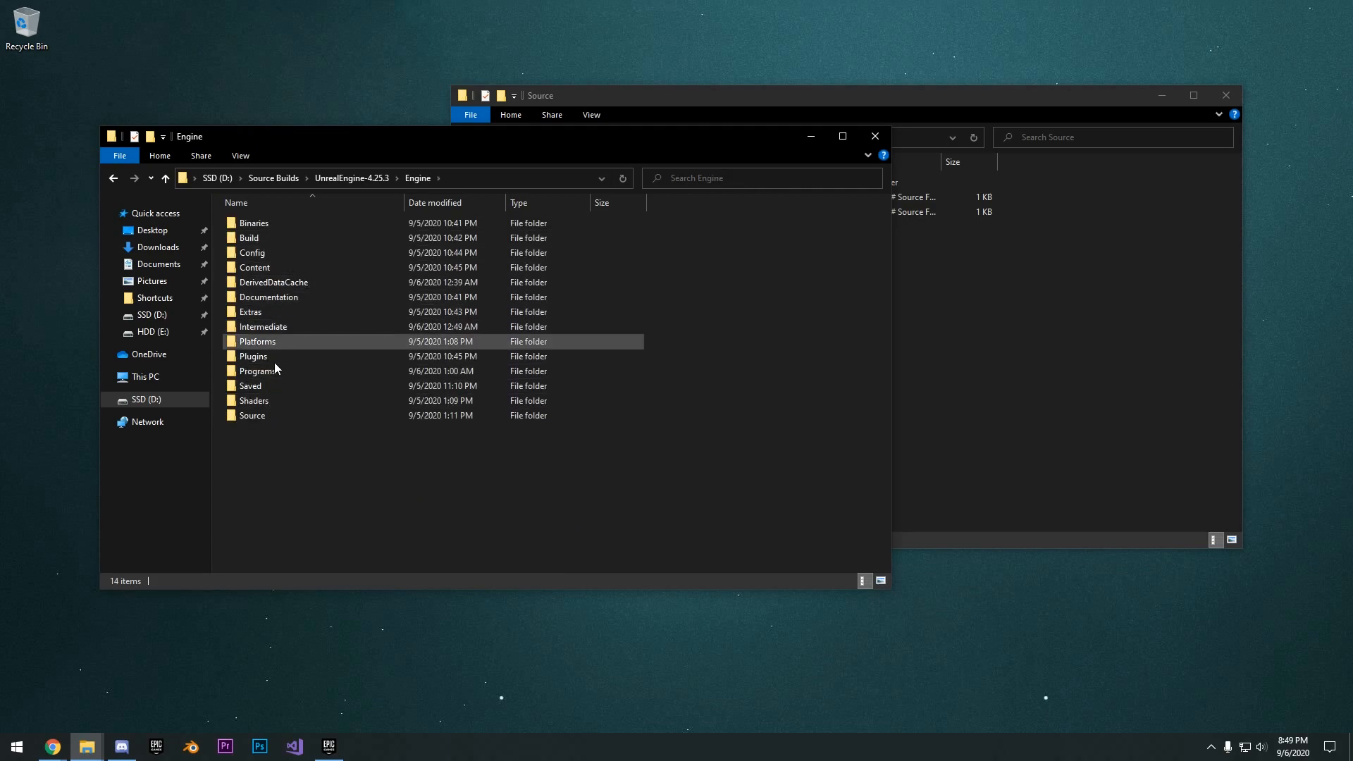
pyautogui.doubleClick(271, 415)
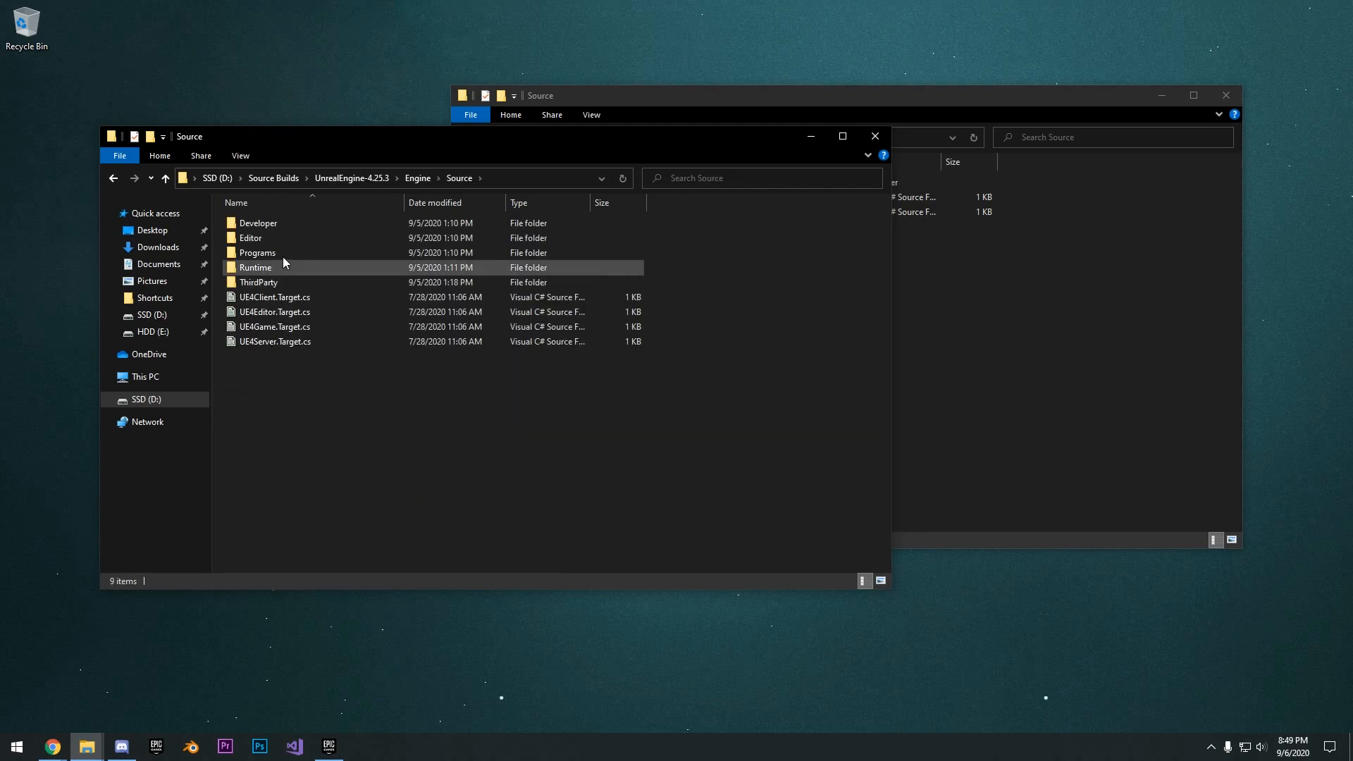
# - Copy UE4Server.Target.cs into the MyAWSGame Source folder and close the engine source window
pyautogui.click(282, 345)
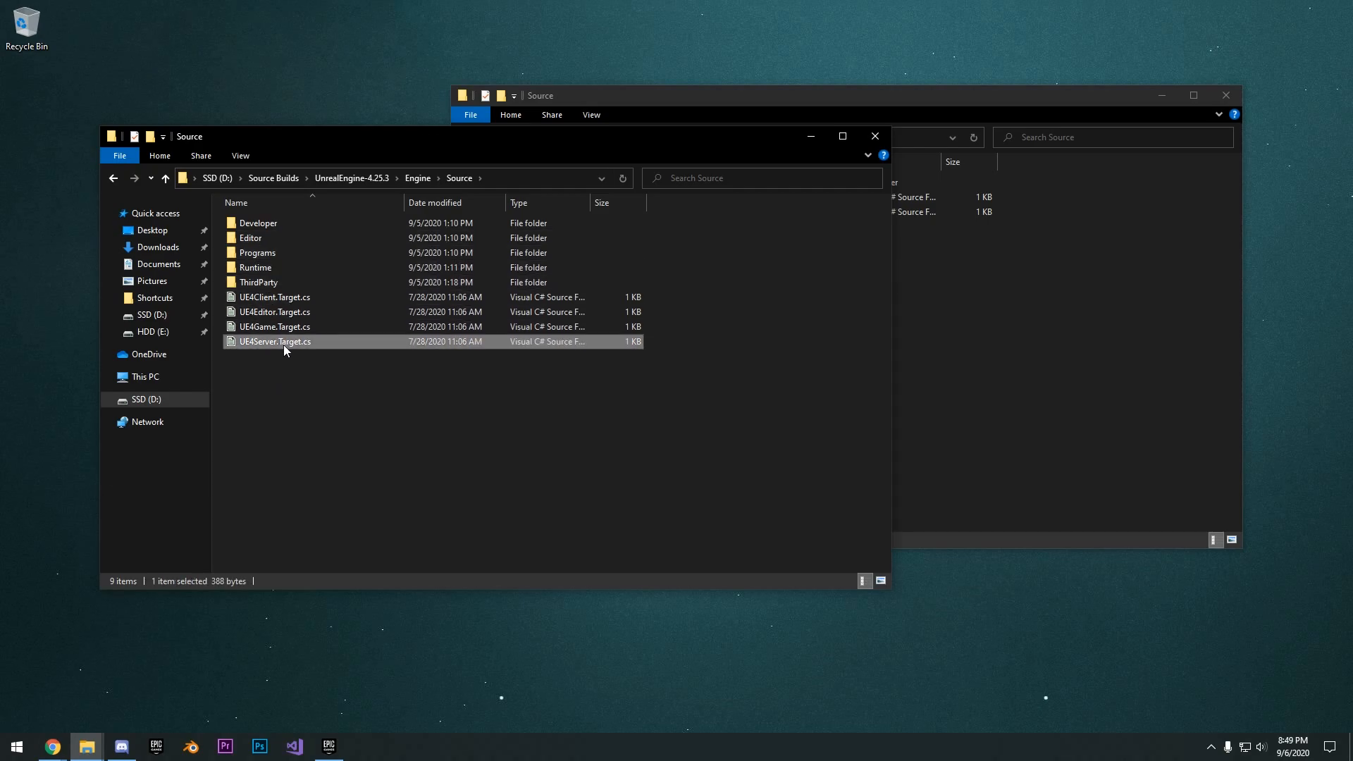
pyautogui.click(940, 331)
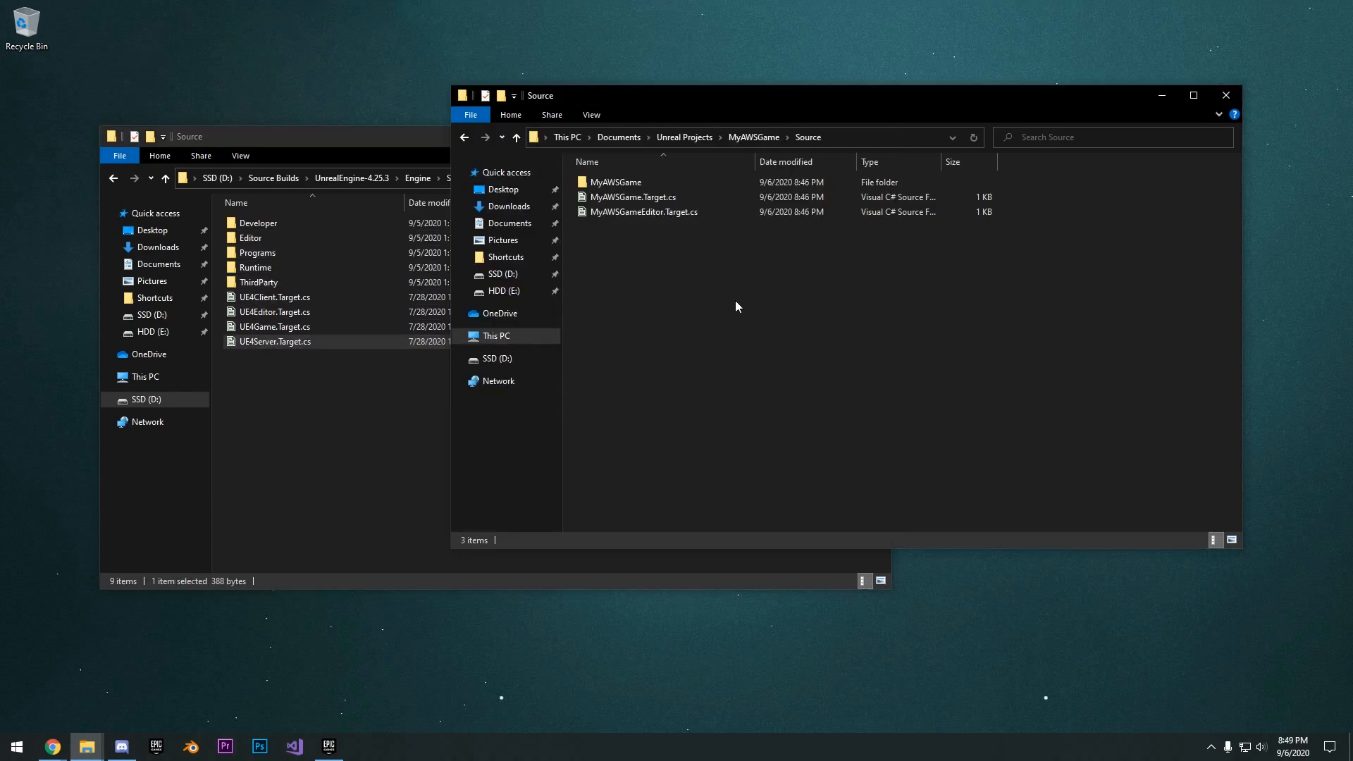
pyautogui.hotkey('ctrl', 'v')
pyautogui.click(418, 159)
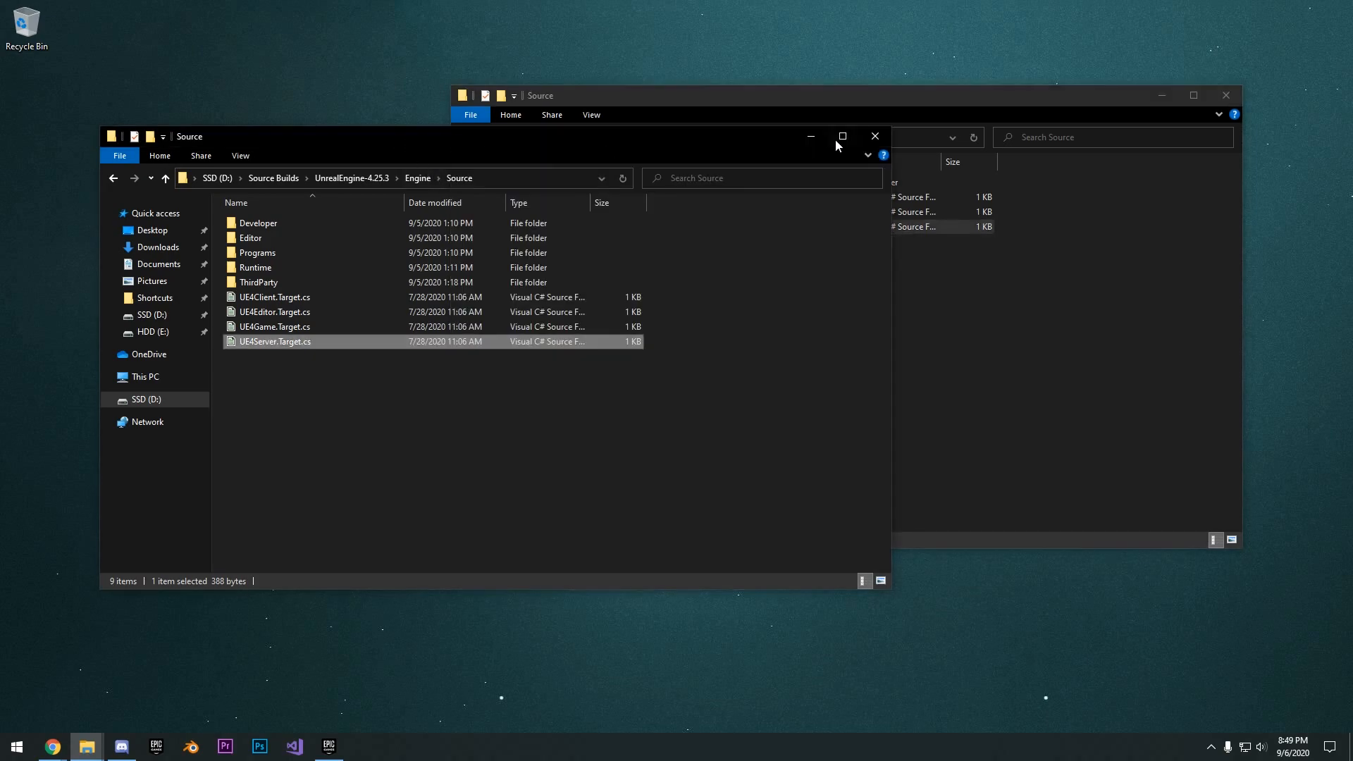
pyautogui.click(875, 136)
# - Rename the copied server target file to MyAWSGameServer.Target.cs
pyautogui.press('F2')
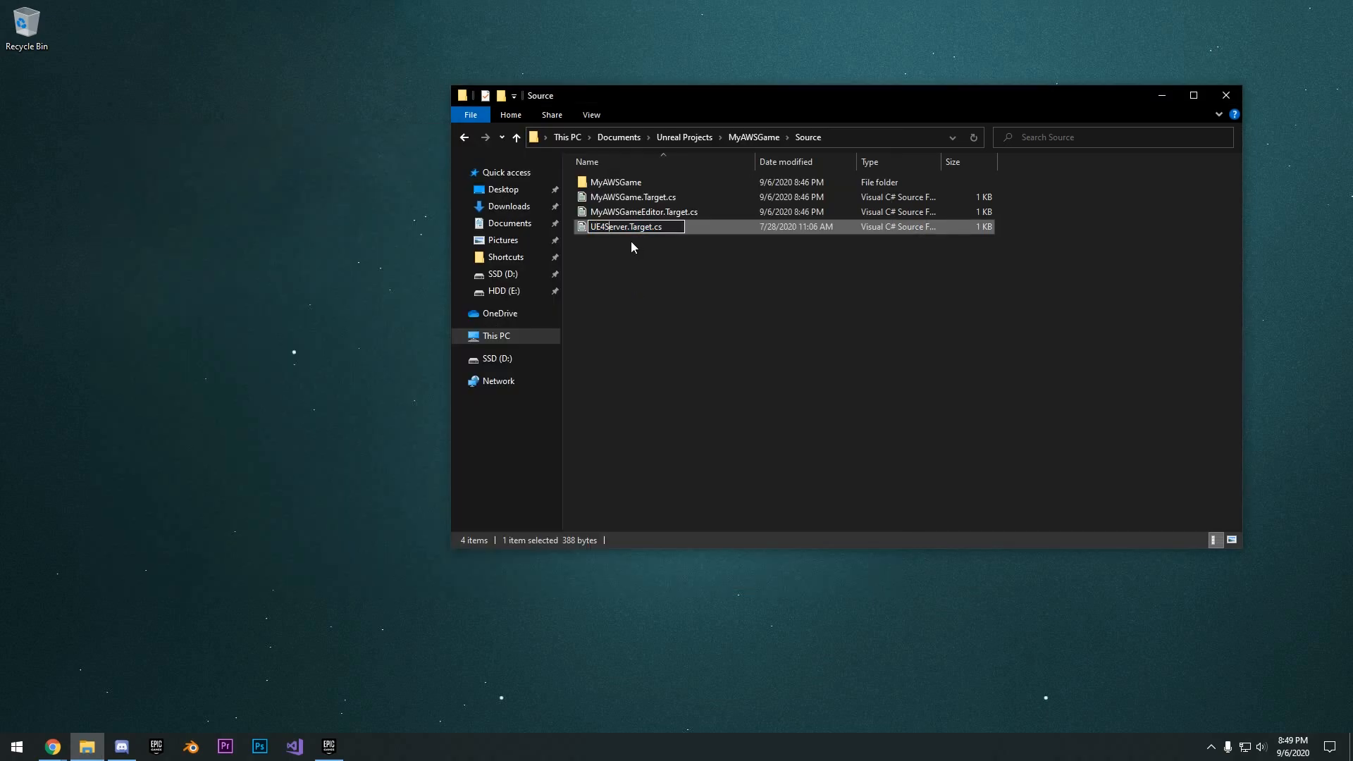
pyautogui.press('BackSpace')
pyautogui.press('BackSpace')
pyautogui.press('BackSpace')
pyautogui.write('MY')
pyautogui.press('BackSpace')
pyautogui.write('yAWSGame')
pyautogui.press('Return')
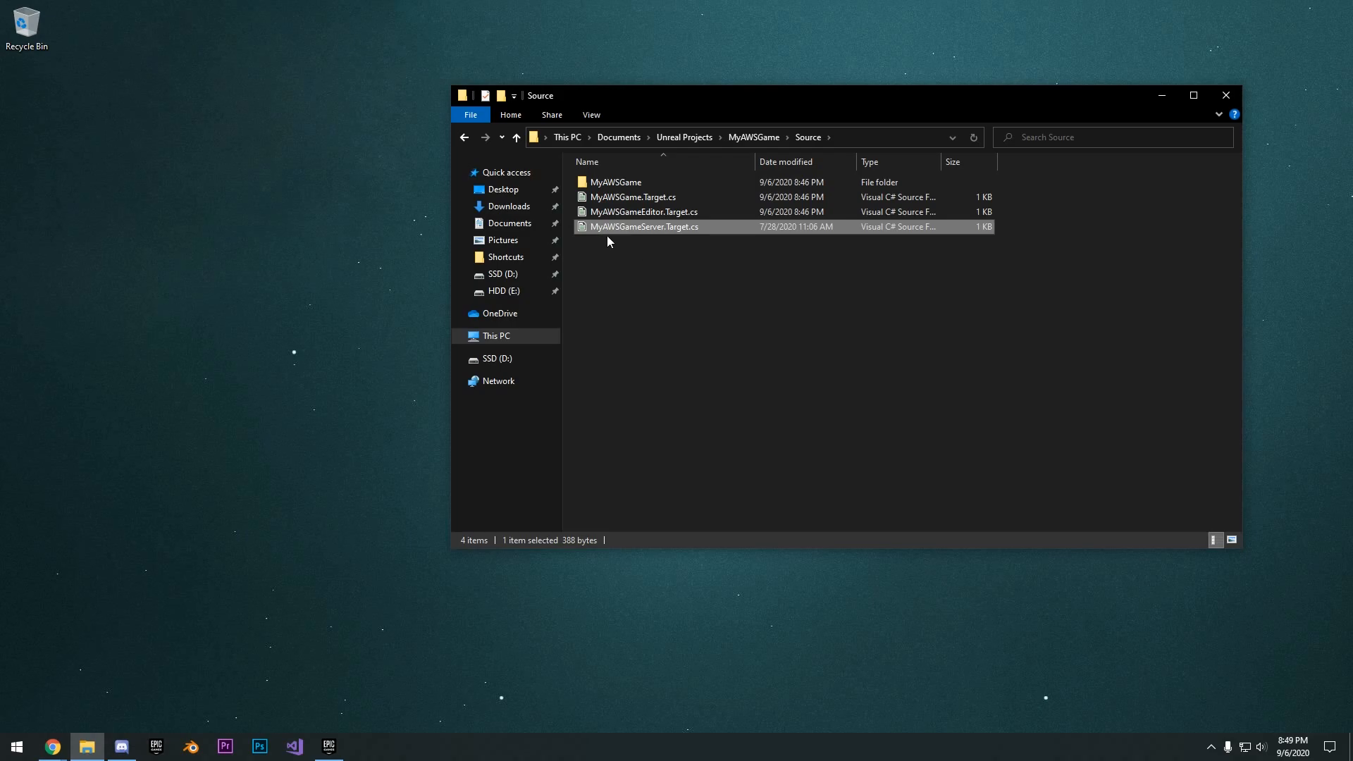
# - Open MyAWSGameServer.Target.cs in Notepad++
pyautogui.rightClick(646, 226)
pyautogui.moveTo(752, 299)
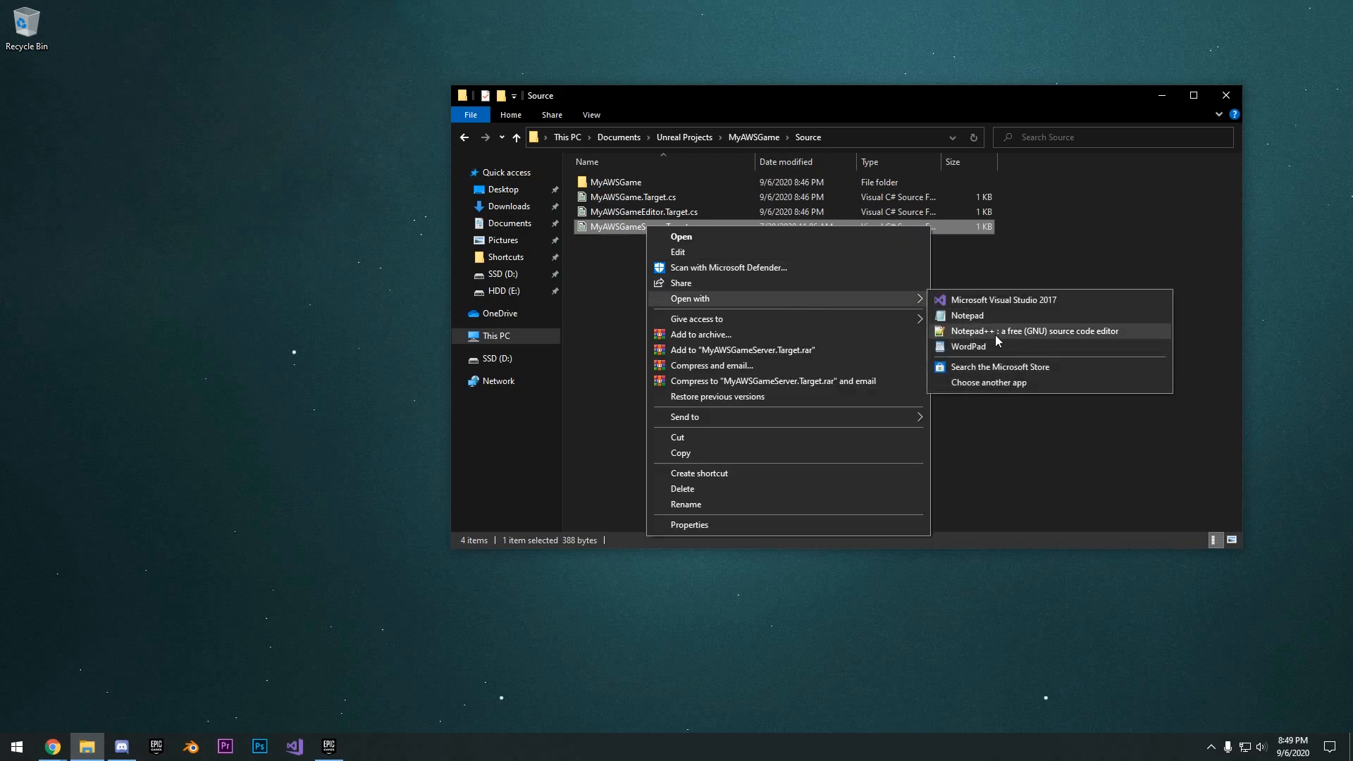
pyautogui.click(996, 336)
pyautogui.moveTo(942, 330); pyautogui.dragTo(951, 152)
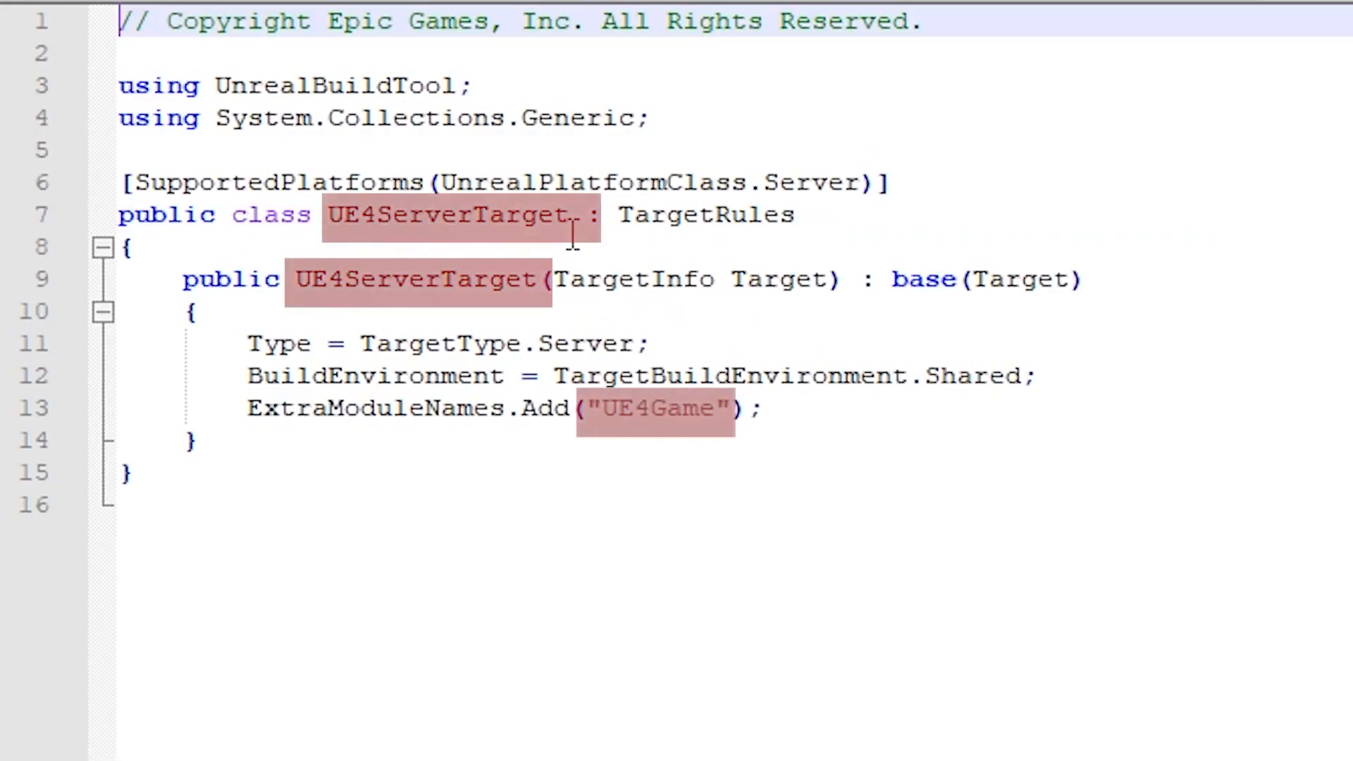
# - Rename the class and constructor to MyAWSGameServerTarget, set the extra module name to "MyAWSGame", and save the file
pyautogui.moveTo(377, 232); pyautogui.dragTo(341, 248)
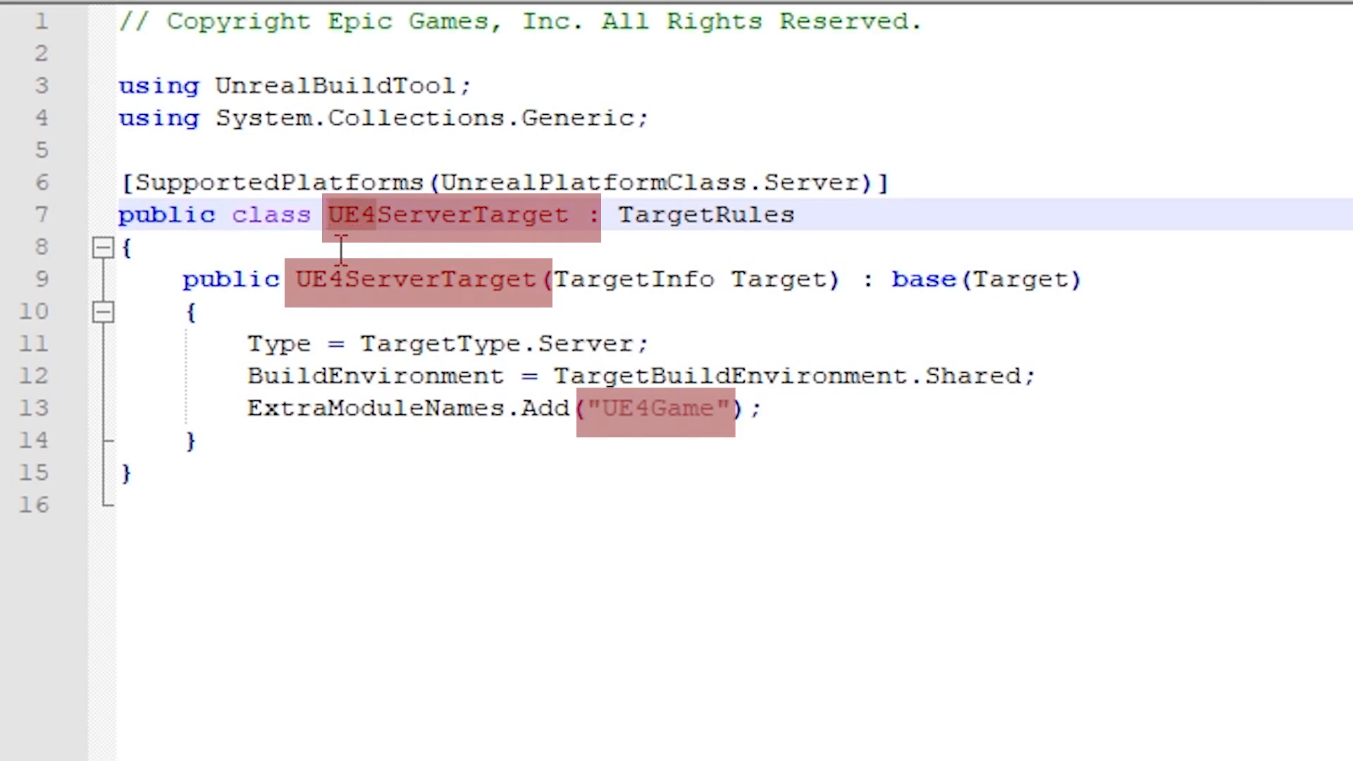
pyautogui.write('MyAWSGame')
pyautogui.doubleClick(619, 412)
pyautogui.write('MyAWSGame')
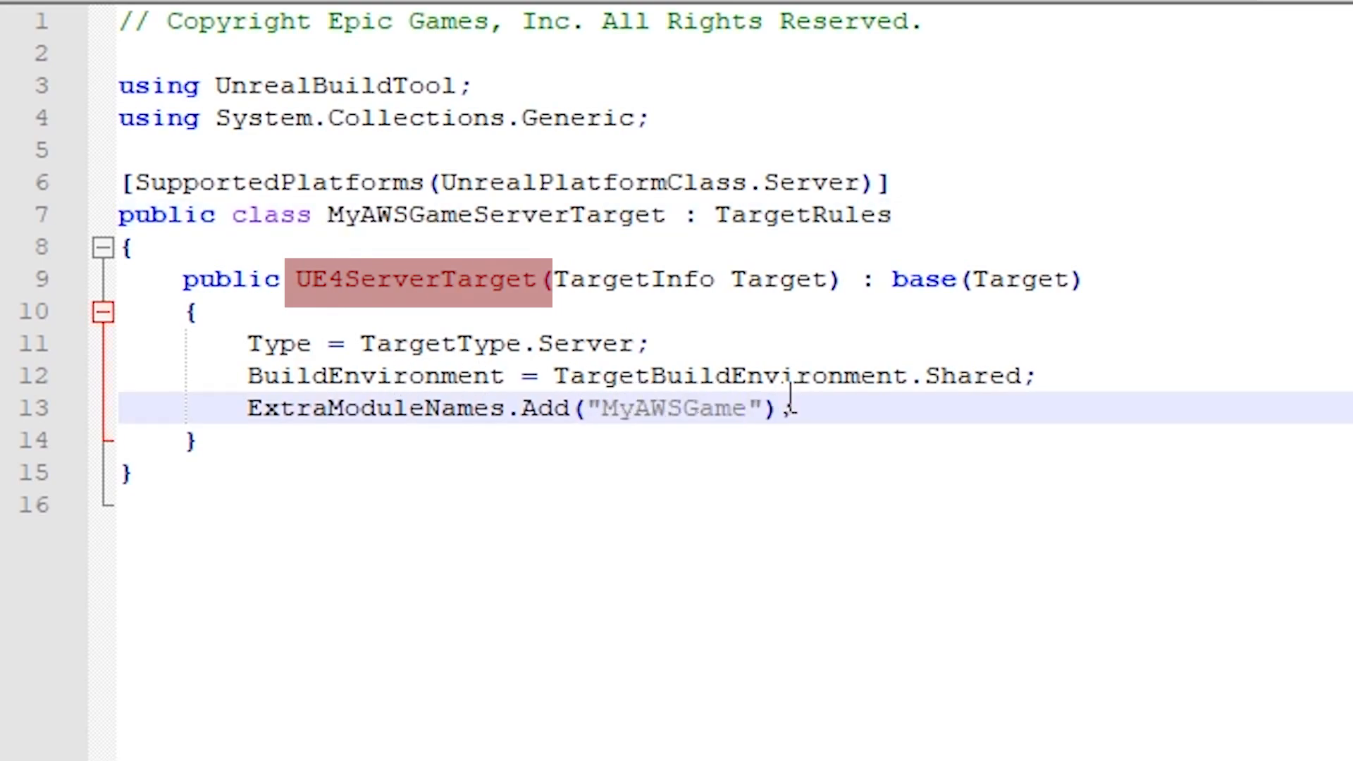
pyautogui.moveTo(296, 277); pyautogui.dragTo(342, 276)
pyautogui.write('MyAWSGame')
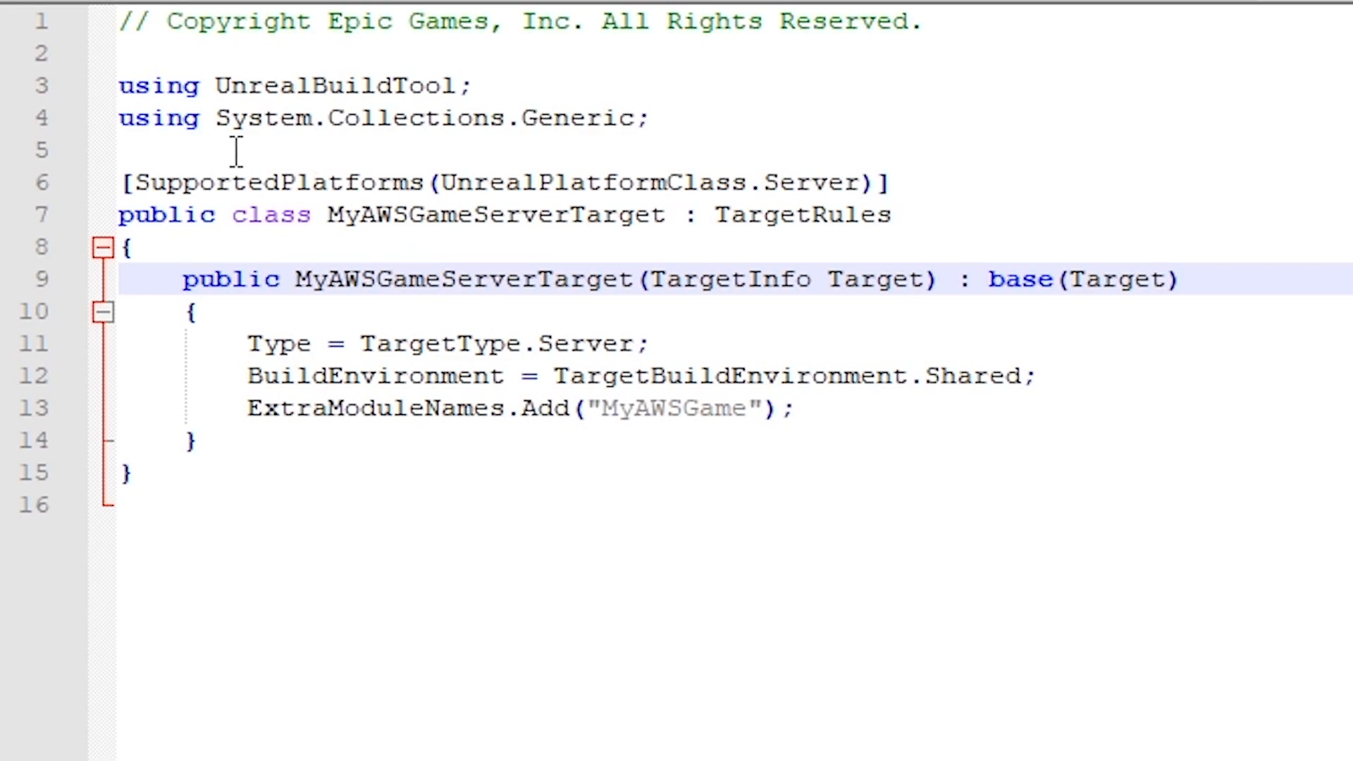
pyautogui.click(32, 1)
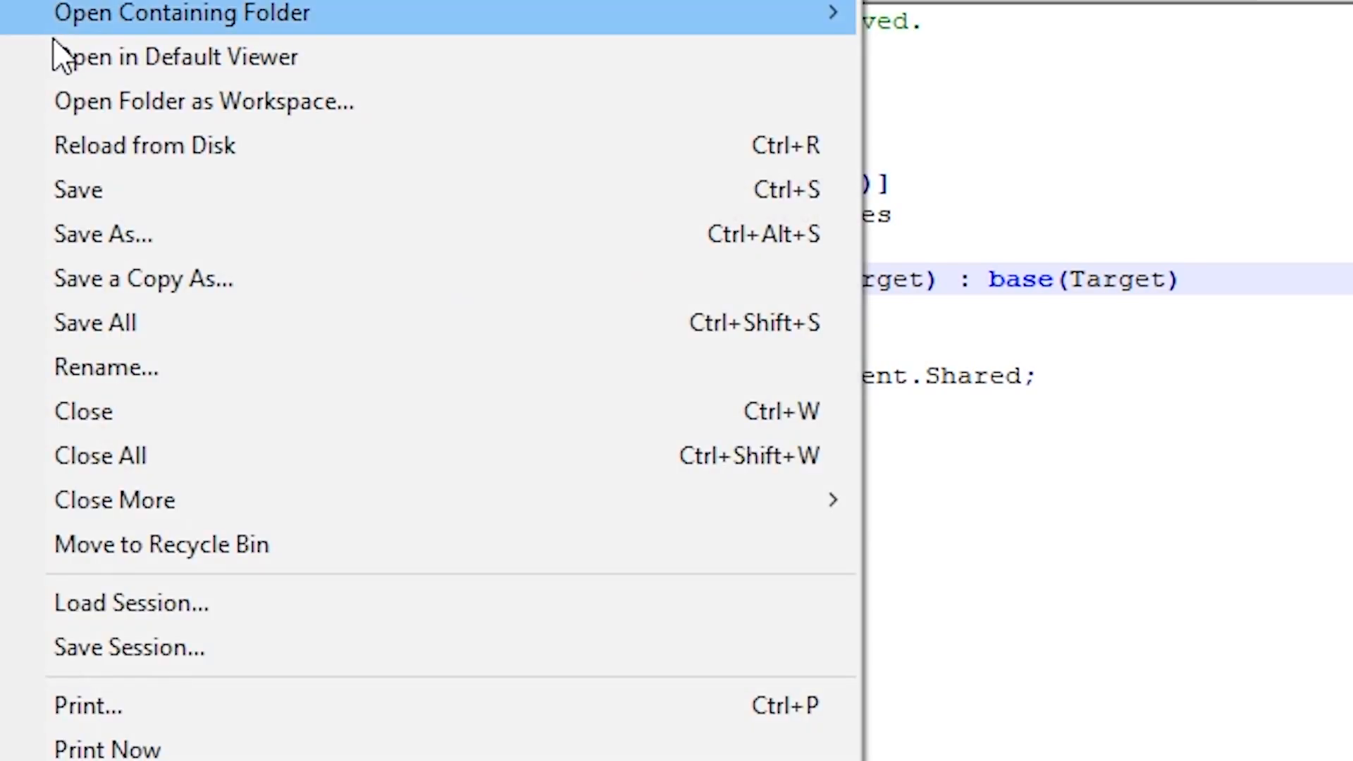
pyautogui.click(117, 198)
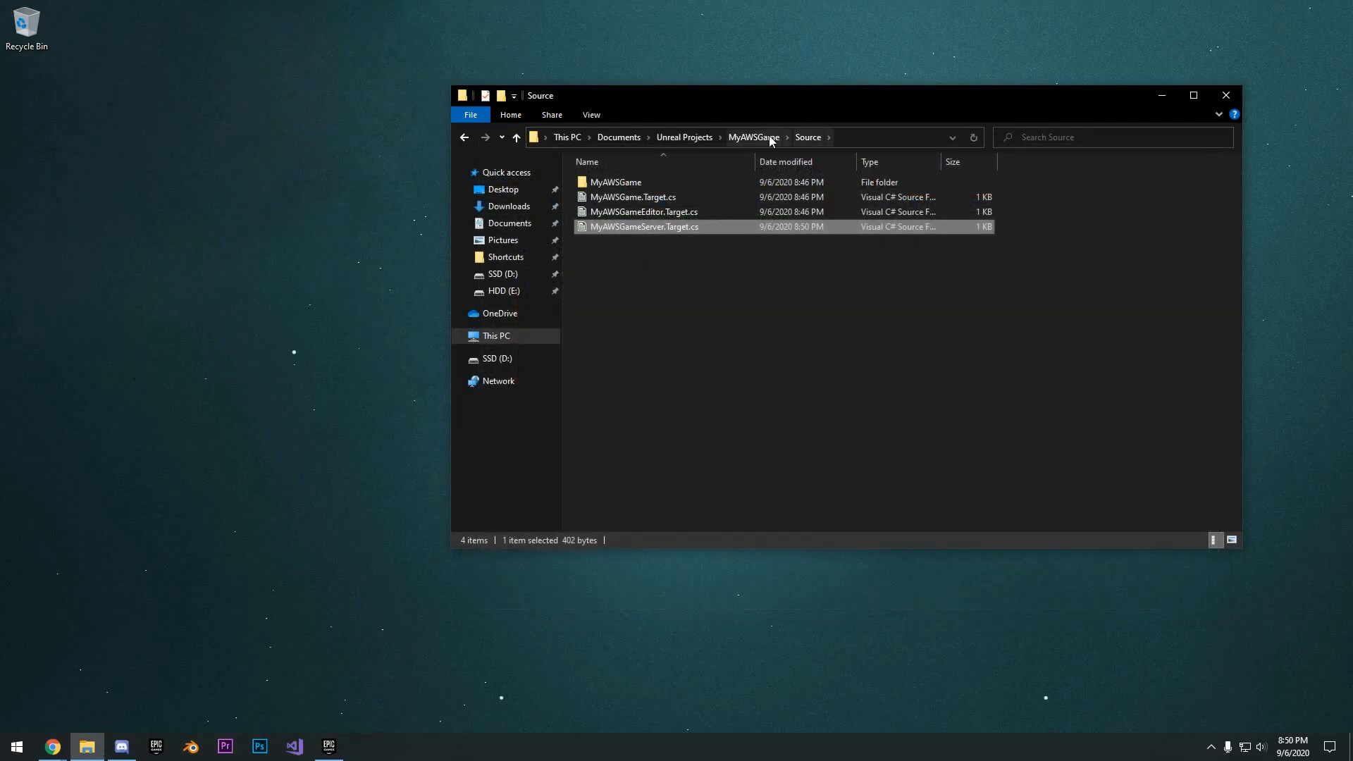
# - Switch the MyAWSGame project file's engine version to the source build at D:\Source Builds\UnrealEngine-4.25.3
pyautogui.click(771, 139)
pyautogui.rightClick(610, 315)
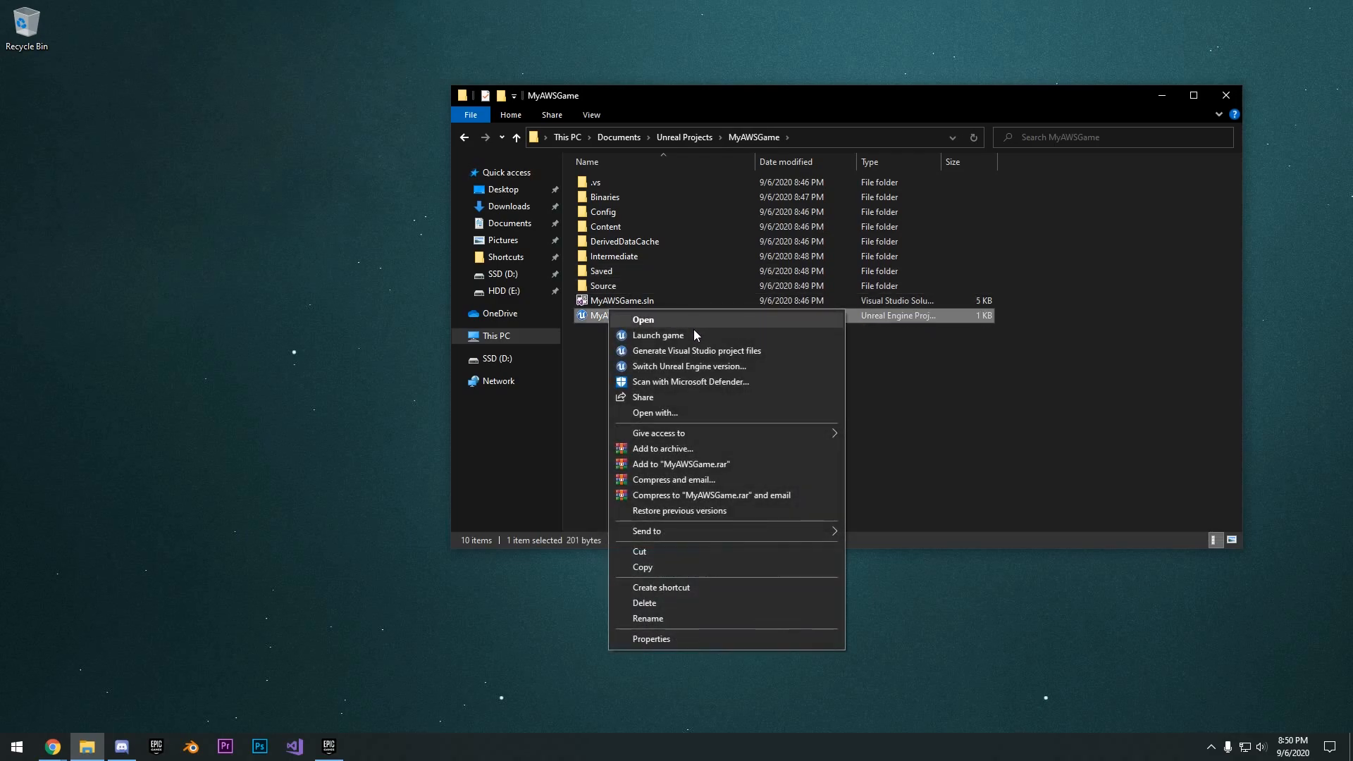
pyautogui.click(689, 367)
pyautogui.click(792, 362)
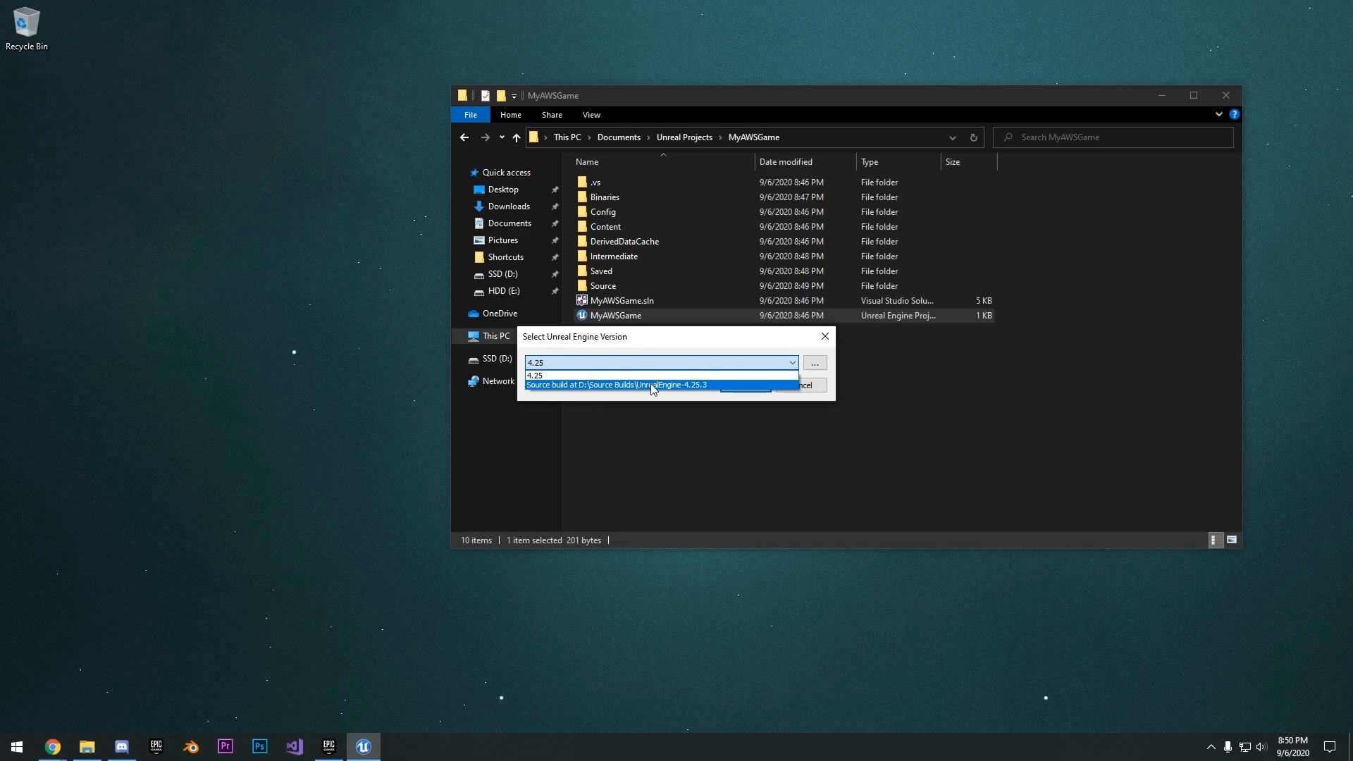
pyautogui.click(683, 385)
pyautogui.click(744, 385)
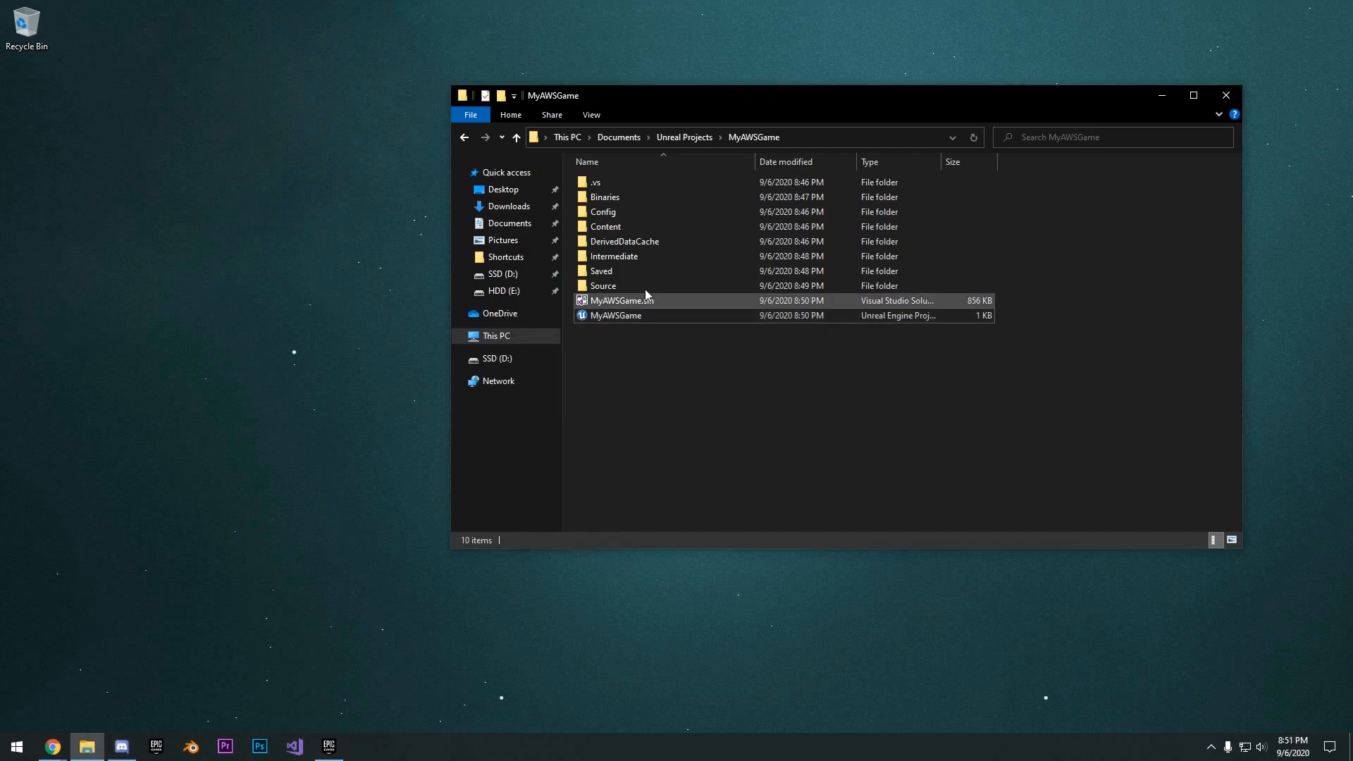
# - Open the MyAWSGame.sln solution in Microsoft Visual Studio 2017
pyautogui.moveTo(741, 105); pyautogui.dragTo(698, 121)
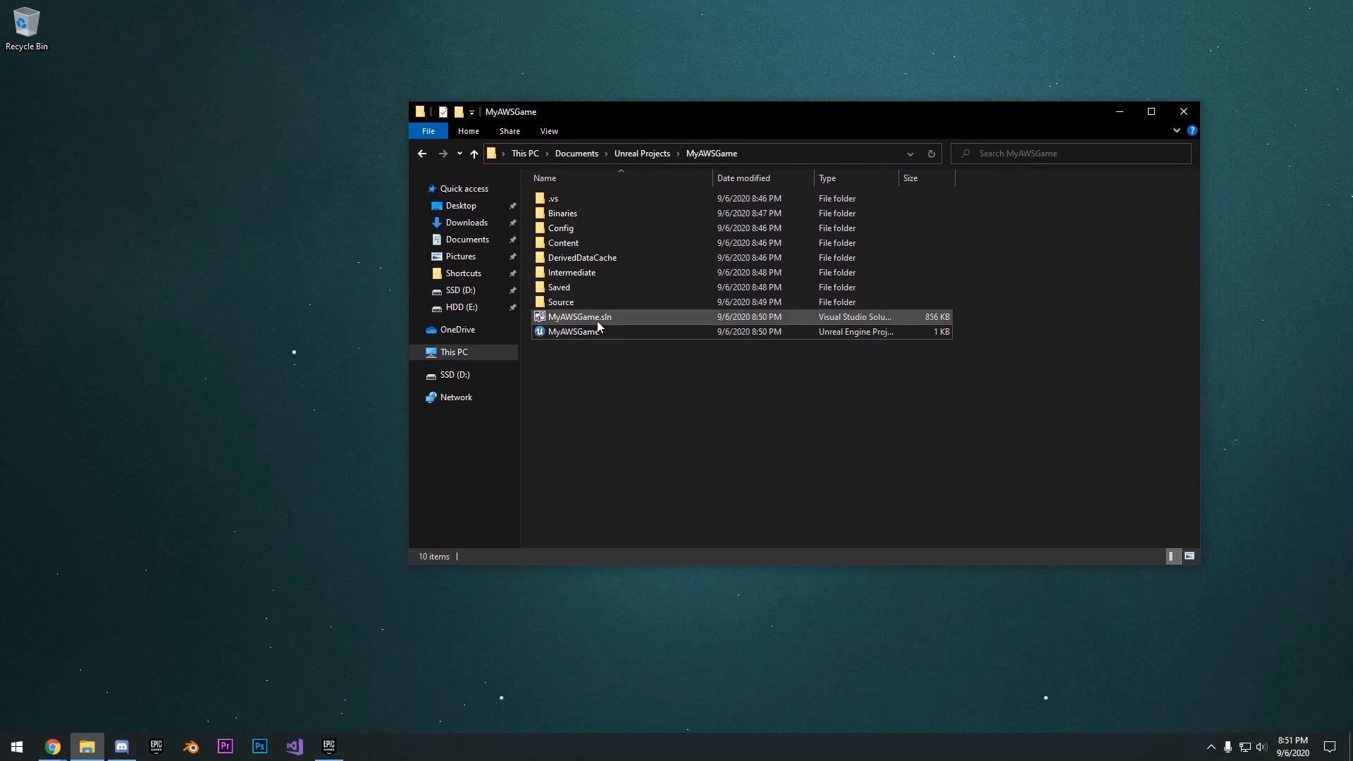
pyautogui.rightClick(599, 318)
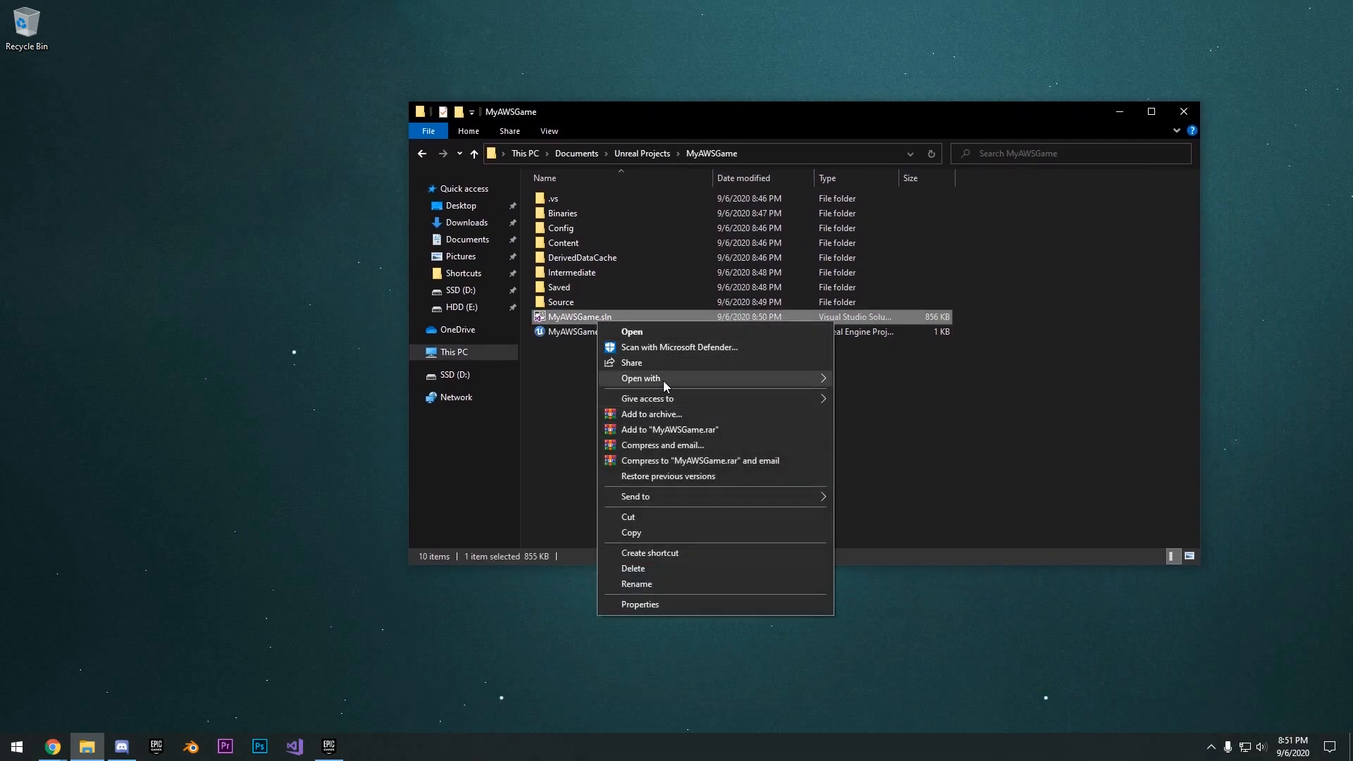
pyautogui.moveTo(663, 379)
pyautogui.click(898, 379)
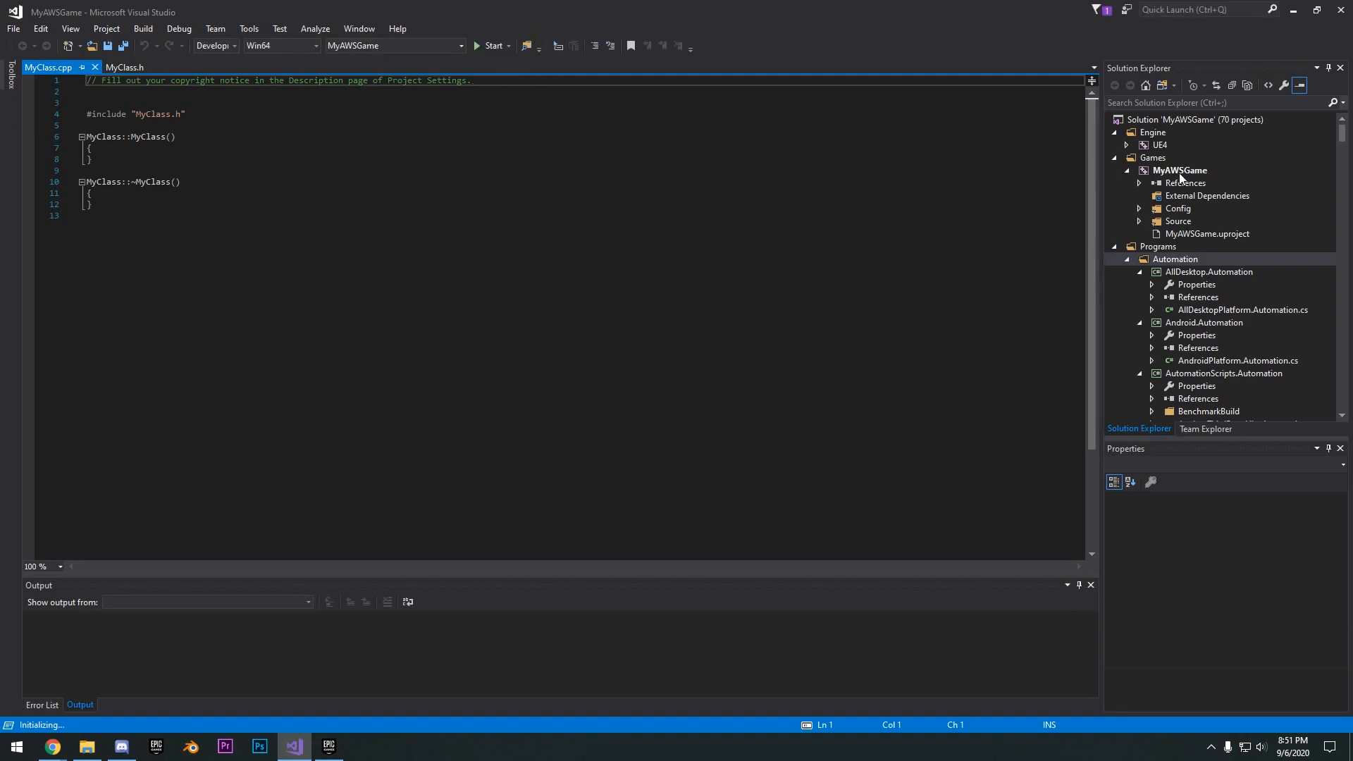
# - Build the MyAWSGame project with the Development Server configuration for Win64
pyautogui.click(1162, 174)
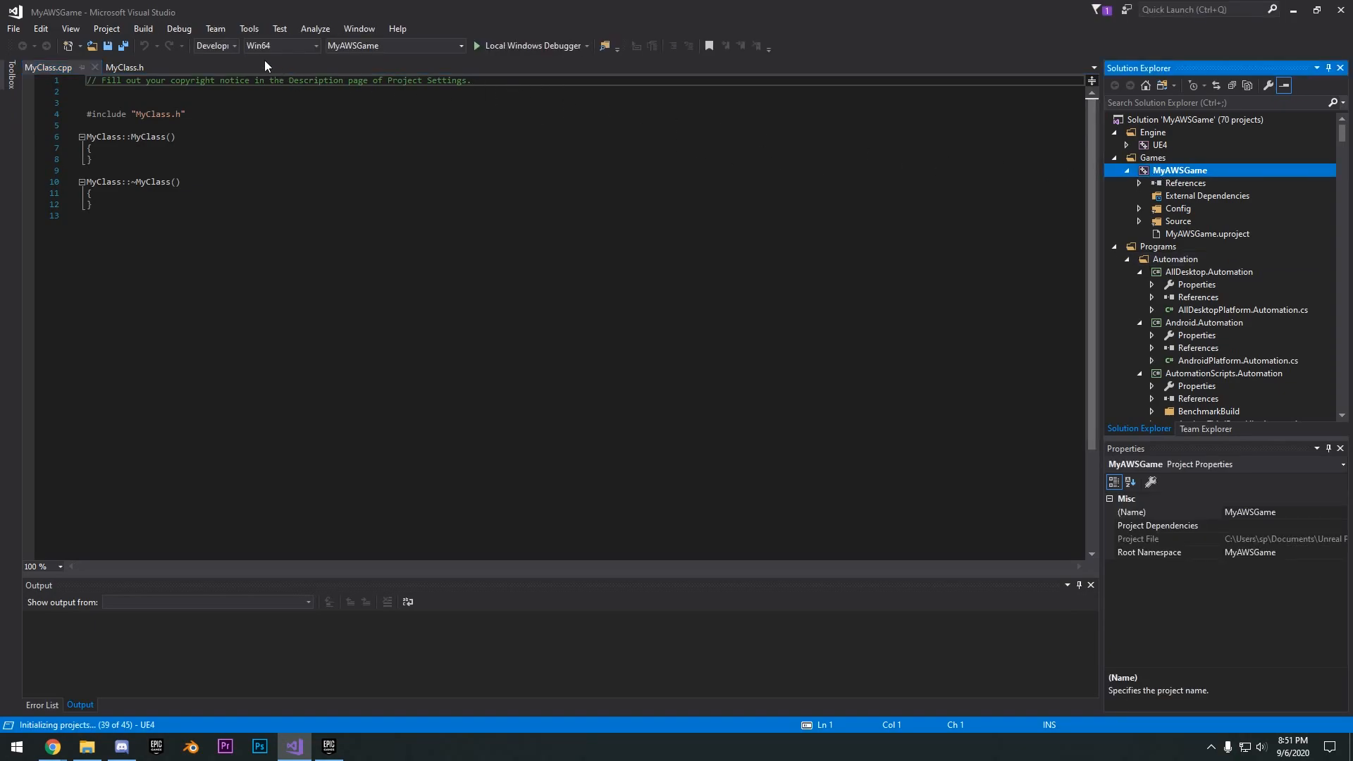
pyautogui.click(230, 47)
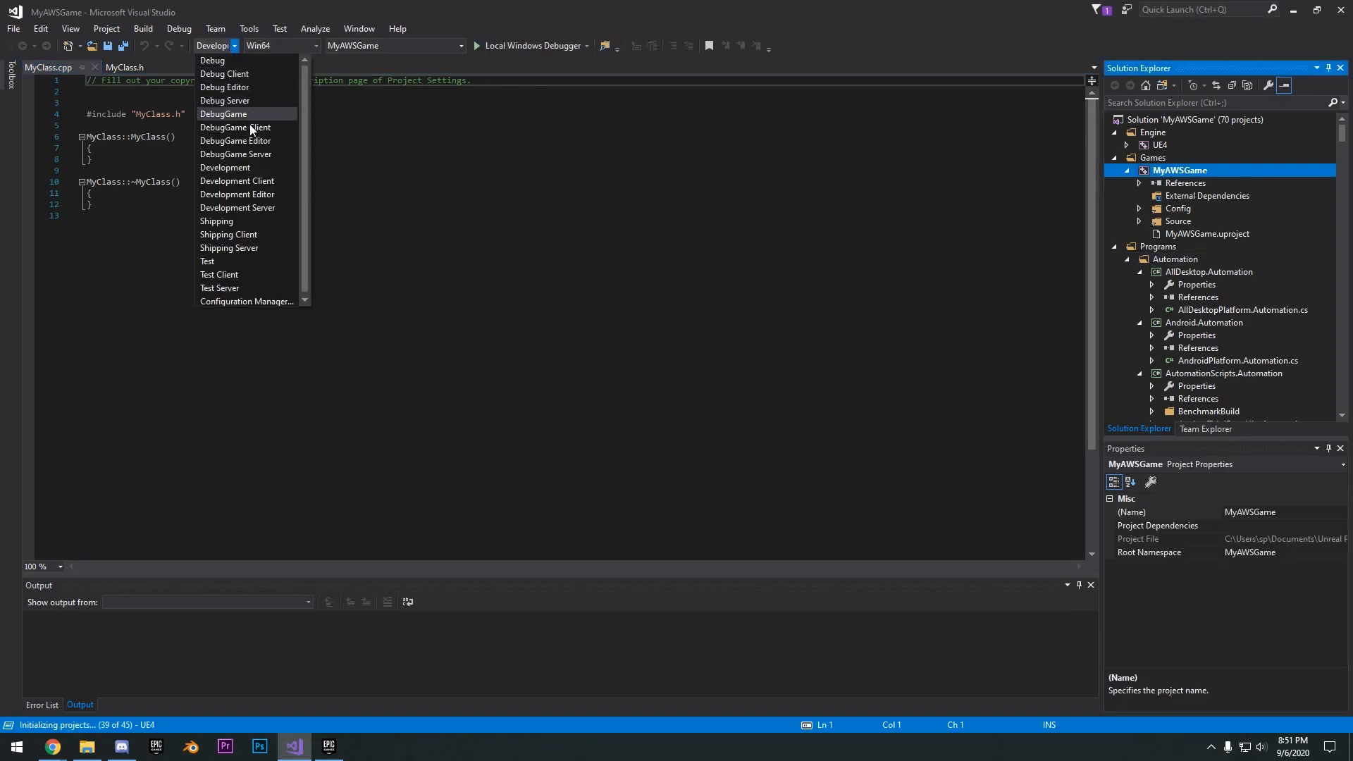
pyautogui.click(227, 208)
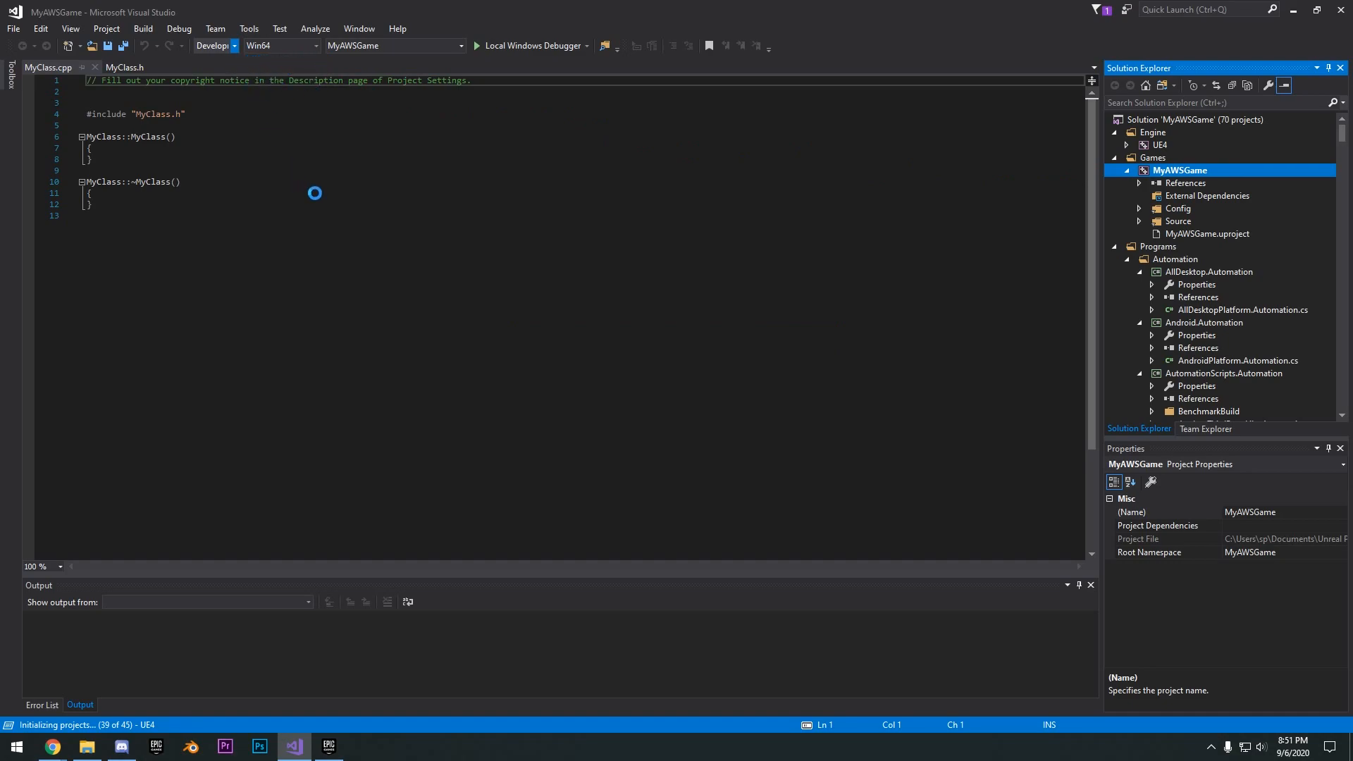
pyautogui.rightClick(1188, 171)
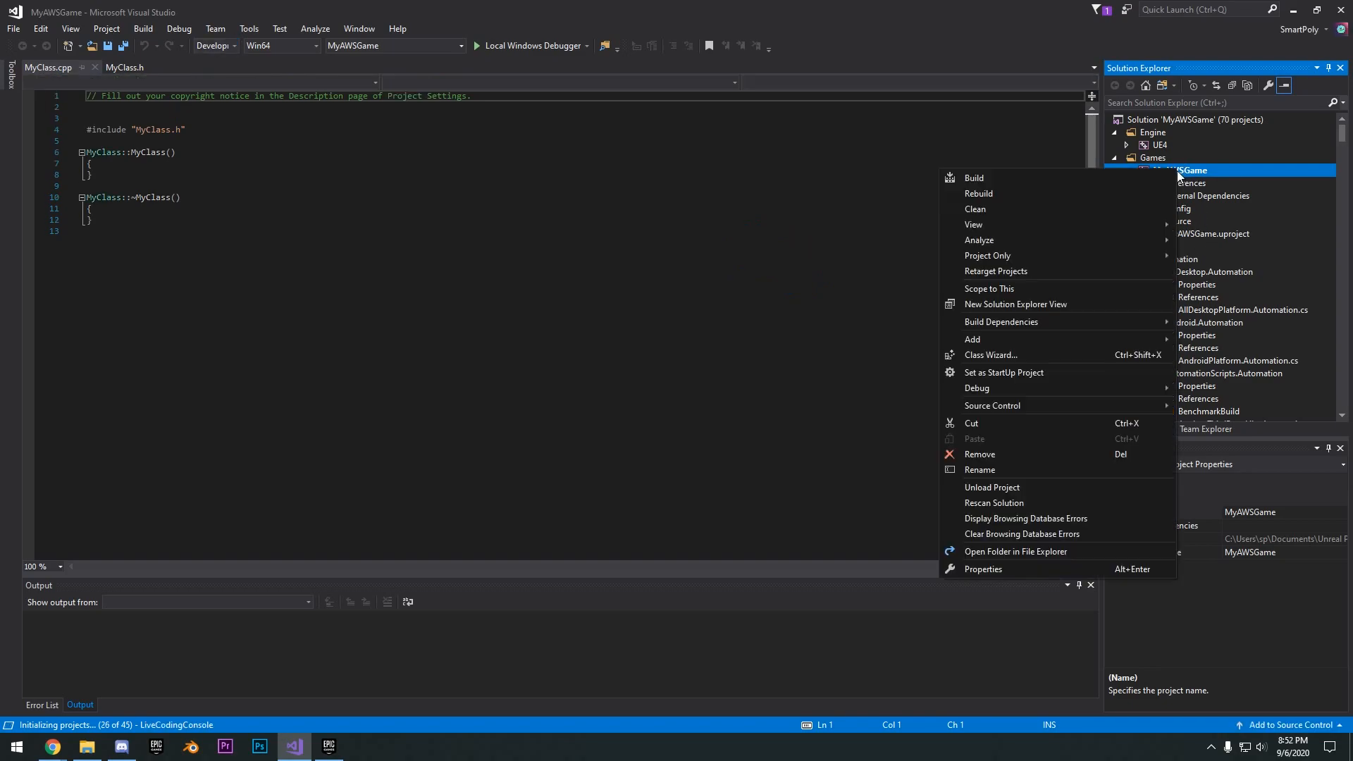
pyautogui.click(989, 179)
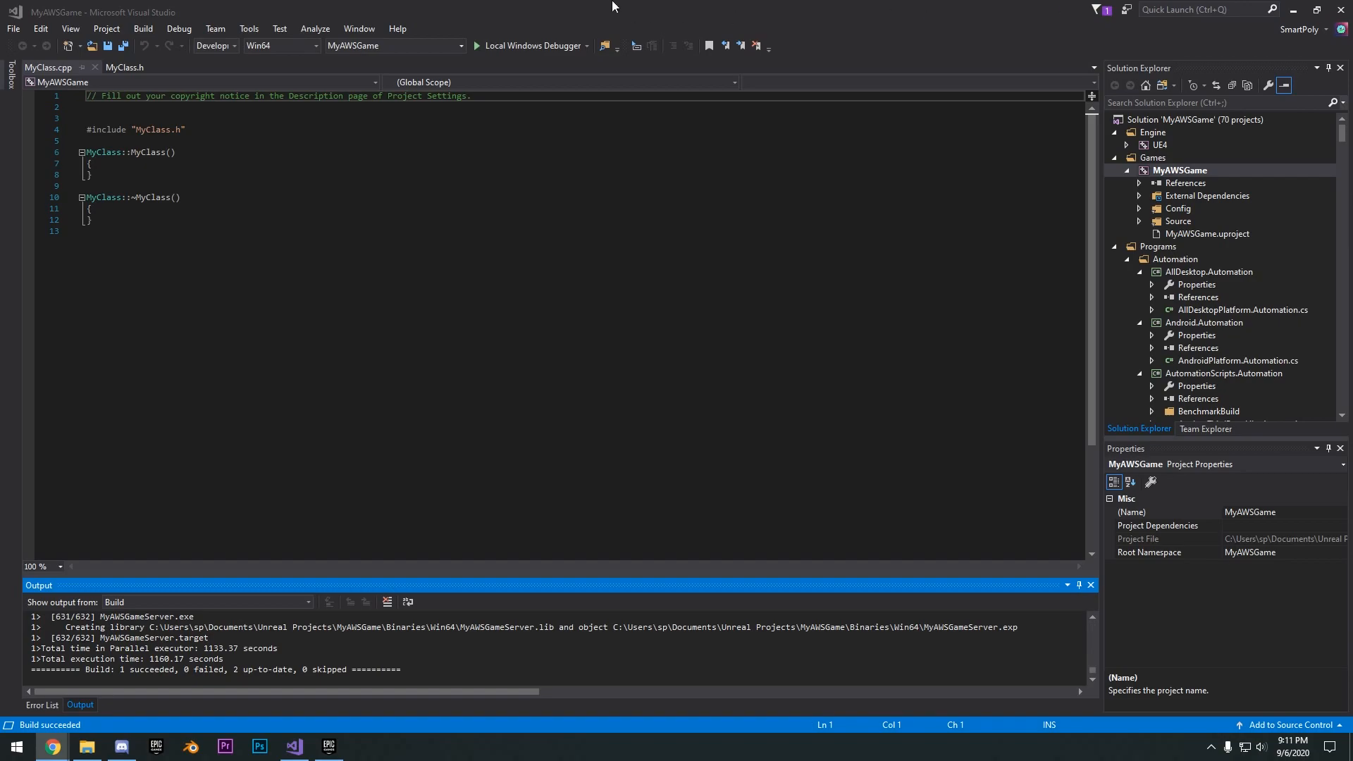
# - Try to open the MyAWSGame project from the Epic Games Launcher library, and decline rebuilding its missing modules
pyautogui.click(612, 2)
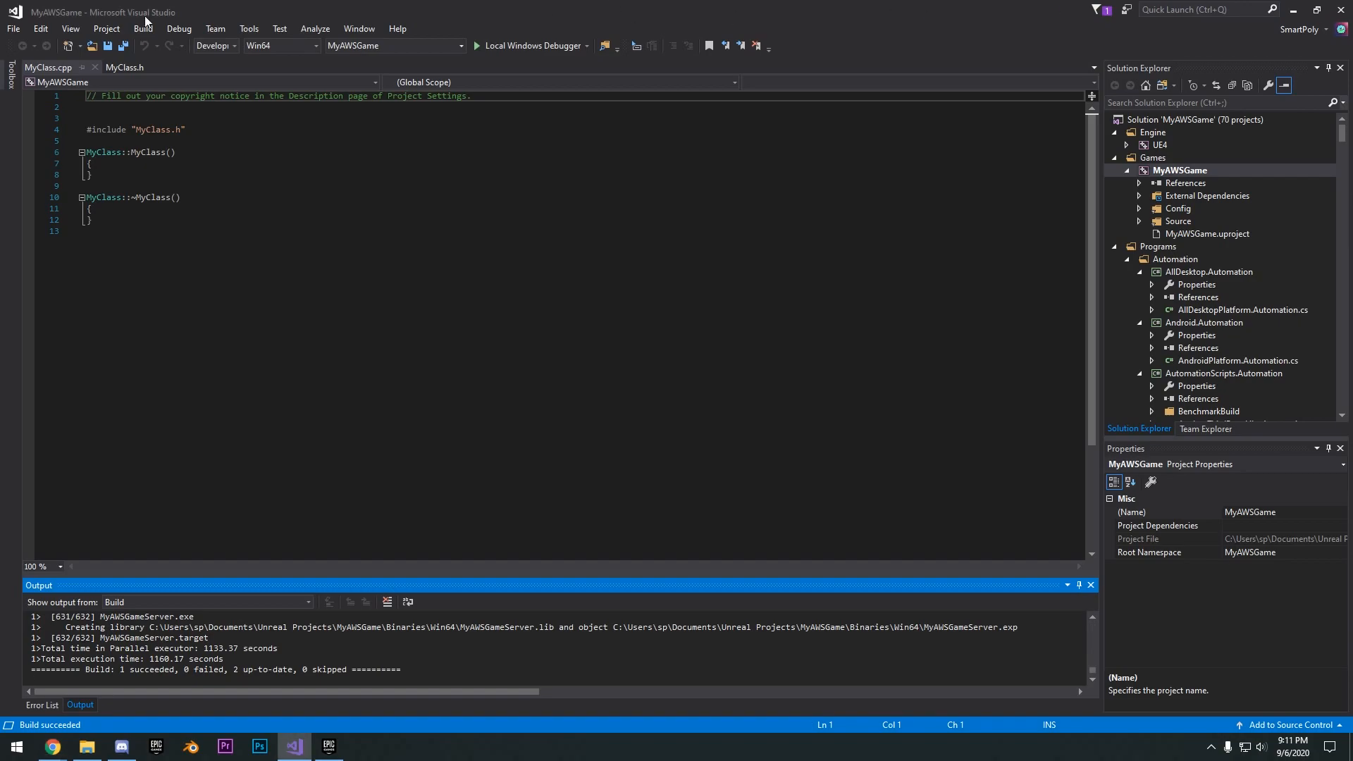
pyautogui.click(1293, 10)
pyautogui.click(329, 747)
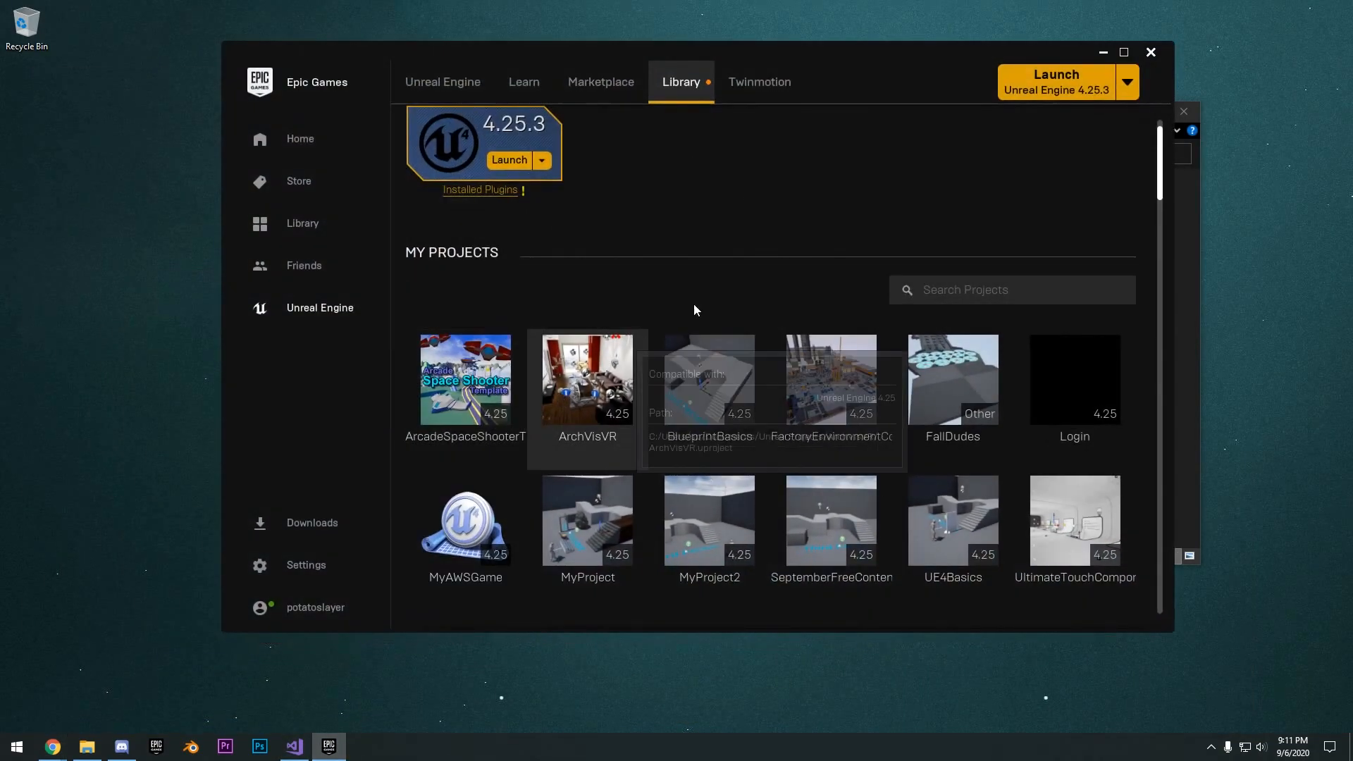
pyautogui.scroll(-2, 508, 463)
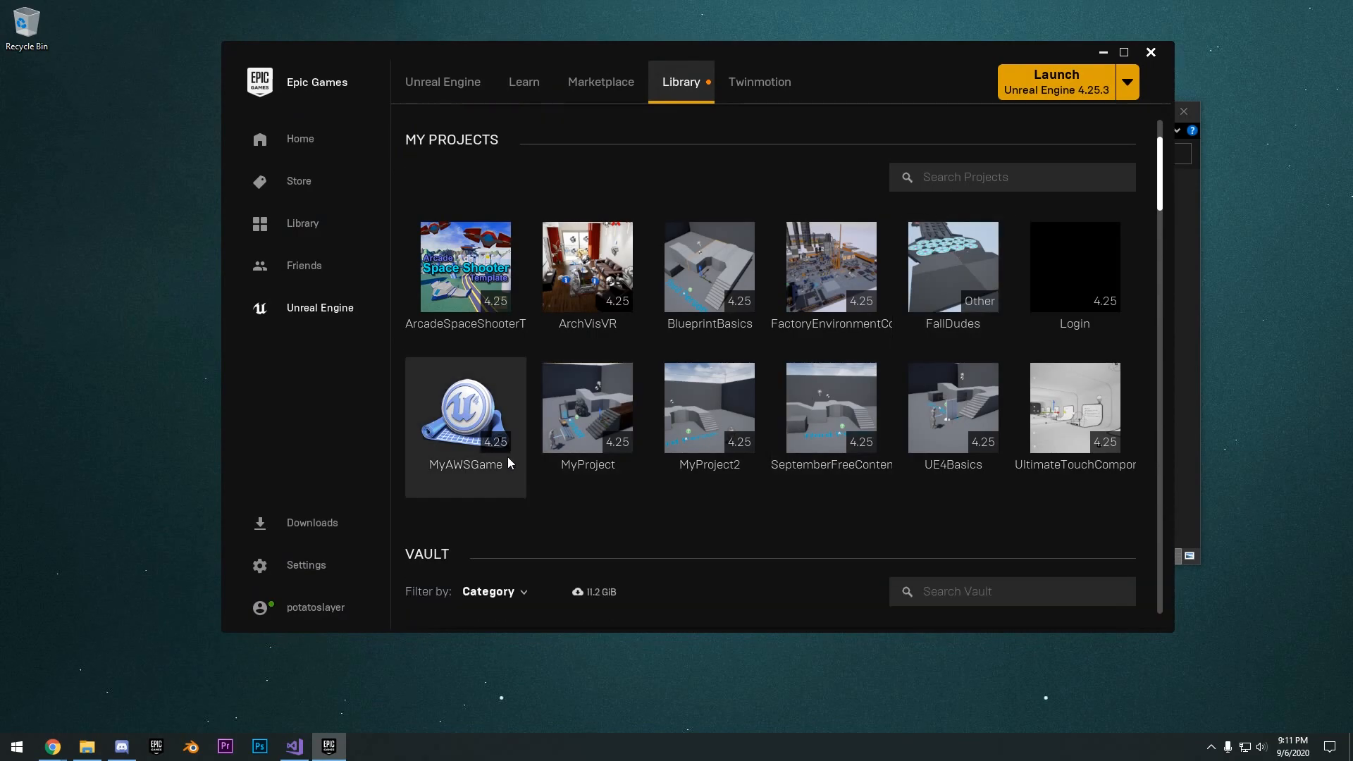
pyautogui.click(484, 412)
pyautogui.click(1103, 53)
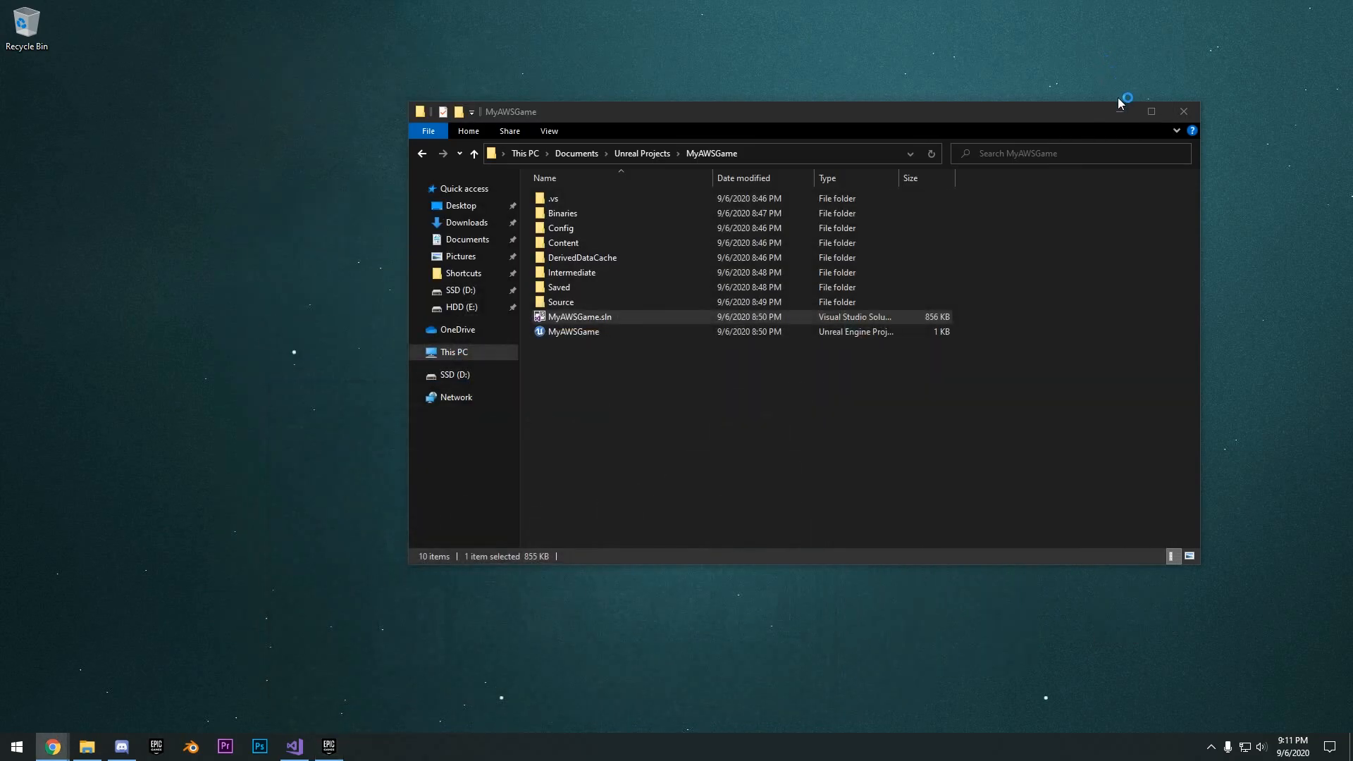
pyautogui.click(1118, 110)
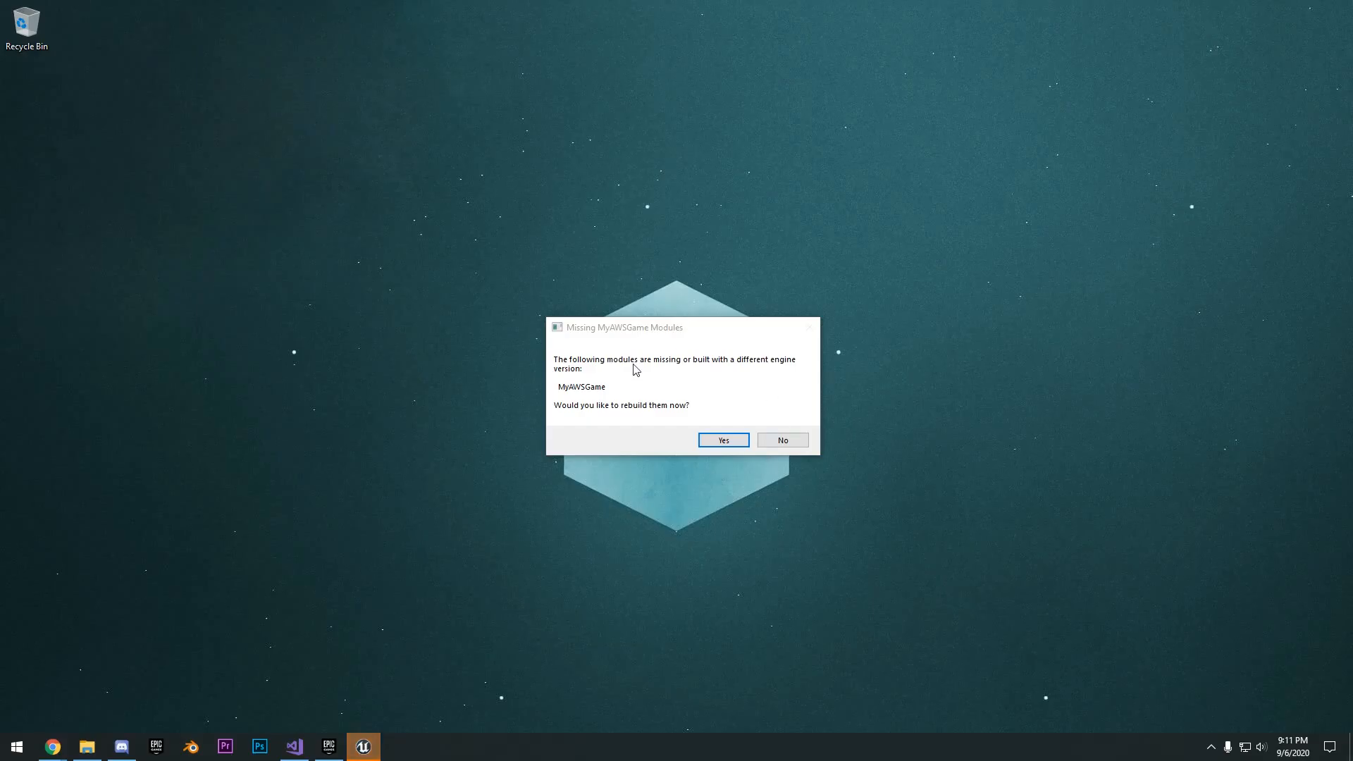
pyautogui.click(782, 441)
# - Build the MyAWSGame project in Visual Studio with the Development Editor configuration for Win64
pyautogui.click(295, 746)
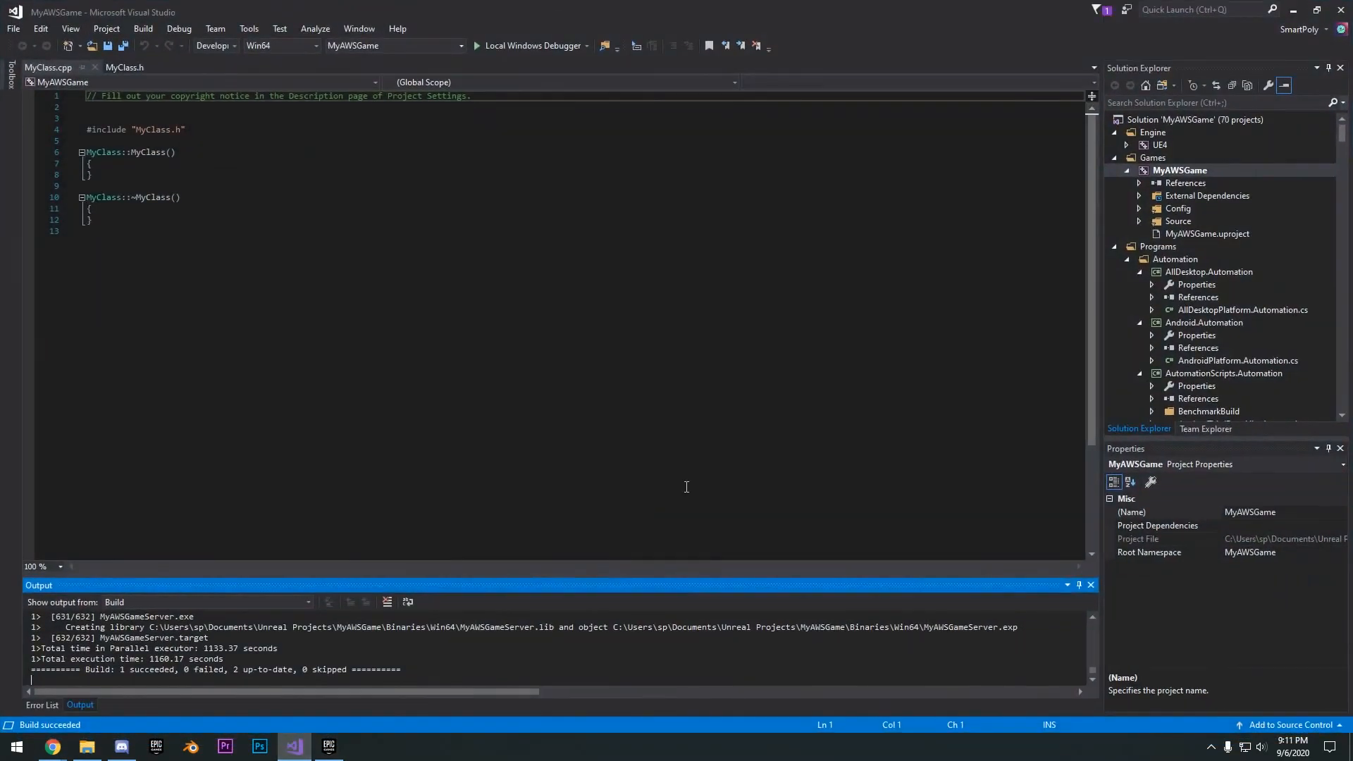
pyautogui.rightClick(1166, 182)
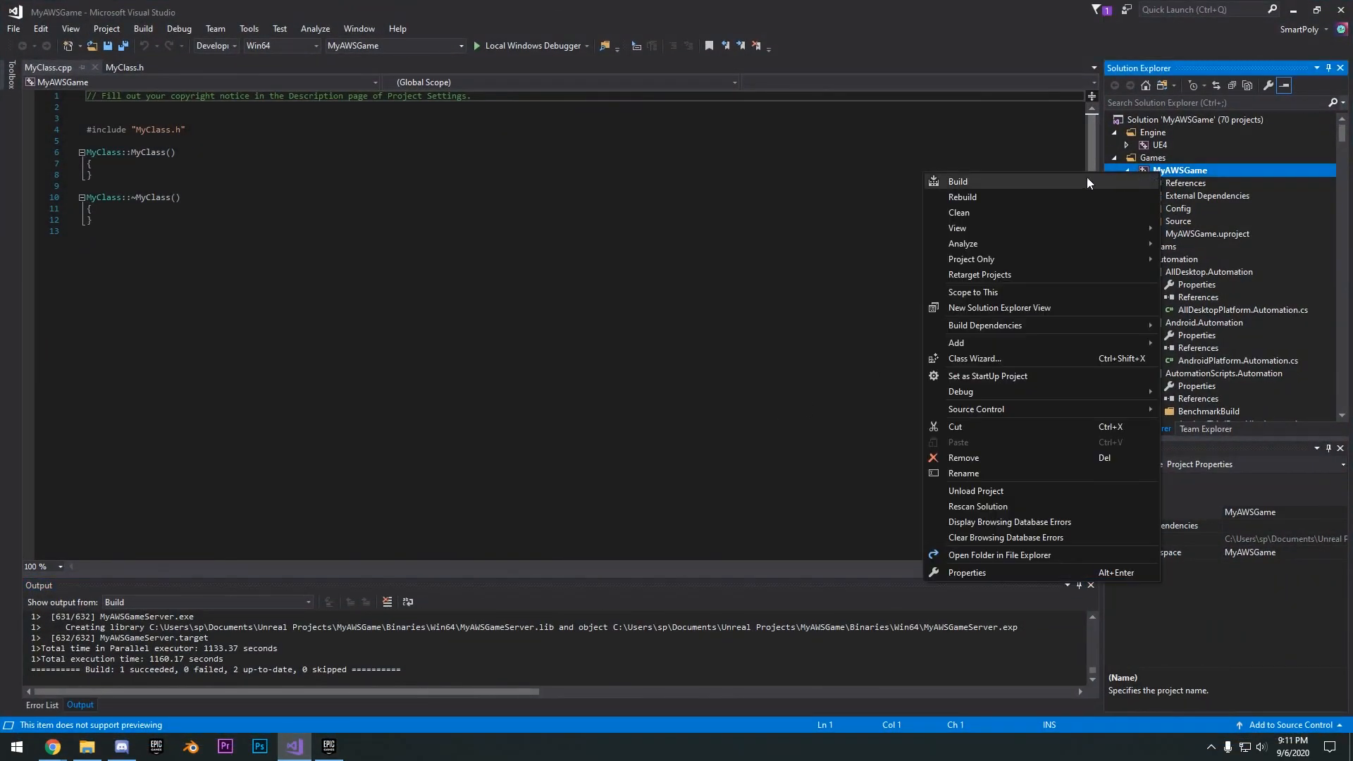
pyautogui.click(234, 45)
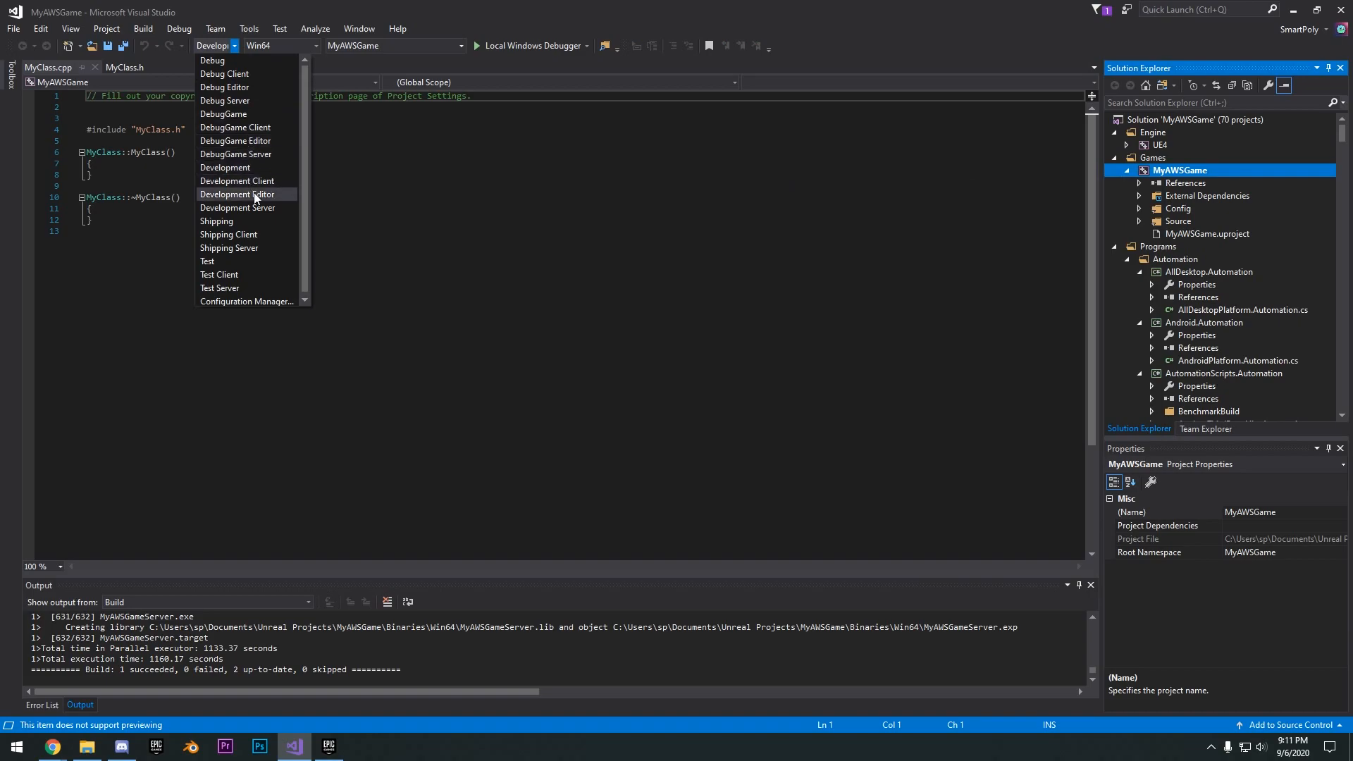
pyautogui.click(217, 196)
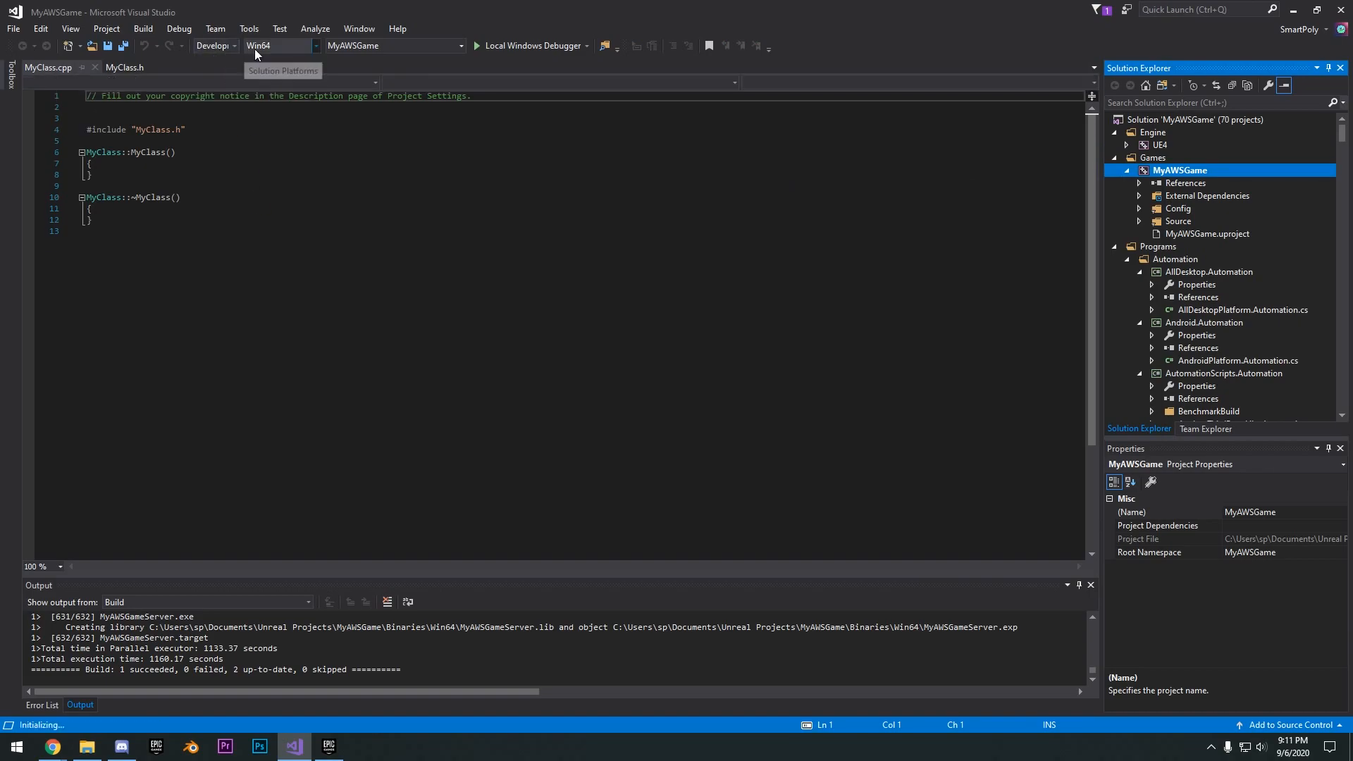
pyautogui.rightClick(1182, 174)
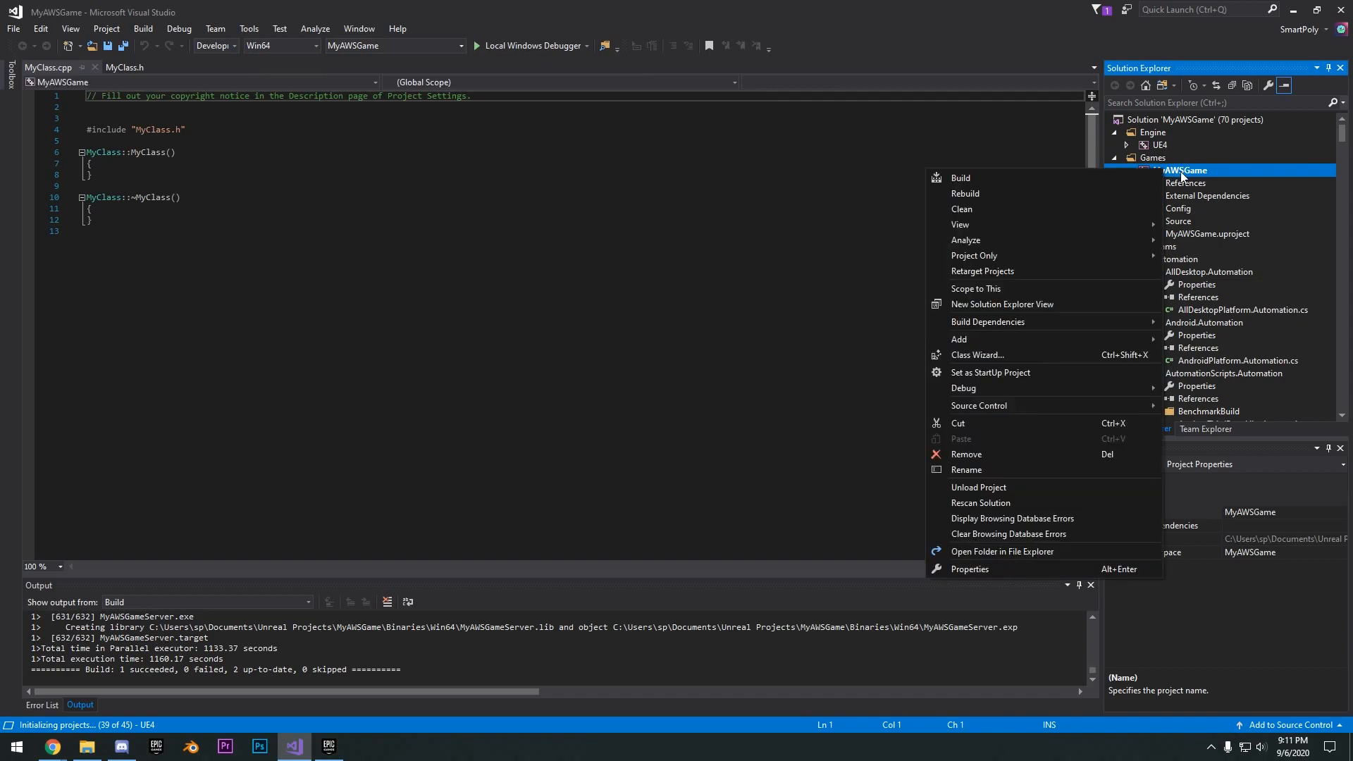
pyautogui.click(1051, 179)
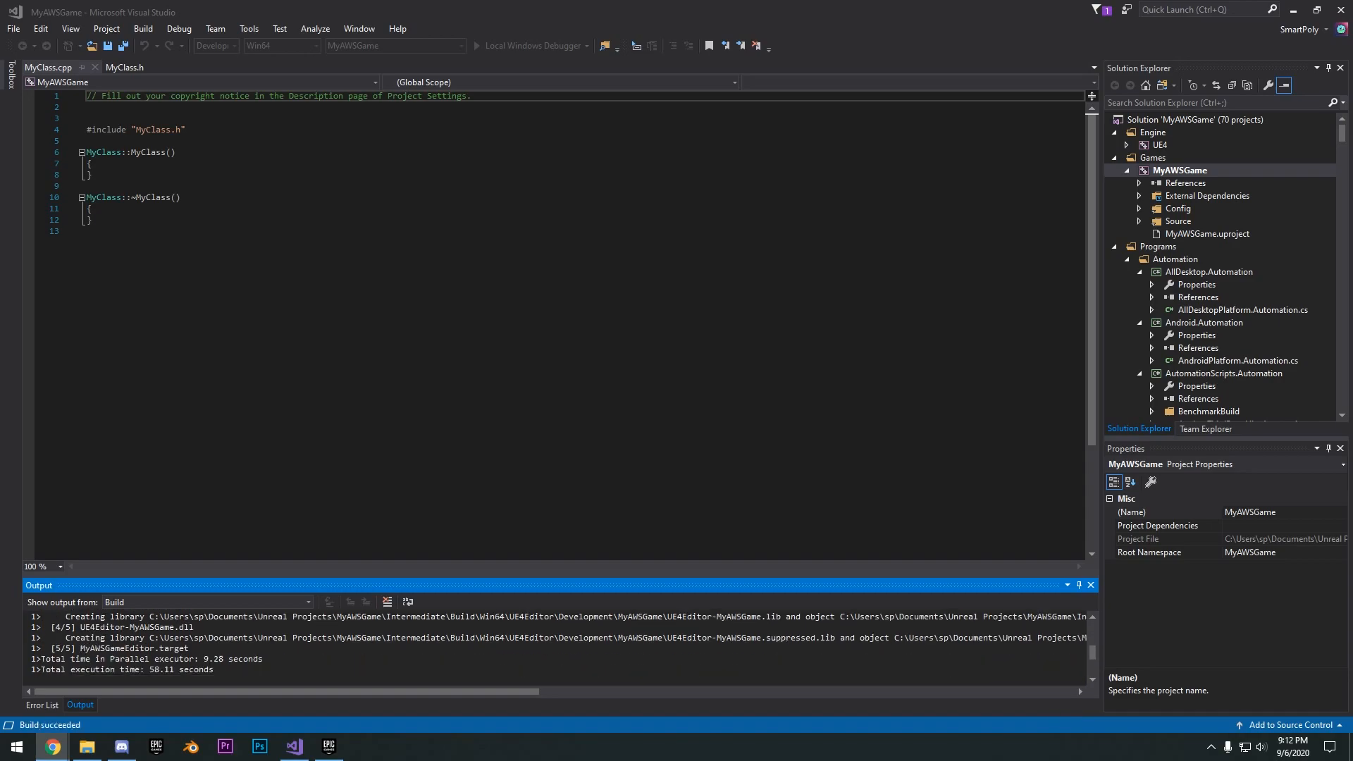
# - Start a new debug instance of MyAWSGame to load it in the editor, and close both the editor and Visual Studio
pyautogui.rightClick(1186, 174)
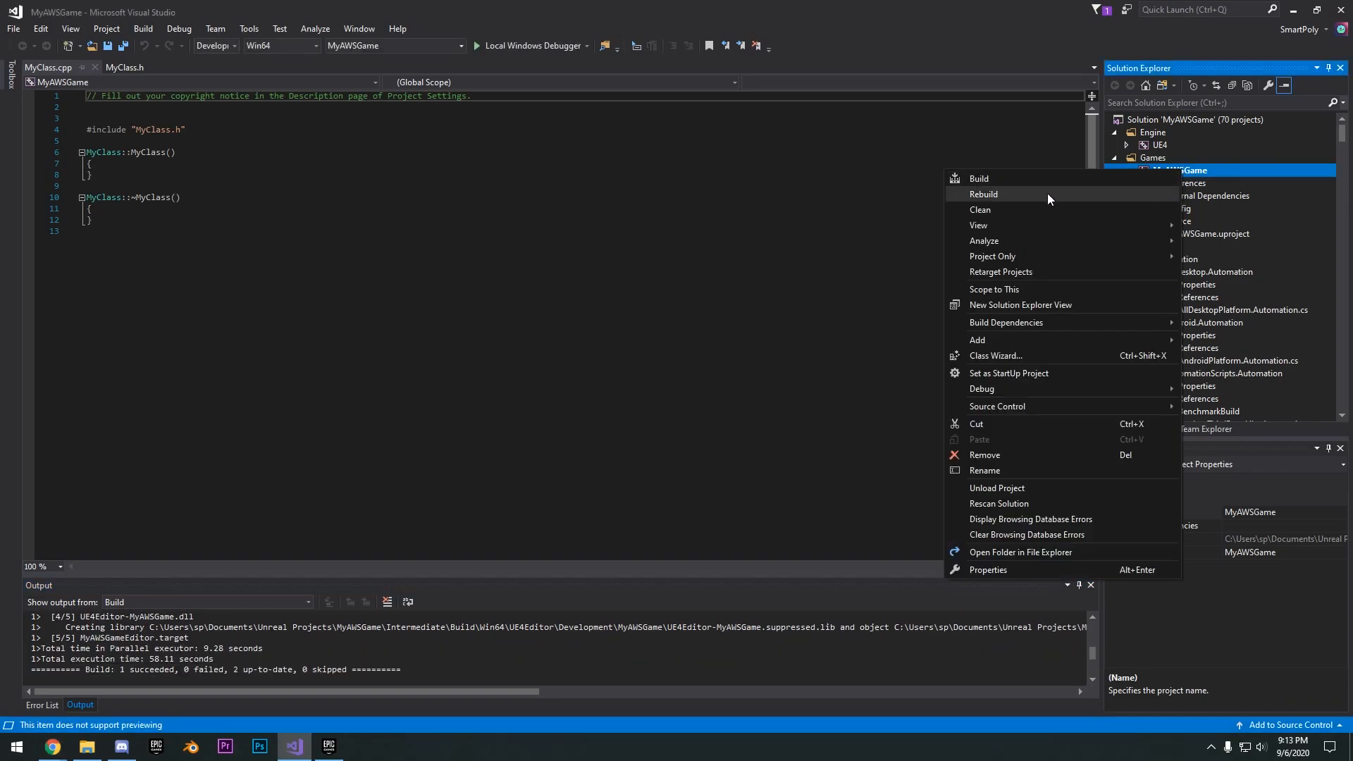
pyautogui.moveTo(1012, 391)
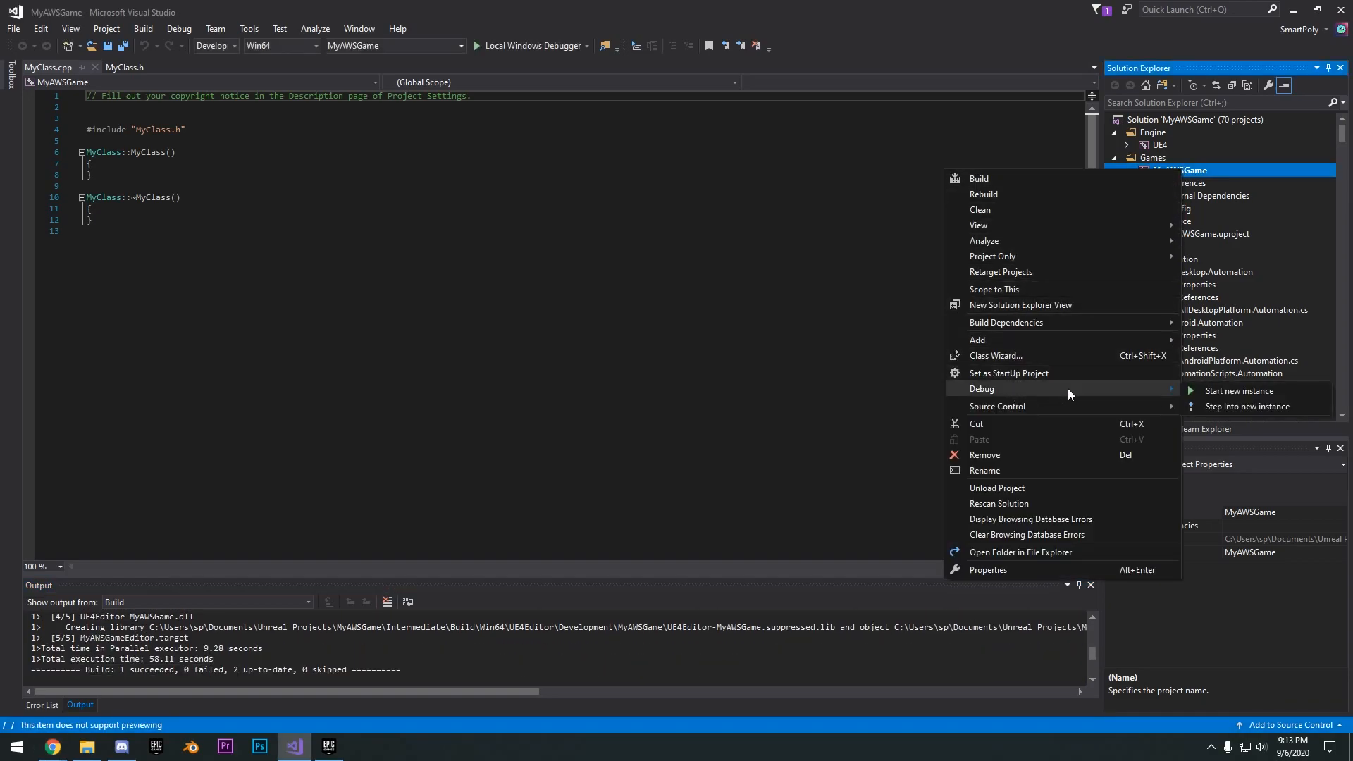
pyautogui.click(1198, 390)
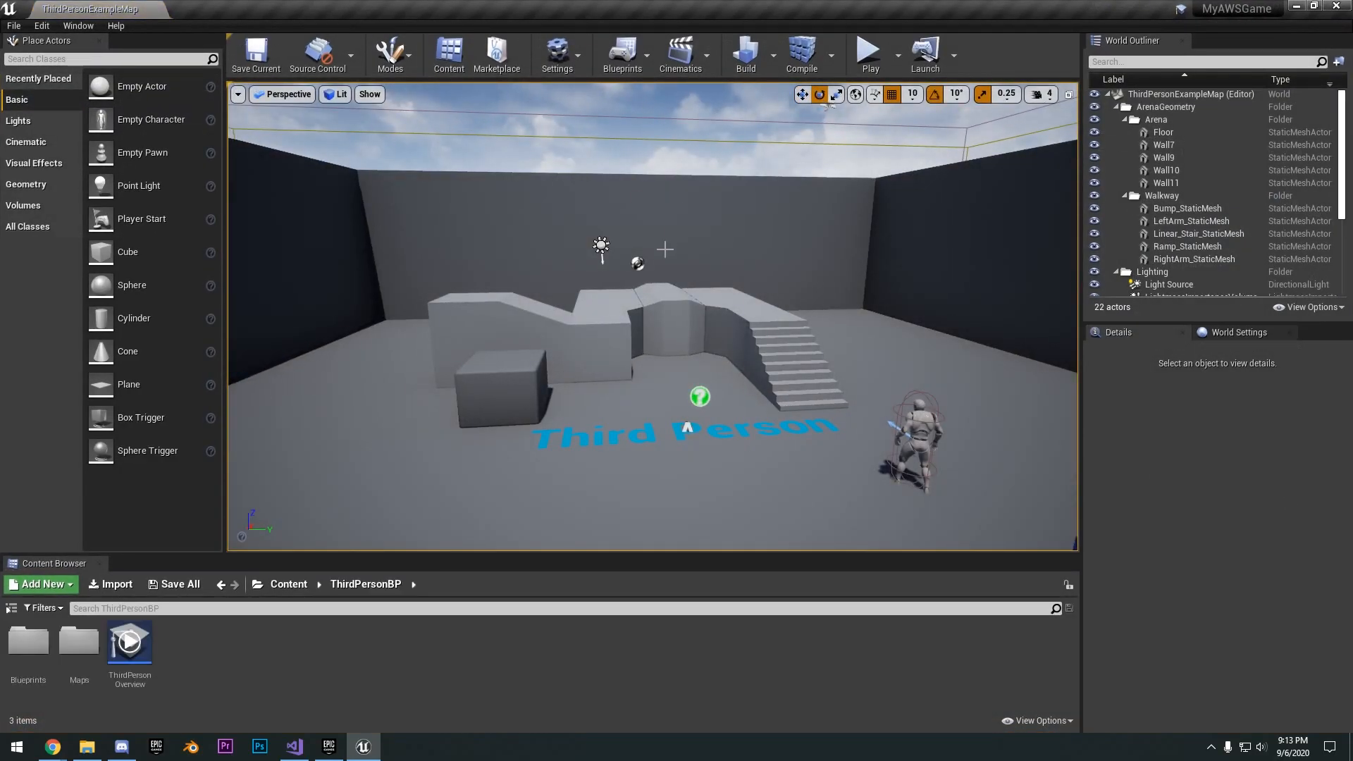
pyautogui.moveTo(665, 249); pyautogui.dragTo(733, 303, button='right')
pyautogui.click(1336, 6)
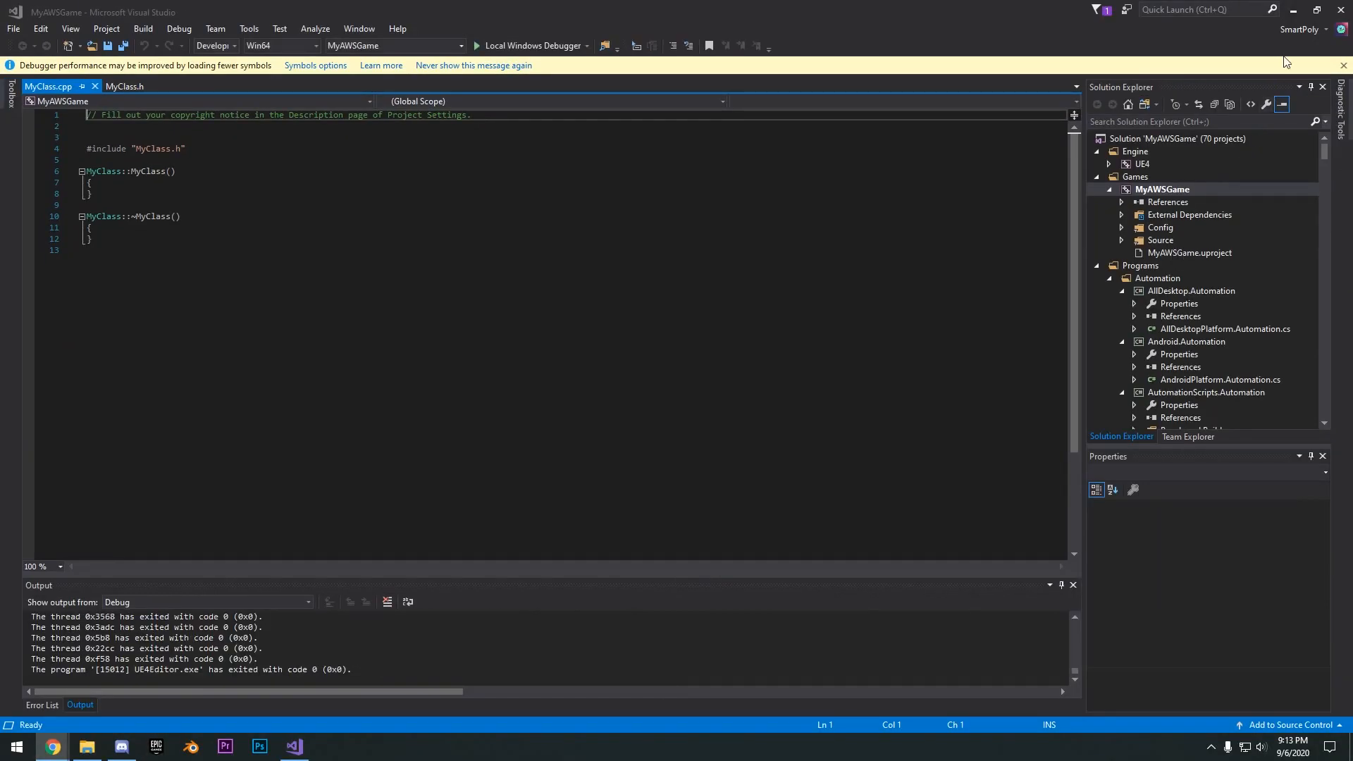
pyautogui.click(1340, 13)
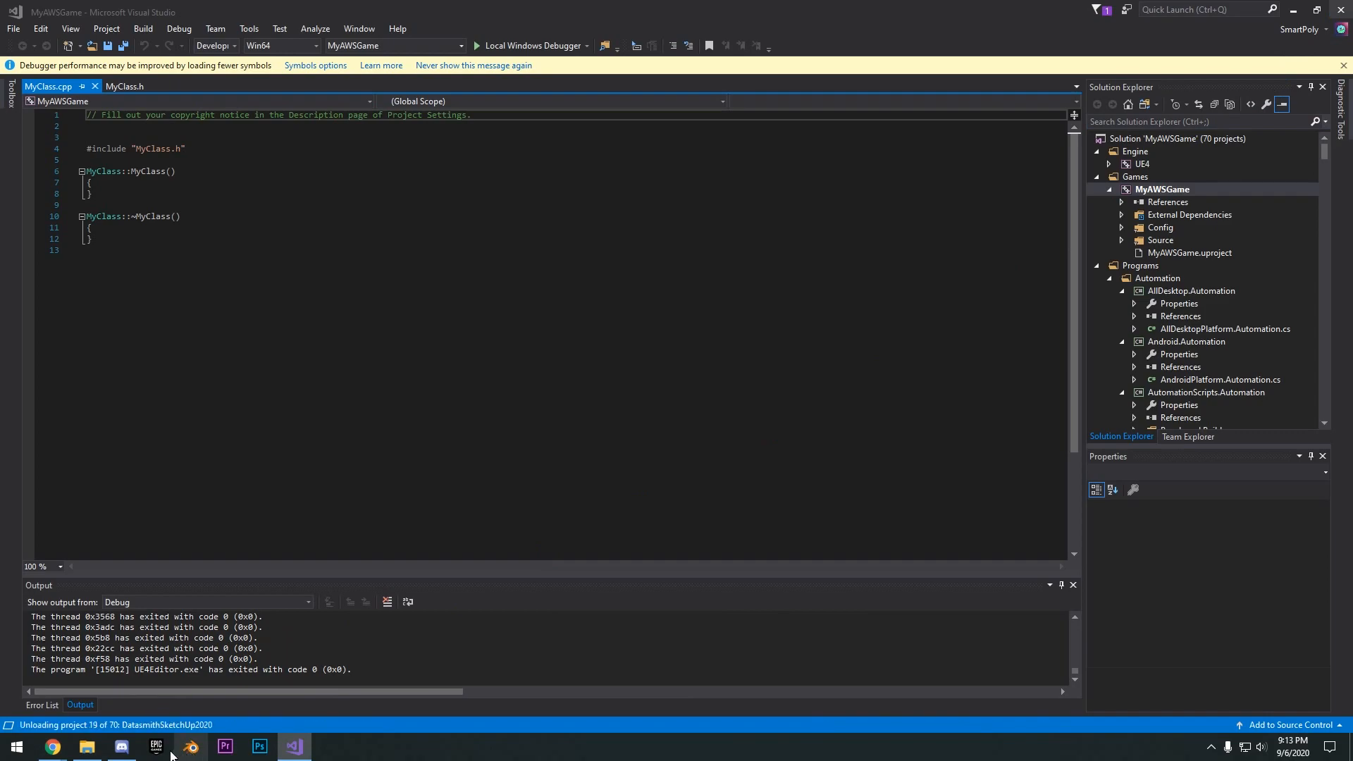
# - Open the MyAWSGame project from the Epic Games Launcher library and minimize the launcher
pyautogui.click(167, 749)
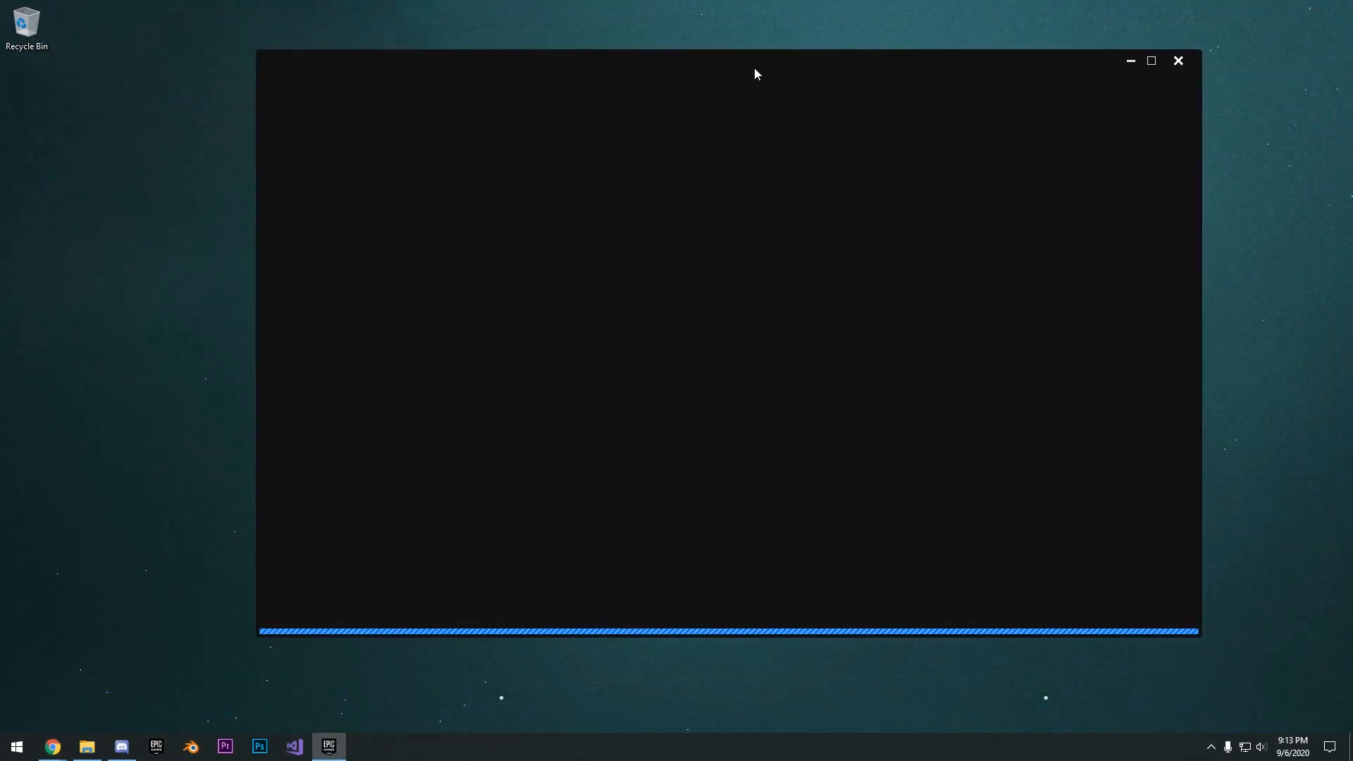
pyautogui.click(714, 90)
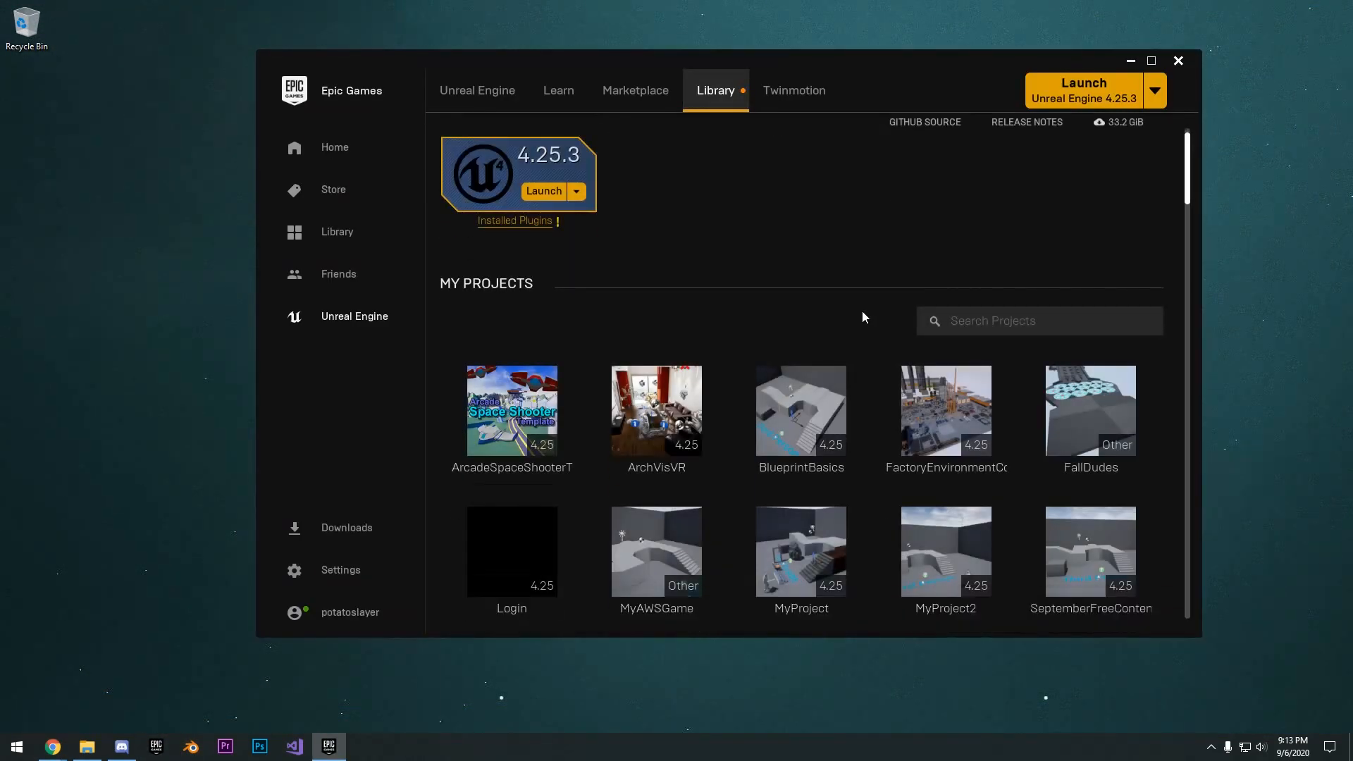
pyautogui.scroll(-2, 810, 345)
pyautogui.scroll(-2, 532, 521)
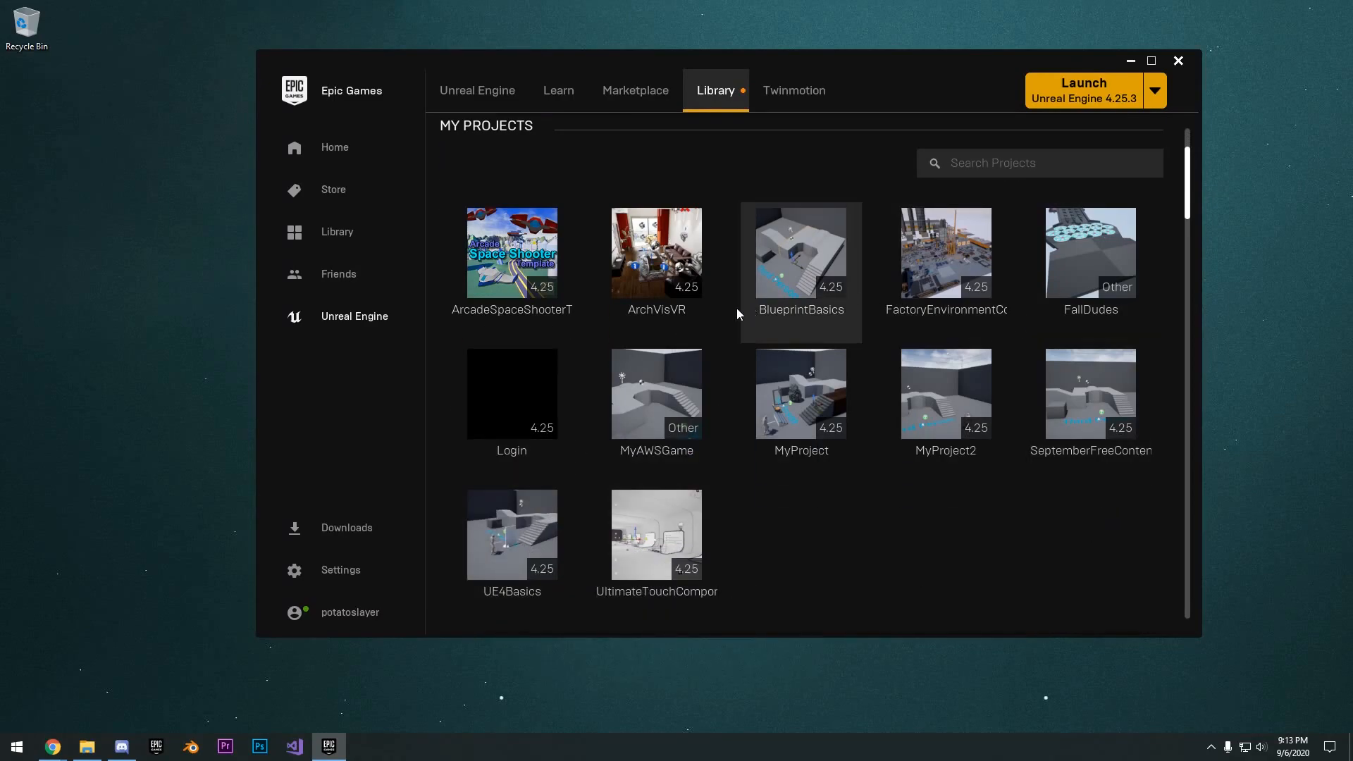
pyautogui.doubleClick(642, 421)
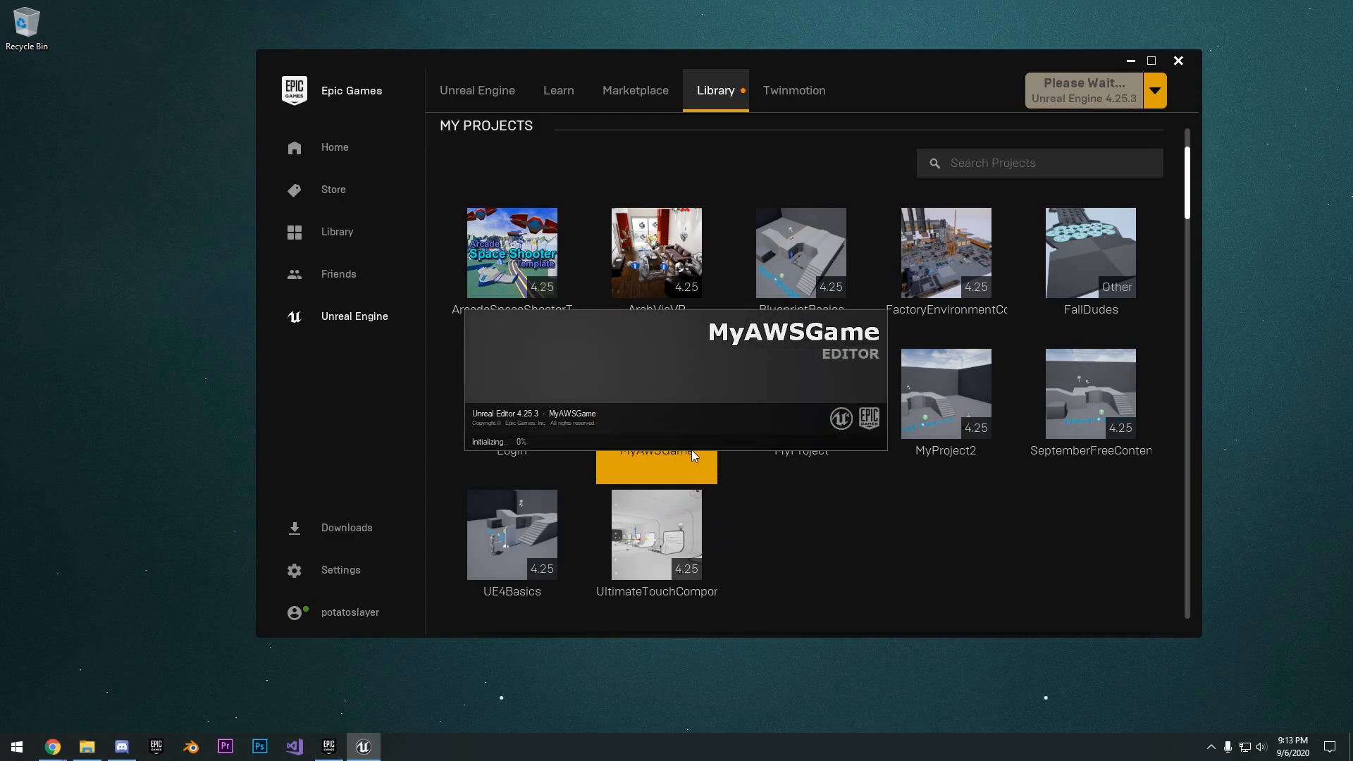
pyautogui.click(1130, 61)
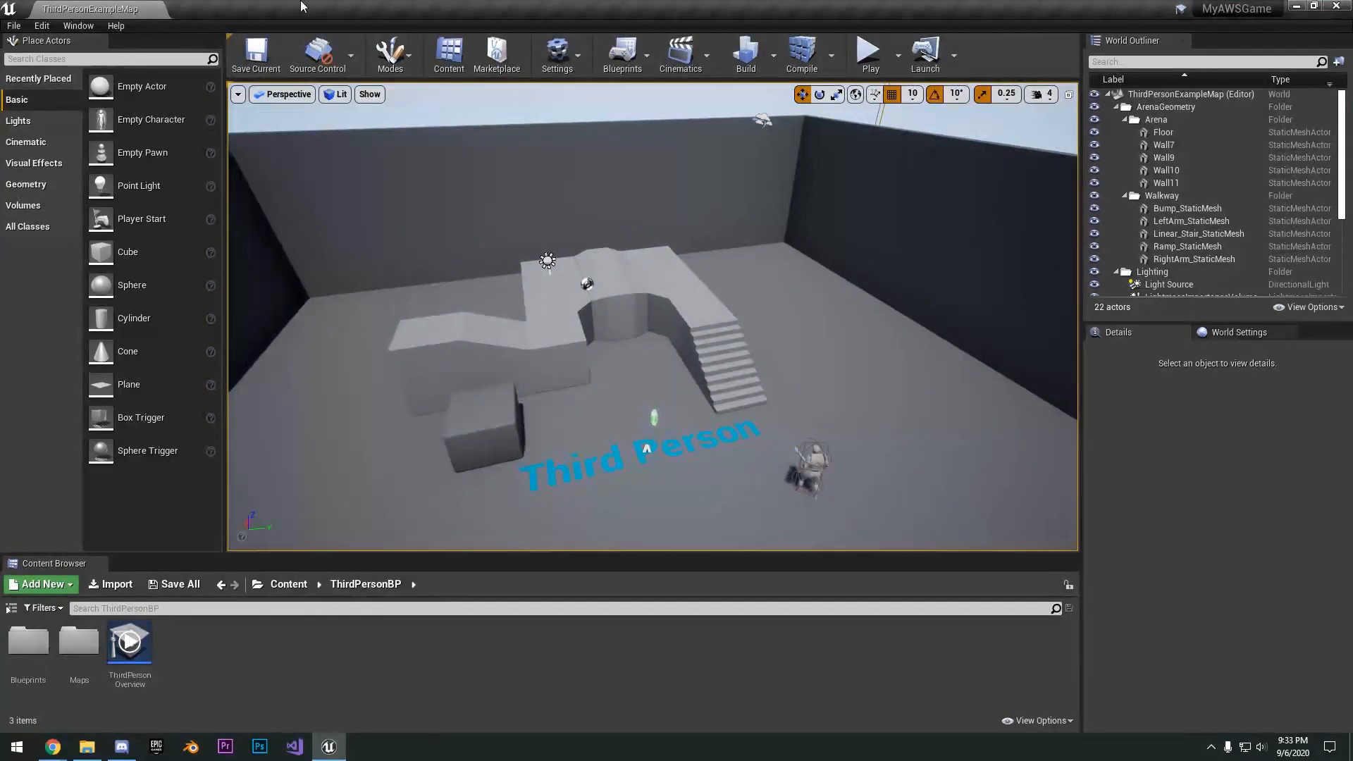
# - Create a new level from the default template with sky, light and floor
pyautogui.moveTo(737, 401); pyautogui.dragTo(803, 398, button='right')
pyautogui.press('s')
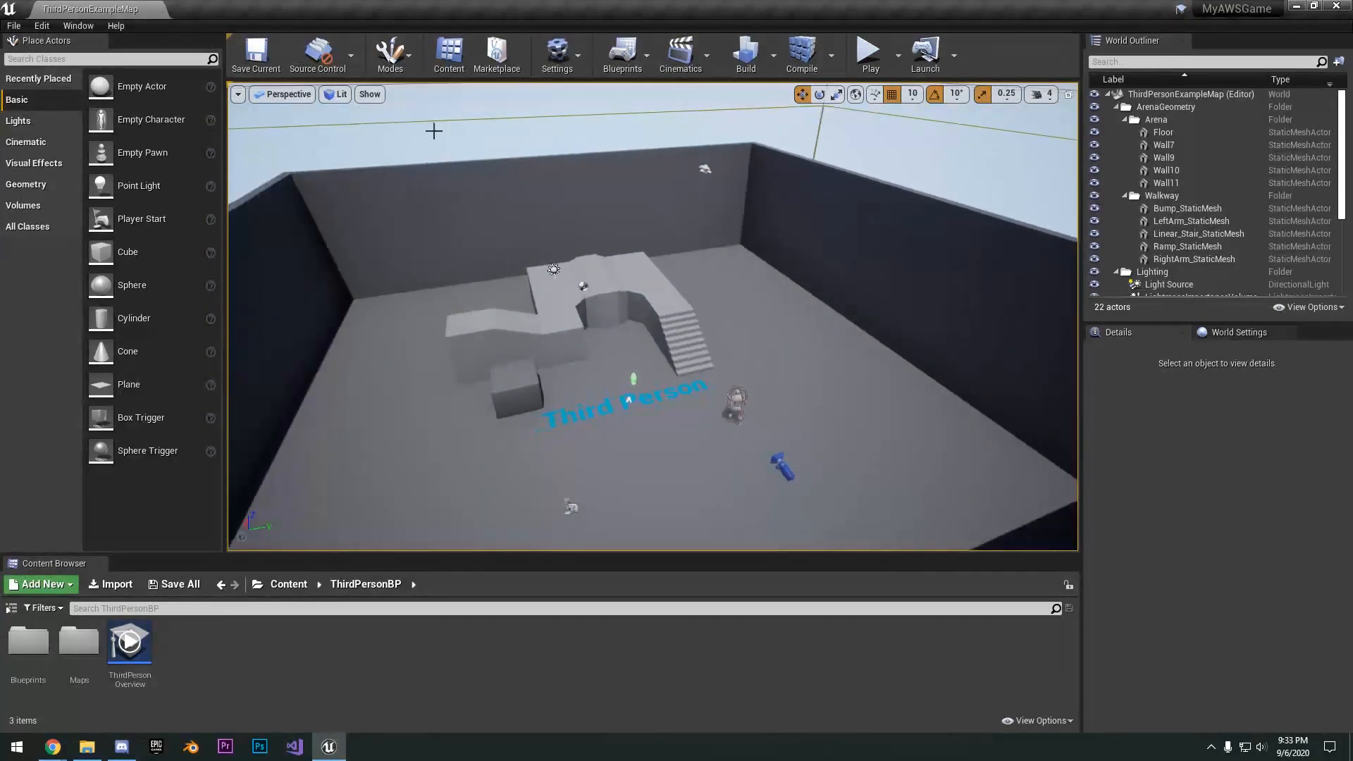
pyautogui.click(13, 25)
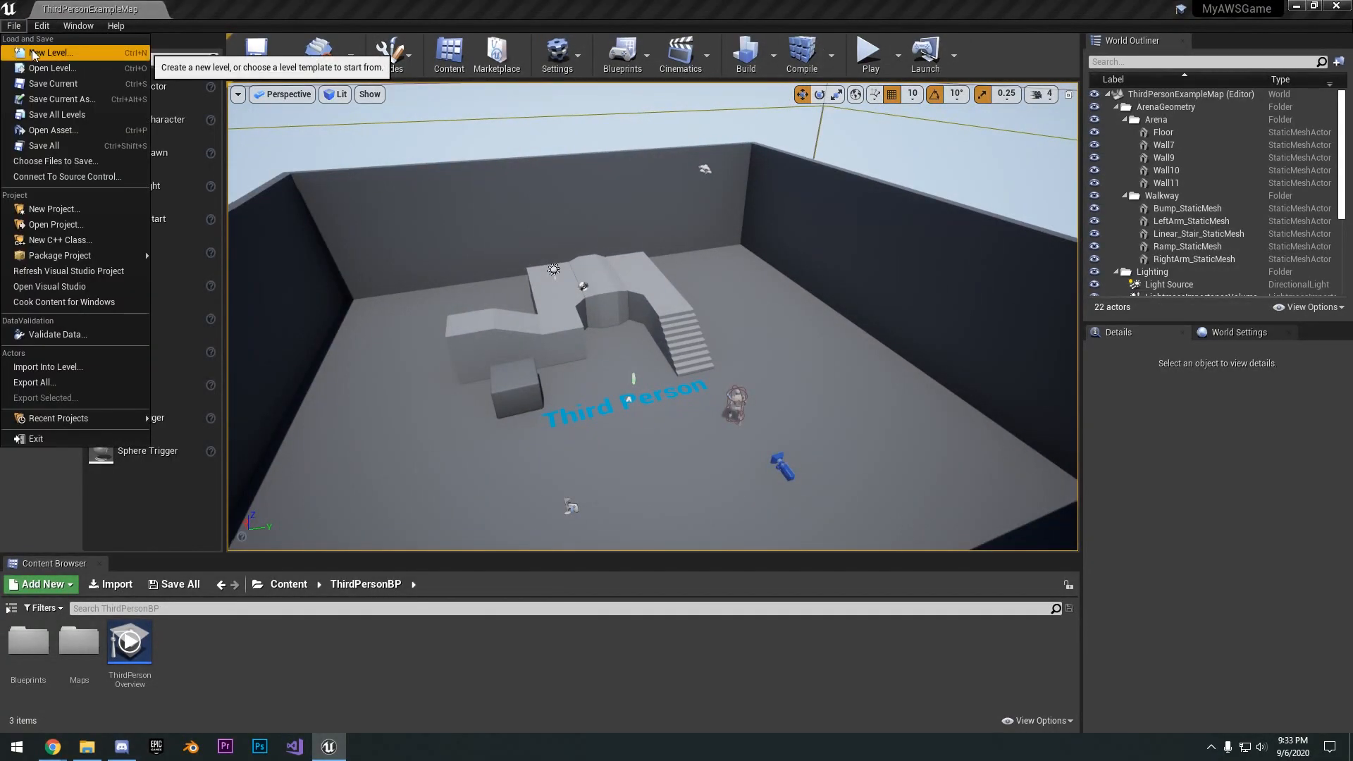
pyautogui.click(32, 52)
pyautogui.click(560, 296)
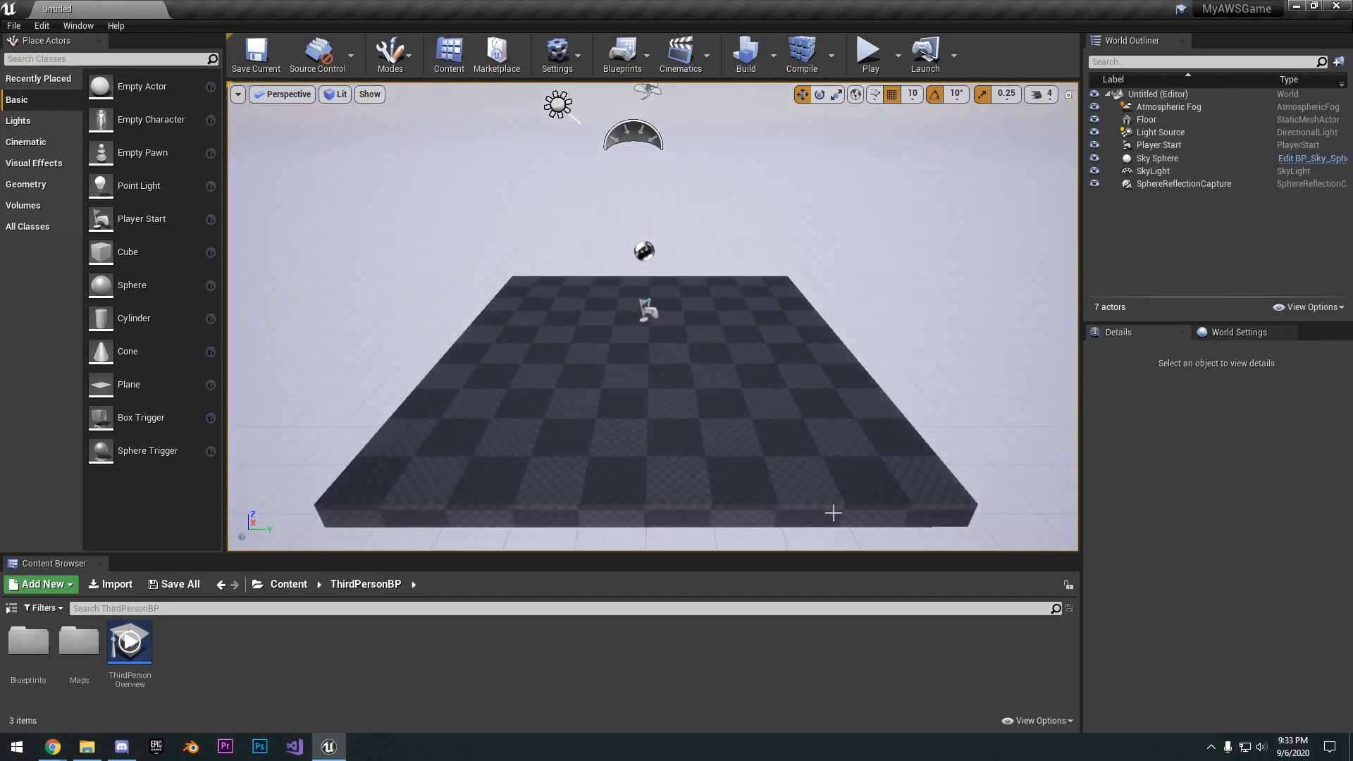
# - Delete the new level's floor and create a landscape with the default settings in its place
pyautogui.click(661, 293)
pyautogui.press('Delete')
pyautogui.click(383, 65)
pyautogui.click(422, 116)
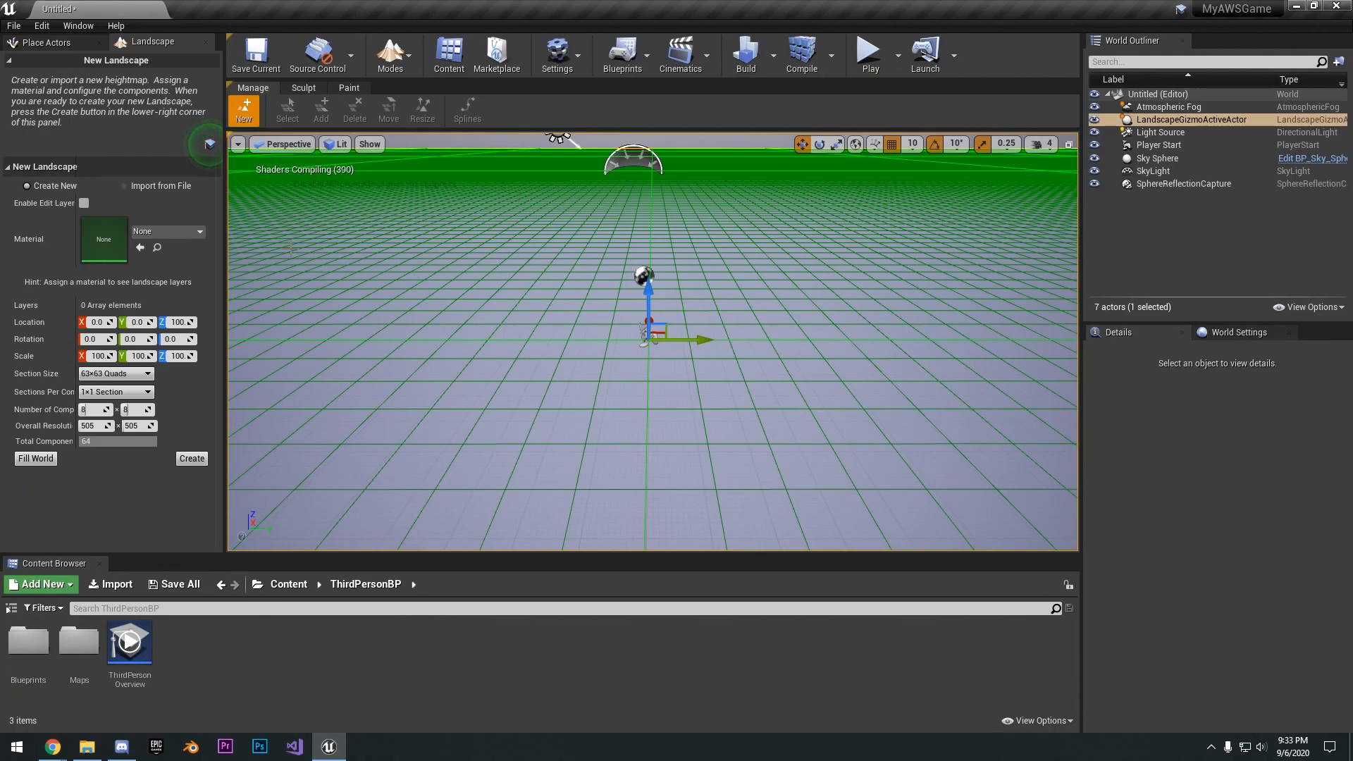
pyautogui.click(193, 459)
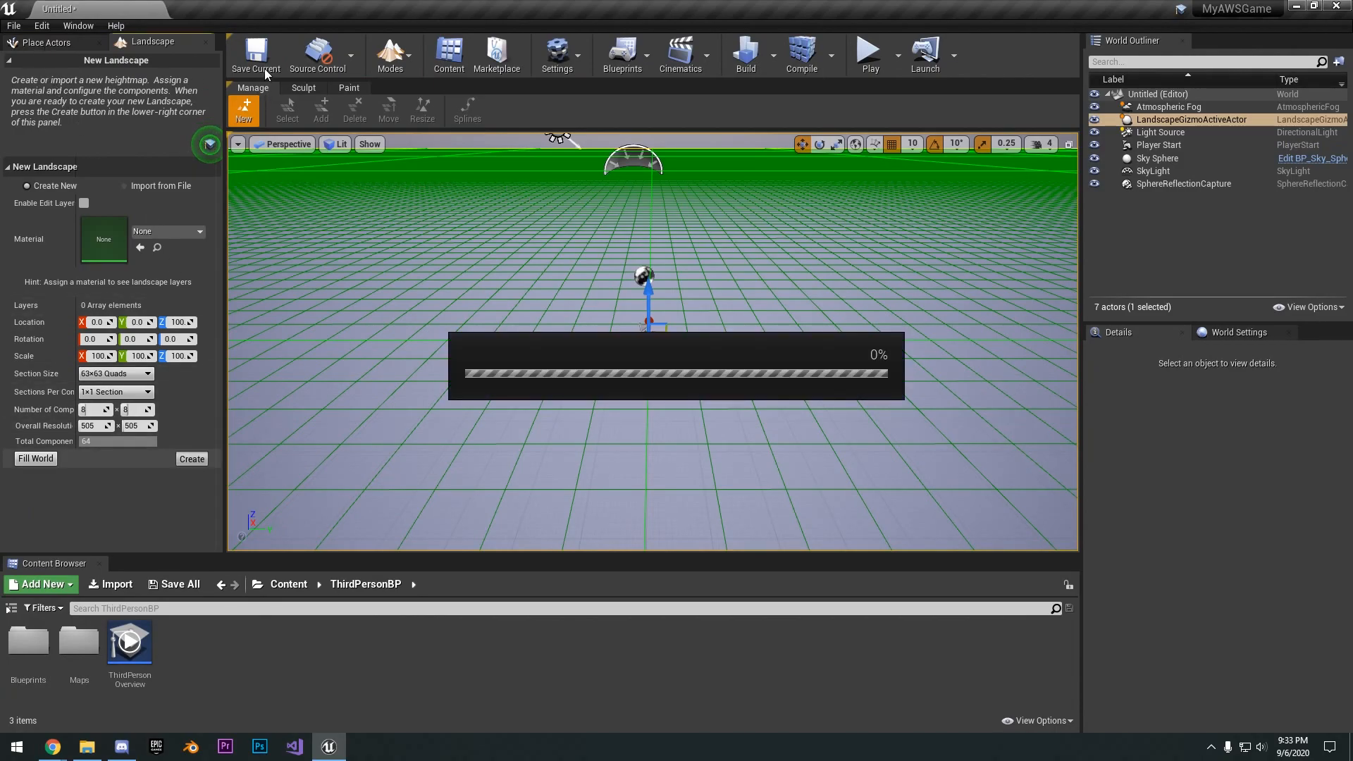
pyautogui.hotkey('shift', '1')
# - Set the mobility of the Light Source and the SkyLight to Movable
pyautogui.click(700, 374)
pyautogui.moveTo(700, 374); pyautogui.dragTo(867, 324, button='right')
pyautogui.keyDown('shift'); pyautogui.moveTo(660, 201); pyautogui.dragTo(660, 306); pyautogui.keyUp('shift')
pyautogui.moveTo(660, 243); pyautogui.dragTo(422, 282, button='right')
pyautogui.click(688, 442)
pyautogui.click(1185, 143)
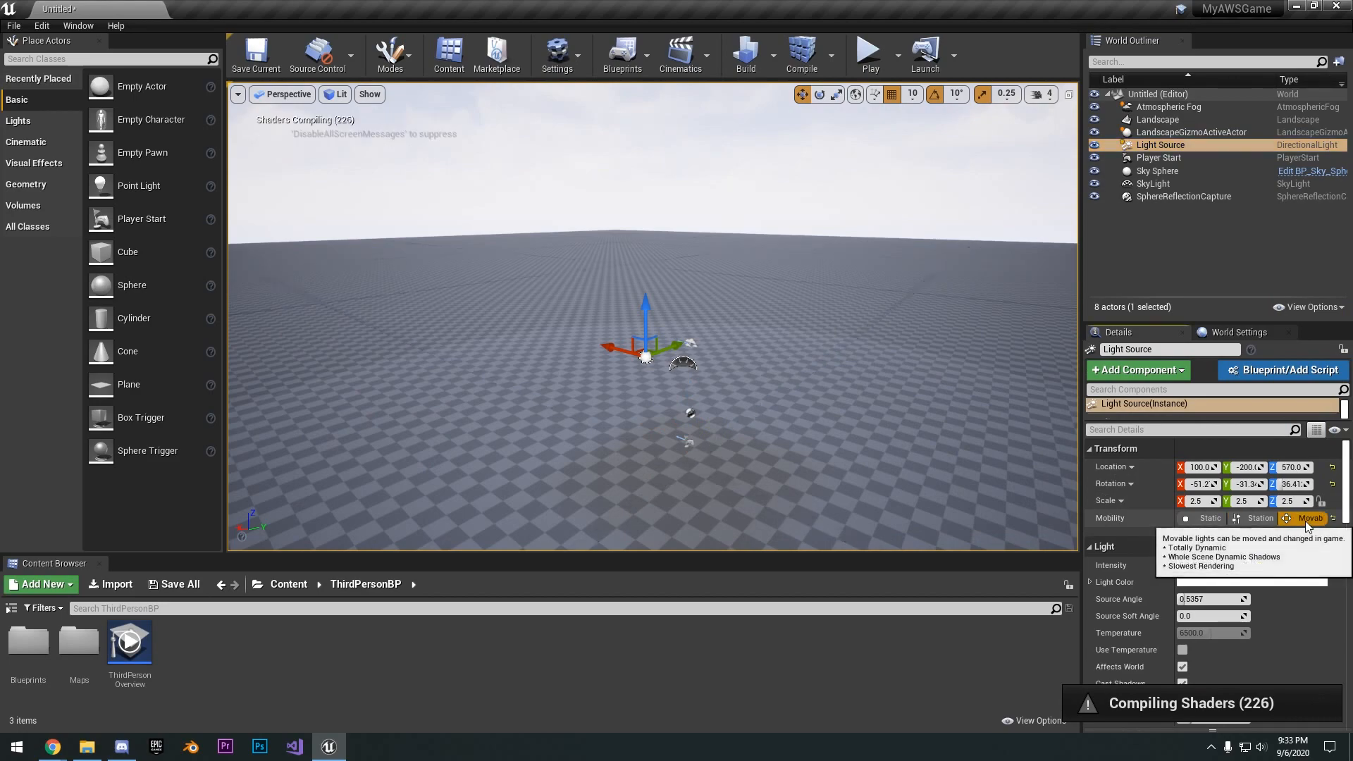
pyautogui.click(1194, 159)
pyautogui.click(1194, 171)
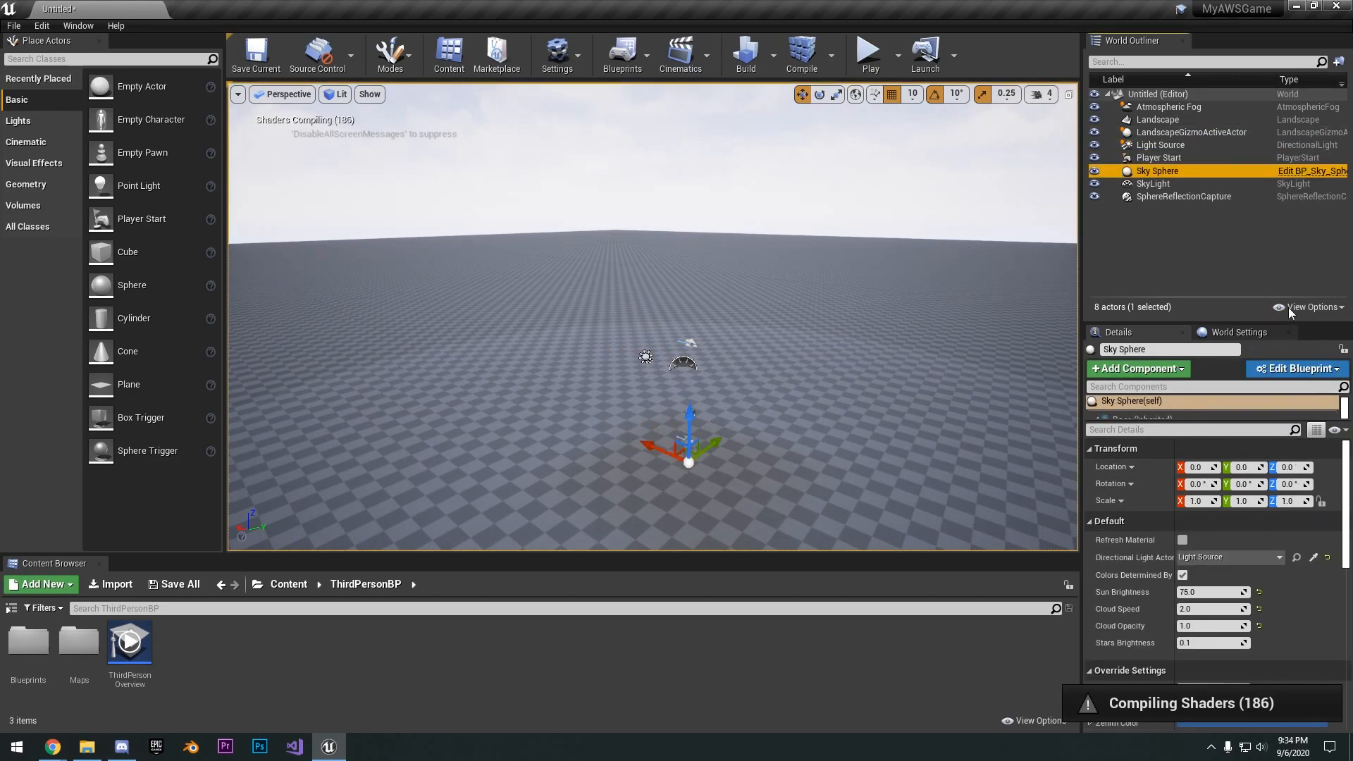
pyautogui.doubleClick(1194, 184)
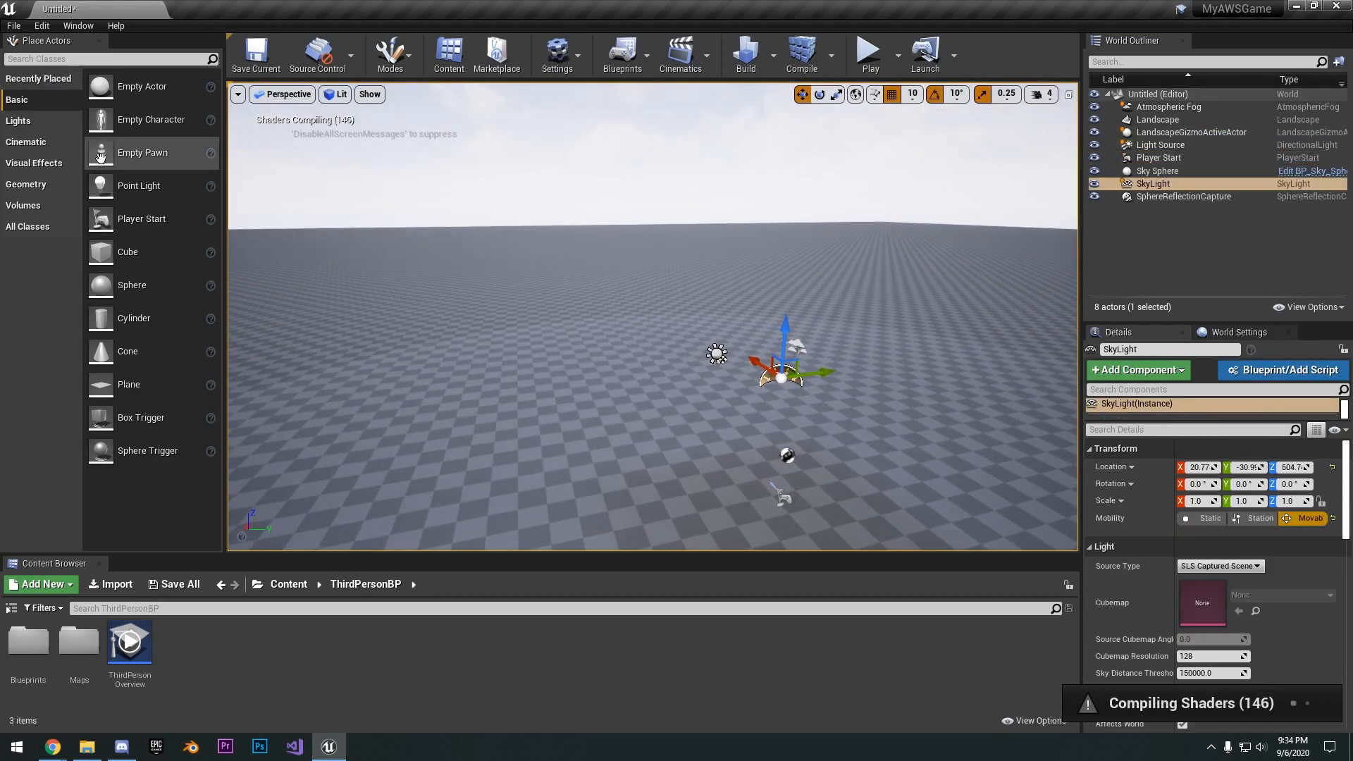
# - Place a Text Render actor above the landscape, rotated 180° about Z and scaled to 8 on all axes
pyautogui.write('tex')
pyautogui.moveTo(60, 120); pyautogui.dragTo(754, 229)
pyautogui.press('r')
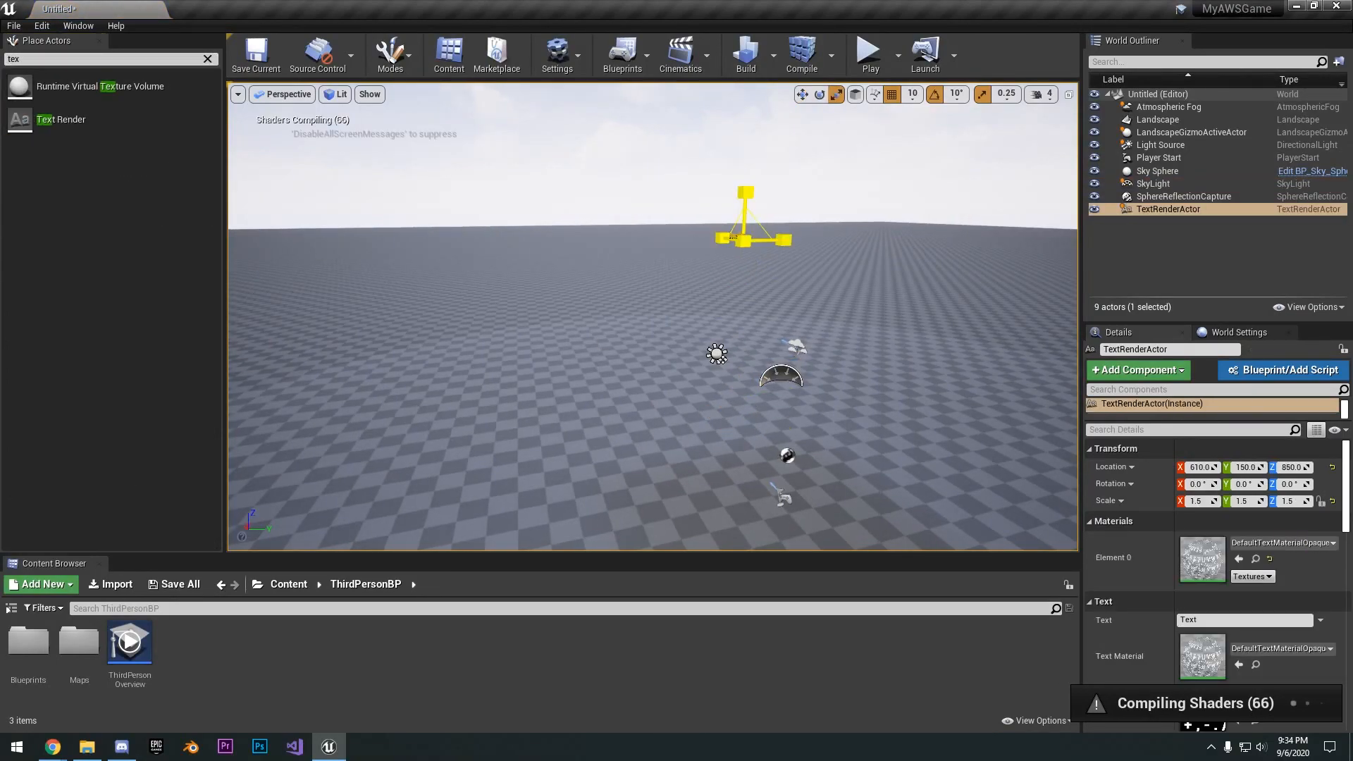
pyautogui.press('w')
pyautogui.press('f')
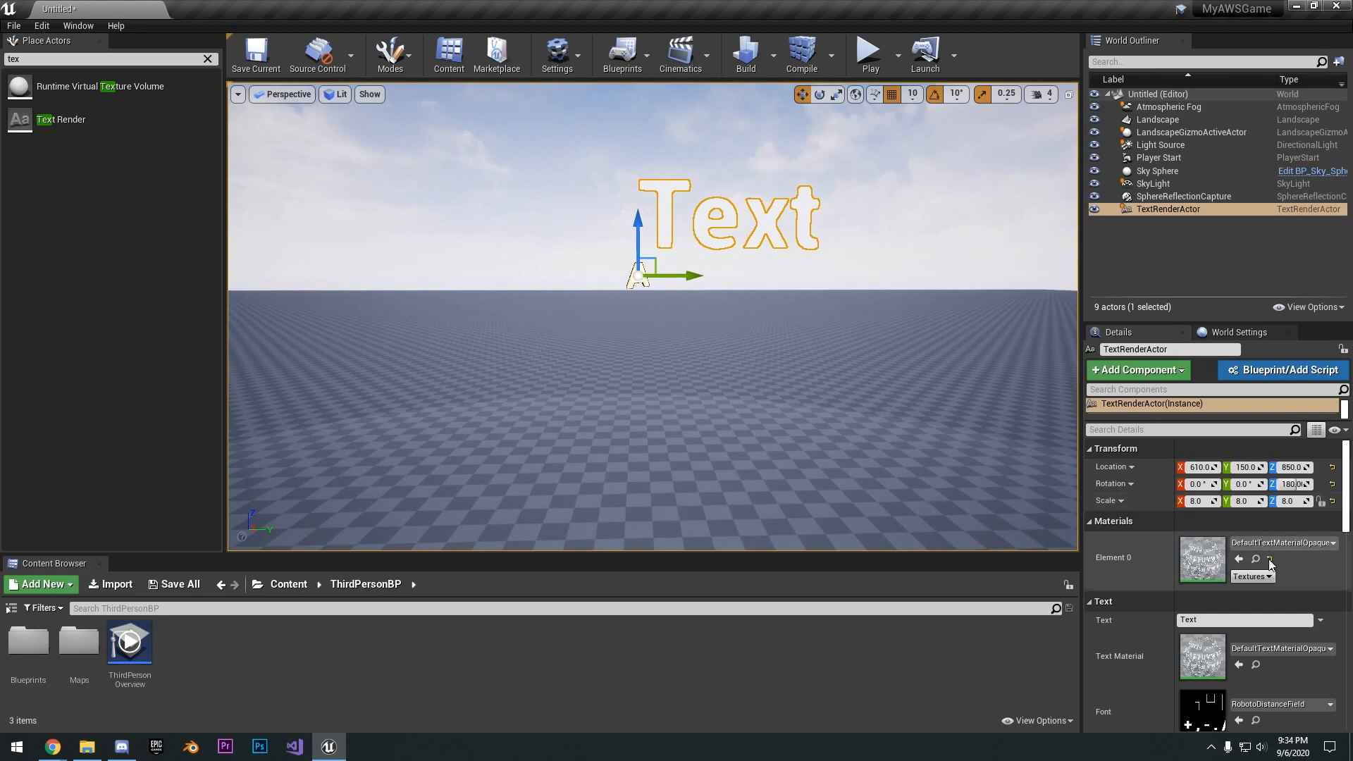
# - Set the text render actor's text to "Server Map"
pyautogui.scroll(-2, 1262, 625)
pyautogui.scroll(2, 1262, 625)
pyautogui.click(1226, 620)
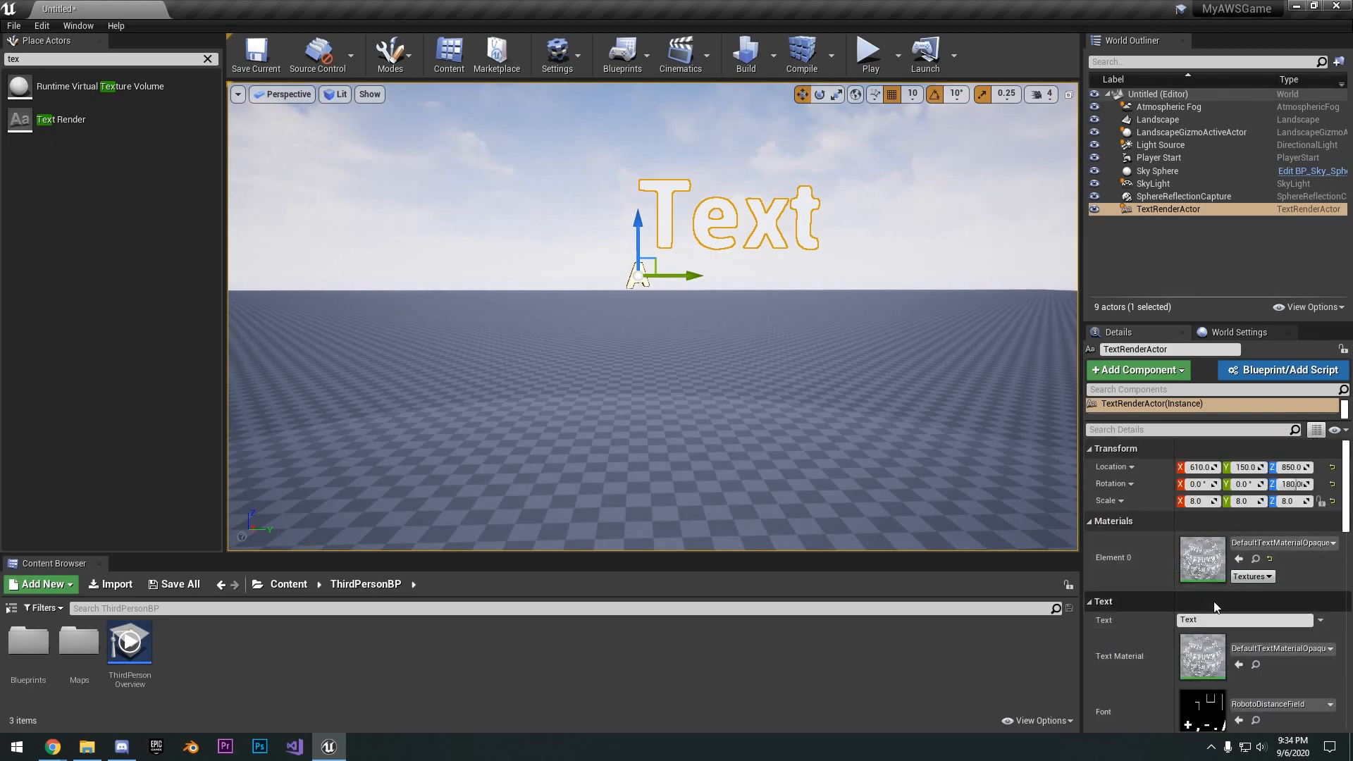
pyautogui.write('Server Map')
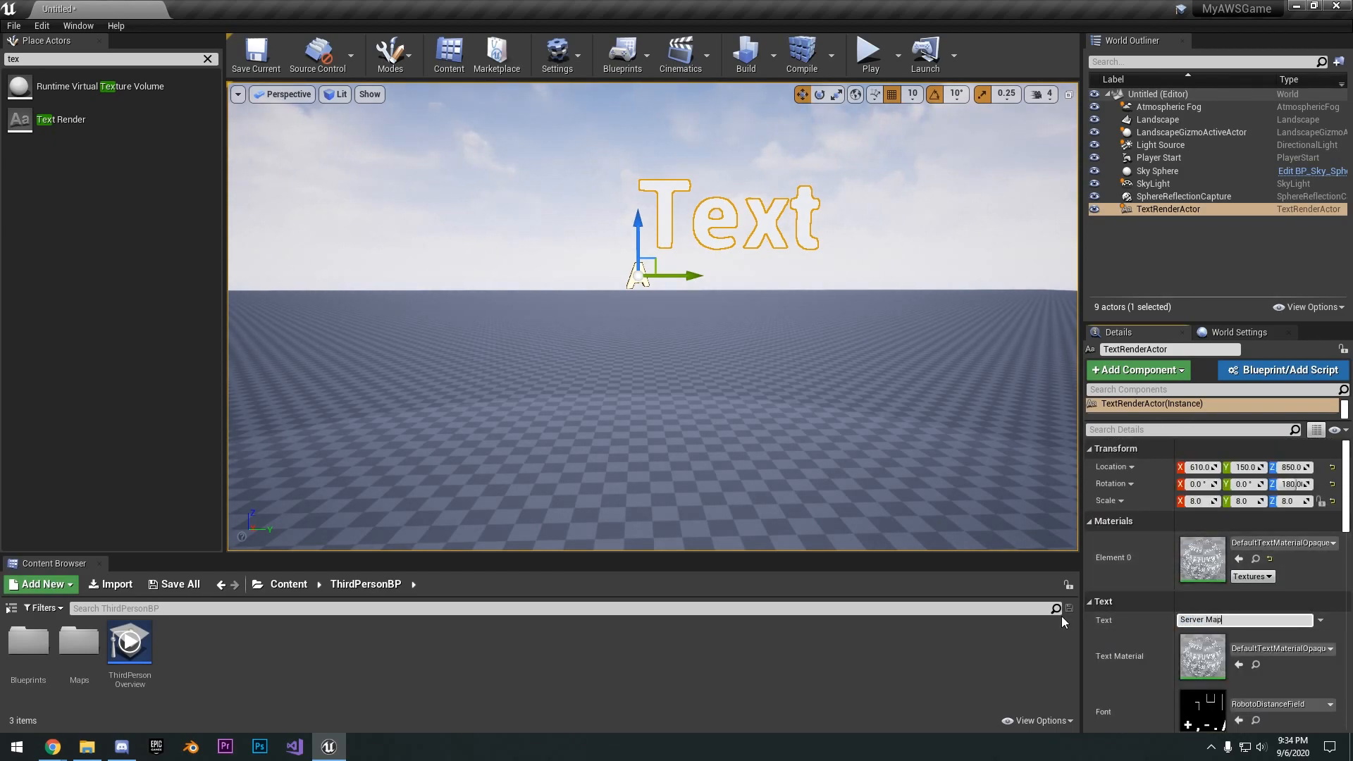
pyautogui.press('Return')
# - Set the Server Map text's render color to red
pyautogui.scroll(-6, 775, 387)
pyautogui.moveTo(697, 290); pyautogui.dragTo(570, 290)
pyautogui.click(747, 264)
pyautogui.moveTo(756, 300); pyautogui.dragTo(712, 272, button='right')
pyautogui.click(756, 299)
pyautogui.scroll(-7, 1200, 570)
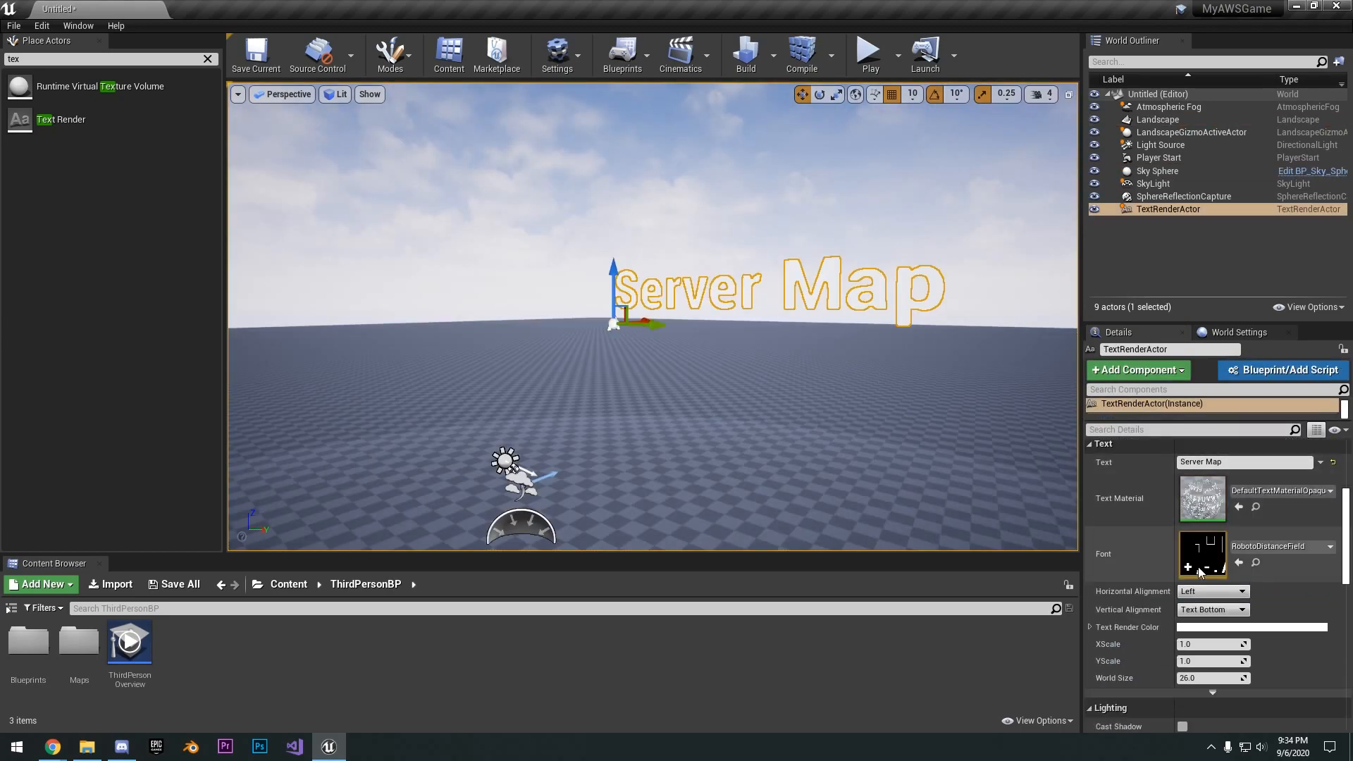
pyautogui.scroll(-4, 1199, 569)
pyautogui.click(1196, 539)
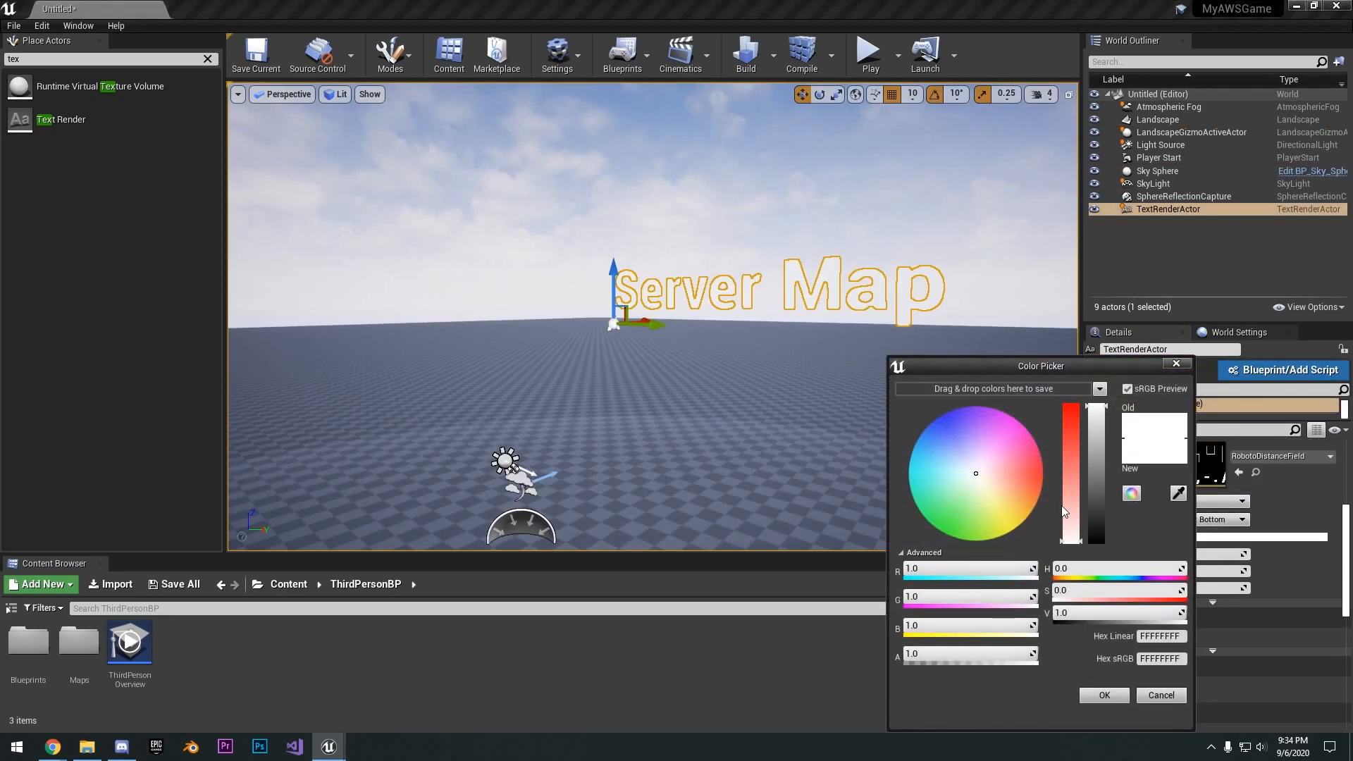
pyautogui.moveTo(1066, 468); pyautogui.dragTo(1066, 394)
pyautogui.click(1118, 697)
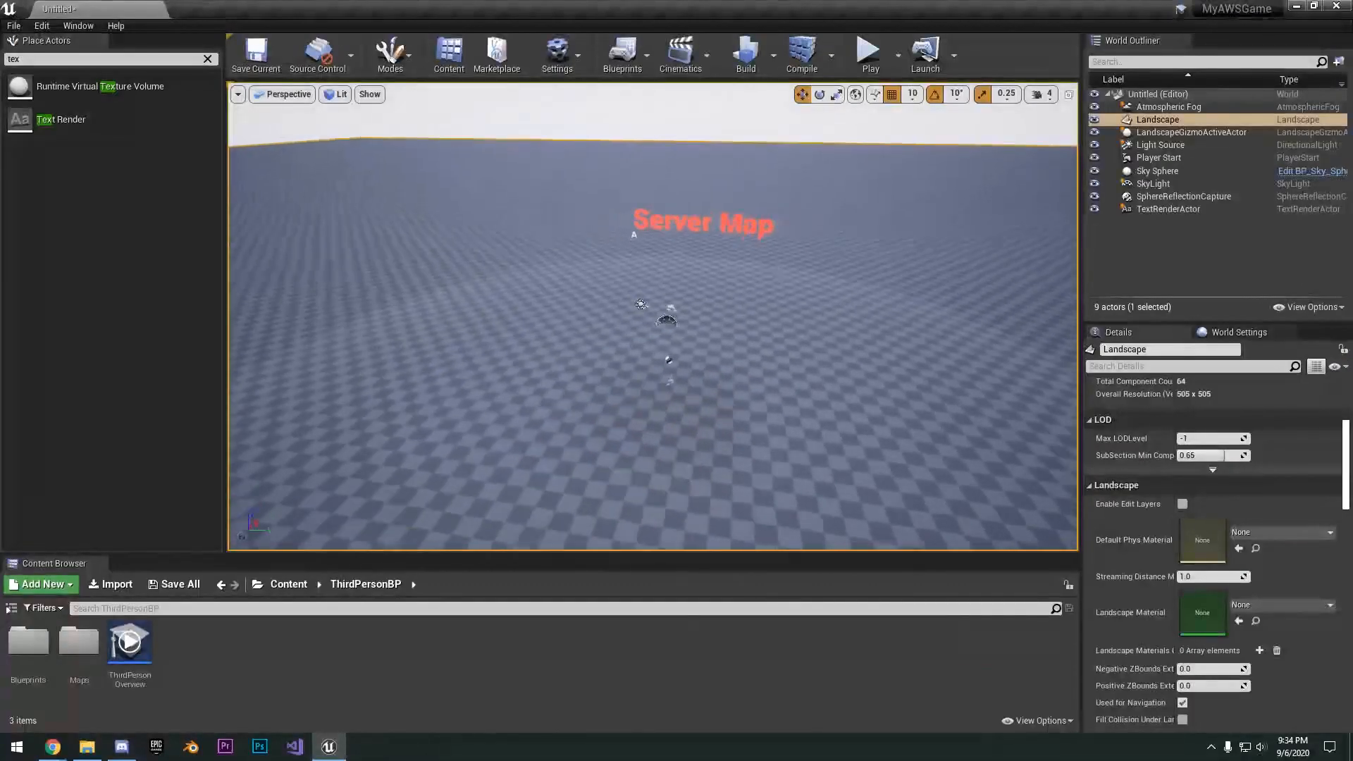
# - Lower the Server Map text along the Z axis so it sits closer to the landscape
pyautogui.moveTo(831, 305); pyautogui.dragTo(829, 204, button='right')
pyautogui.click(821, 280)
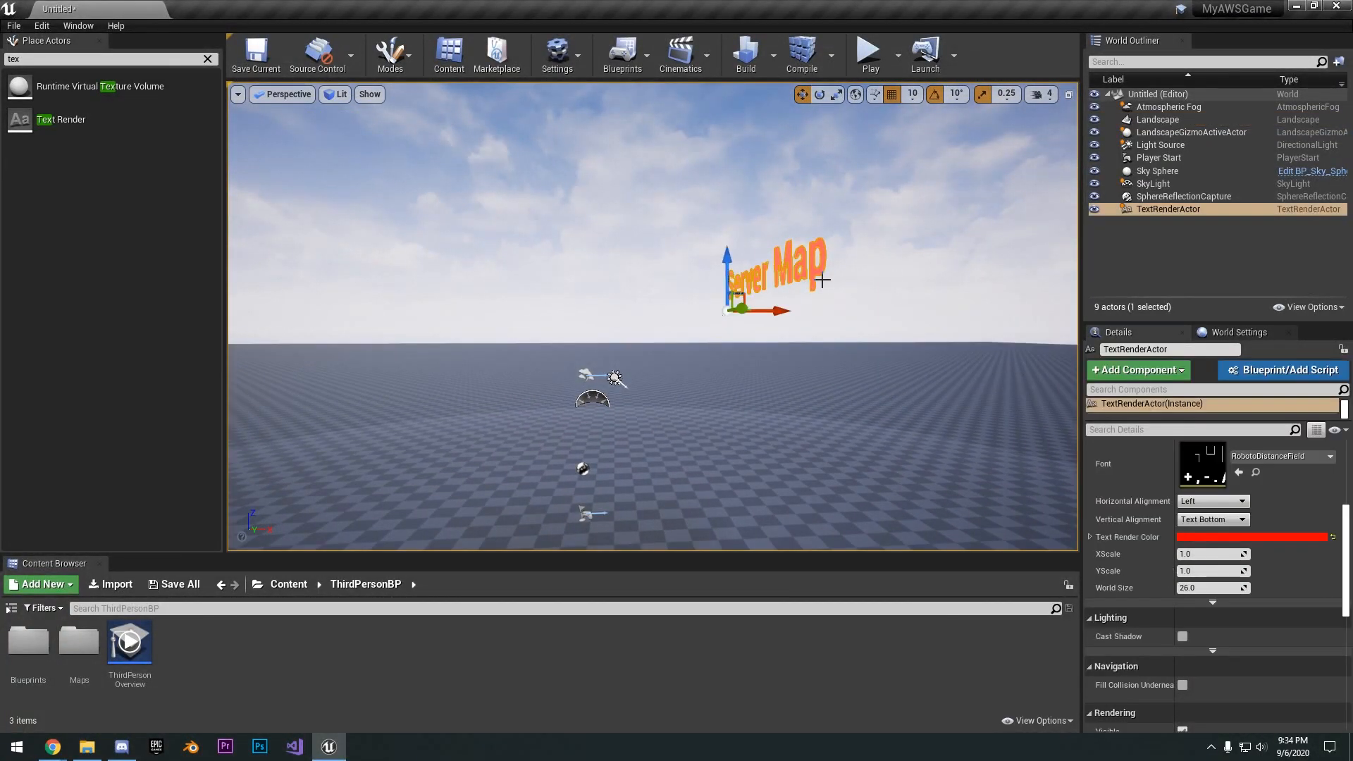
pyautogui.moveTo(736, 271); pyautogui.dragTo(735, 341)
pyautogui.moveTo(758, 326); pyautogui.dragTo(969, 329, button='right')
pyautogui.press('a')
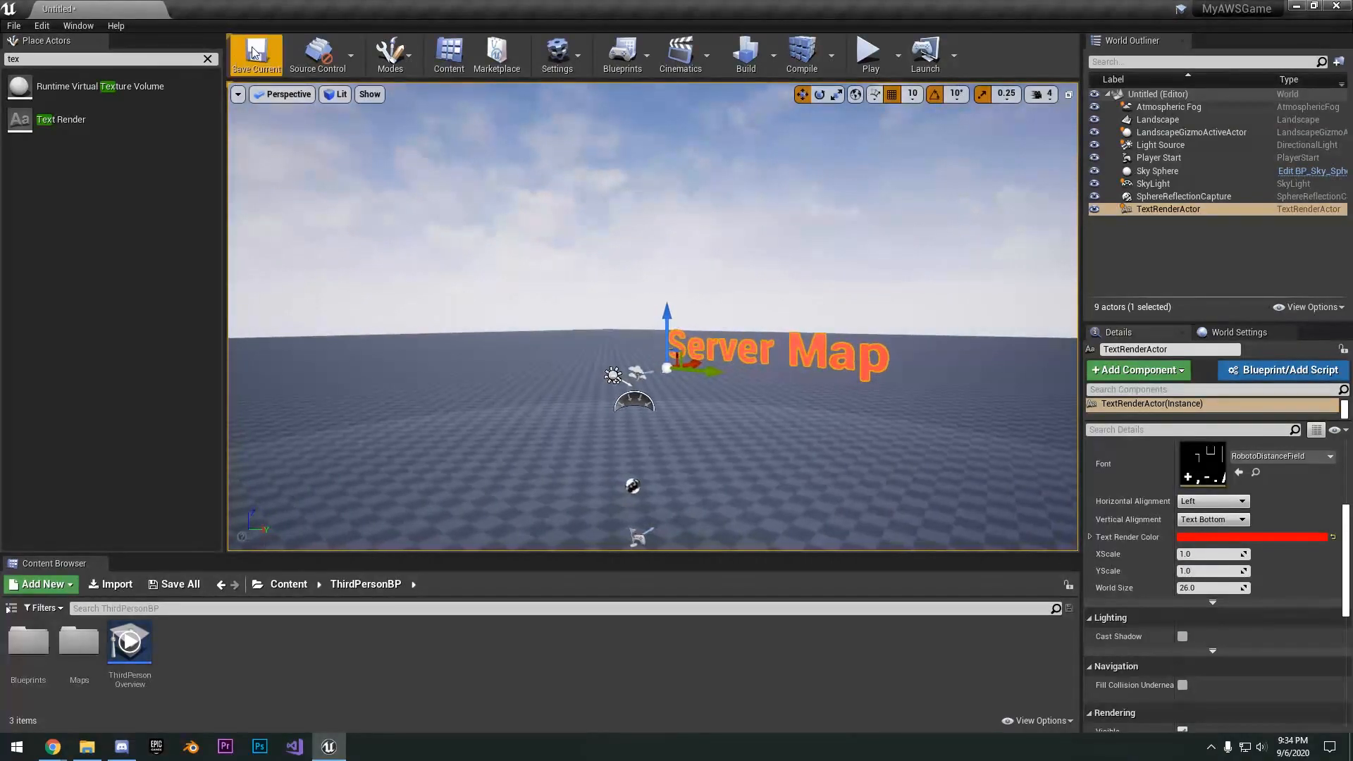
# - Save the level as ServerMap in the ThirdPersonBP/Maps folder
pyautogui.click(256, 56)
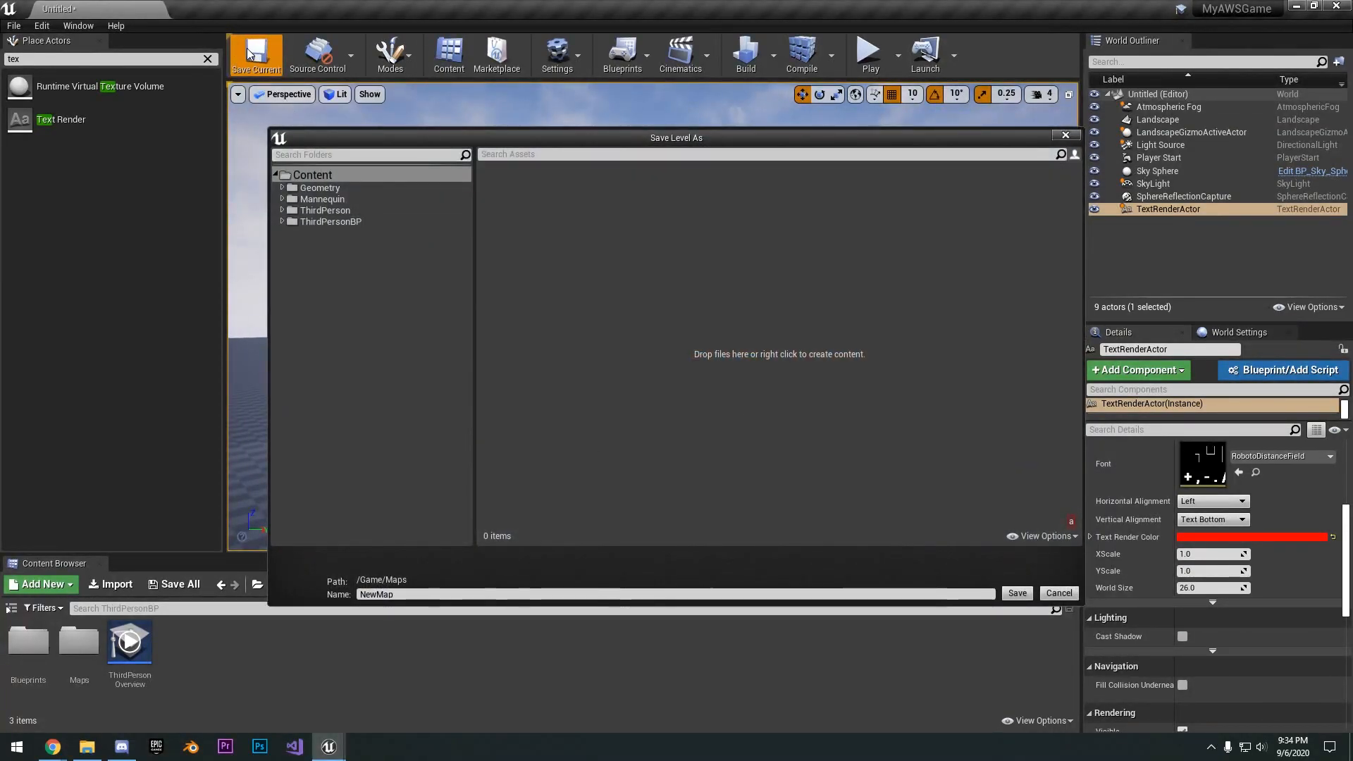
pyautogui.click(303, 222)
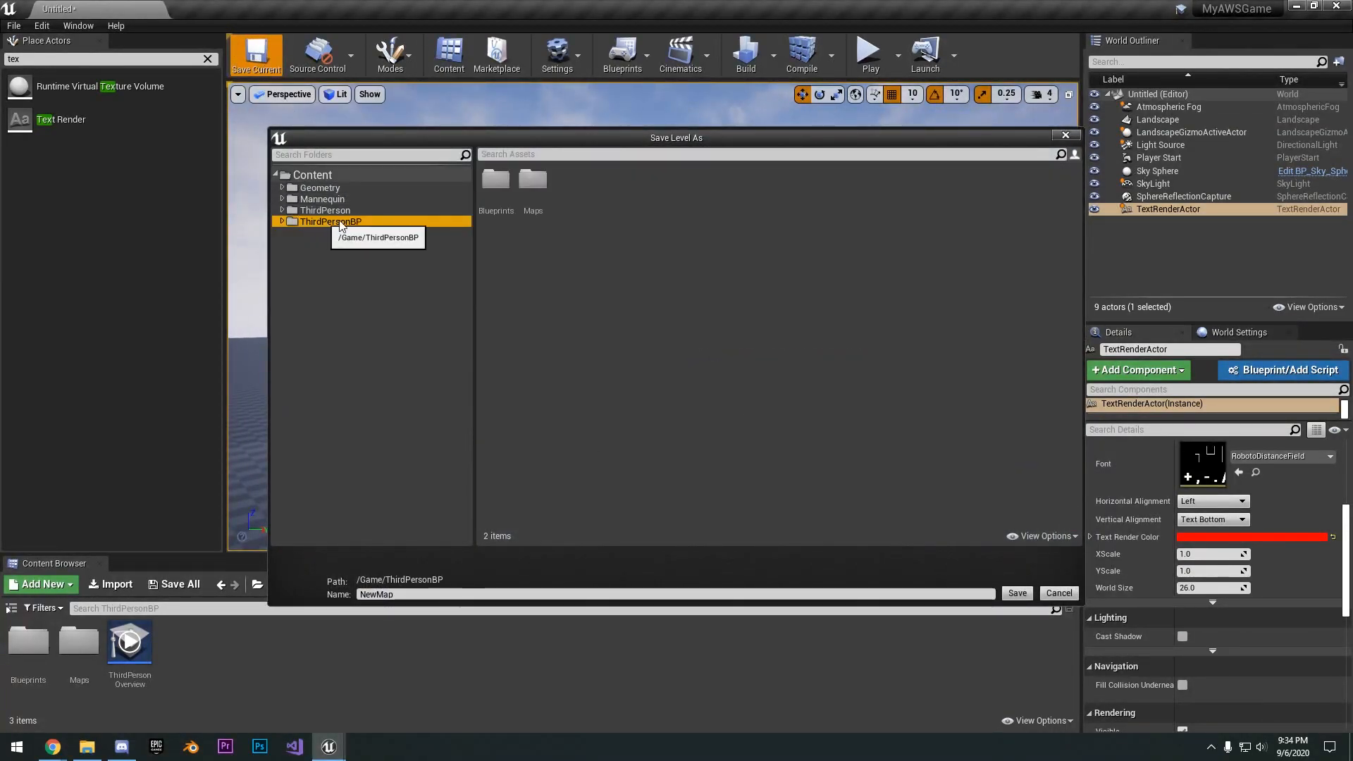
pyautogui.doubleClick(532, 184)
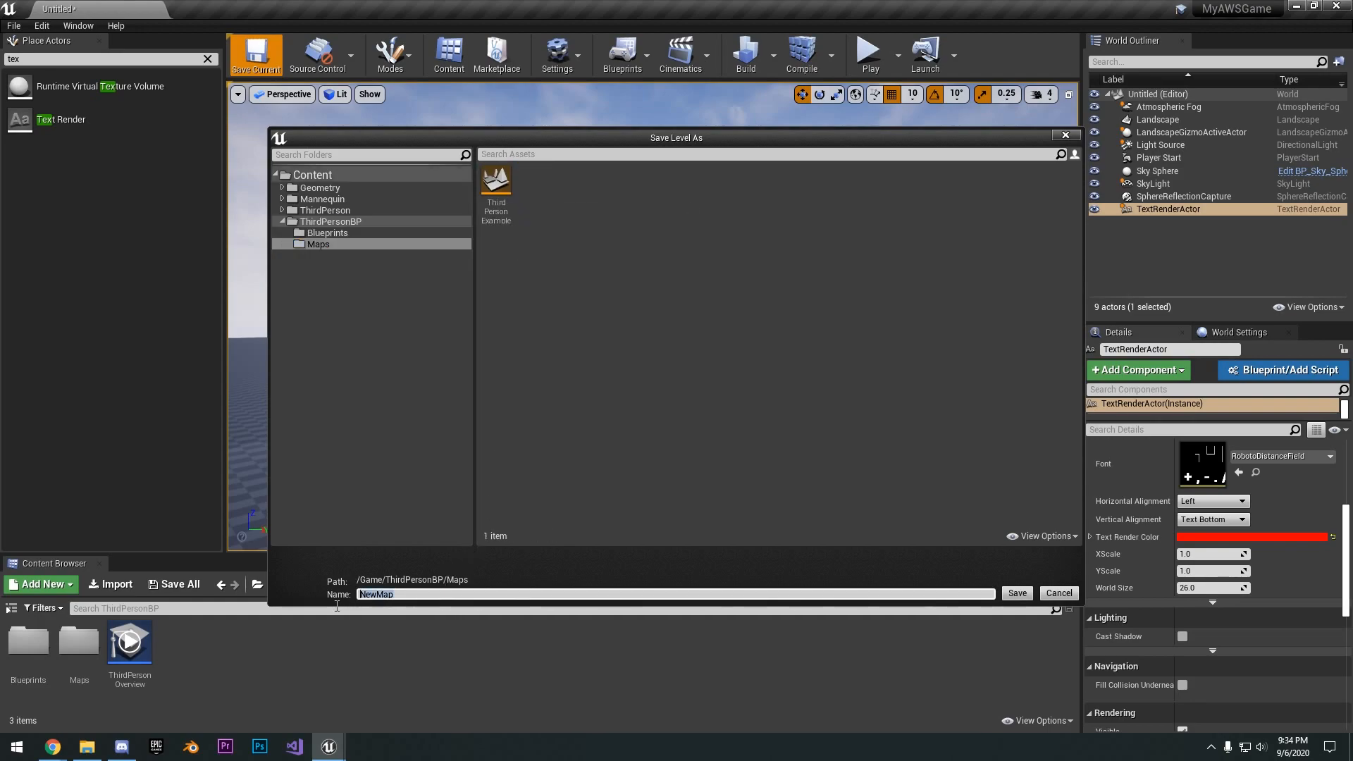
pyautogui.write('ServerMap')
pyautogui.press('Return')
# - Open the Maps & Modes page of the project settings
pyautogui.click(42, 25)
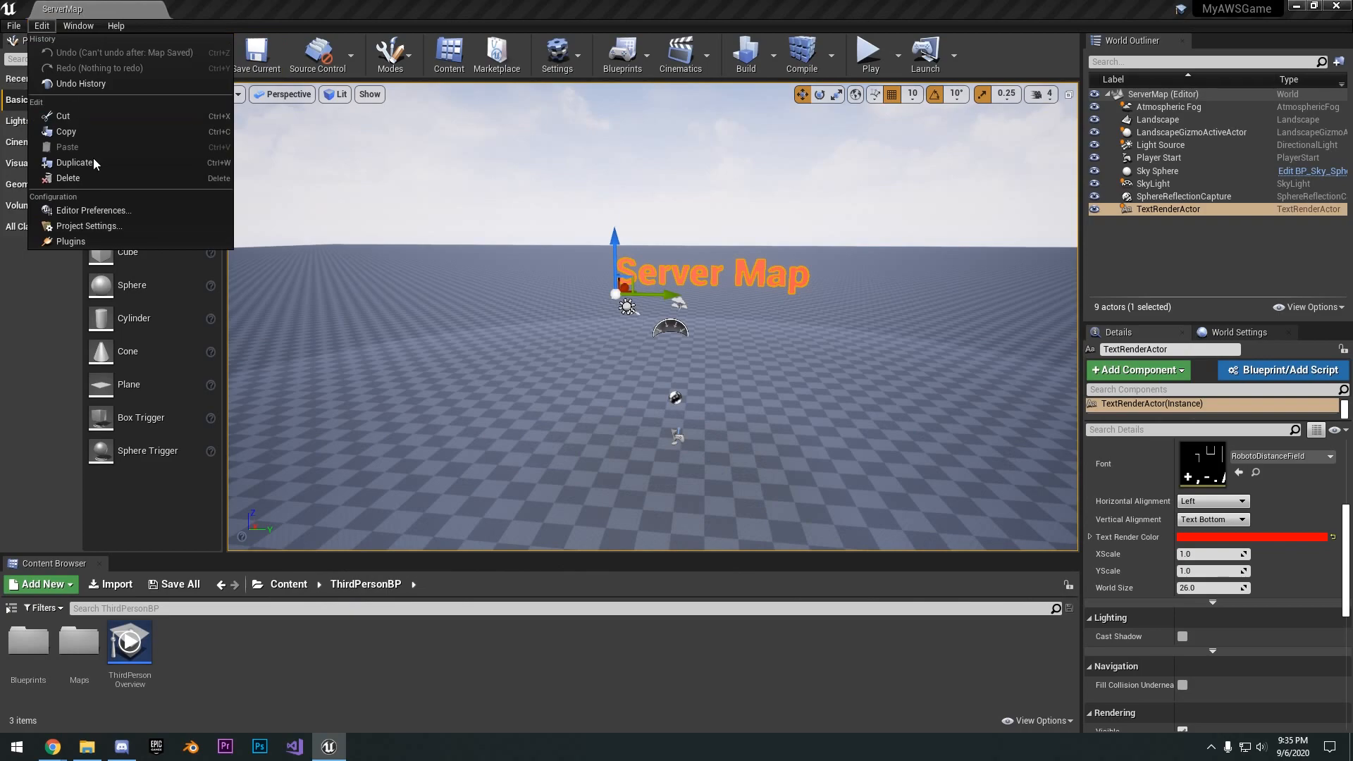
pyautogui.click(89, 224)
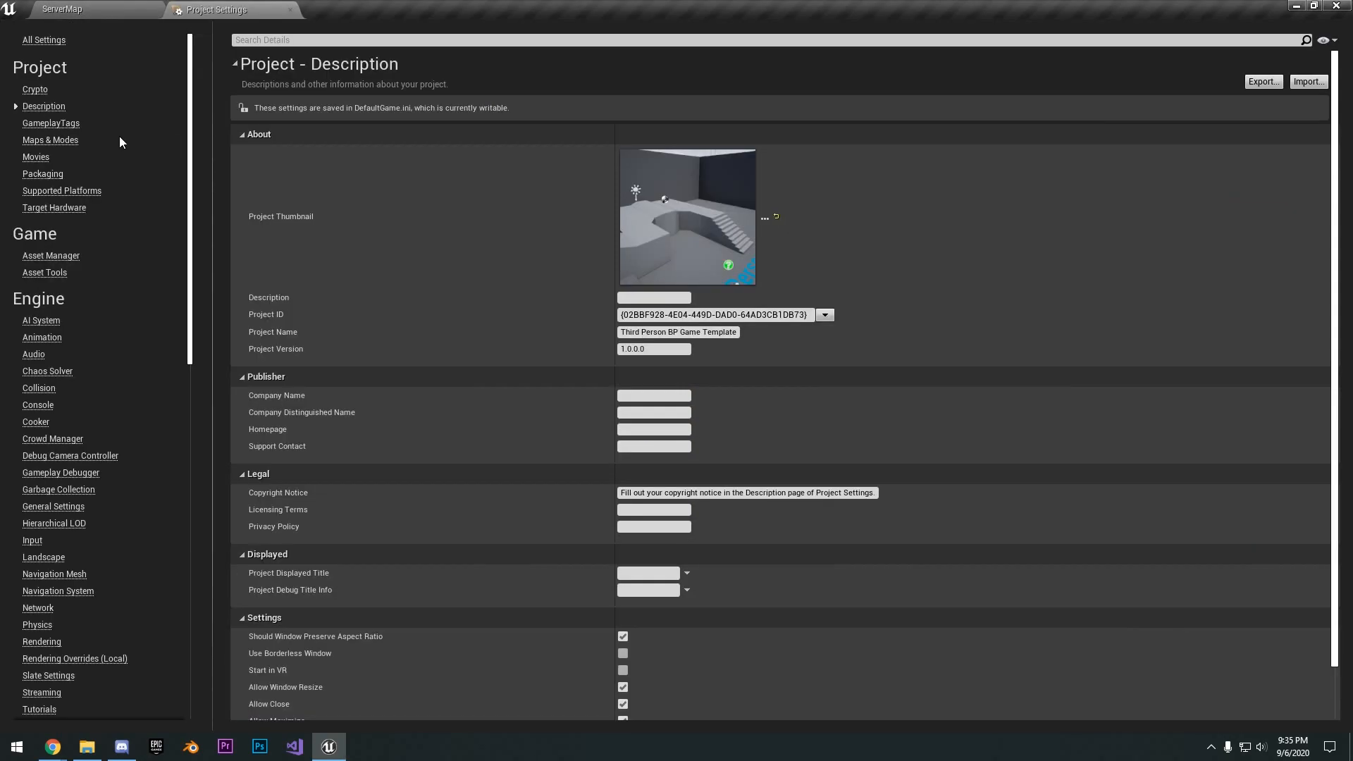
pyautogui.click(70, 141)
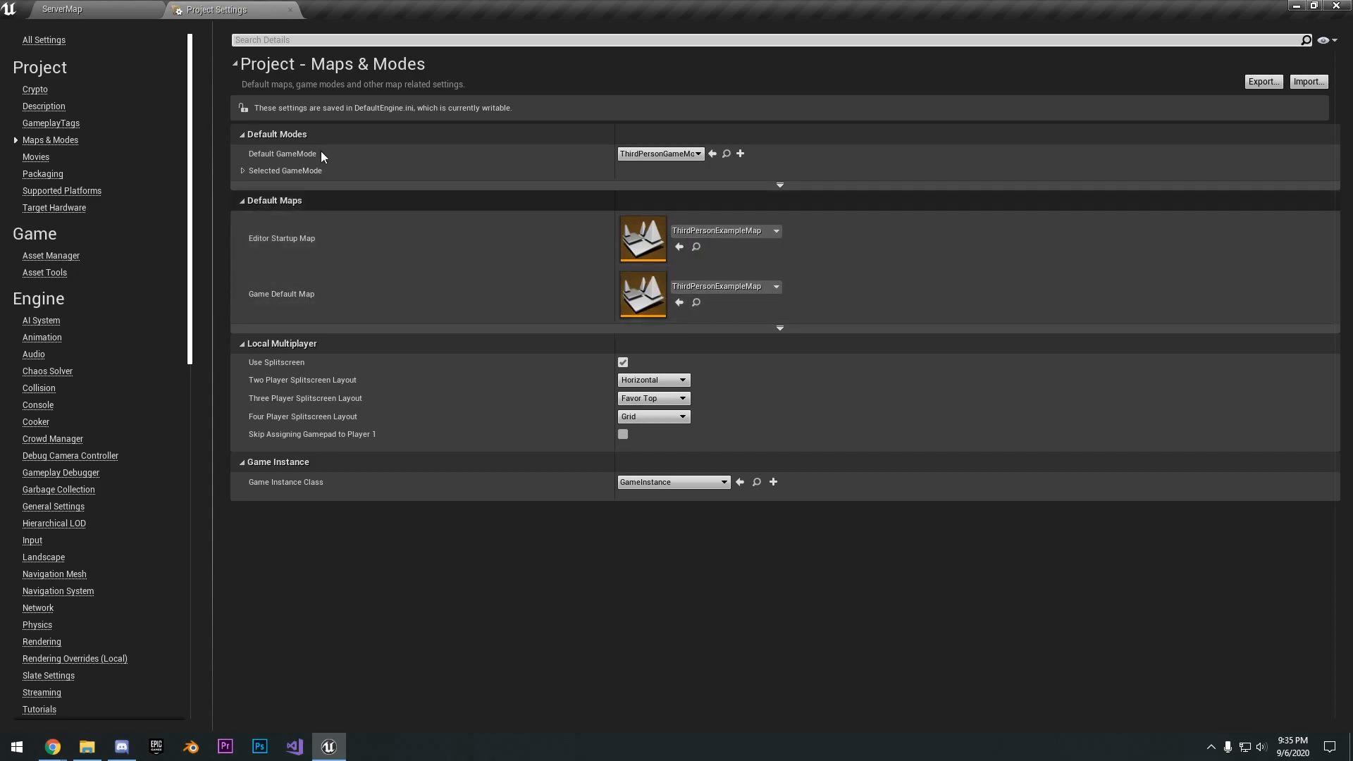
# - Open the ThirdPersonExampleMap level and expand the advanced Default Maps options in the project settings
pyautogui.click(66, 8)
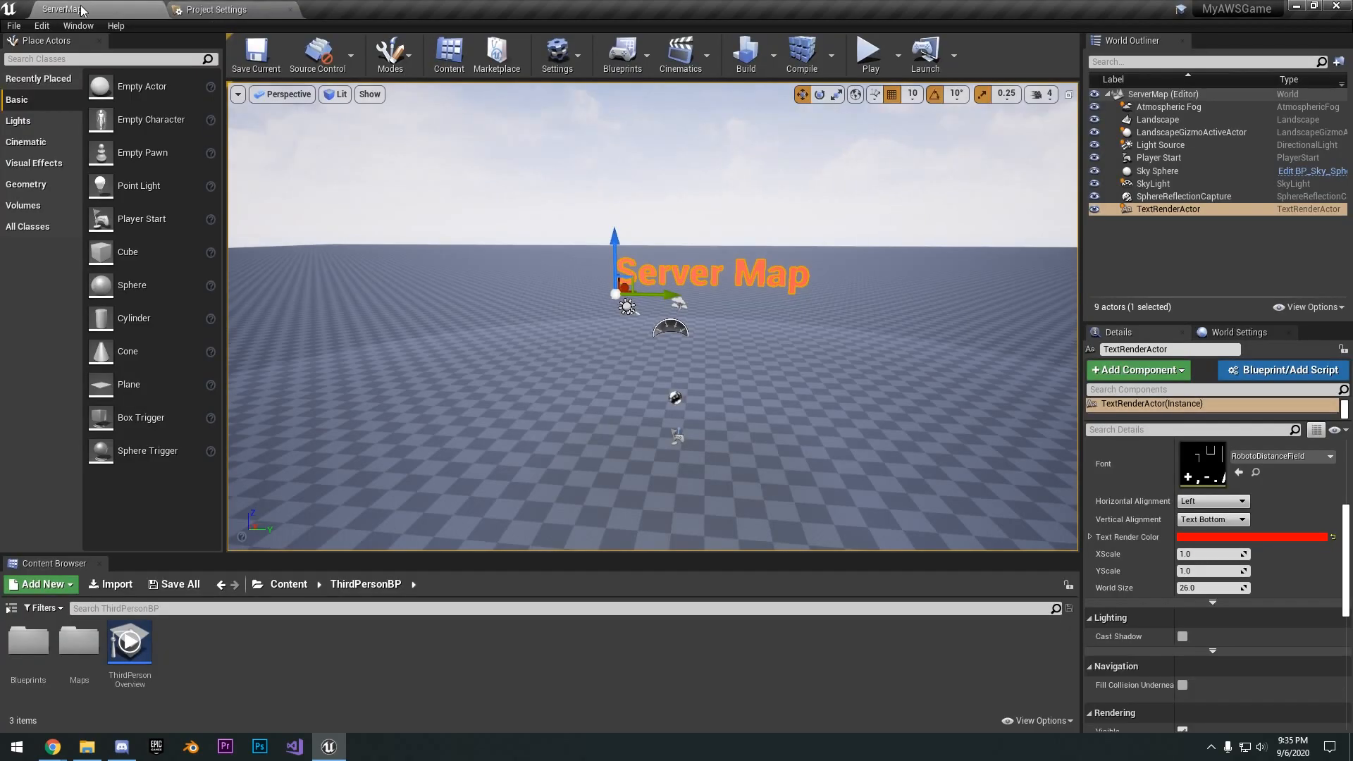
pyautogui.doubleClick(129, 641)
pyautogui.moveTo(652, 317); pyautogui.dragTo(660, 317, button='right')
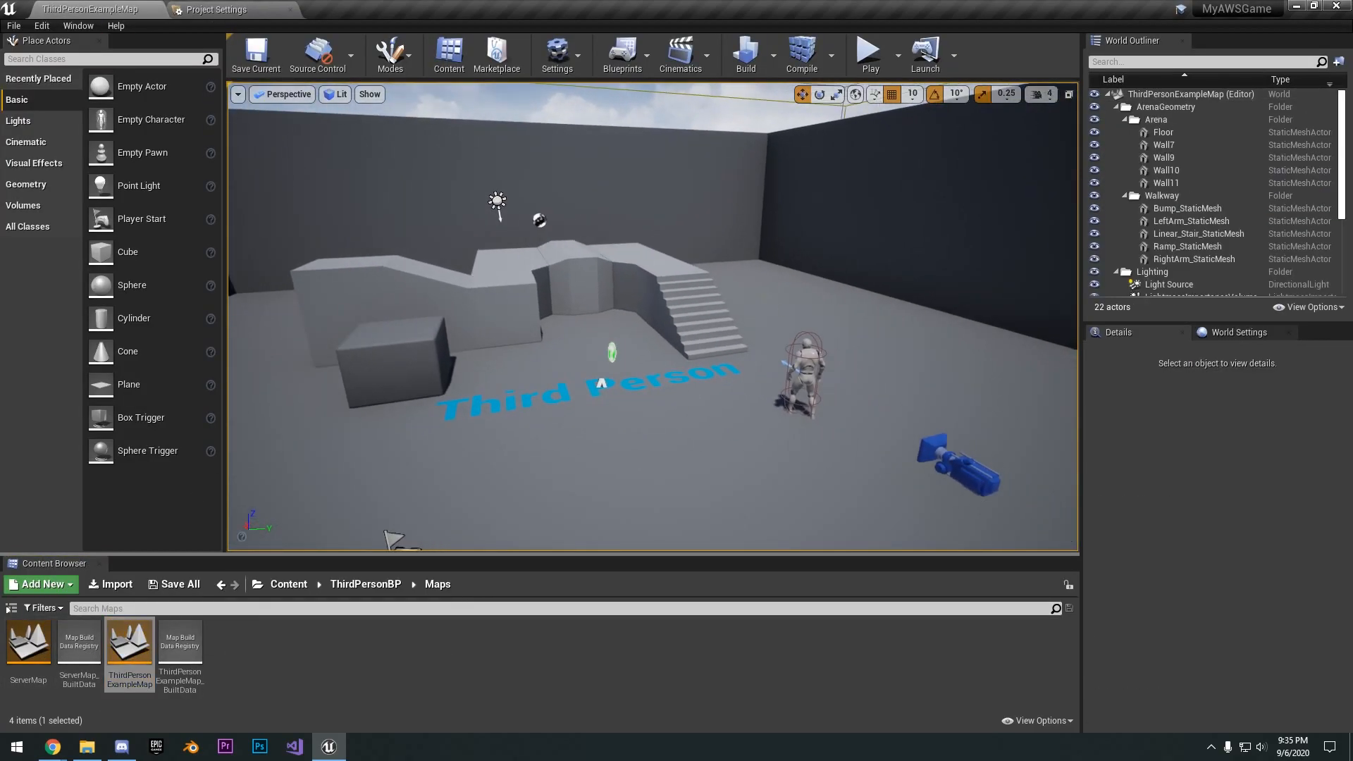
pyautogui.click(244, 4)
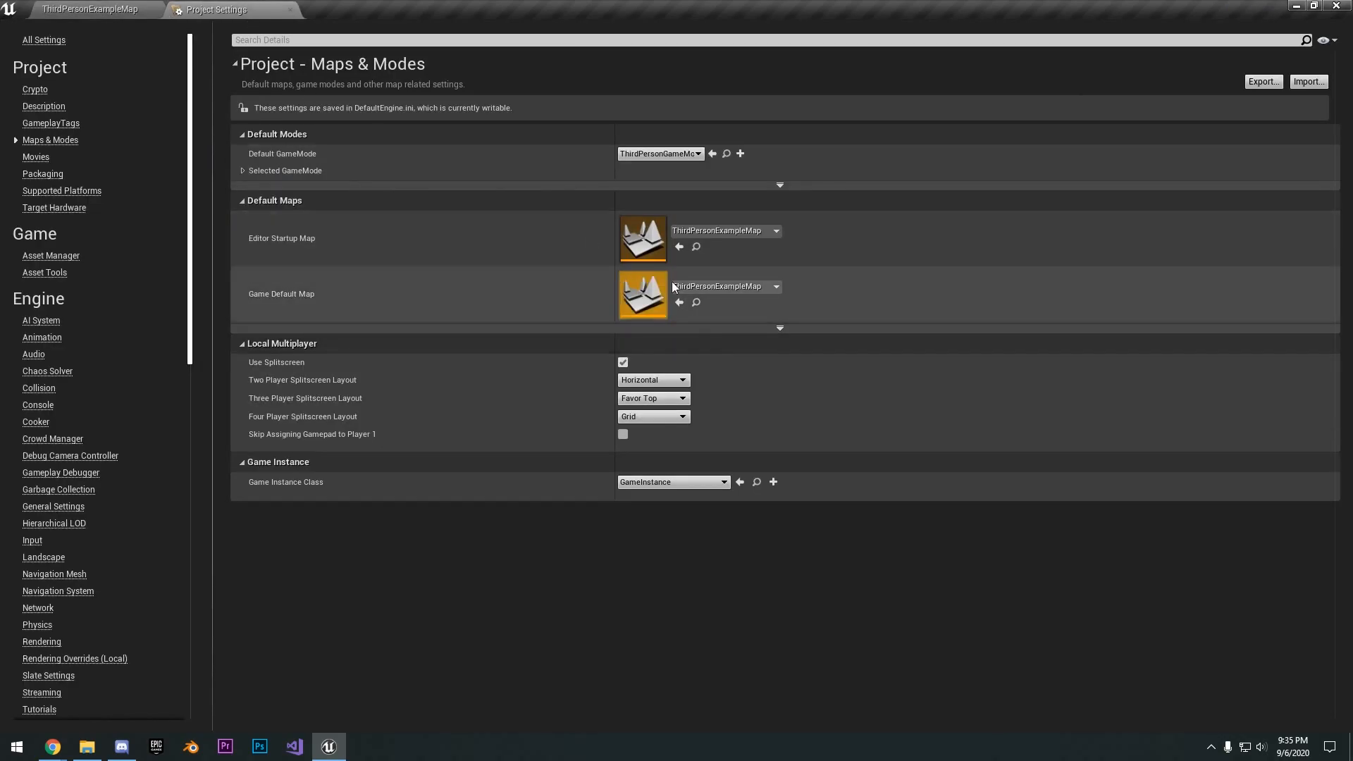
pyautogui.click(752, 328)
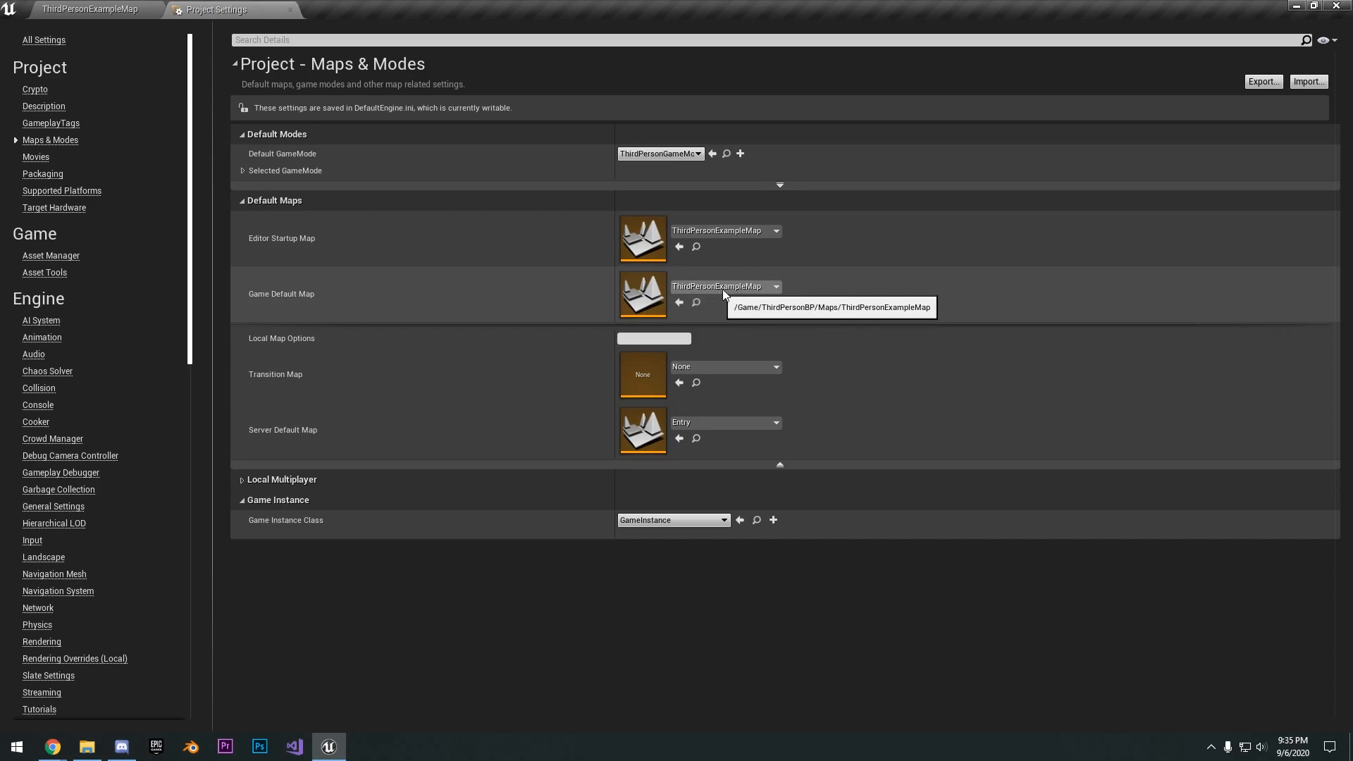
# - Place a large Text Render actor above the arena in ThirdPersonExampleMap and set its text to "Main Menu"
pyautogui.click(132, 9)
pyautogui.click(105, 59)
pyautogui.write('tex')
pyautogui.moveTo(79, 134); pyautogui.dragTo(685, 195)
pyautogui.moveTo(665, 272); pyautogui.dragTo(525, 283)
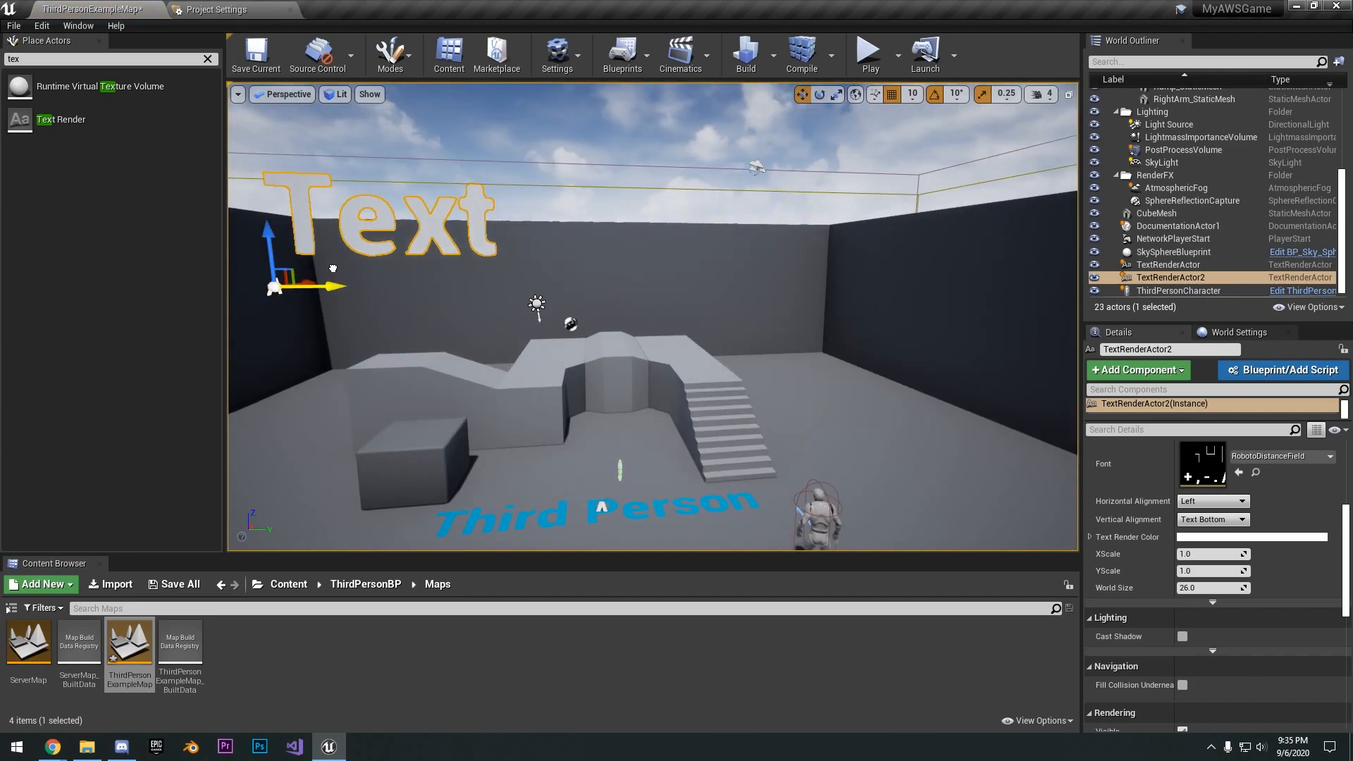
pyautogui.scroll(4, 1155, 521)
pyautogui.moveTo(1150, 522); pyautogui.dragTo(1026, 529)
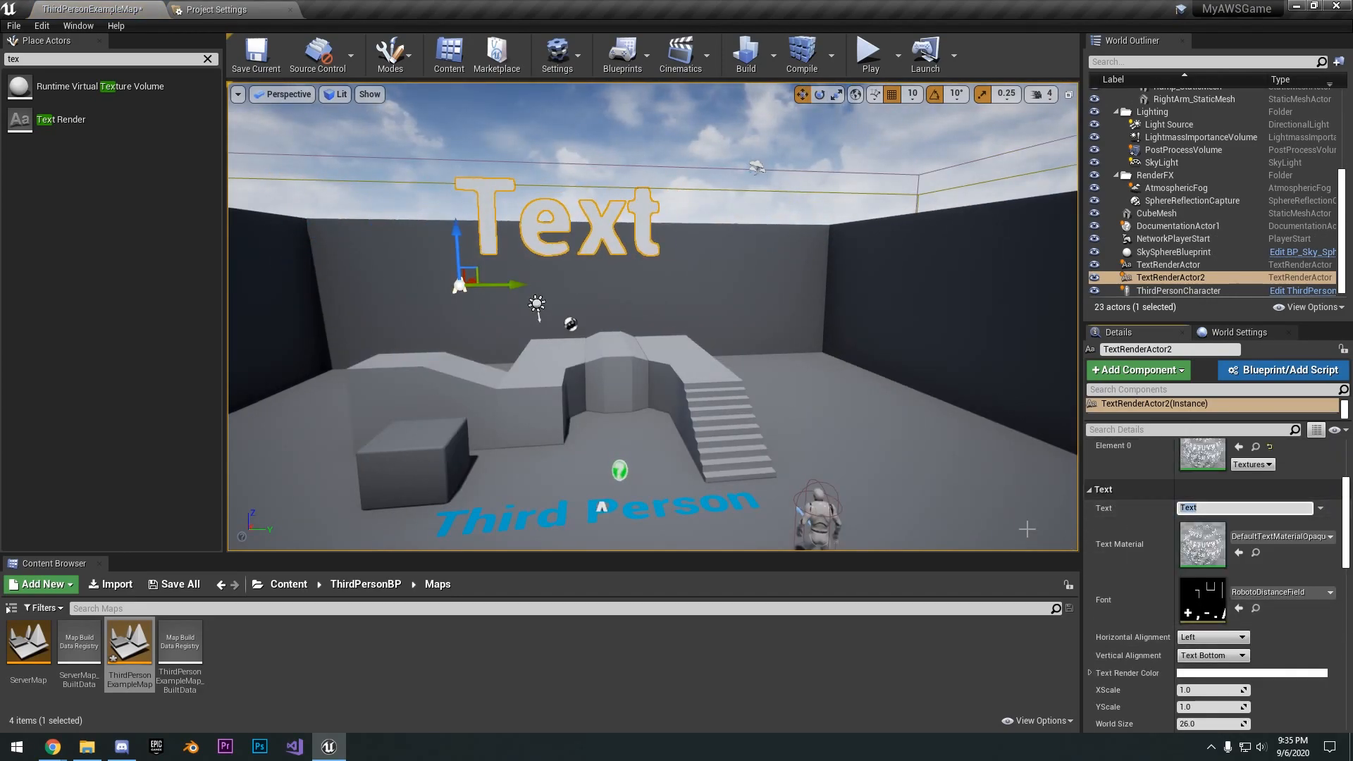
pyautogui.write('Main Men')
pyautogui.write('u')
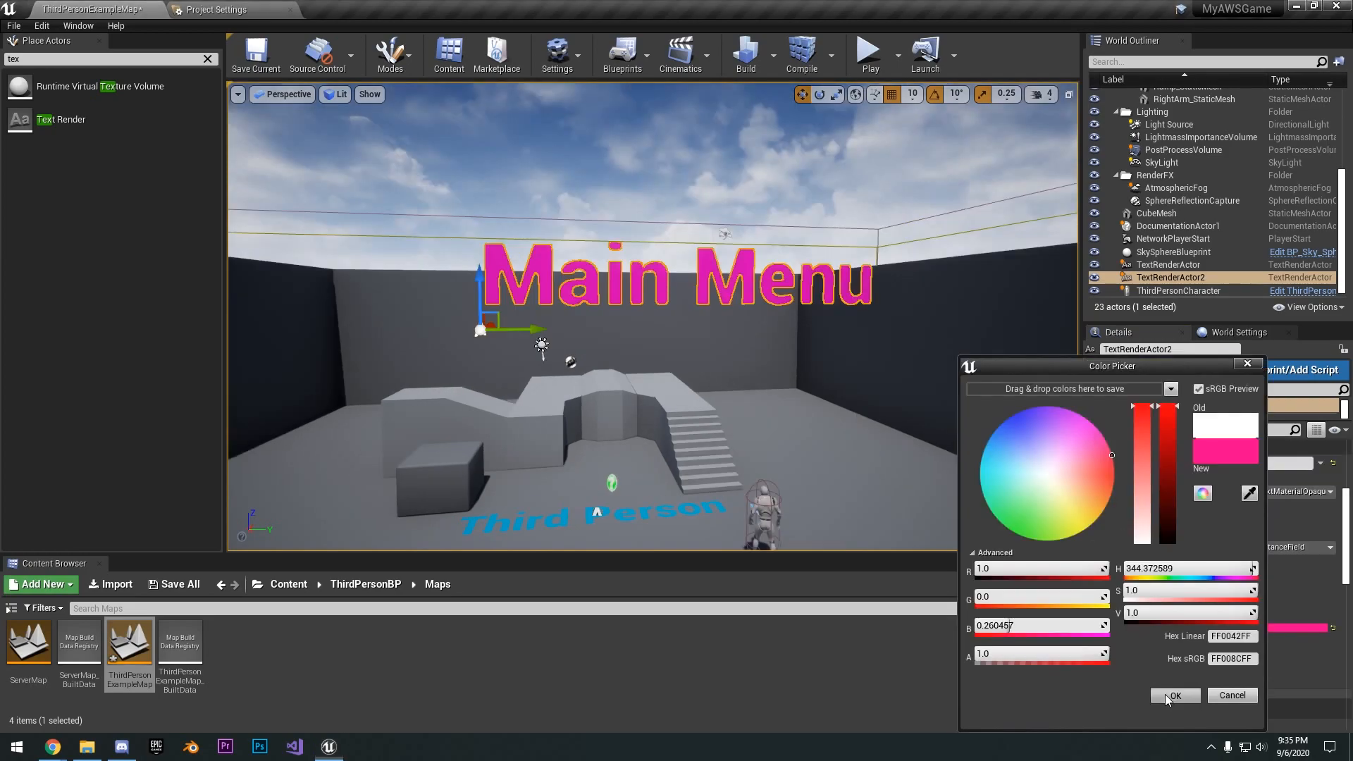
# - Set the Main Menu text's render color to pink and save the ThirdPersonExampleMap level
pyautogui.click(1210, 711)
pyautogui.click(256, 53)
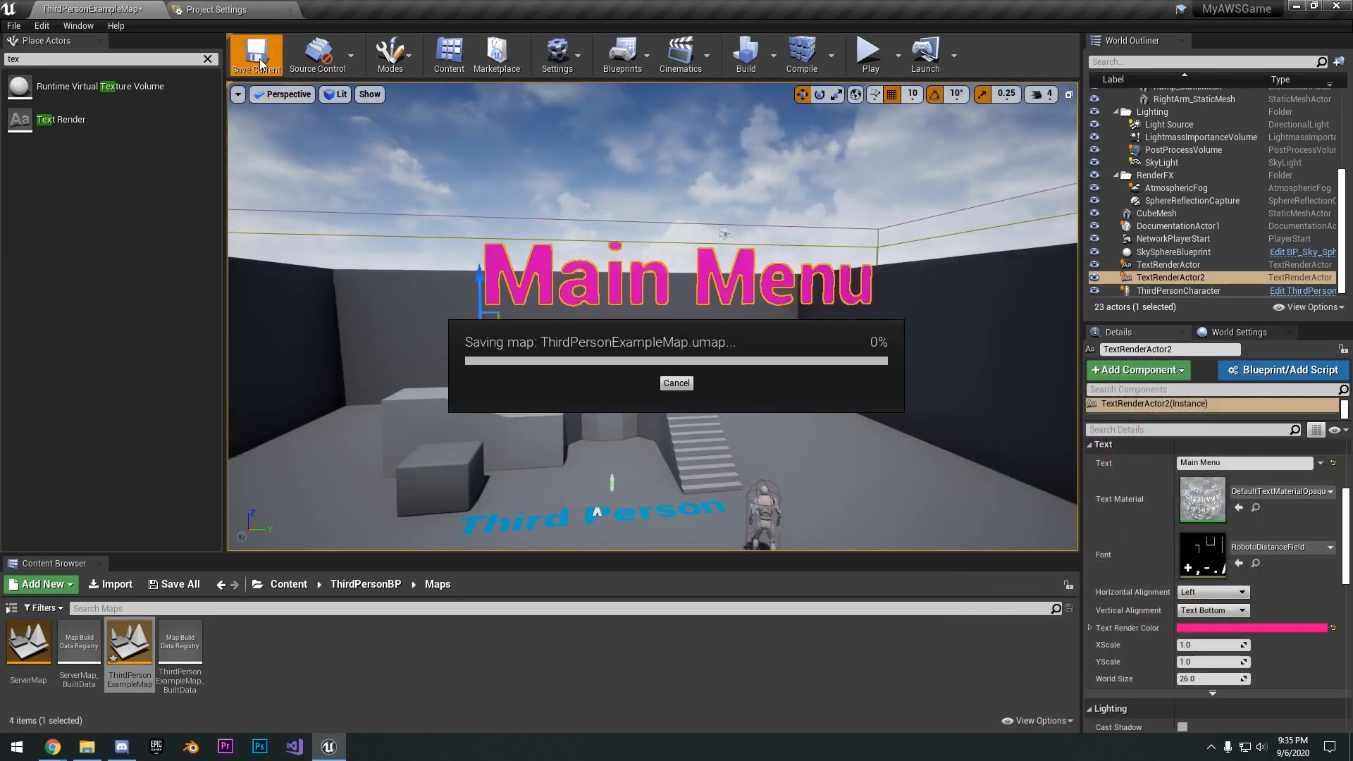
# - Set the project's Server Default Map to ServerMap and close the project settings
pyautogui.click(216, 9)
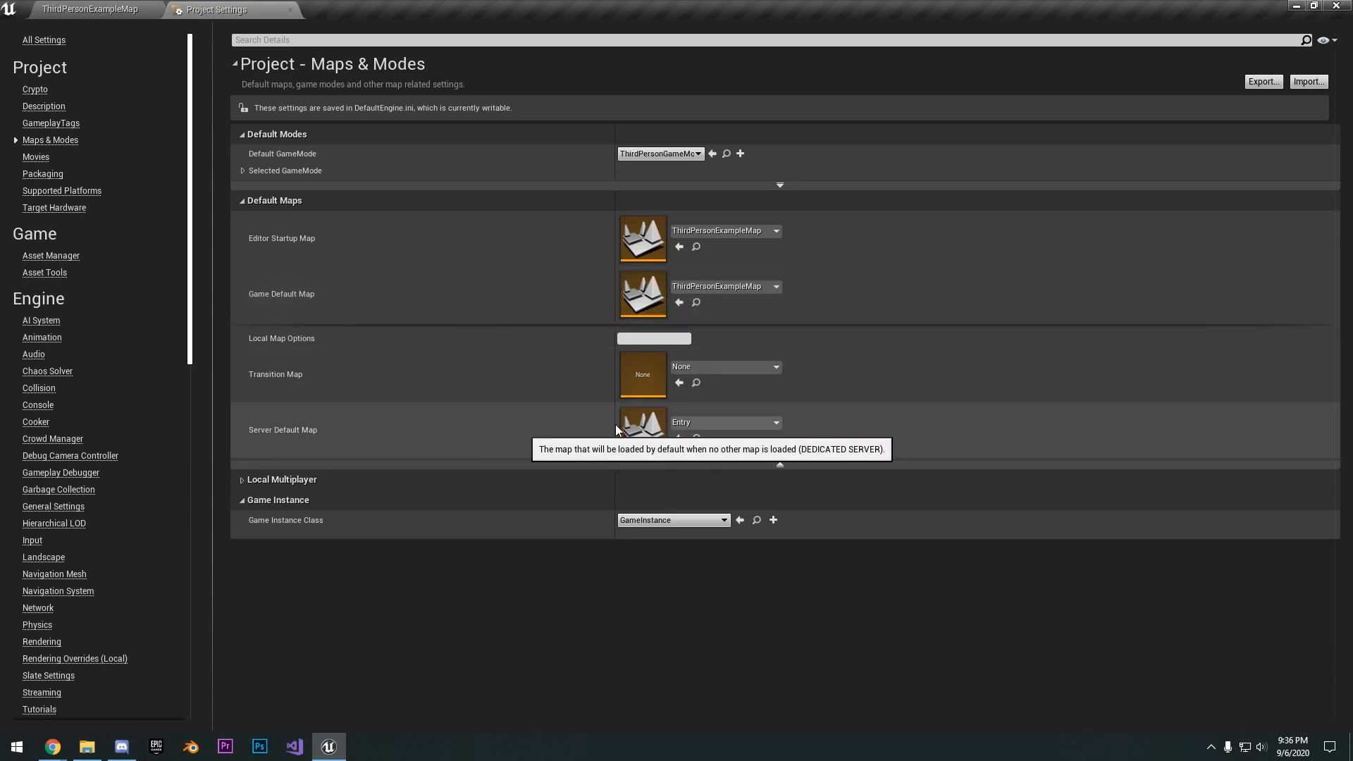
pyautogui.click(746, 423)
pyautogui.click(734, 229)
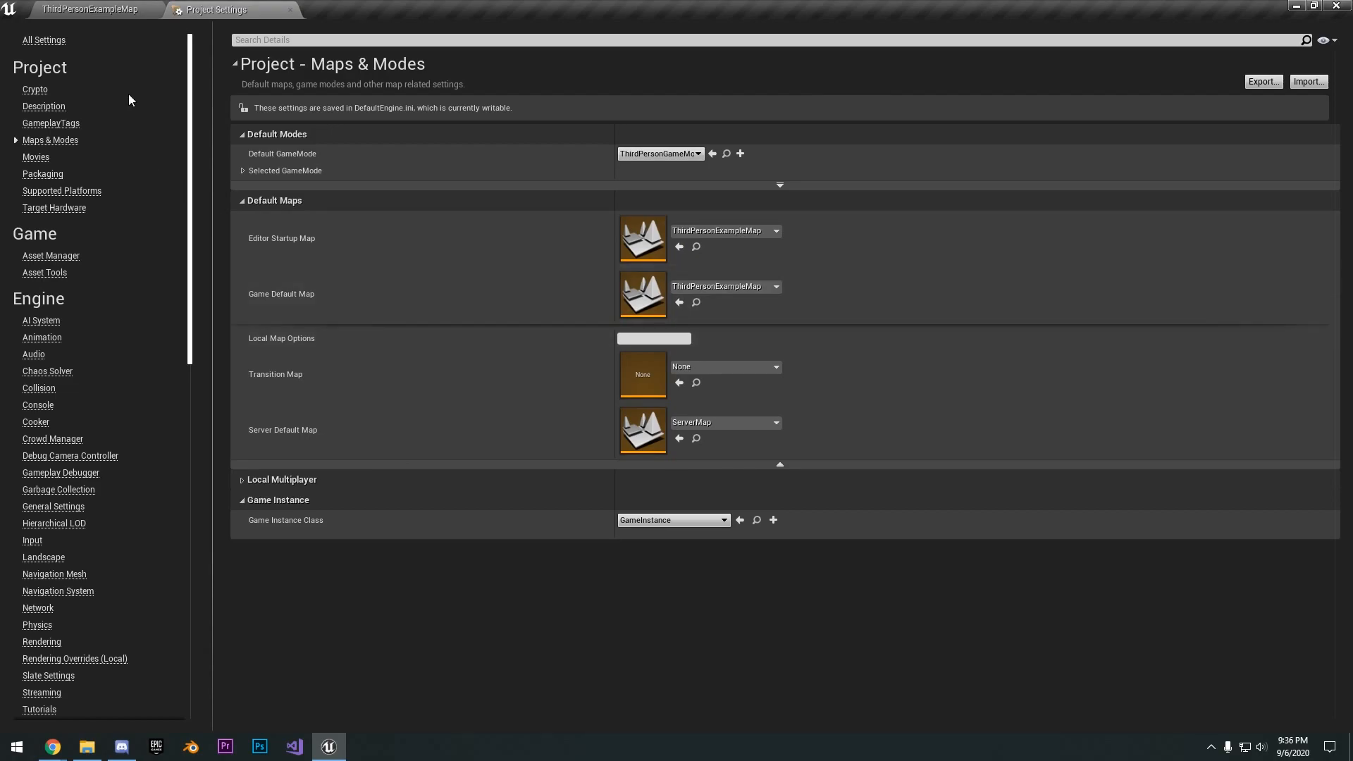
pyautogui.click(150, 4)
pyautogui.click(296, 11)
pyautogui.click(290, 9)
pyautogui.click(208, 60)
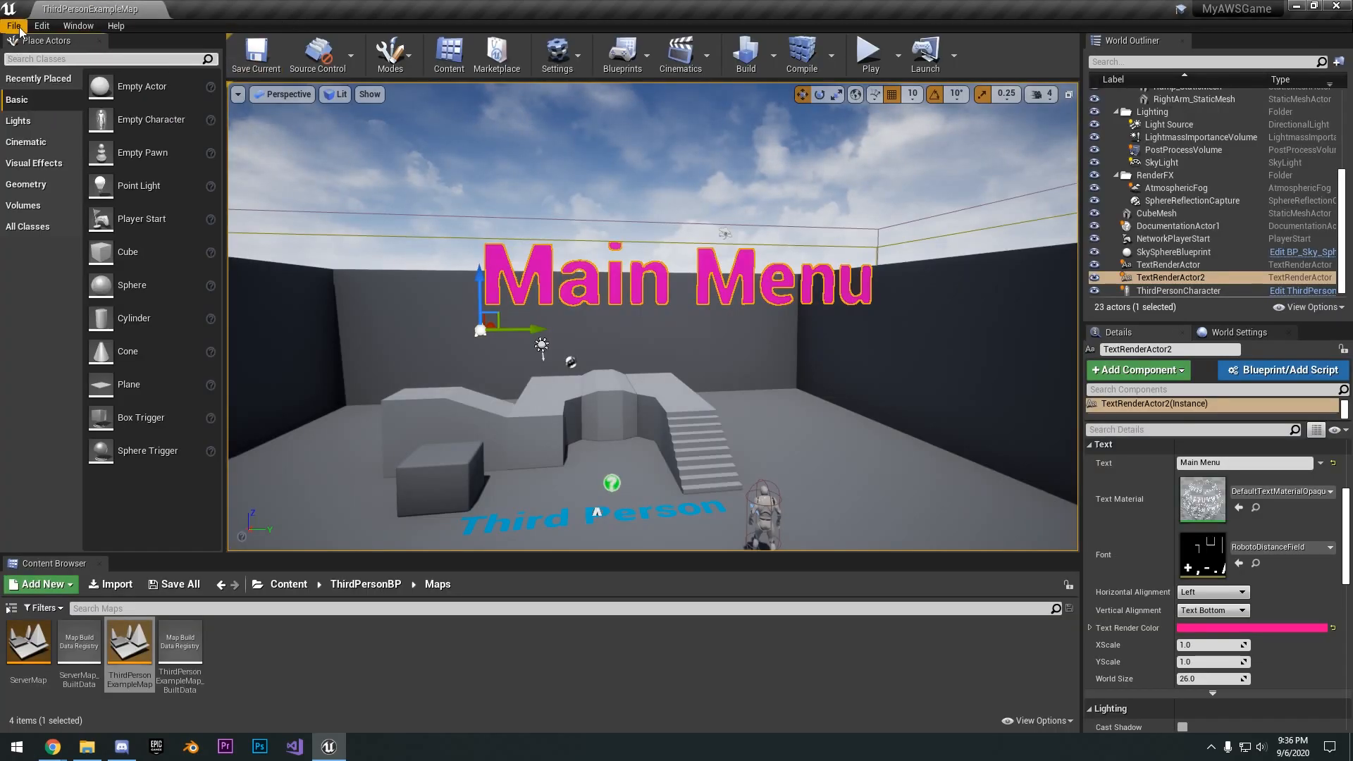
# - Package the project for Windows (64-bit) into a new AWSGame folder on the Desktop
pyautogui.click(13, 26)
pyautogui.moveTo(31, 258)
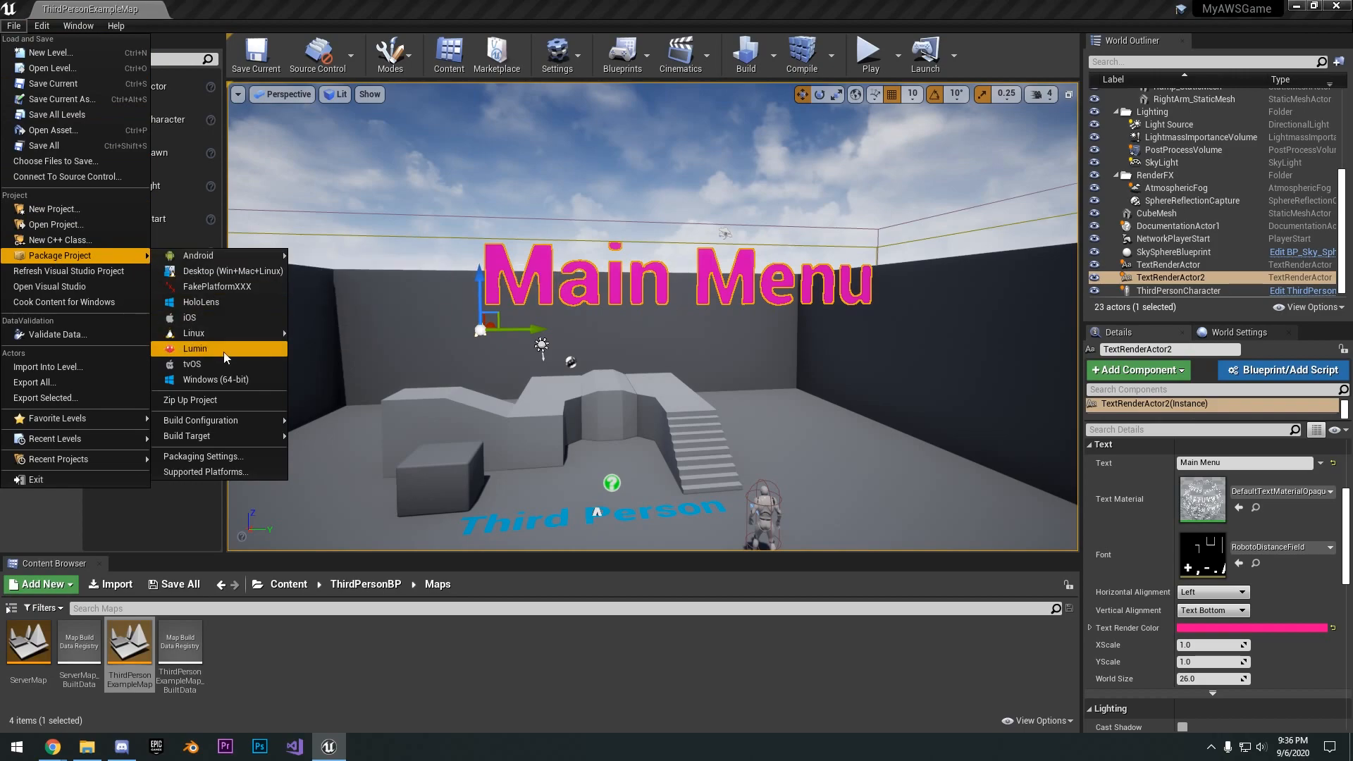
pyautogui.click(239, 378)
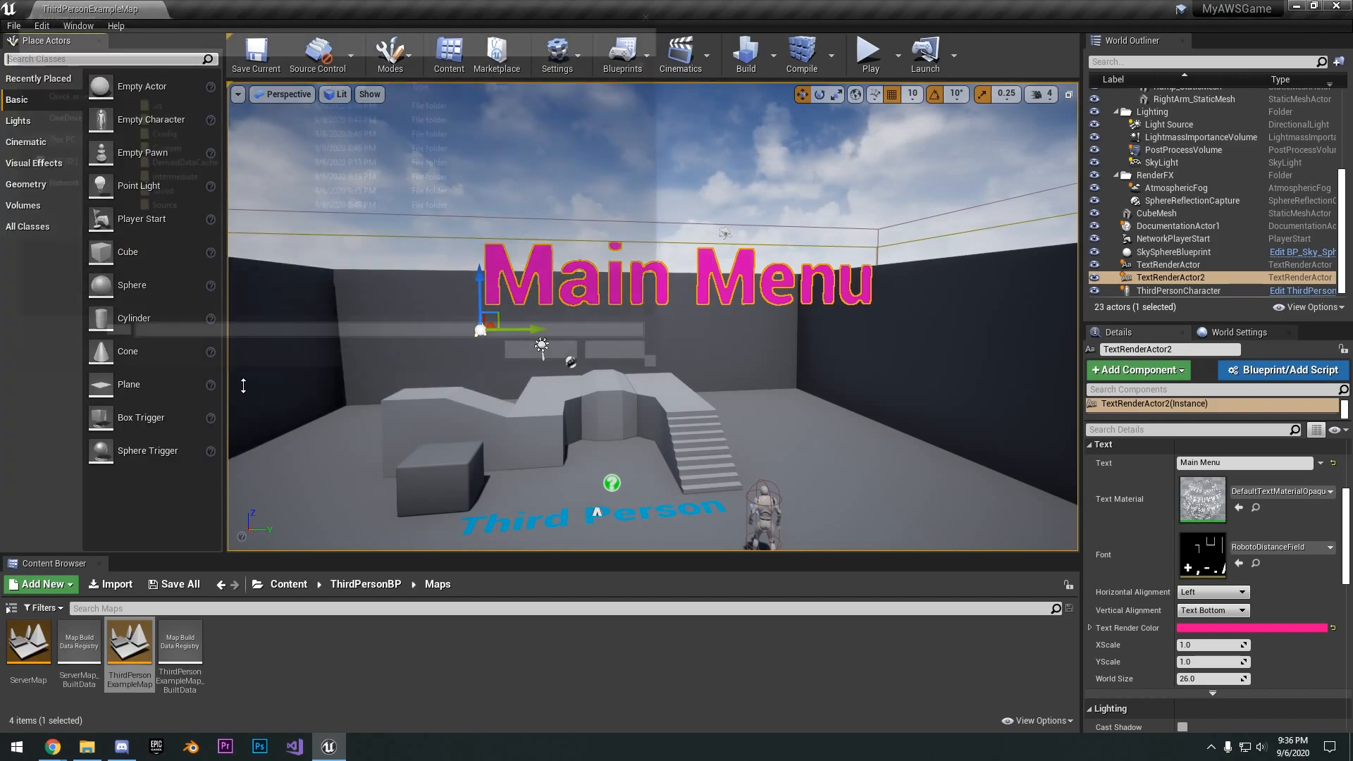
pyautogui.click(50, 109)
pyautogui.click(103, 61)
pyautogui.write('AWSGame')
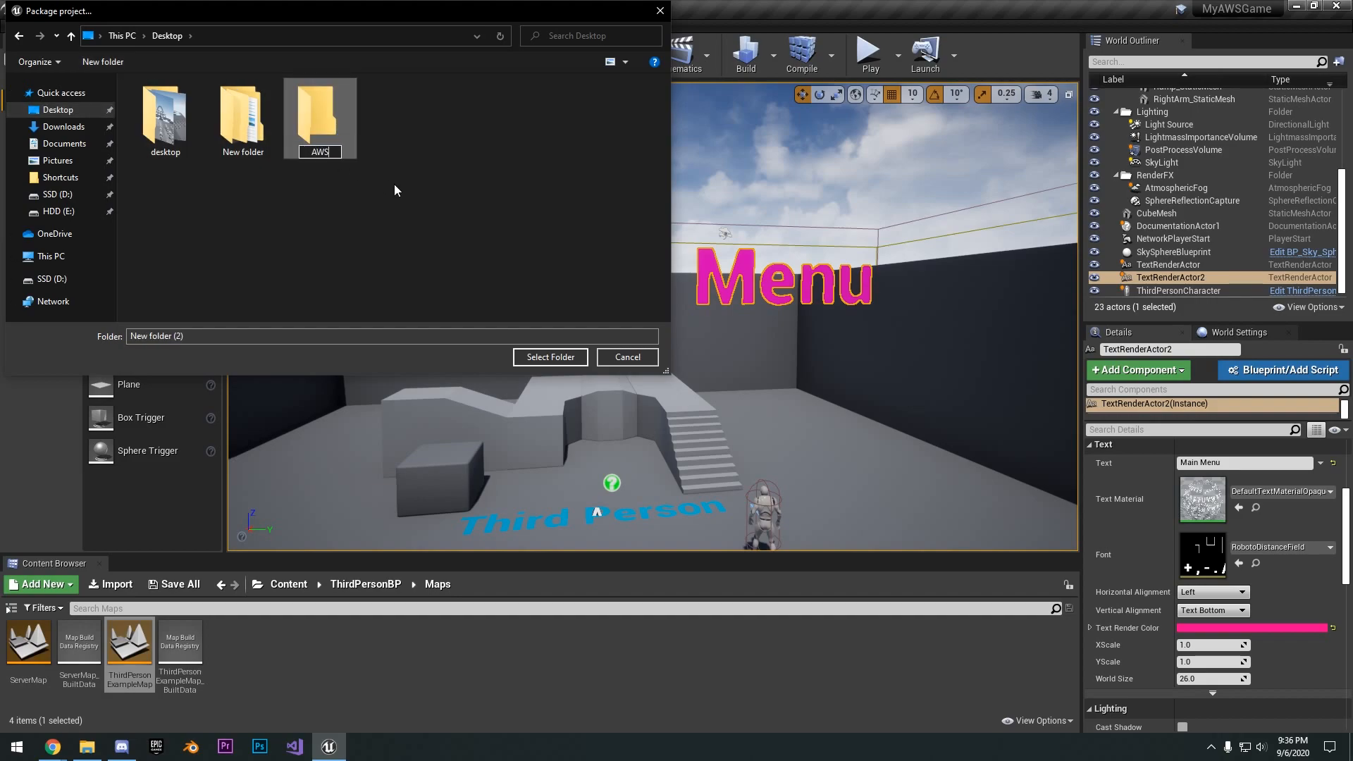
pyautogui.press('Return')
pyautogui.press('Return')
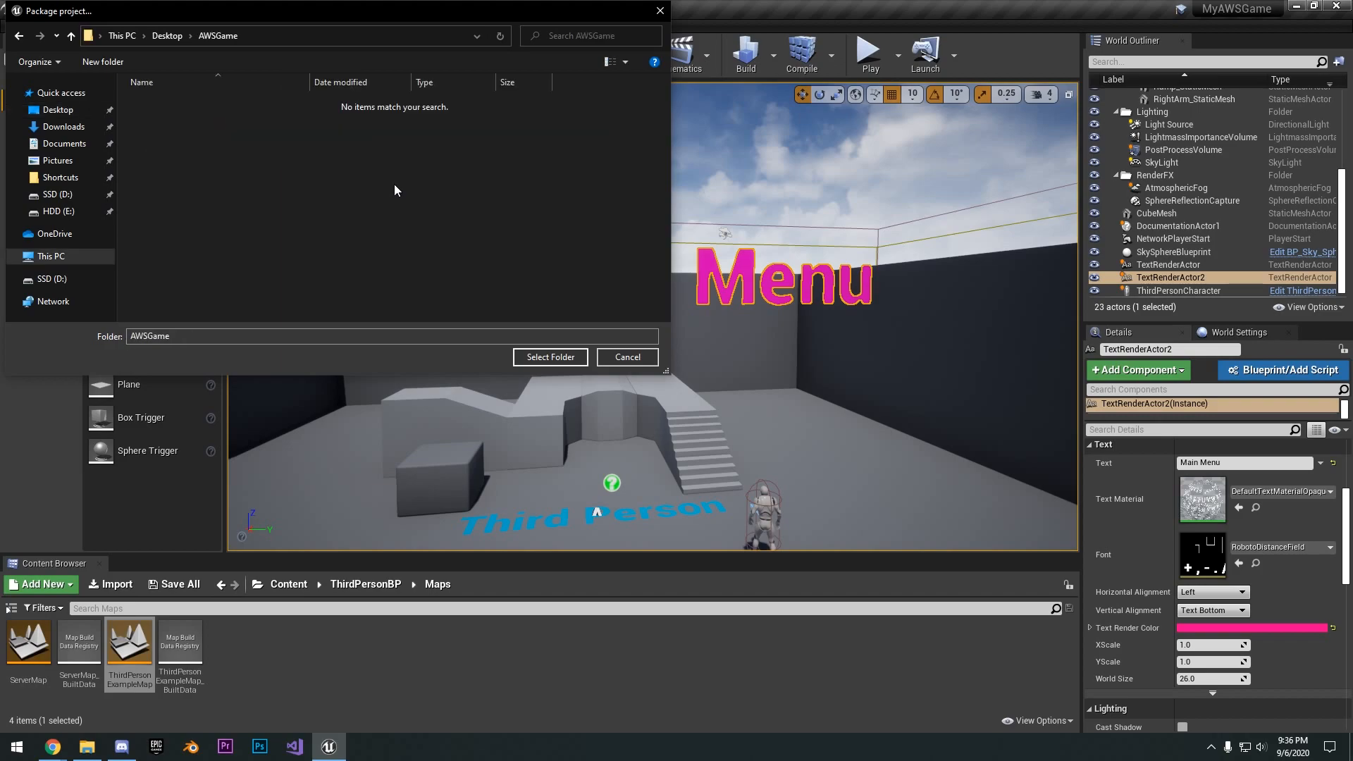
pyautogui.click(567, 359)
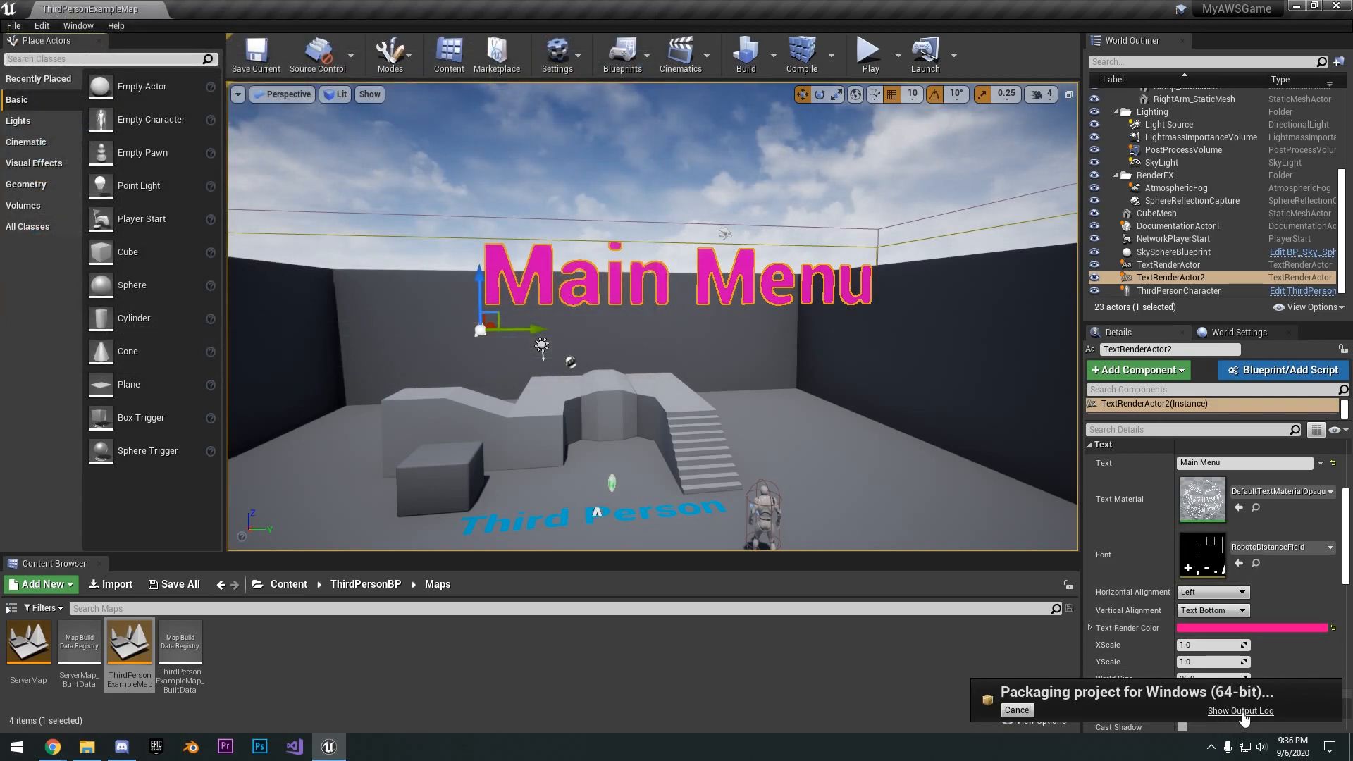
# - Examine the packaging progress in the output log until the build ends, and close the log
pyautogui.moveTo(1352, 310); pyautogui.dragTo(361, 205)
pyautogui.moveTo(550, 203); pyautogui.dragTo(546, 203)
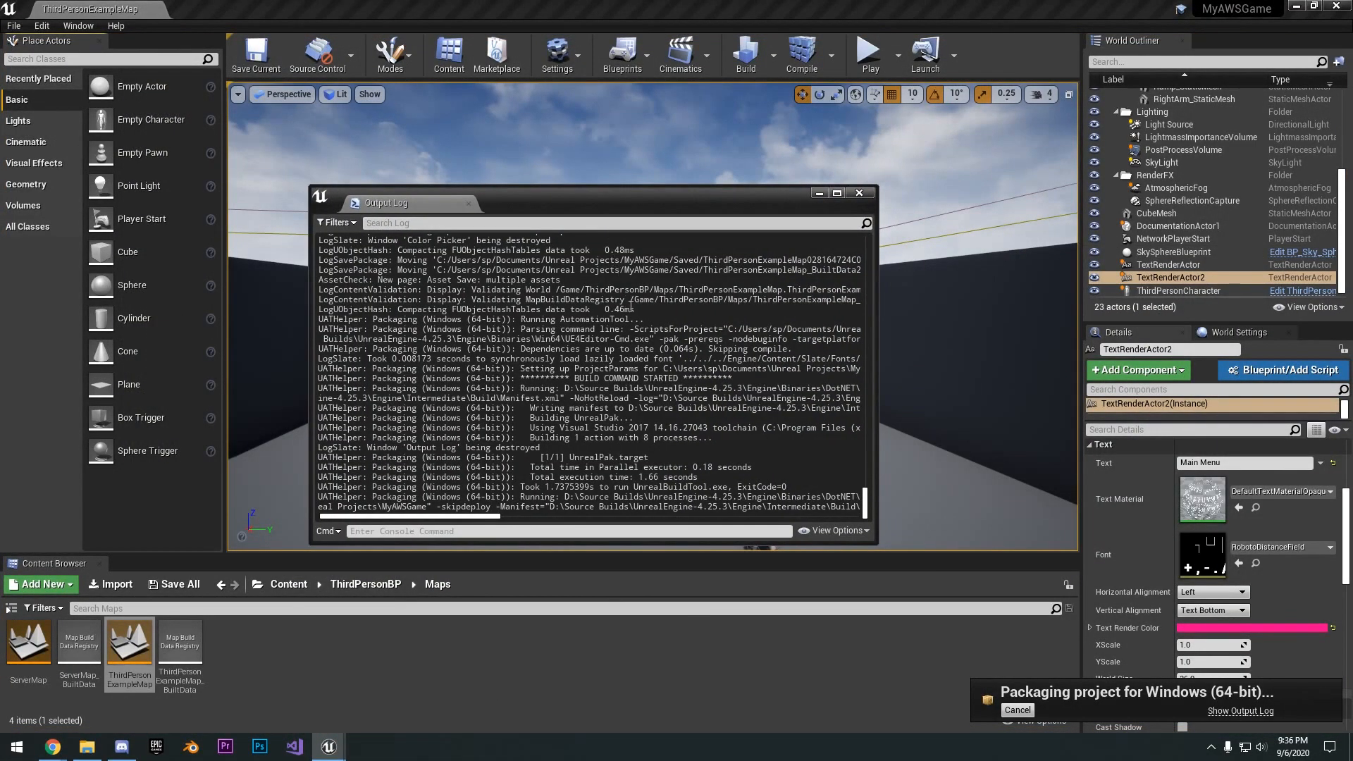
pyautogui.moveTo(882, 551); pyautogui.dragTo(1029, 561)
pyautogui.moveTo(811, 202); pyautogui.dragTo(756, 321)
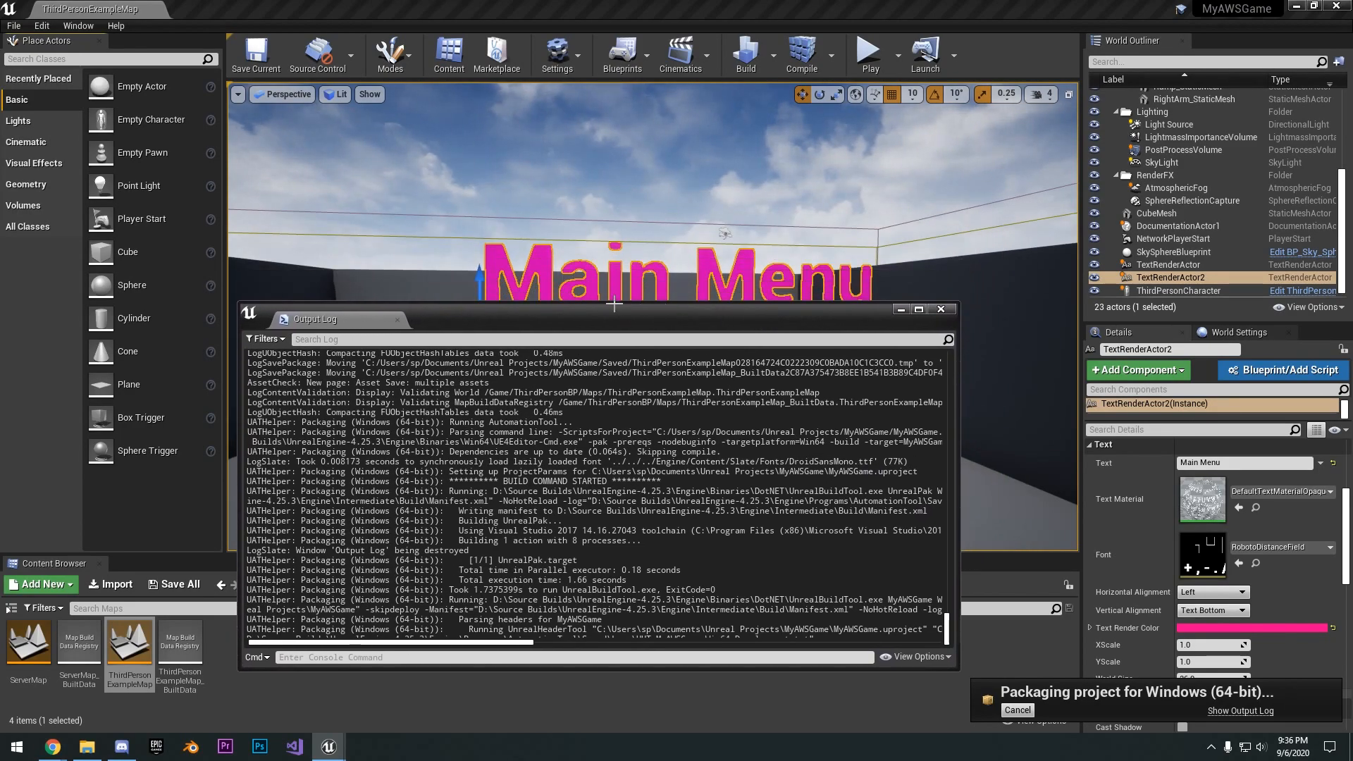
pyautogui.moveTo(643, 315); pyautogui.dragTo(648, 295)
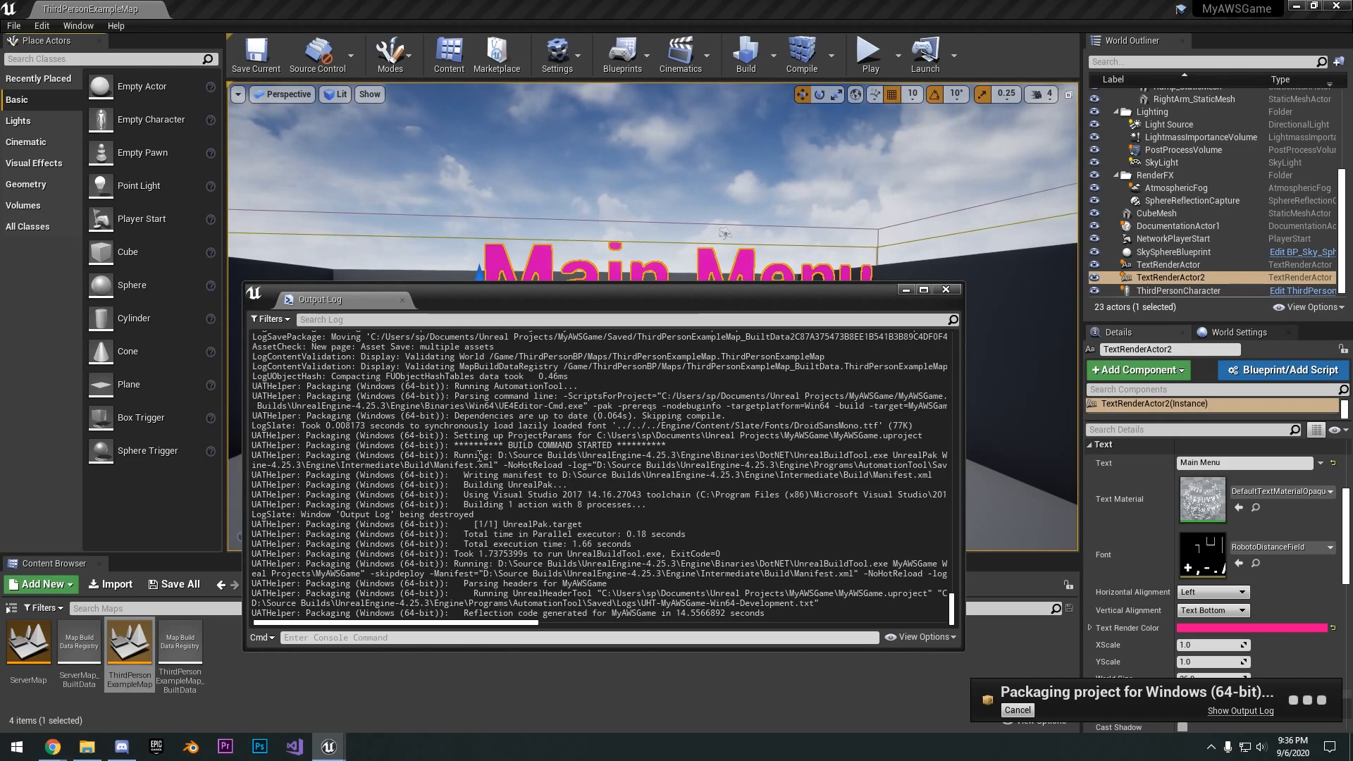
pyautogui.moveTo(468, 455); pyautogui.dragTo(583, 485)
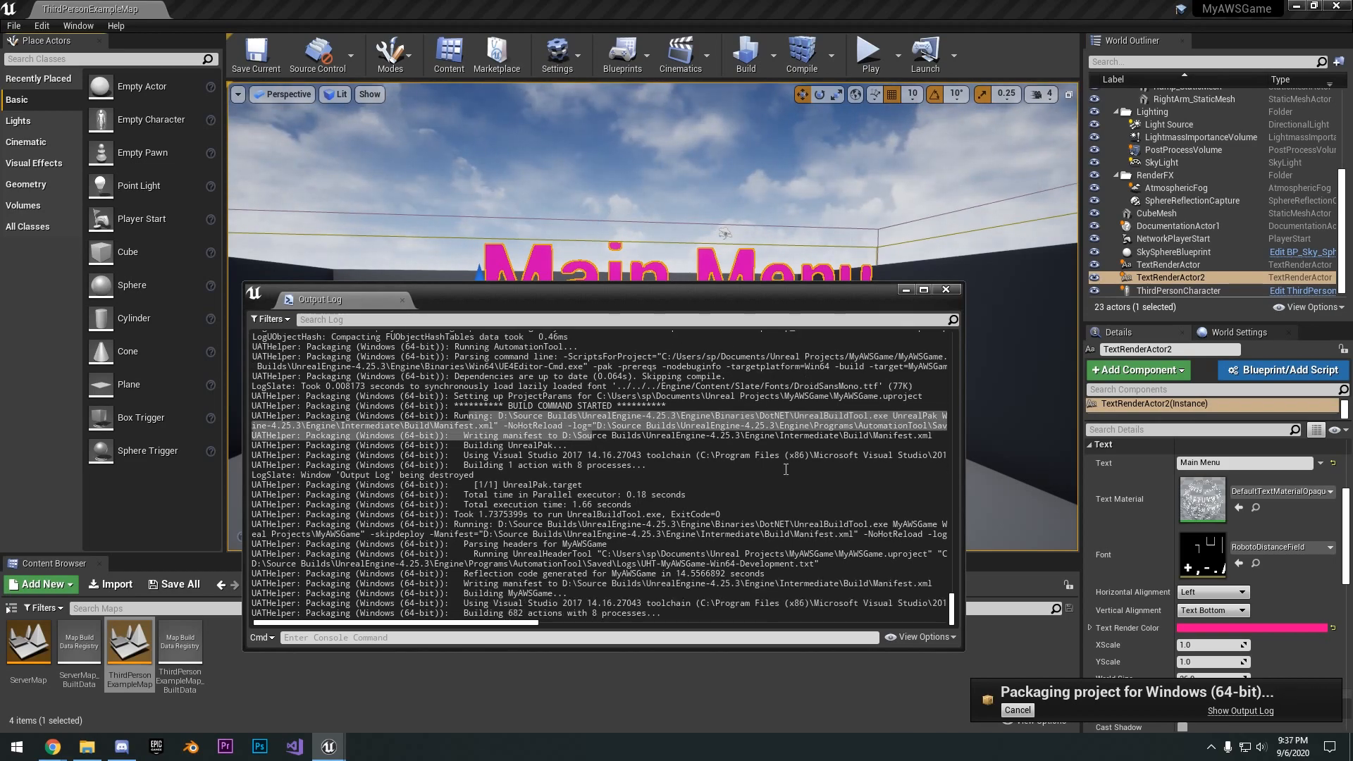
pyautogui.moveTo(720, 293); pyautogui.dragTo(686, 239)
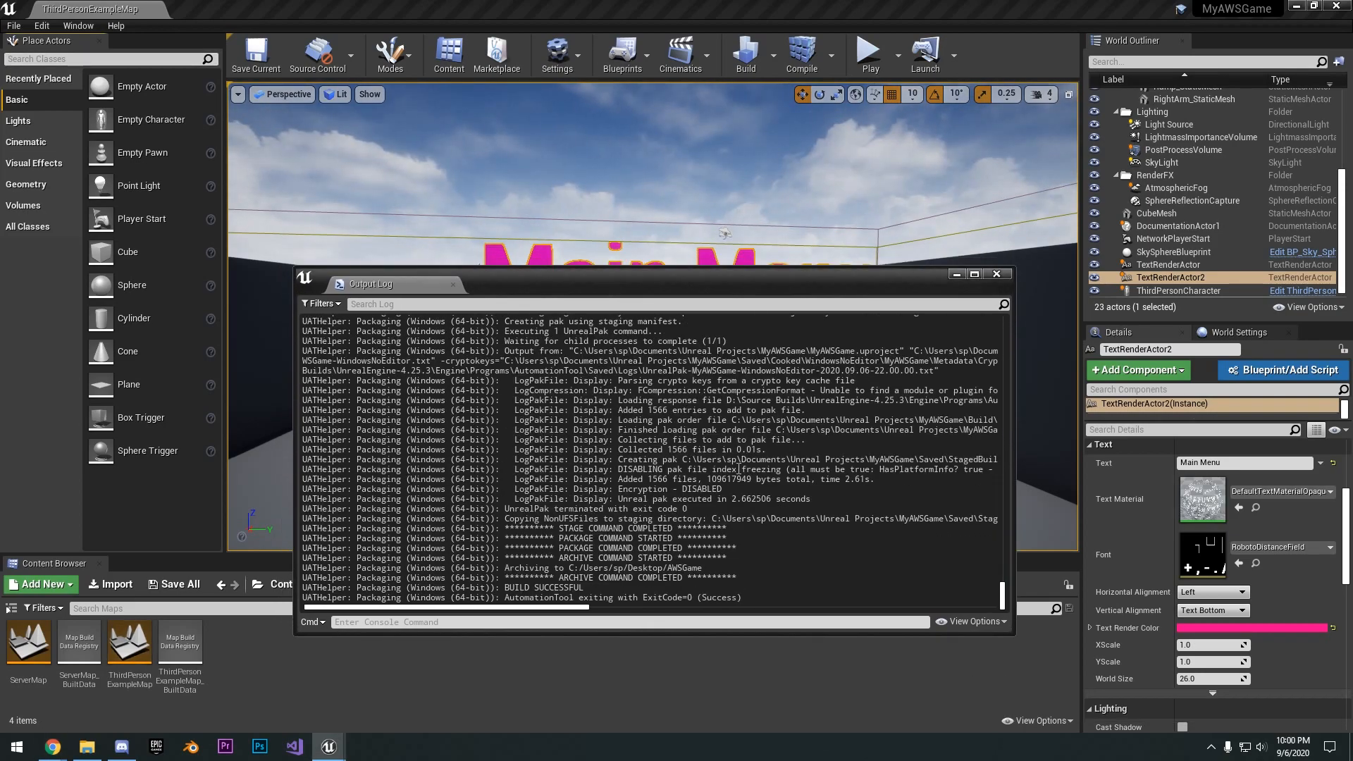
pyautogui.moveTo(882, 256); pyautogui.dragTo(861, 290, button='right')
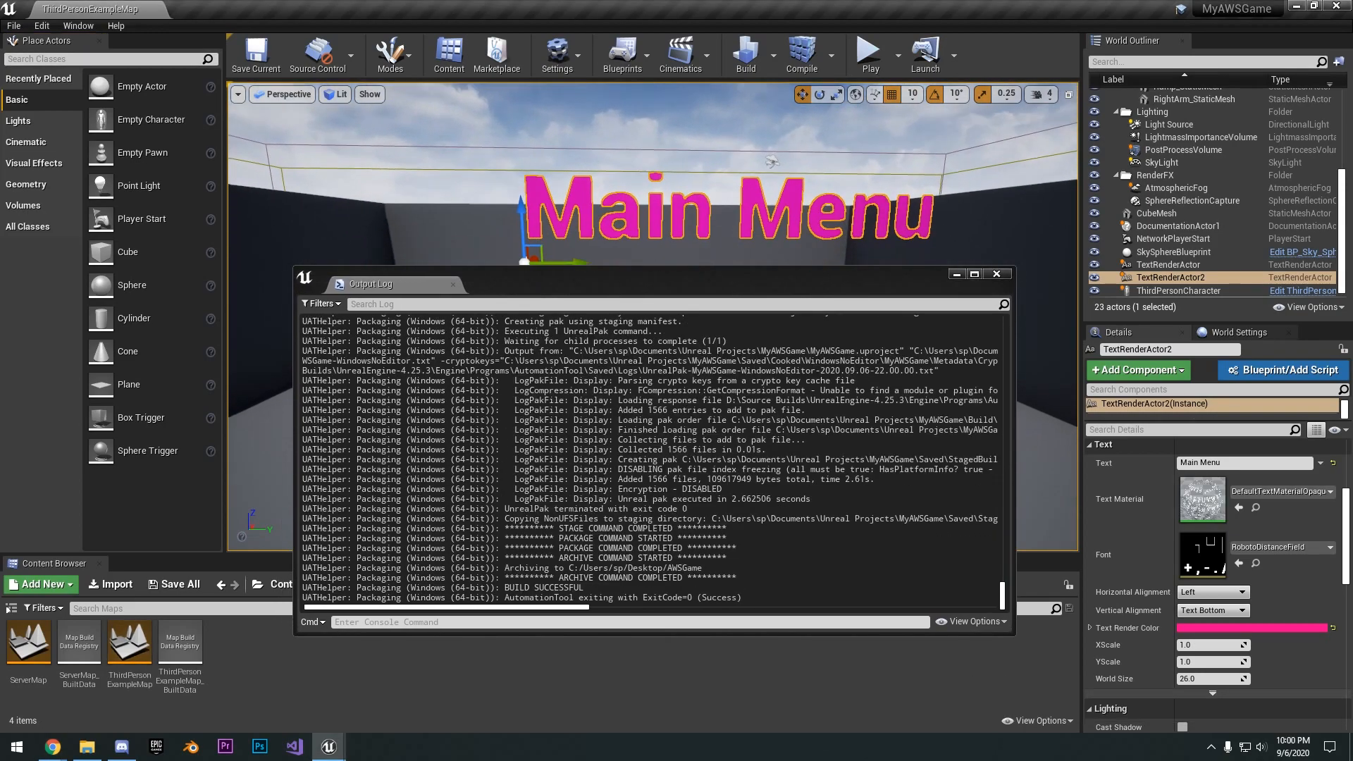
pyautogui.click(996, 274)
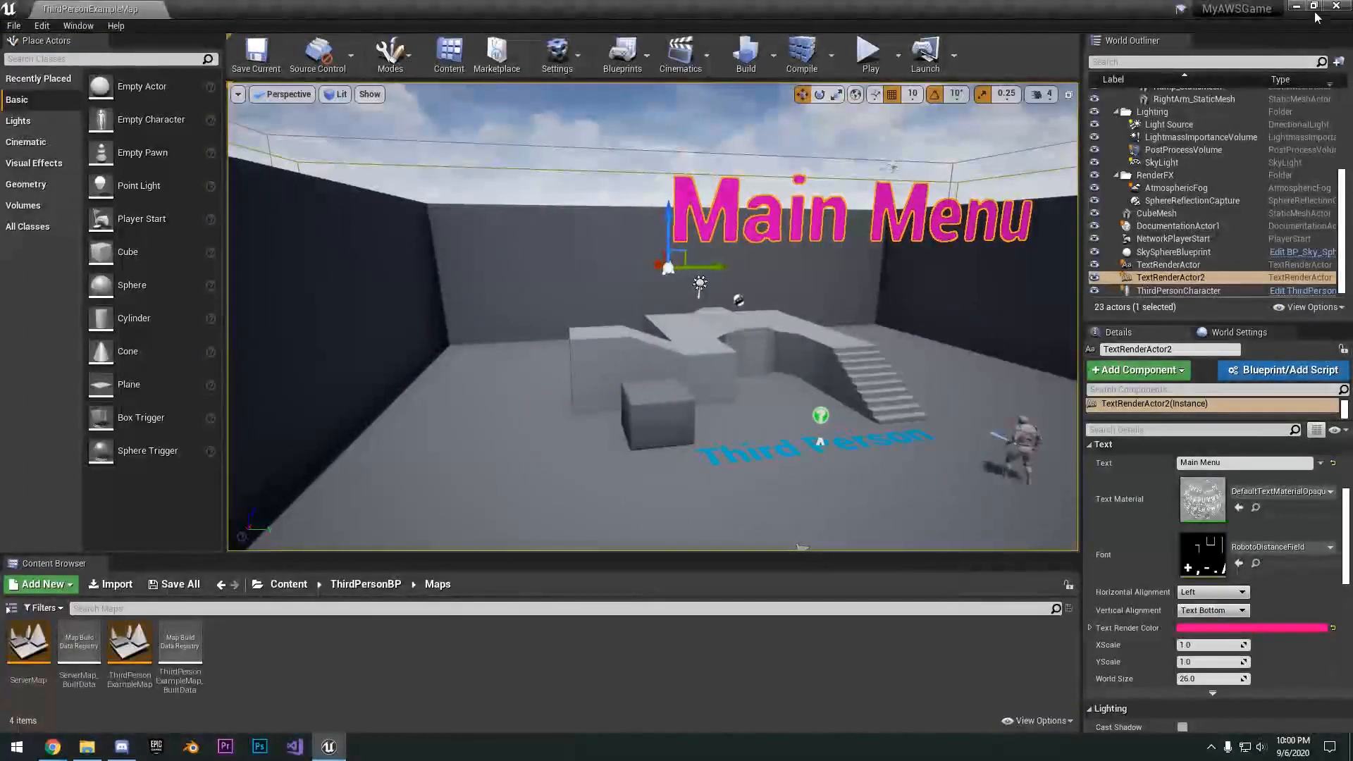
# - Move the packaged files from WindowsNoEditor up into the Desktop's AWSGame folder and delete the WindowsNoEditor folder
pyautogui.click(1327, 6)
pyautogui.moveTo(28, 102); pyautogui.dragTo(360, 177)
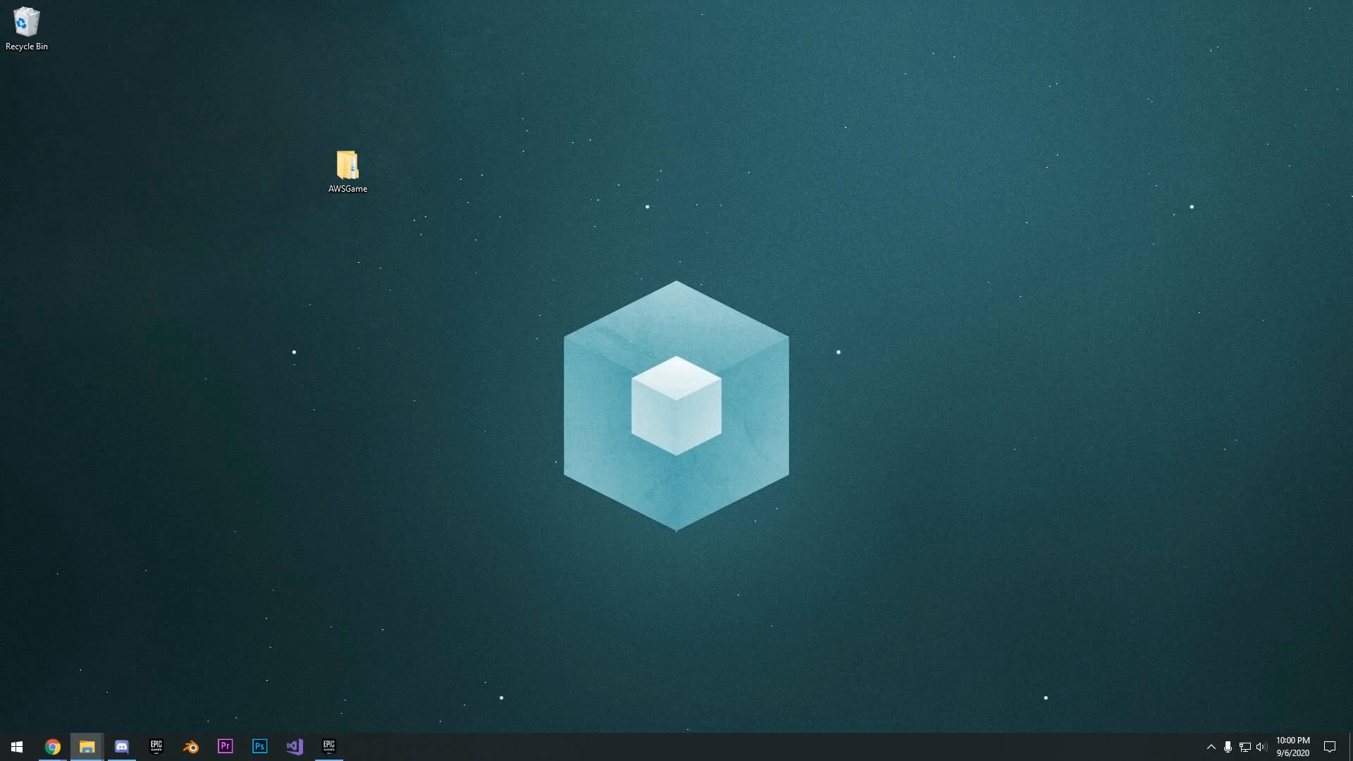
pyautogui.doubleClick(347, 167)
pyautogui.moveTo(564, 187); pyautogui.dragTo(500, 126)
pyautogui.doubleClick(497, 198)
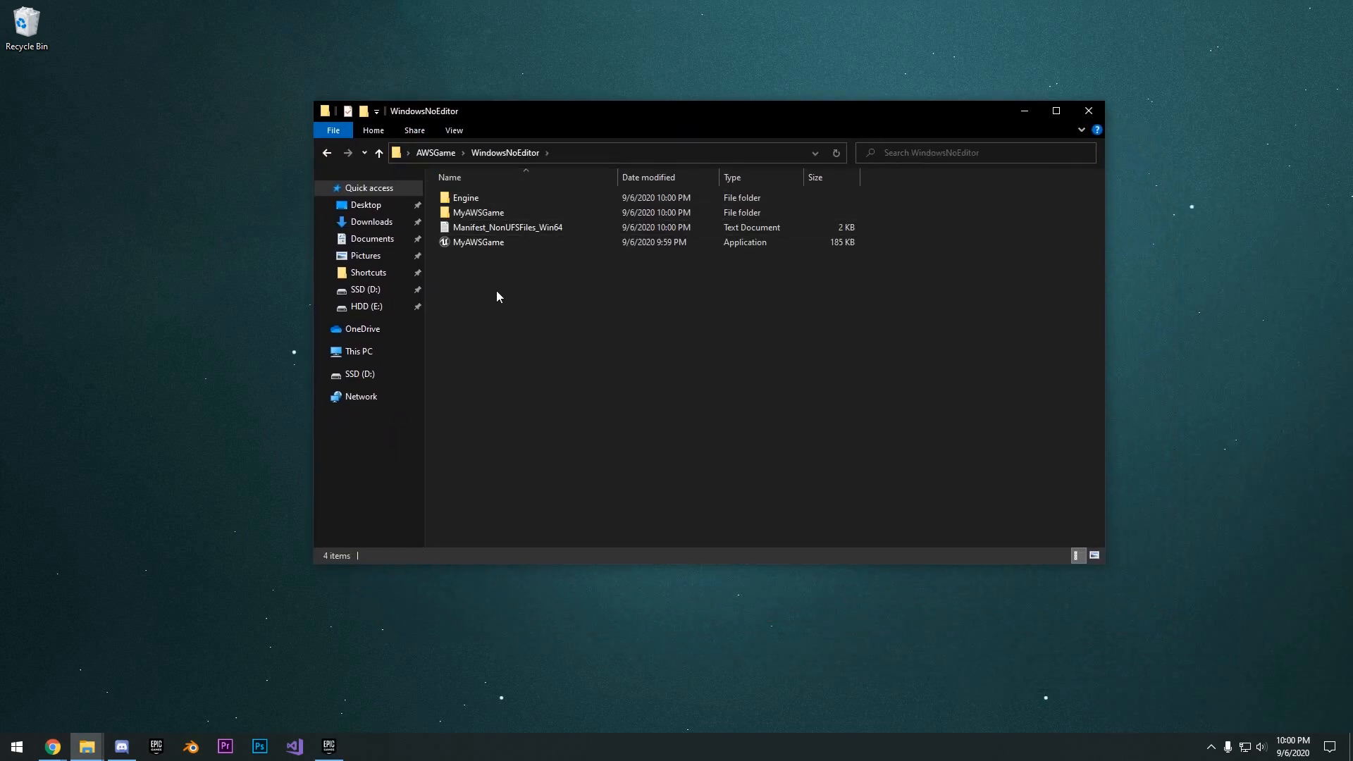
pyautogui.moveTo(496, 296); pyautogui.dragTo(488, 188)
pyautogui.click(436, 152)
pyautogui.hotkey('ctrl', 'v')
pyautogui.click(487, 198)
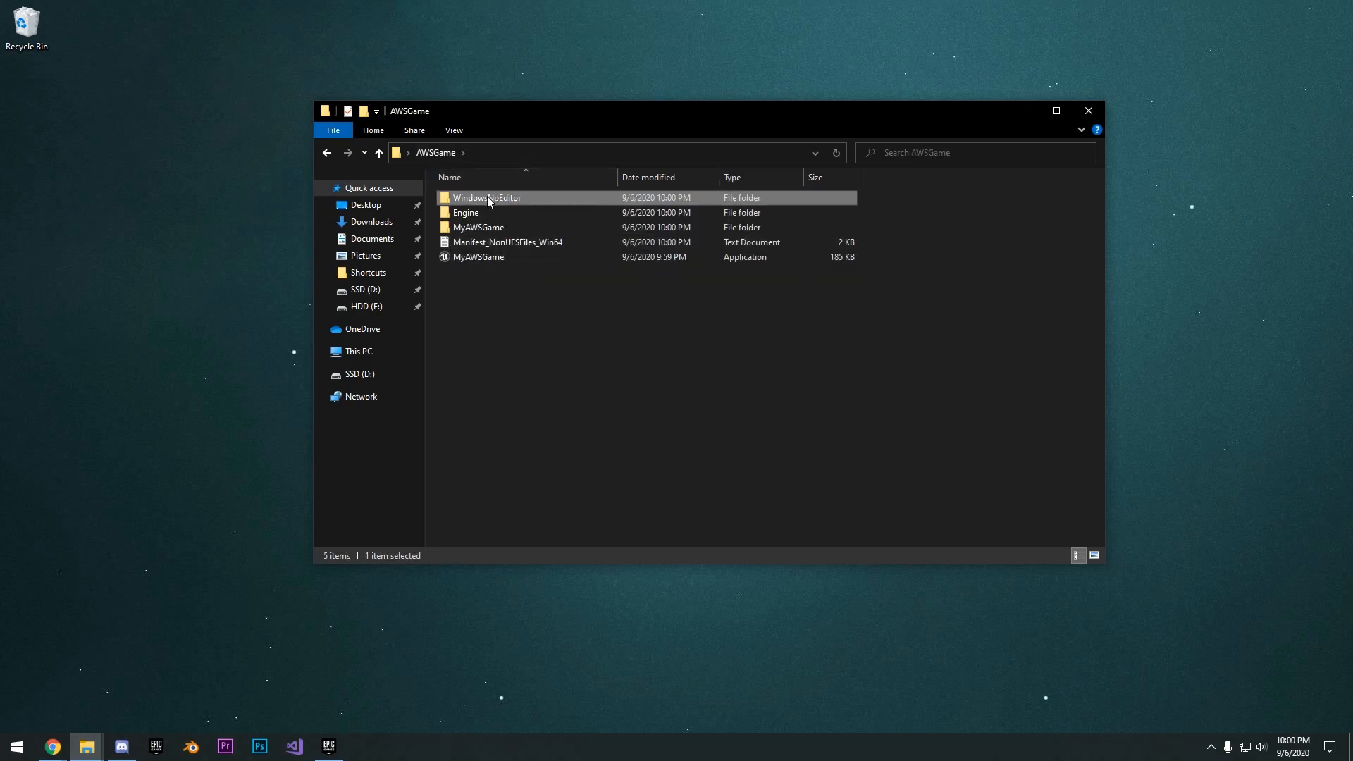
pyautogui.press('Delete')
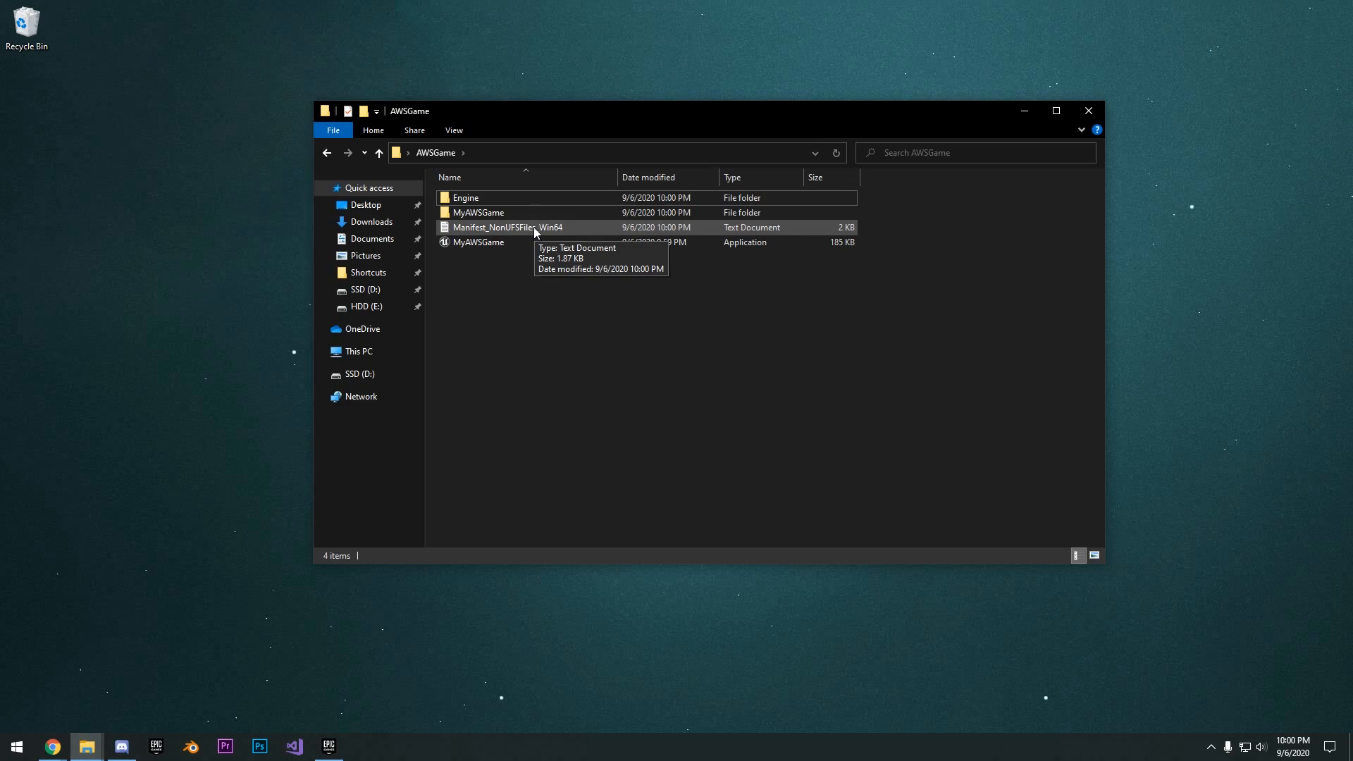
# - Copy the MyAWSGameServer application from the MyAWSGame project's Binaries\Win64 folder in Documents\Unreal Projects and close the folder window
pyautogui.moveTo(90, 753)
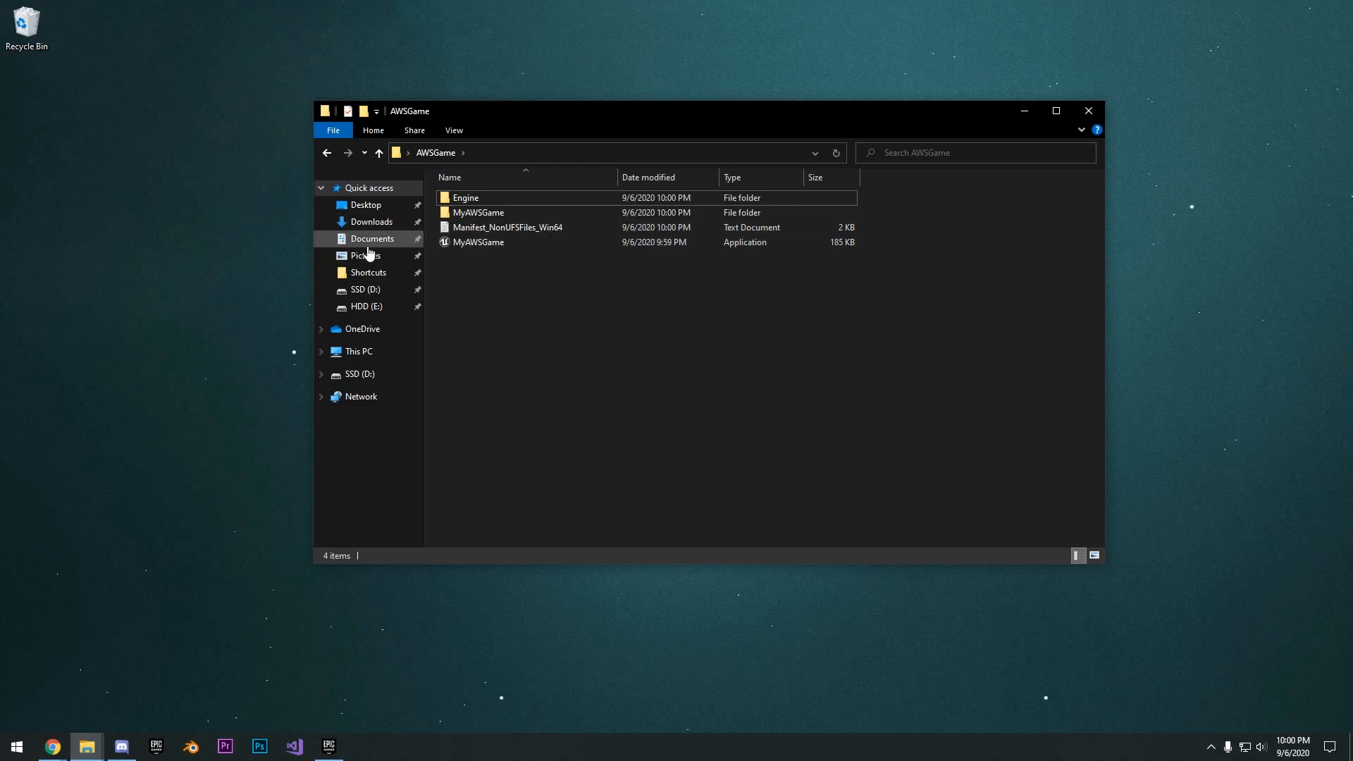
pyautogui.click(367, 242)
pyautogui.click(477, 244)
pyautogui.doubleClick(478, 243)
pyautogui.doubleClick(480, 228)
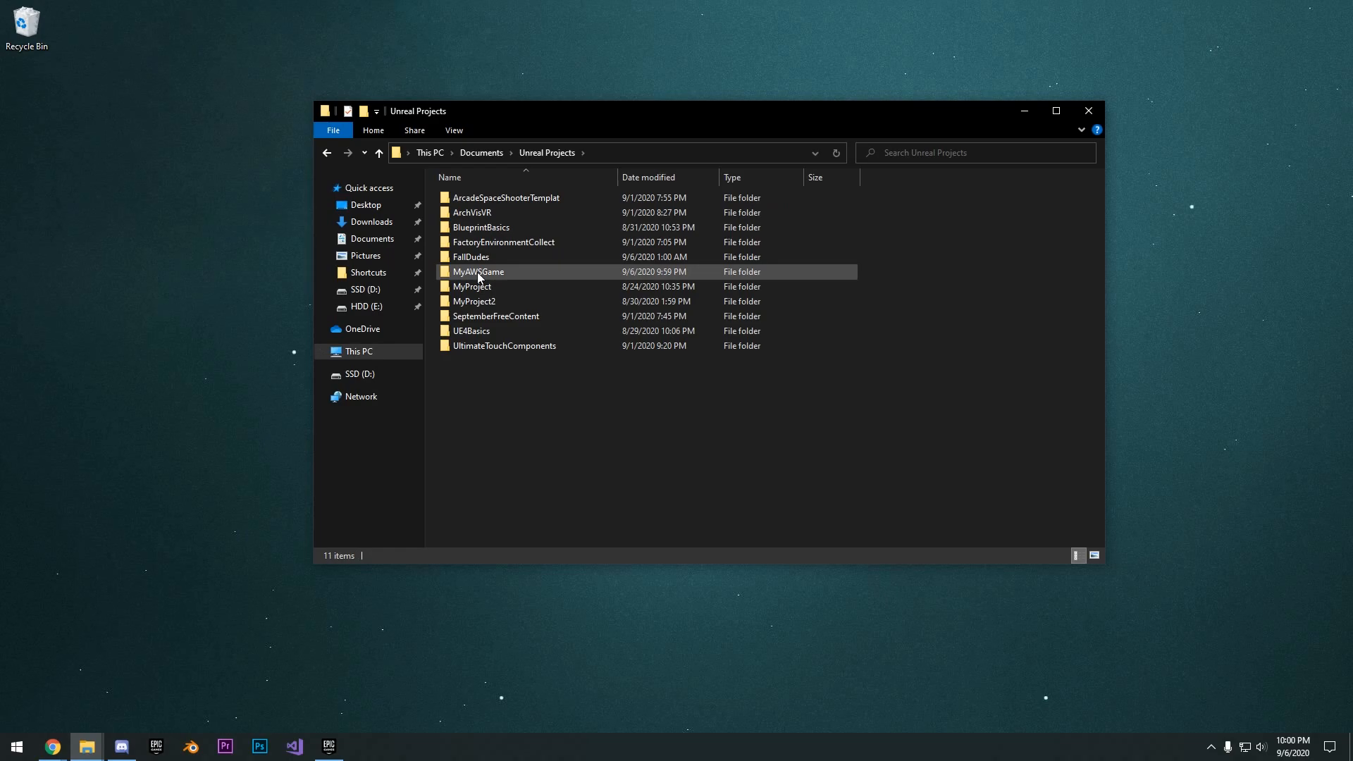
pyautogui.click(465, 316)
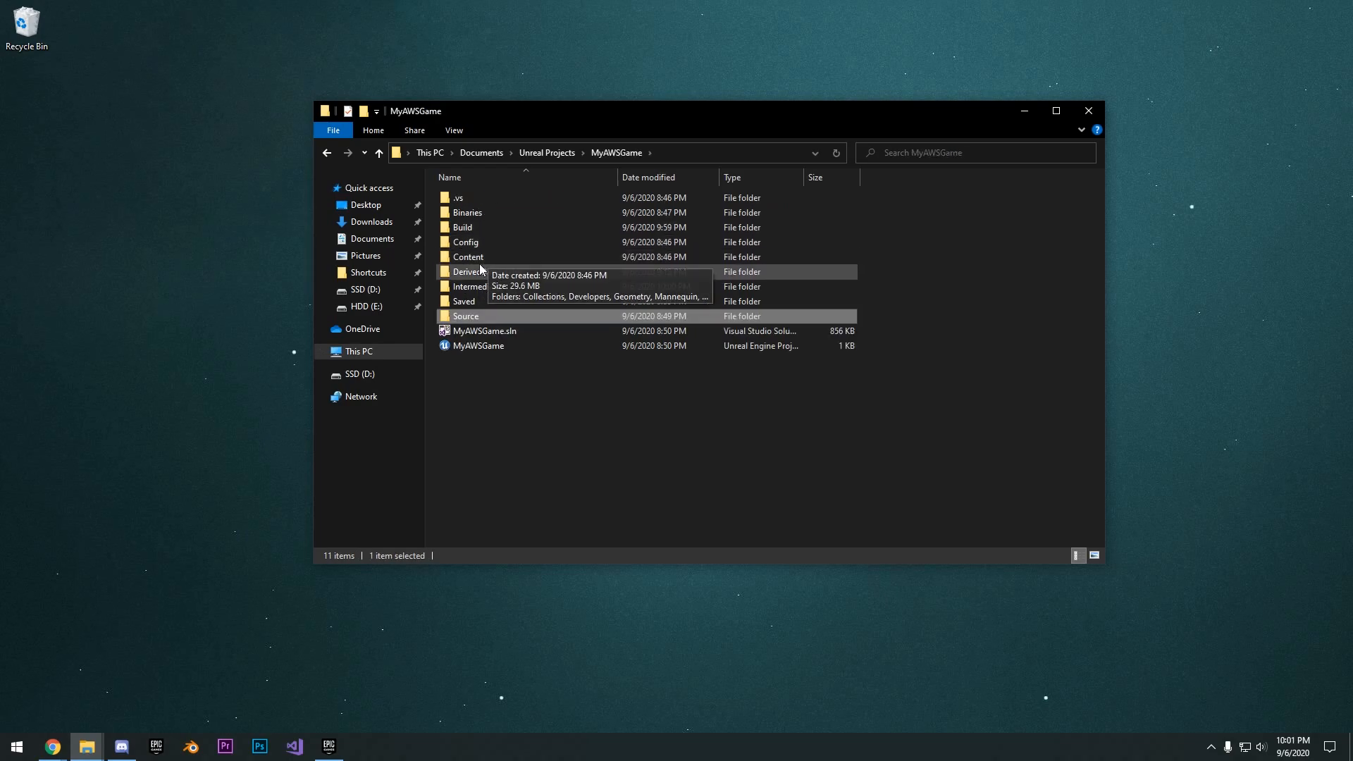
pyautogui.doubleClick(485, 214)
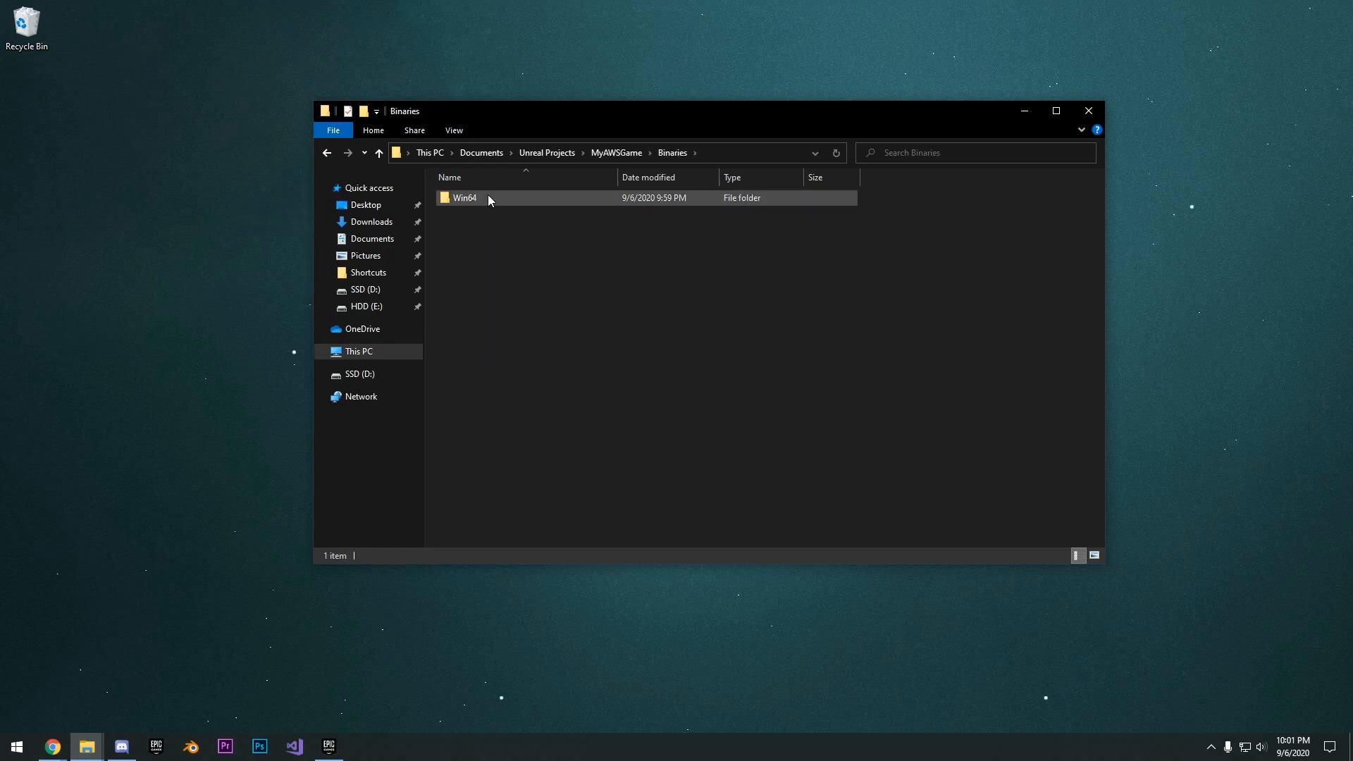
pyautogui.doubleClick(487, 195)
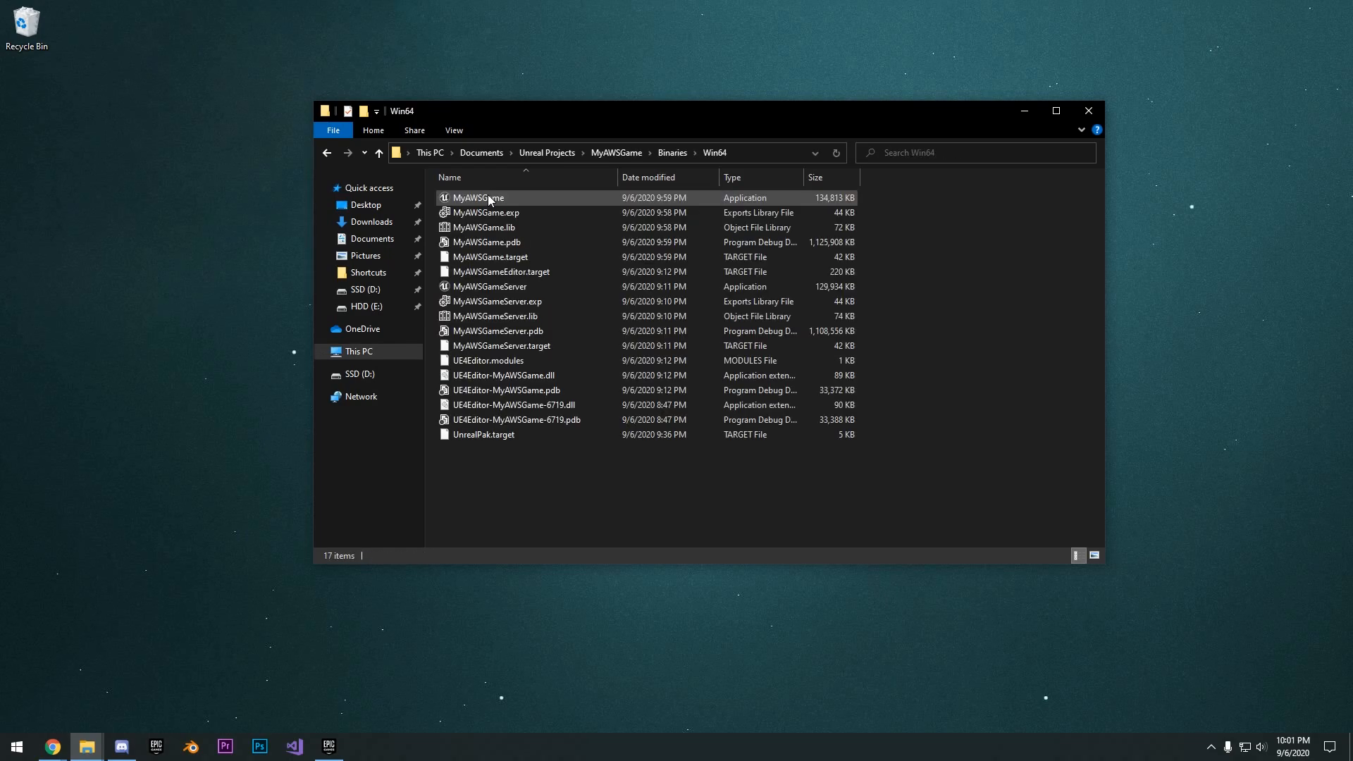
pyautogui.click(474, 287)
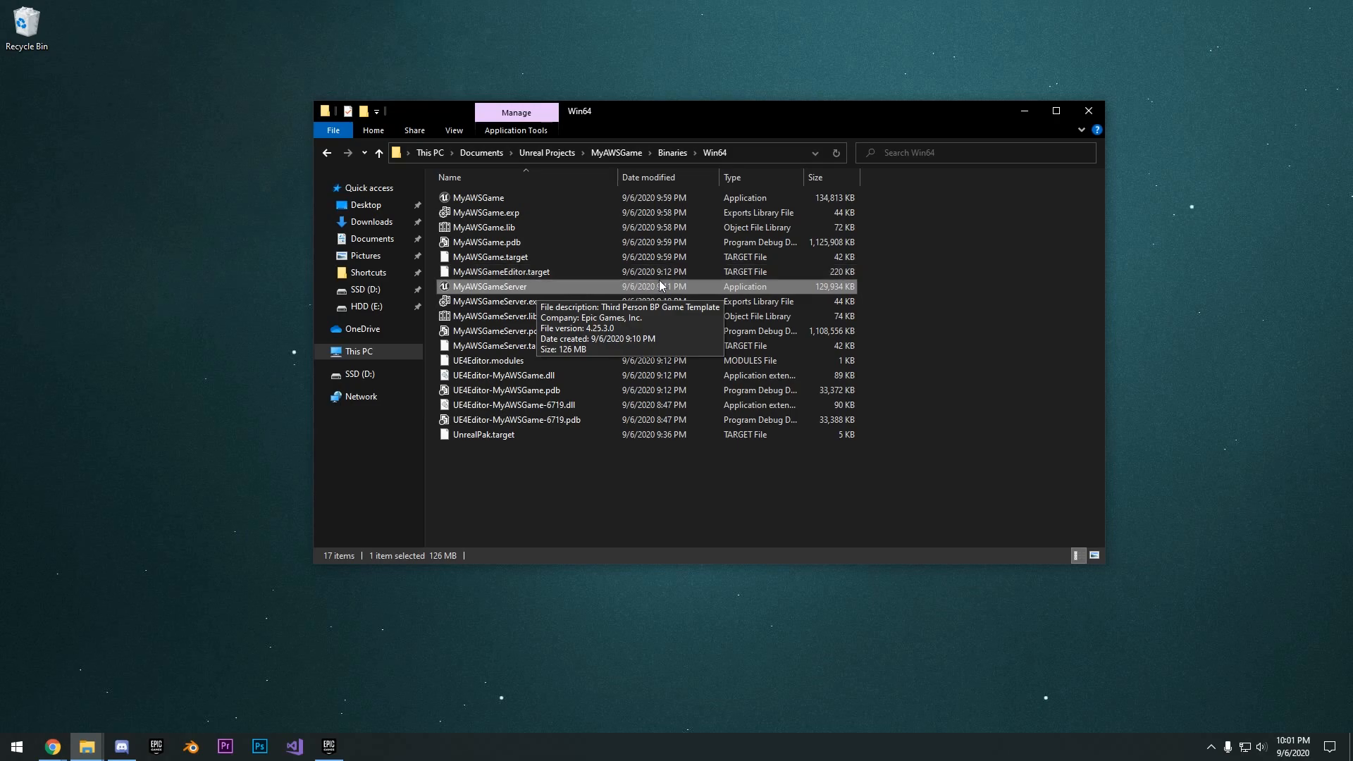
pyautogui.click(1076, 111)
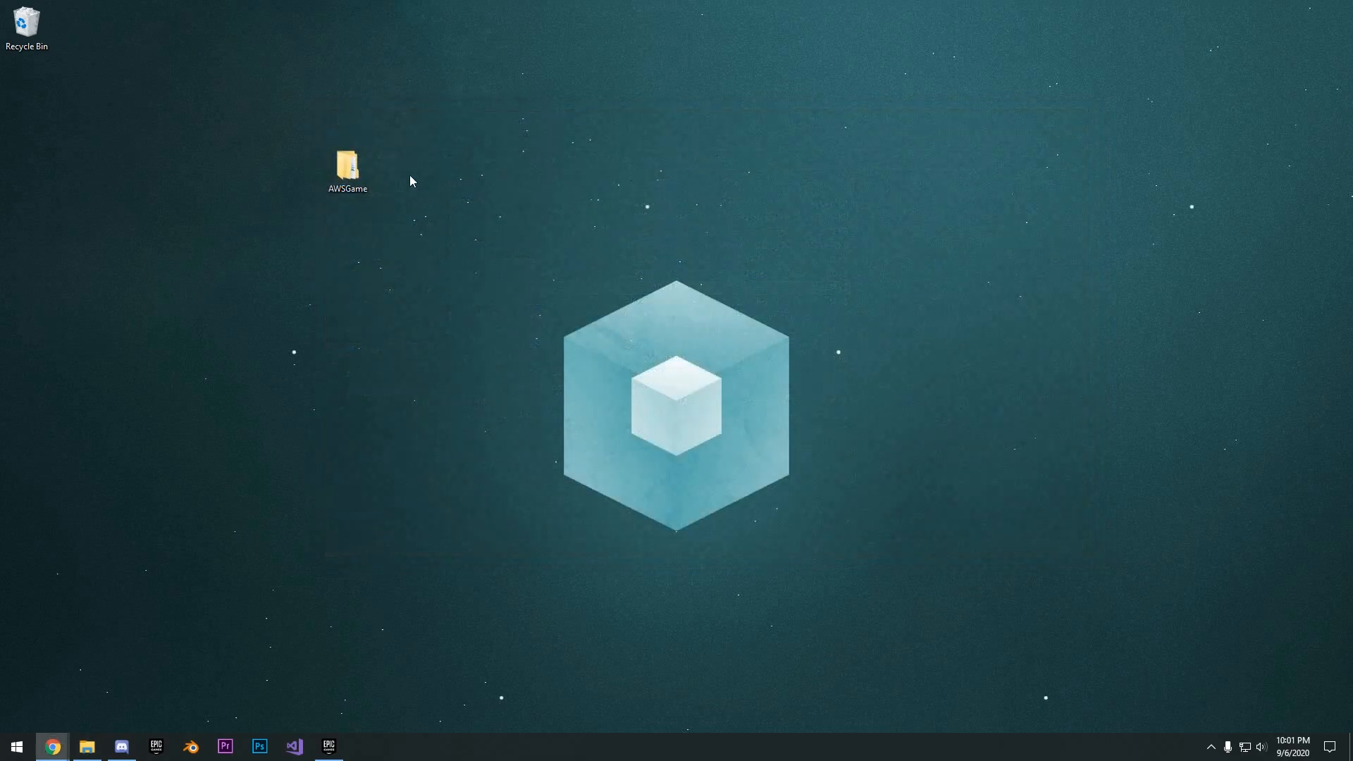
# - Paste the MyAWSGameServer application into the packaged game's AWSGame\MyAWSGame\Binaries\Win64 folder
pyautogui.doubleClick(346, 167)
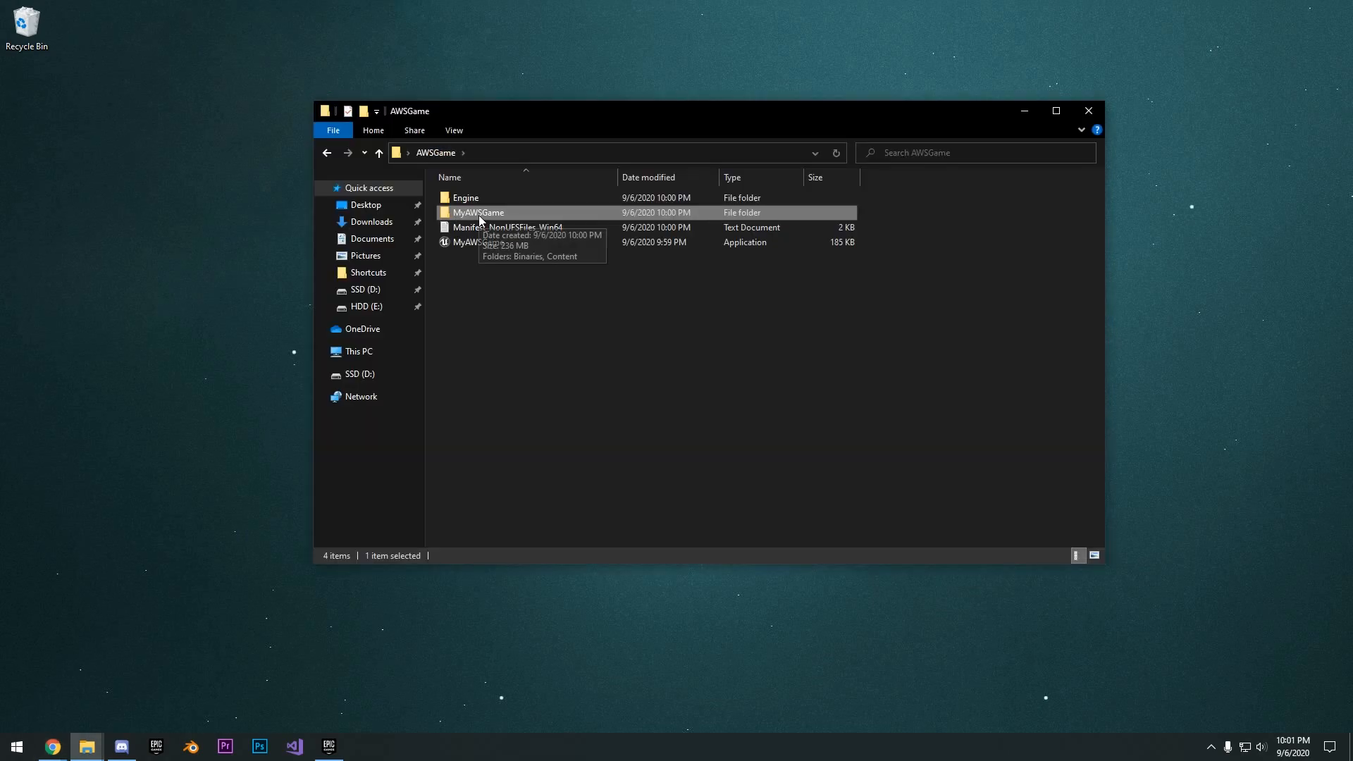
pyautogui.doubleClick(479, 214)
pyautogui.doubleClick(480, 200)
pyautogui.doubleClick(481, 200)
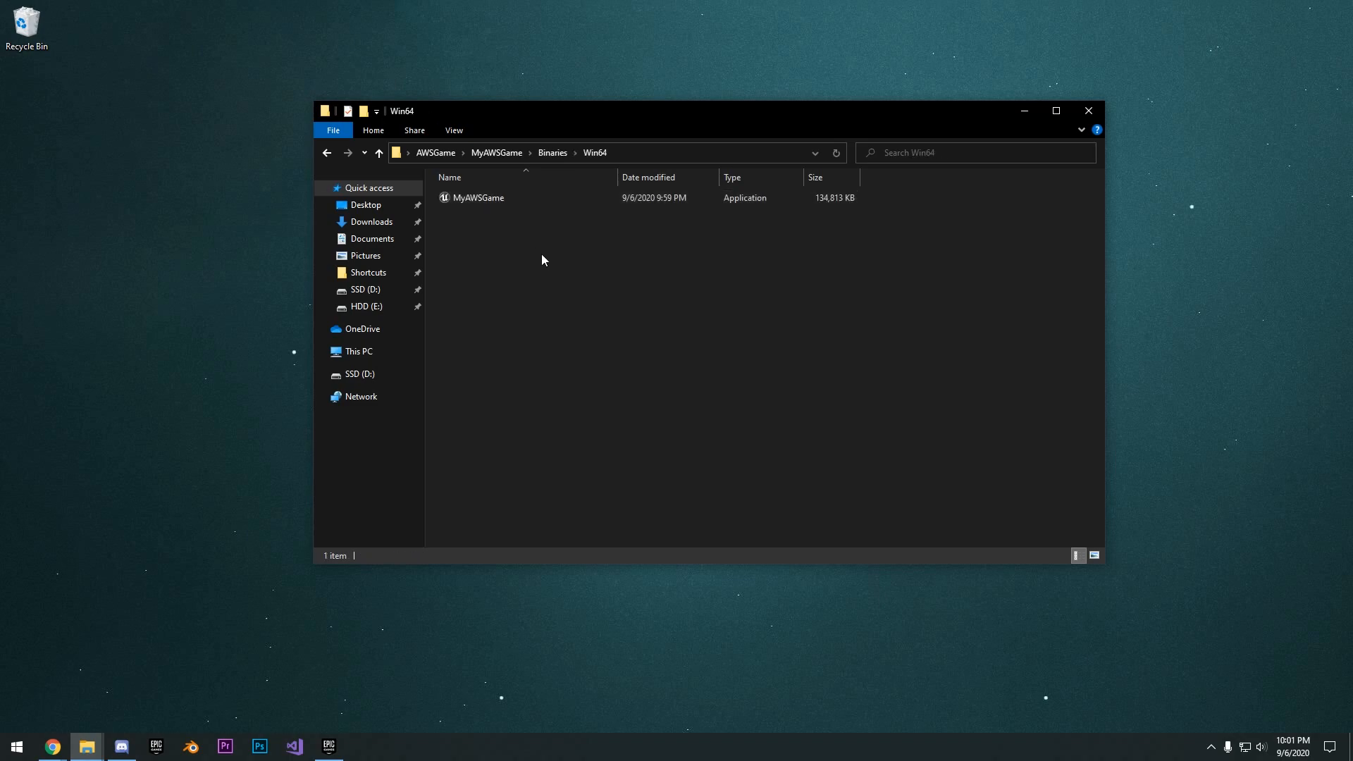
pyautogui.click(474, 212)
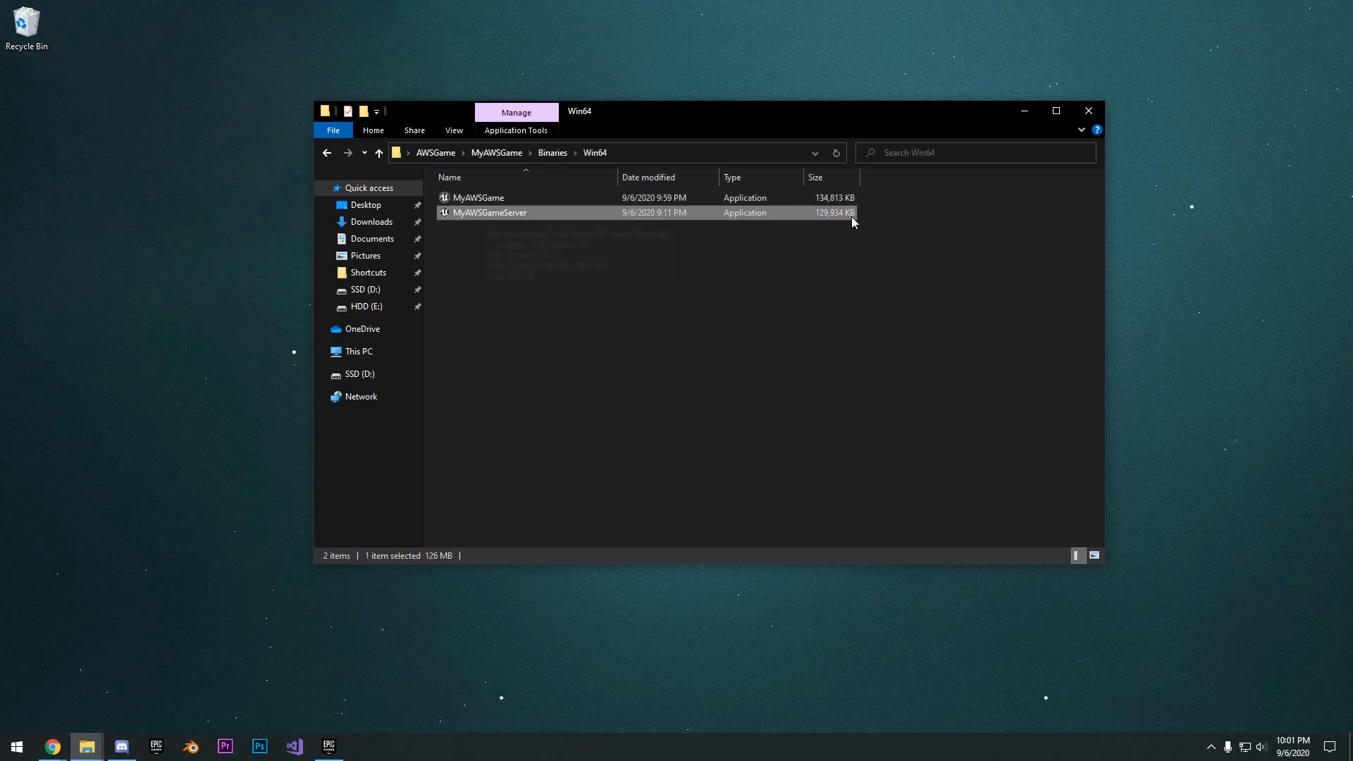
# - Create a shortcut to the MyAWSGameServer application in the packaged Win64 folder
pyautogui.moveTo(631, 111); pyautogui.dragTo(657, 108)
pyautogui.rightClick(560, 210)
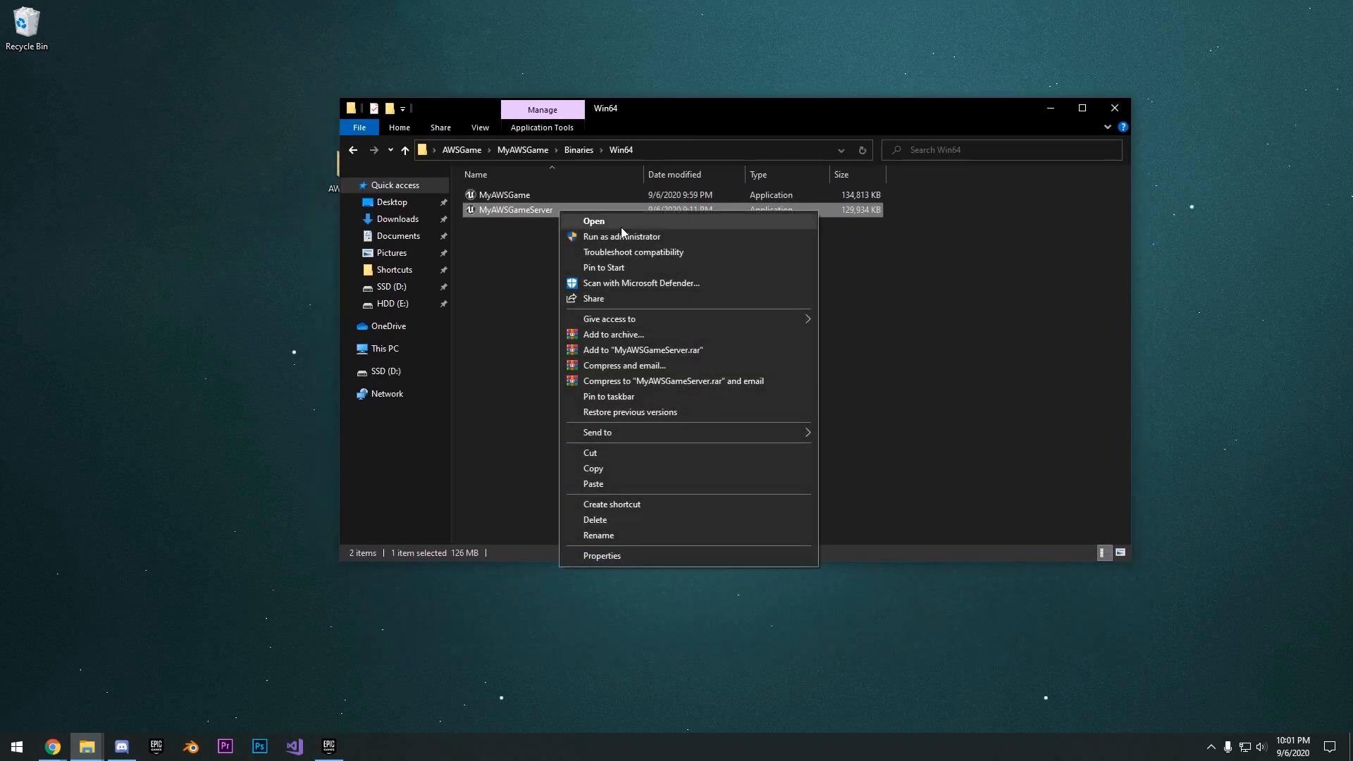
pyautogui.click(638, 506)
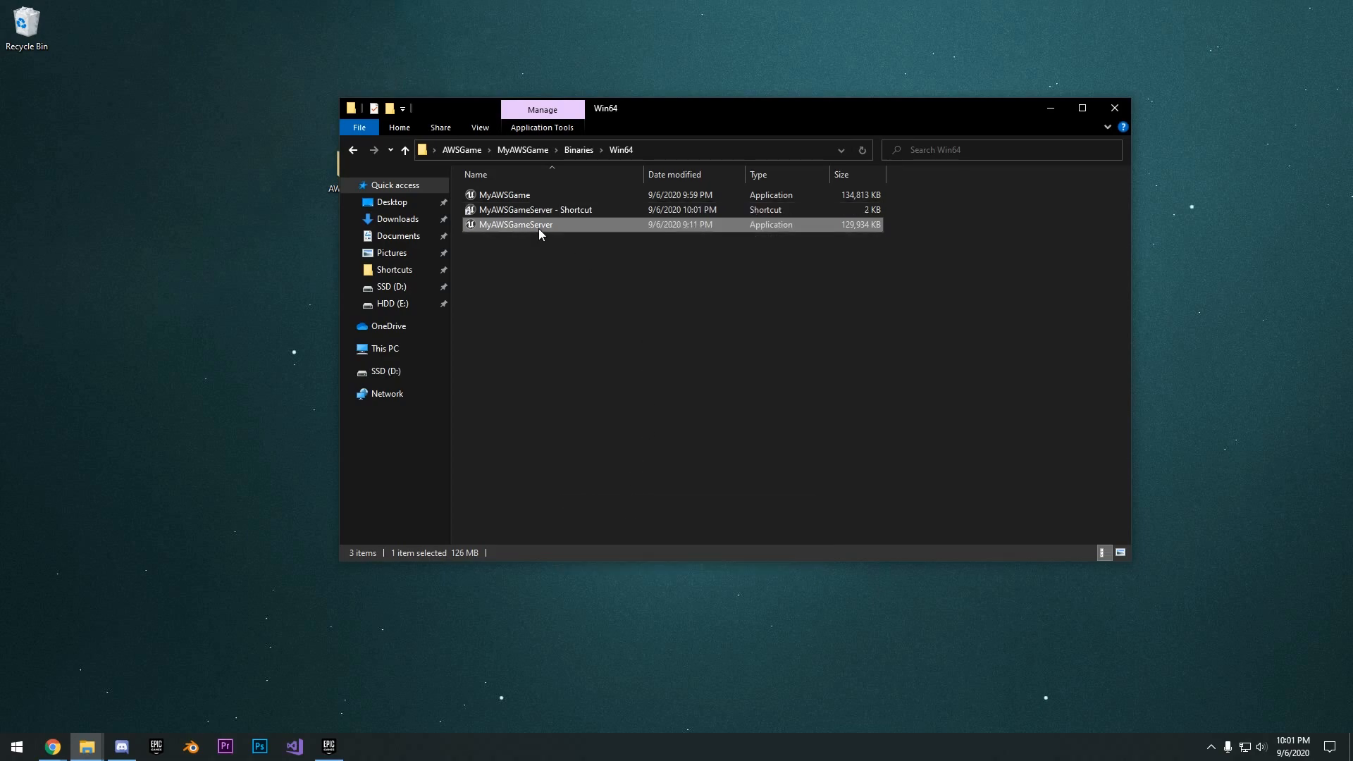
# - Append "/Game/ThirdPersonBP/Maps/ServerMap -log" to the target in the MyAWSGameServer shortcut's properties
pyautogui.rightClick(539, 228)
pyautogui.rightClick(539, 213)
pyautogui.click(623, 541)
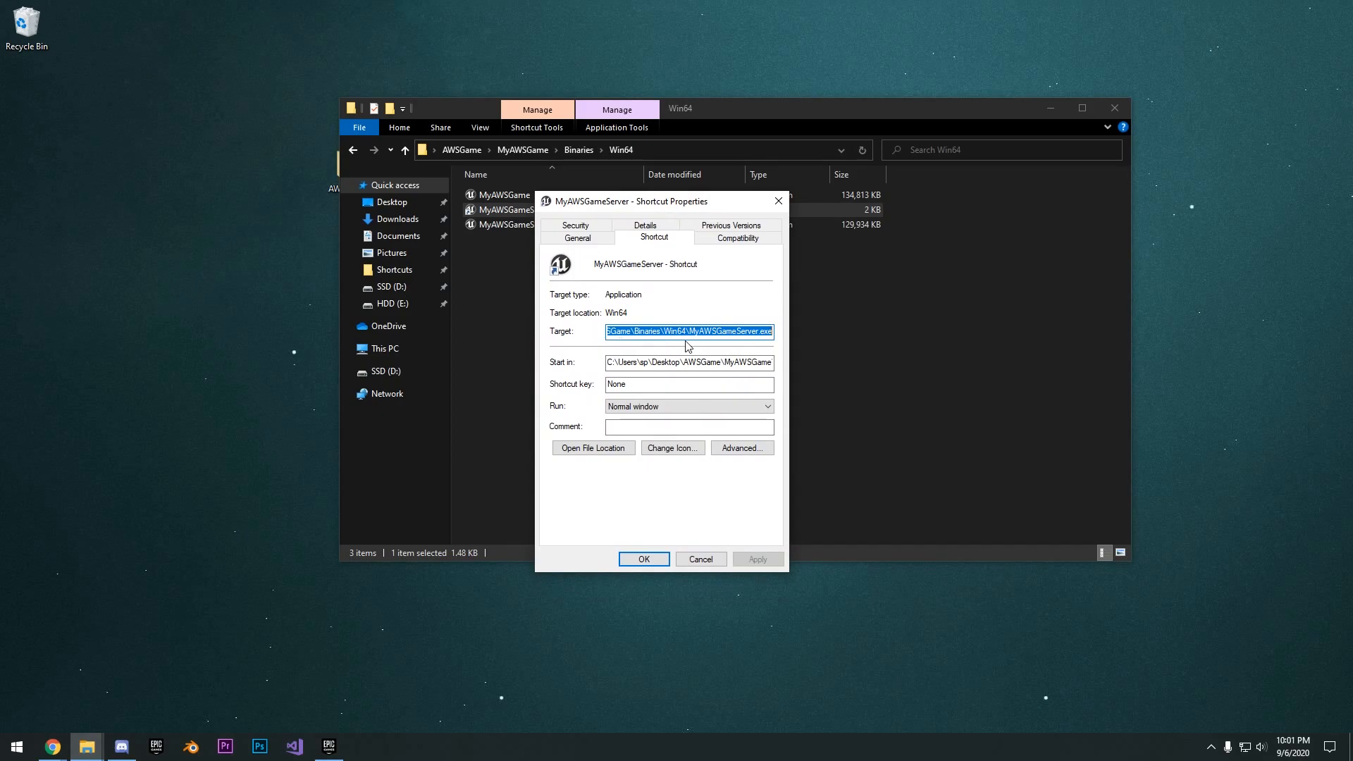
pyautogui.click(774, 342)
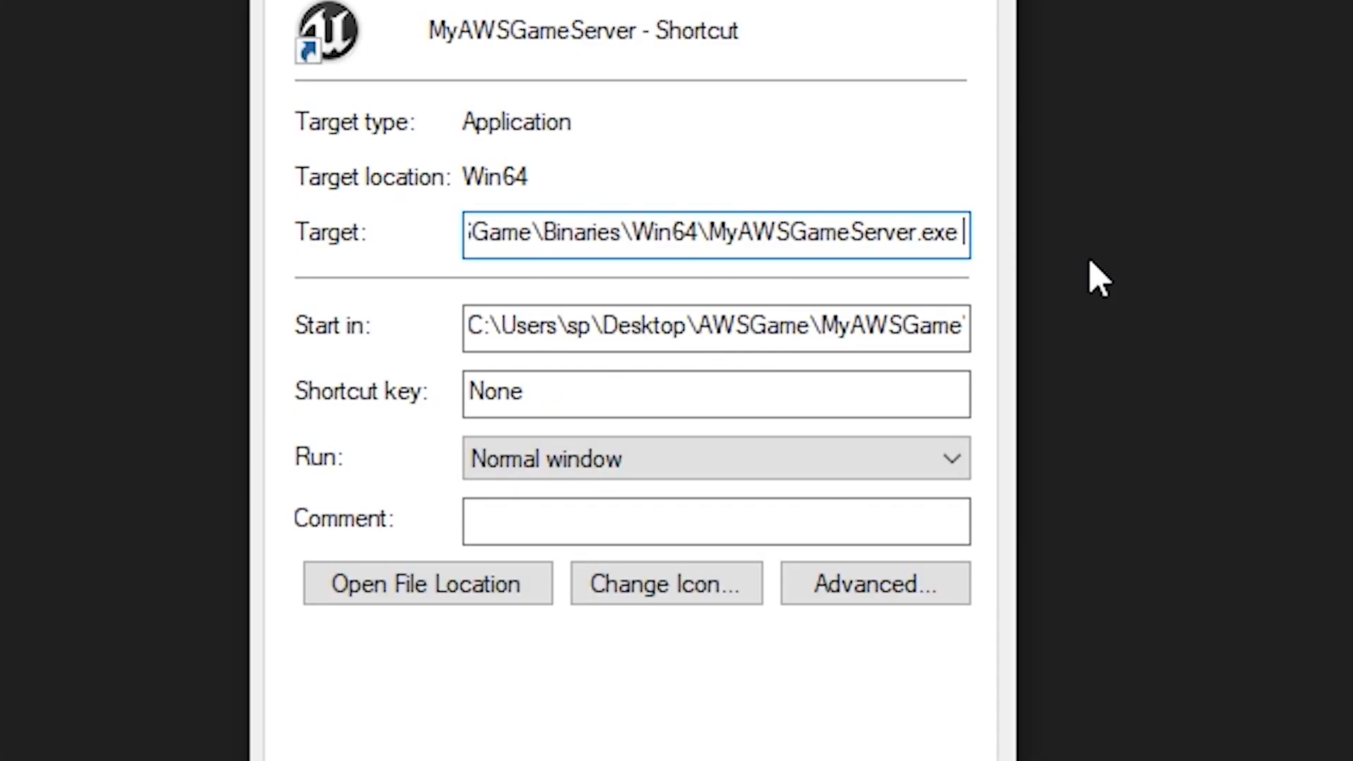
pyautogui.write('/Ga')
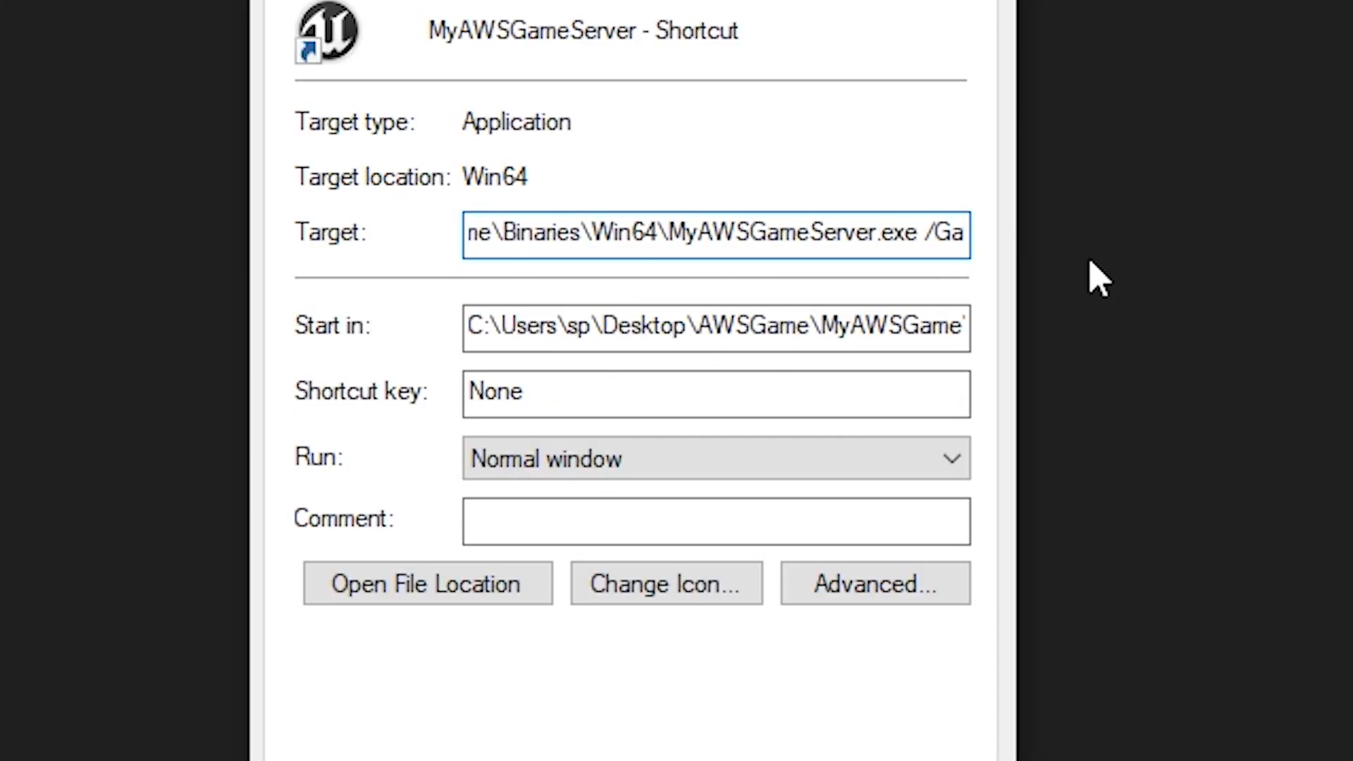
pyautogui.write('me/ThirdP')
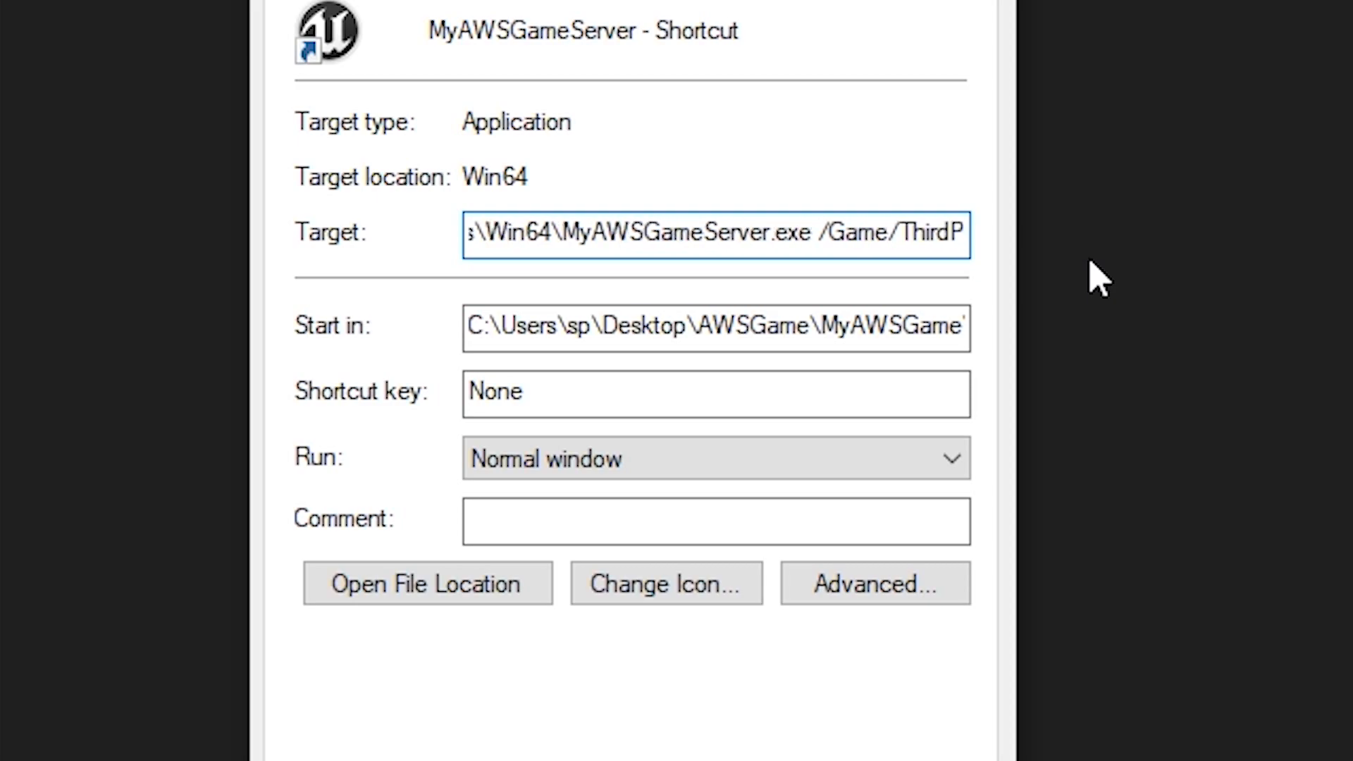
pyautogui.write('ersonBP')
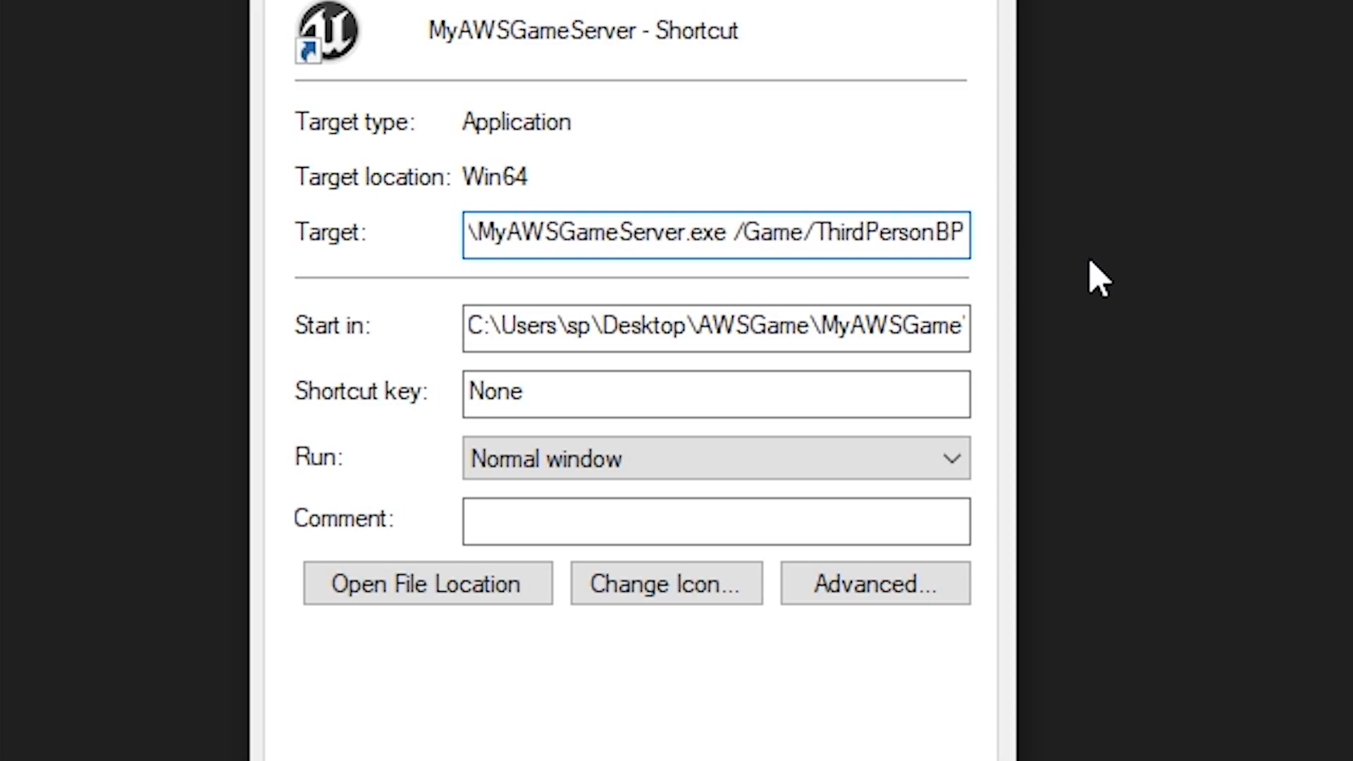
pyautogui.write('/Maps/')
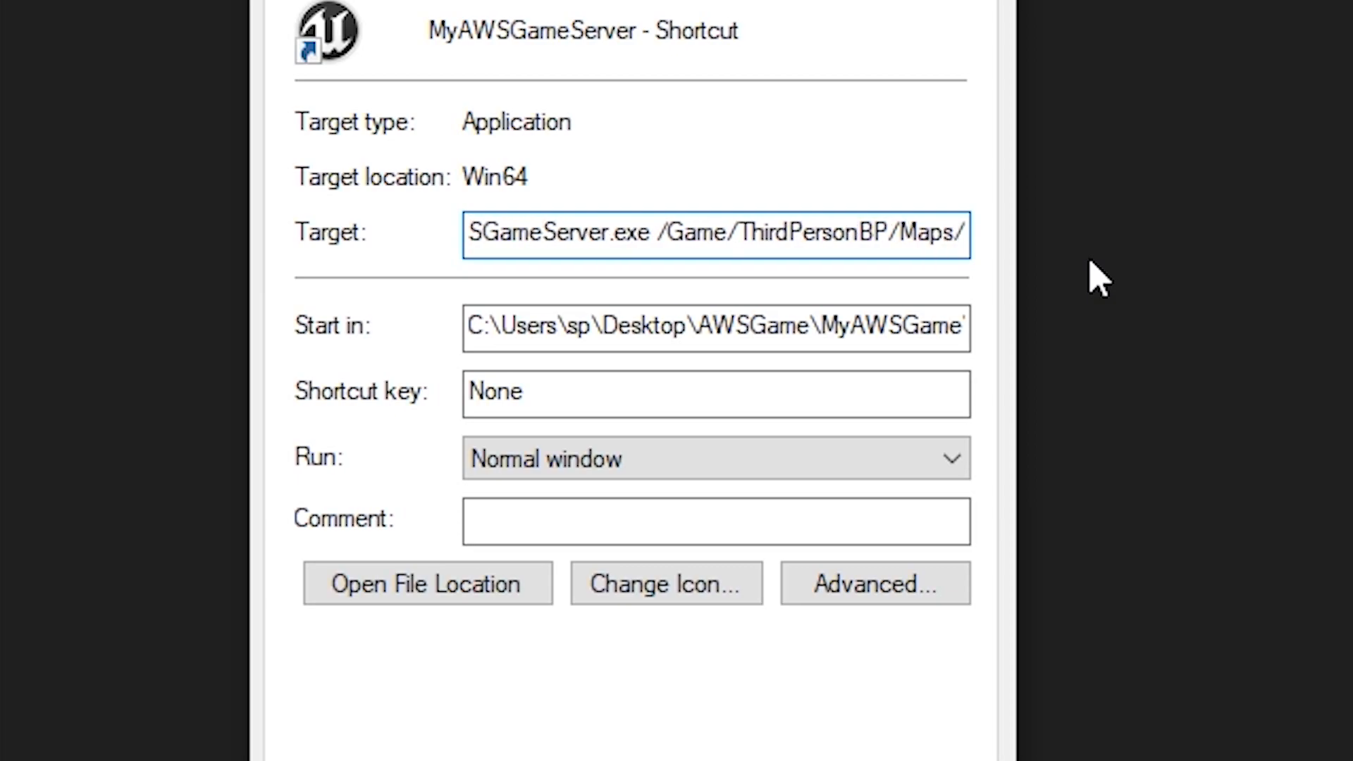
pyautogui.write('ServerMap')
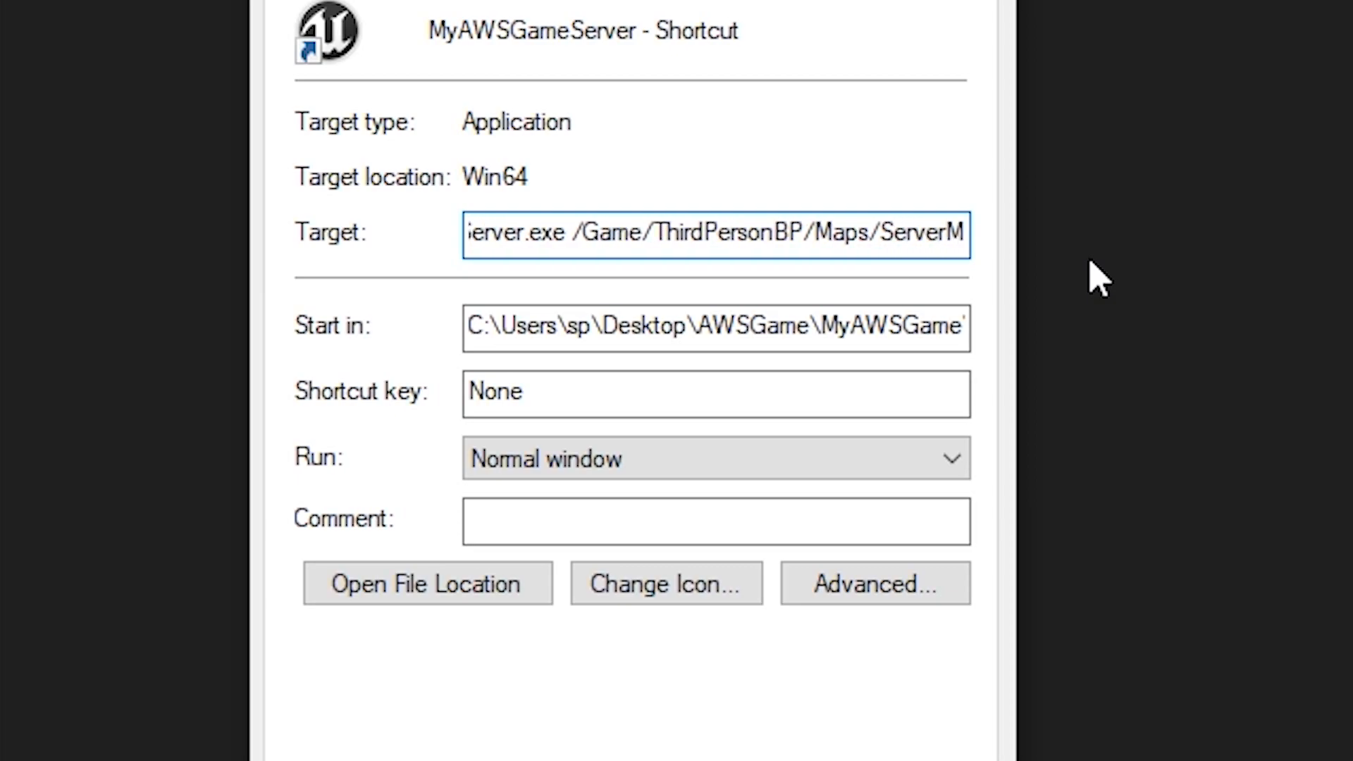
pyautogui.write(' -log')
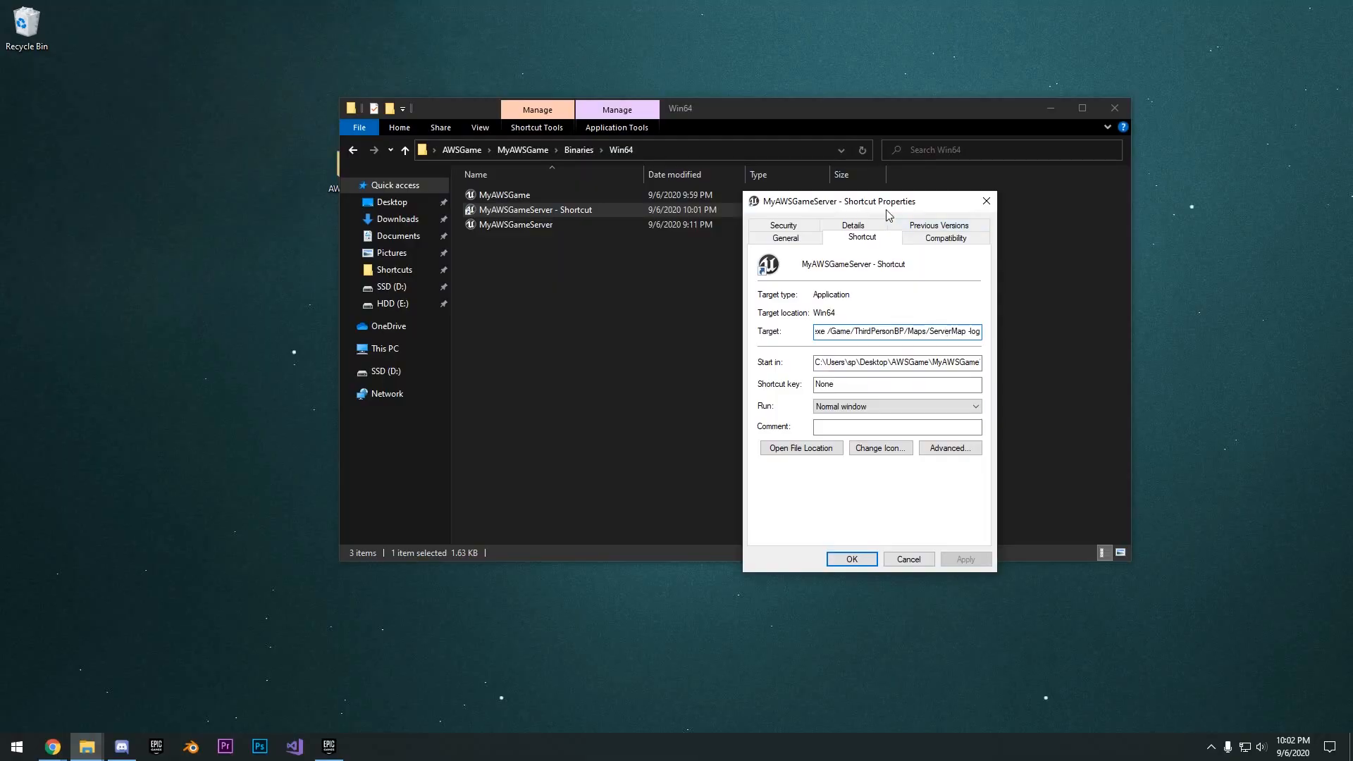
# - Compare the map path in the shortcut's target with the project's Content\ThirdPersonBP\Maps folder
pyautogui.moveTo(886, 209); pyautogui.dragTo(866, 198)
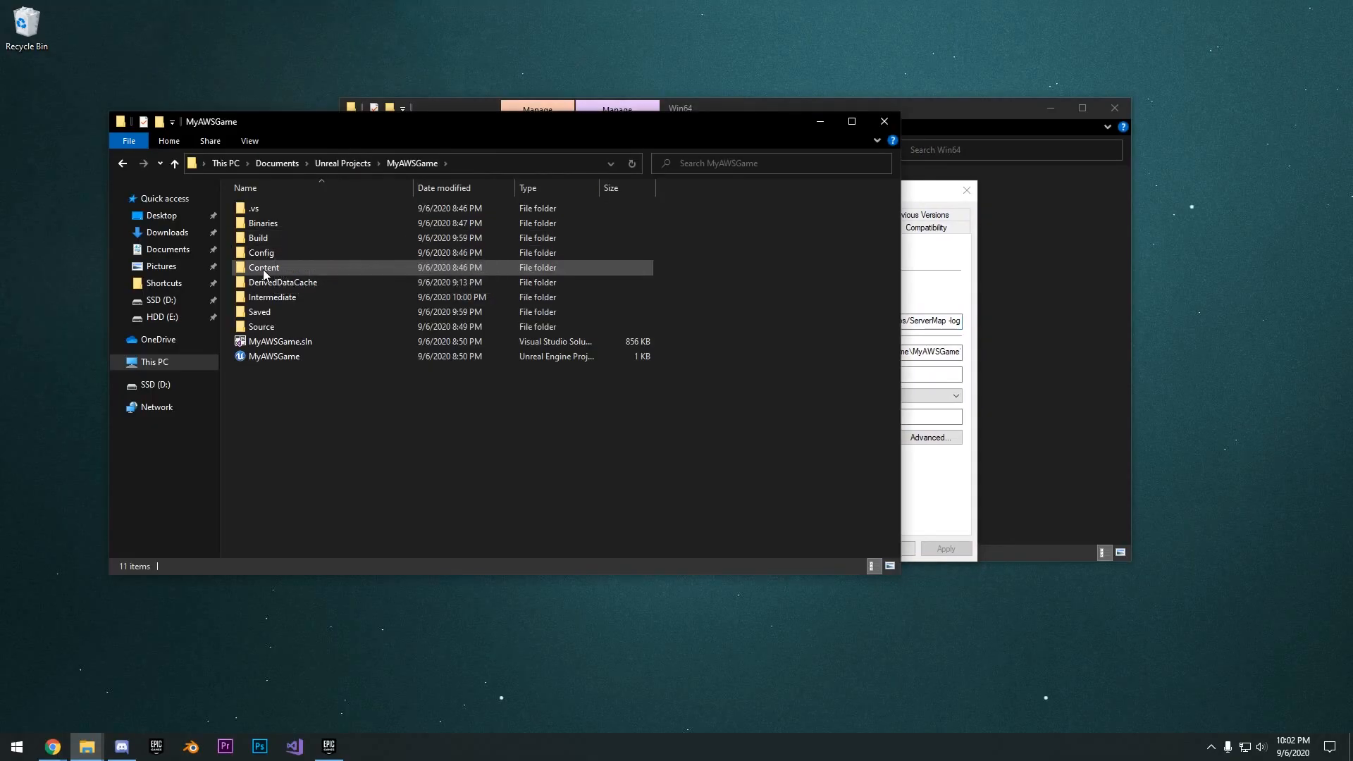
pyautogui.doubleClick(264, 269)
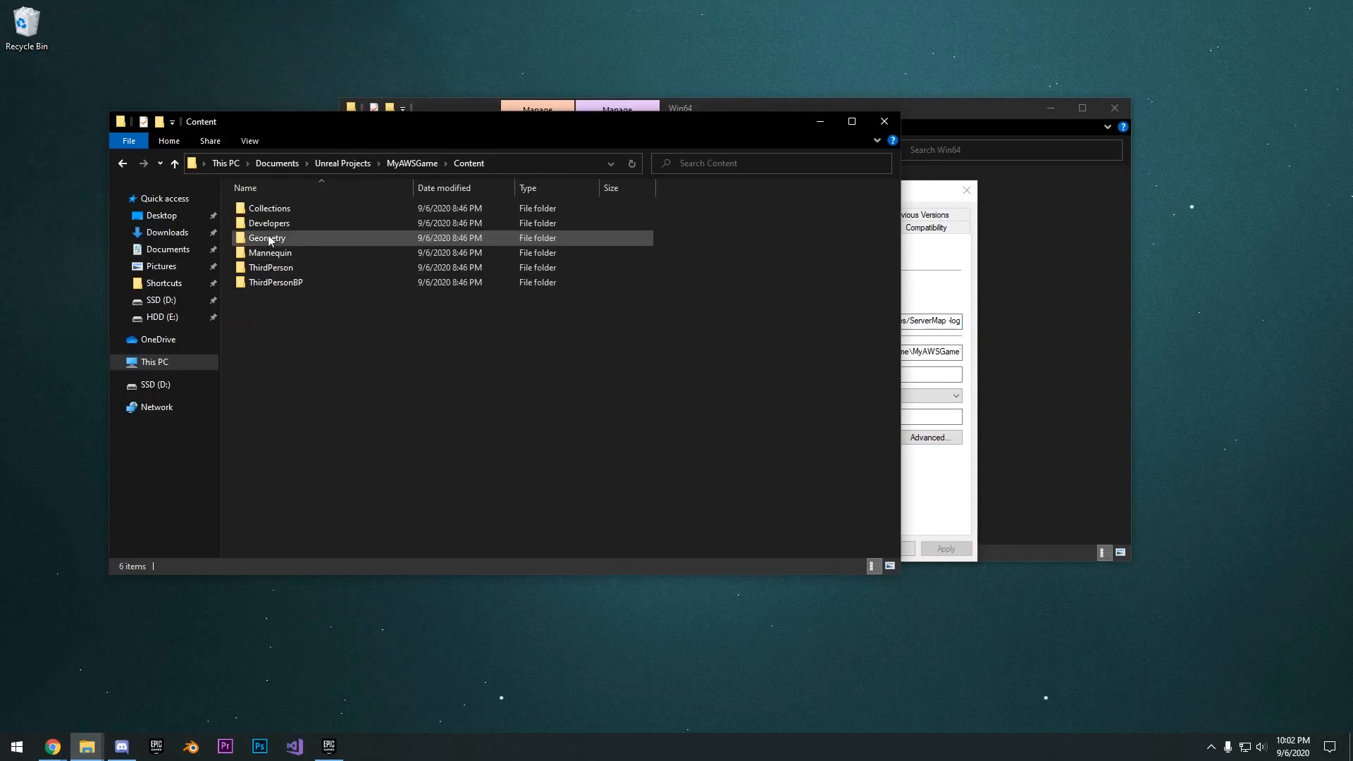
pyautogui.click(971, 264)
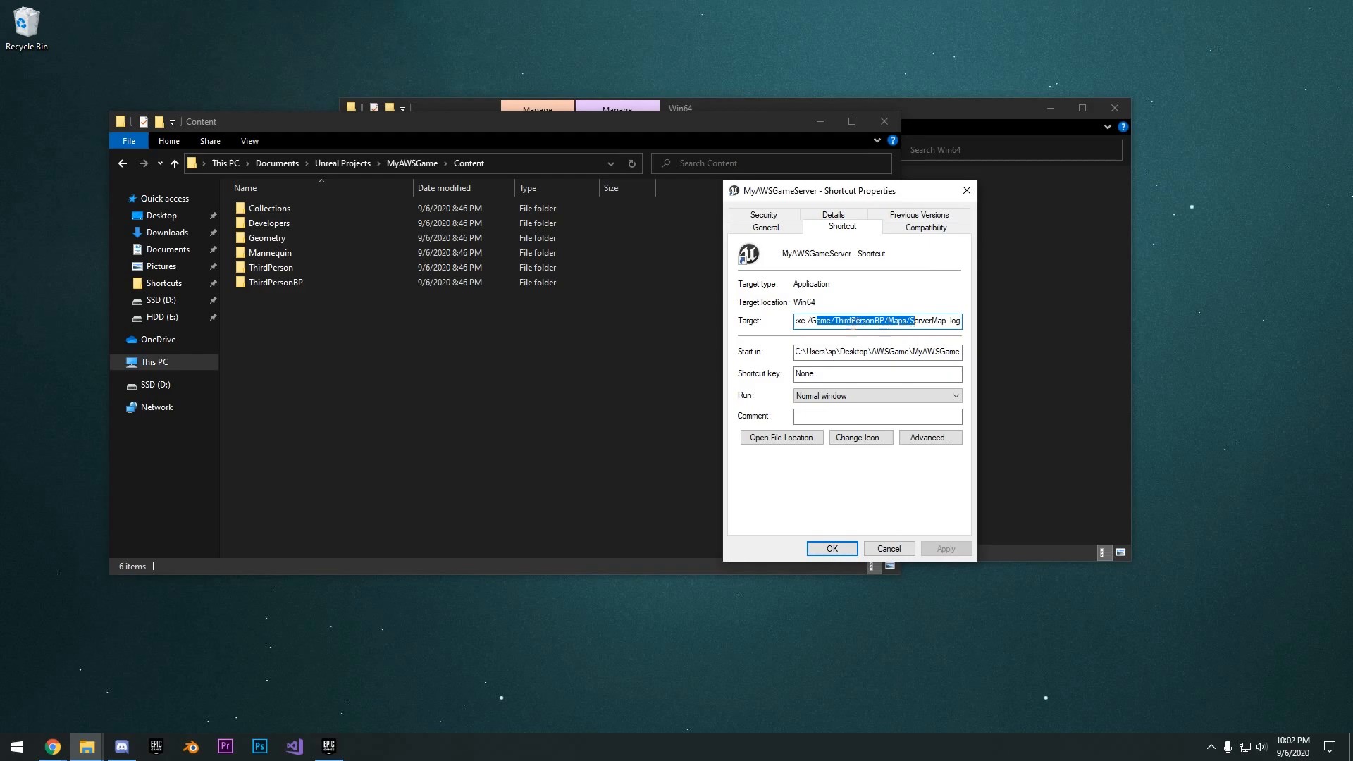
pyautogui.doubleClick(282, 282)
pyautogui.doubleClick(273, 223)
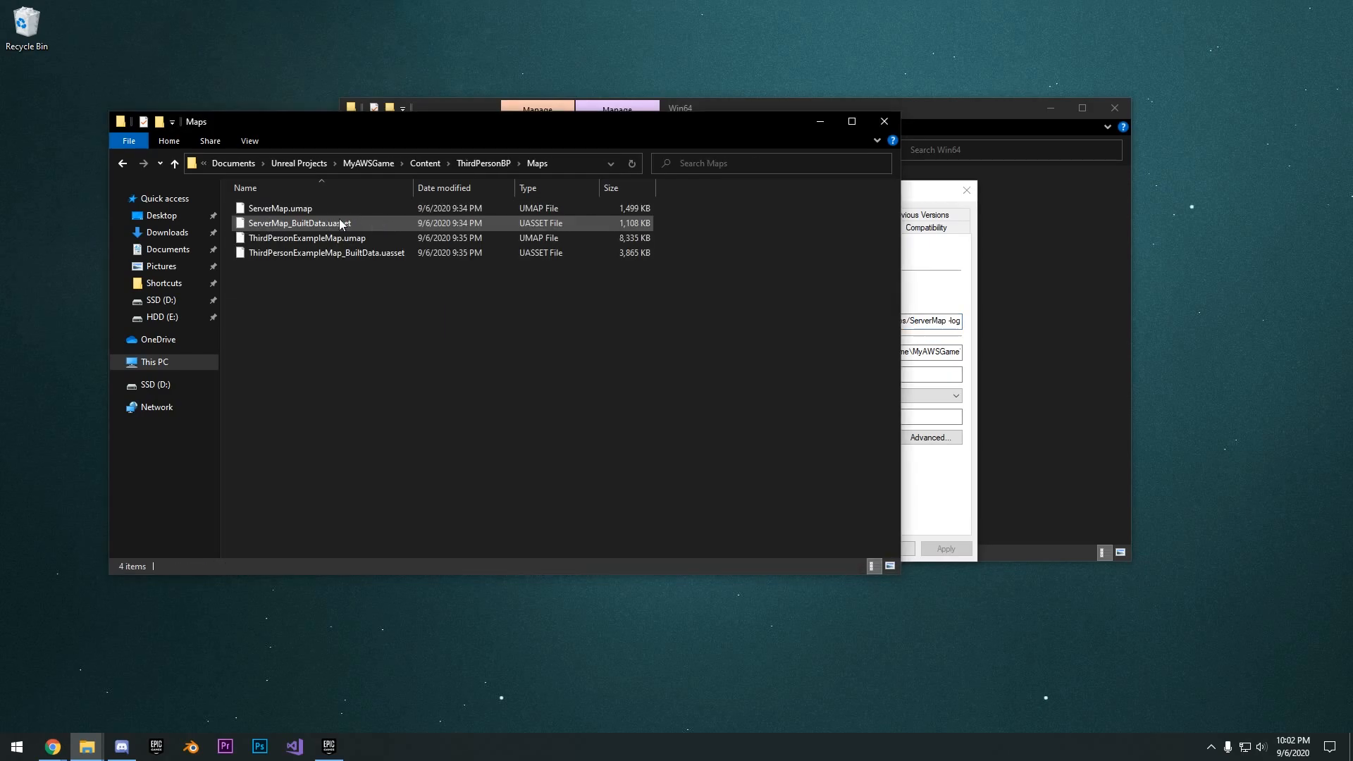
pyautogui.click(956, 275)
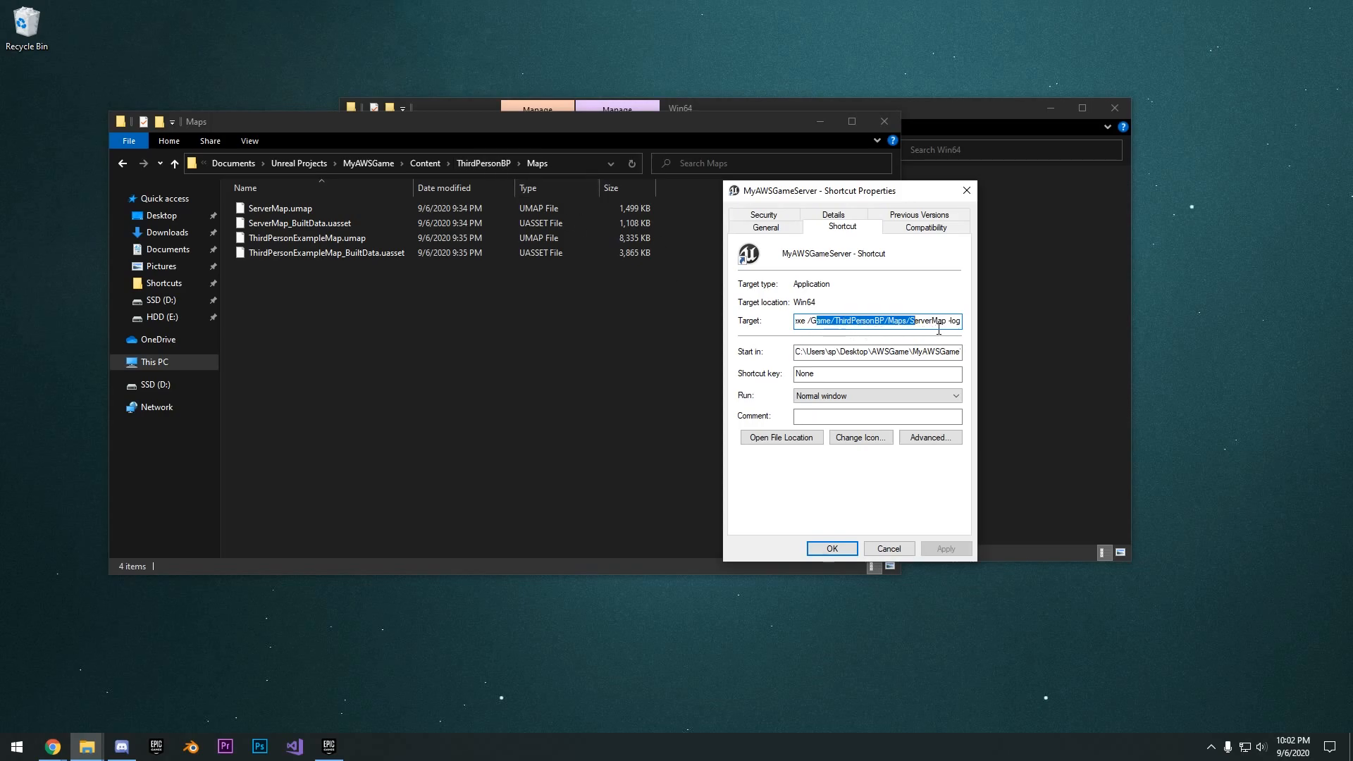
# - Check the ServerMap and -log end of the shortcut's target, then close its properties and the Maps folder
pyautogui.moveTo(932, 324); pyautogui.dragTo(984, 331)
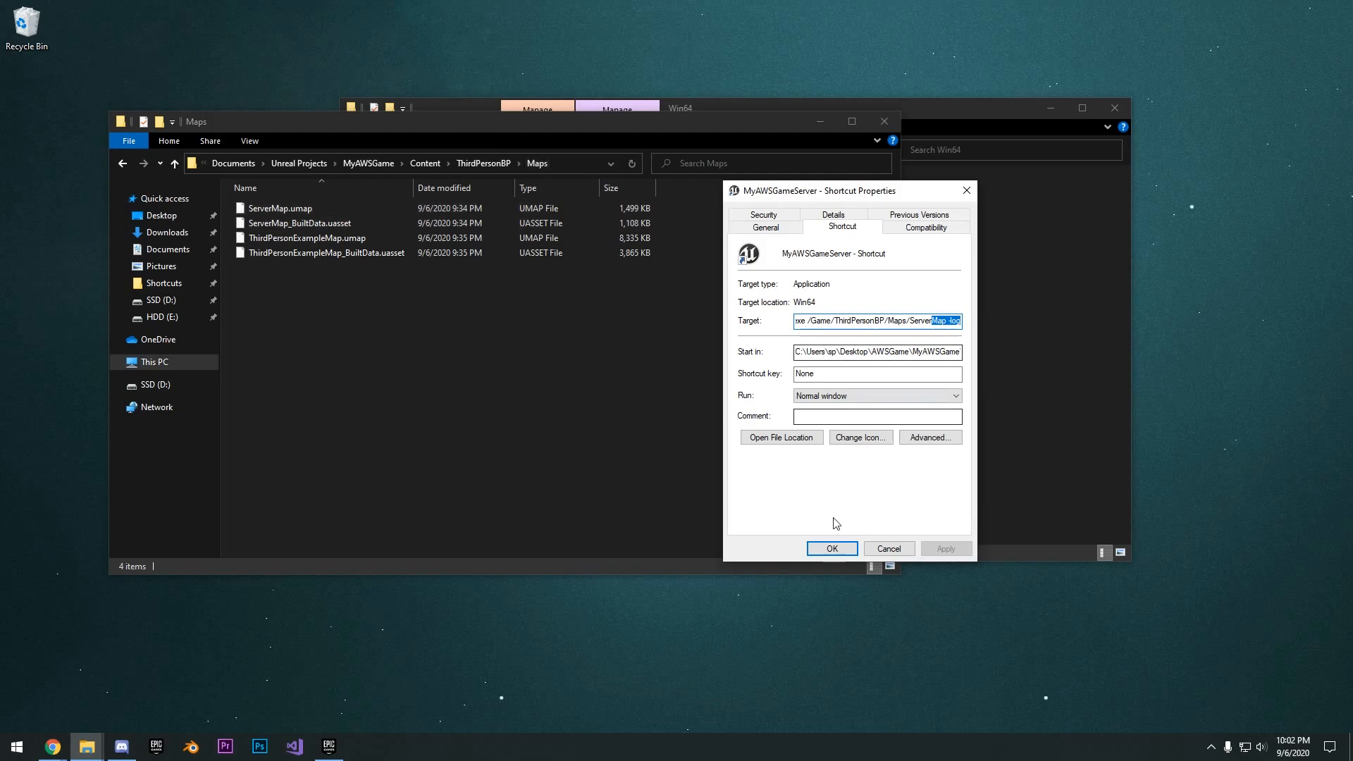
pyautogui.click(881, 549)
pyautogui.click(881, 120)
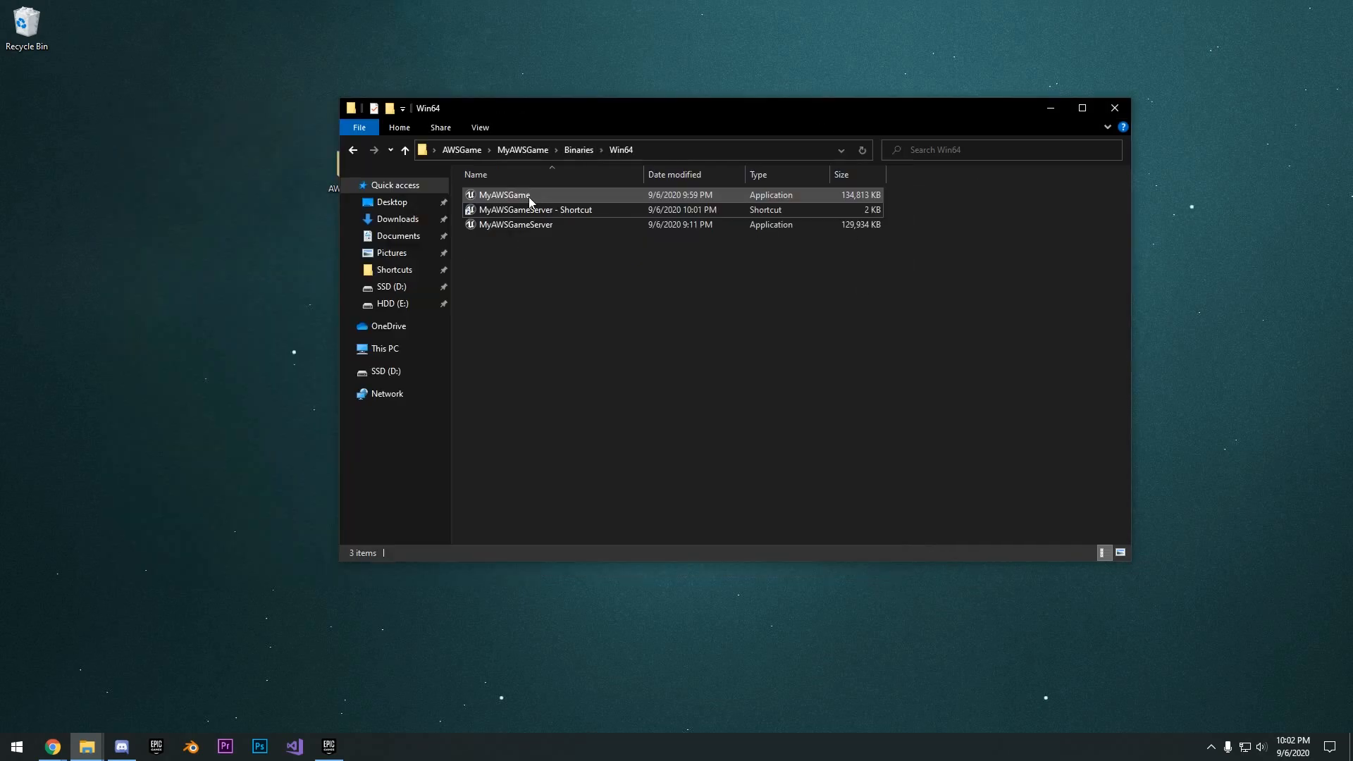
# - Start the dedicated server from the MyAWSGameServer shortcut and allow it through the Windows firewall
pyautogui.click(520, 215)
pyautogui.doubleClick(551, 211)
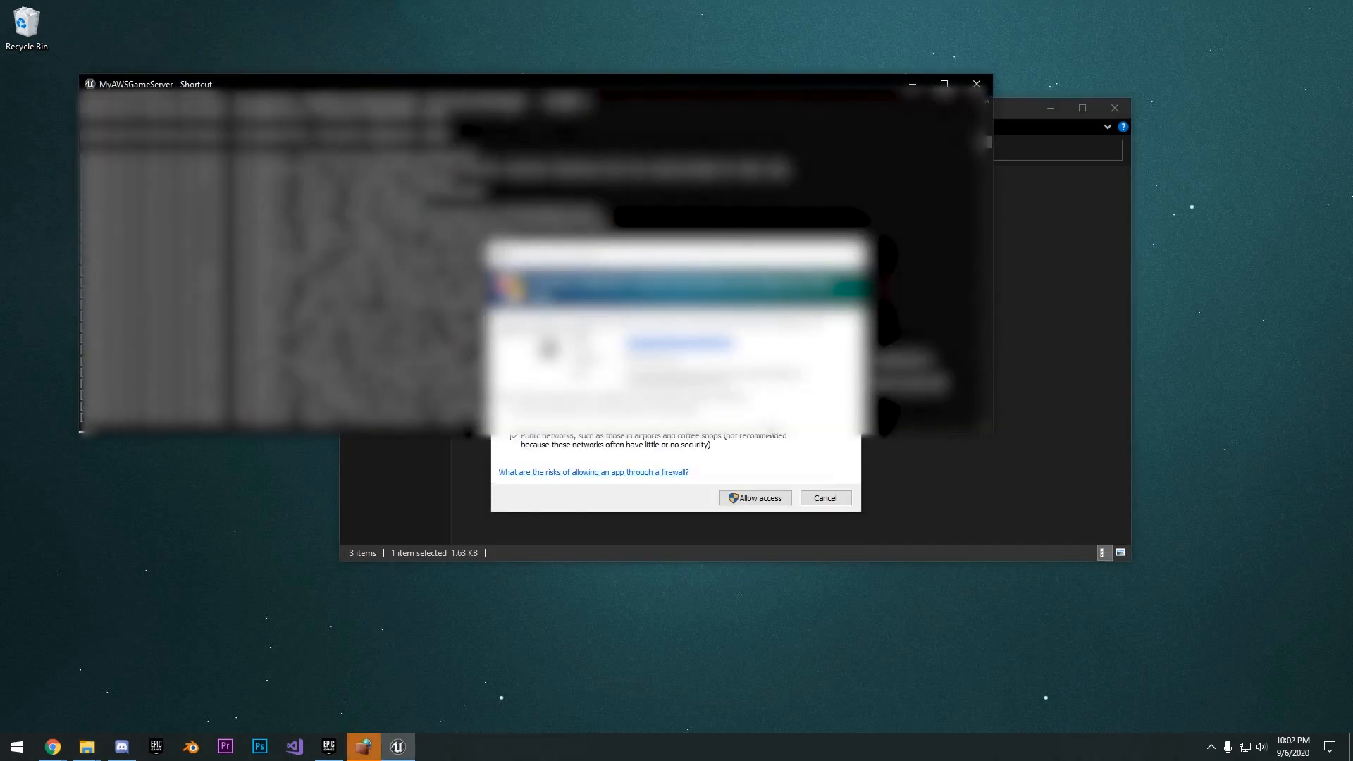
pyautogui.click(751, 499)
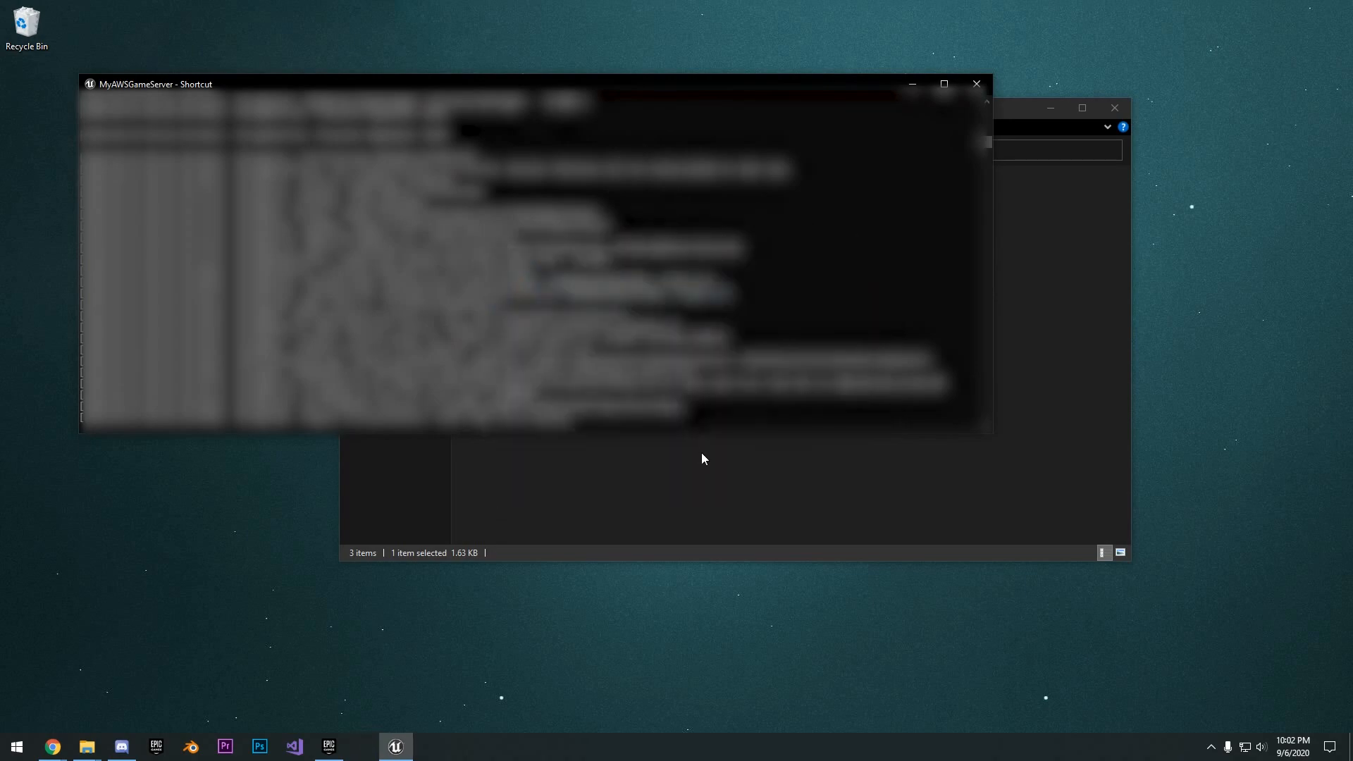
pyautogui.moveTo(625, 86); pyautogui.dragTo(703, 83)
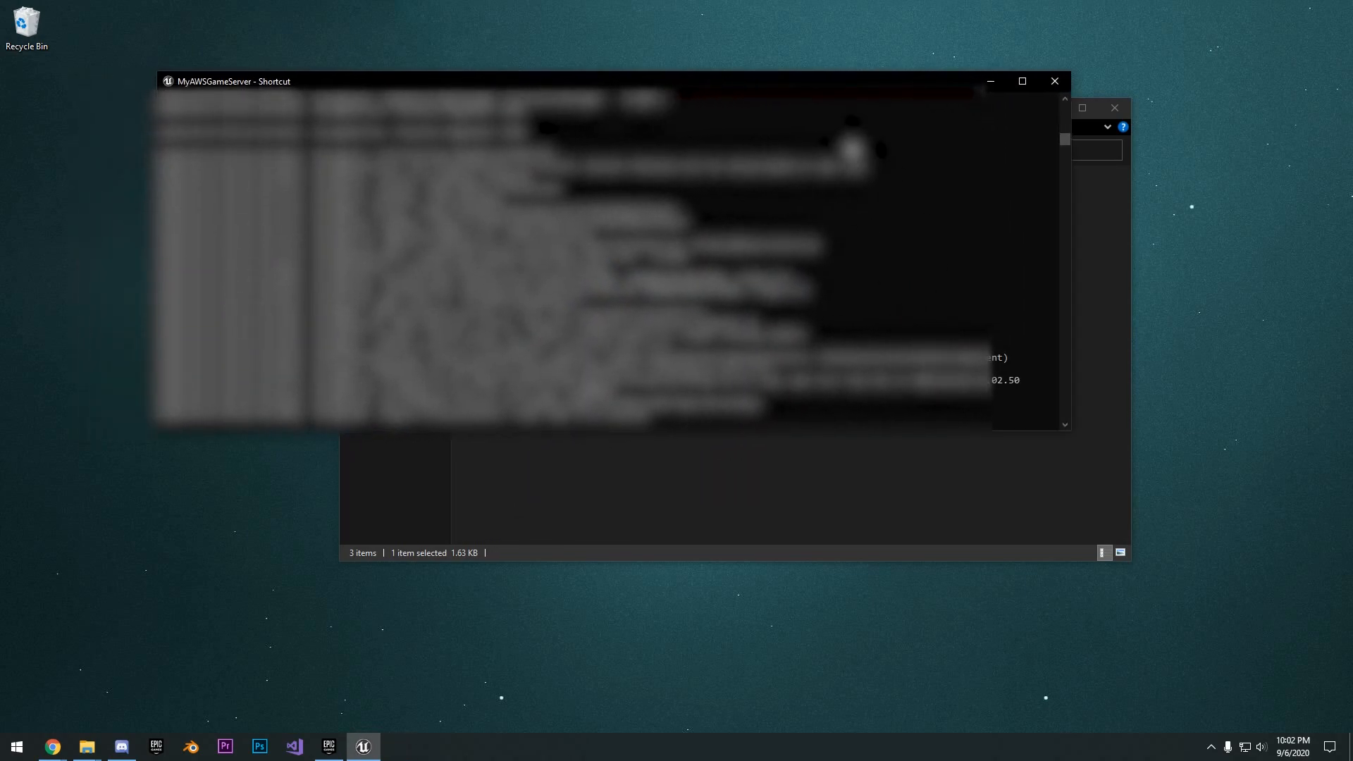
# - Launch the MyAWSGame client application from the packaged Win64 folder
pyautogui.click(708, 452)
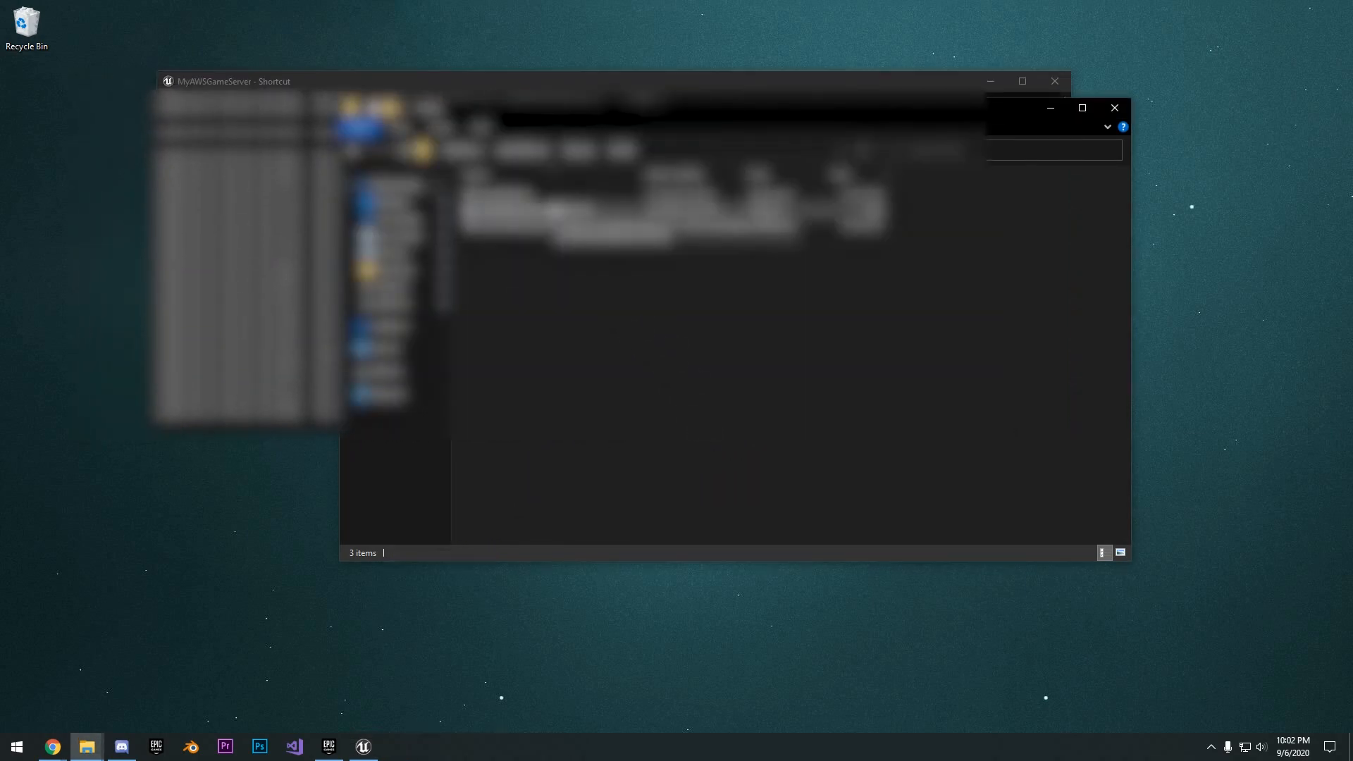
pyautogui.click(516, 197)
pyautogui.doubleClick(516, 196)
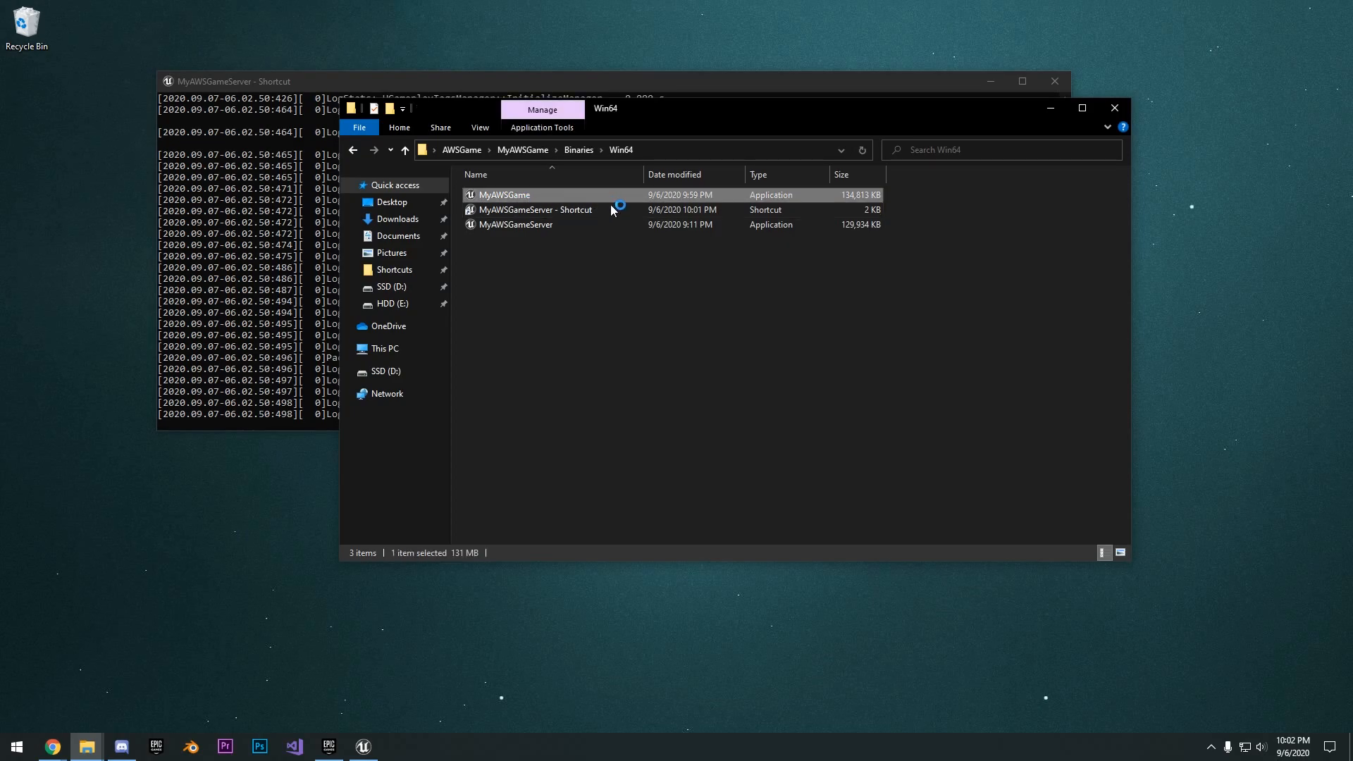
# - Connect the game client to the local server with the console command "open 127.0.0.1"
pyautogui.press('`')
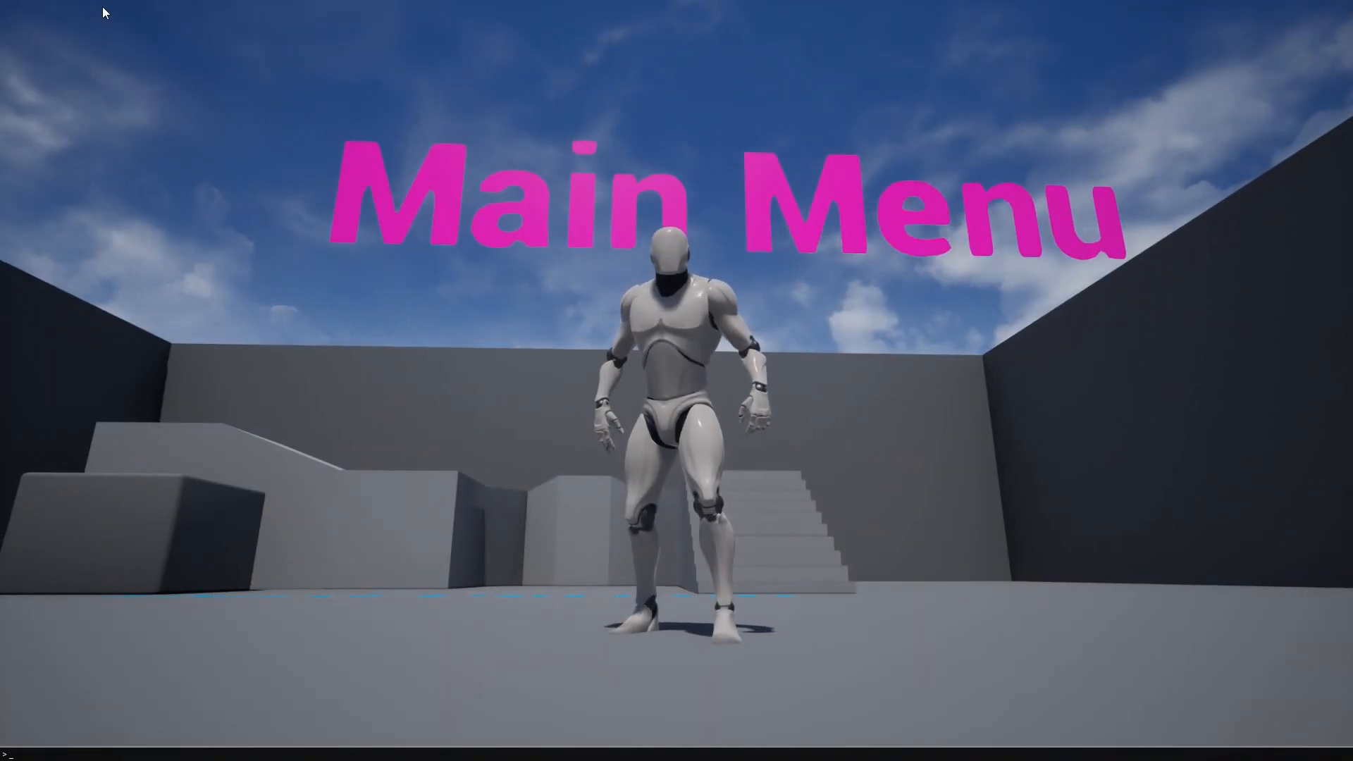
pyautogui.press('`')
pyautogui.press('`')
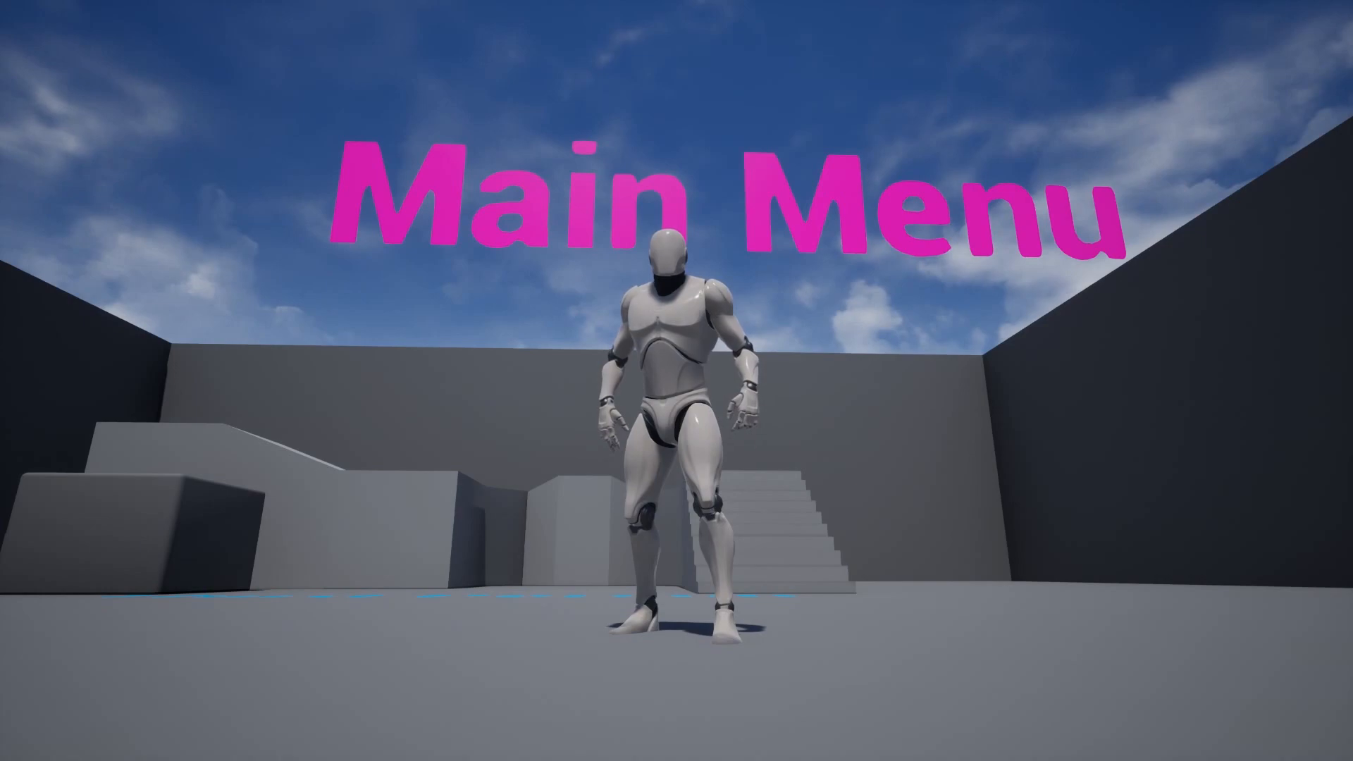
pyautogui.press('`')
pyautogui.press('`')
pyautogui.press('`')
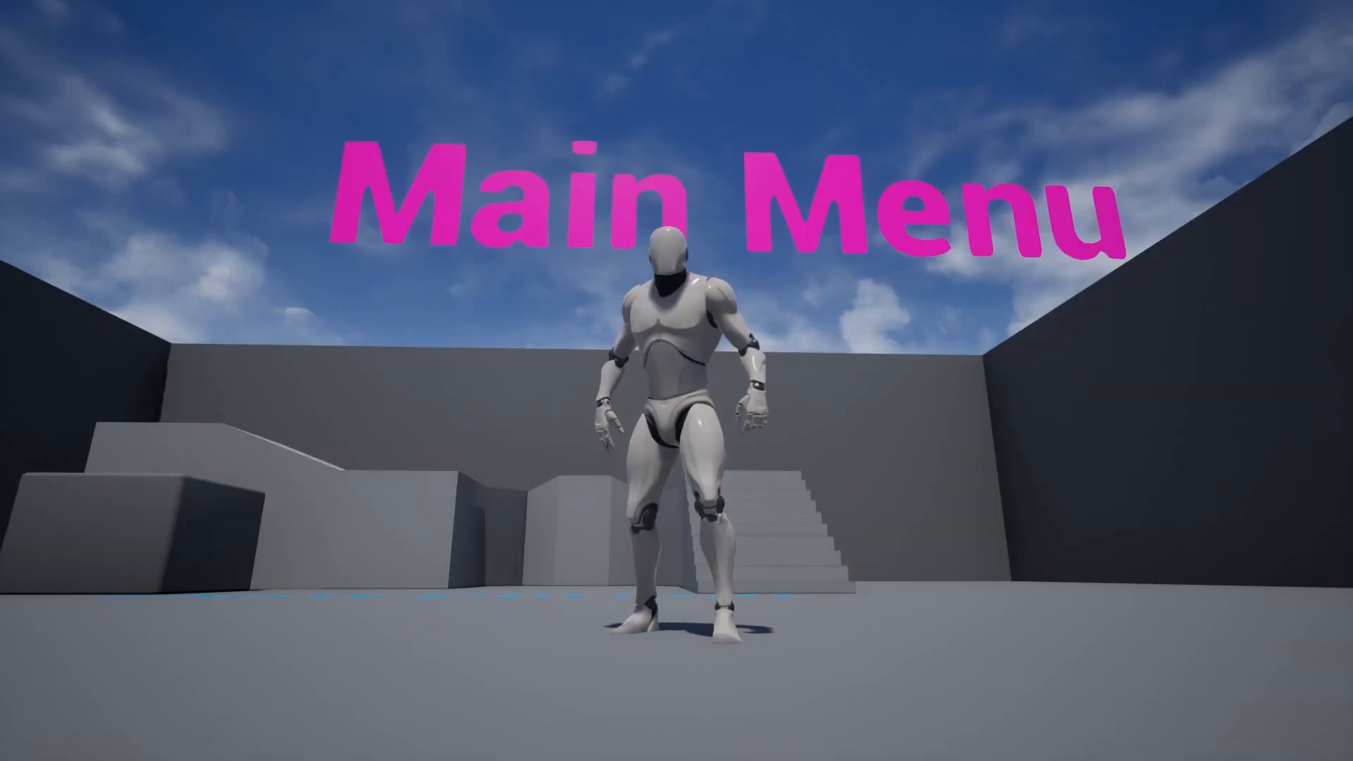
pyautogui.press('`')
pyautogui.write('Open 127.0')
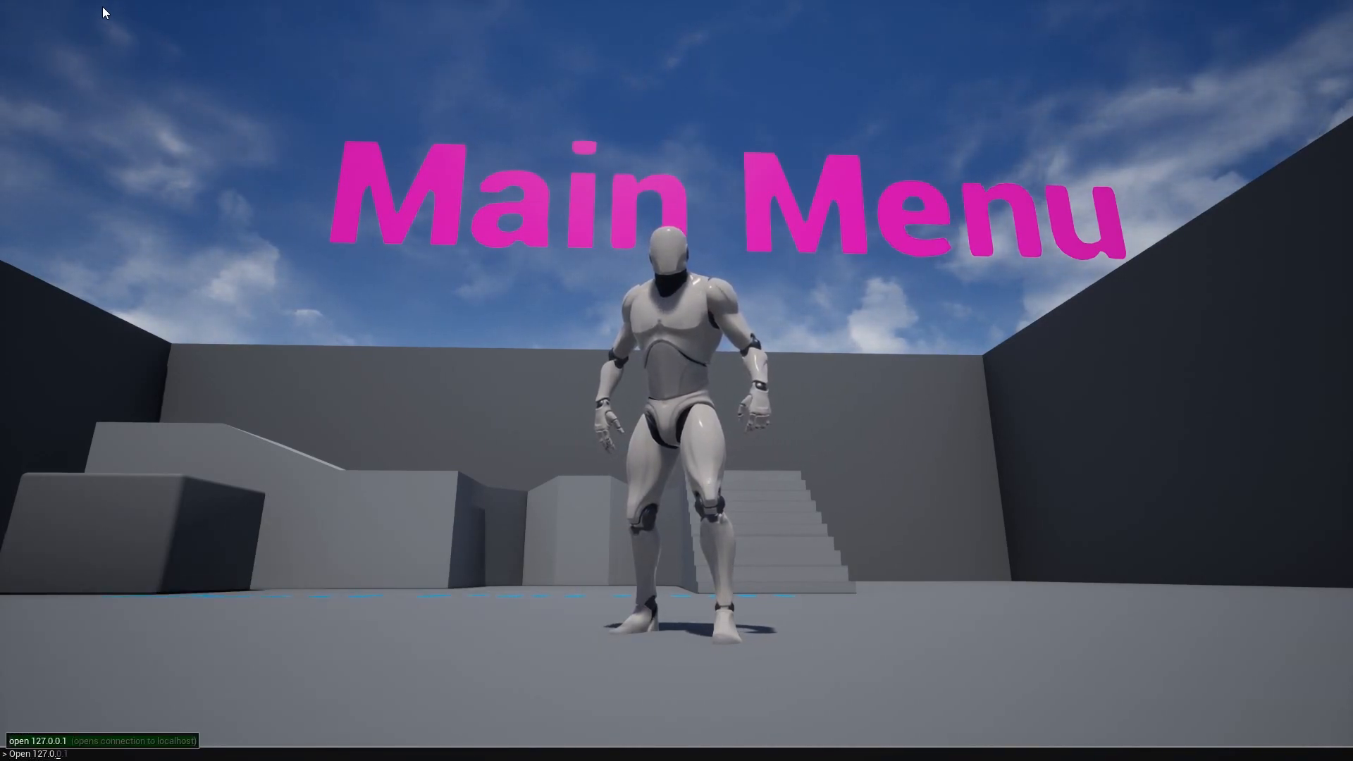
pyautogui.write('.0.2')
pyautogui.press('Return')
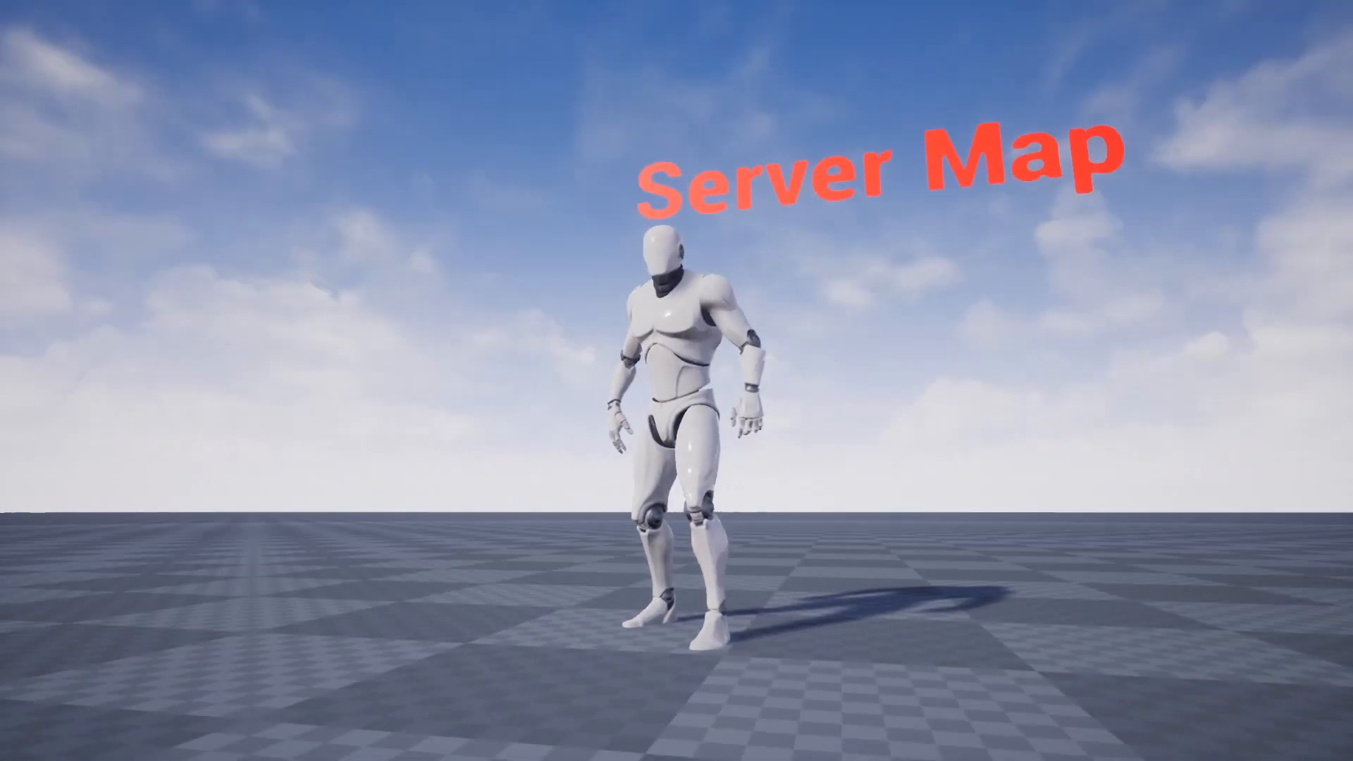
# - Examine the latest join request lines in the MyAWSGameServer log window
pyautogui.press('super')
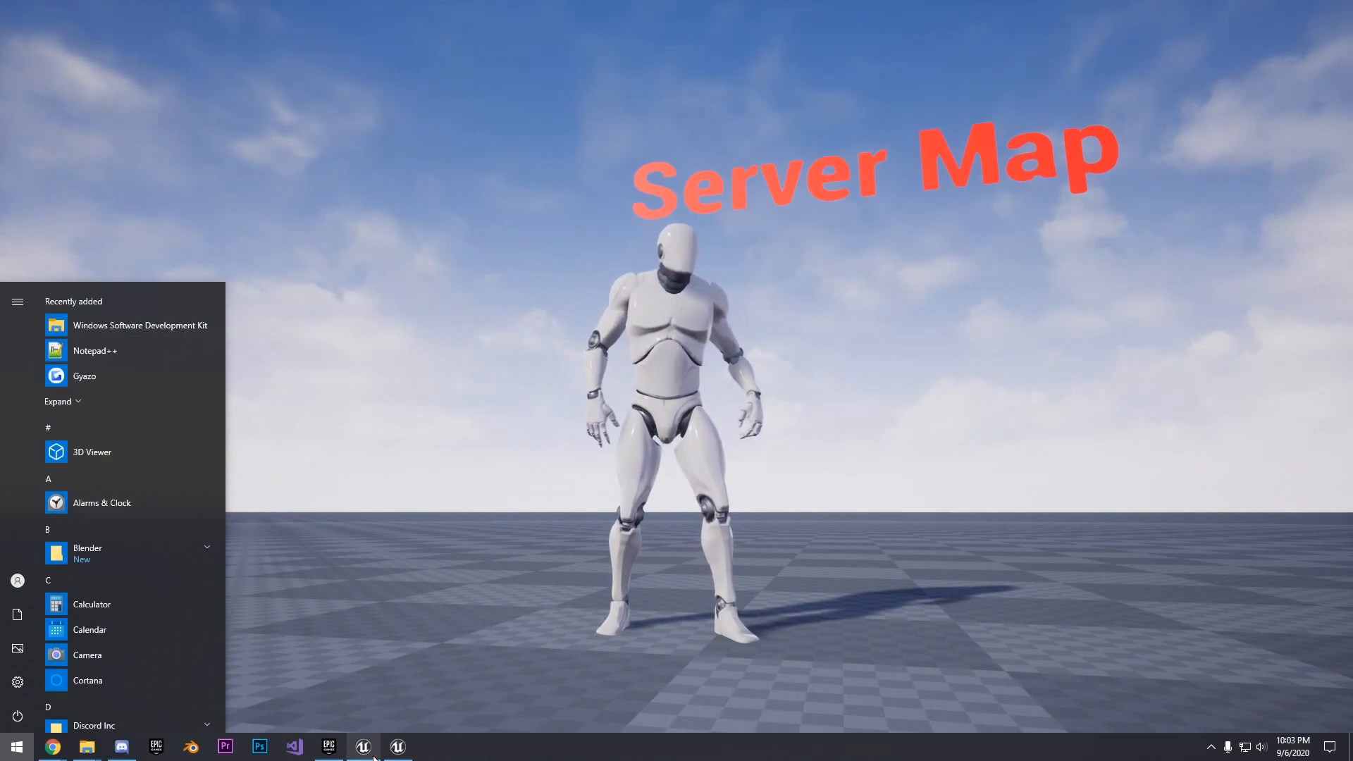
pyautogui.click(373, 719)
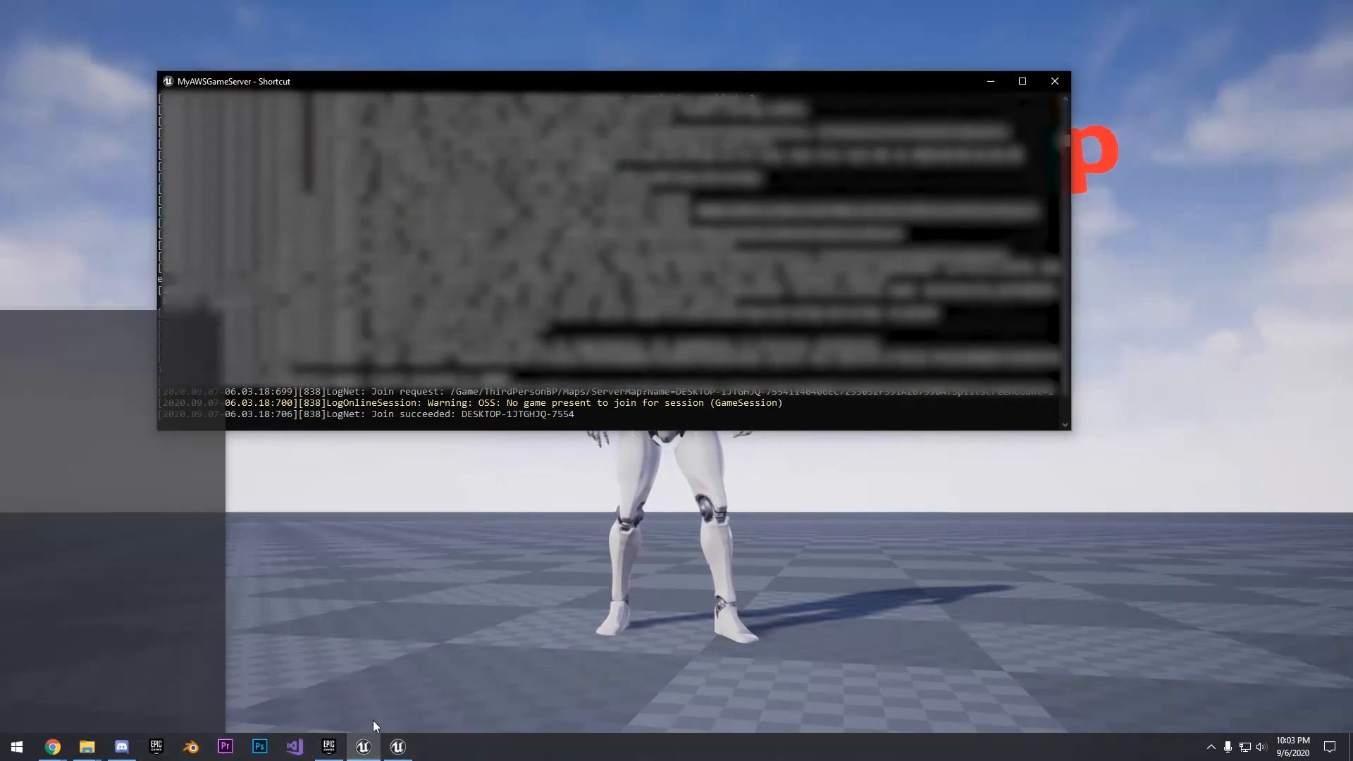
pyautogui.moveTo(377, 402); pyautogui.dragTo(748, 403)
pyautogui.click(538, 425)
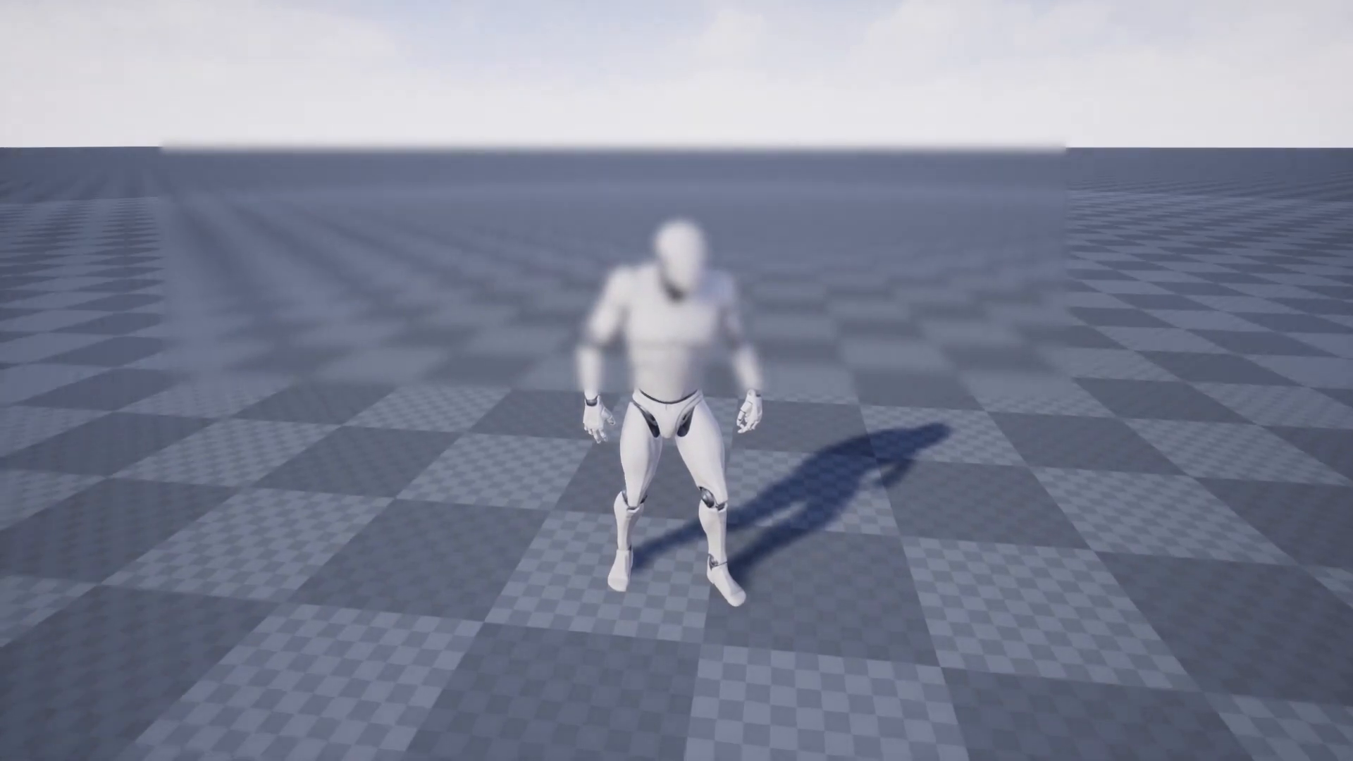
# - Close the game client, shut down the MyAWSGameServer instance and close the Win64 folder window
pyautogui.press('super')
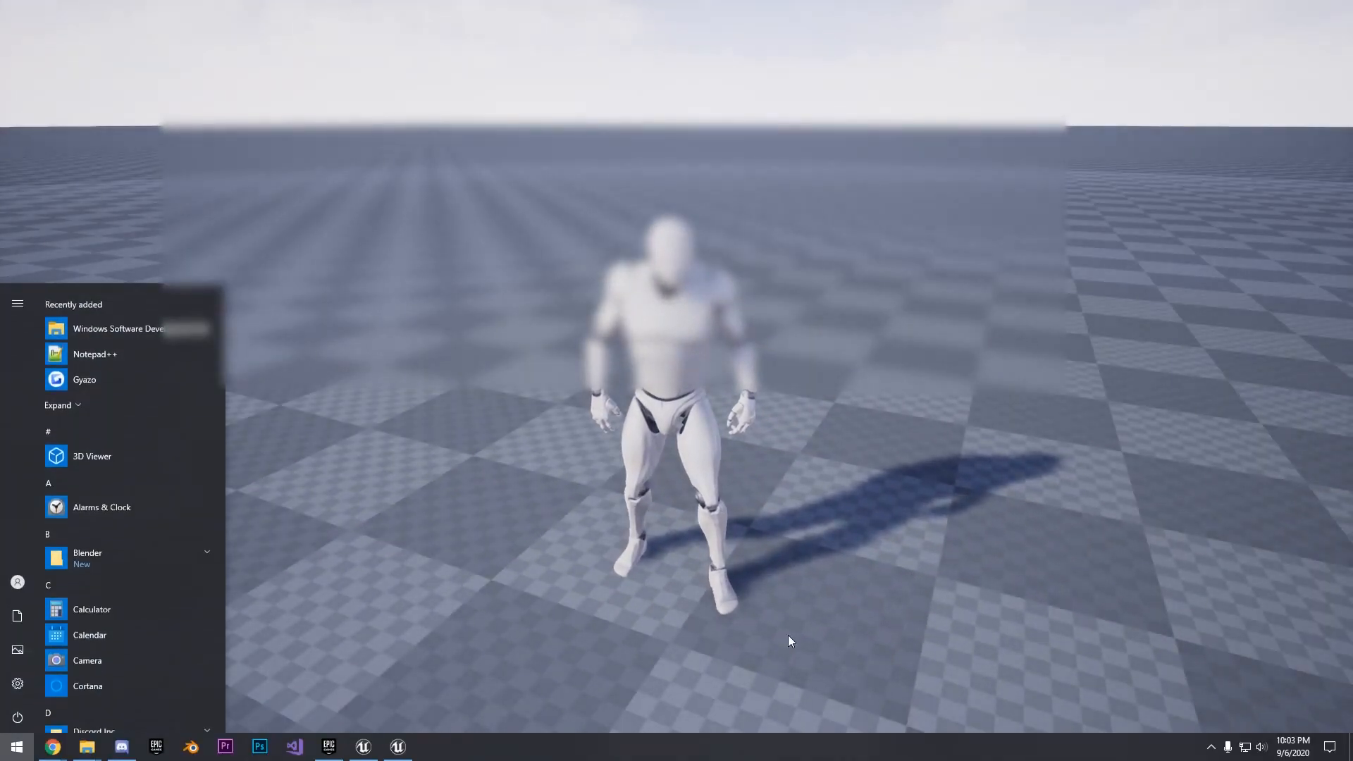
pyautogui.rightClick(398, 746)
pyautogui.click(404, 720)
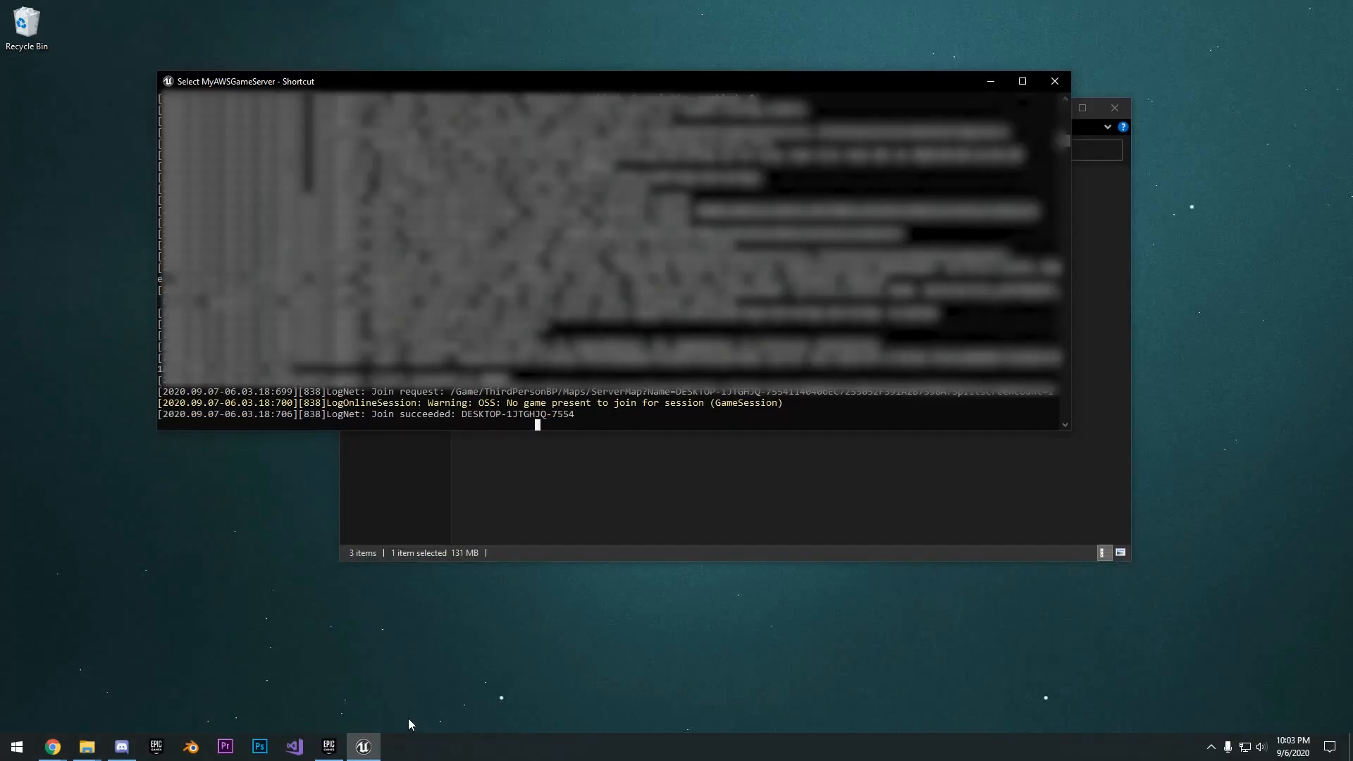
pyautogui.rightClick(619, 379)
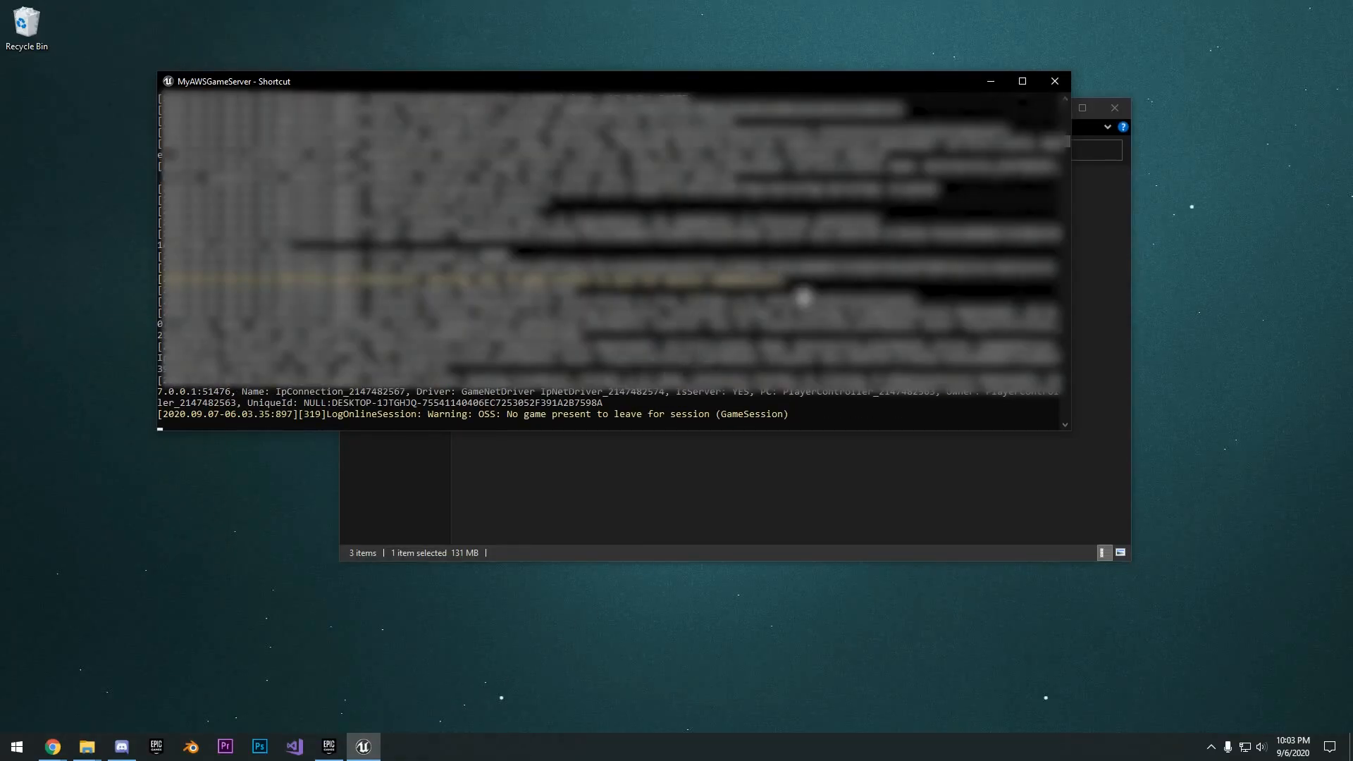
pyautogui.click(1053, 83)
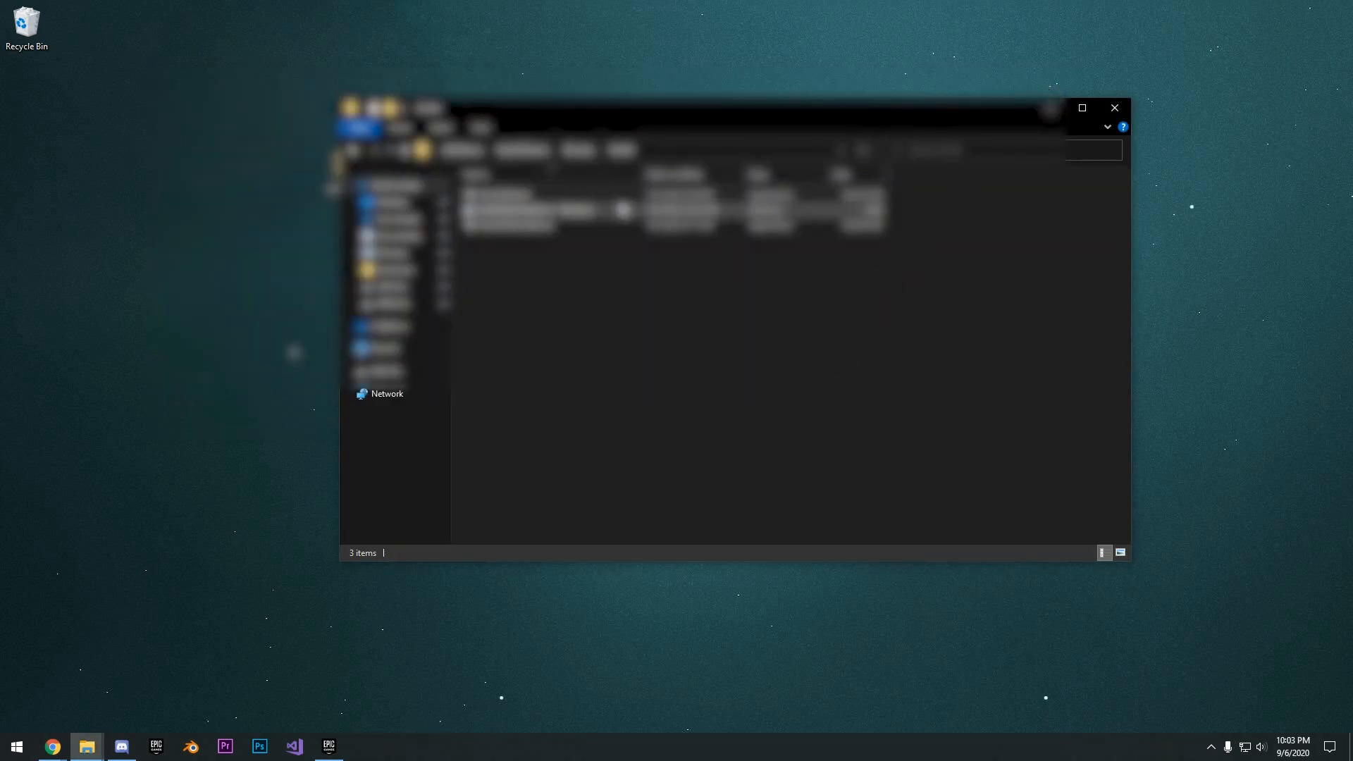
pyautogui.click(1114, 108)
# - Compress the AWSGame folder on the desktop into AWSGame.rar in RAR format with normal compression
pyautogui.rightClick(459, 178)
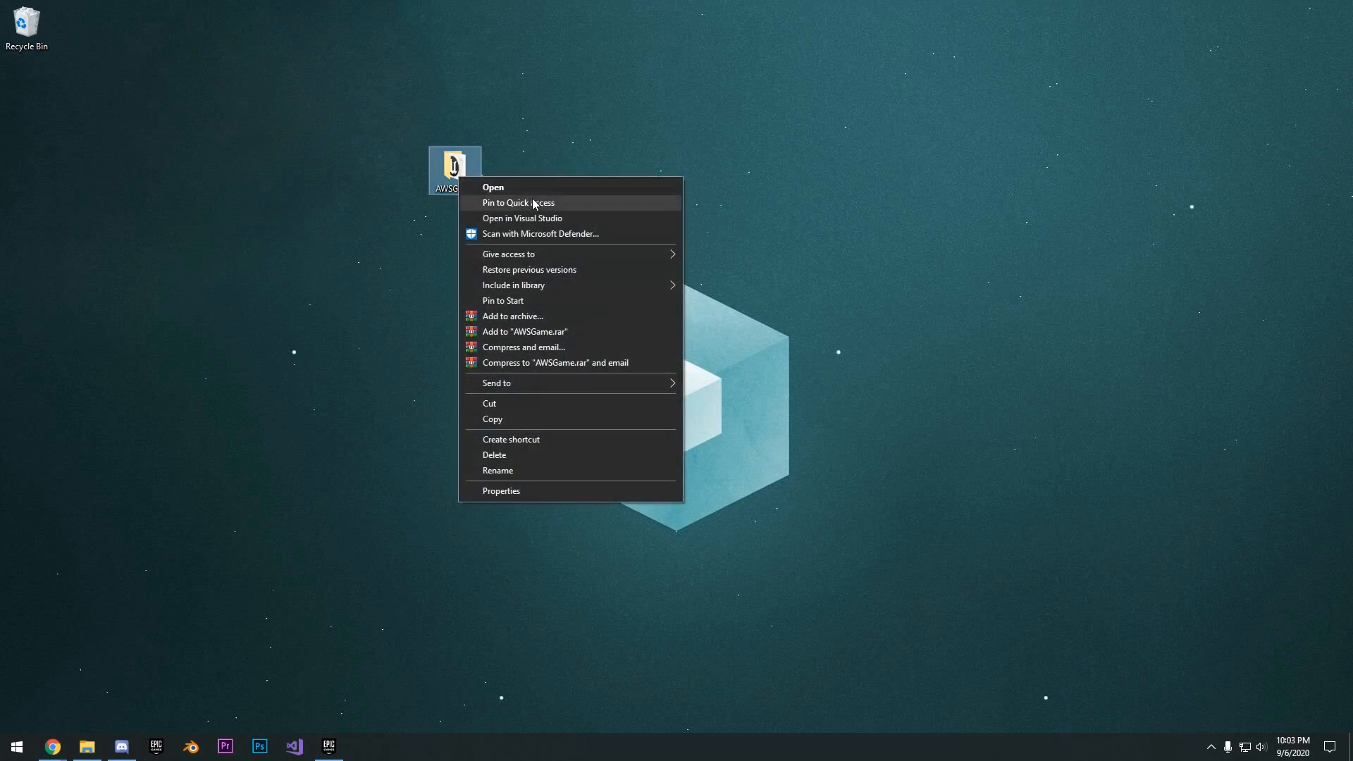
pyautogui.click(504, 316)
pyautogui.moveTo(634, 229); pyautogui.dragTo(681, 180)
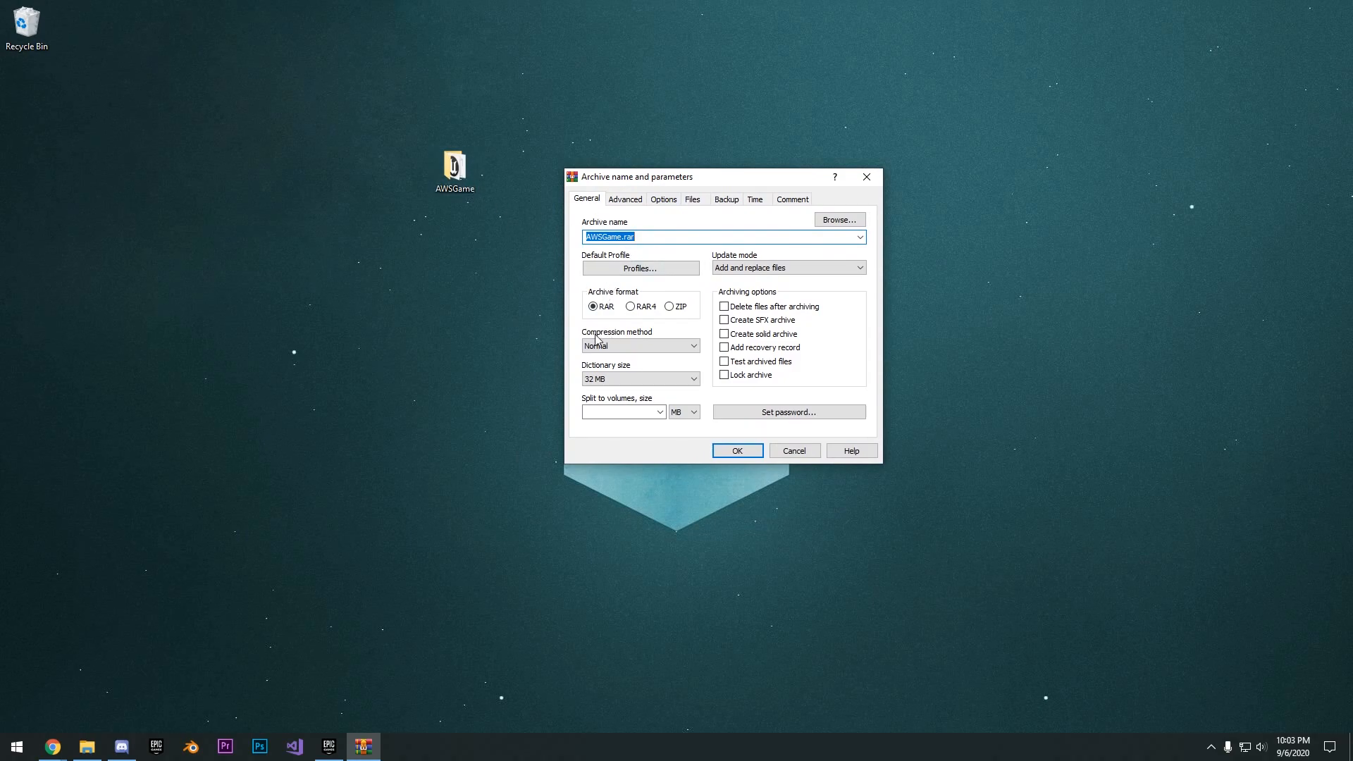
pyautogui.click(735, 448)
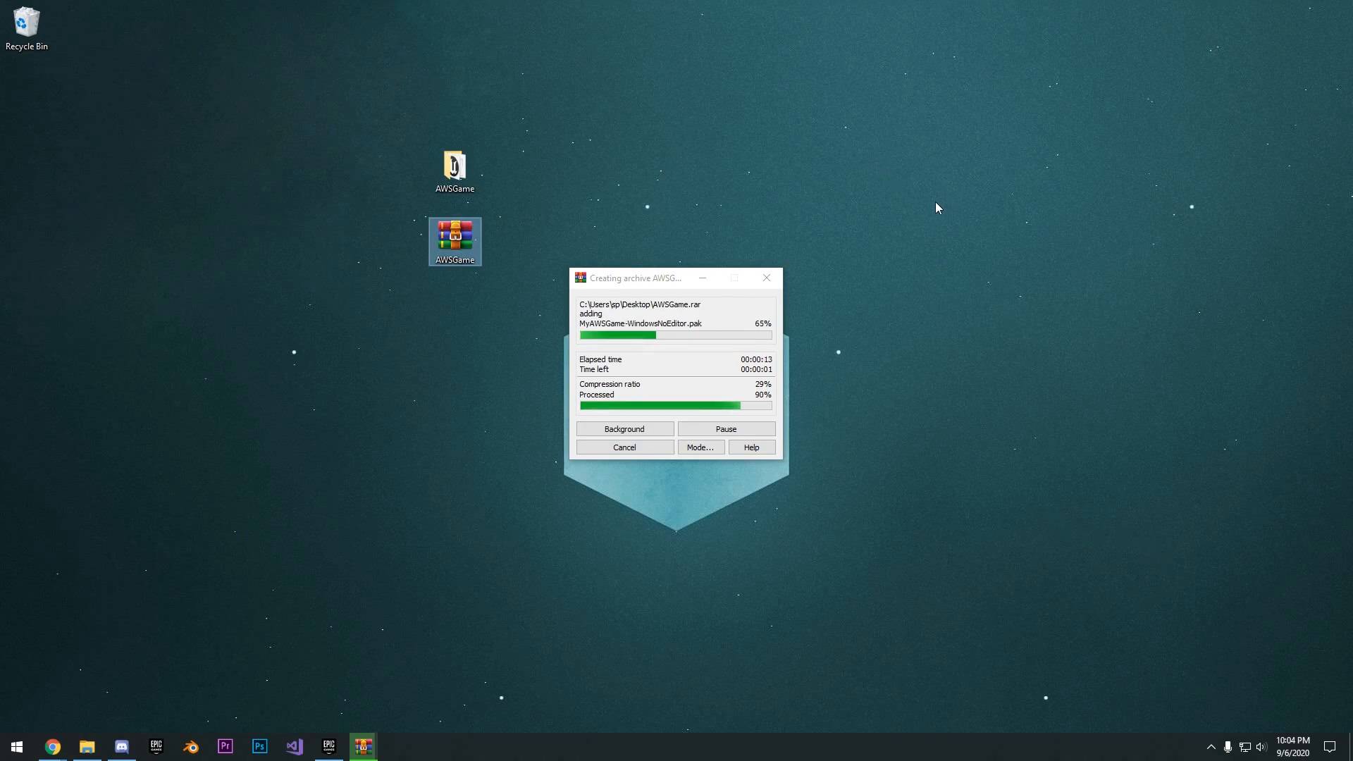
pyautogui.moveTo(1352, 117); pyautogui.dragTo(1255, 63)
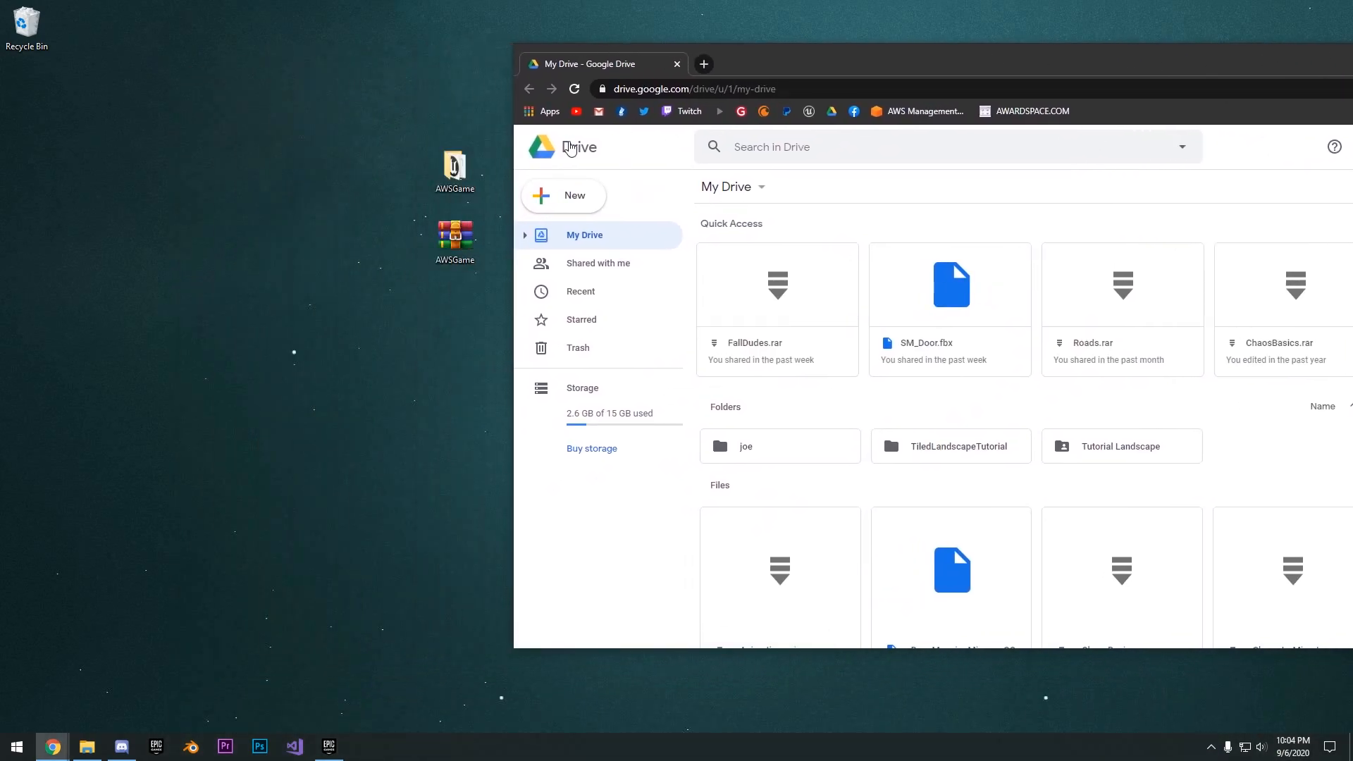
pyautogui.moveTo(455, 238); pyautogui.dragTo(874, 423)
pyautogui.moveTo(961, 63); pyautogui.dragTo(635, 65)
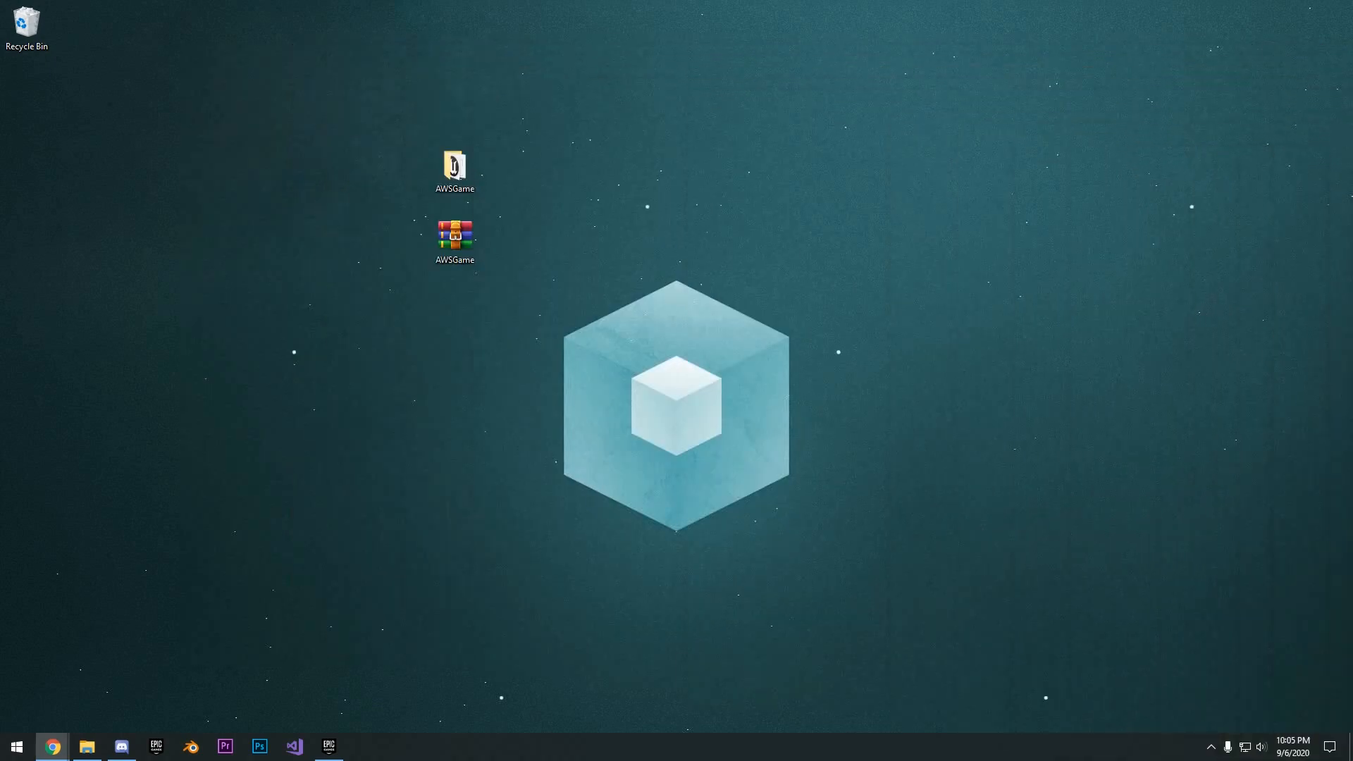
# - Switch to Chrome, open the running EC2 instances and download the Remote Desktop file for the t2.micro instance
pyautogui.moveTo(53, 746)
pyautogui.click(191, 689)
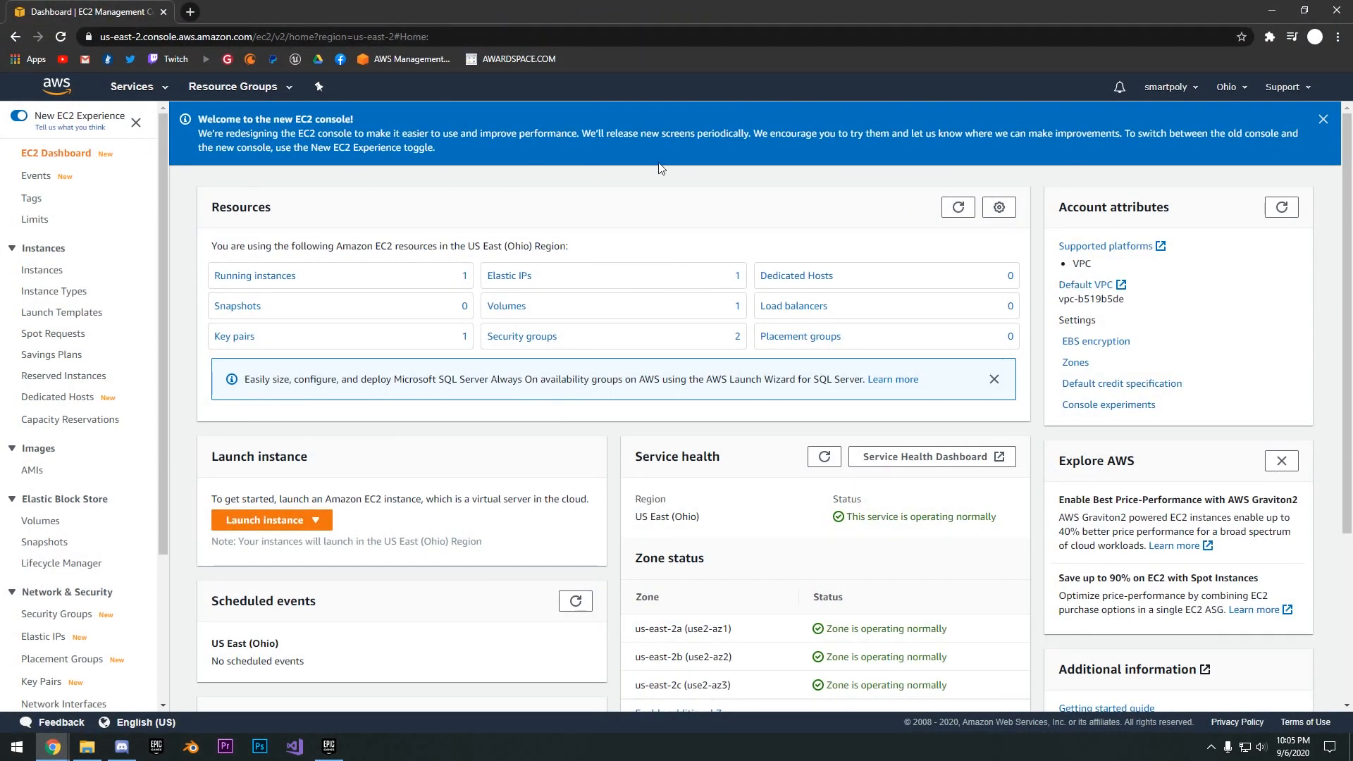
pyautogui.click(361, 286)
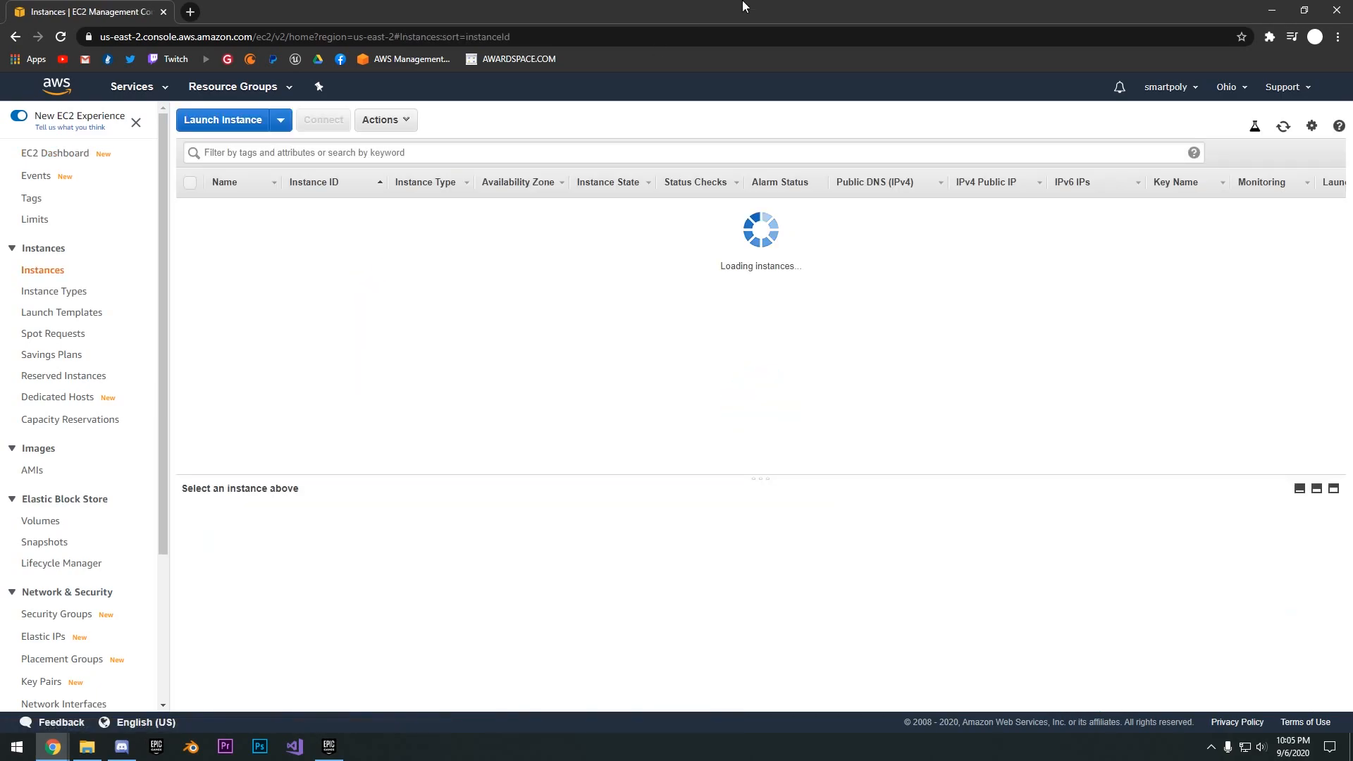
pyautogui.click(334, 122)
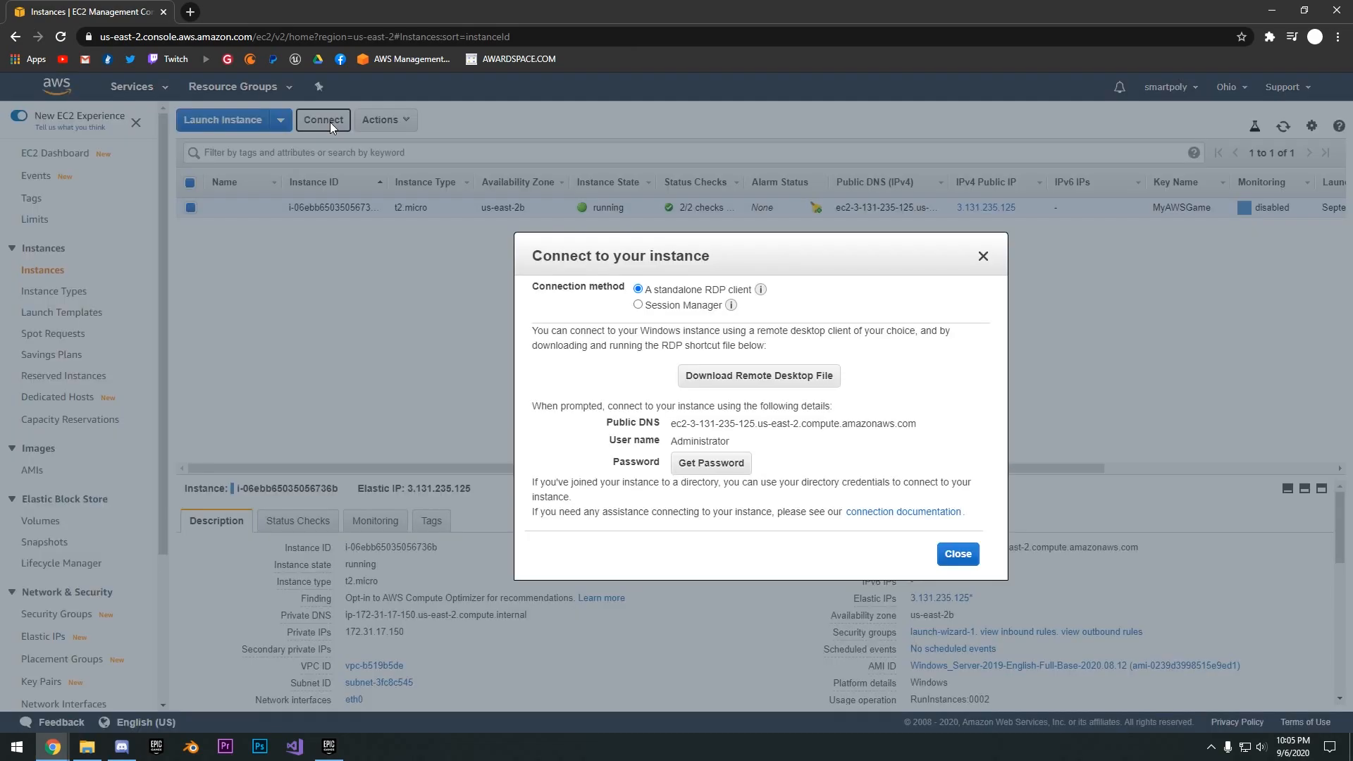
pyautogui.click(747, 384)
# - Decrypt the EC2 instance's Administrator password and copy it to the clipboard
pyautogui.click(691, 468)
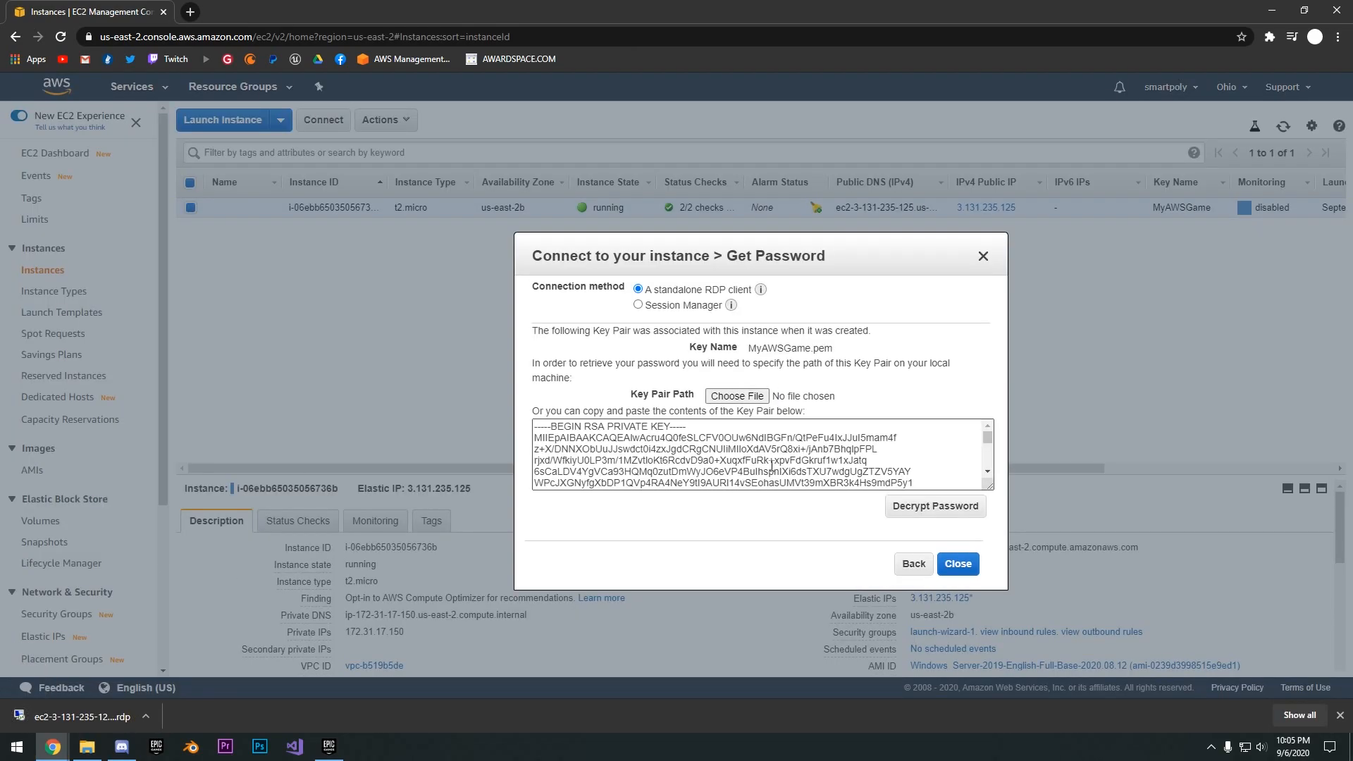
pyautogui.click(935, 589)
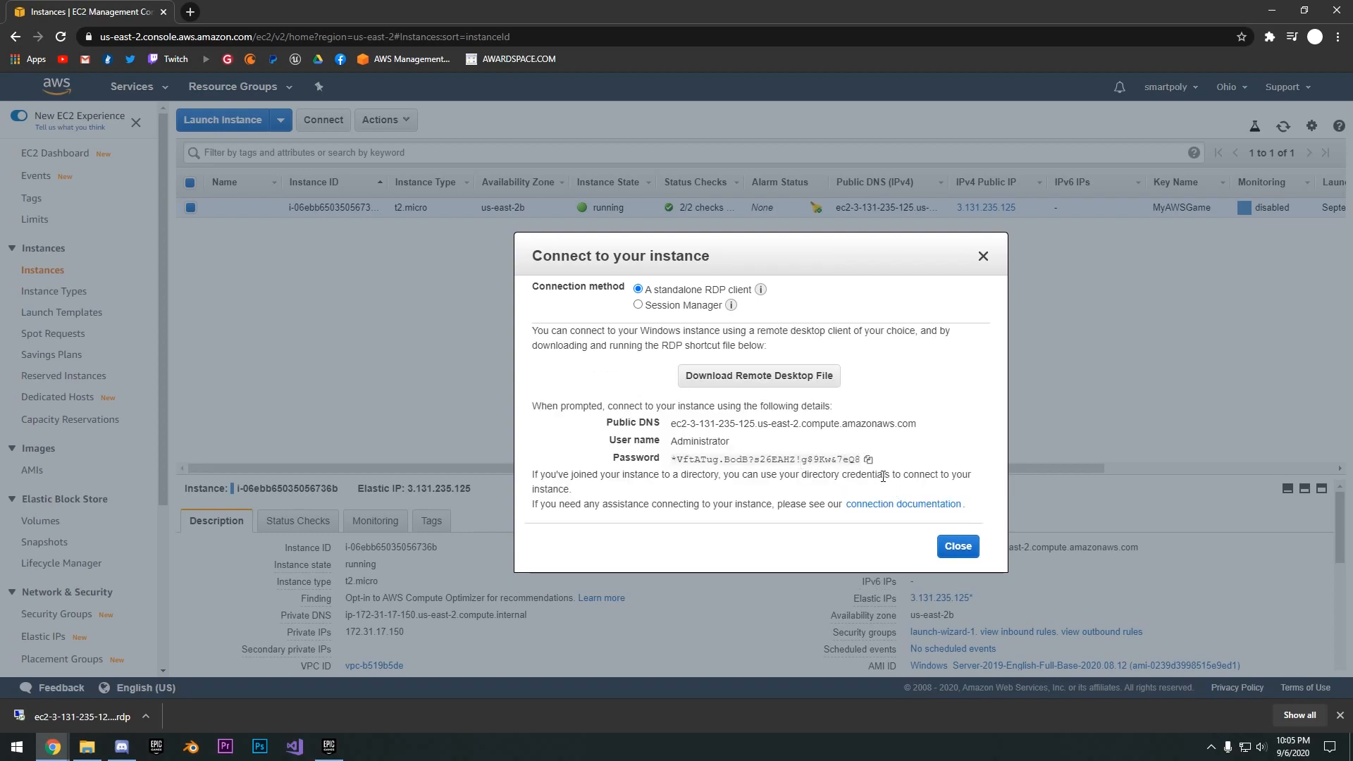
pyautogui.click(869, 461)
# - Open the downloaded RDP file and connect to the EC2 instance as Administrator, pasting the account password and accepting the connection
pyautogui.click(83, 717)
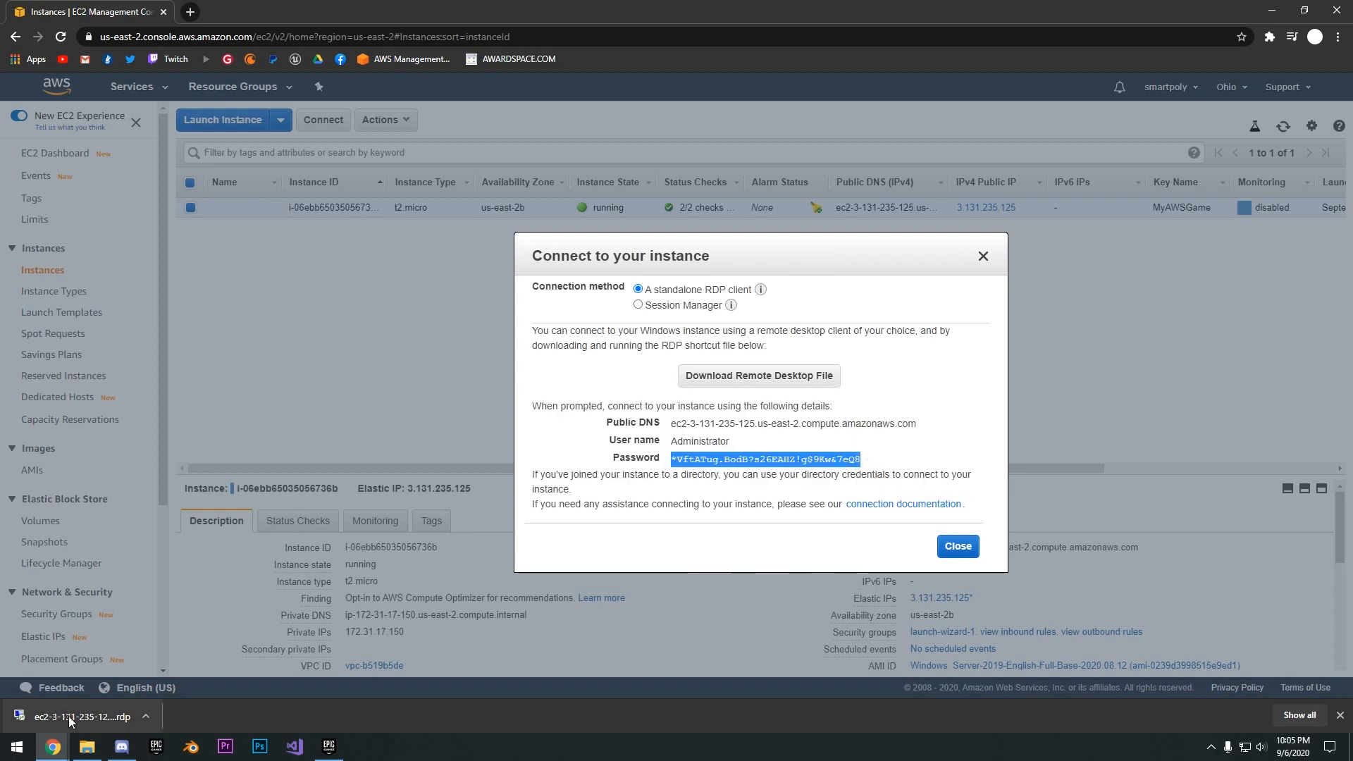
pyautogui.click(767, 451)
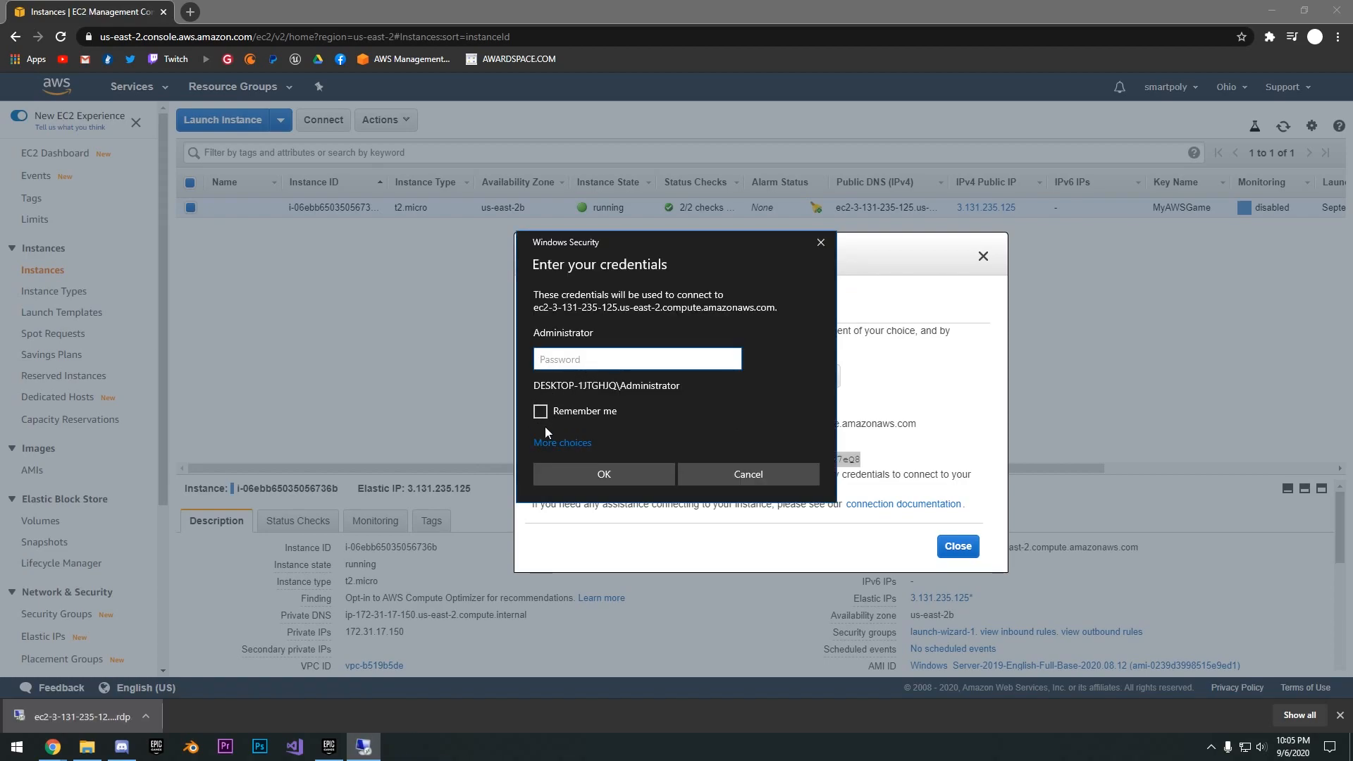
pyautogui.hotkey('ctrl', 'v')
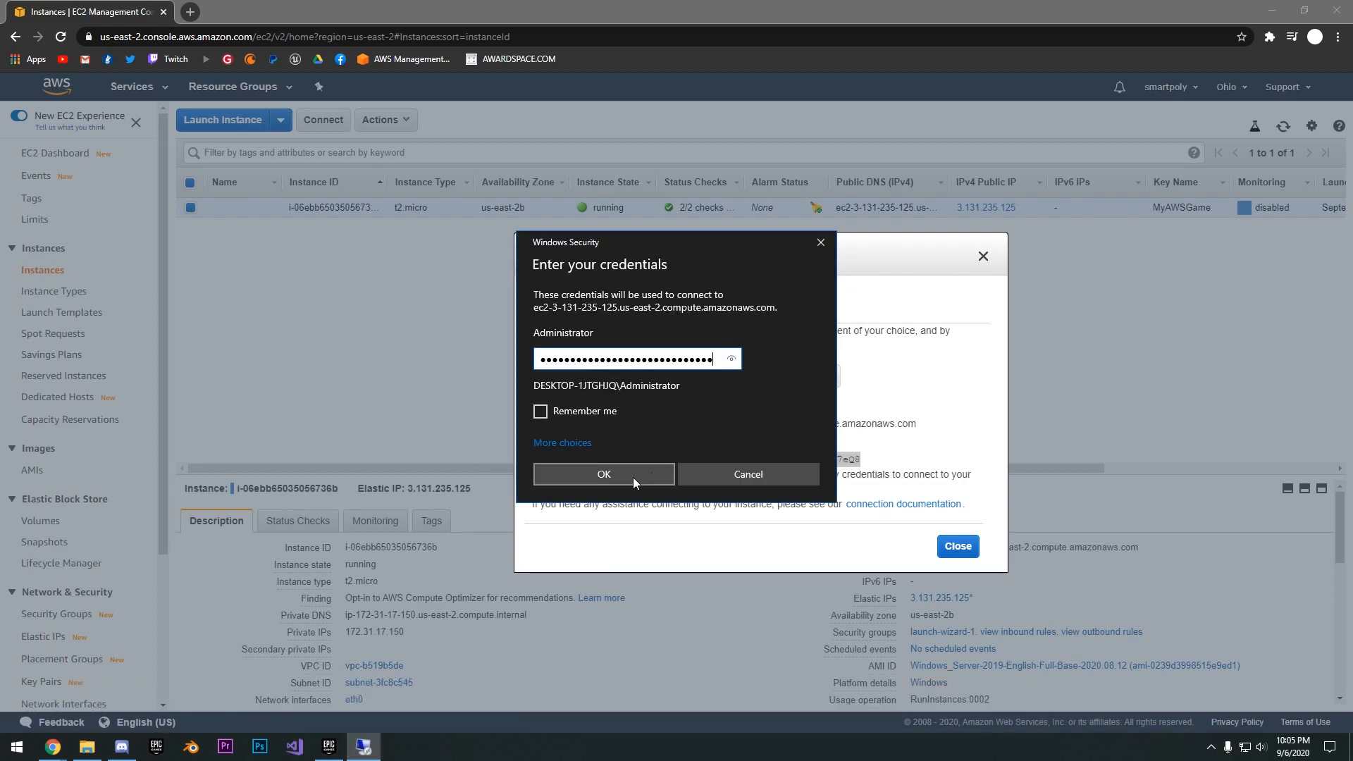
pyautogui.click(627, 477)
pyautogui.click(719, 486)
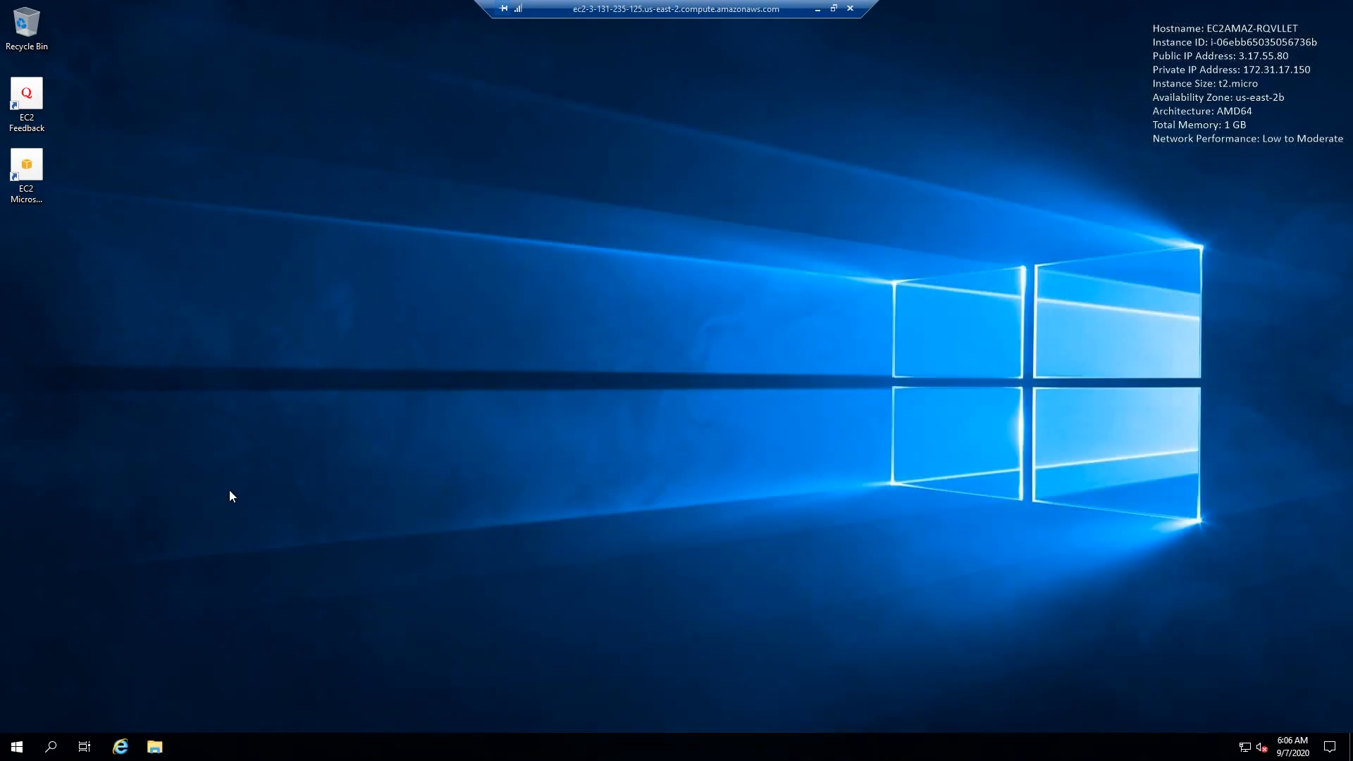
pyautogui.press('super')
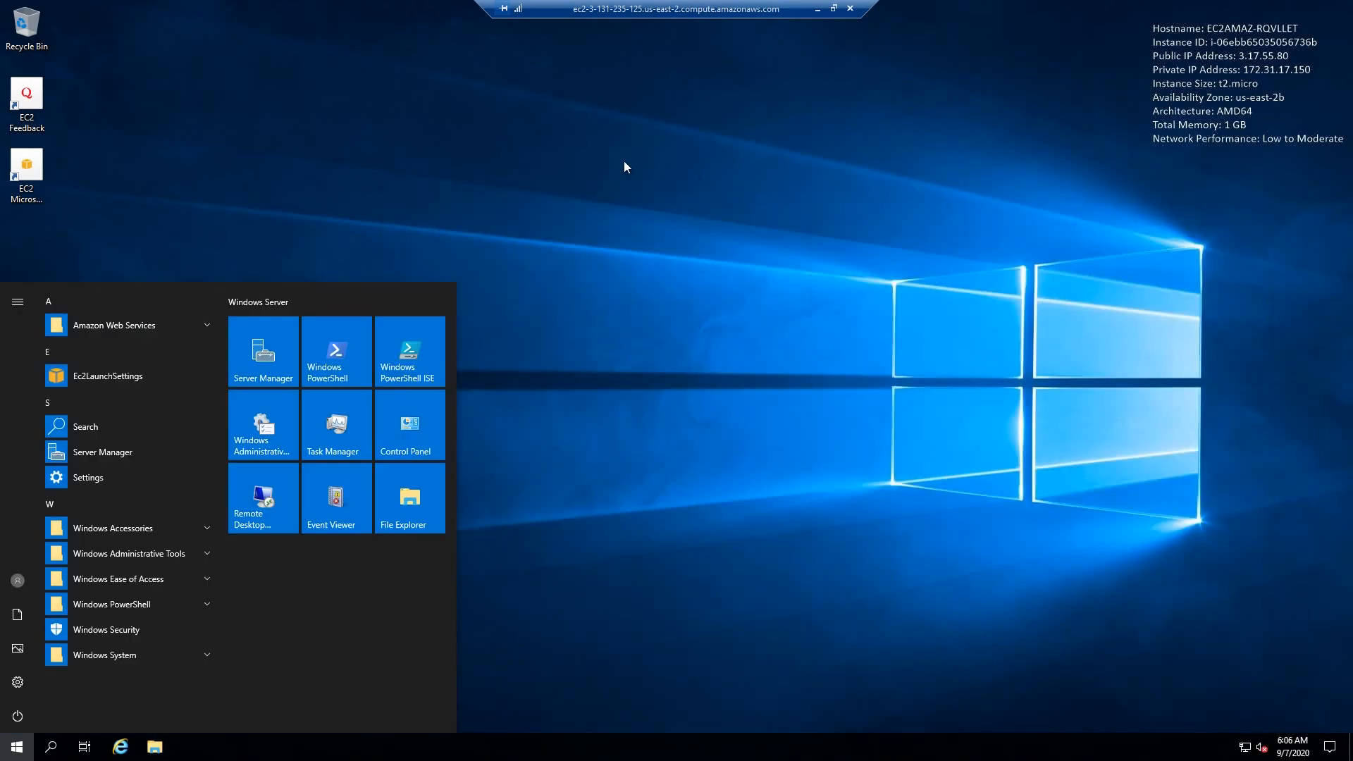
pyautogui.click(820, 282)
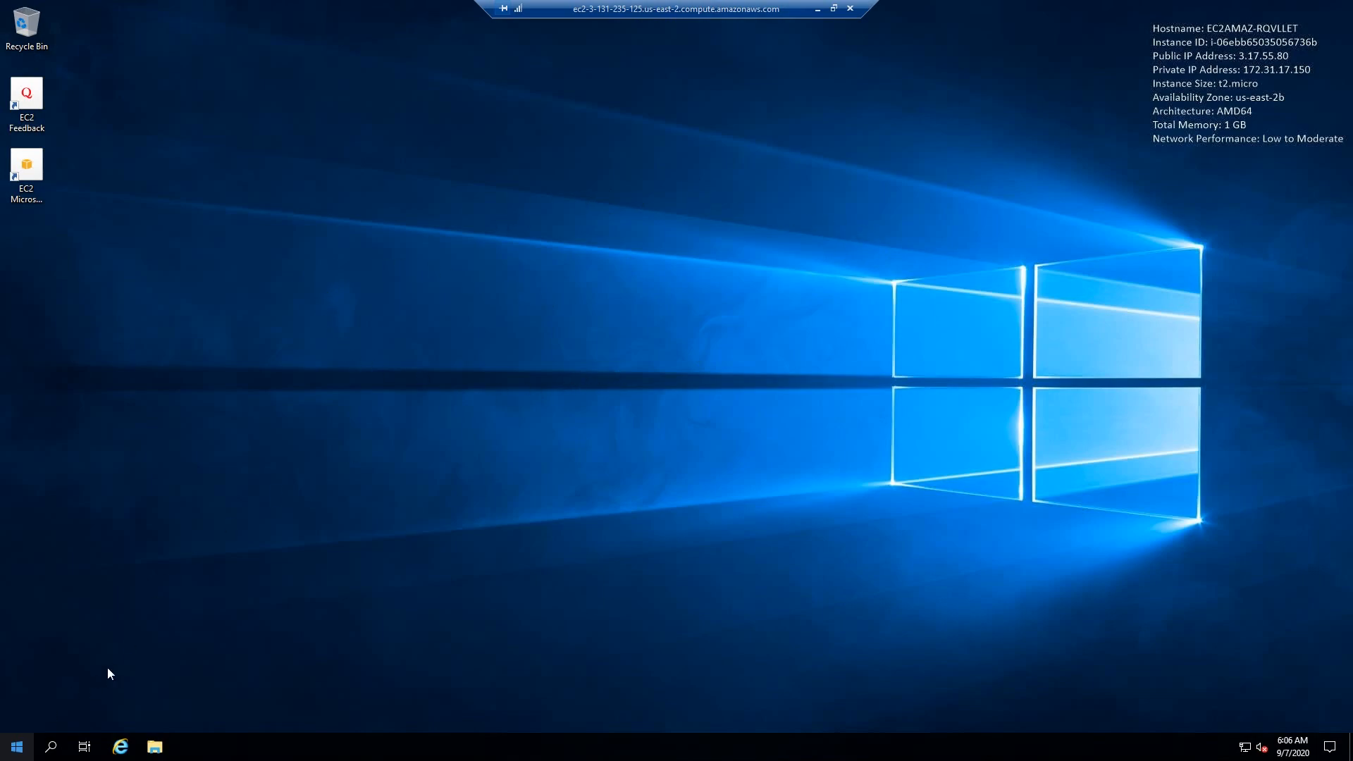
pyautogui.click(17, 746)
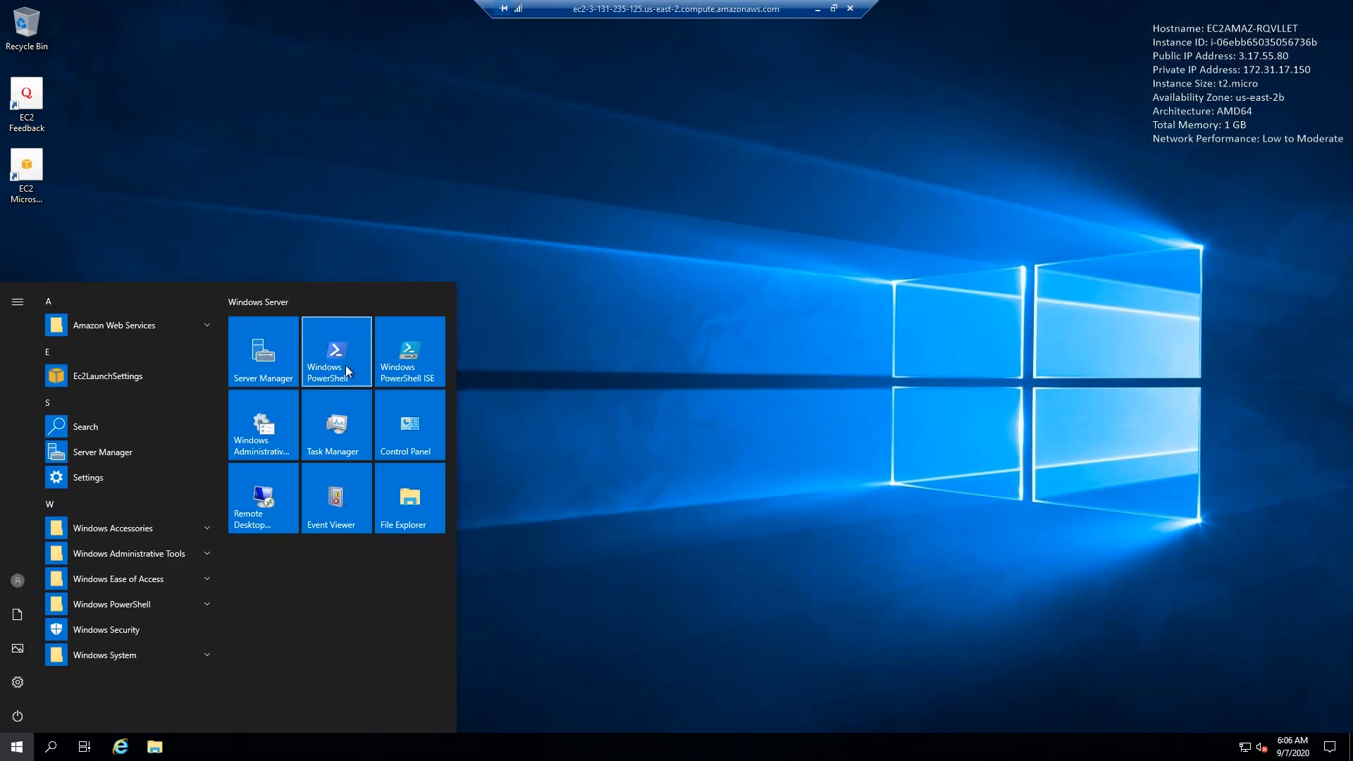
pyautogui.click(826, 369)
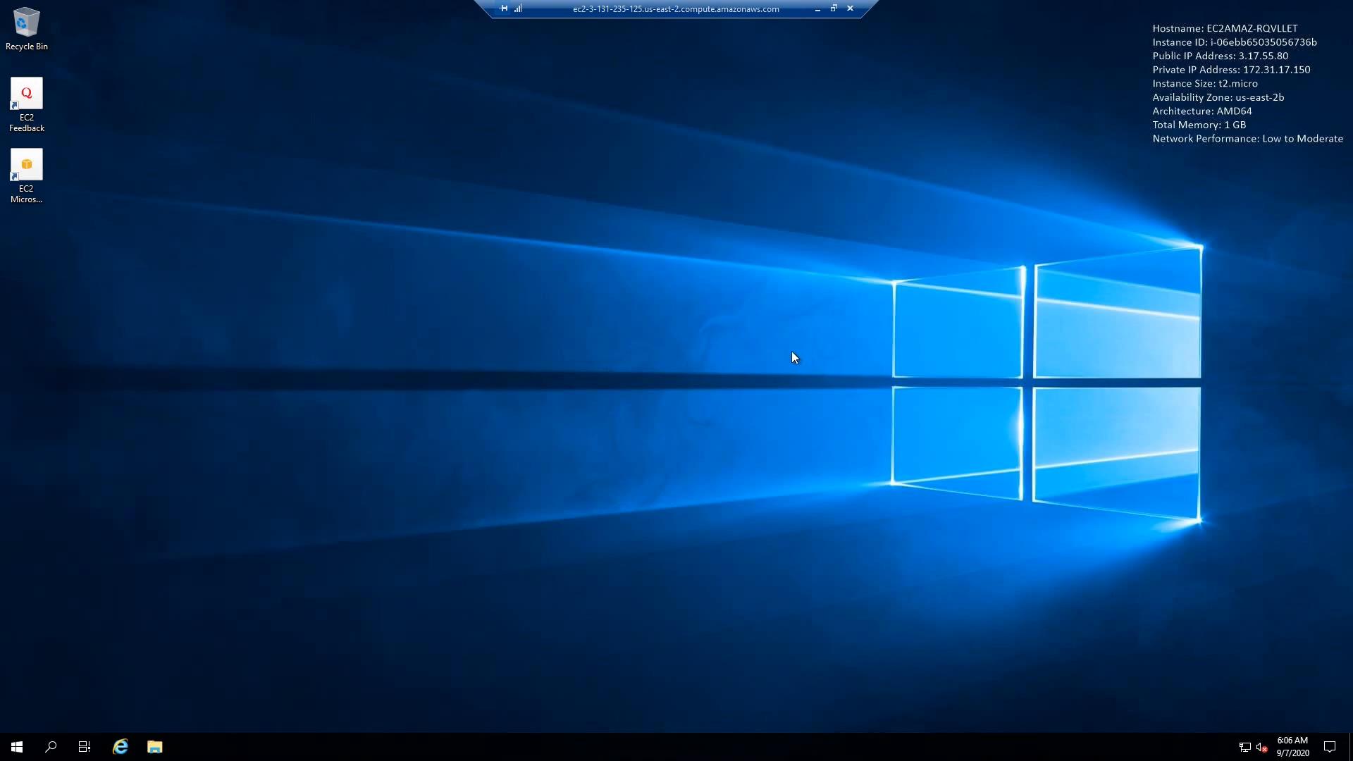
# - Open Server Manager on the EC2 instance and display the Local Server properties
pyautogui.click(17, 747)
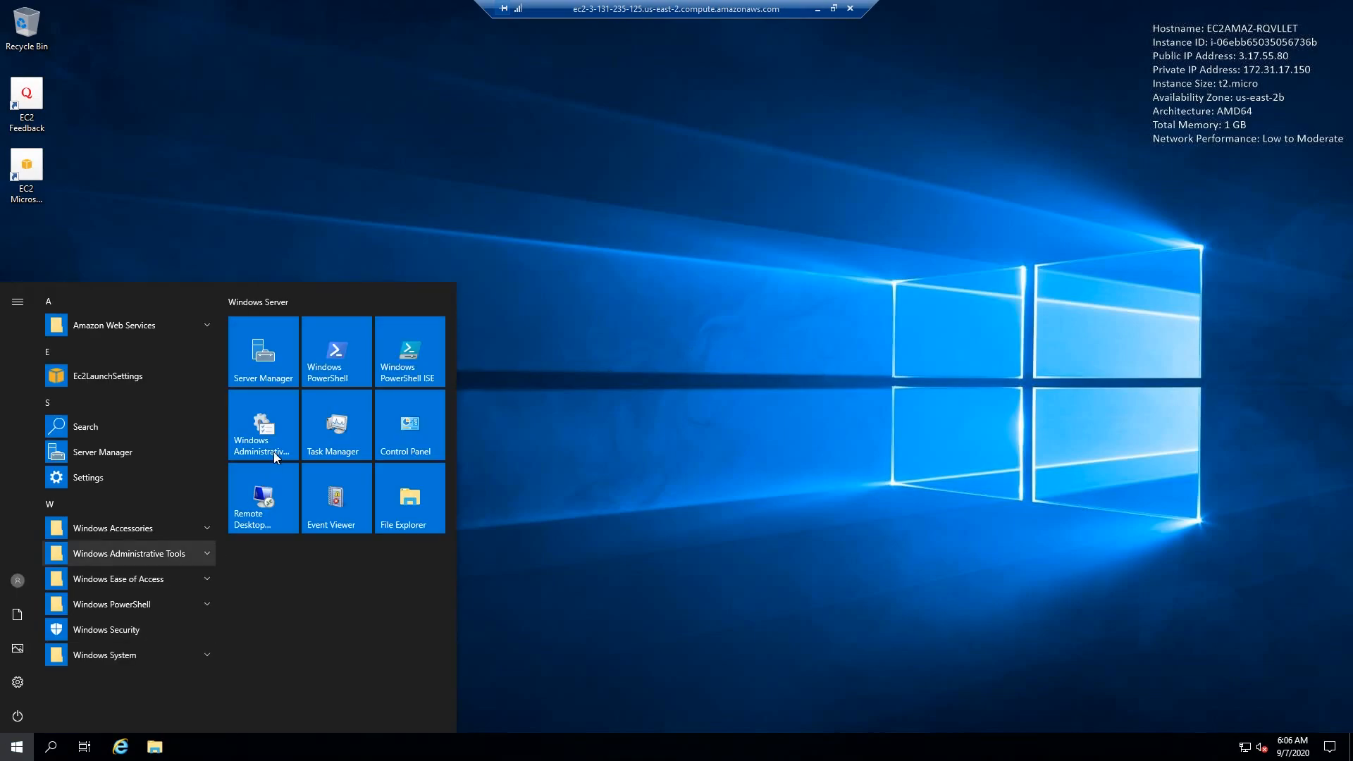
pyautogui.click(280, 384)
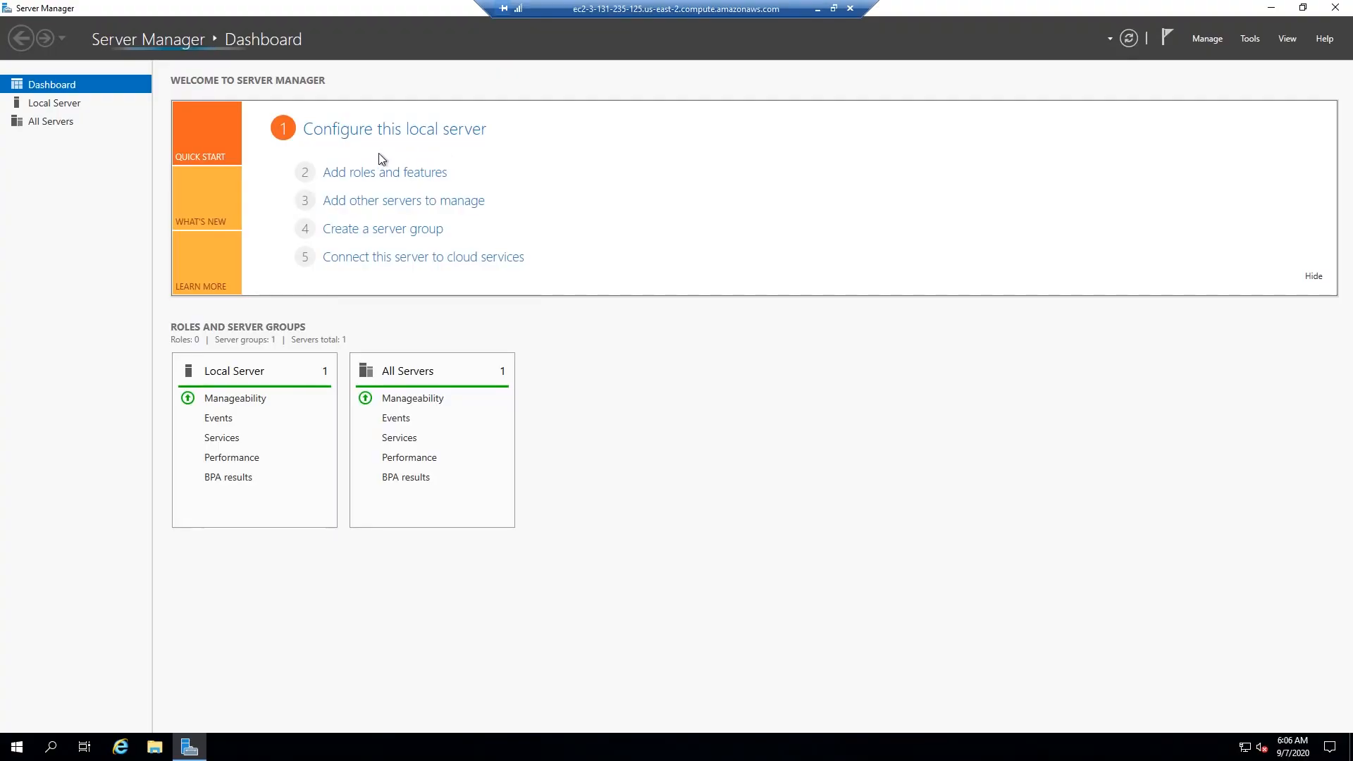
pyautogui.click(75, 104)
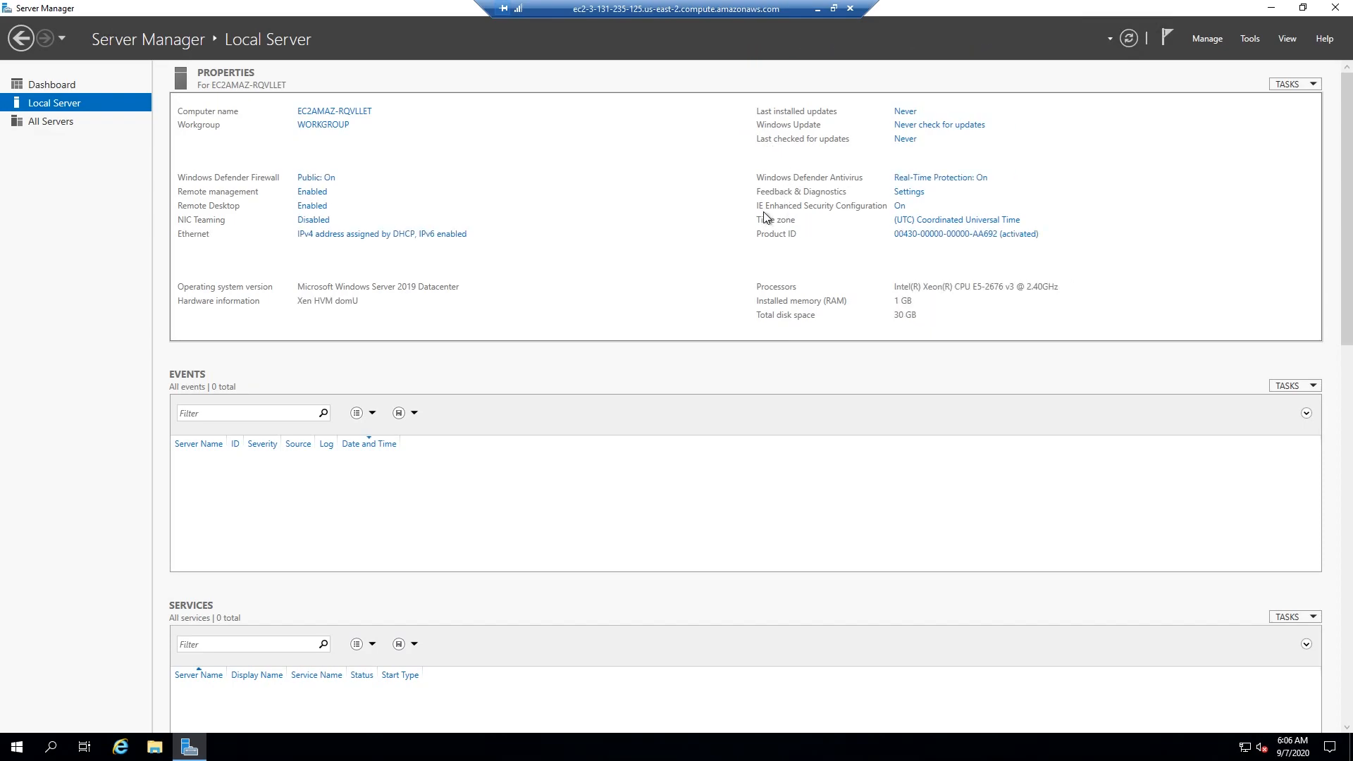
# - Turn off Internet Explorer Enhanced Security Configuration for both Administrators and Users, and close Server Manager
pyautogui.click(908, 209)
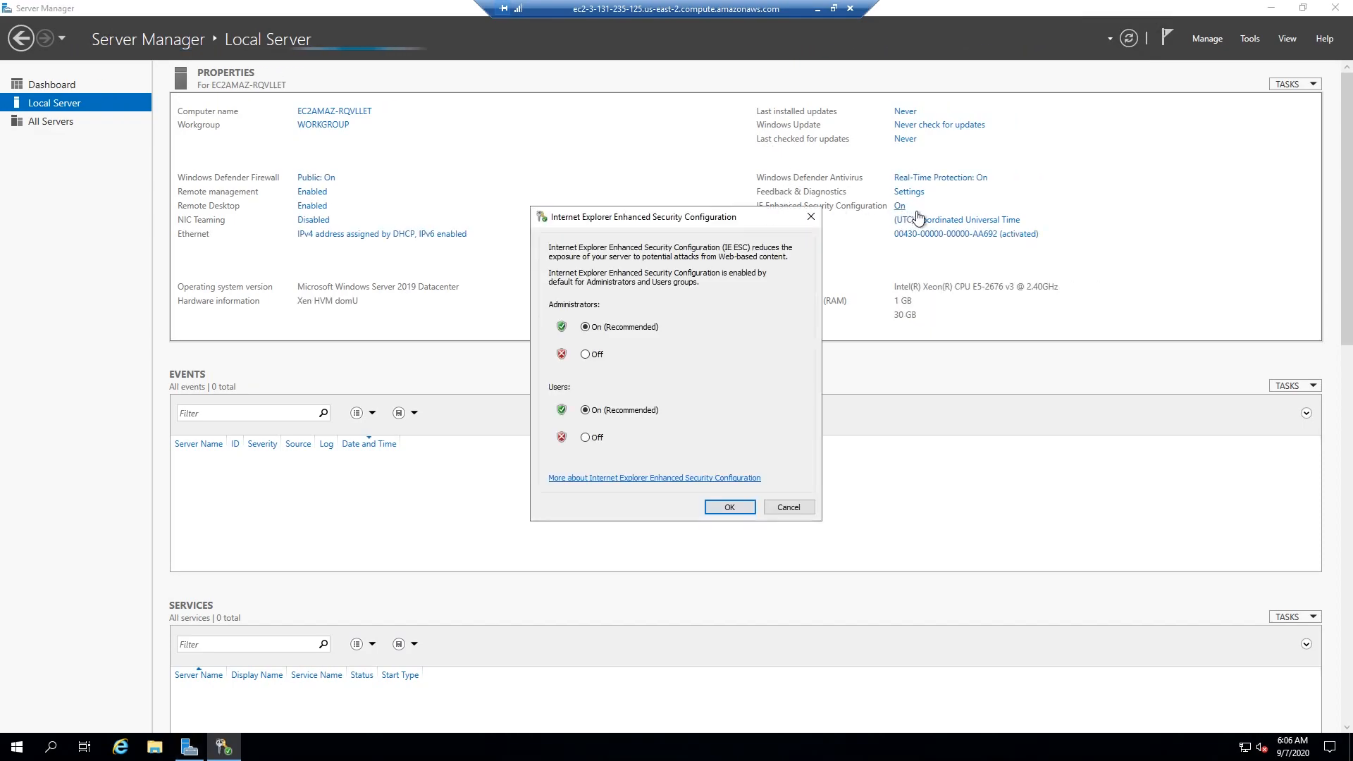
pyautogui.click(586, 354)
pyautogui.click(586, 438)
pyautogui.click(730, 507)
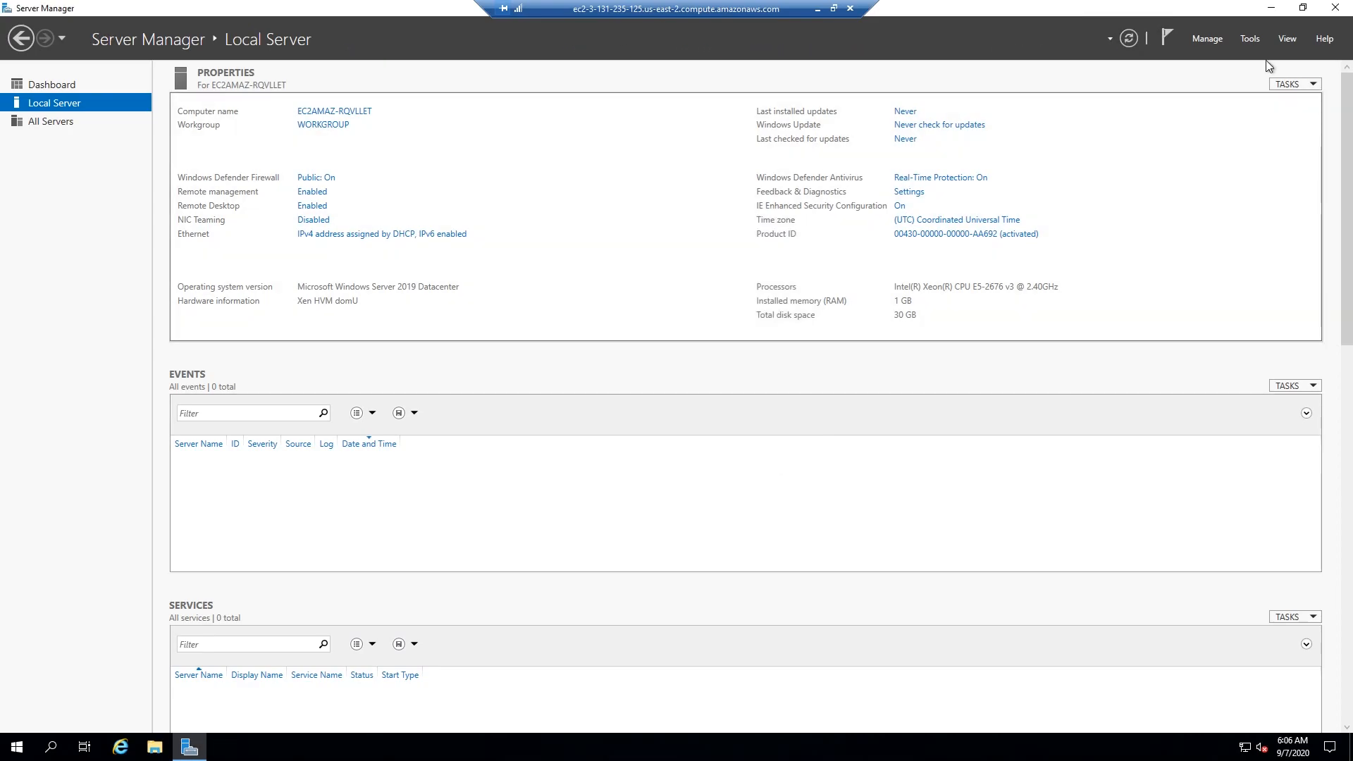
pyautogui.click(1335, 9)
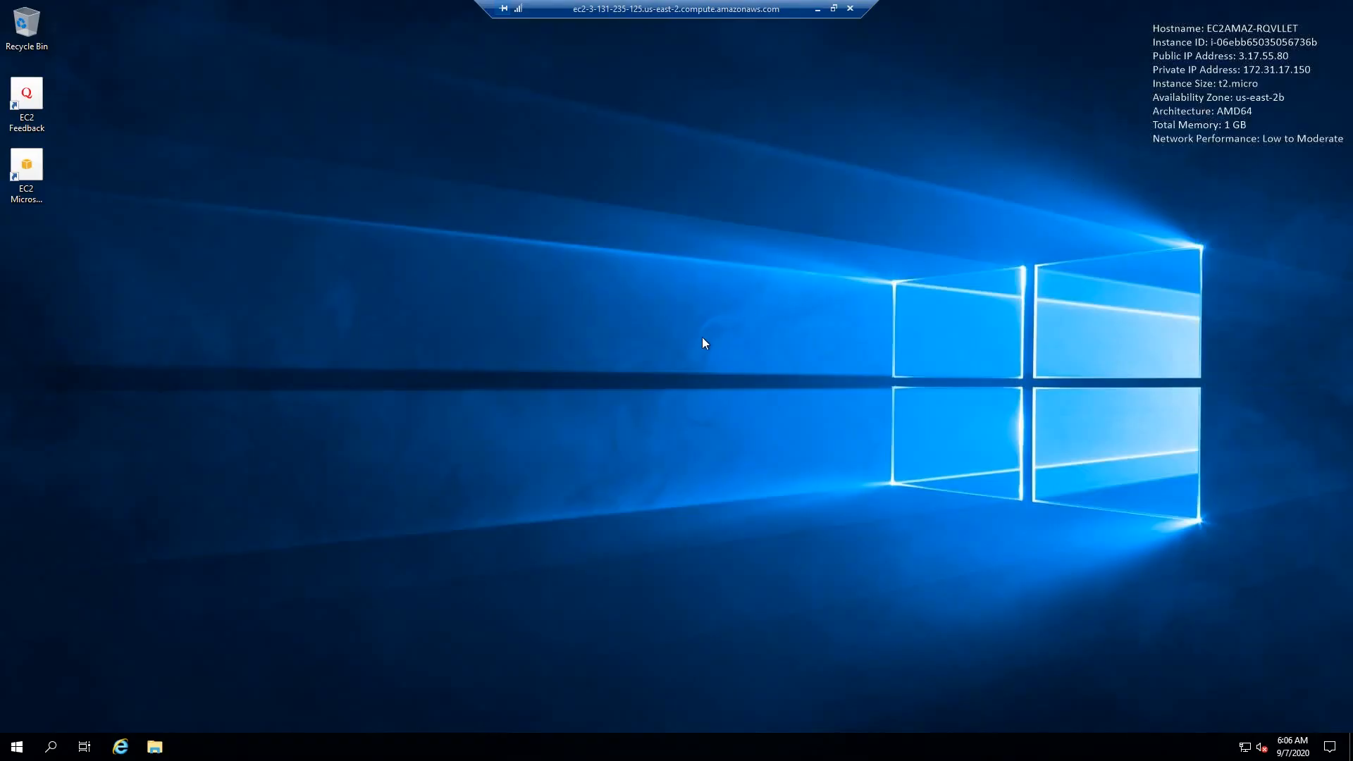
# - Open Internet Explorer on the EC2 instance and go to google.com
pyautogui.click(120, 747)
pyautogui.write('google.com')
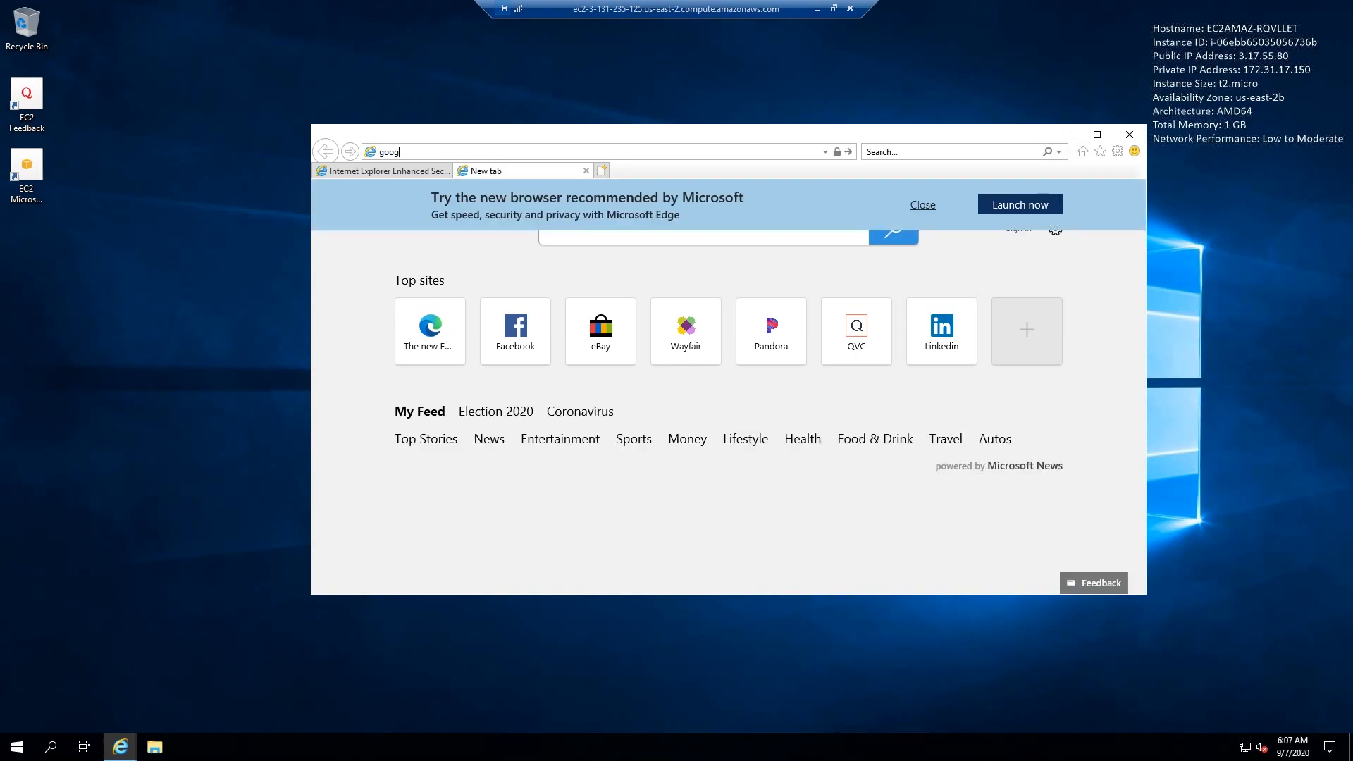
pyautogui.press('Return')
pyautogui.moveTo(567, 129); pyautogui.dragTo(585, 113)
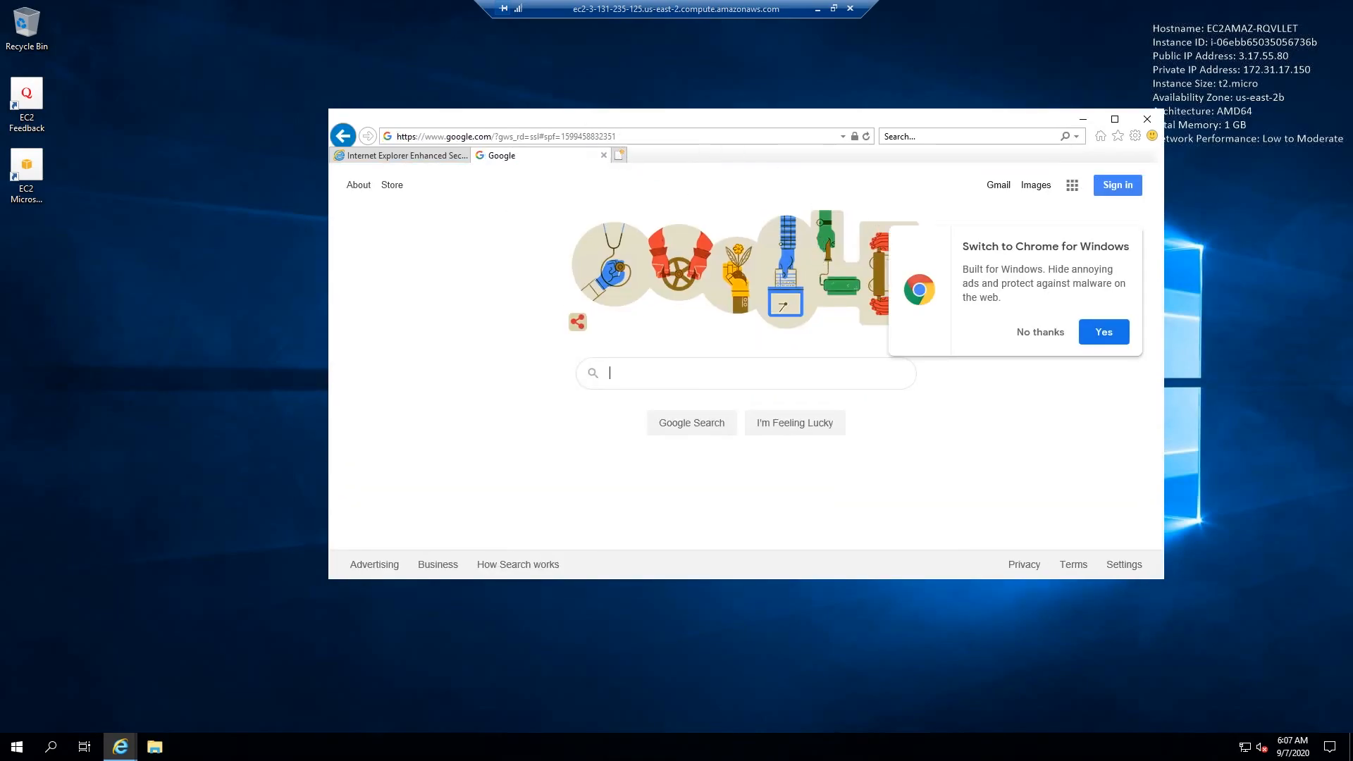
# - Copy the Google Drive link of AWSGame.rar from Chrome on the local machine and open it in the instance's Internet Explorer
pyautogui.click(641, 286)
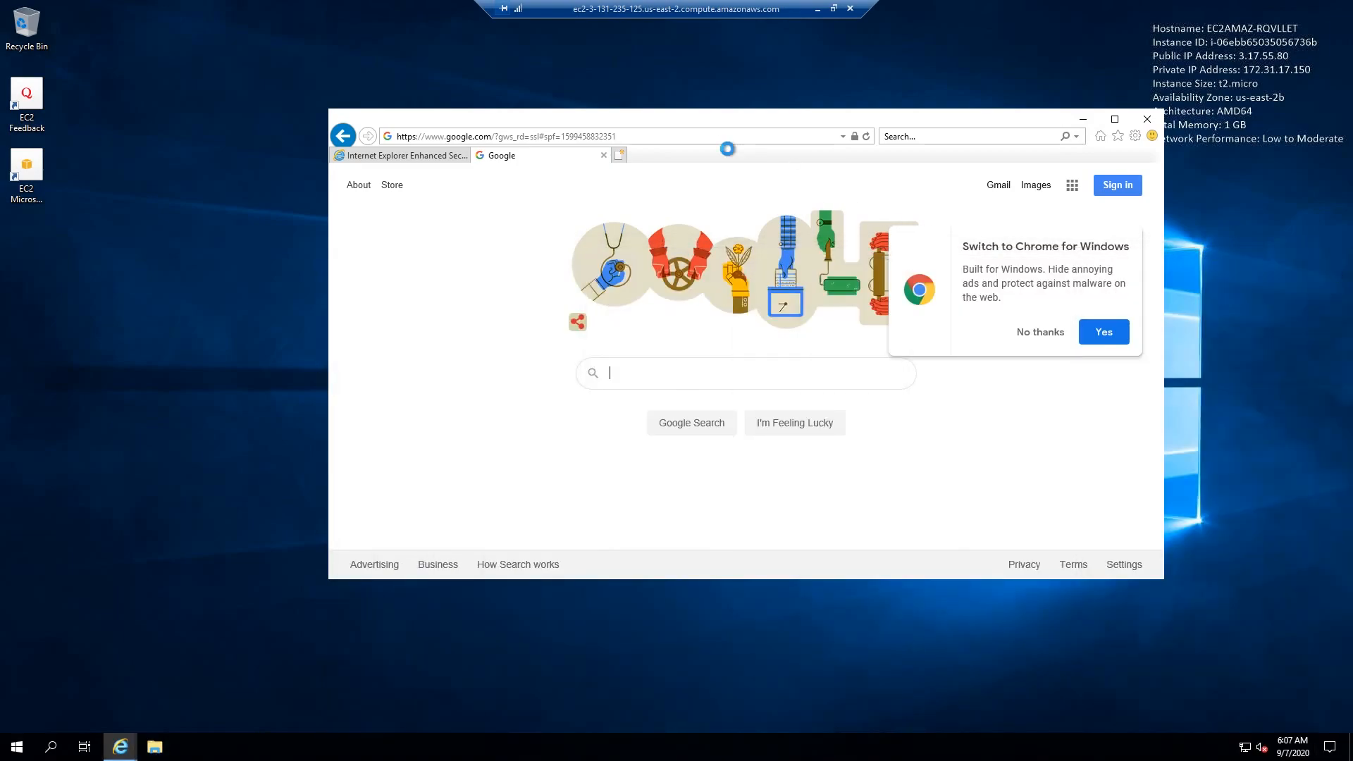
pyautogui.click(634, 136)
pyautogui.hotkey('ctrl', 'v')
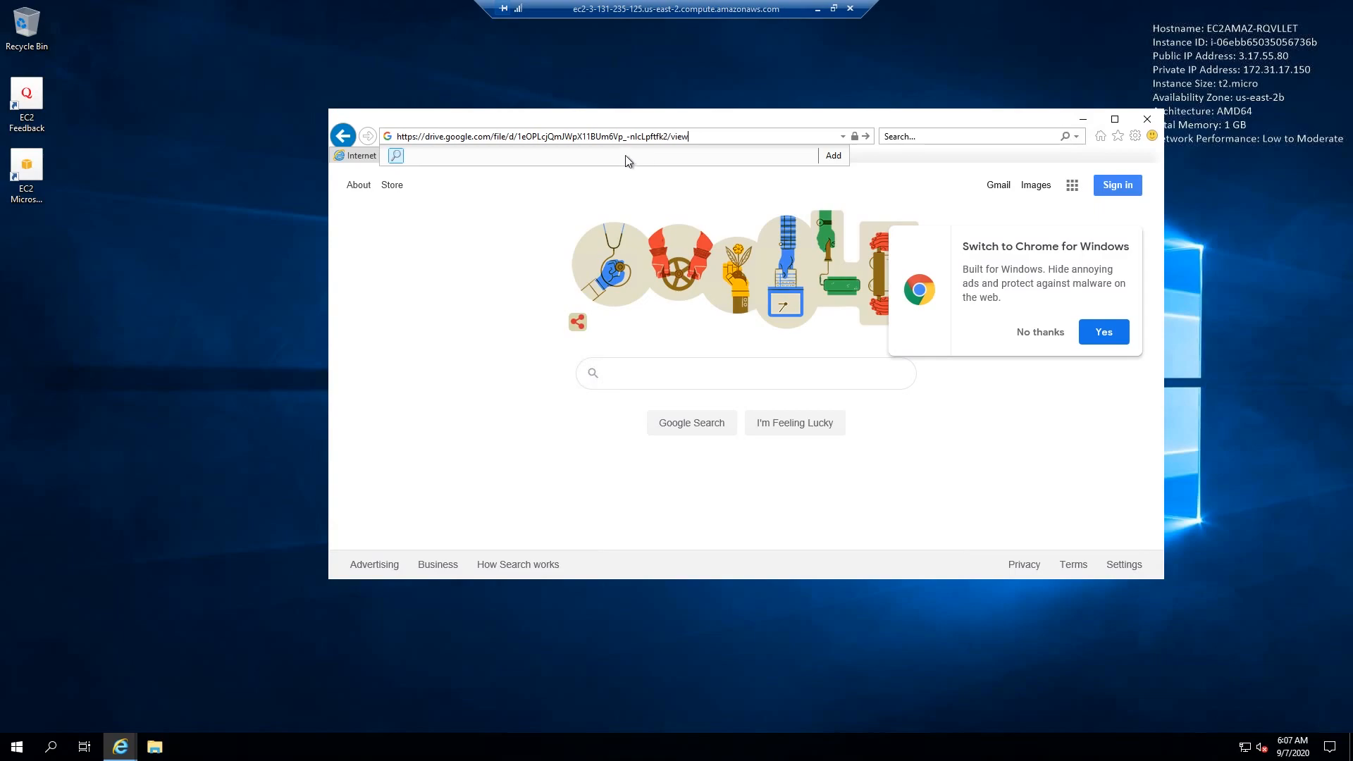
pyautogui.press('Return')
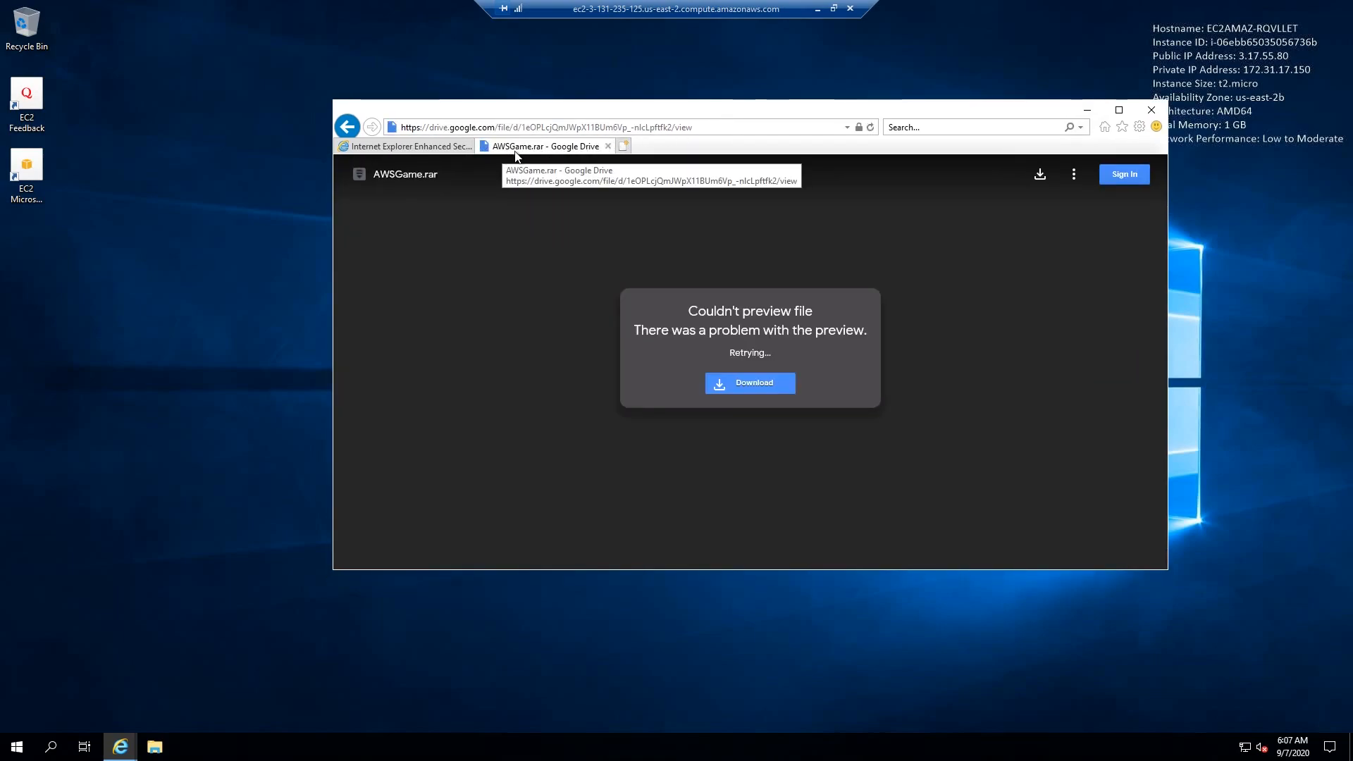
# - Download AWSGame.rar from Google Drive despite the missing virus scan and save it on the instance
pyautogui.click(1039, 174)
pyautogui.click(643, 296)
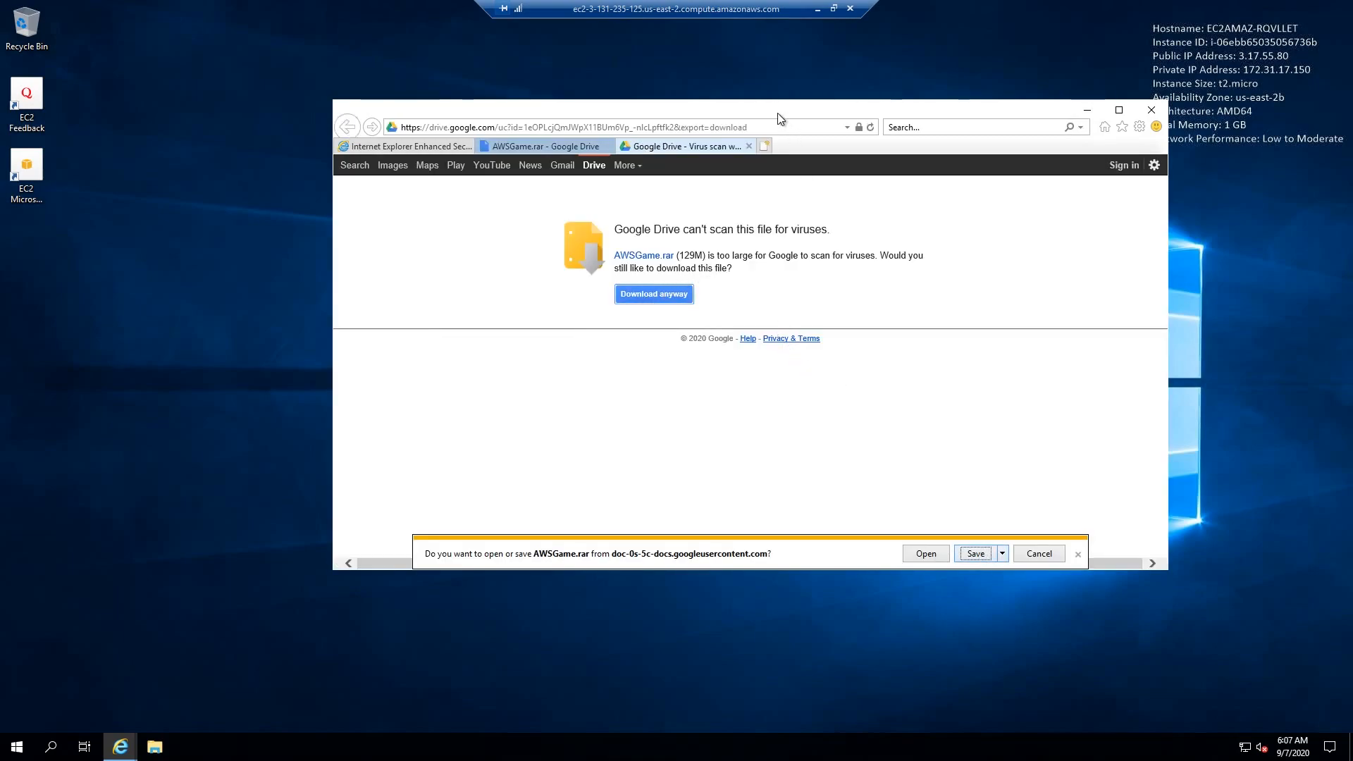
pyautogui.moveTo(777, 113); pyautogui.dragTo(771, 115)
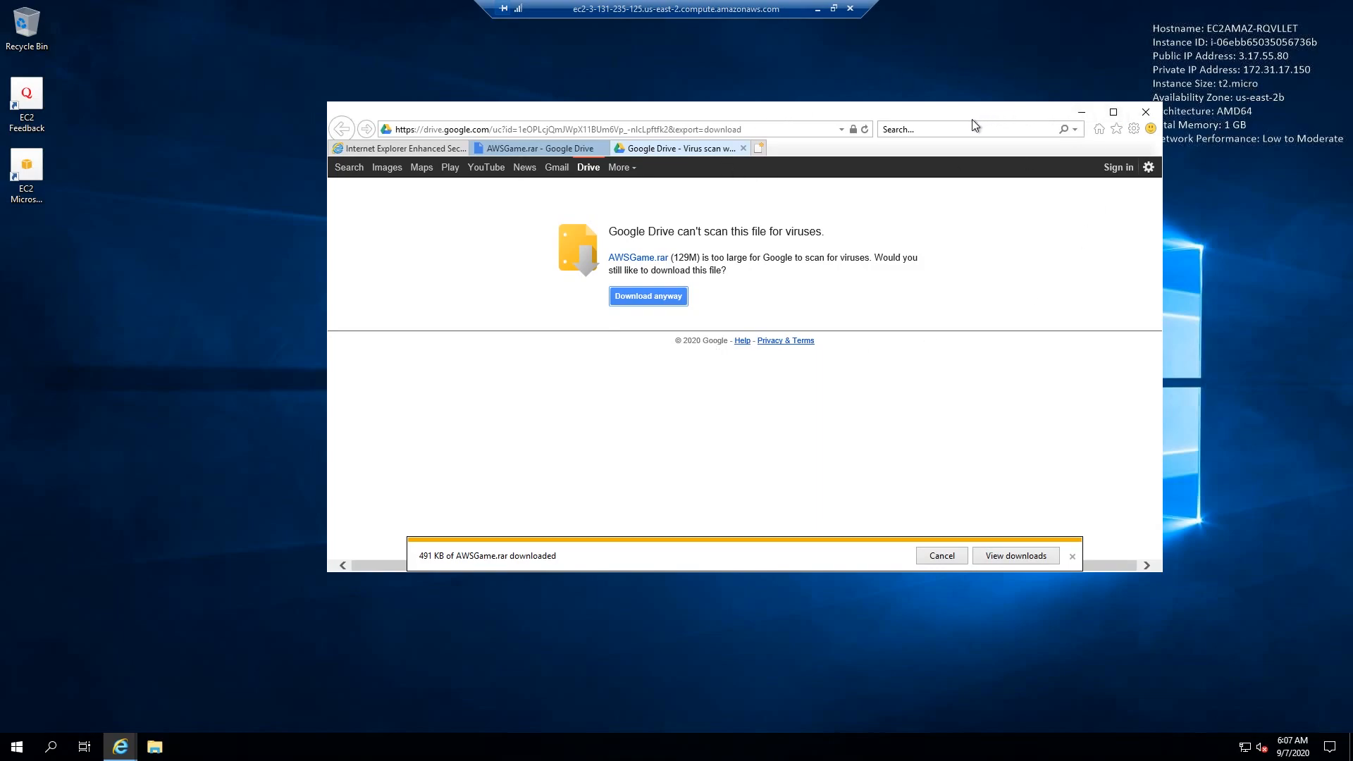
pyautogui.moveTo(972, 120); pyautogui.dragTo(942, 124)
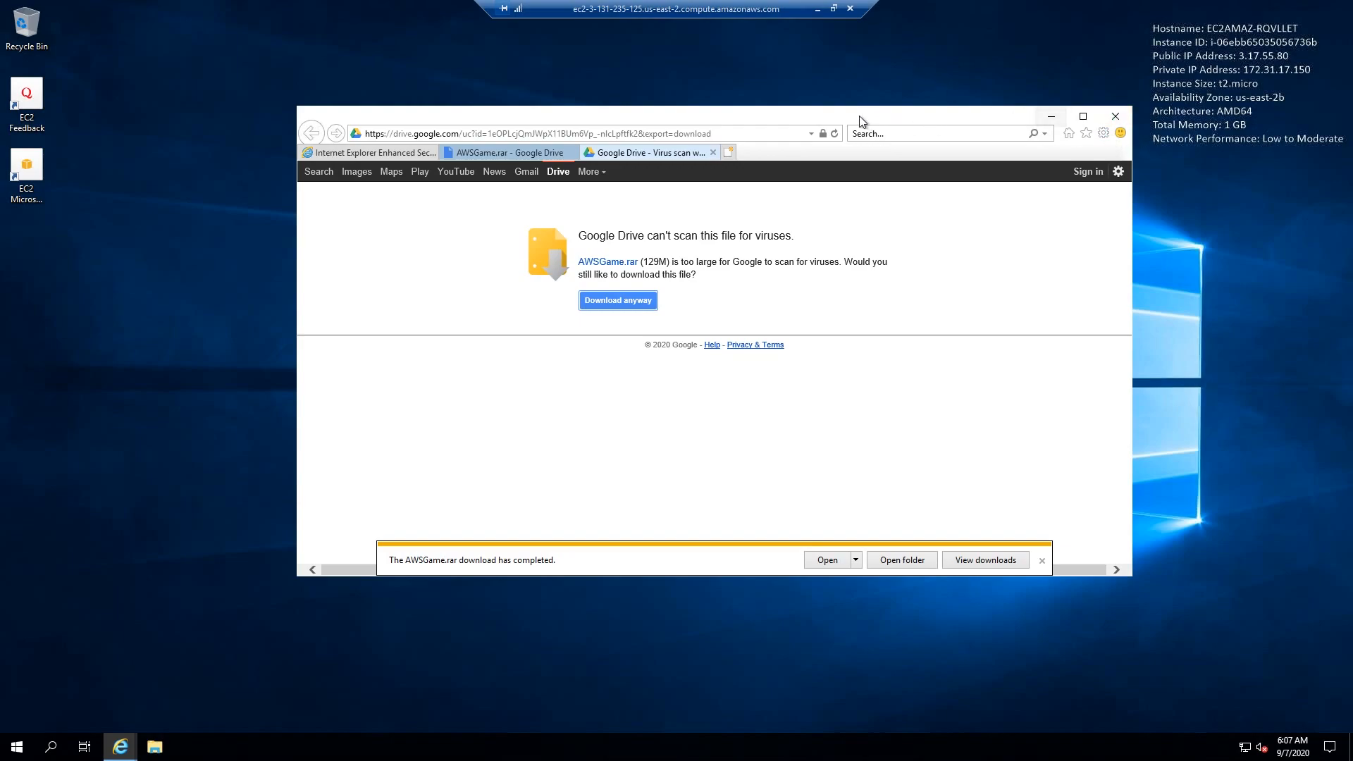
pyautogui.moveTo(727, 112); pyautogui.dragTo(732, 114)
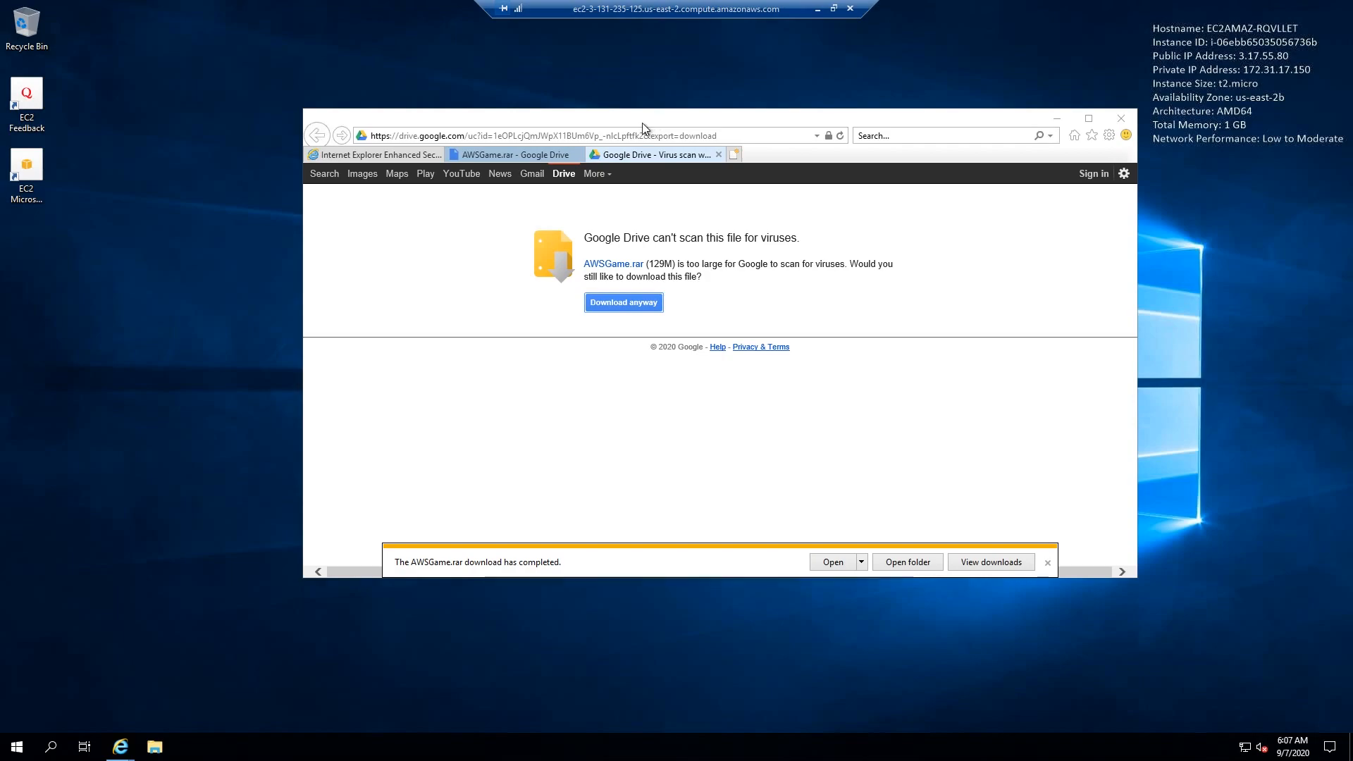
pyautogui.moveTo(637, 121); pyautogui.dragTo(617, 128)
# - Go to google.com and search for "7zip portable"
pyautogui.click(547, 144)
pyautogui.write('google.com')
pyautogui.press('Return')
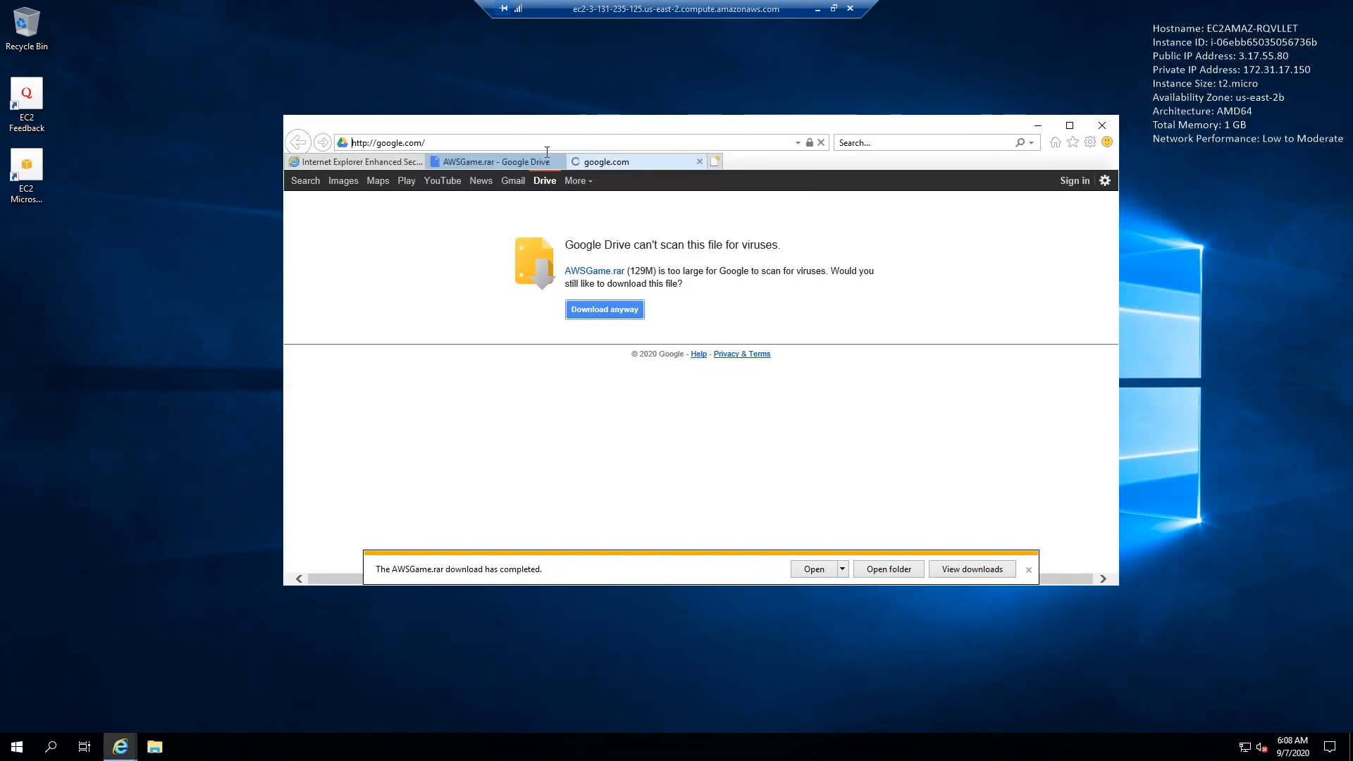
pyautogui.write('7zip')
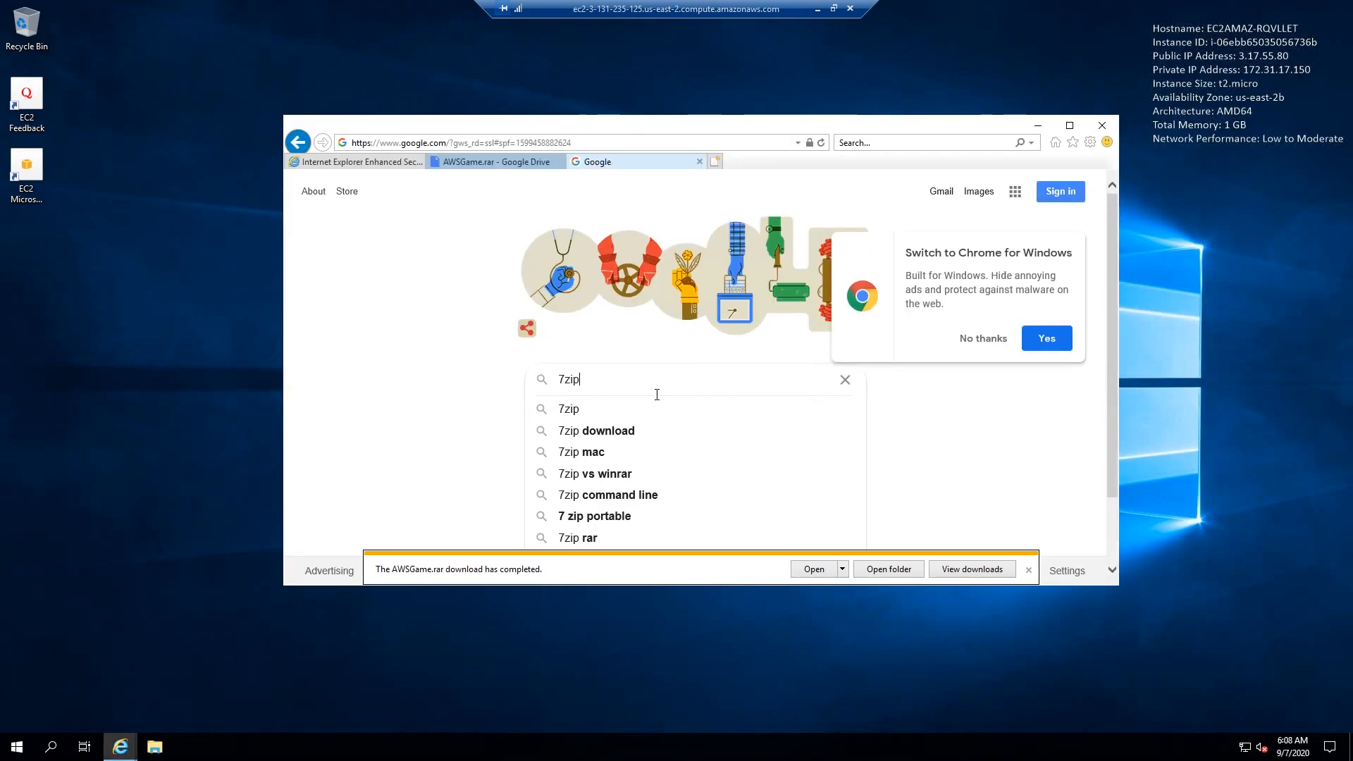
pyautogui.write(' portable')
pyautogui.press('Return')
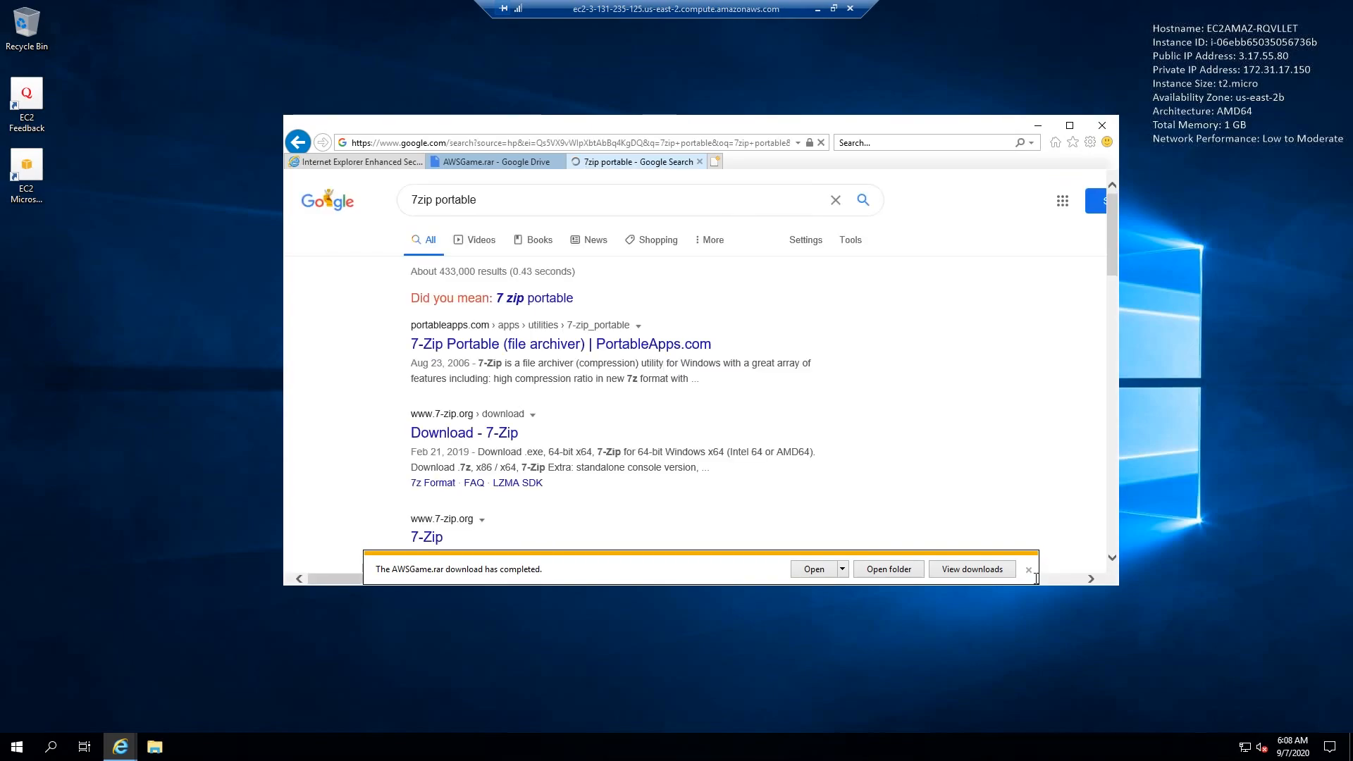
# - Download and run 7-ZipPortable_19.00.paf.exe from the PortableApps.com page, and close the browser
pyautogui.click(1029, 571)
pyautogui.moveTo(514, 352)
pyautogui.mouseDown()
pyautogui.moveTo(570, 348)
pyautogui.moveTo(533, 356)
pyautogui.mouseUp()
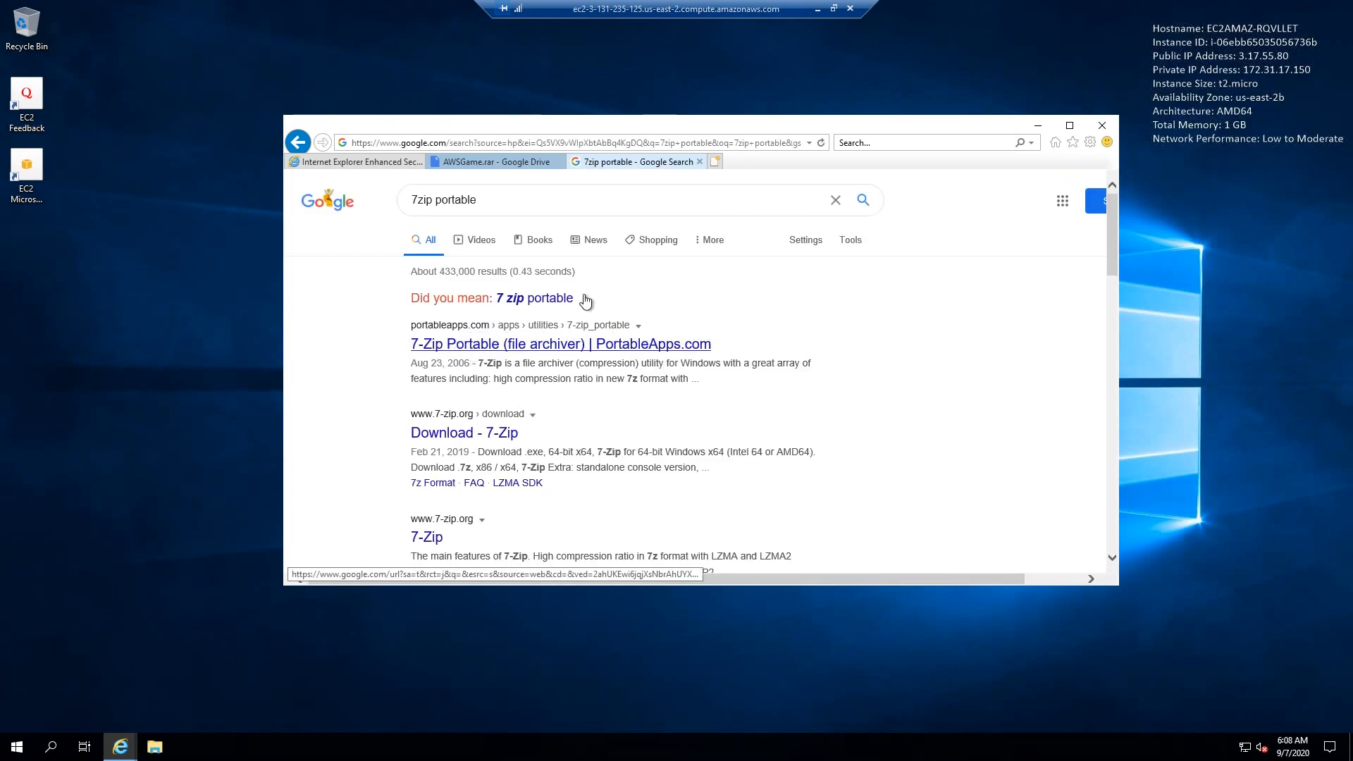
pyautogui.click(546, 344)
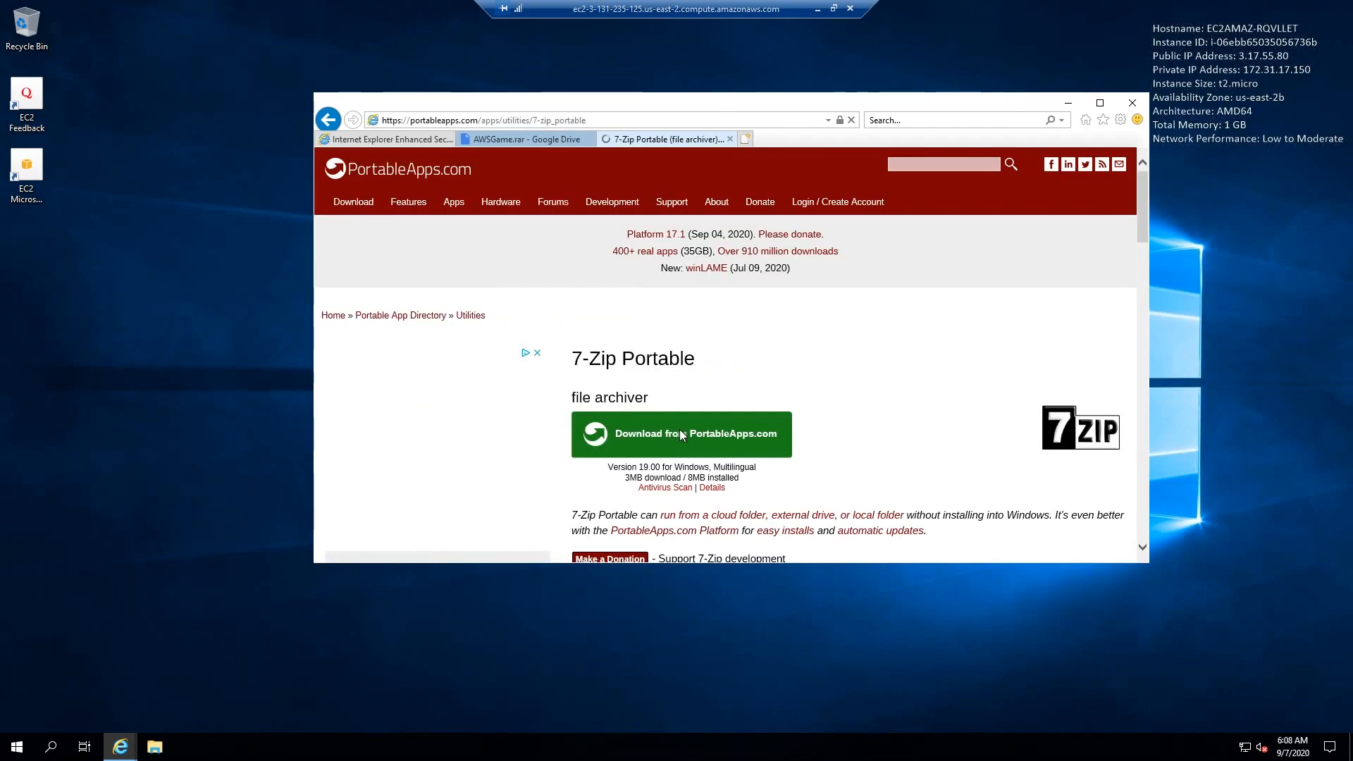
pyautogui.click(759, 443)
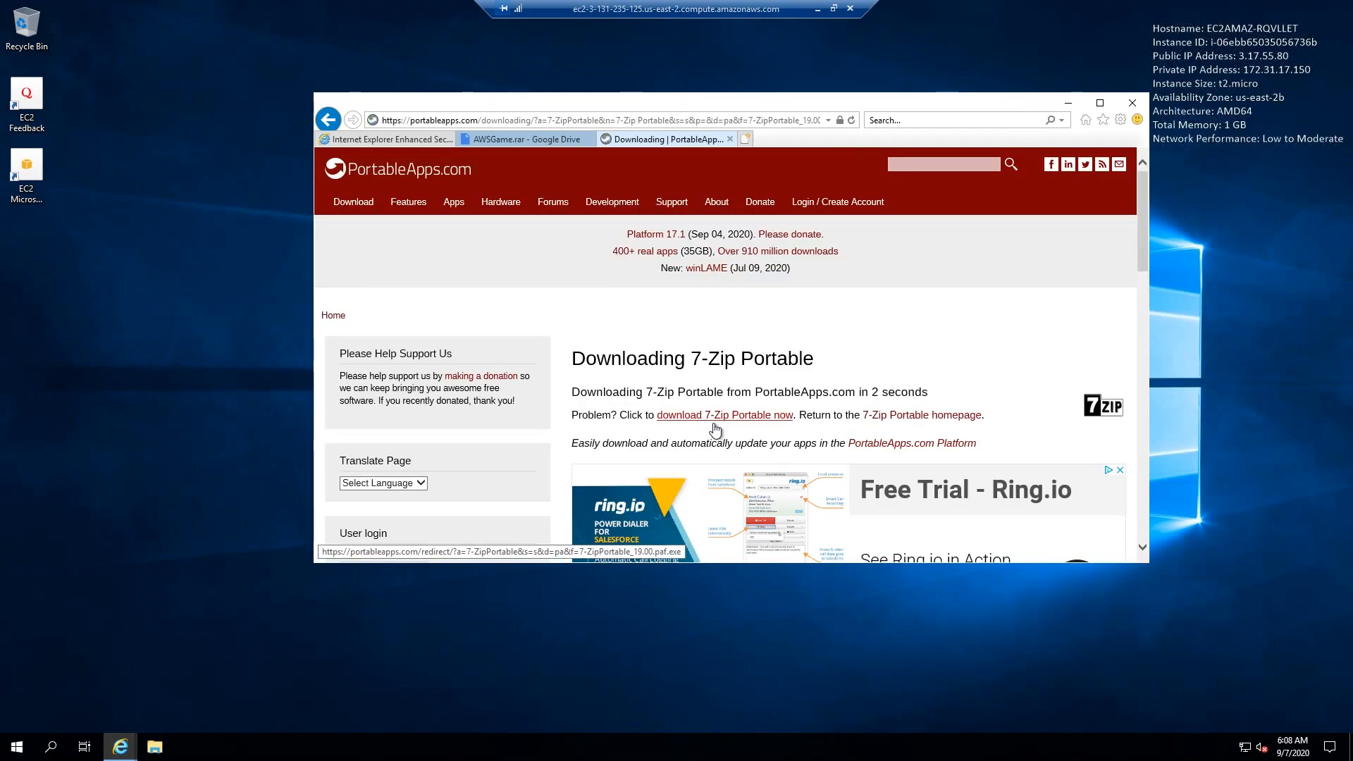
pyautogui.click(726, 421)
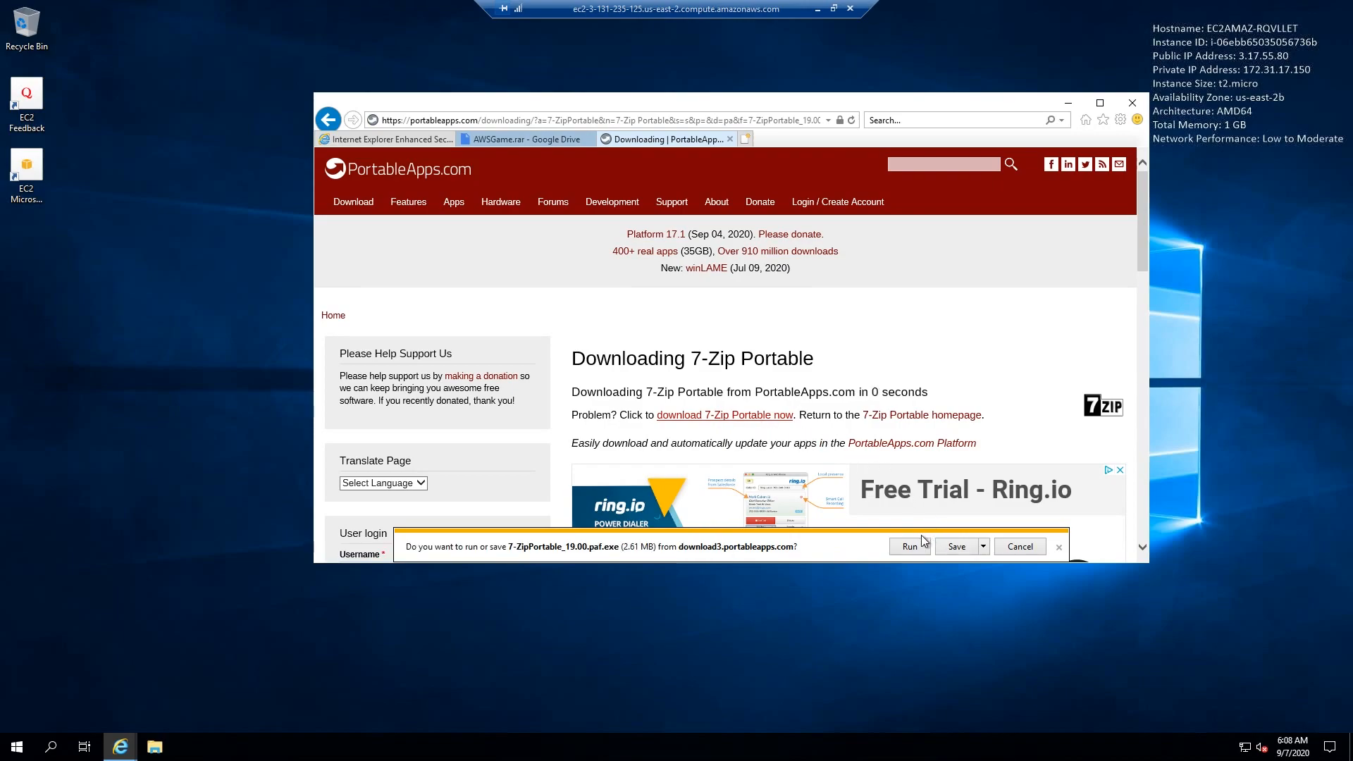
pyautogui.click(904, 547)
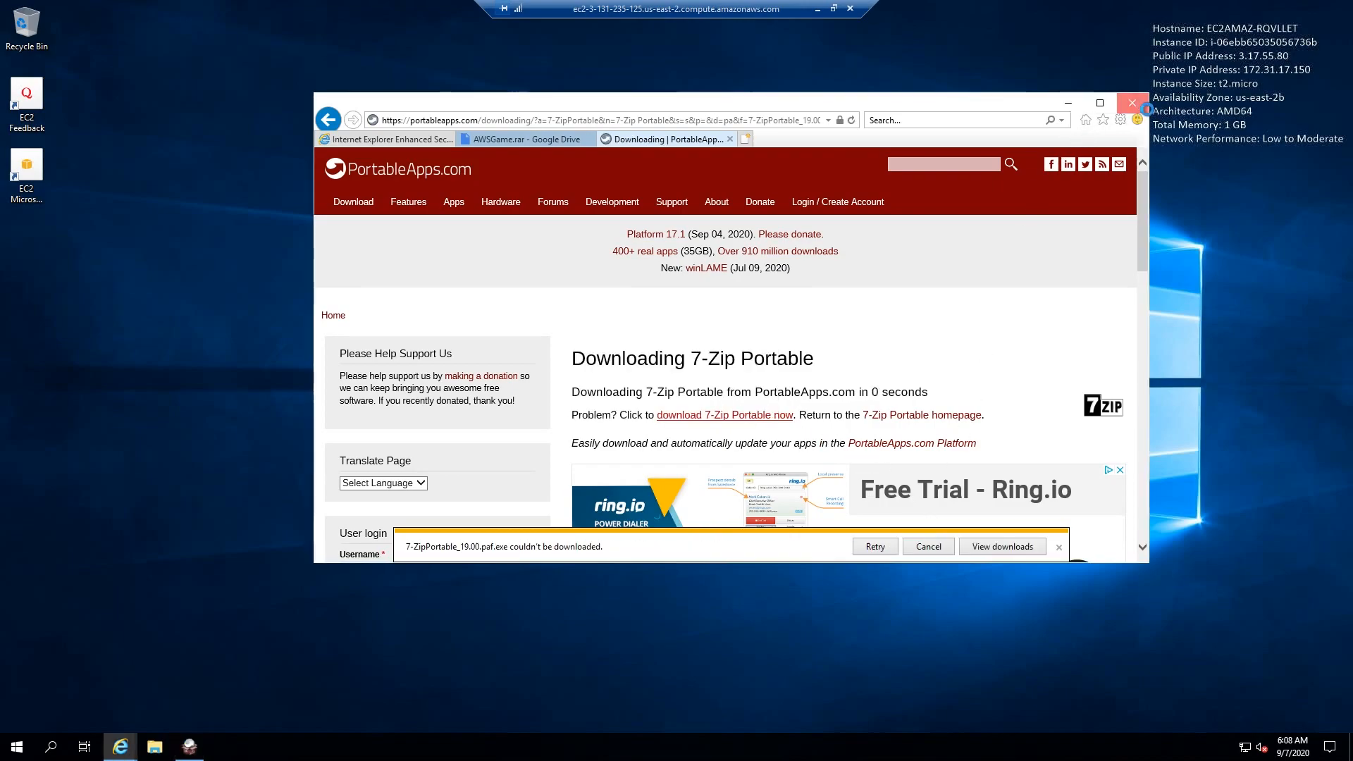
pyautogui.click(1136, 103)
# - Install 7-Zip Portable with English as the installer language and the Documents folder as the destination
pyautogui.click(701, 344)
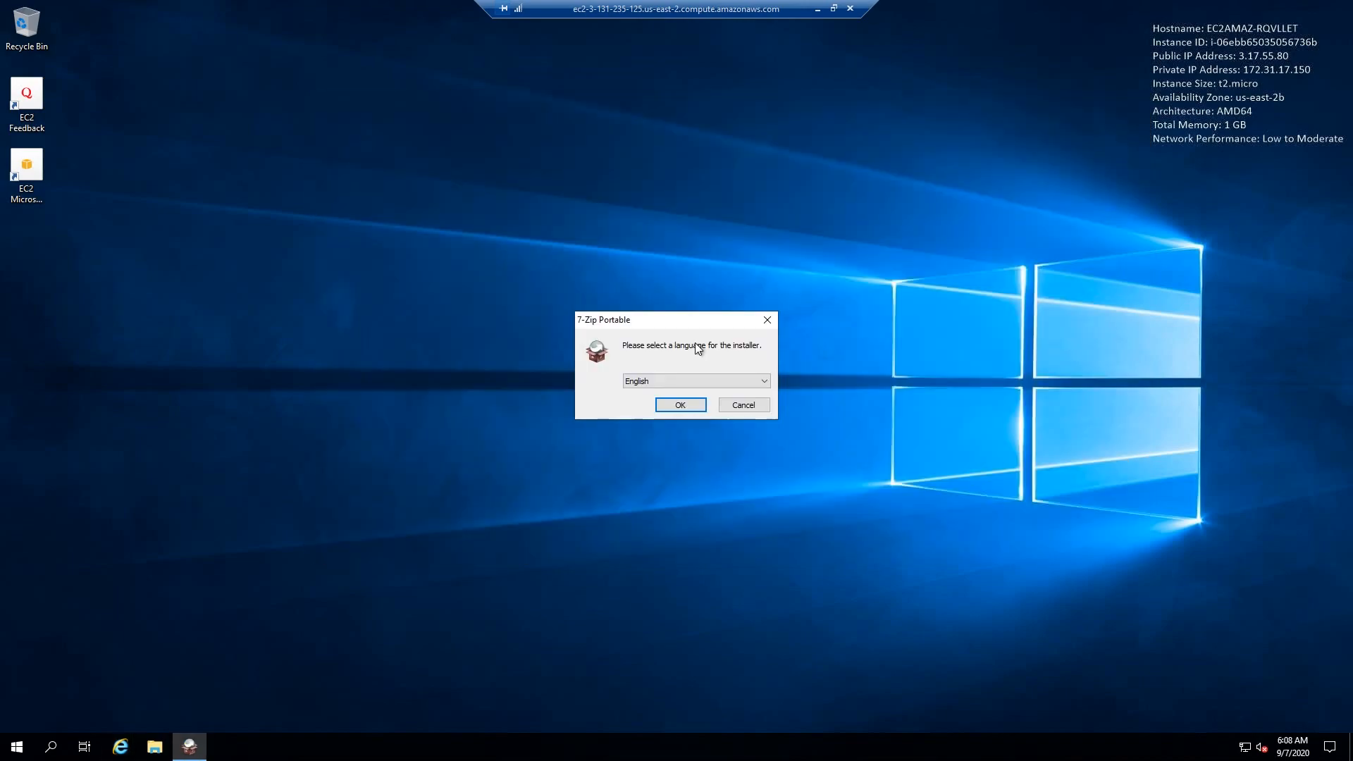
pyautogui.moveTo(649, 327); pyautogui.dragTo(674, 303)
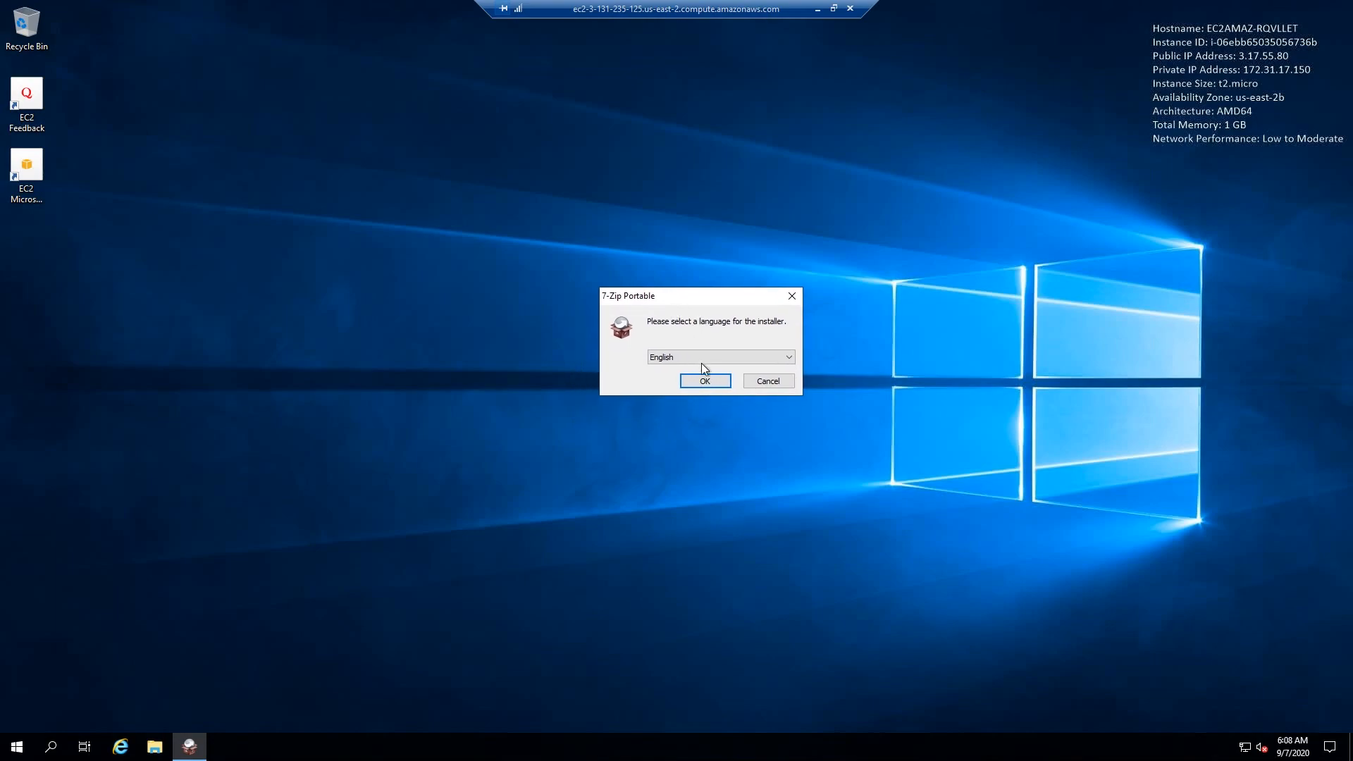
pyautogui.click(704, 381)
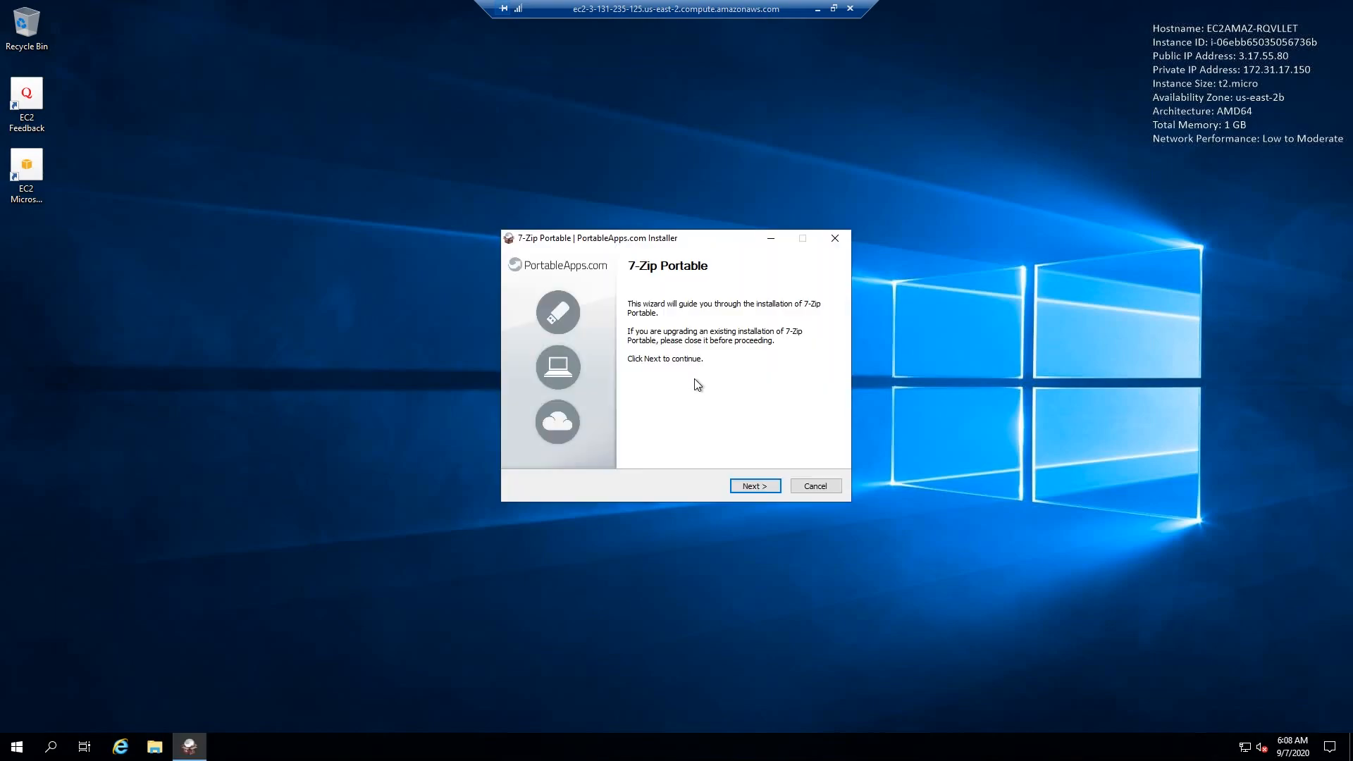
pyautogui.click(737, 487)
pyautogui.click(786, 404)
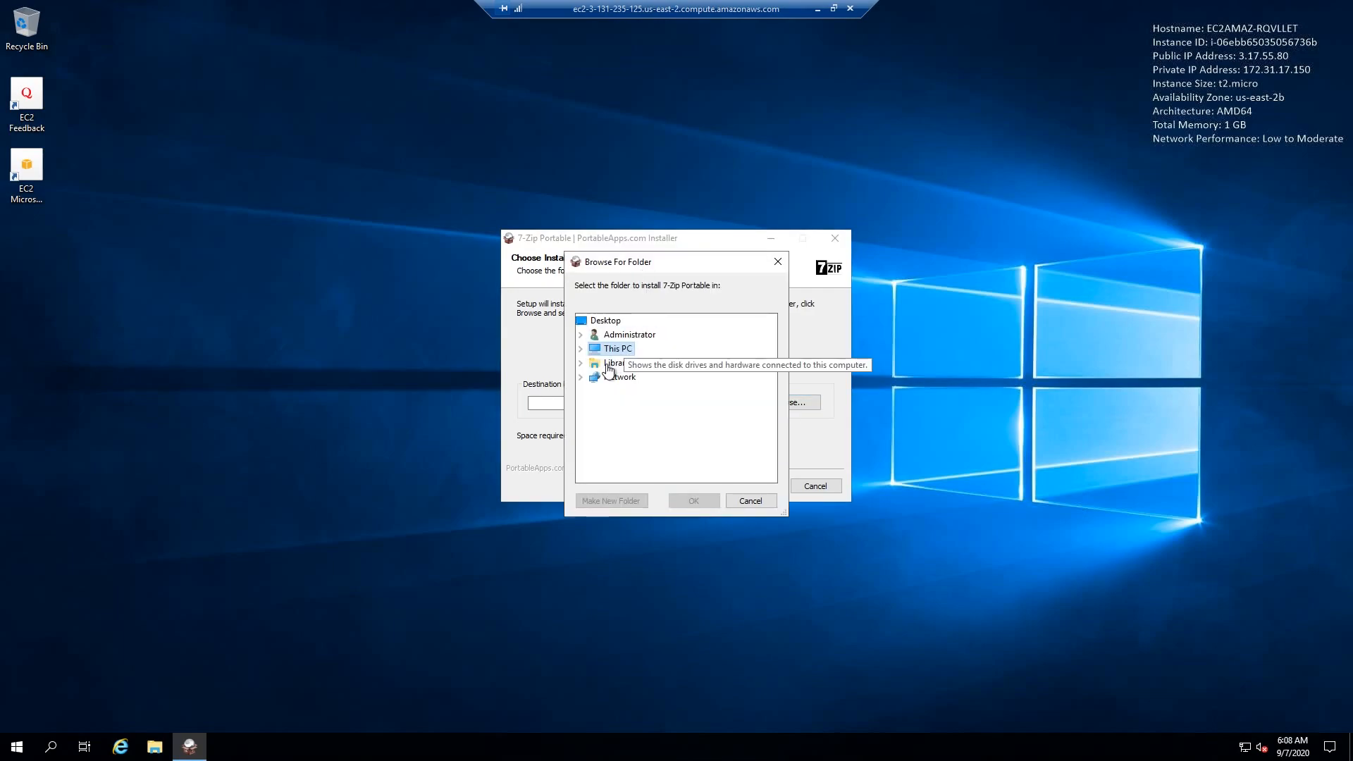
pyautogui.doubleClick(592, 353)
pyautogui.click(639, 391)
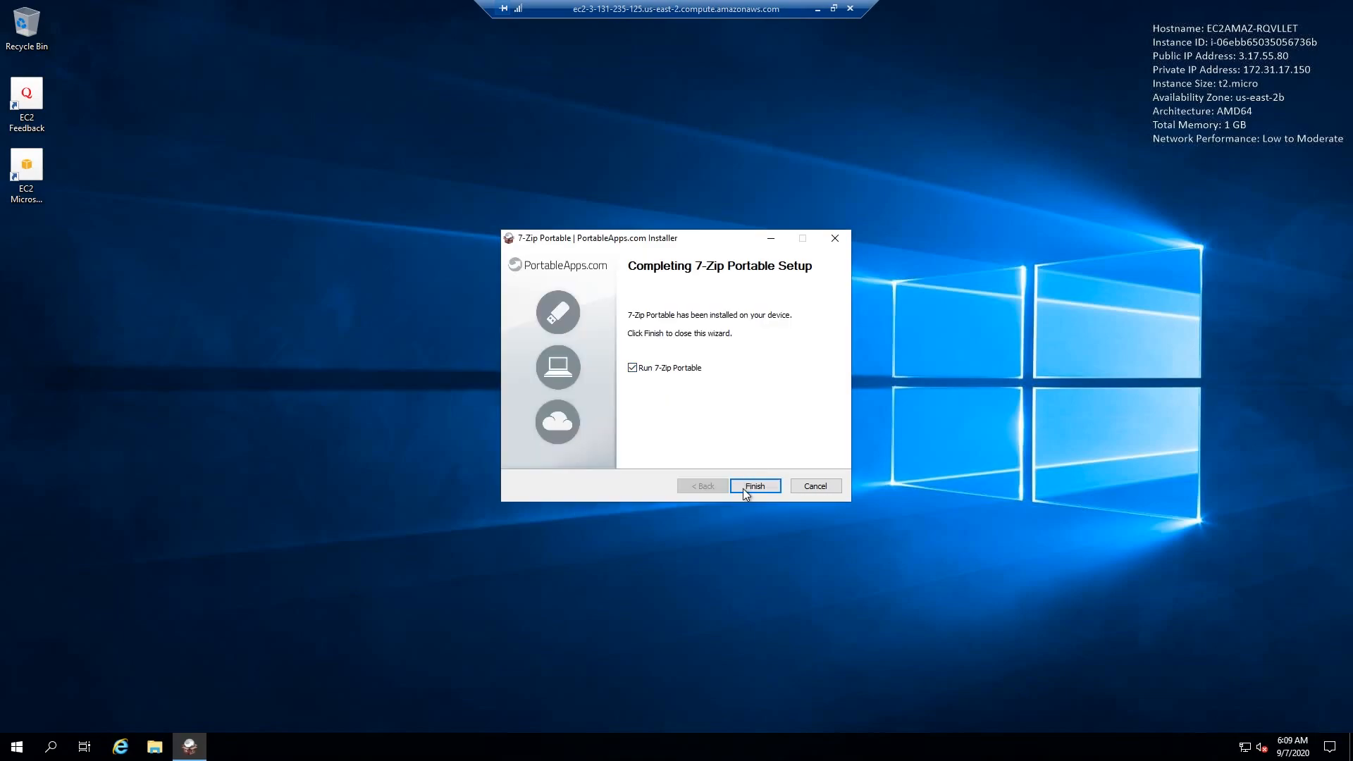
pyautogui.click(754, 486)
# - Extract AWSGame.rar from the Downloads folder with 7-Zip into an AWSGame subfolder, keeping full pathnames
pyautogui.click(75, 86)
pyautogui.click(438, 174)
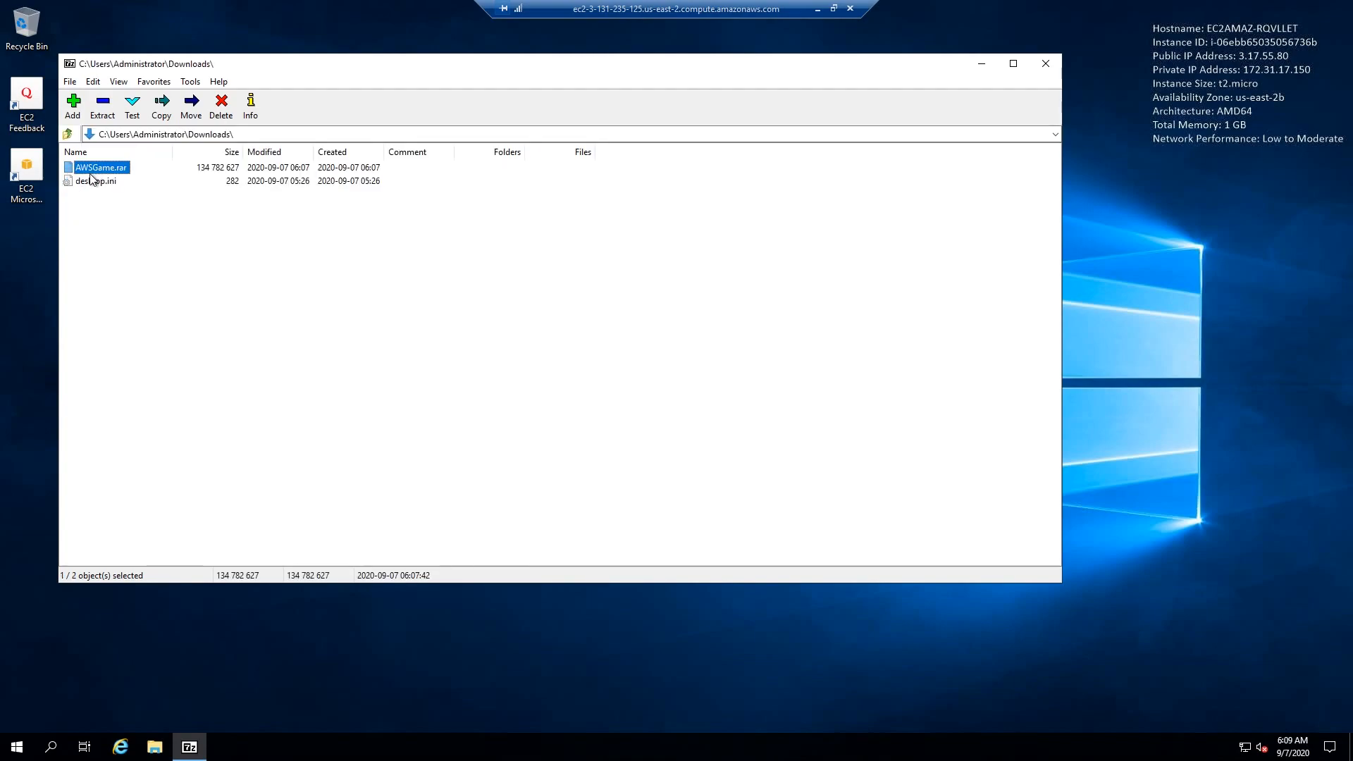
pyautogui.click(101, 112)
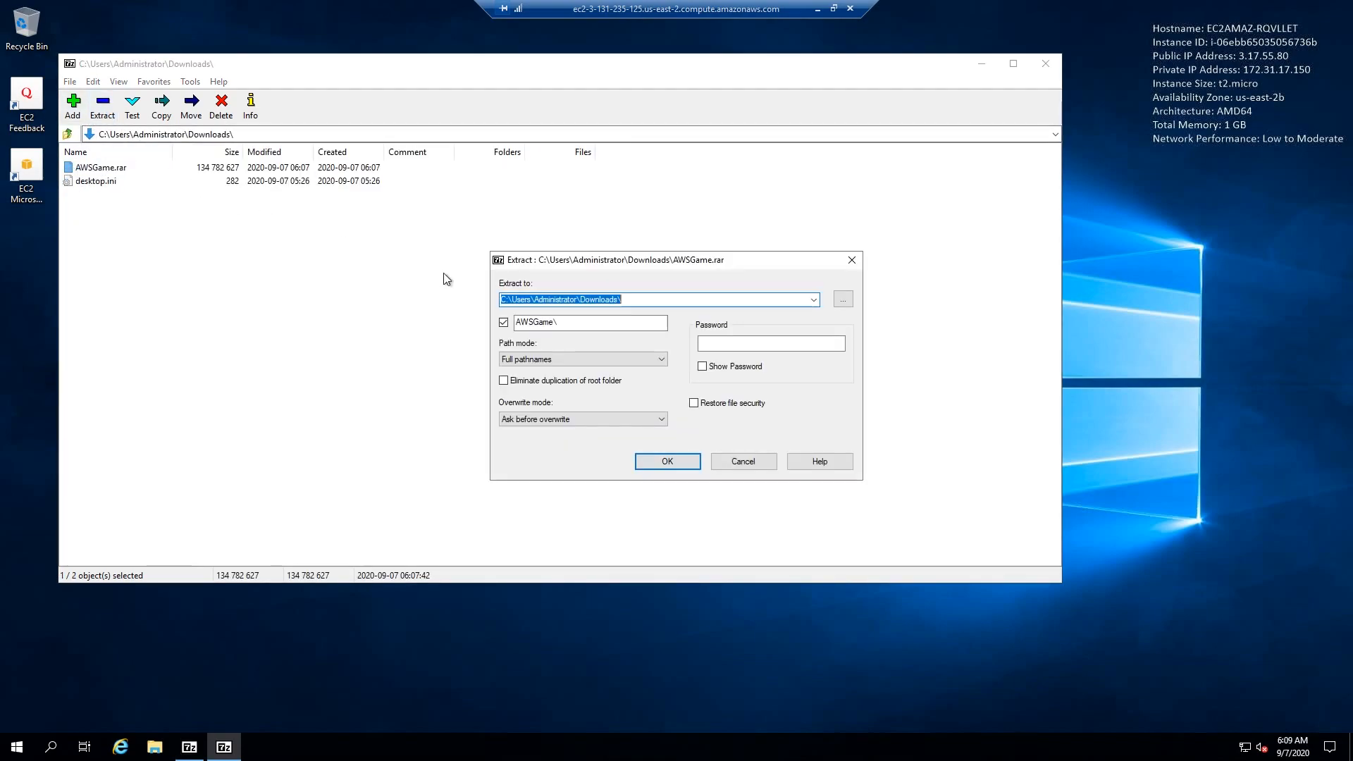
pyautogui.click(670, 461)
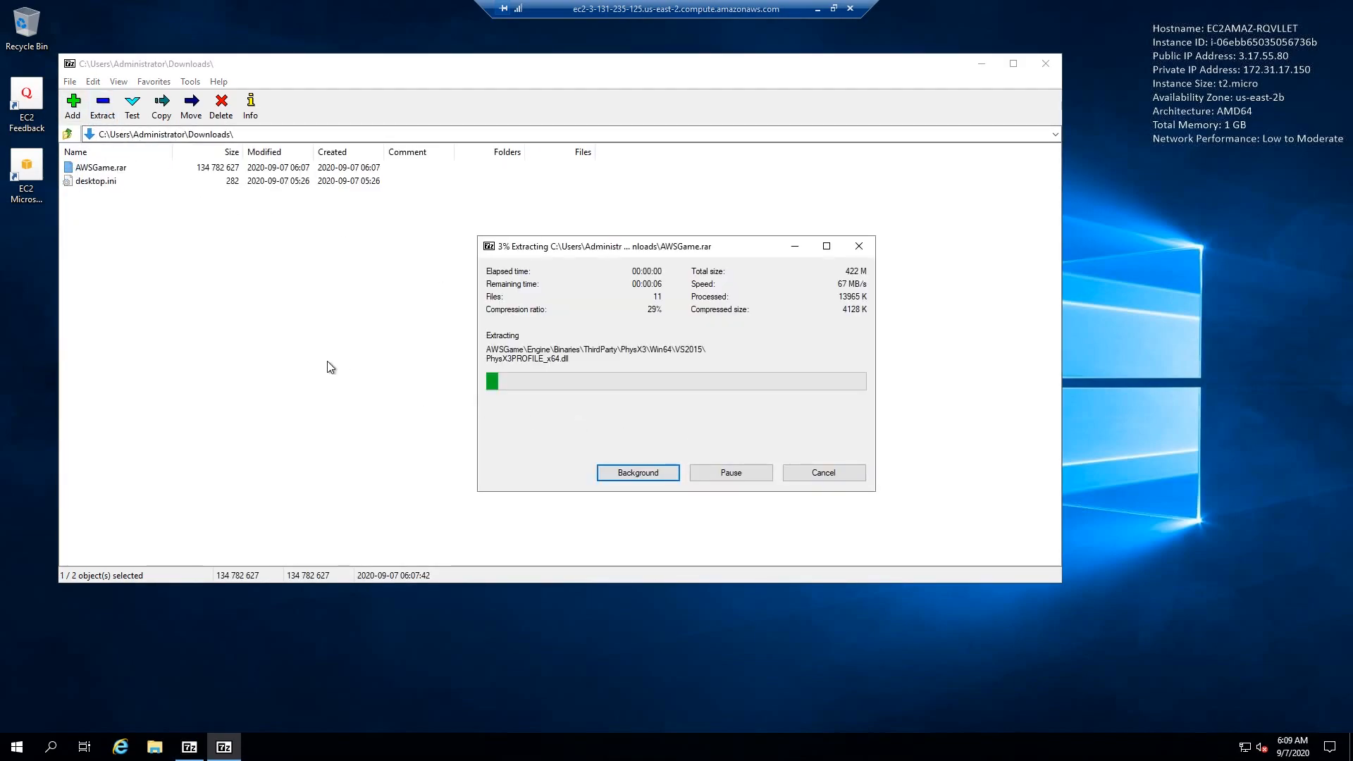
# - Close 7-Zip and move the extracted AWSGame folder from Downloads to the desktop
pyautogui.moveTo(611, 72); pyautogui.dragTo(687, 82)
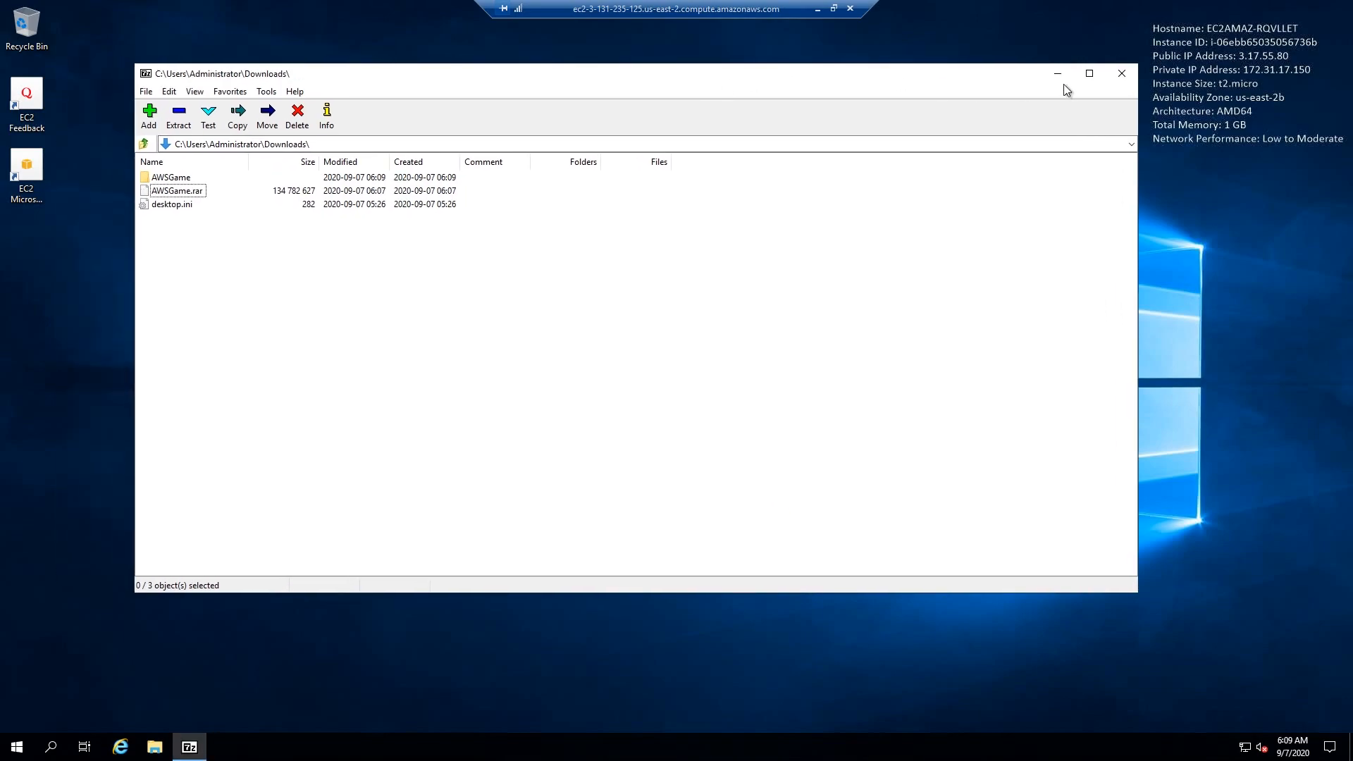
pyautogui.click(1121, 74)
pyautogui.click(154, 746)
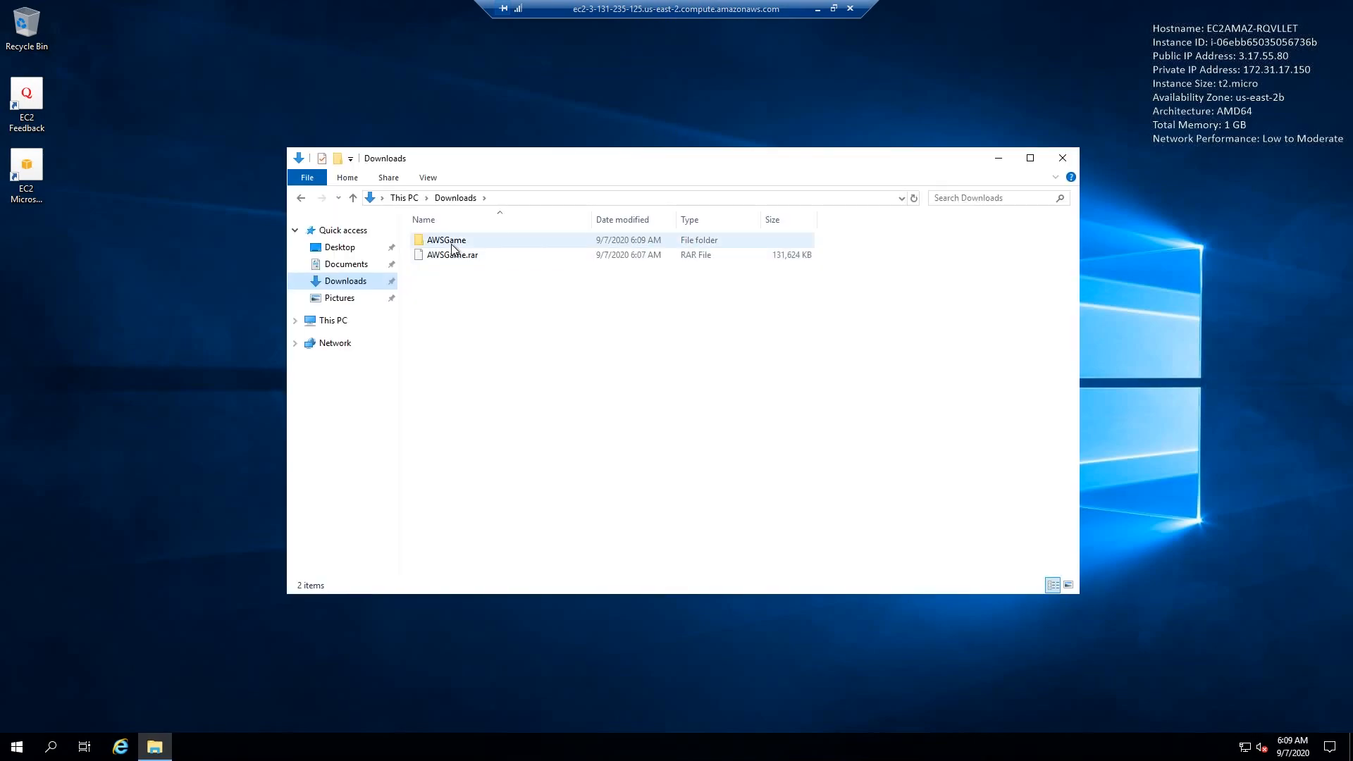
pyautogui.moveTo(455, 242); pyautogui.dragTo(211, 254)
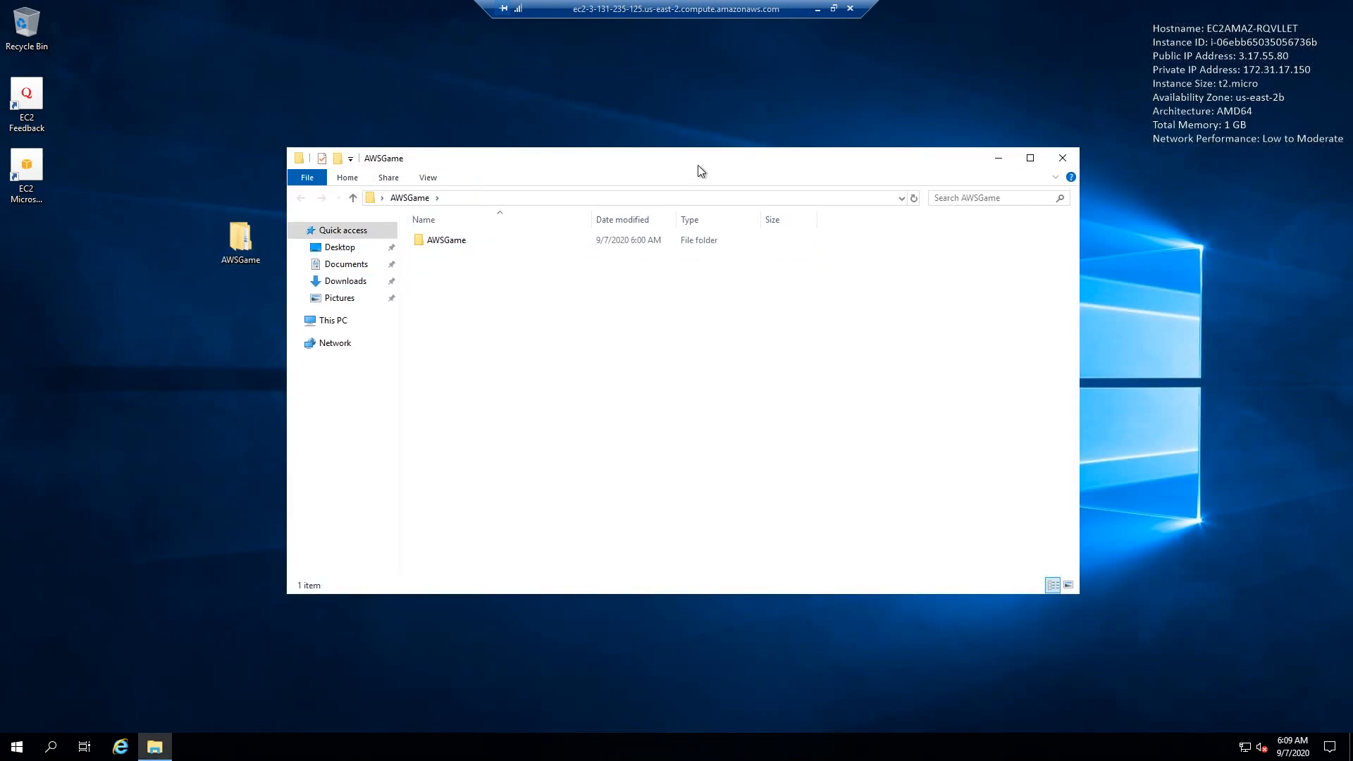
# - Open the desktop AWSGame folder down to MyAWSGame\Binaries\Win64 and check the game and server executables
pyautogui.moveTo(692, 167); pyautogui.dragTo(716, 148)
pyautogui.doubleClick(537, 225)
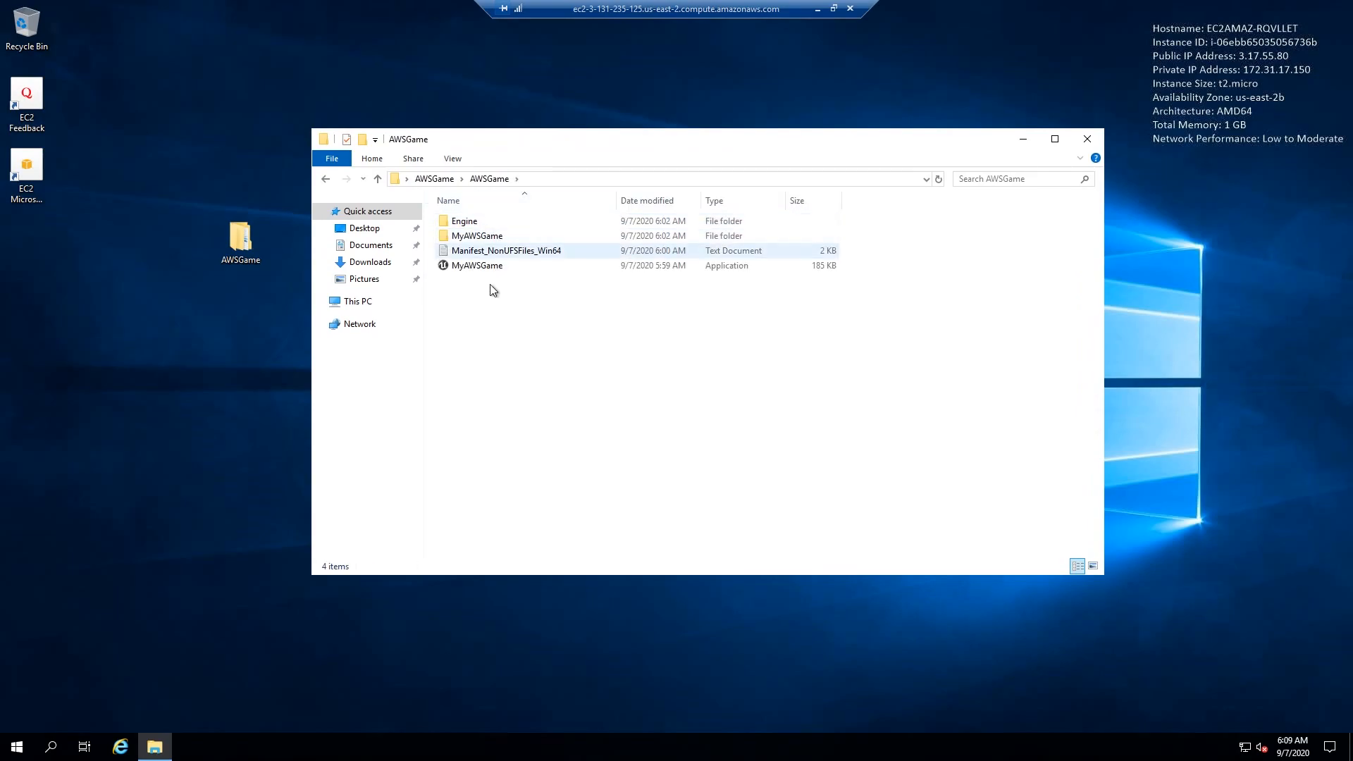
pyautogui.click(472, 239)
pyautogui.doubleClick(471, 238)
pyautogui.doubleClick(471, 222)
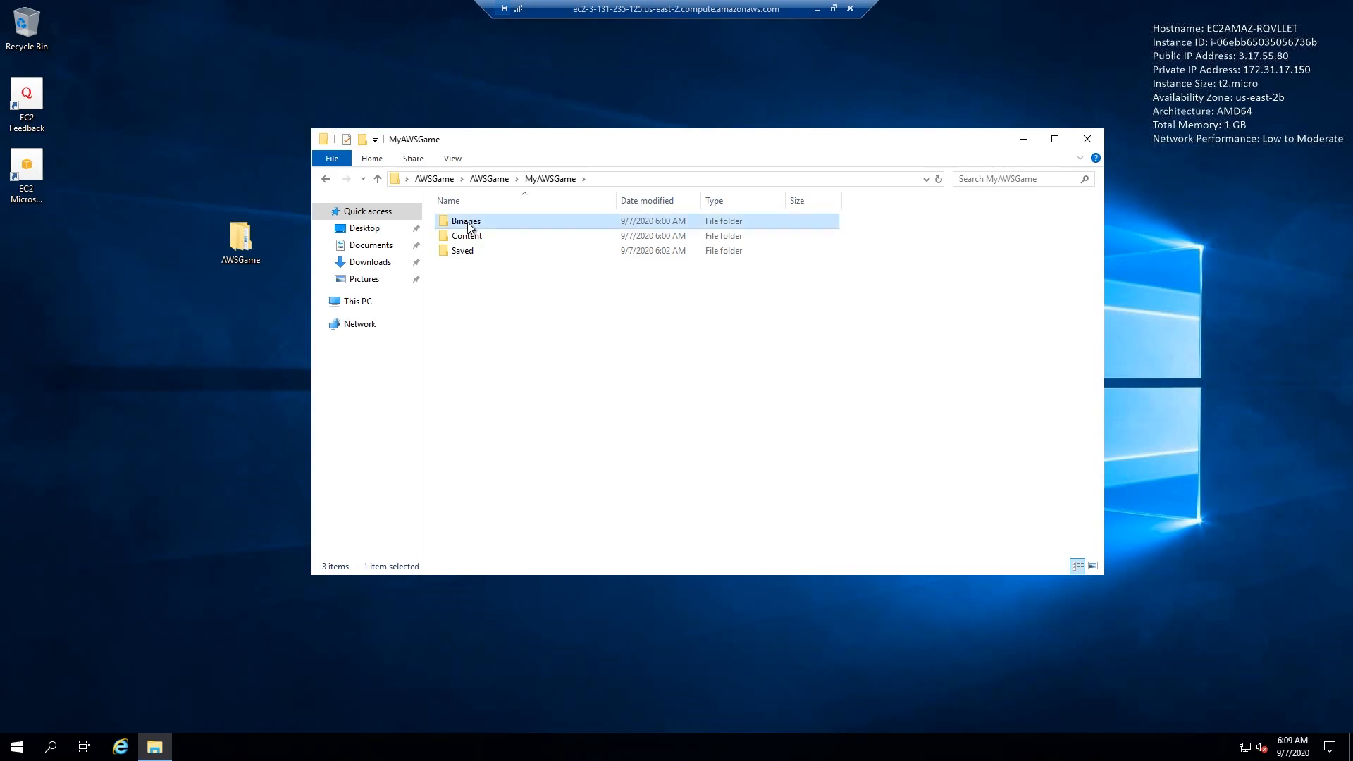
pyautogui.click(473, 223)
pyautogui.doubleClick(471, 222)
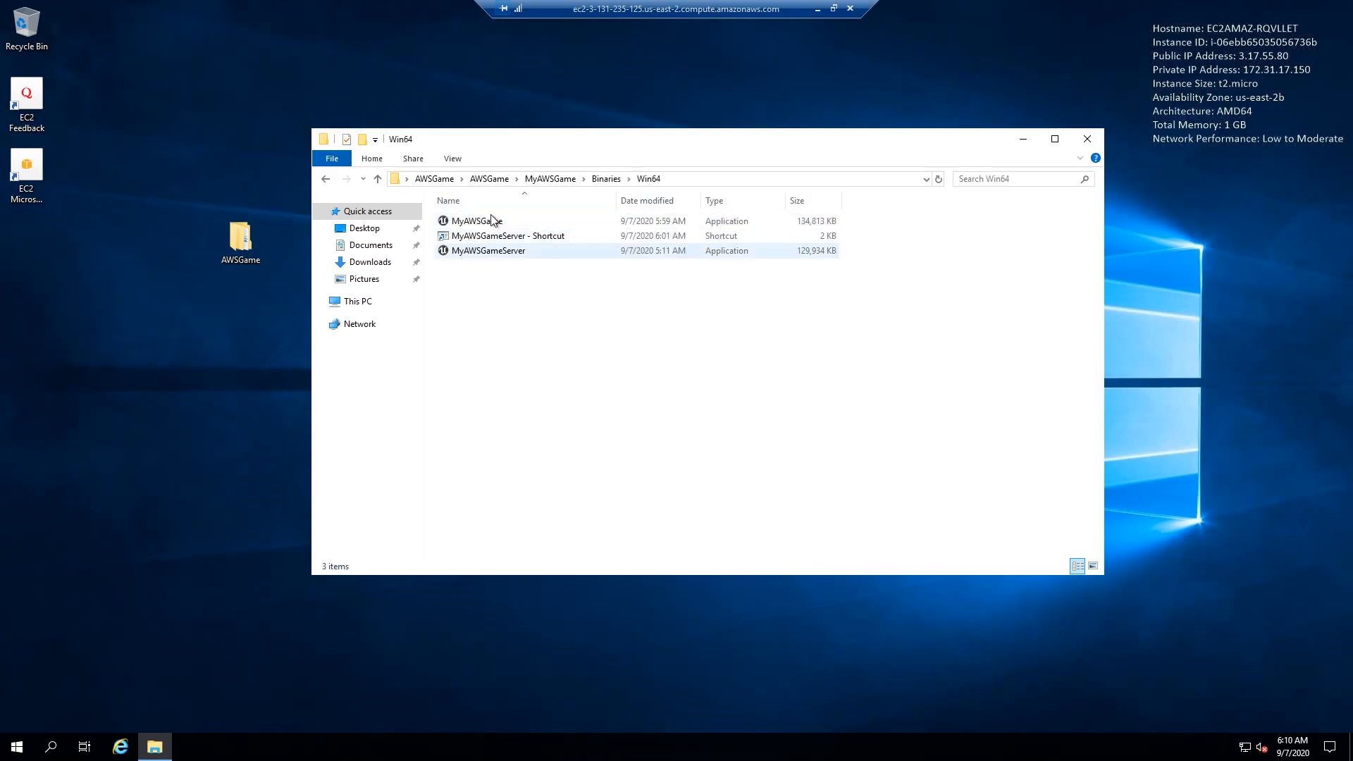
pyautogui.moveTo(577, 341); pyautogui.dragTo(685, 200)
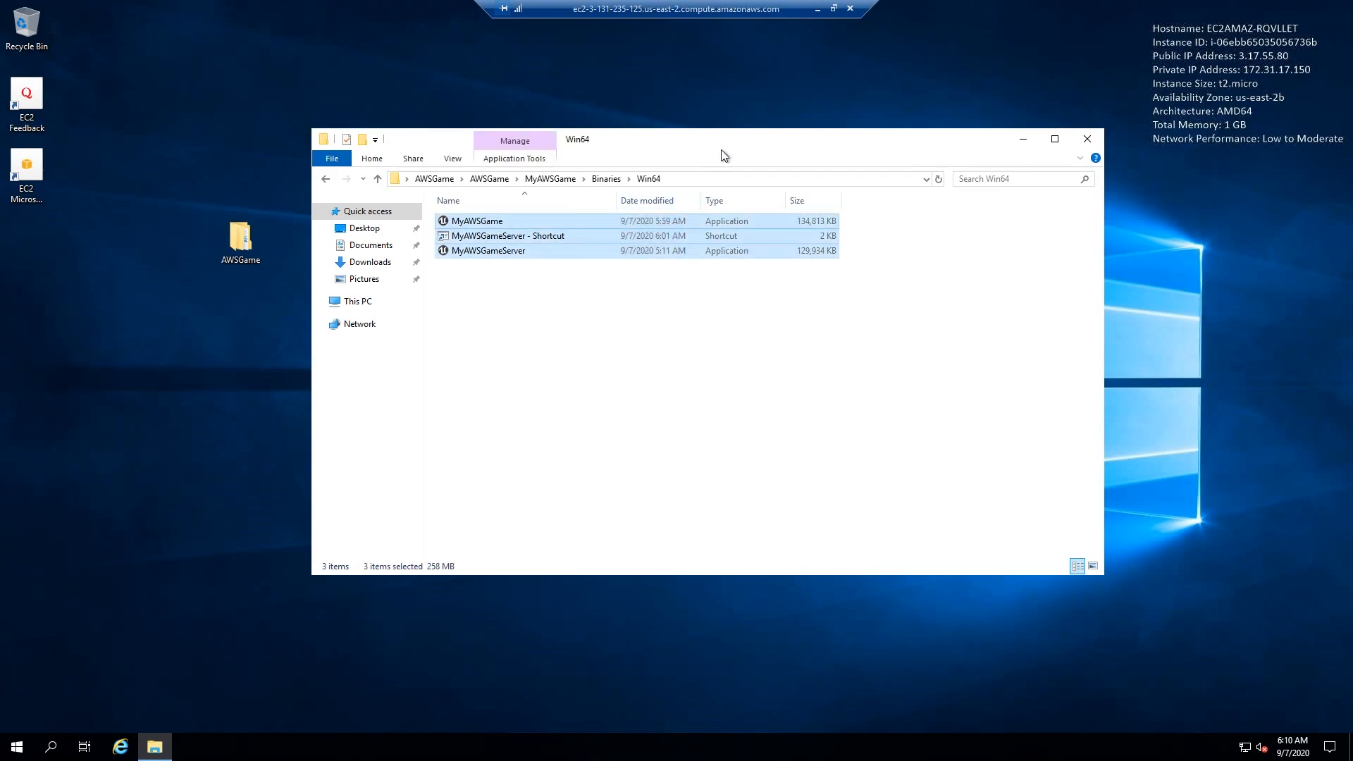
pyautogui.moveTo(722, 149); pyautogui.dragTo(731, 145)
pyautogui.click(741, 101)
# - Open the advanced settings of Windows Defender Firewall from the System and Security section of Control Panel
pyautogui.click(17, 746)
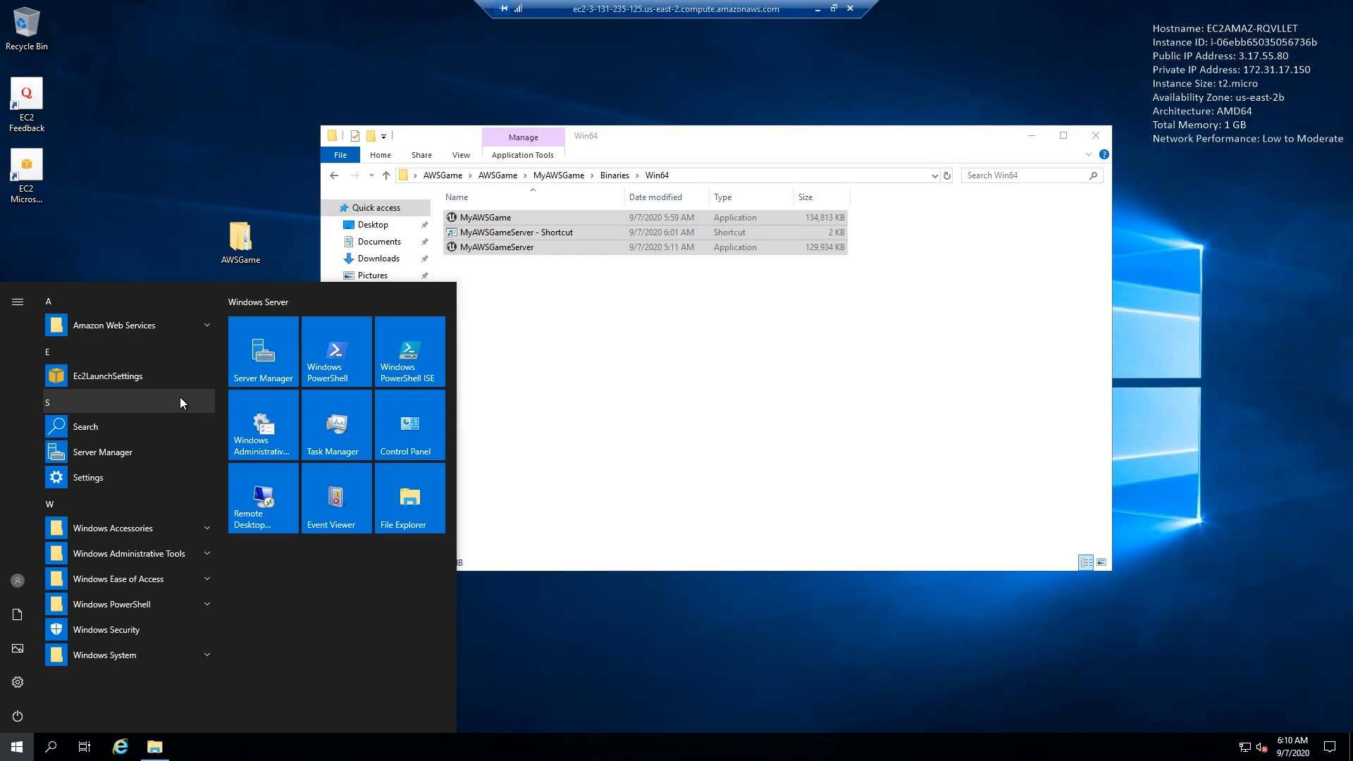
pyautogui.click(1026, 185)
pyautogui.press('super')
pyautogui.write('contro')
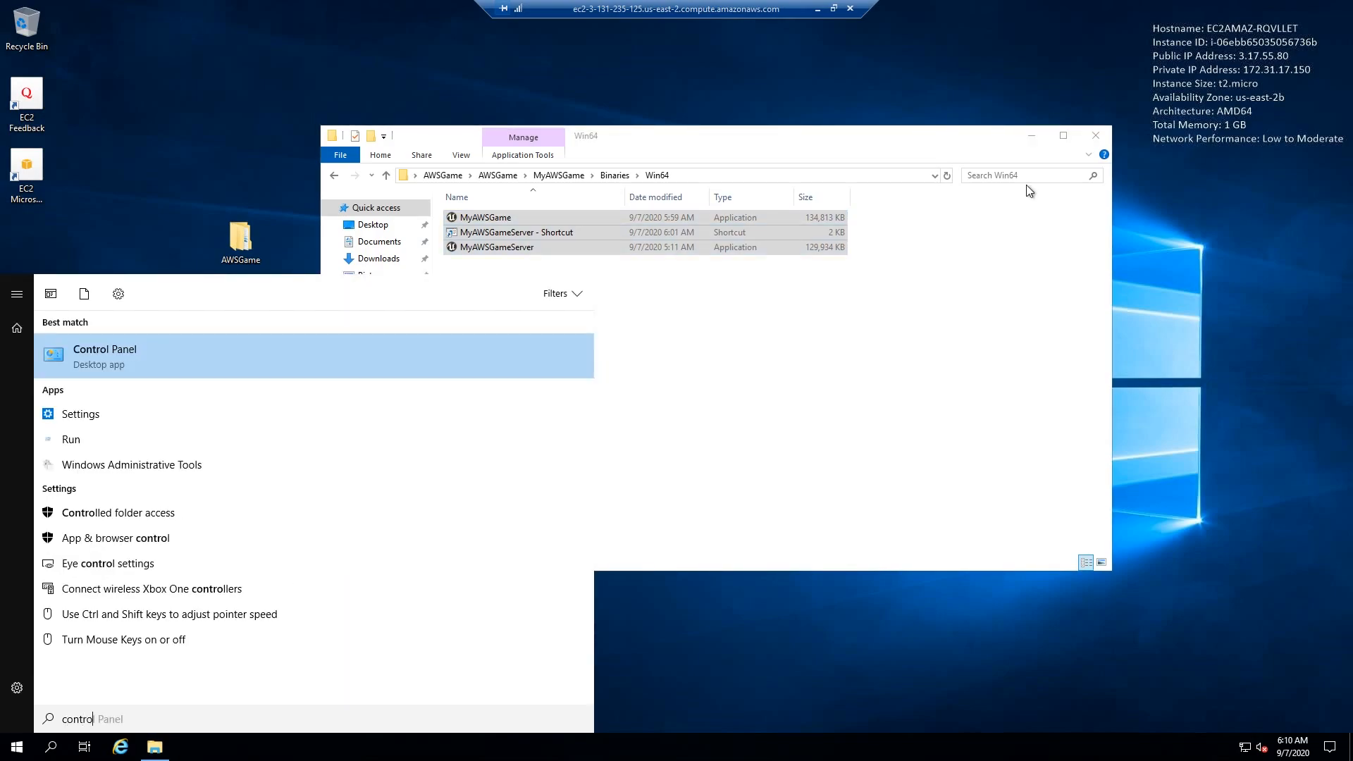
pyautogui.press('Return')
pyautogui.click(484, 255)
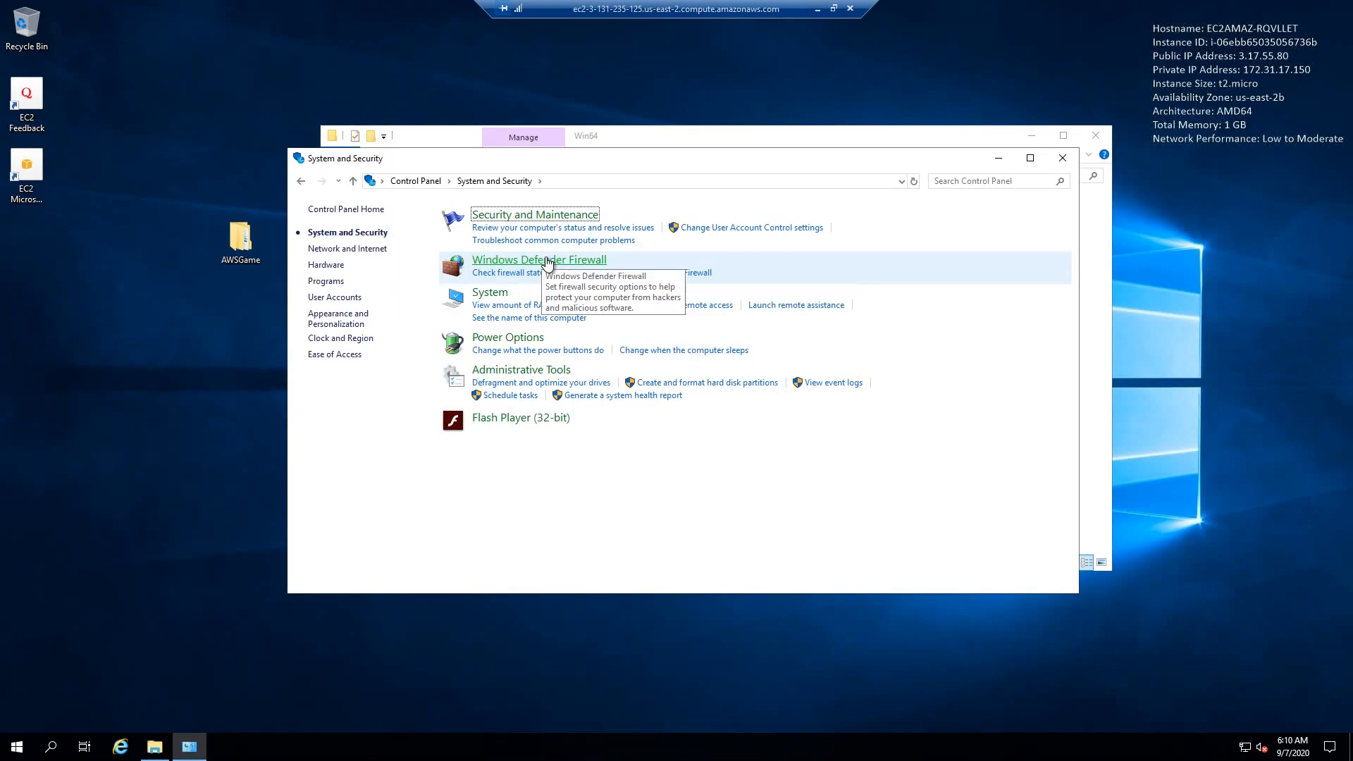
pyautogui.click(548, 262)
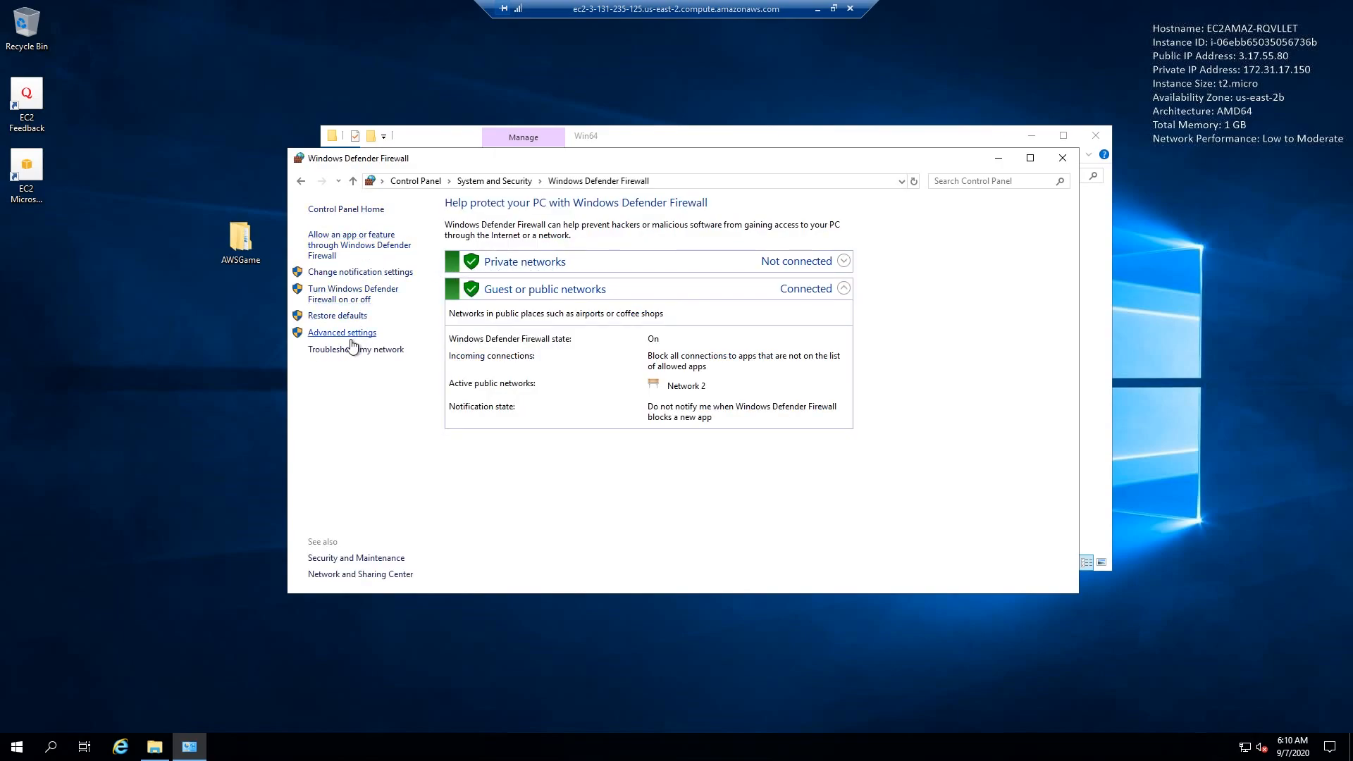
pyautogui.click(344, 332)
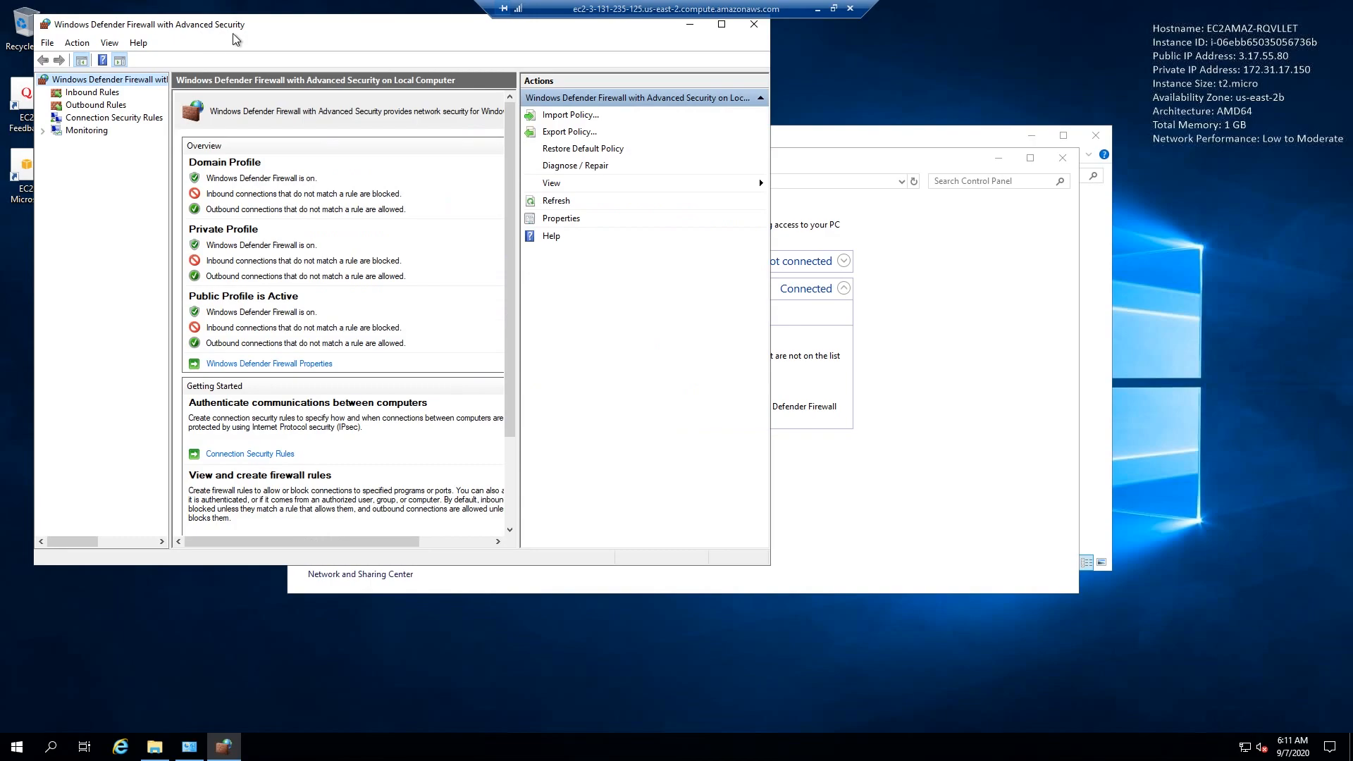
pyautogui.moveTo(263, 28); pyautogui.dragTo(554, 70)
# - Create an inbound port rule named UE4TCP that allows TCP connections on all local ports for the Domain, Private and Public profiles
pyautogui.click(737, 139)
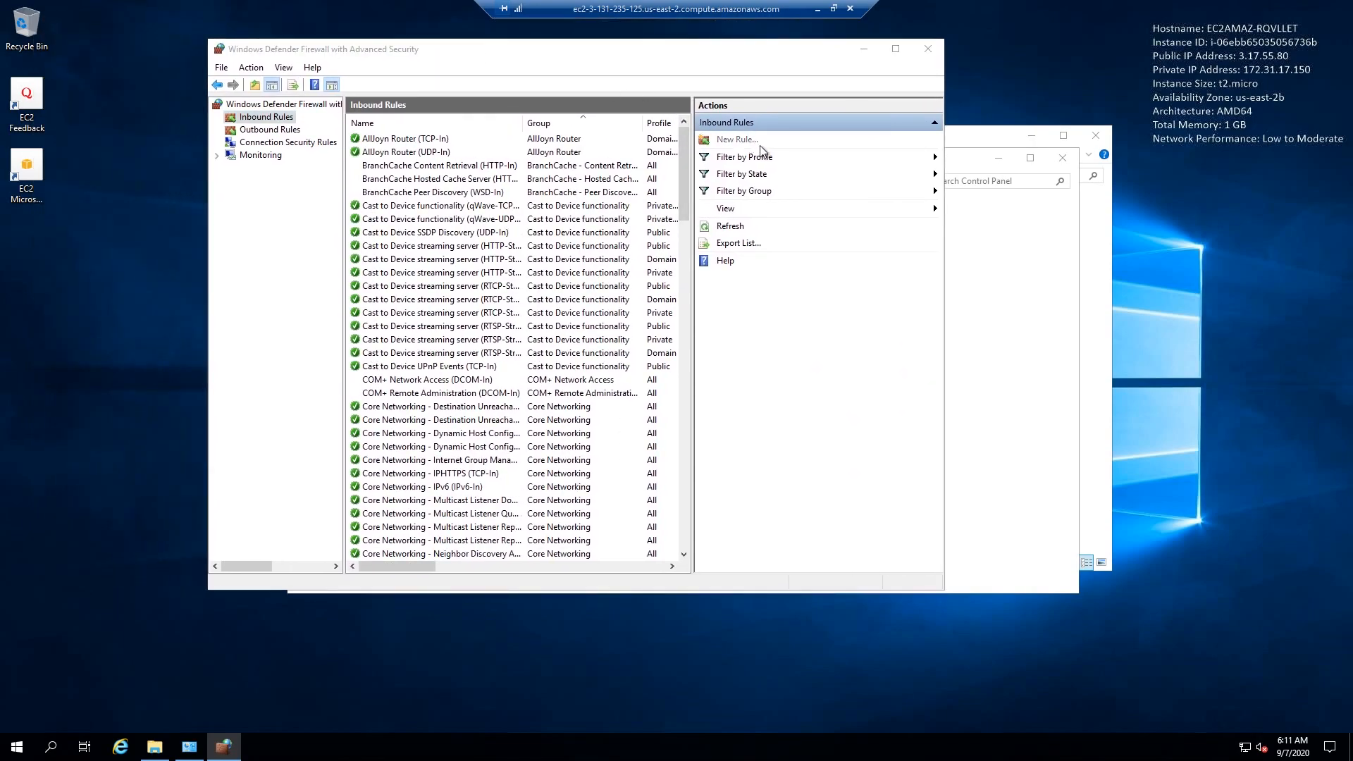
pyautogui.moveTo(414, 182); pyautogui.dragTo(492, 148)
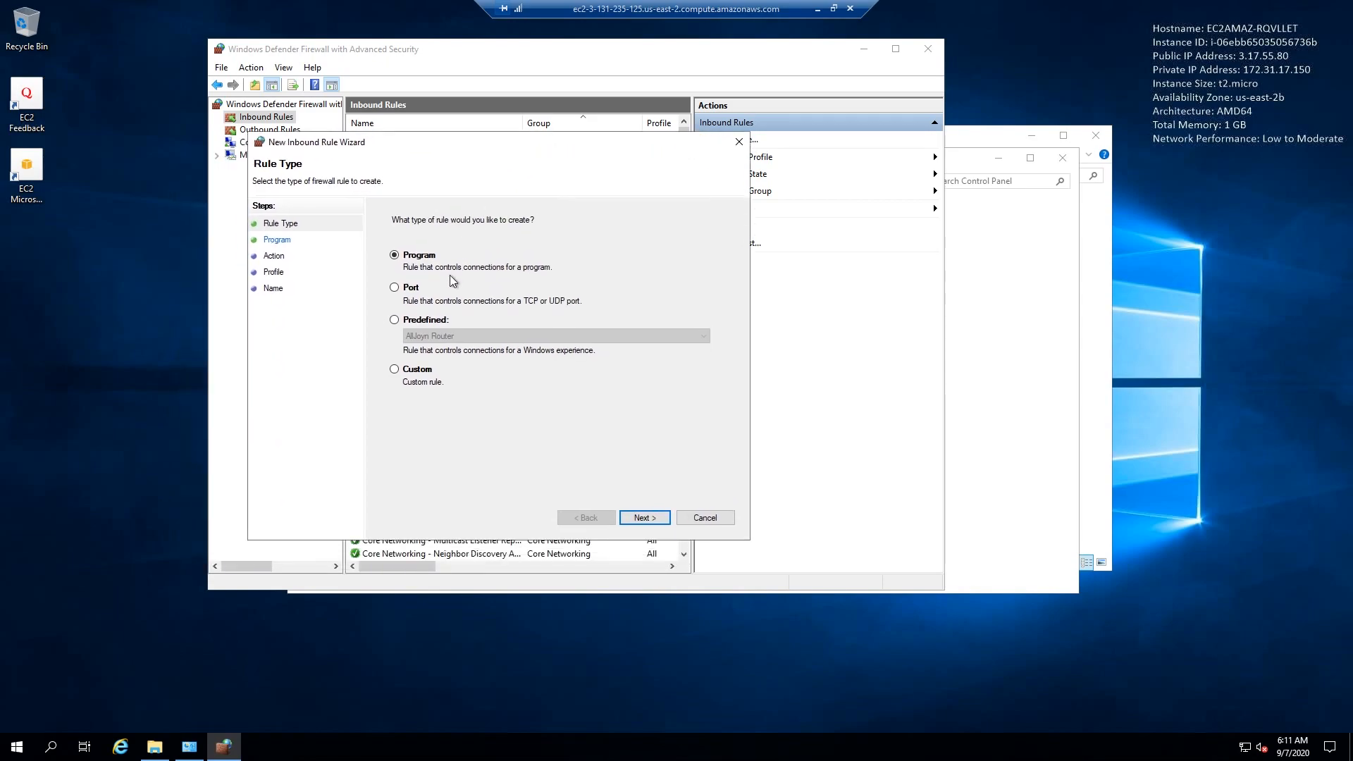
pyautogui.click(413, 289)
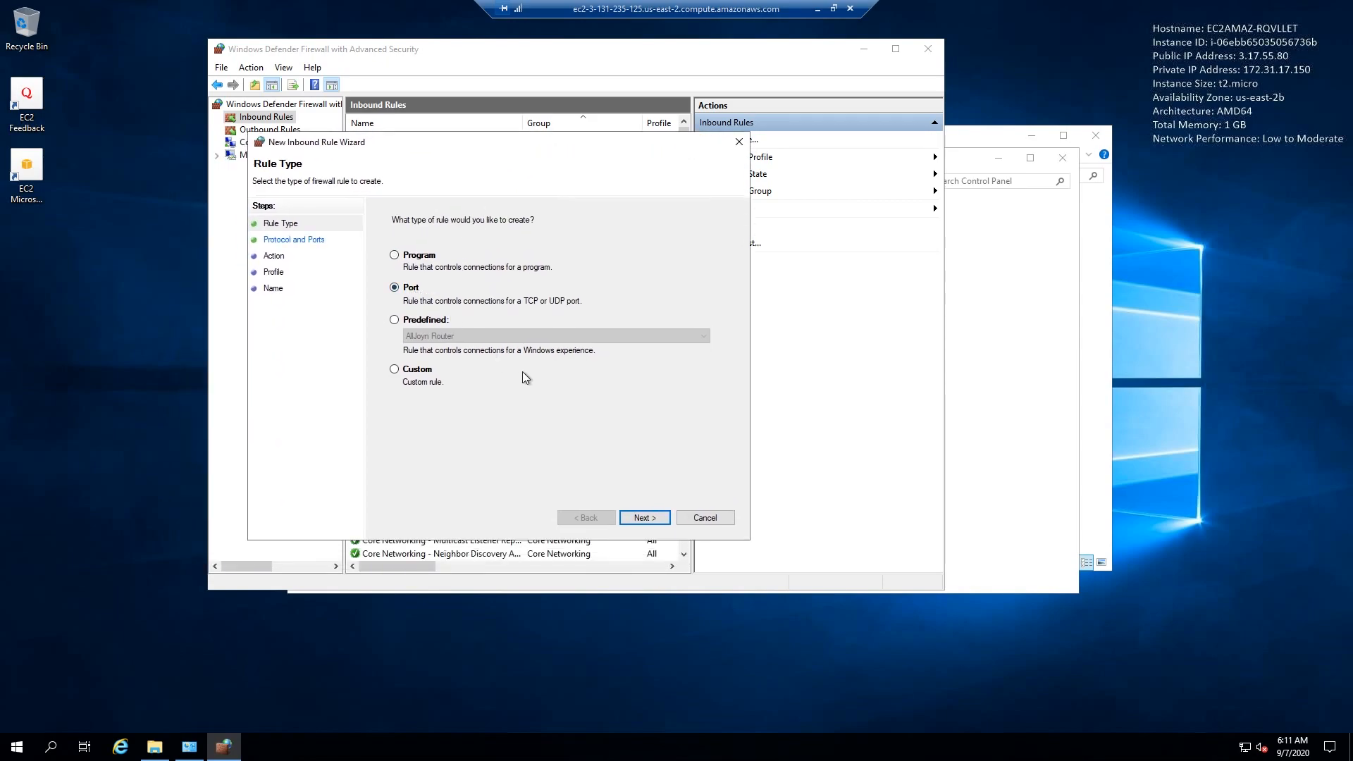
pyautogui.click(644, 517)
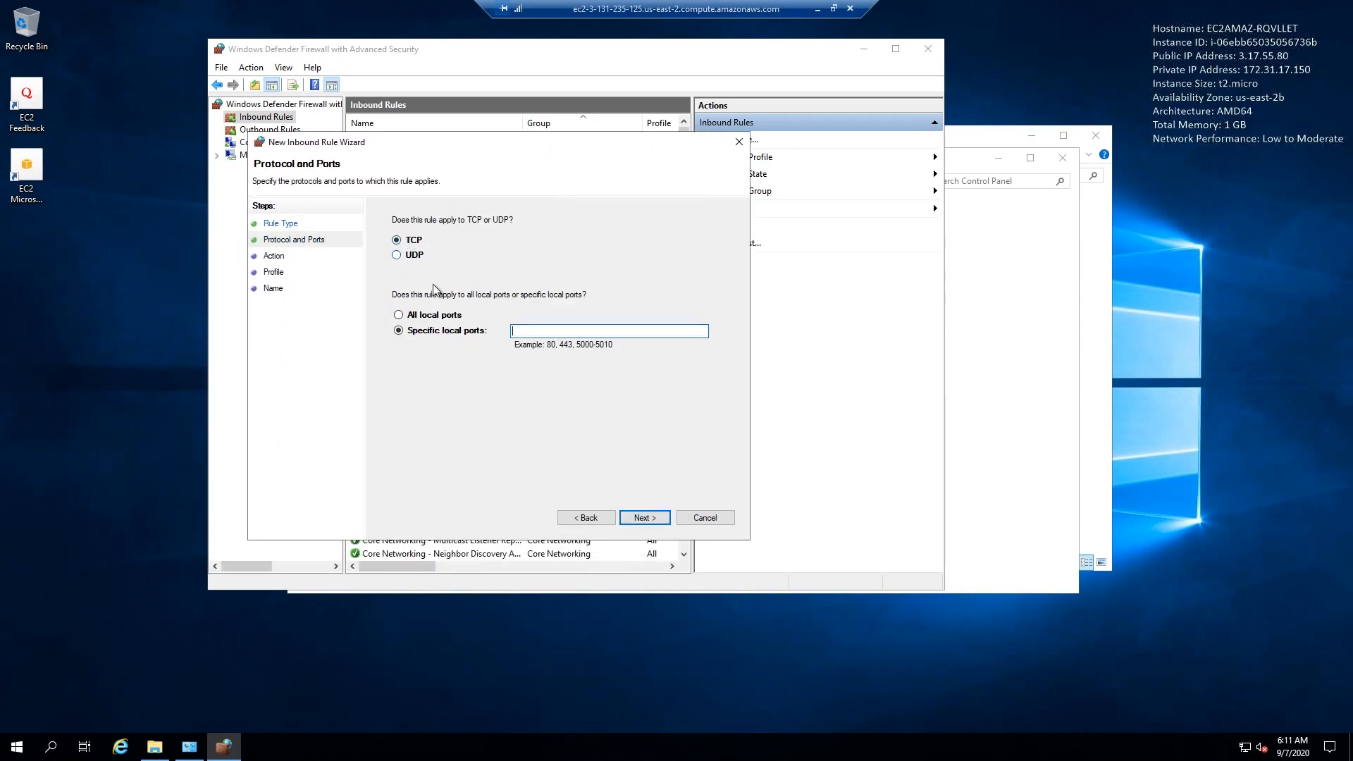
pyautogui.click(443, 316)
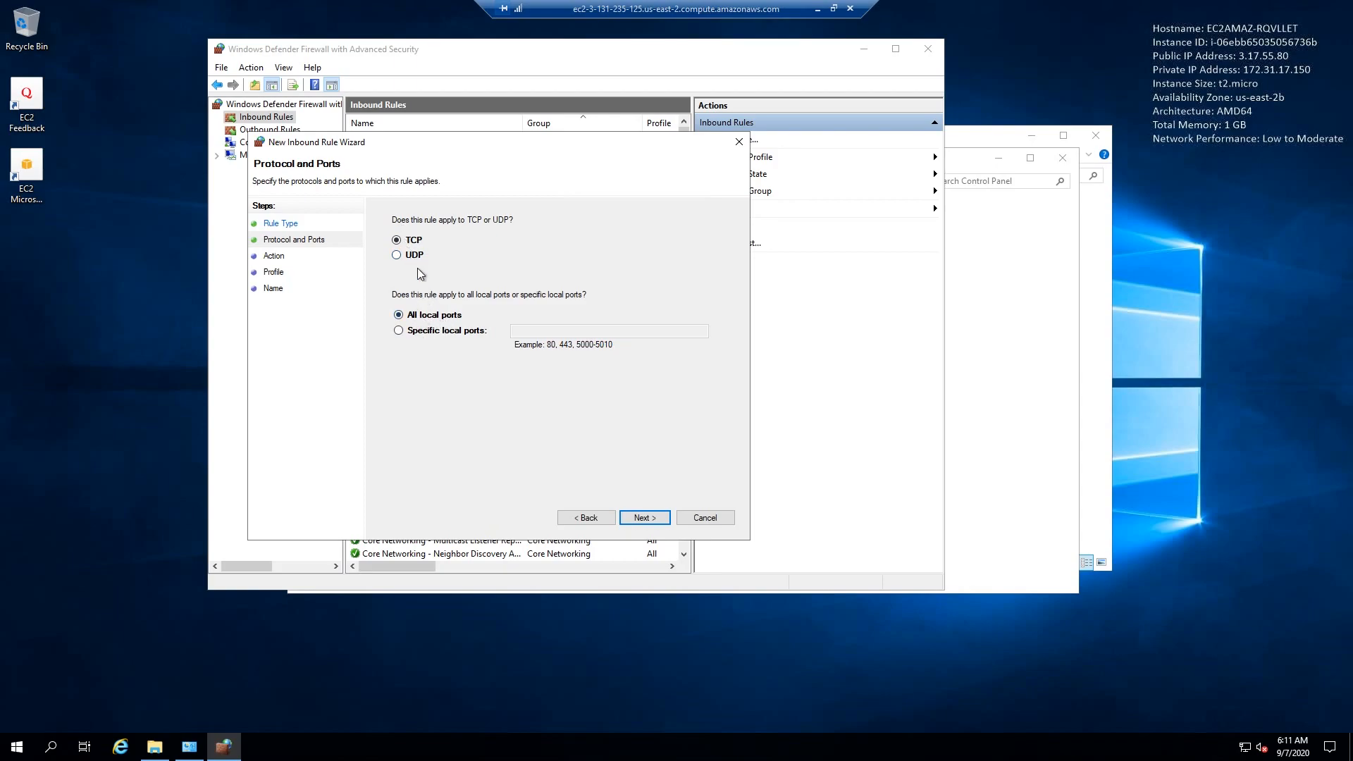
pyautogui.click(644, 516)
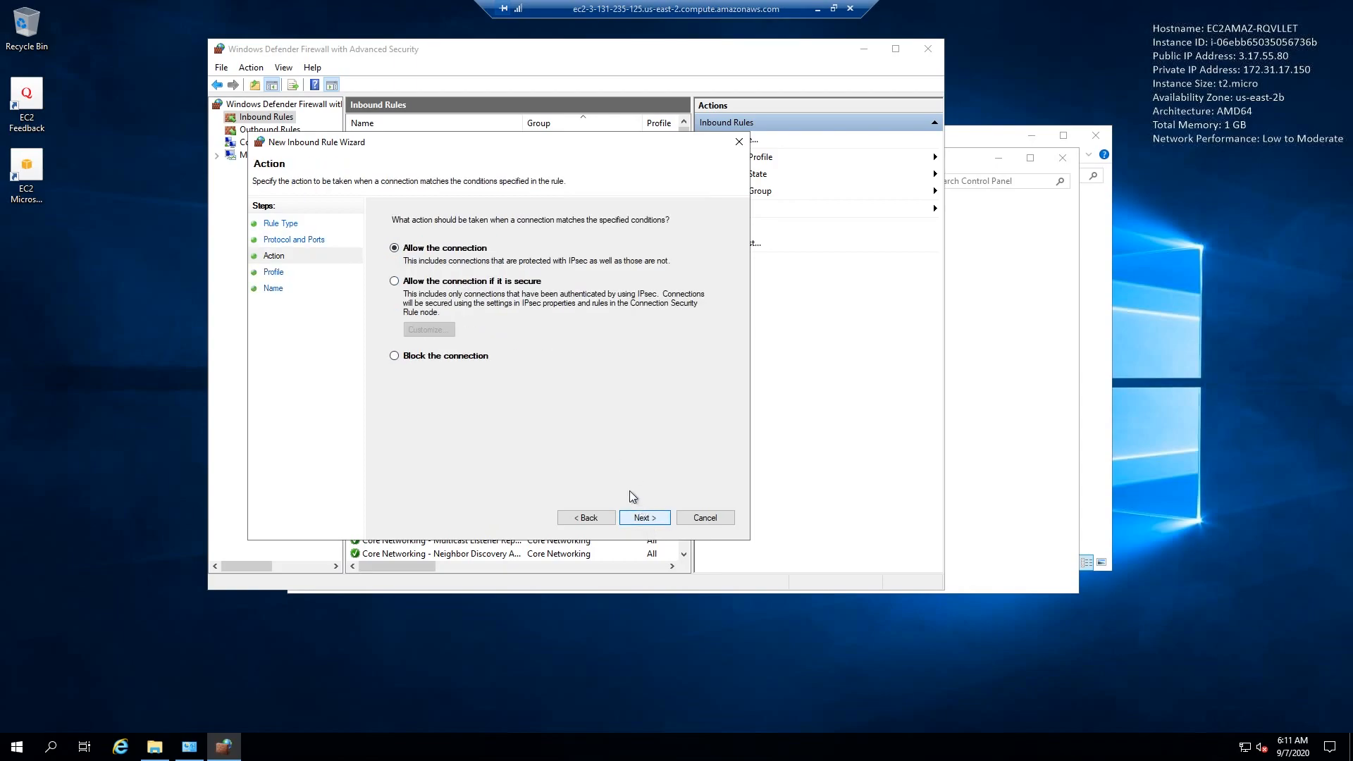
pyautogui.click(664, 524)
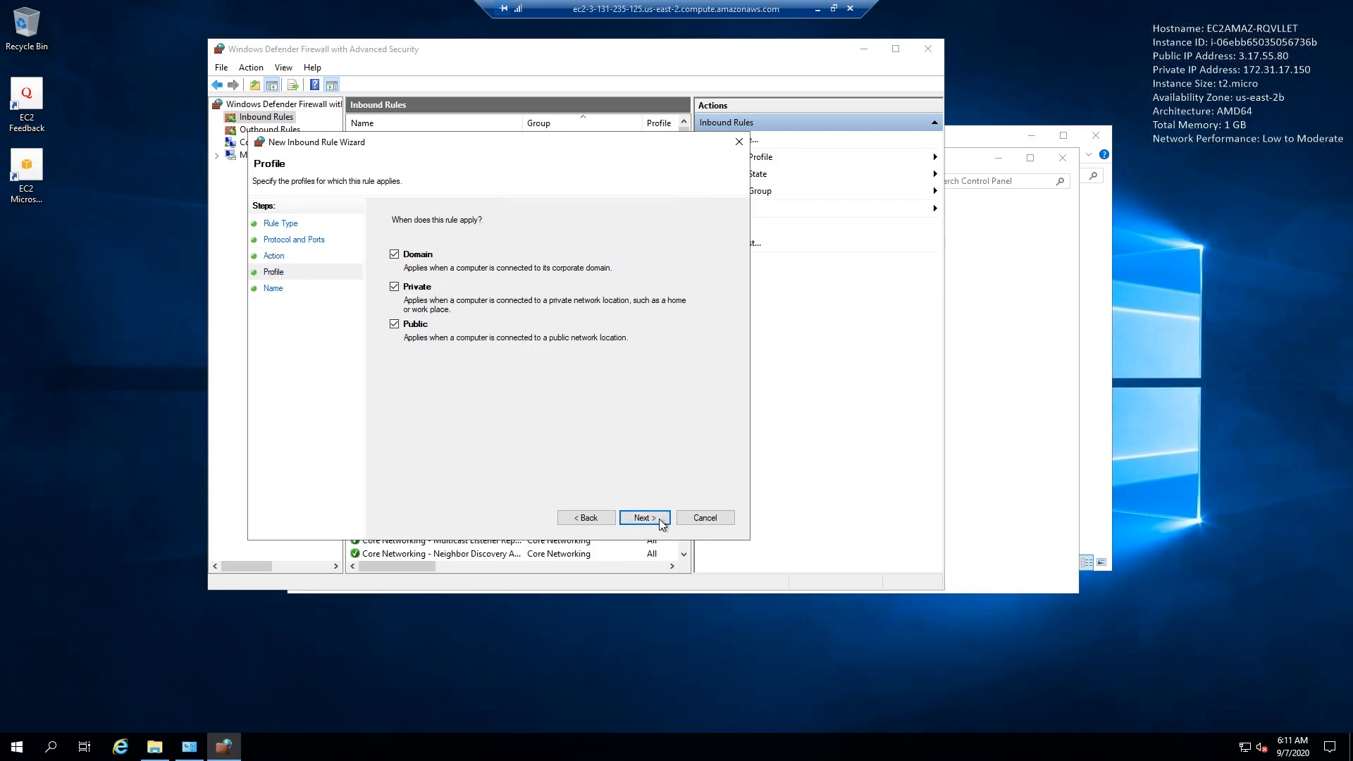
pyautogui.click(663, 521)
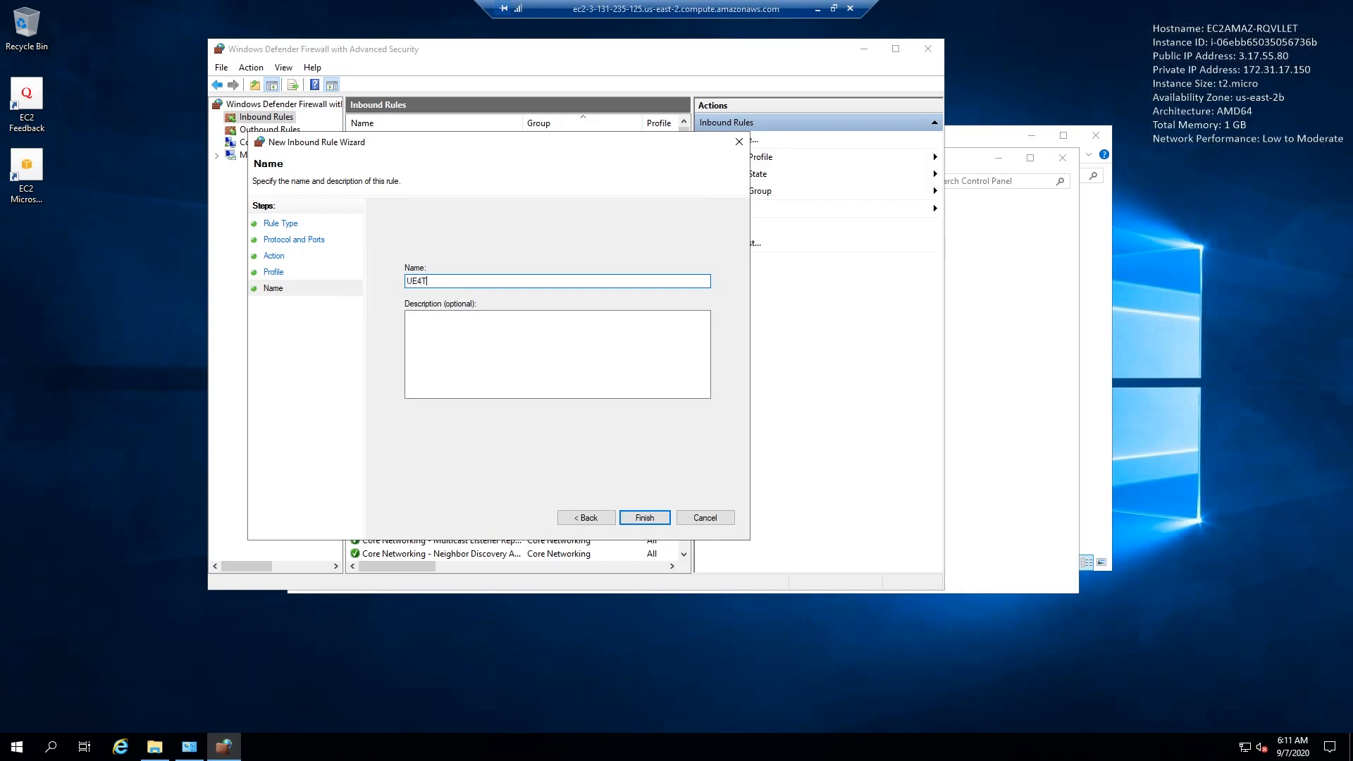
pyautogui.write('UE4TCP')
pyautogui.click(644, 519)
# - Create an inbound port rule named UE4UDP that allows UDP connections on all local ports for the Domain, Private and Public profiles
pyautogui.click(737, 140)
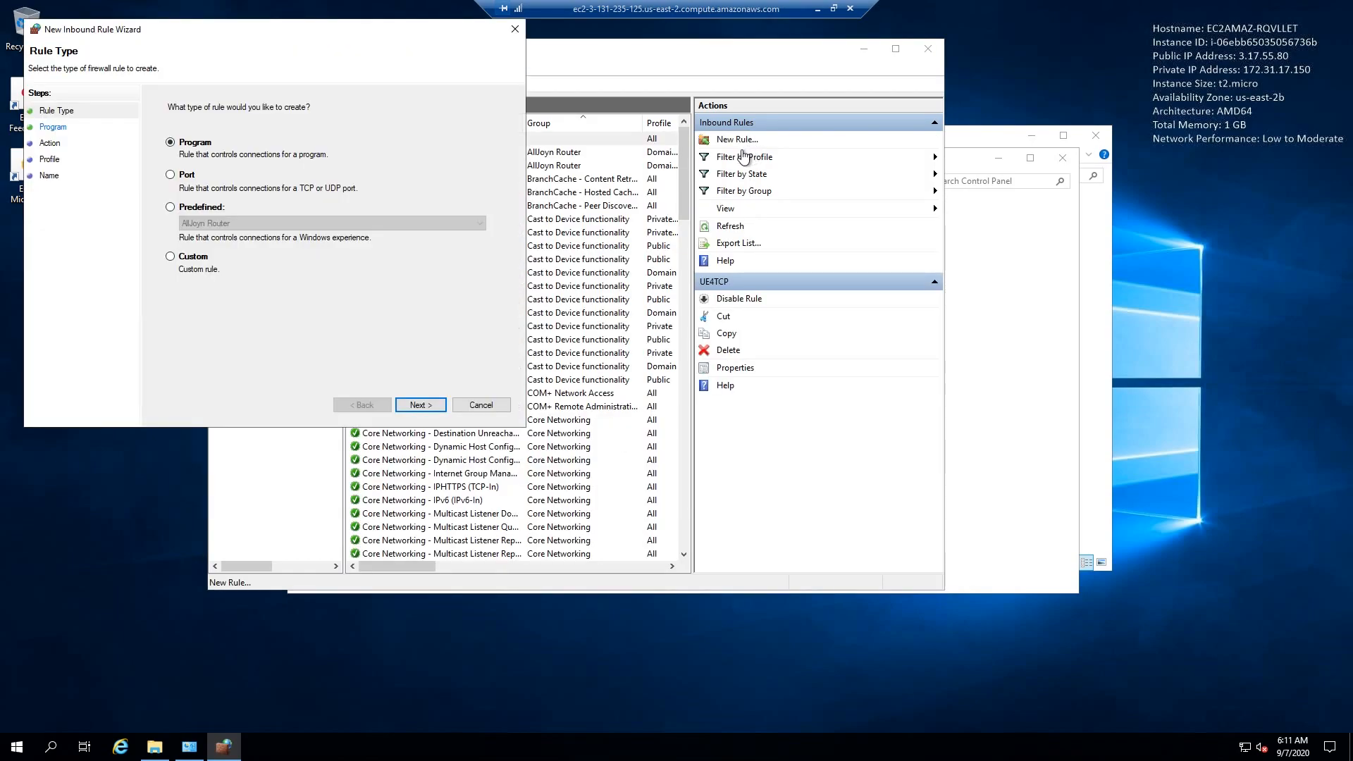
pyautogui.click(204, 182)
pyautogui.click(420, 406)
pyautogui.click(197, 145)
pyautogui.click(215, 204)
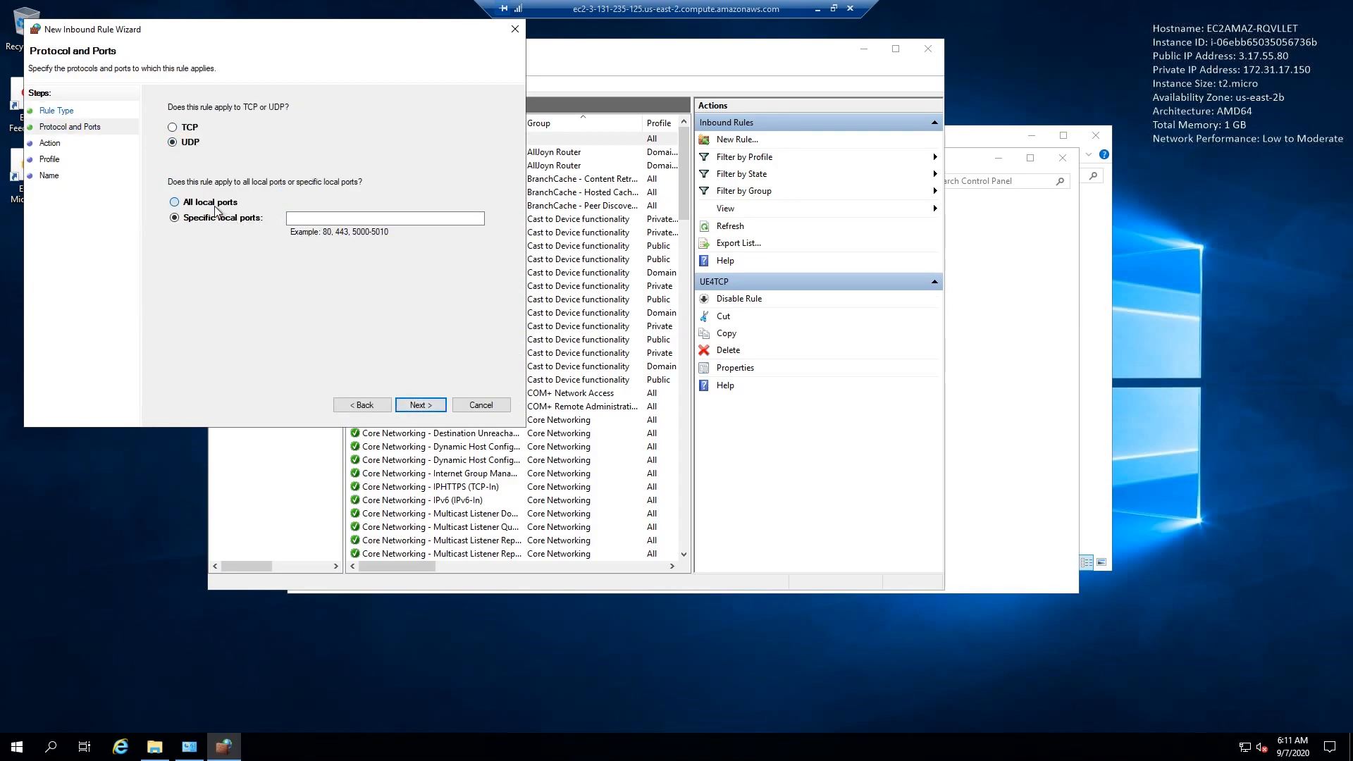
pyautogui.click(416, 407)
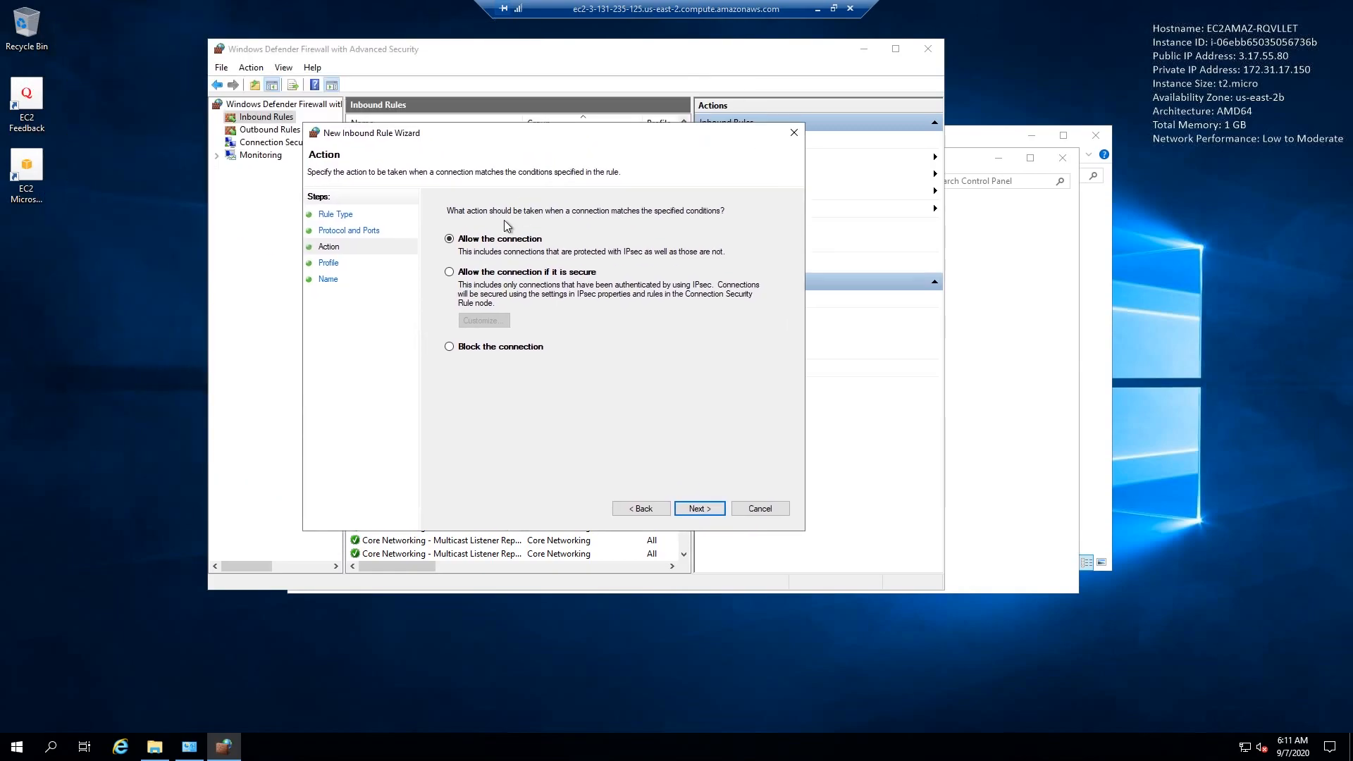
pyautogui.click(690, 506)
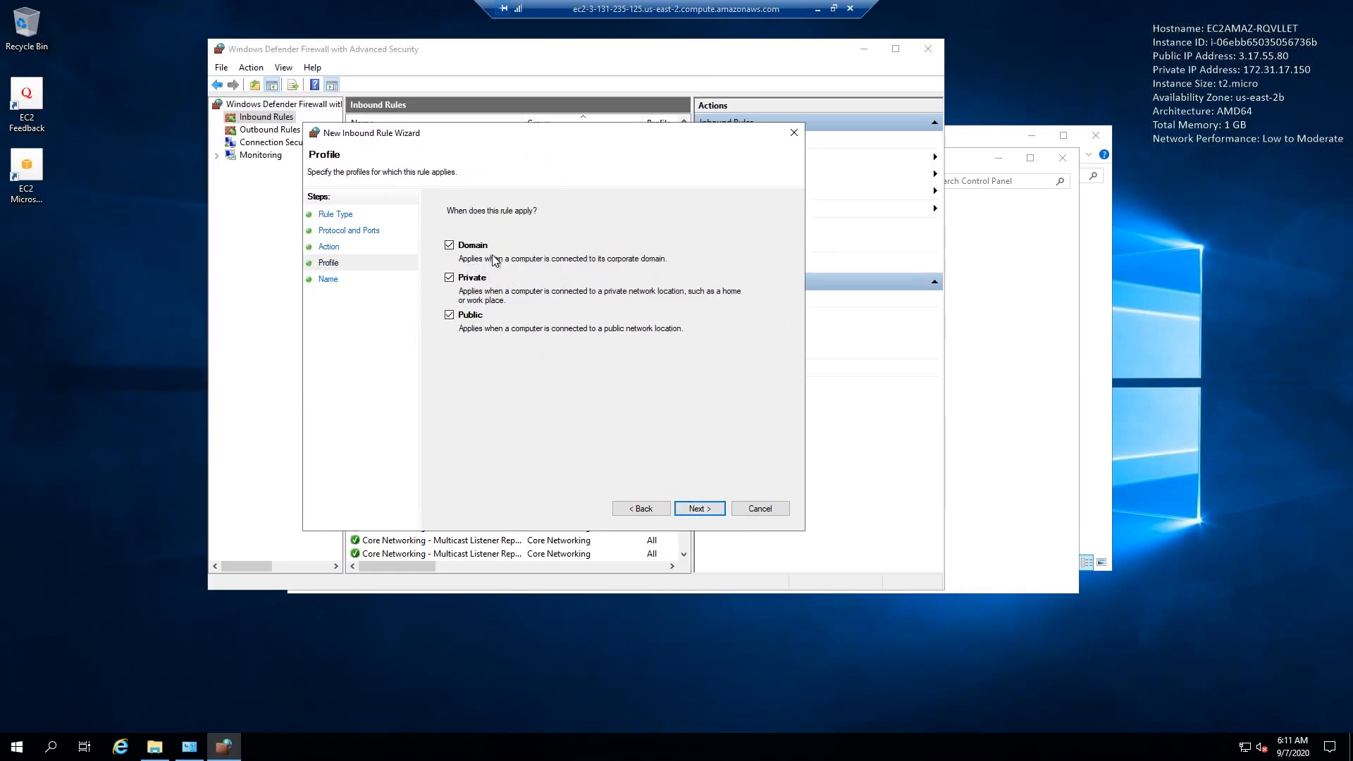
pyautogui.click(713, 509)
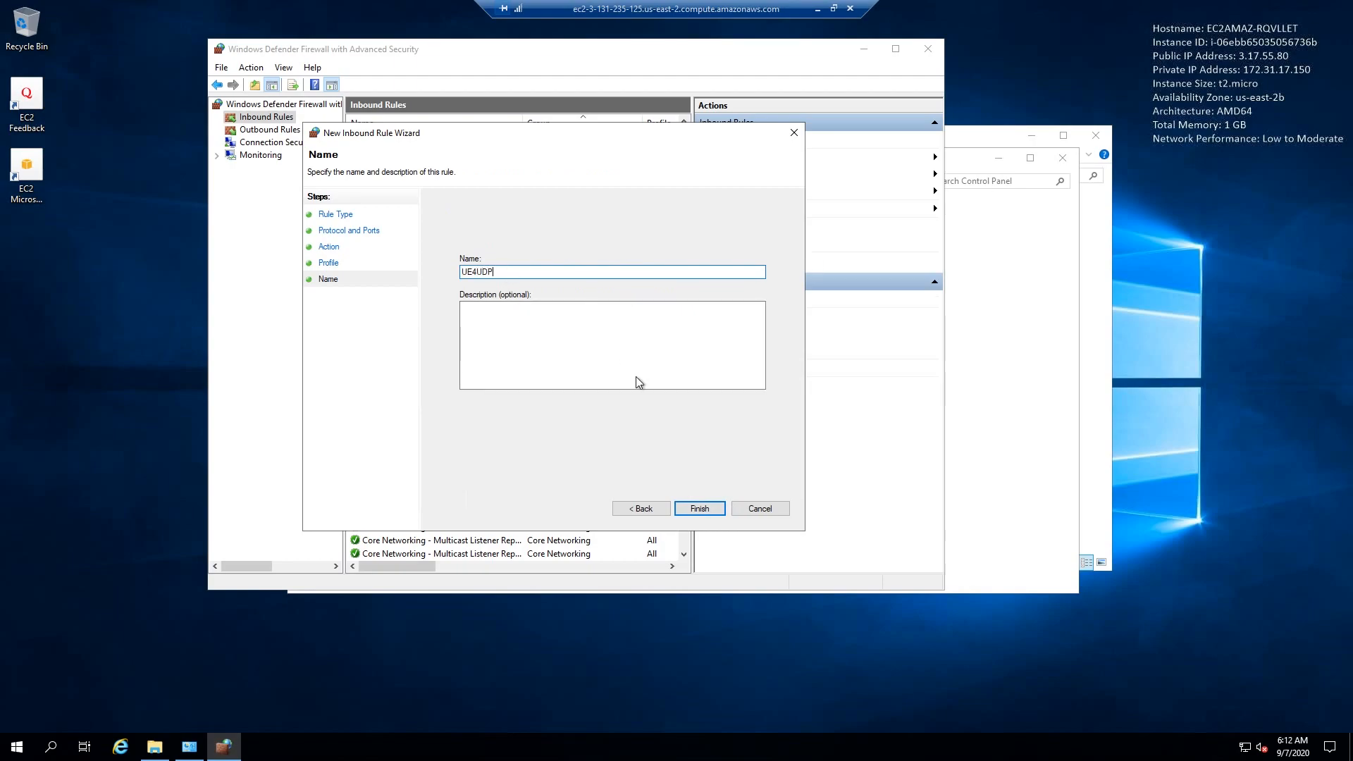
pyautogui.click(707, 510)
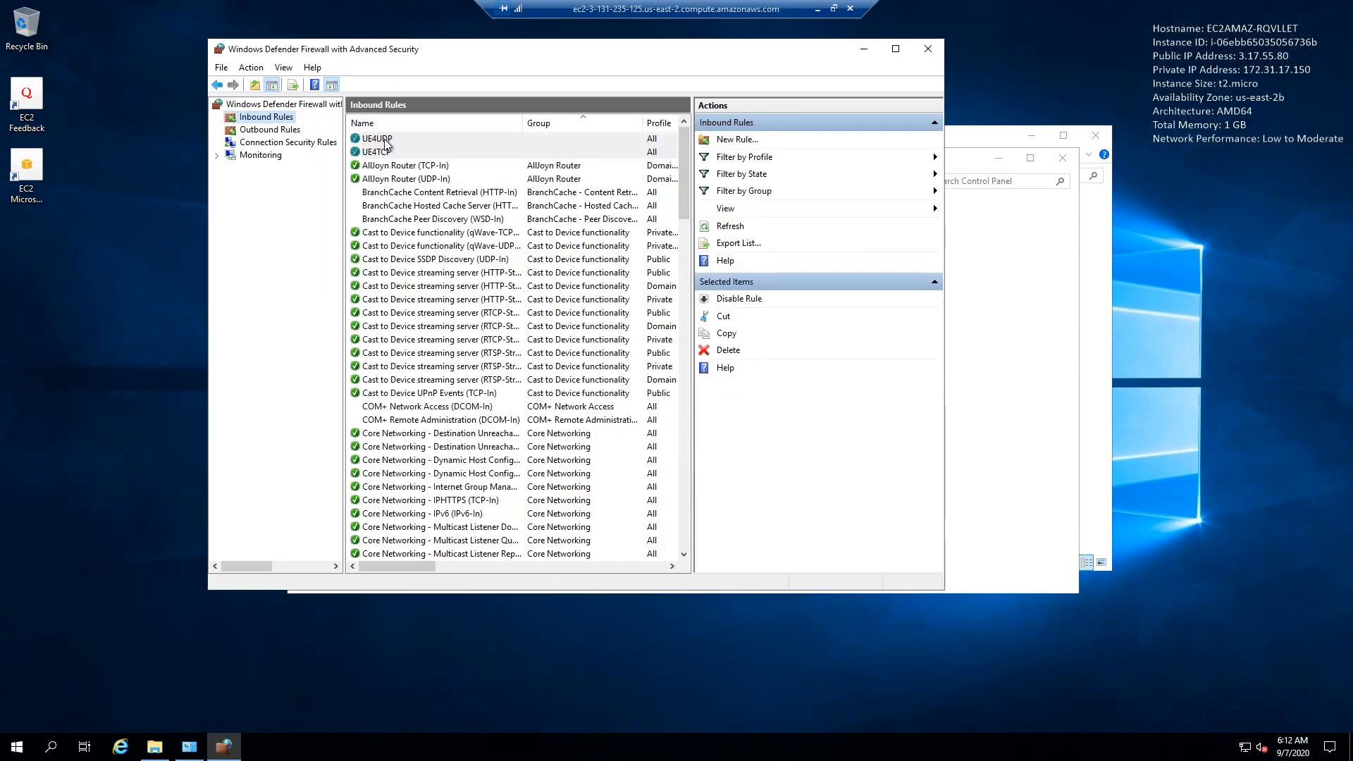
# - Create an outbound port rule named UE4TCP that allows TCP connections on all remote ports
pyautogui.click(282, 132)
pyautogui.click(755, 140)
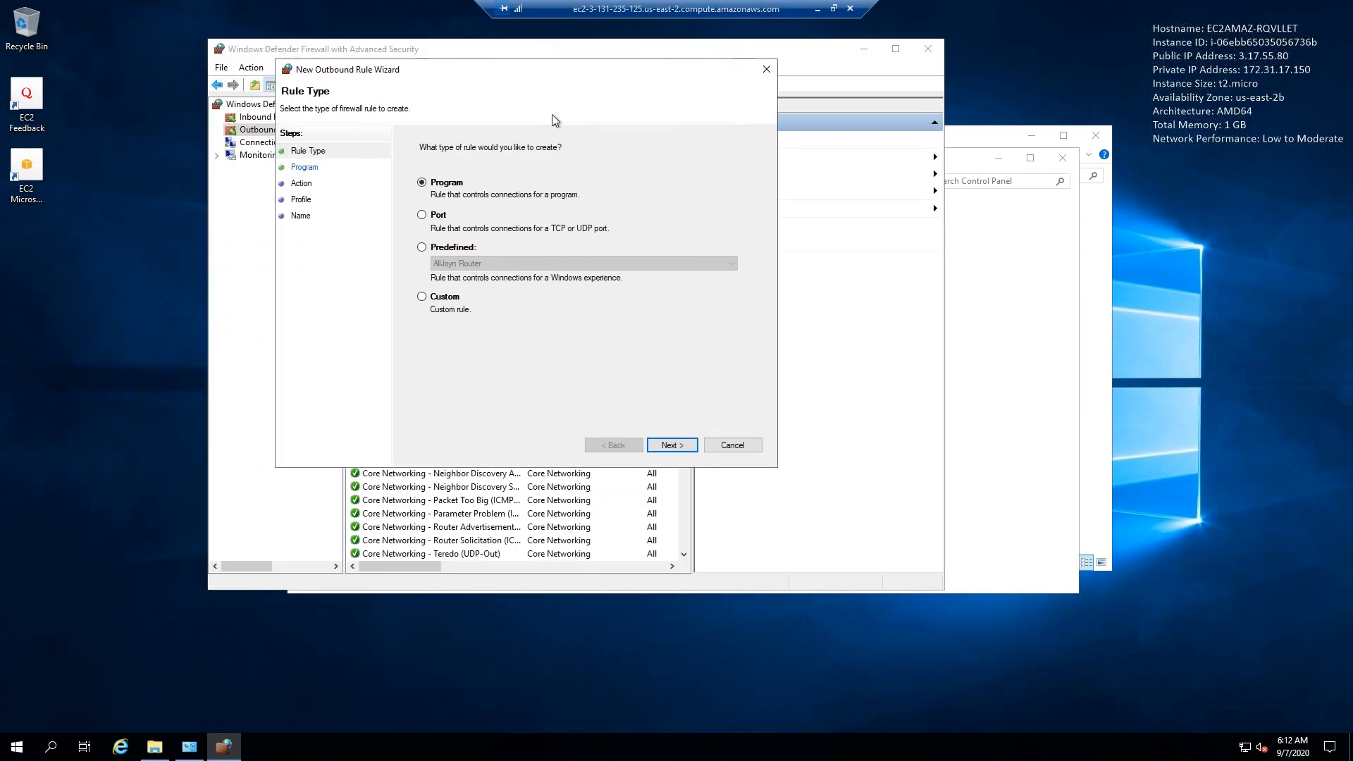
pyautogui.click(444, 214)
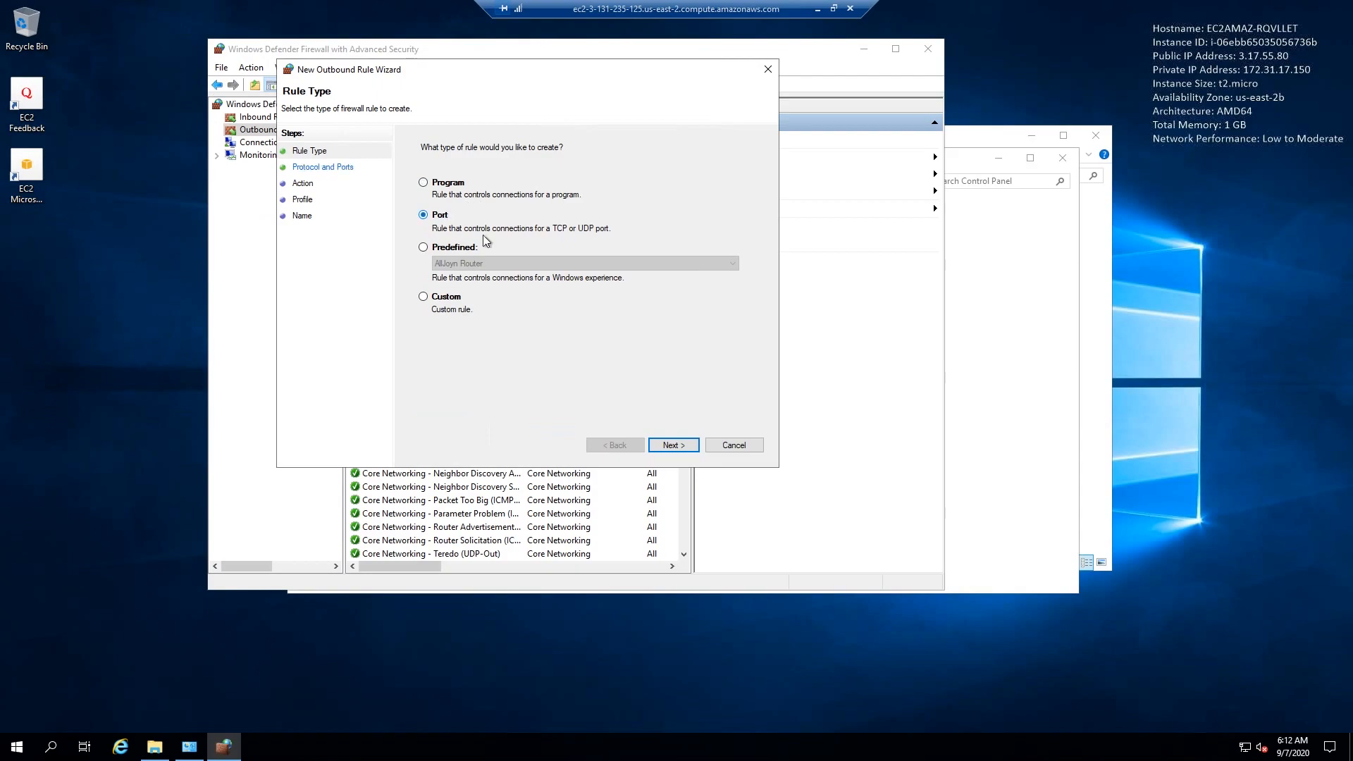
pyautogui.click(668, 445)
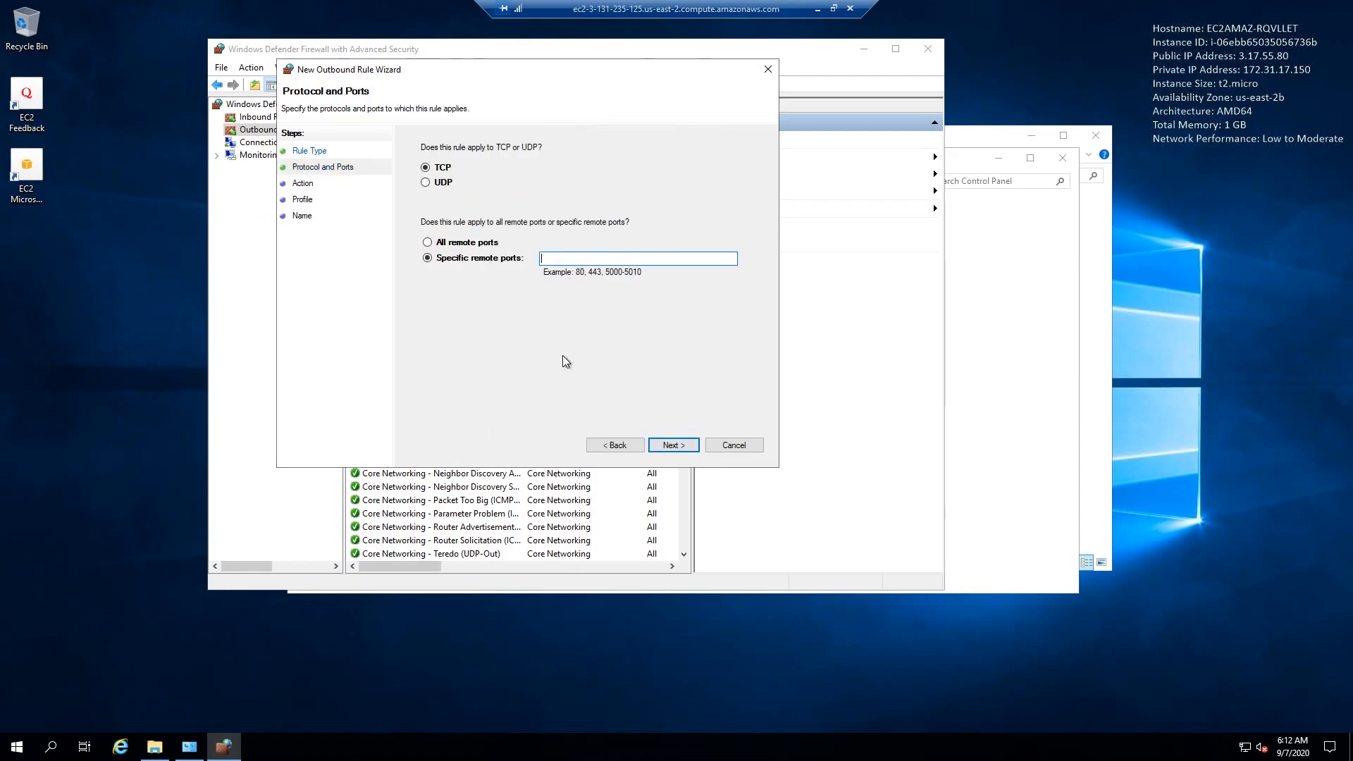
pyautogui.click(465, 243)
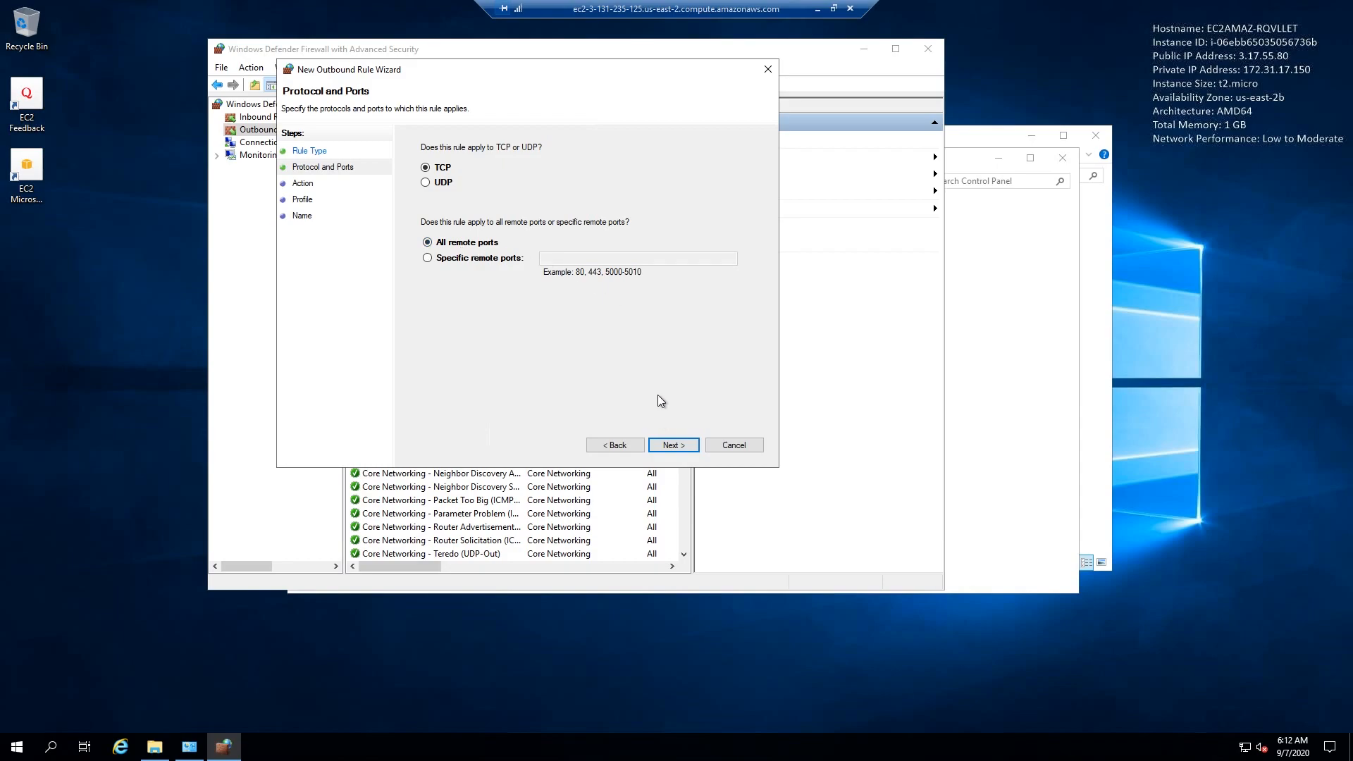
pyautogui.click(673, 446)
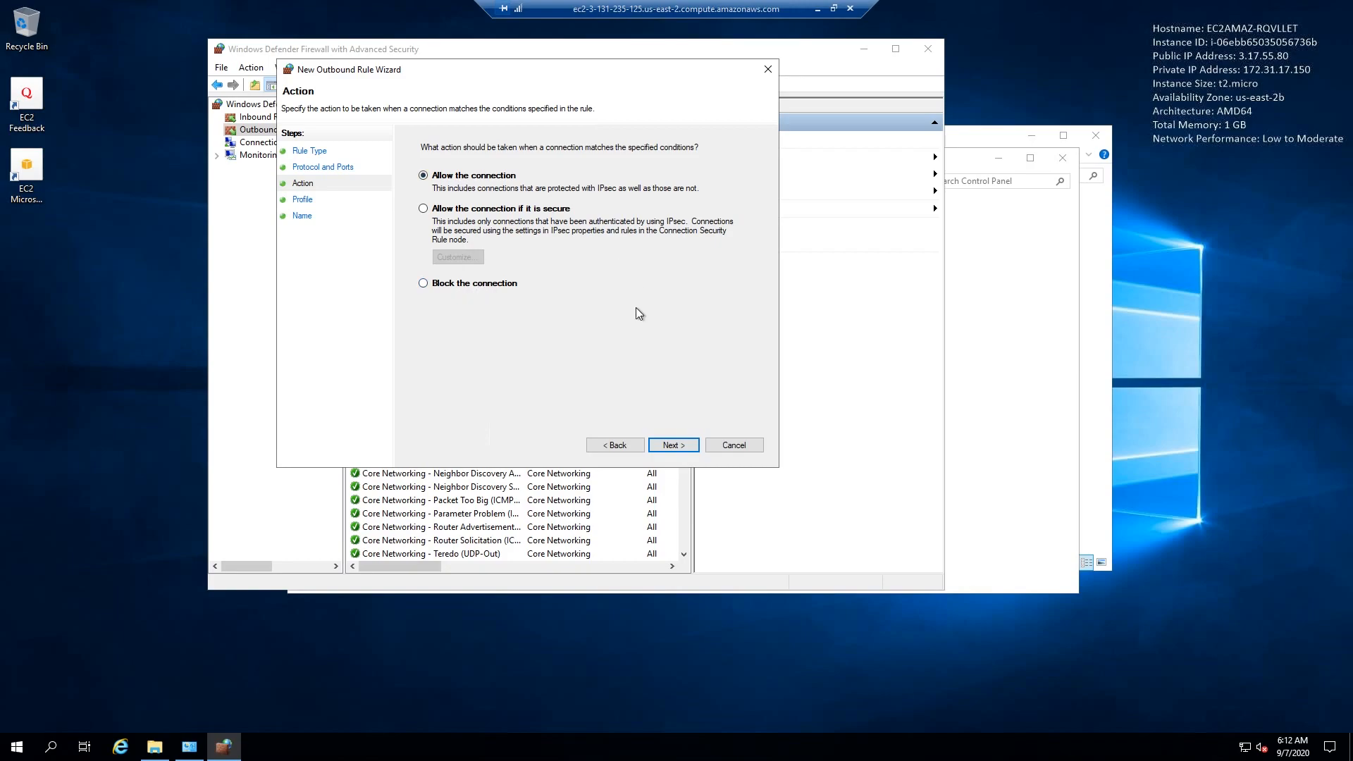
pyautogui.click(672, 445)
pyautogui.click(674, 445)
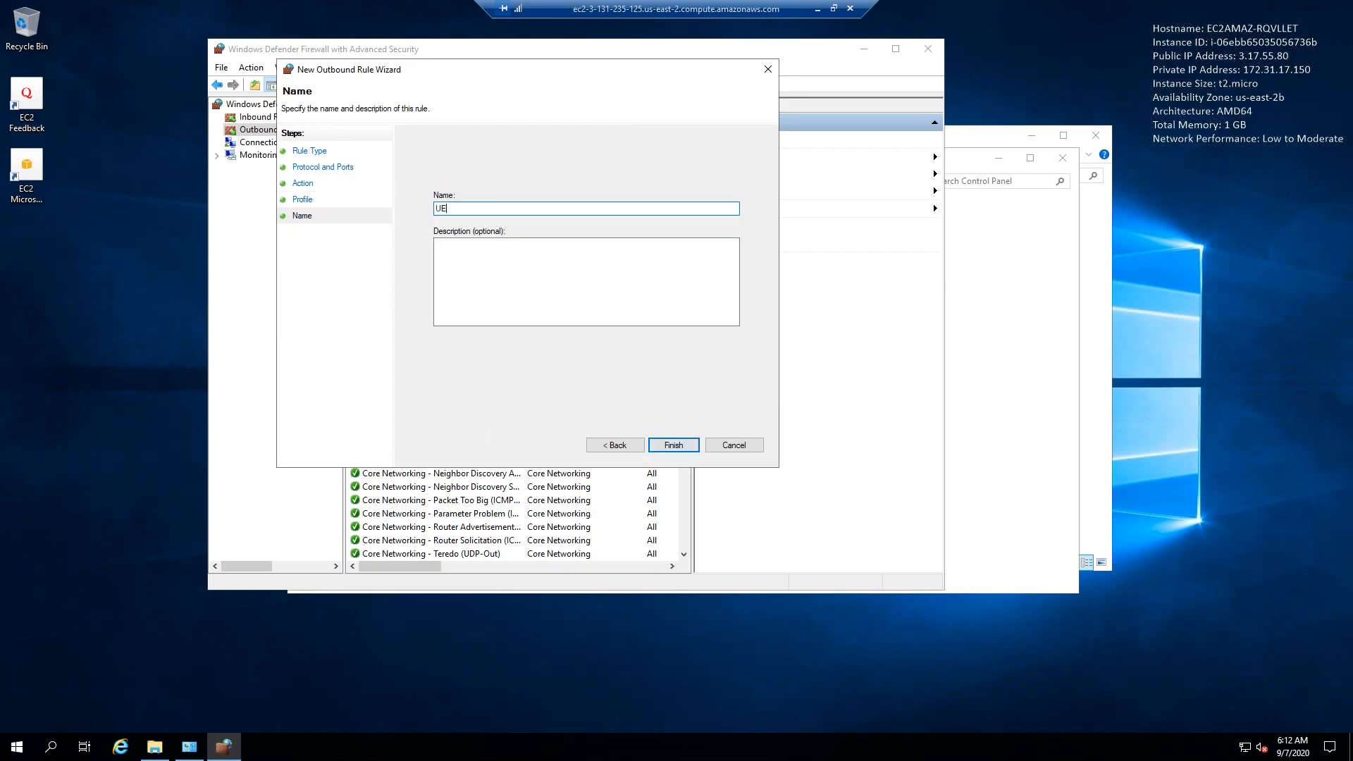
pyautogui.click(667, 444)
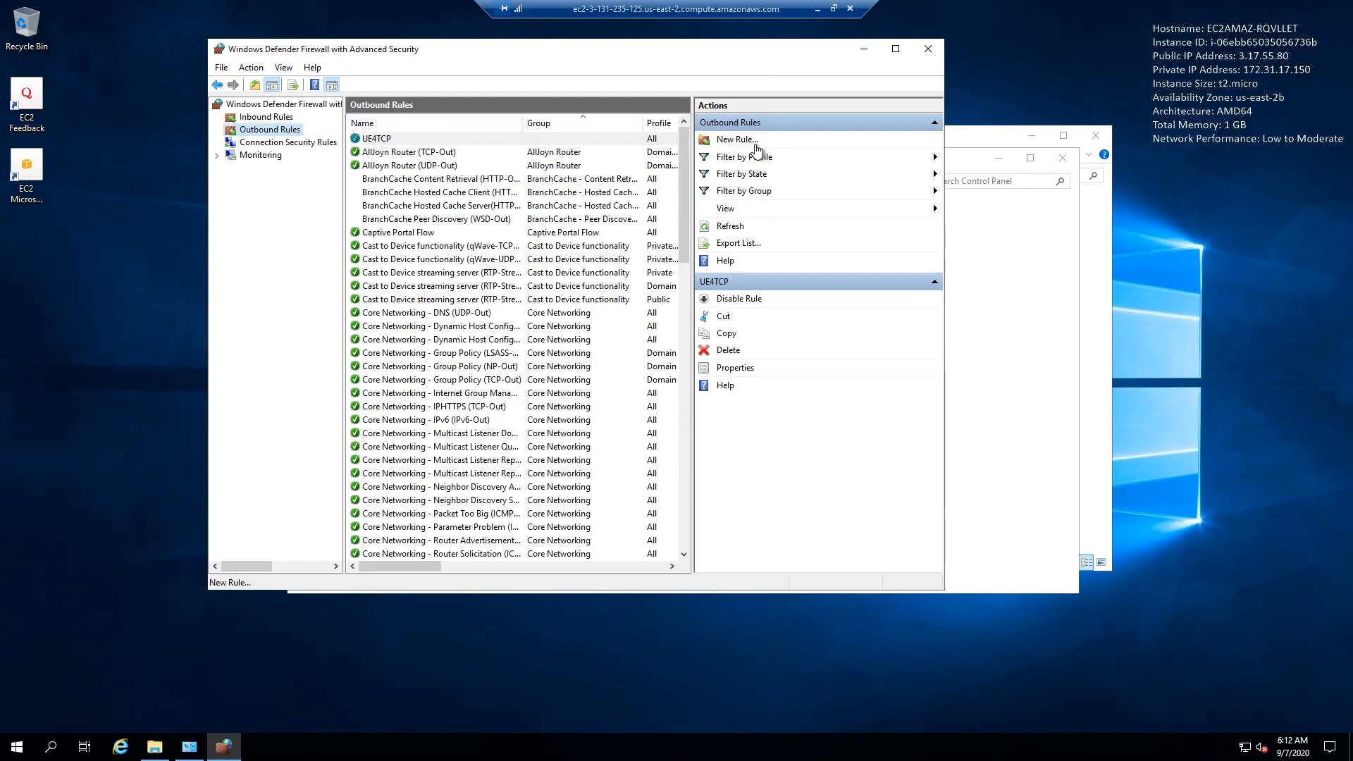
# - Create an outbound port rule named UE4UDP that allows UDP connections on all remote ports for the Domain, Private and Public profiles
pyautogui.click(747, 139)
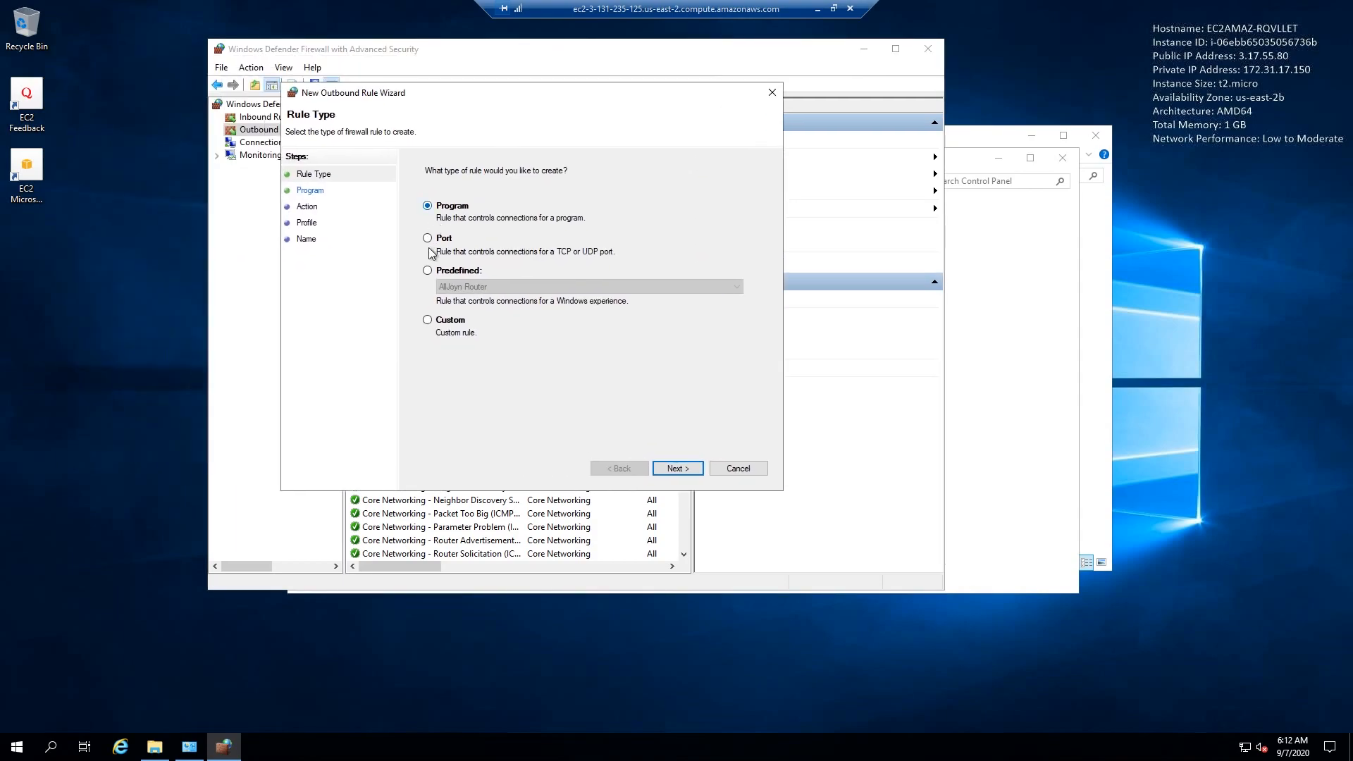
pyautogui.click(677, 468)
pyautogui.click(430, 205)
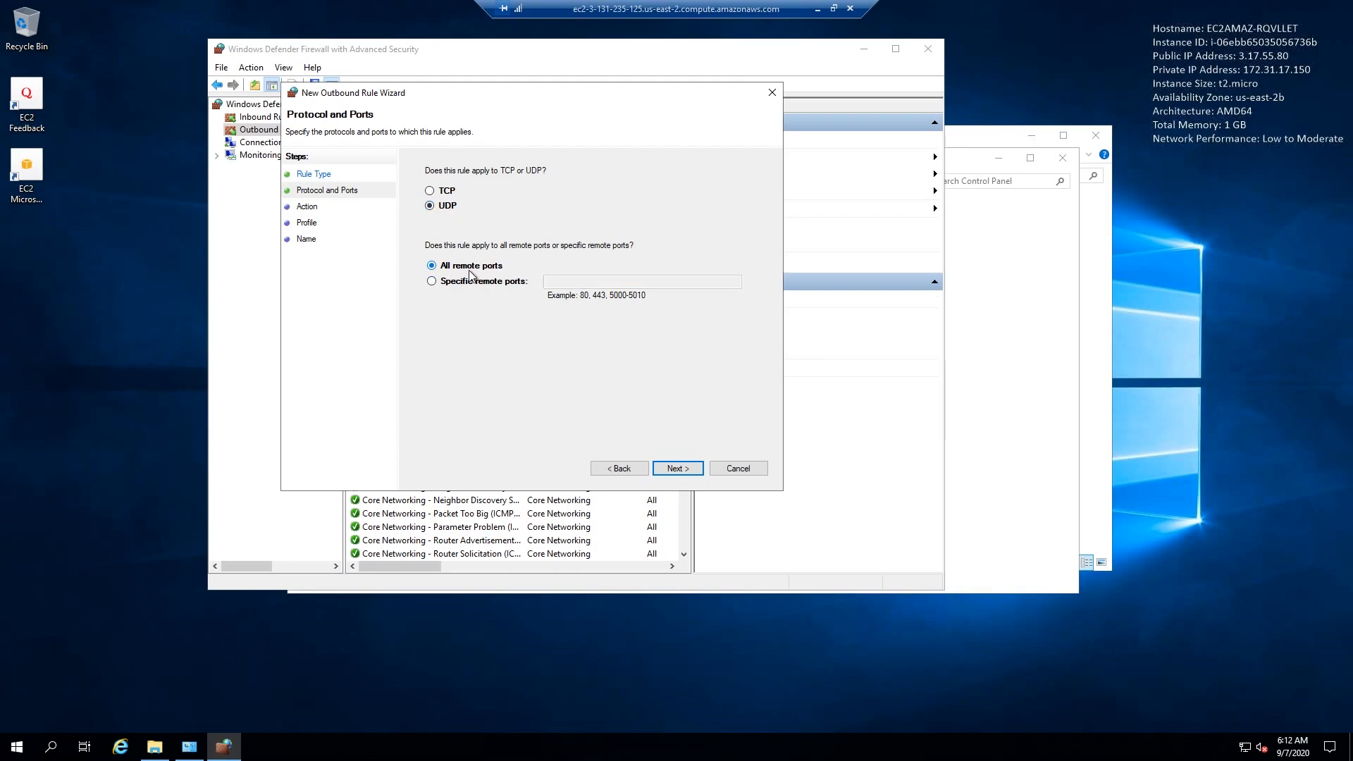
pyautogui.click(677, 469)
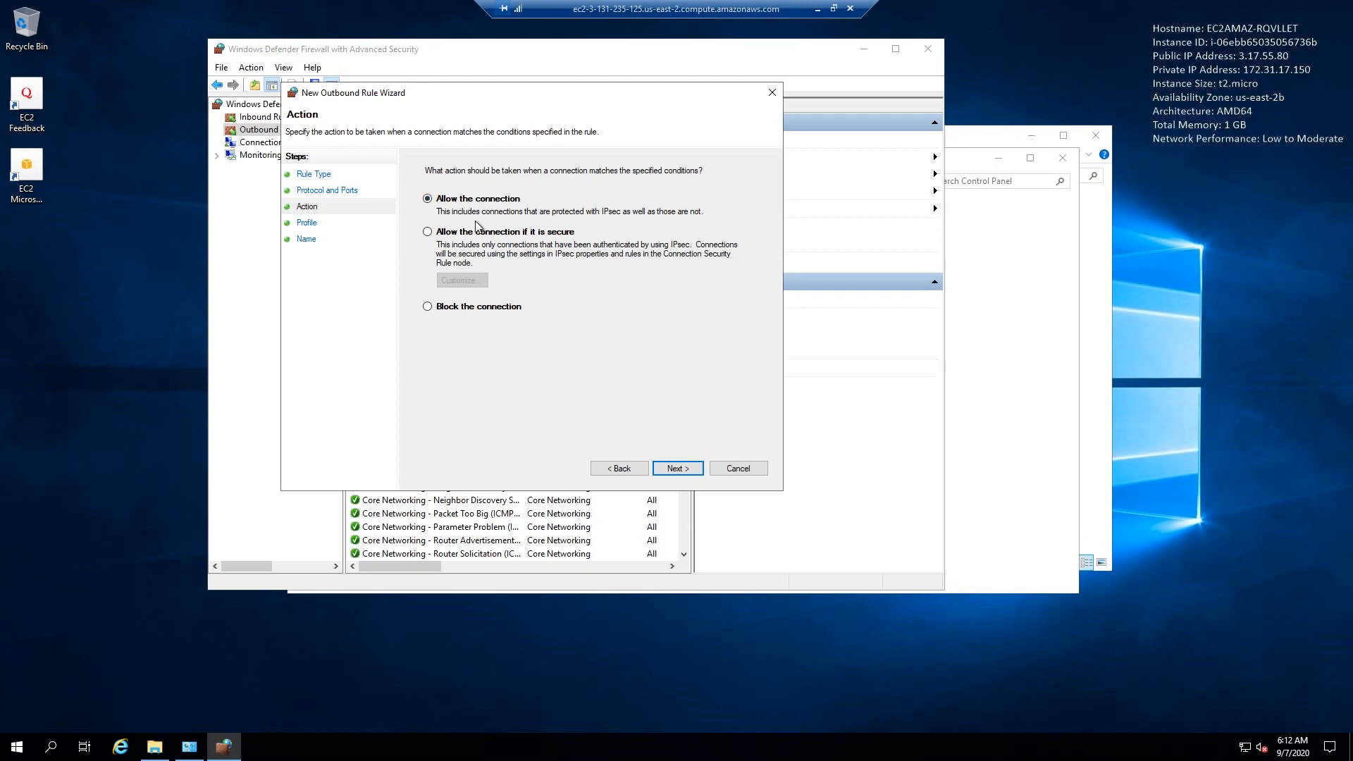
pyautogui.click(671, 469)
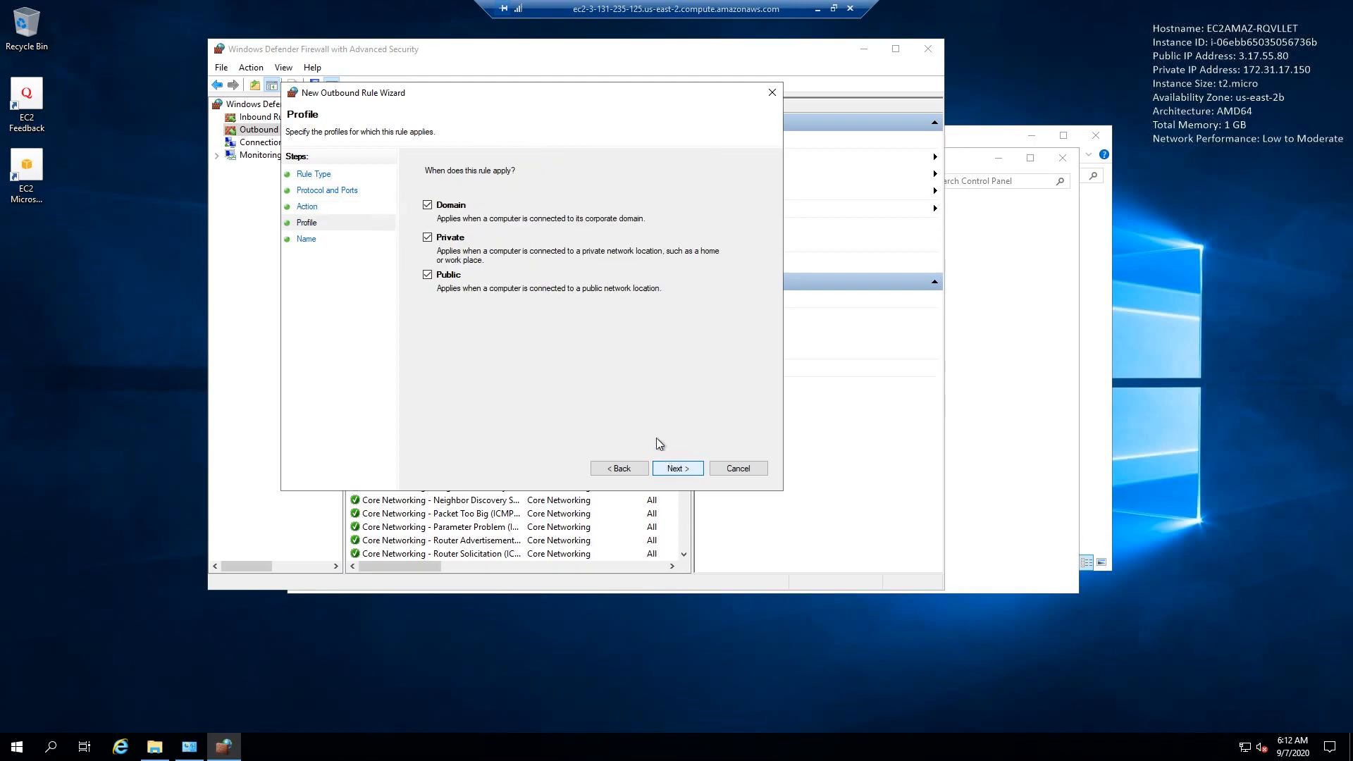
pyautogui.click(682, 470)
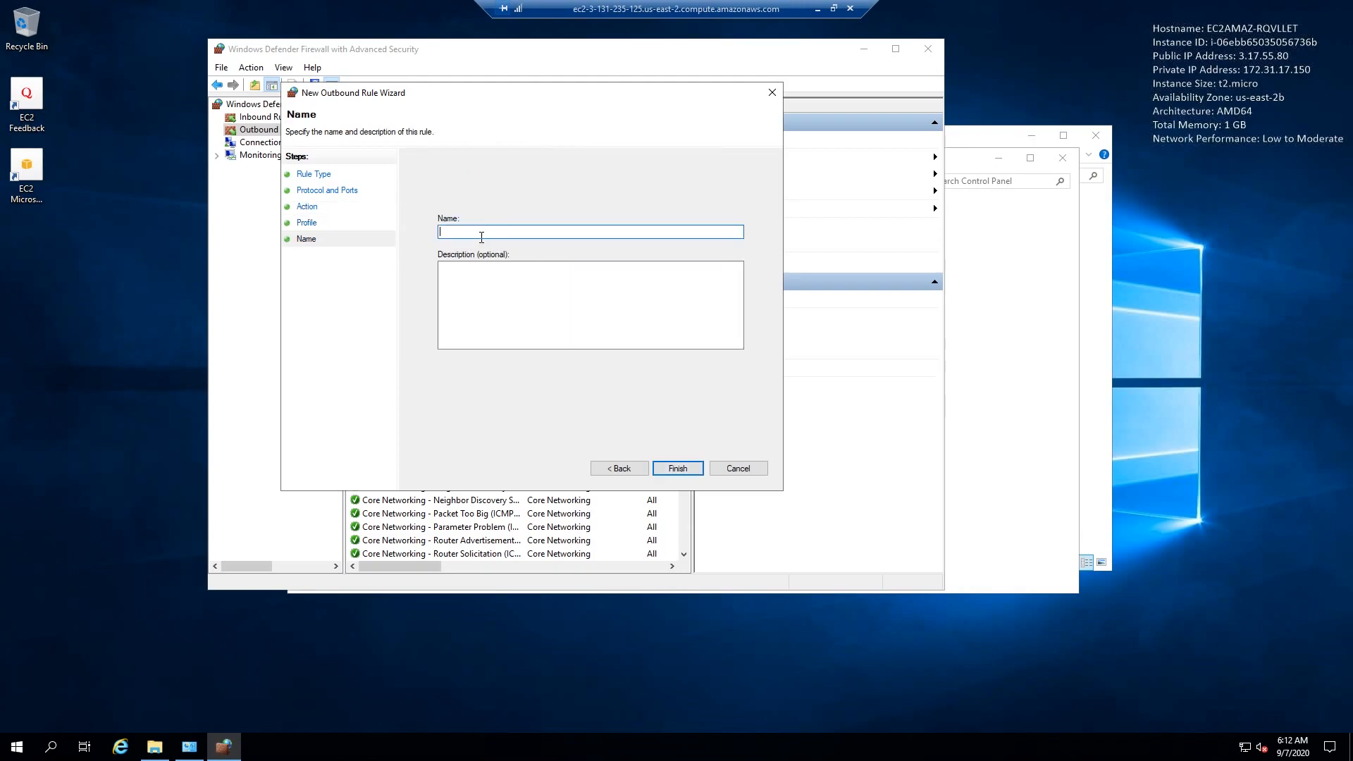
pyautogui.write('UE4UDP')
pyautogui.press('Return')
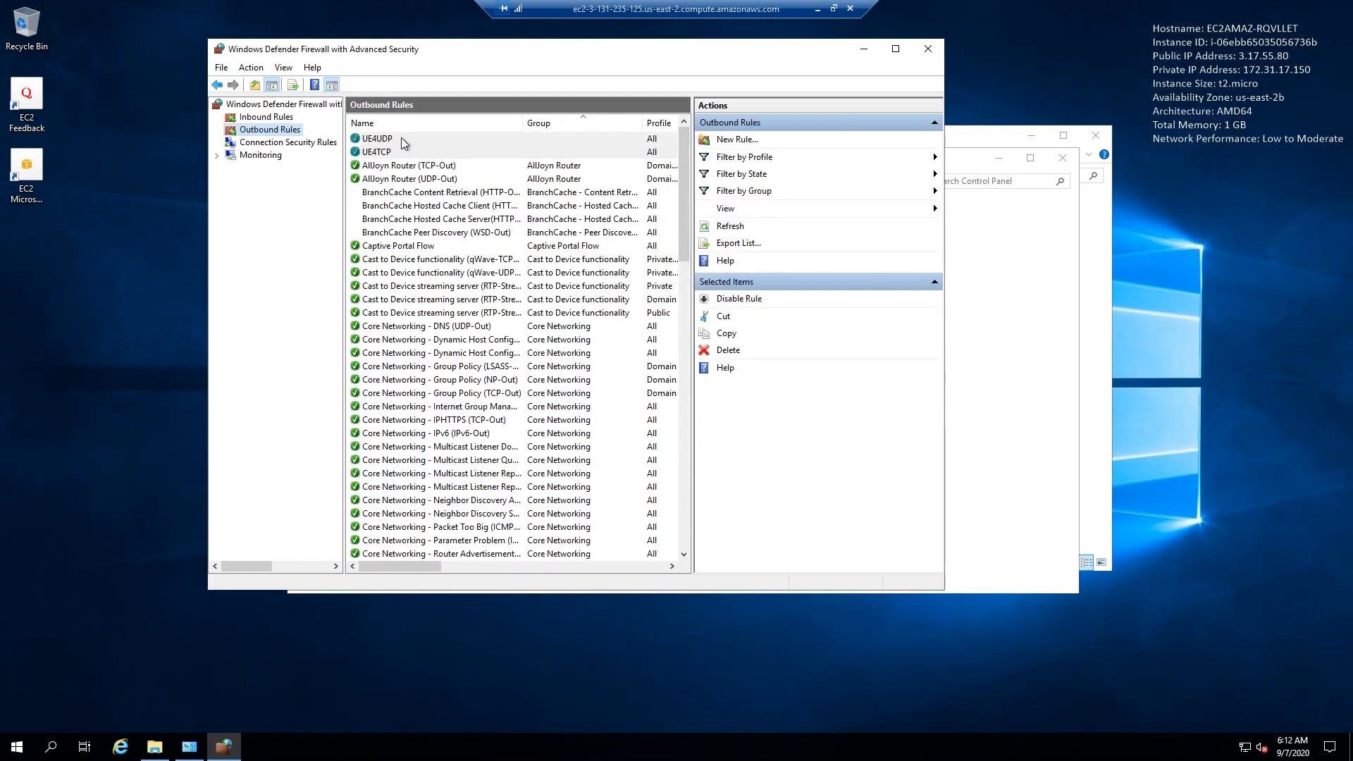
# - Check the UE4TCP and UE4UDP entries in the inbound and outbound rule lists, and close the firewall and Control Panel windows
pyautogui.click(268, 117)
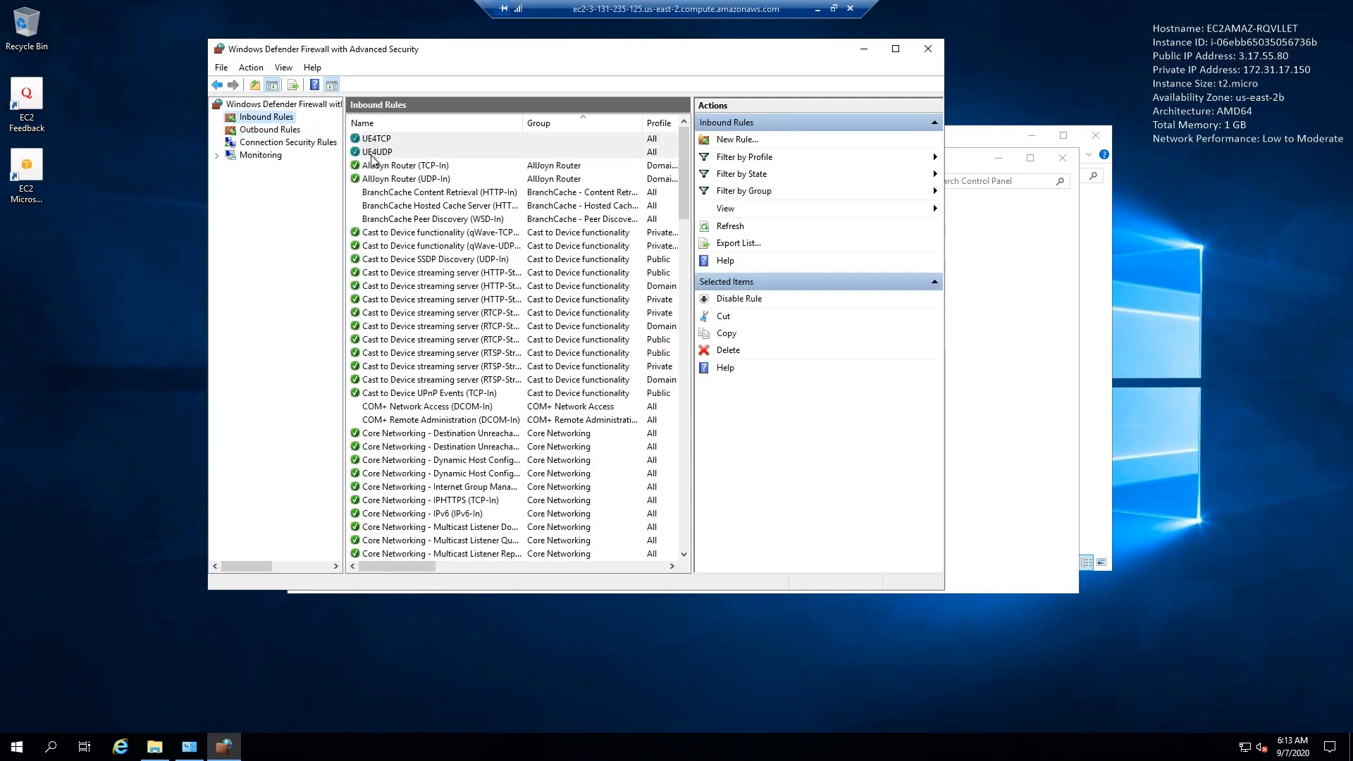
pyautogui.click(270, 130)
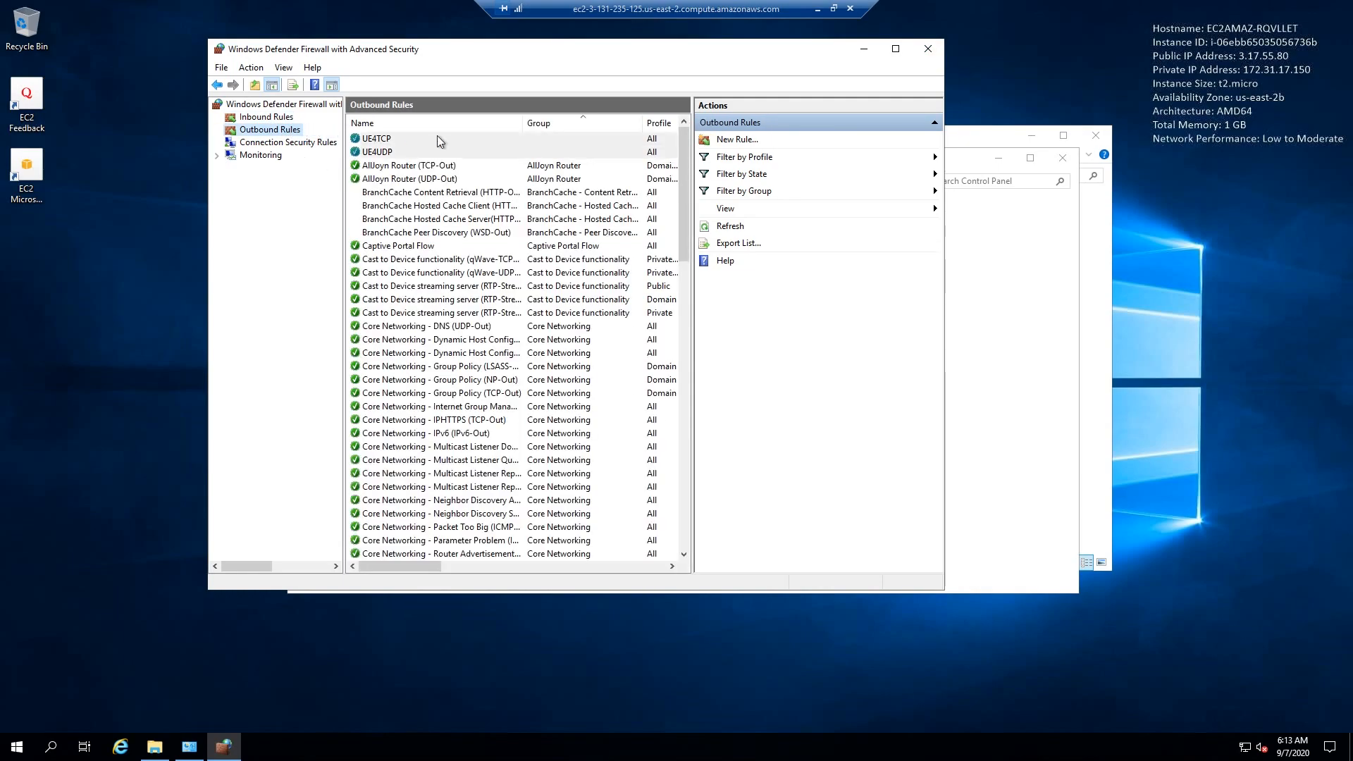
pyautogui.click(268, 117)
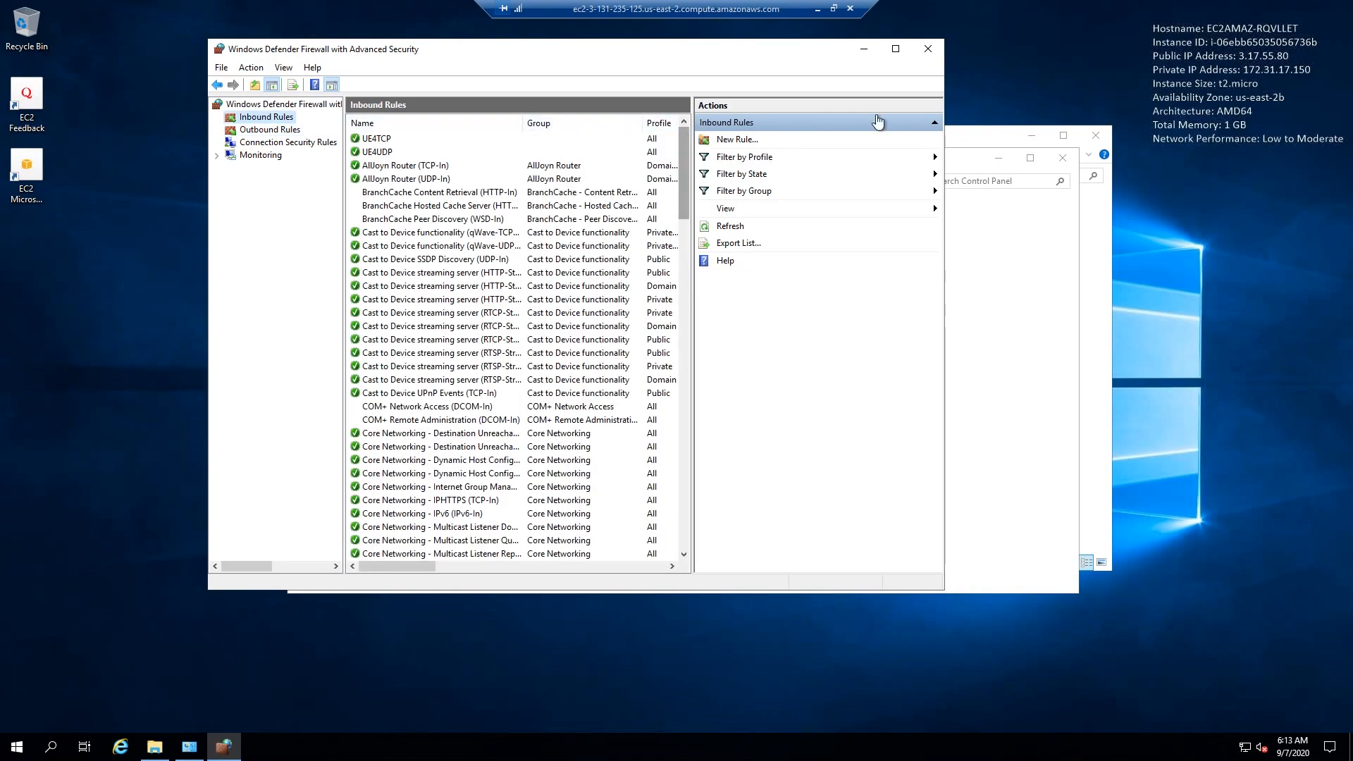
pyautogui.click(927, 48)
pyautogui.click(1073, 159)
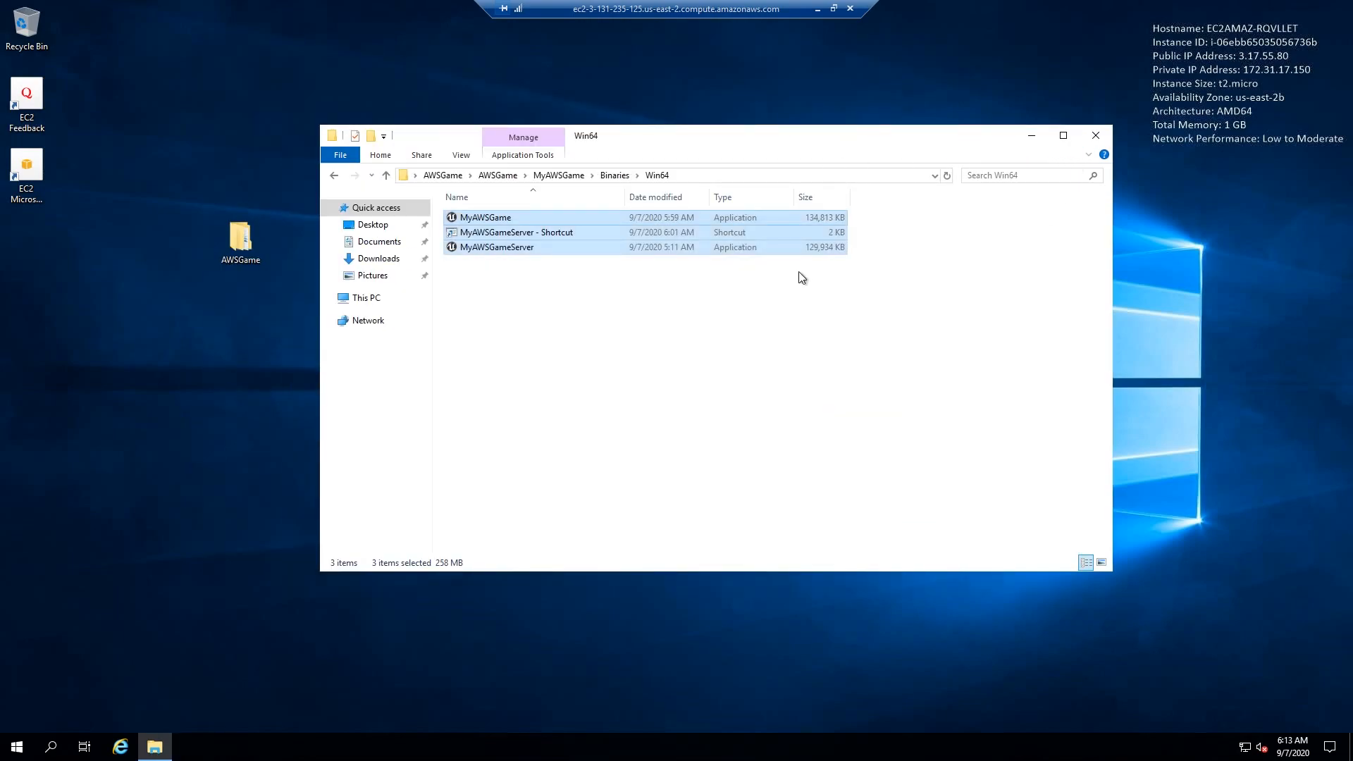
# - Go back up to the inner AWSGame folder and run the MyAWSGame application
pyautogui.click(537, 283)
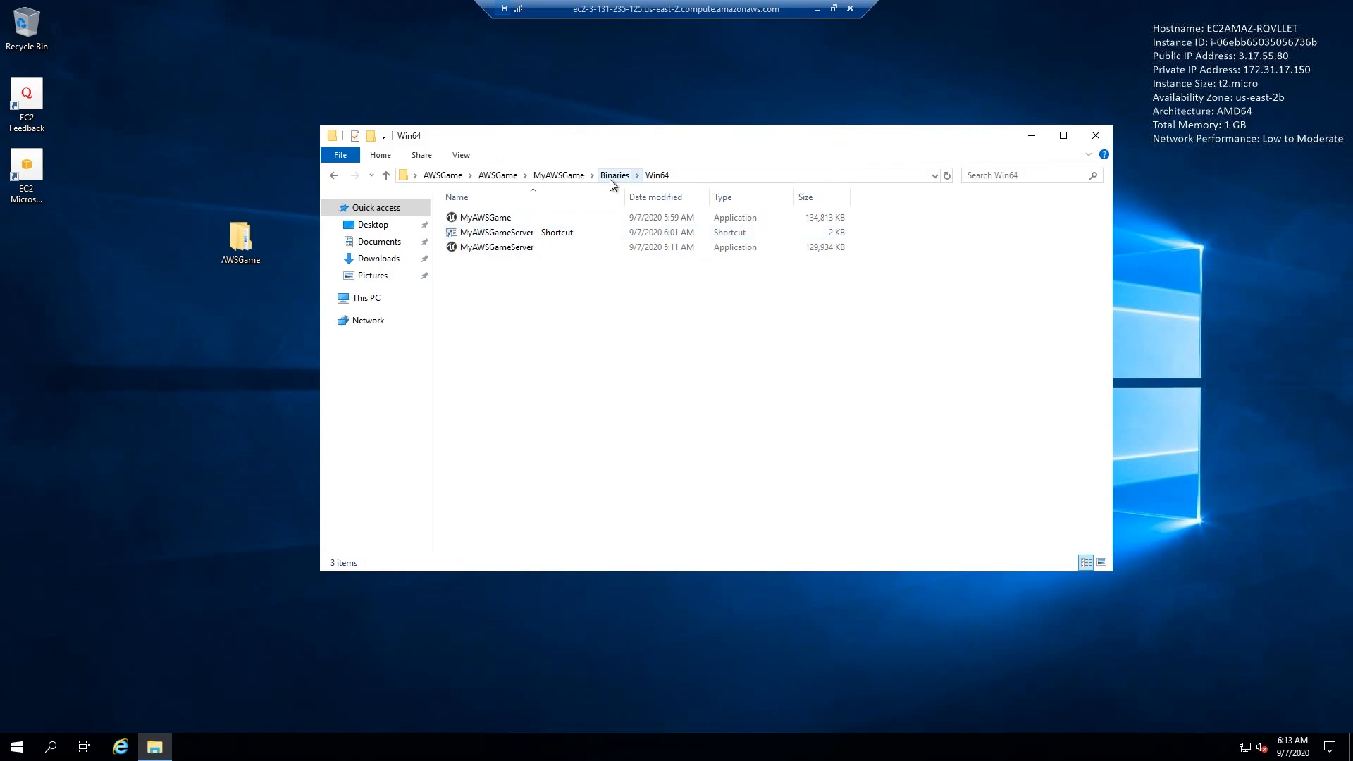
pyautogui.moveTo(677, 137); pyautogui.dragTo(693, 111)
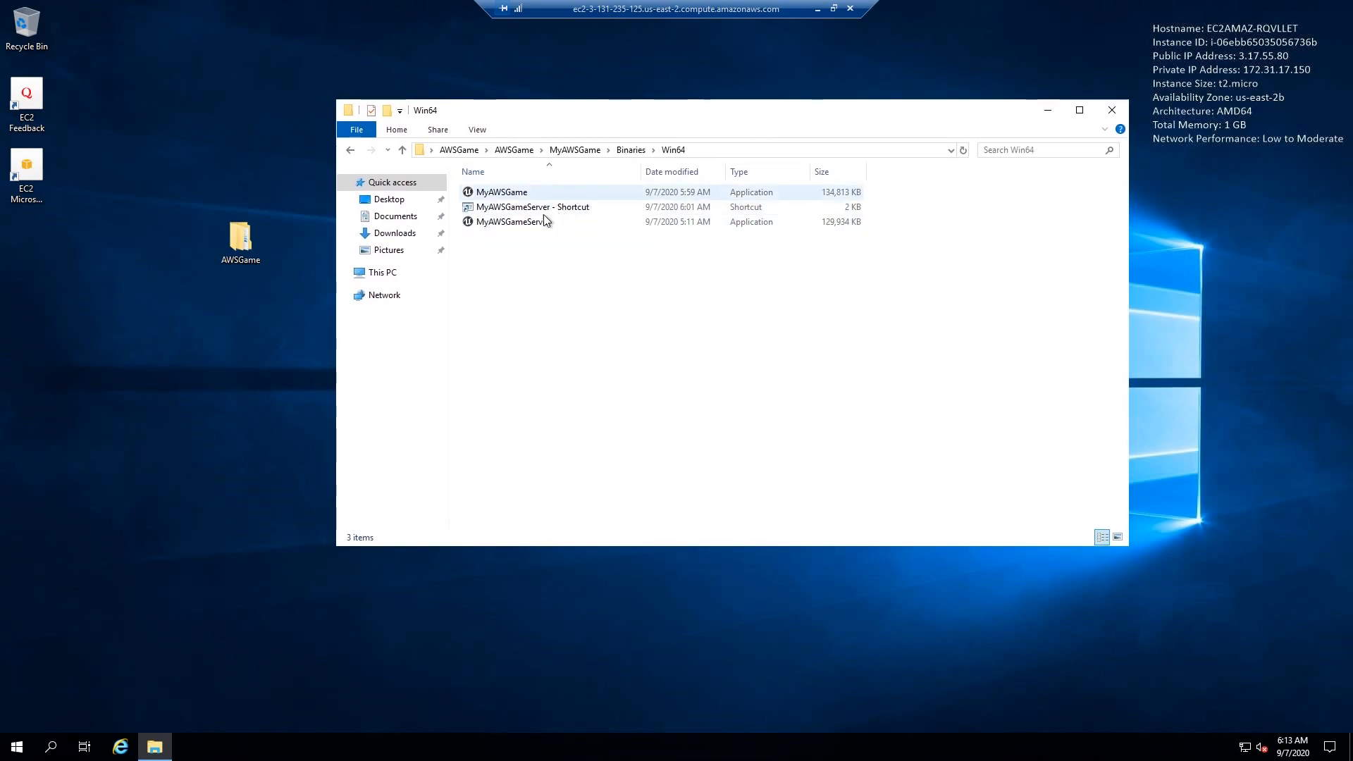
pyautogui.click(514, 150)
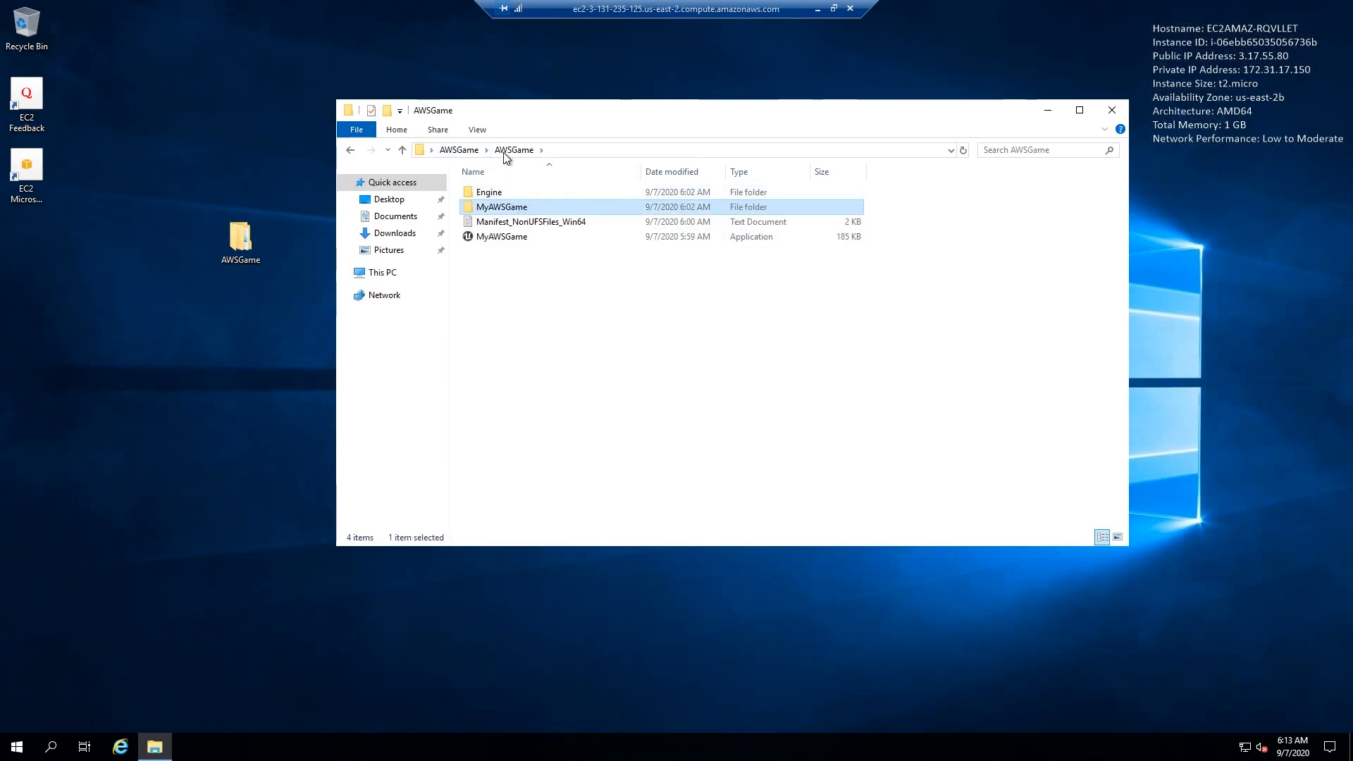
pyautogui.doubleClick(522, 244)
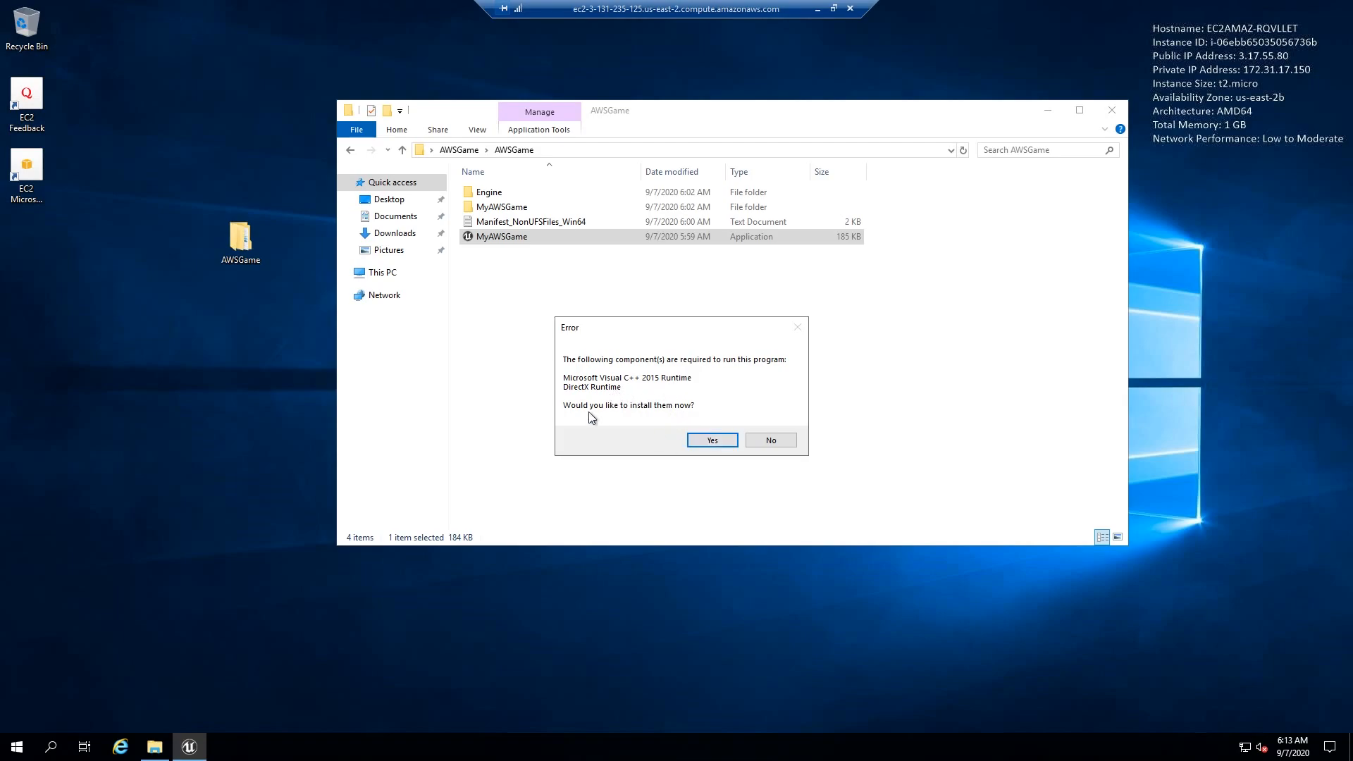
# - Install the UE4 Prerequisites (x64) with the Visual C++ 2015 and DirectX runtimes, and dismiss the DX11 feature level message
pyautogui.click(722, 441)
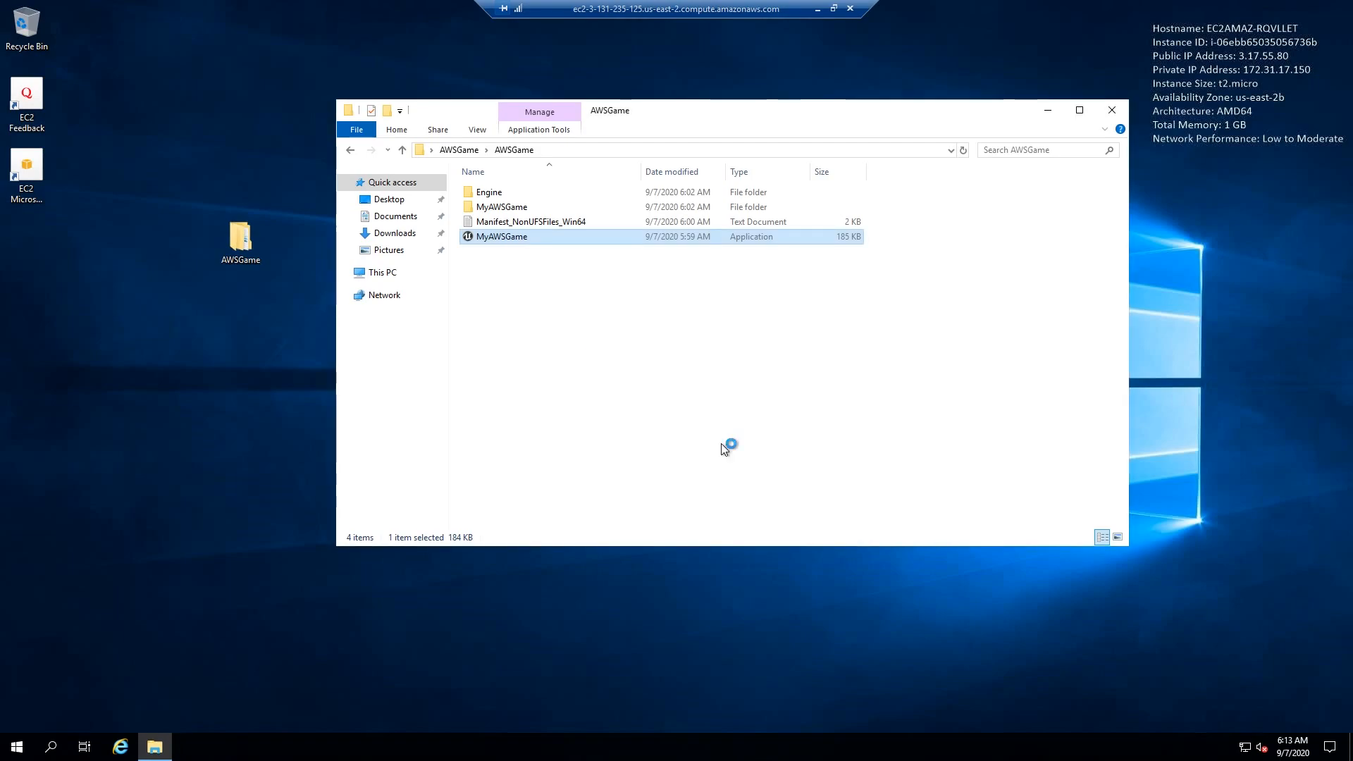
pyautogui.click(737, 483)
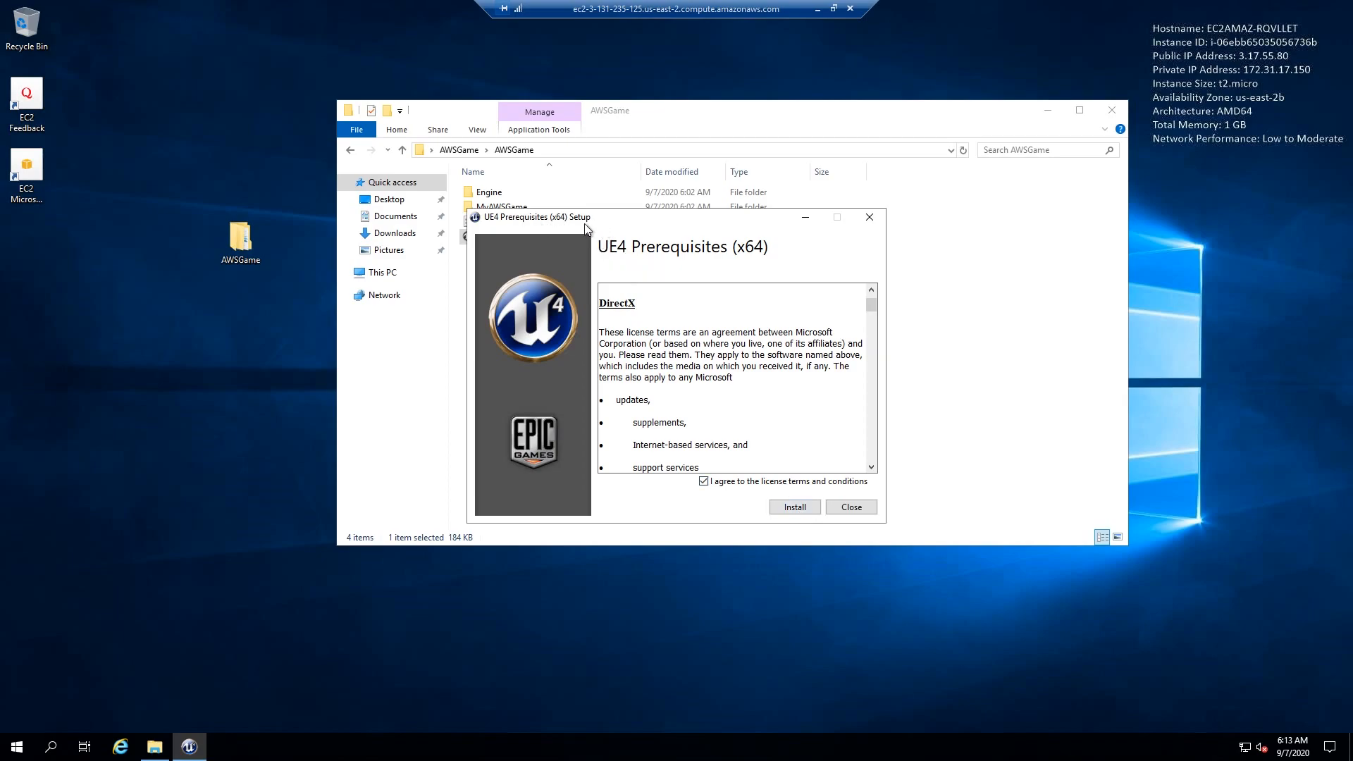
pyautogui.click(797, 508)
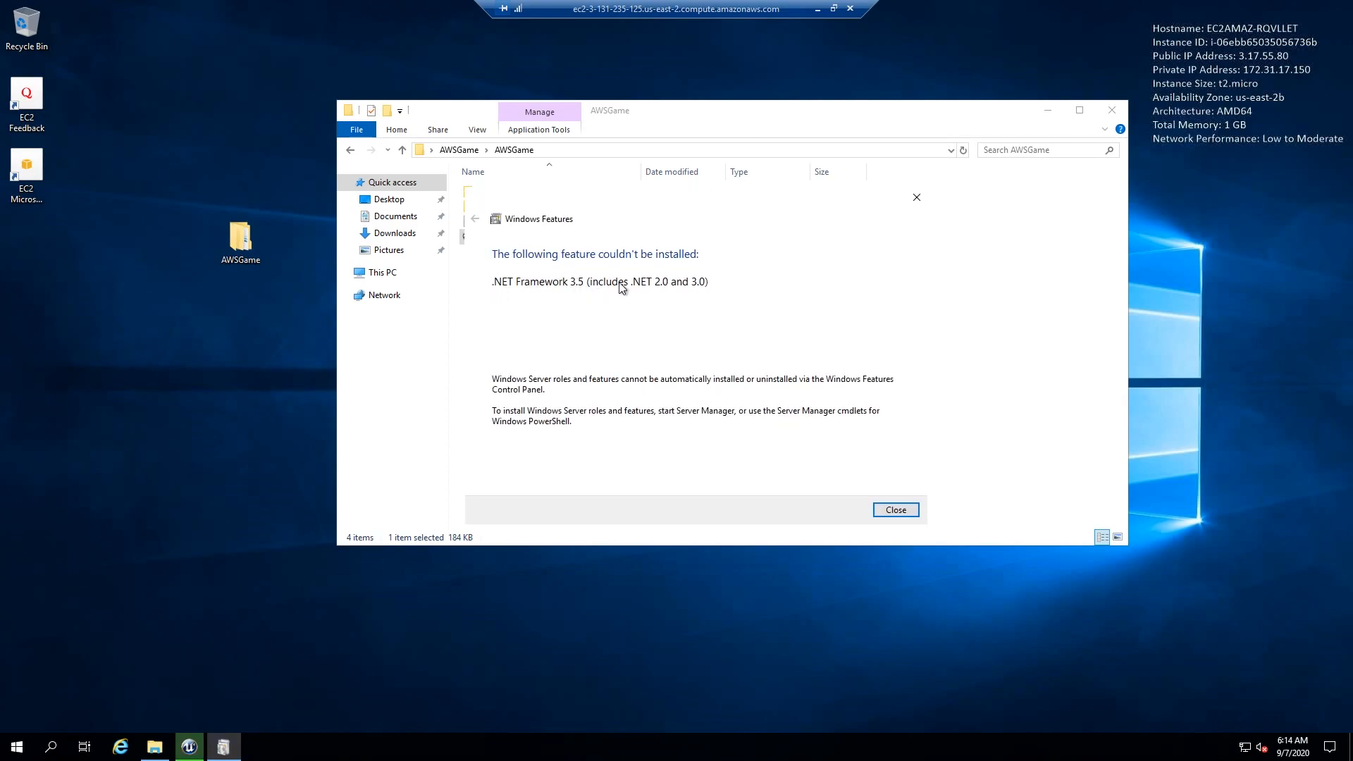
pyautogui.moveTo(699, 203); pyautogui.dragTo(781, 143)
pyautogui.click(700, 482)
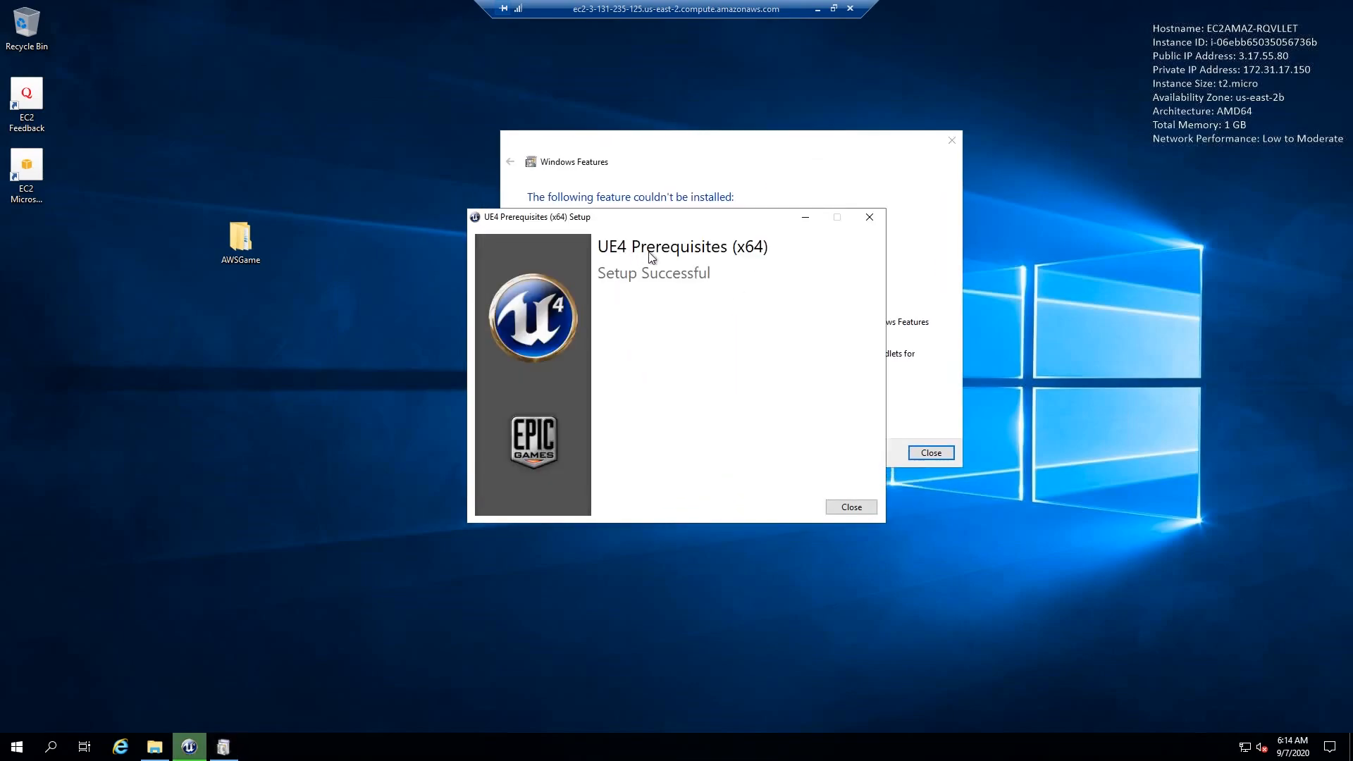
pyautogui.click(854, 510)
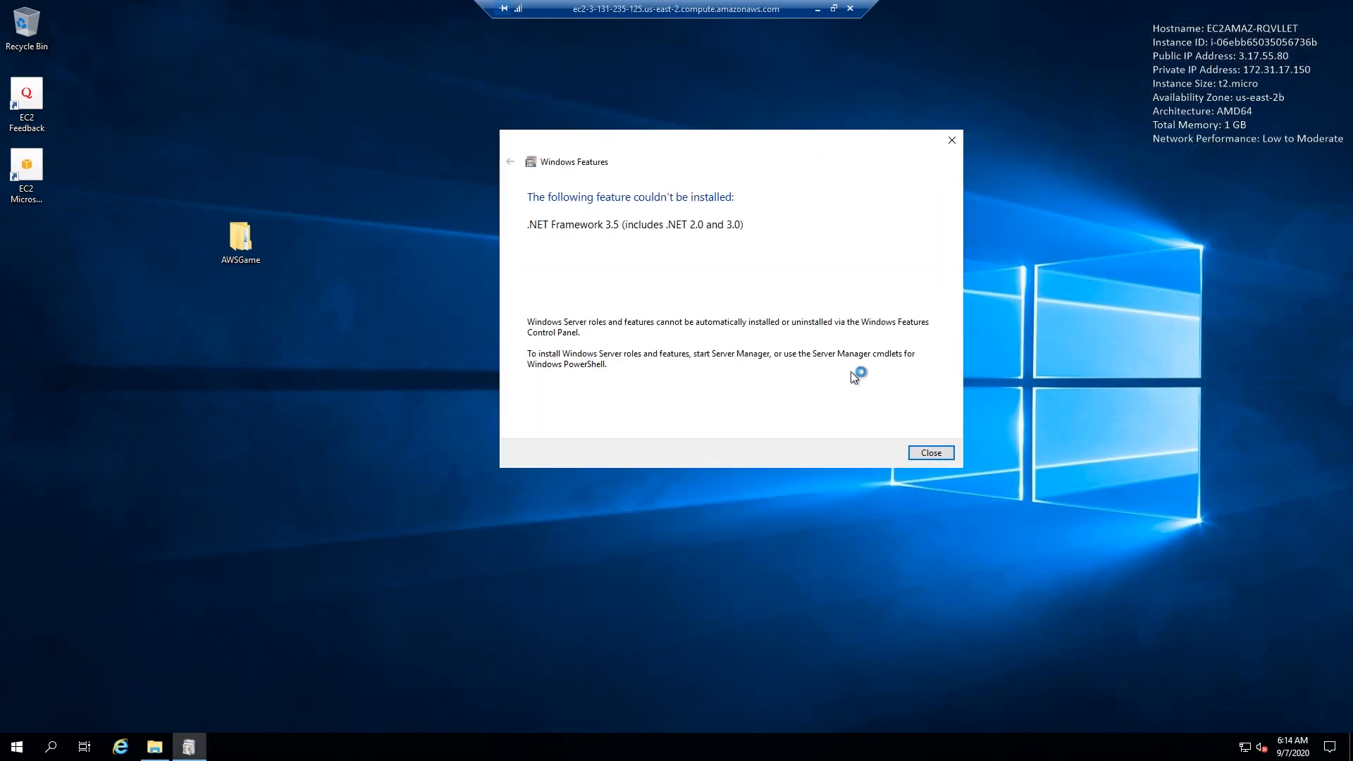
pyautogui.moveTo(755, 157); pyautogui.dragTo(735, 176)
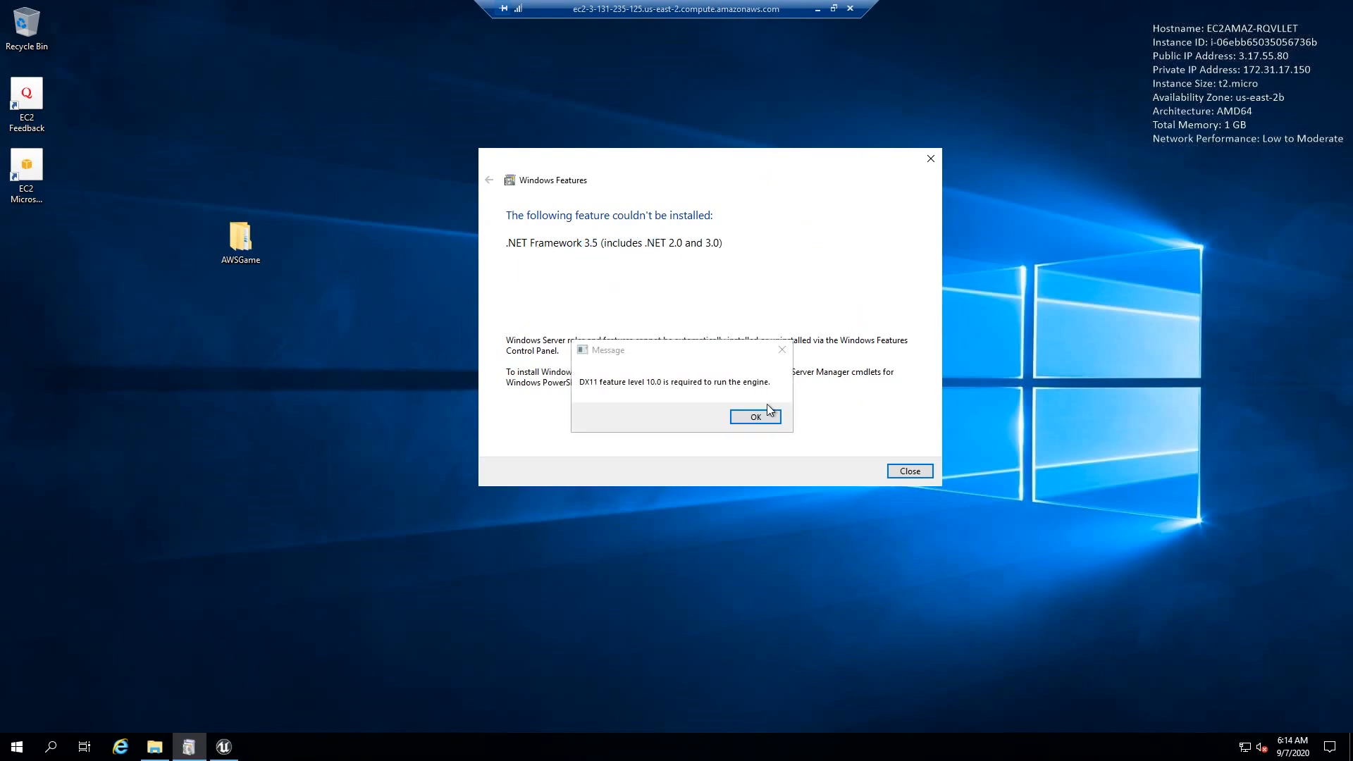
pyautogui.click(755, 416)
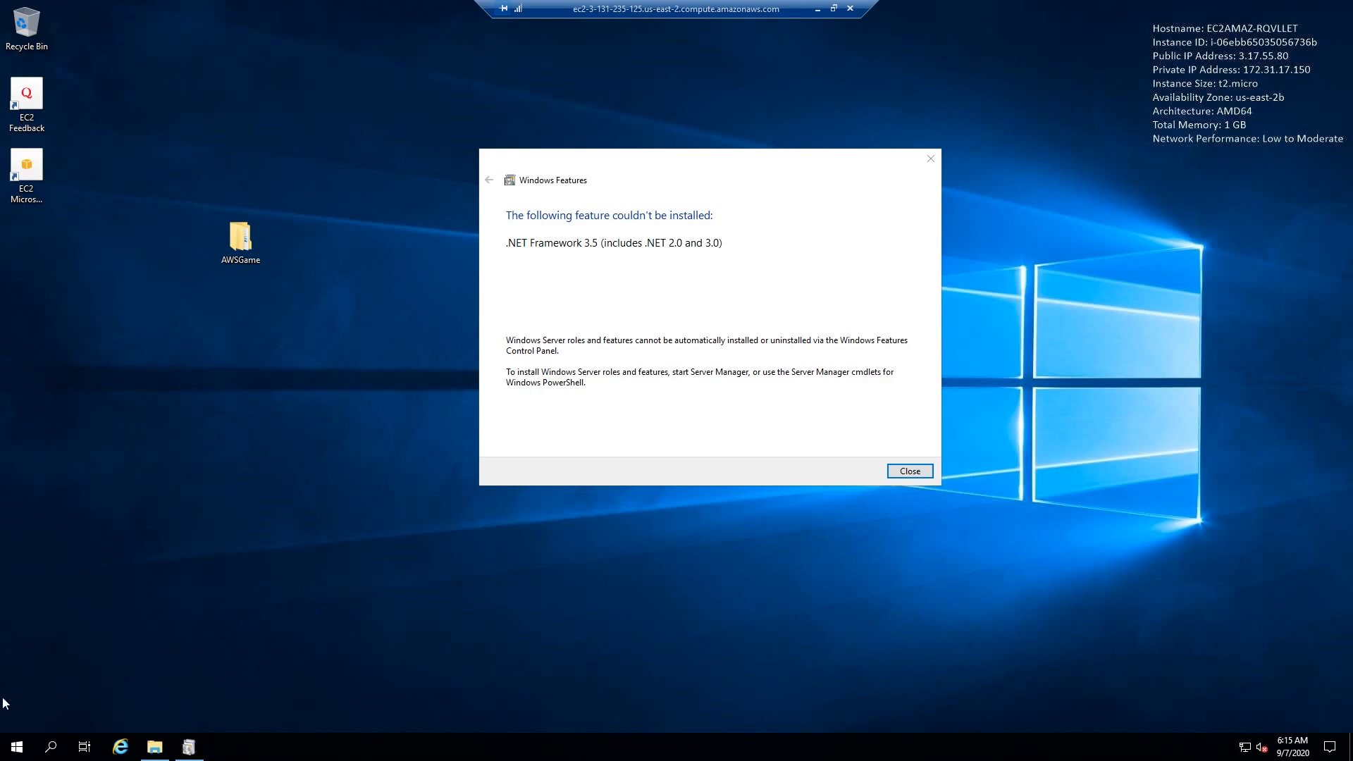
# - Open Server Manager, close the Windows Features dialog about .NET Framework 3.5, and start the Add Roles and Features Wizard
pyautogui.click(17, 747)
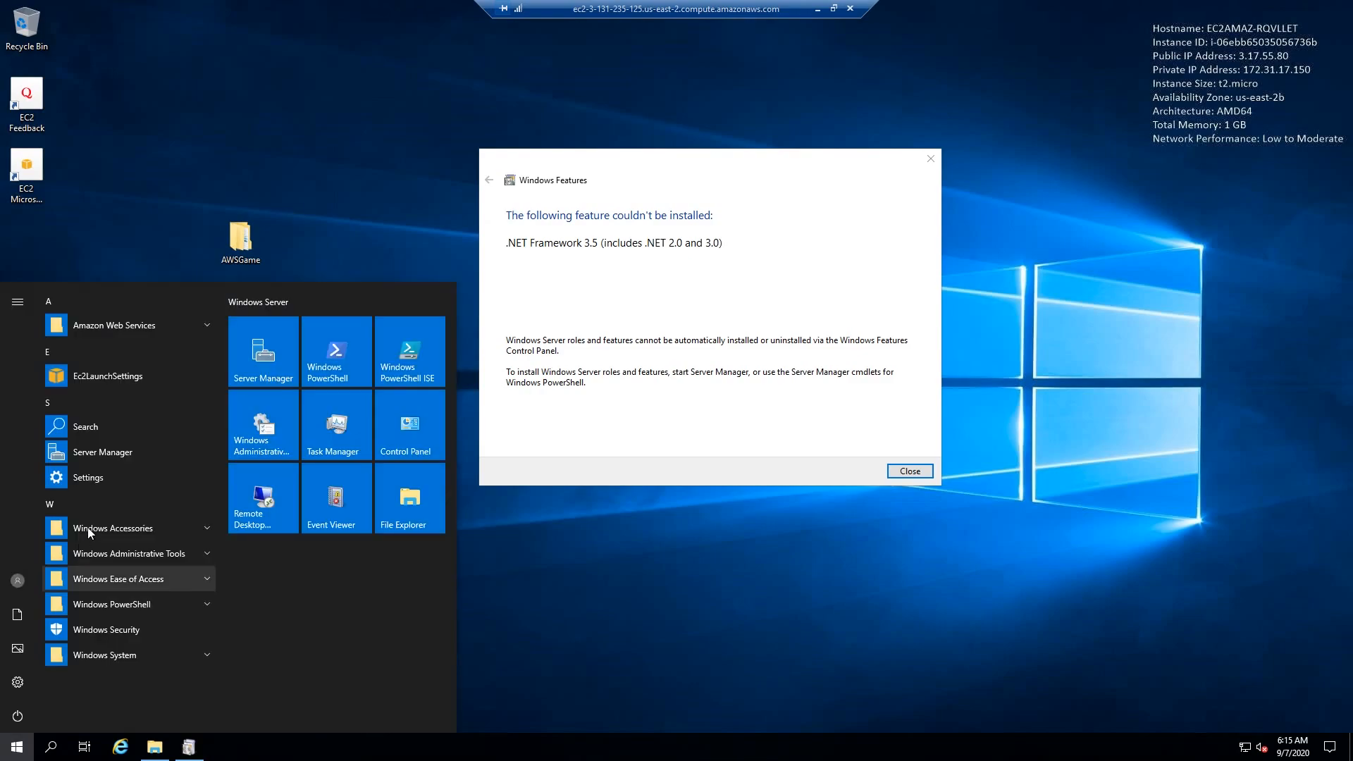
pyautogui.click(237, 361)
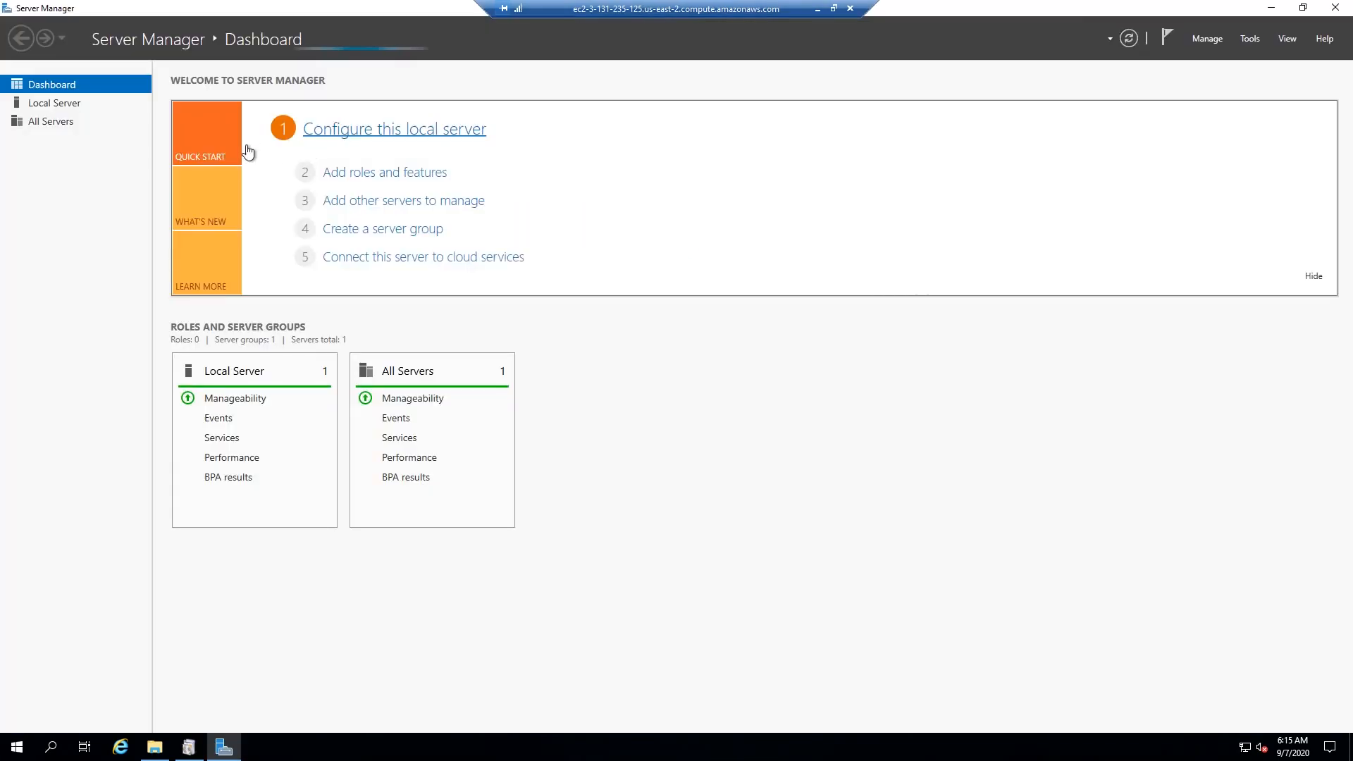
pyautogui.click(396, 176)
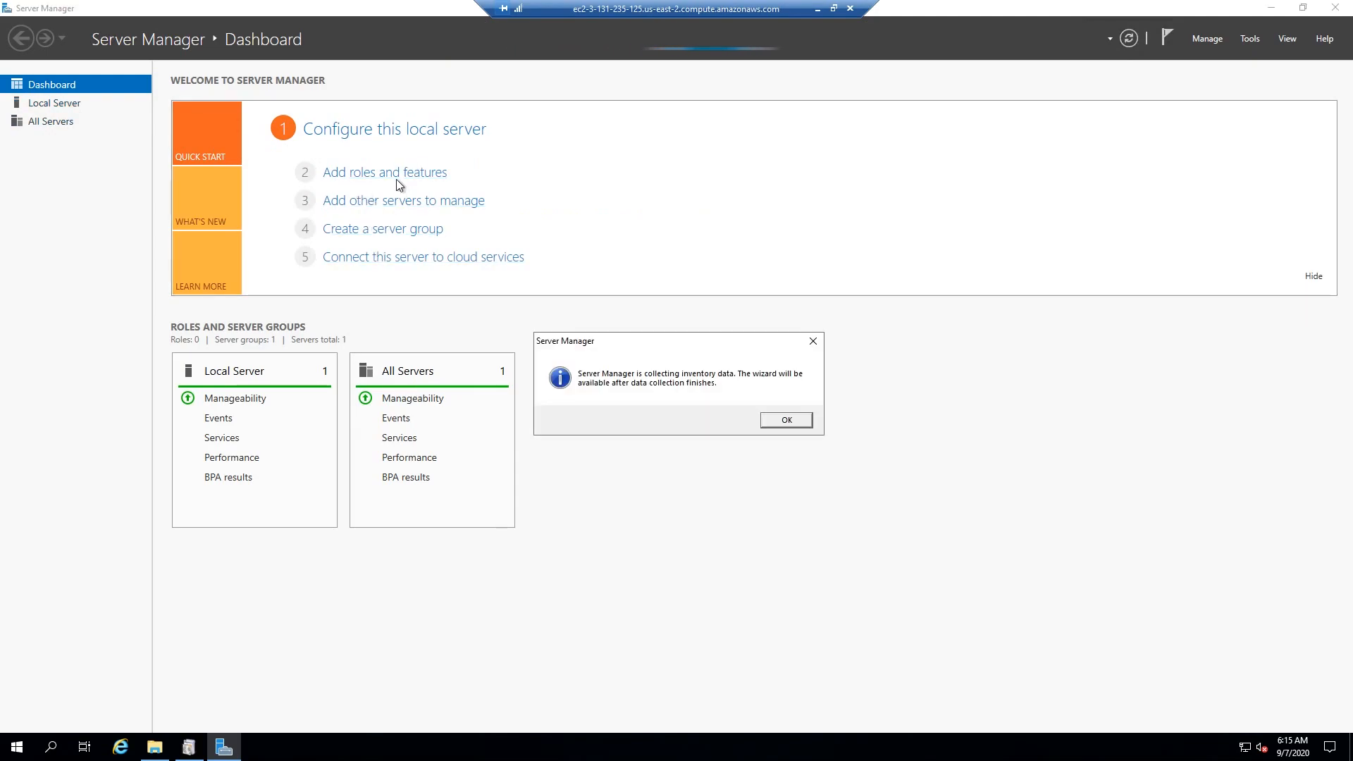
pyautogui.click(782, 420)
pyautogui.click(186, 748)
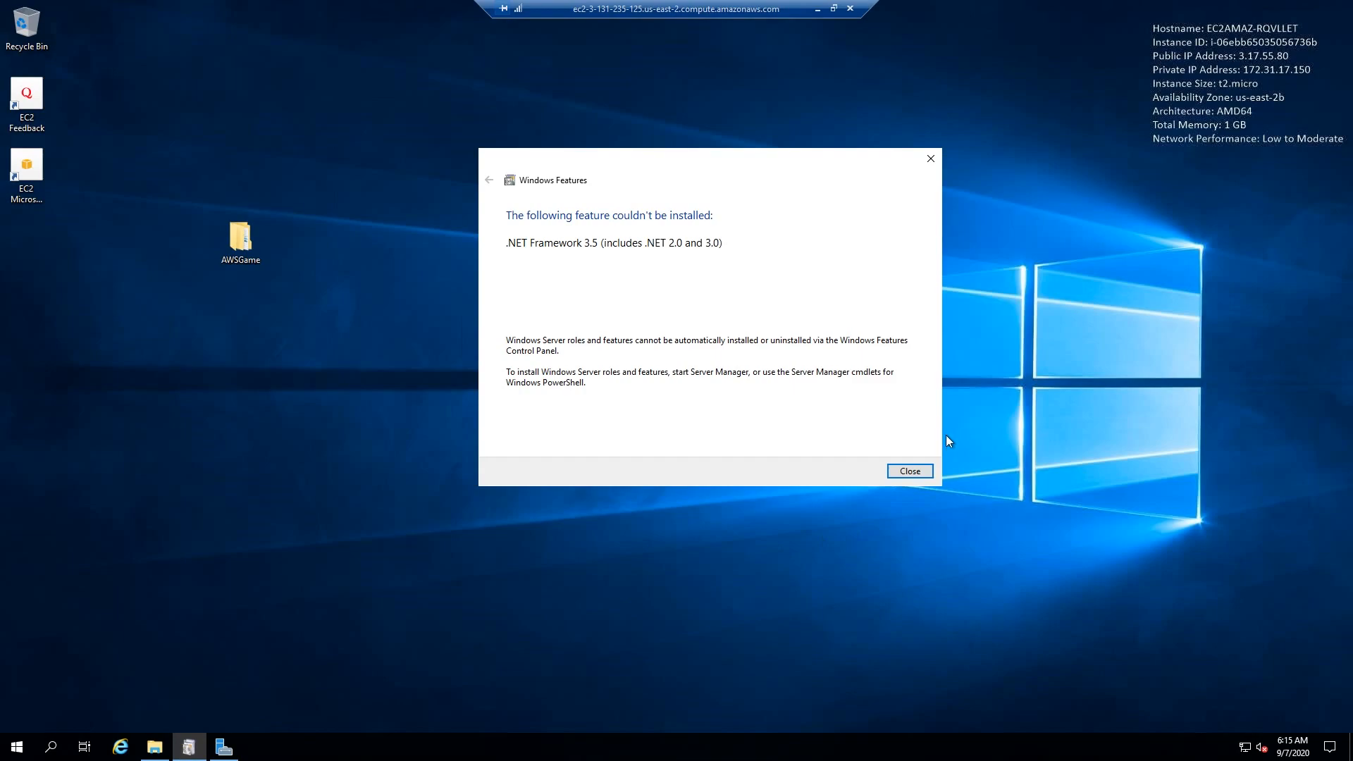
pyautogui.click(931, 158)
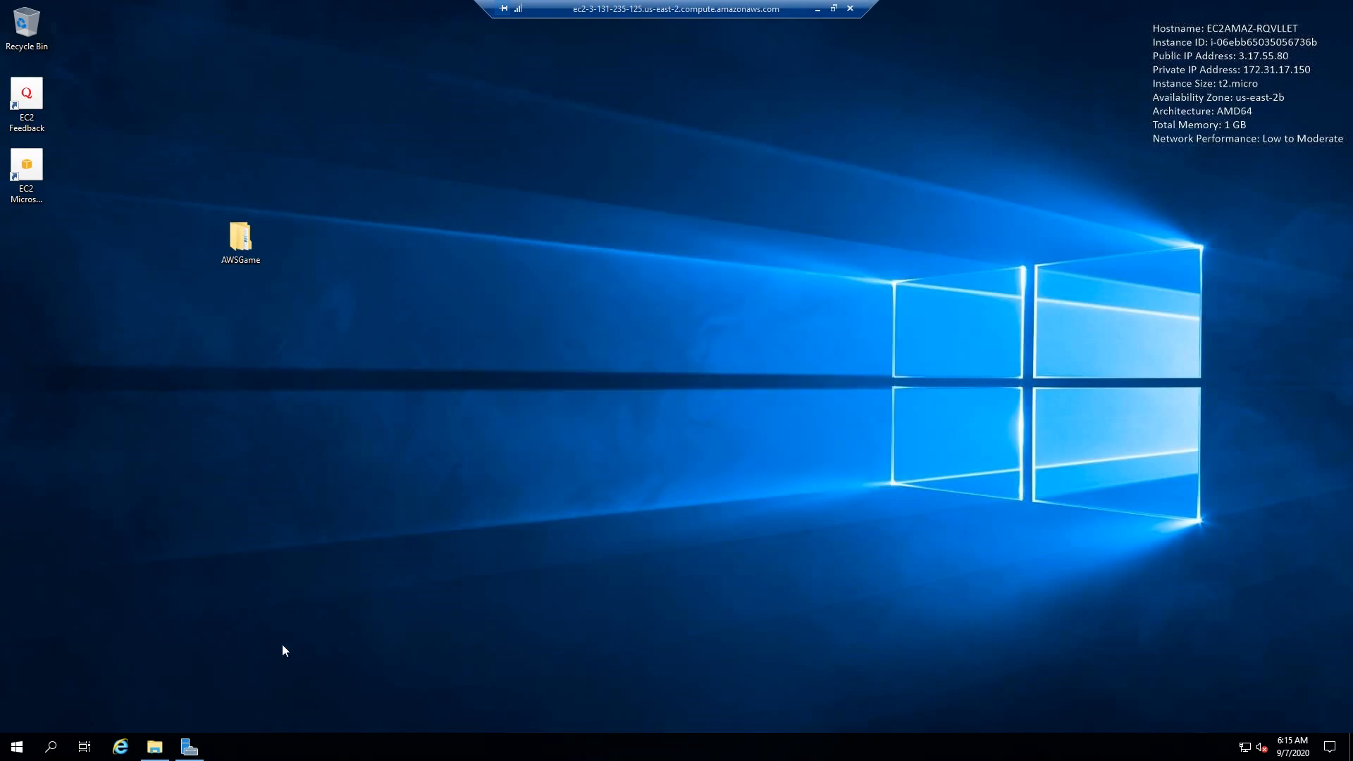
pyautogui.click(190, 748)
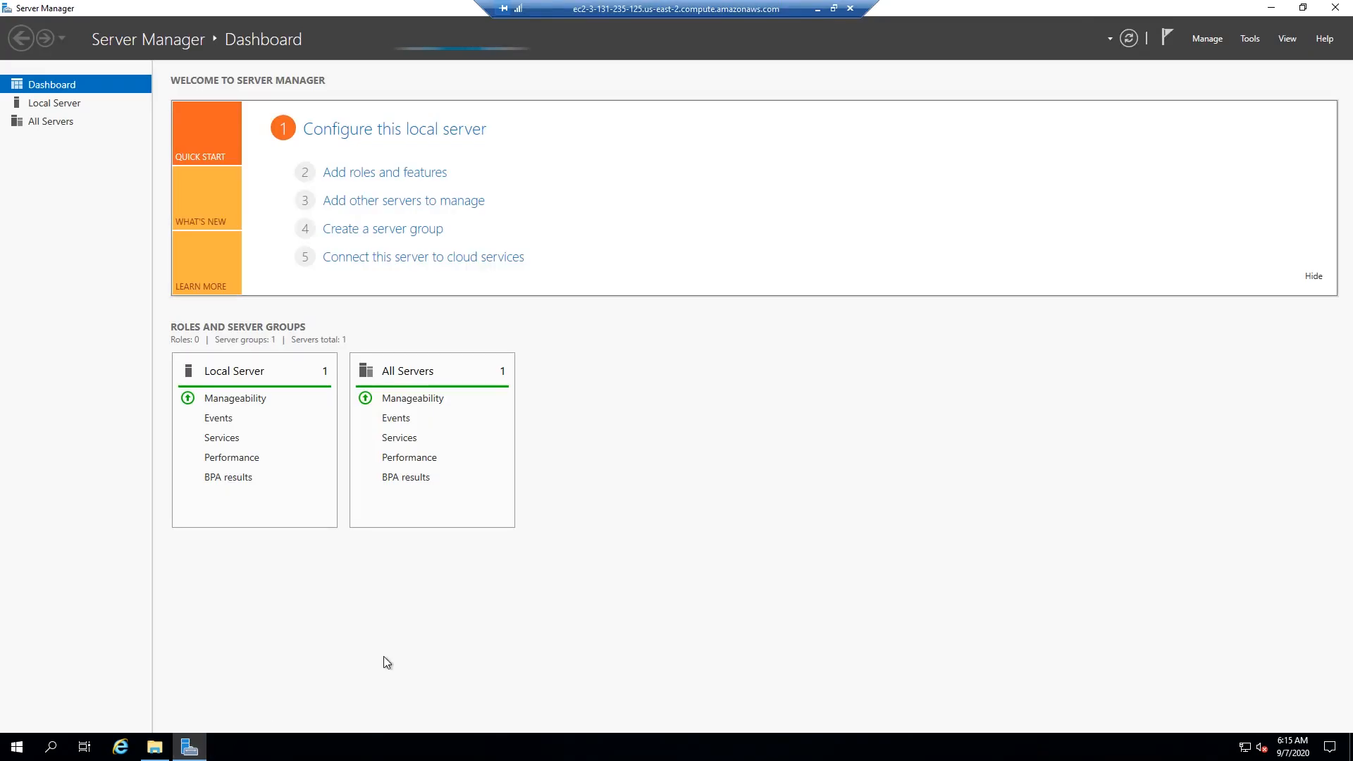
pyautogui.click(381, 176)
pyautogui.click(788, 421)
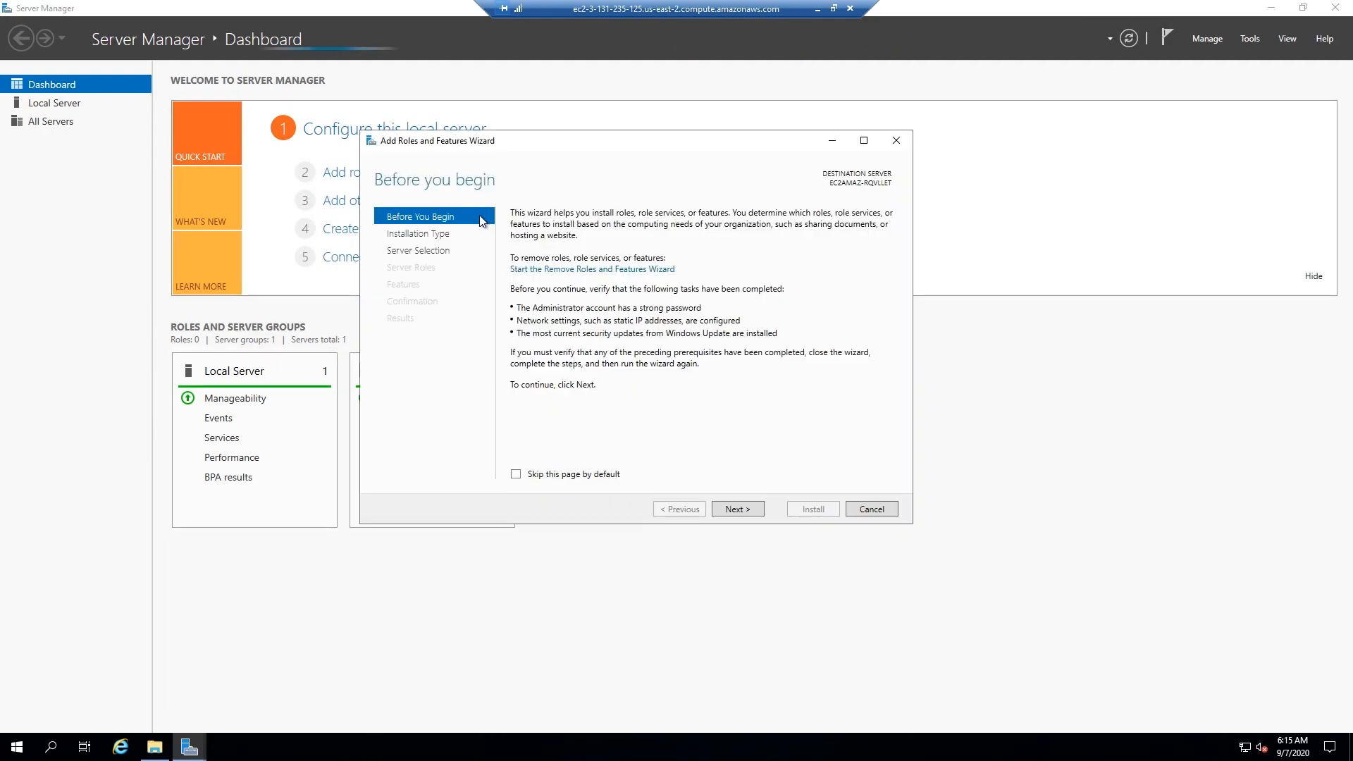
# - Install .NET Framework 3.5 Features on the server from the server pool using a role-based or feature-based installation
pyautogui.click(424, 240)
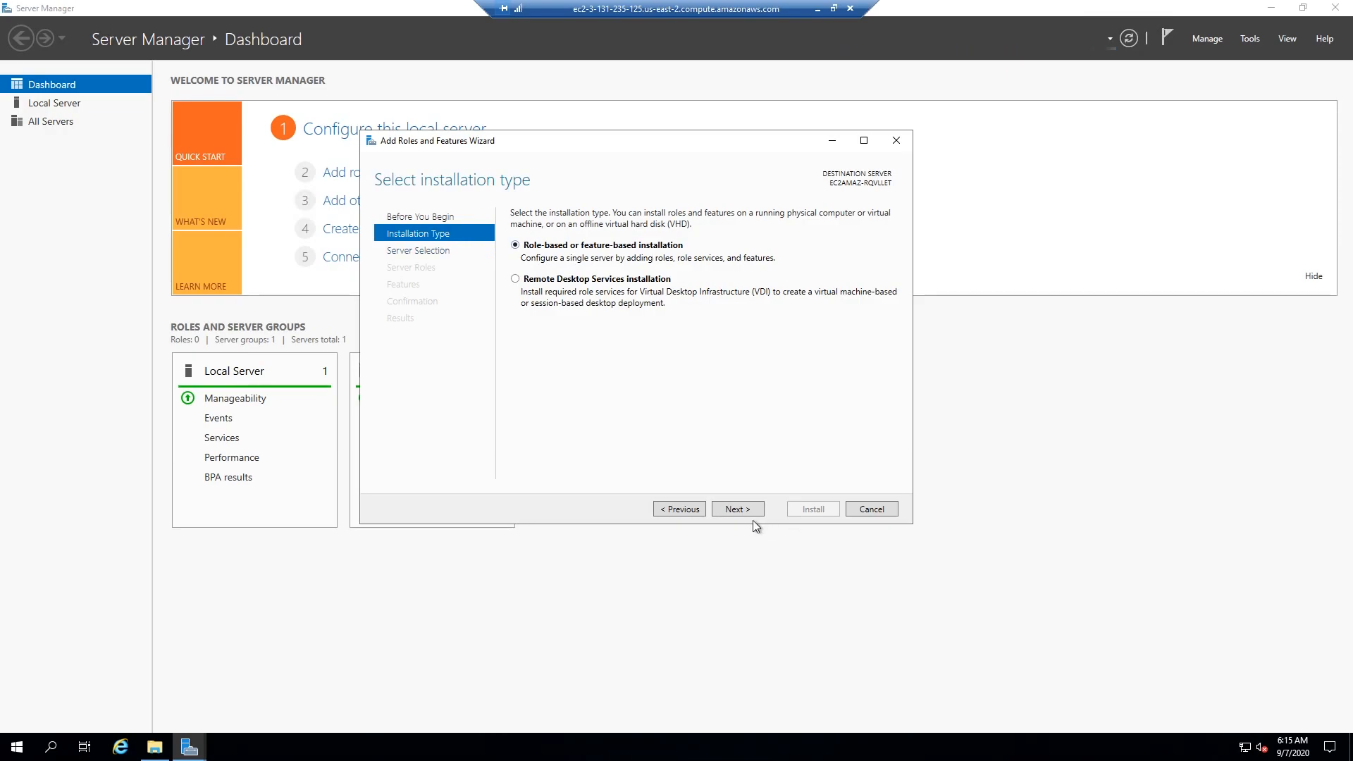
pyautogui.click(738, 508)
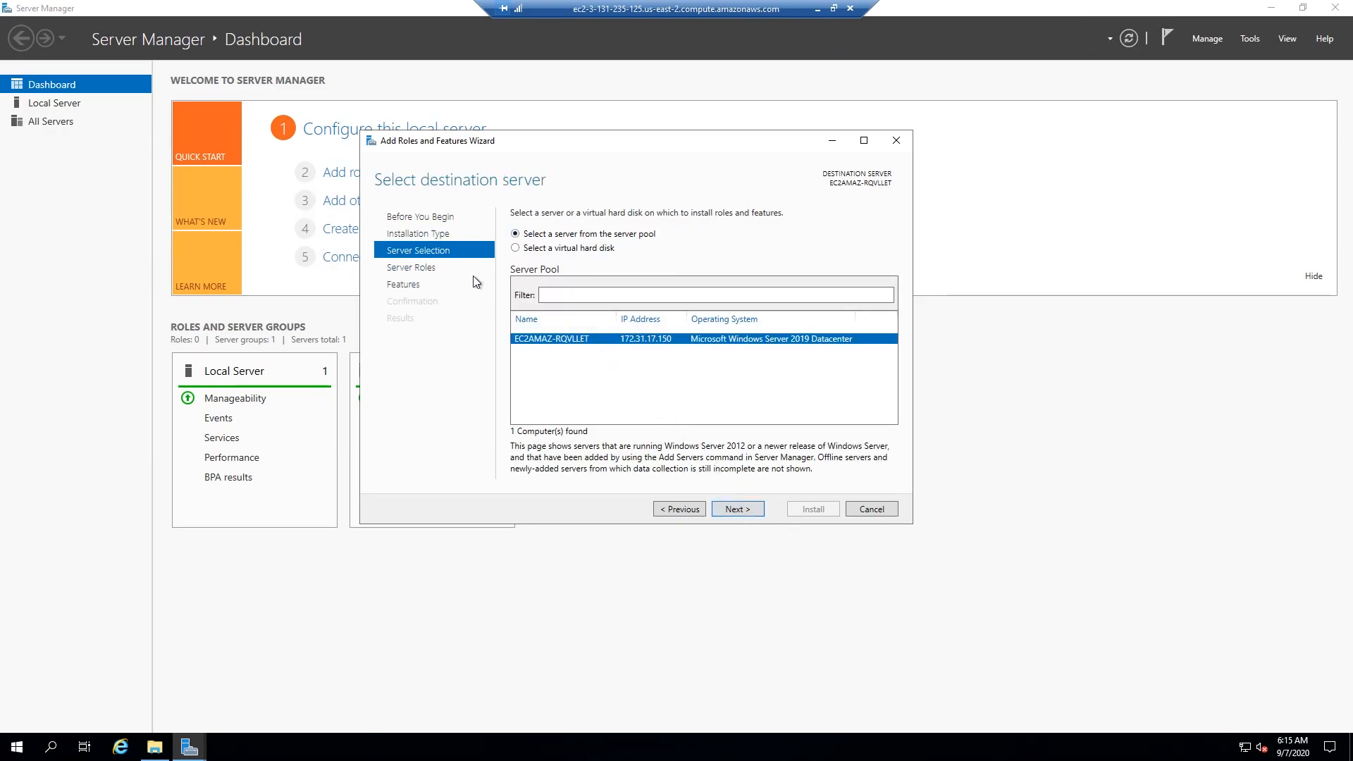
pyautogui.click(433, 283)
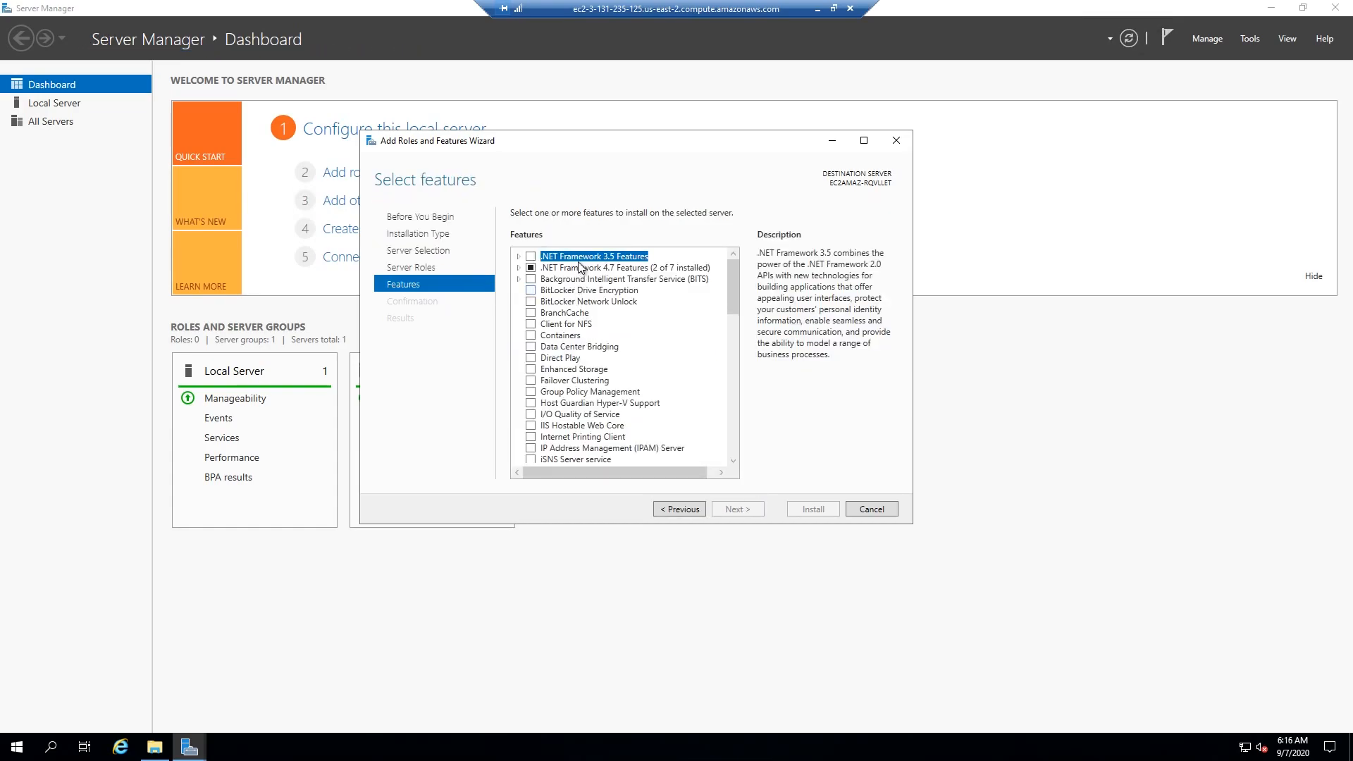
pyautogui.click(530, 257)
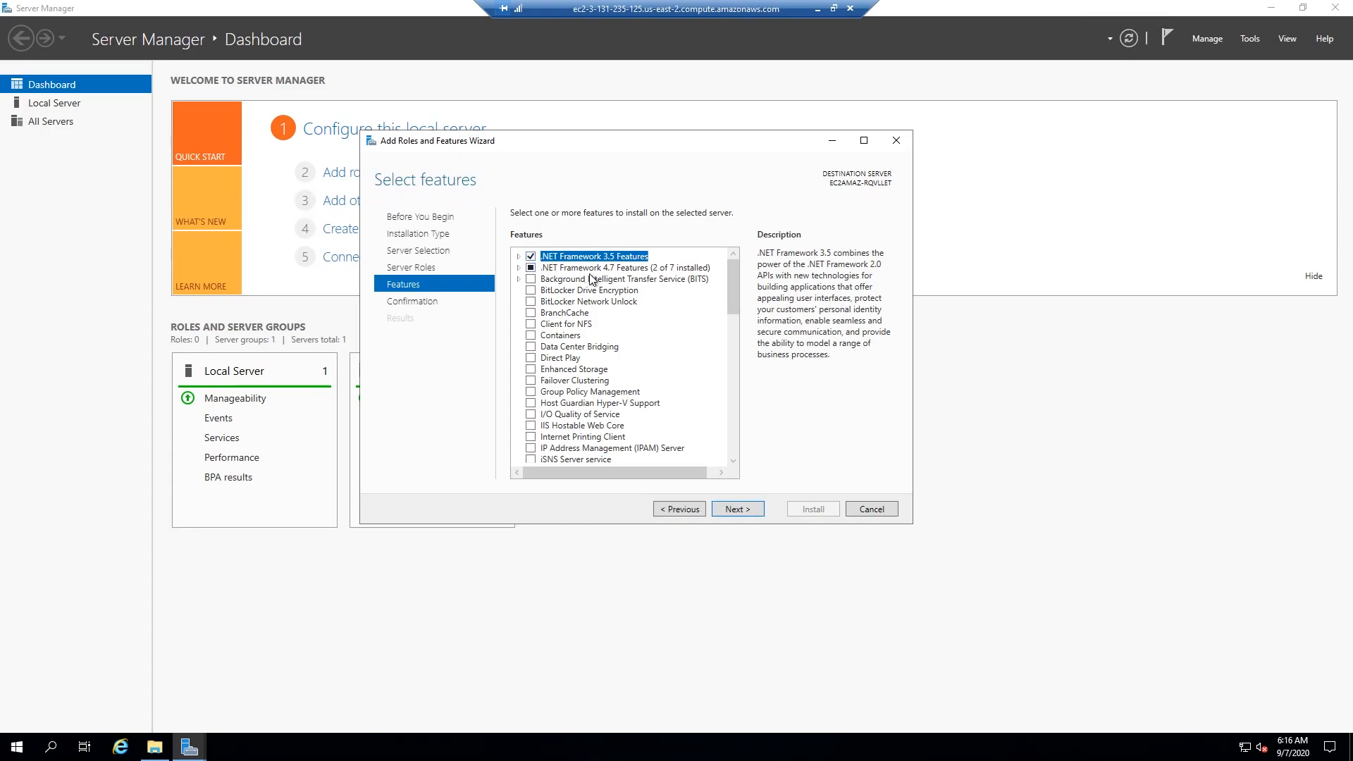
pyautogui.click(748, 510)
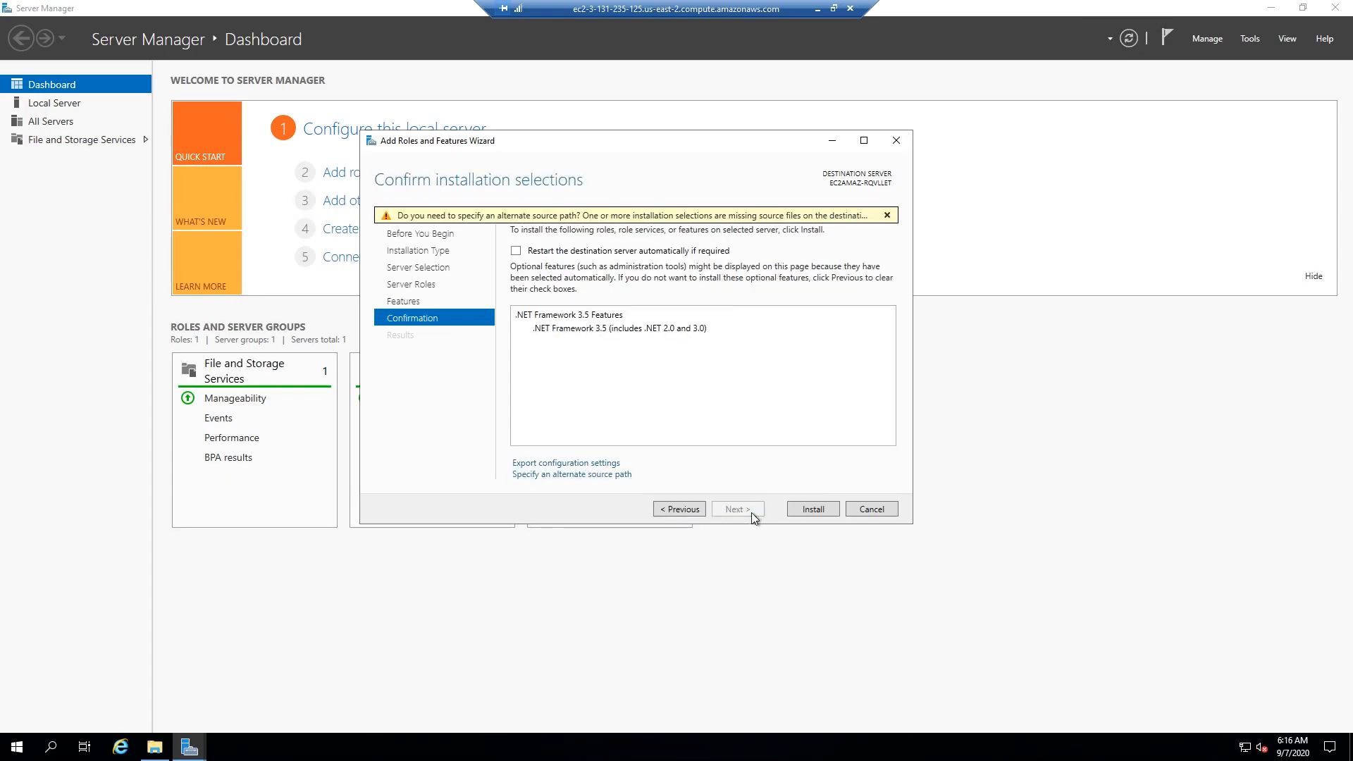
pyautogui.click(816, 511)
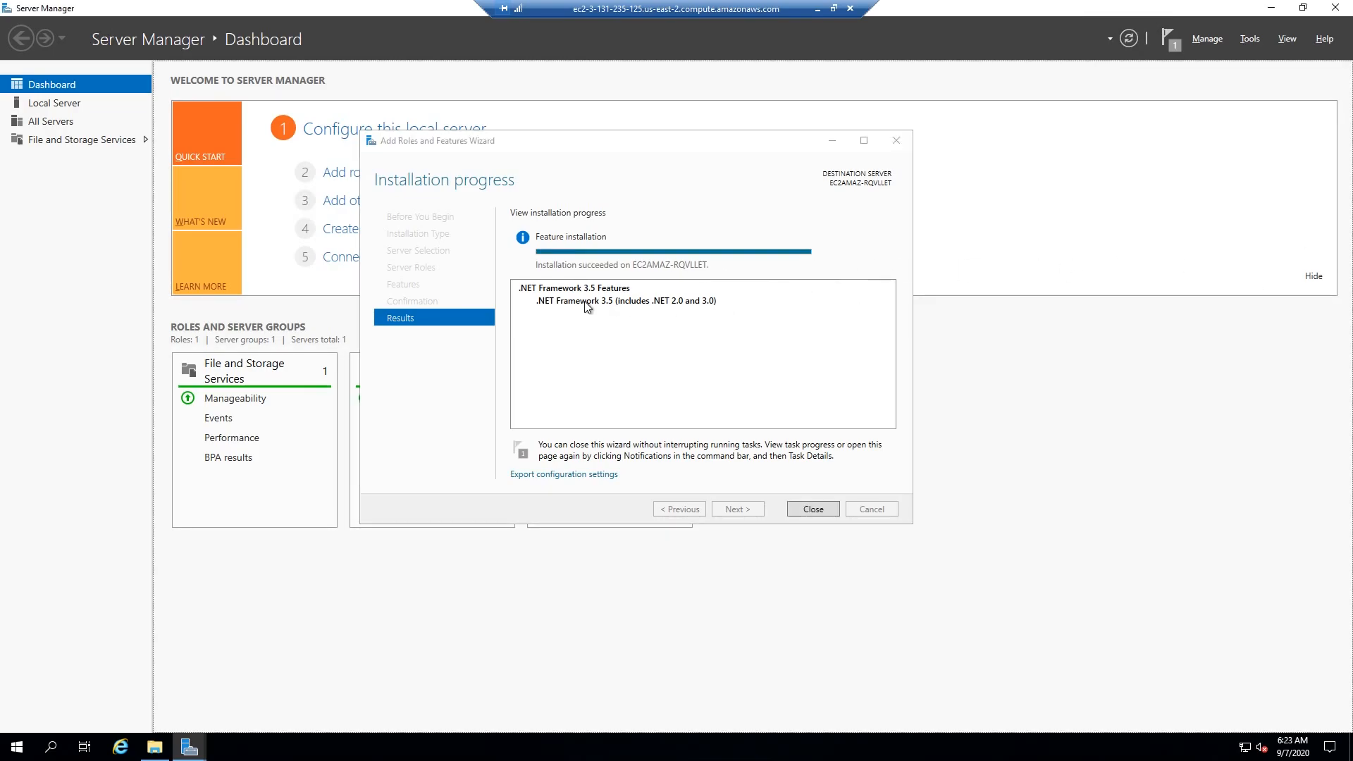
pyautogui.click(631, 157)
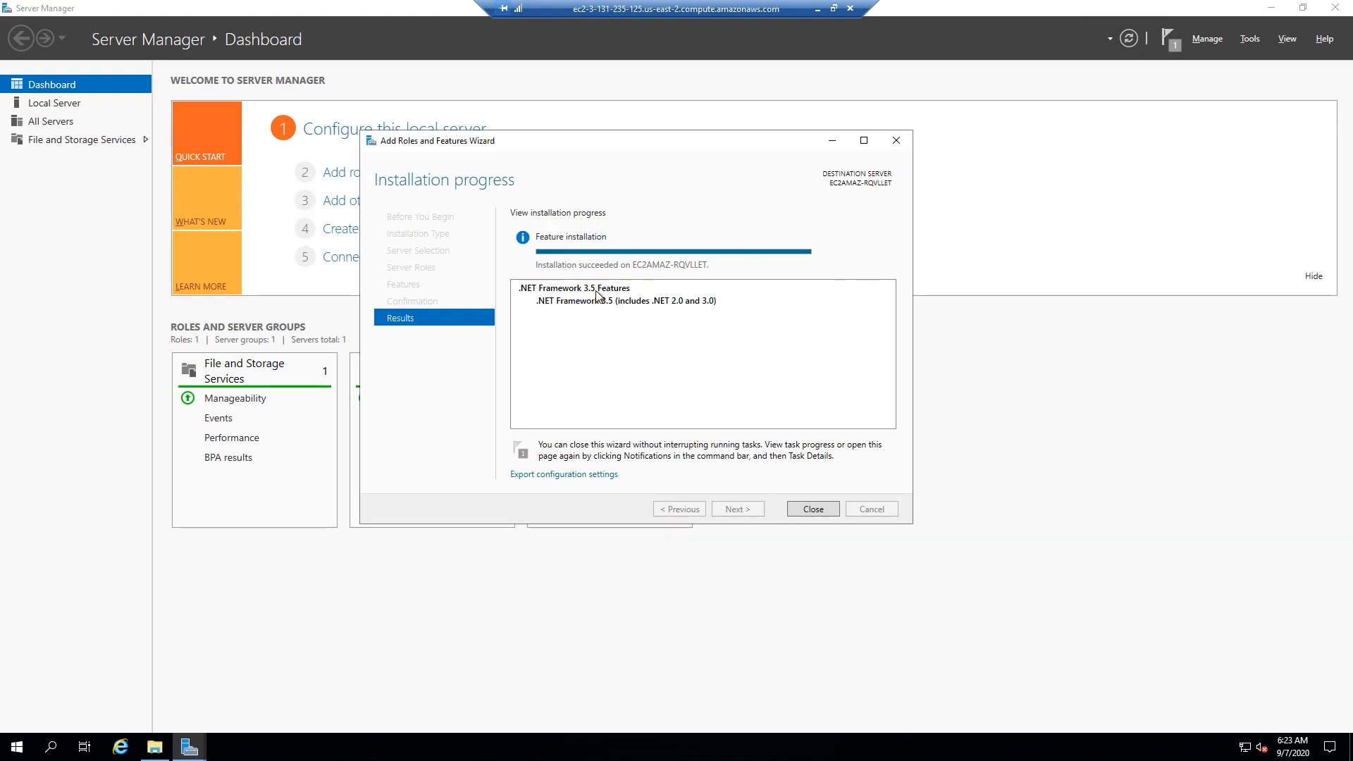
# - Close the wizard and Server Manager, and run the MyAWSGameServer shortcut from the Win64 folder under AWSGame, MyAWSGame, Binaries
pyautogui.click(812, 509)
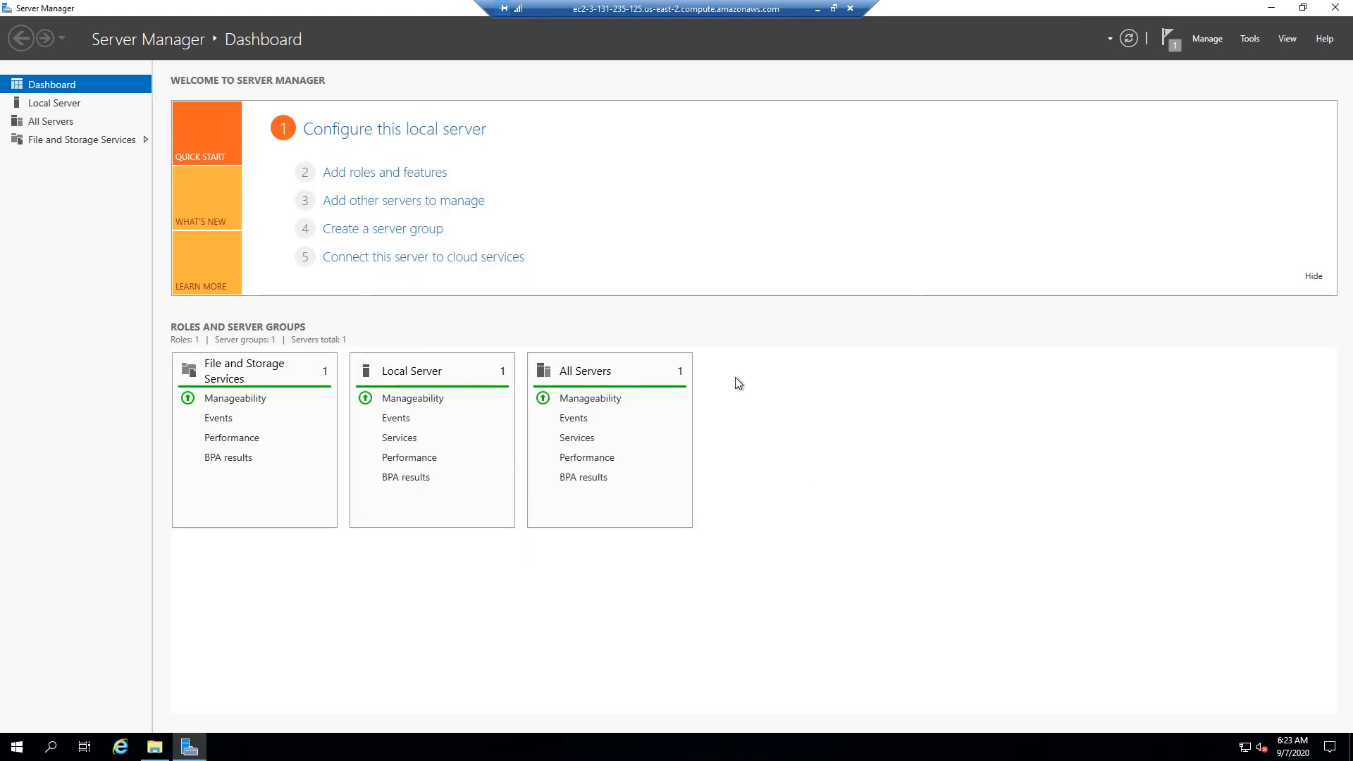
pyautogui.click(1336, 8)
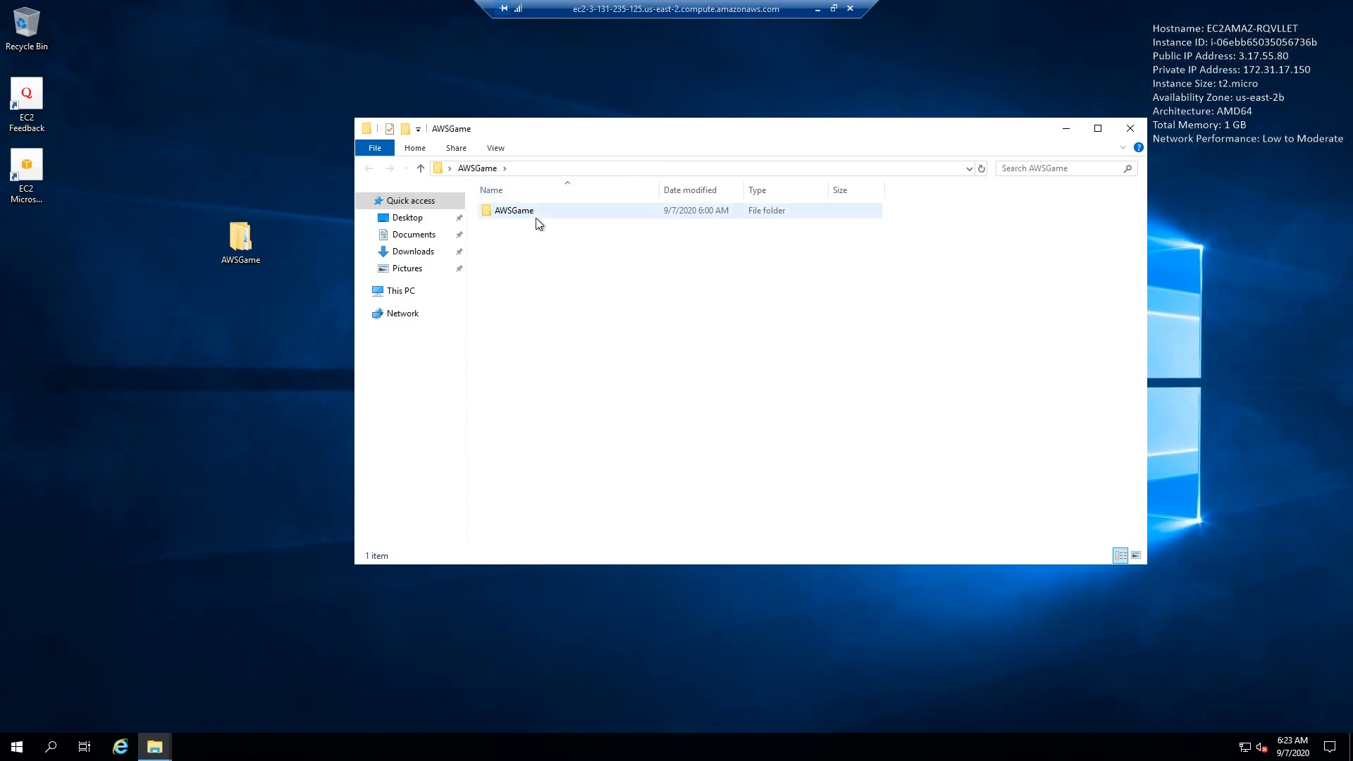
pyautogui.doubleClick(537, 213)
pyautogui.doubleClick(537, 227)
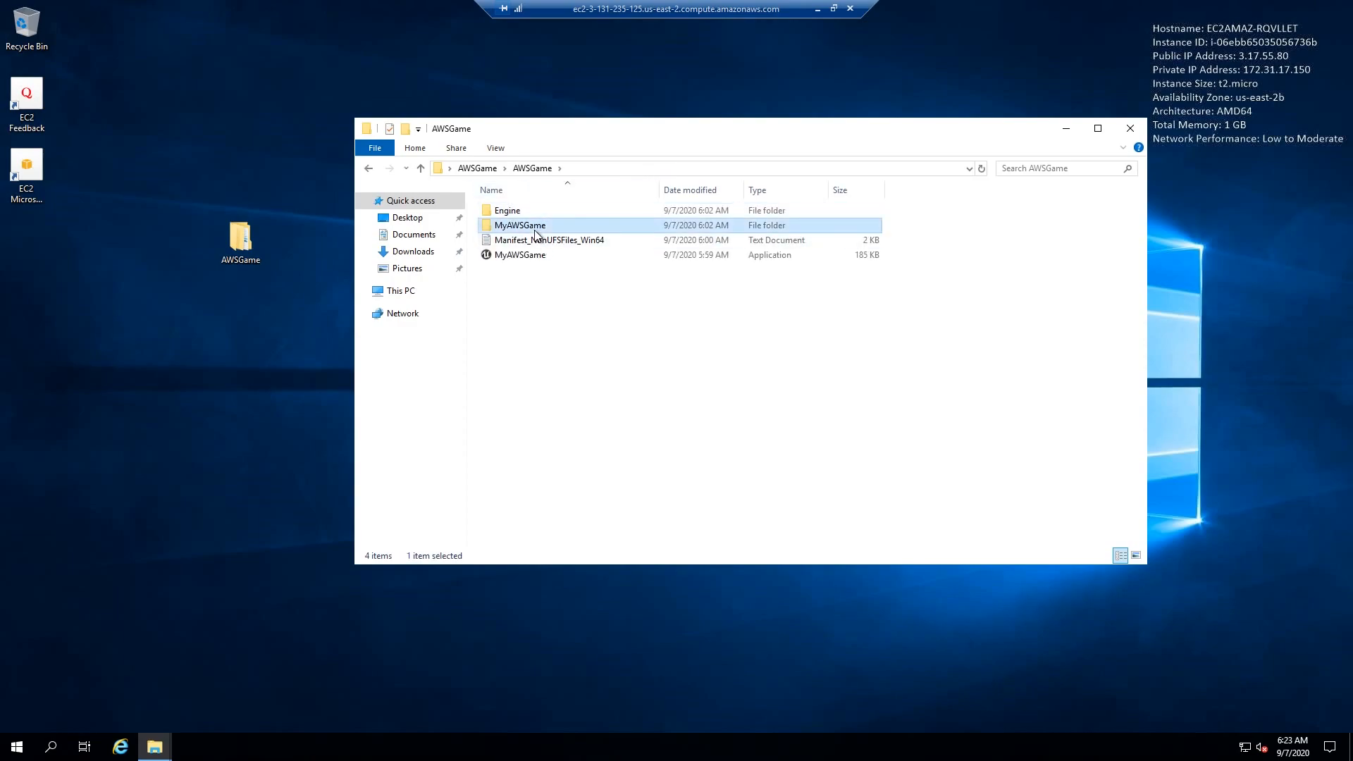
pyautogui.doubleClick(533, 213)
pyautogui.doubleClick(534, 216)
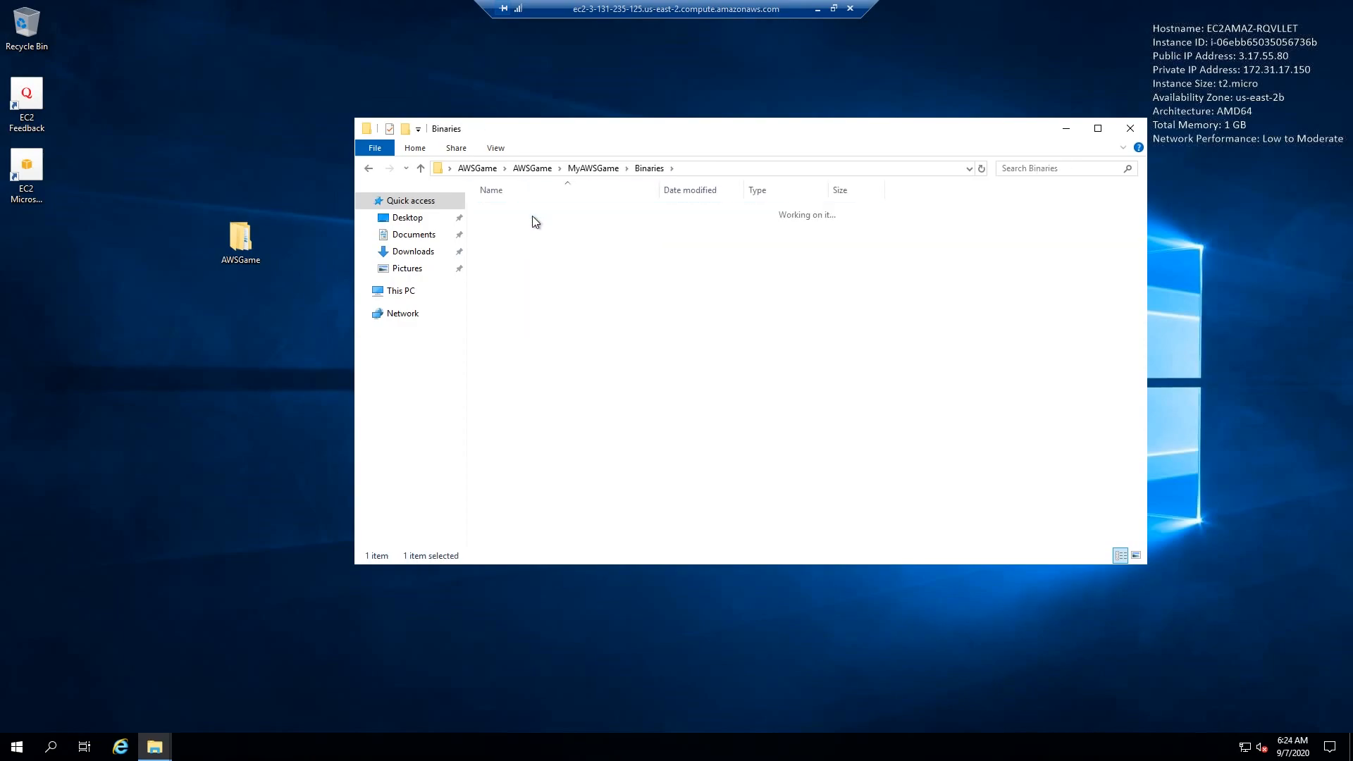
pyautogui.click(537, 228)
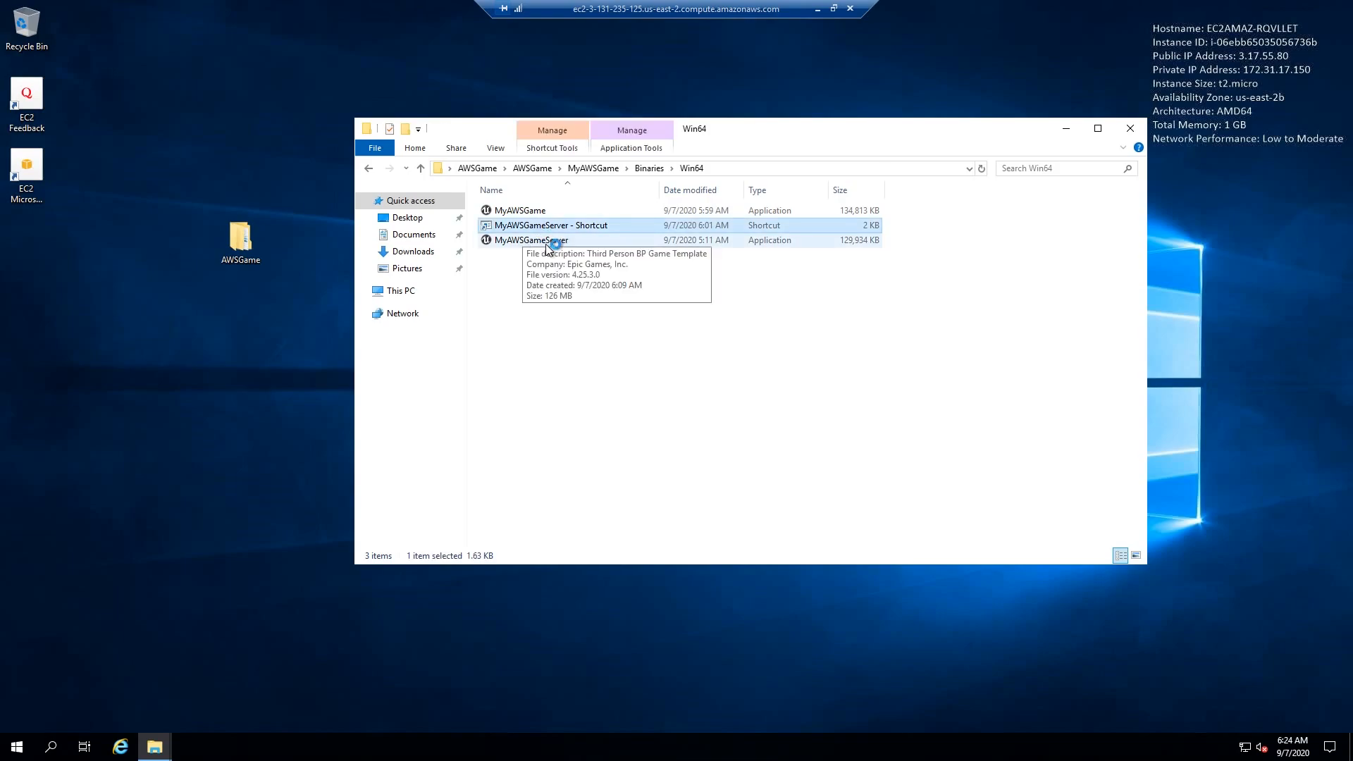
pyautogui.doubleClick(576, 227)
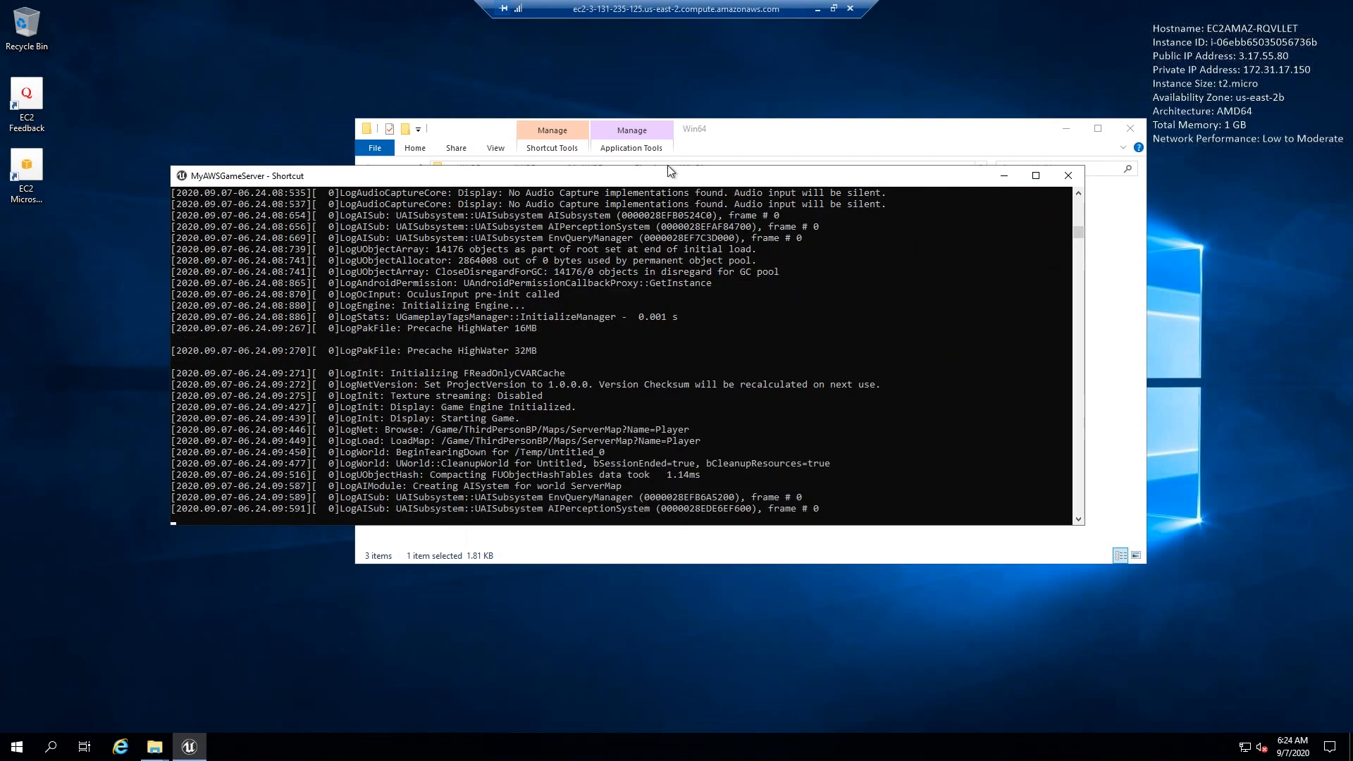
# - Inspect the target path in the MyAWSGameServer shortcut's properties, and close them without changes
pyautogui.moveTo(751, 135); pyautogui.dragTo(816, 120)
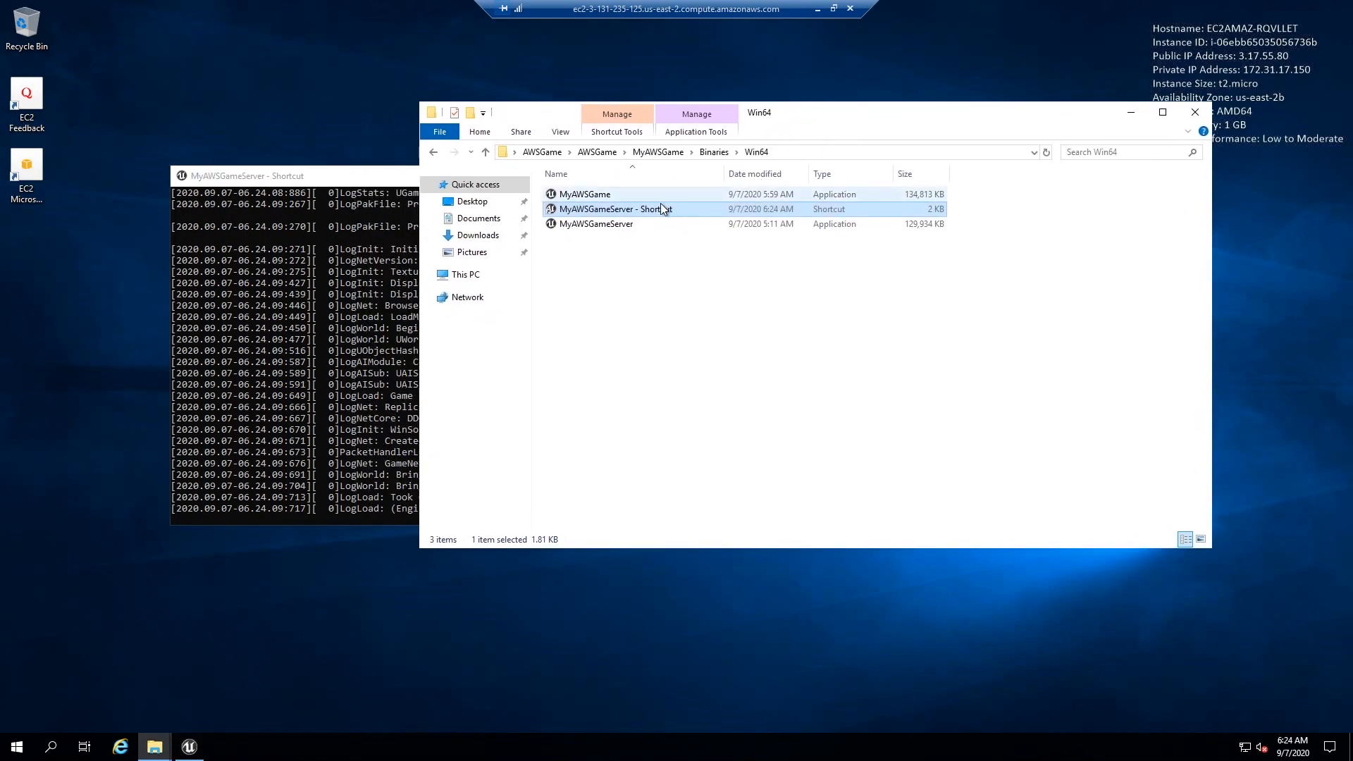
pyautogui.rightClick(649, 210)
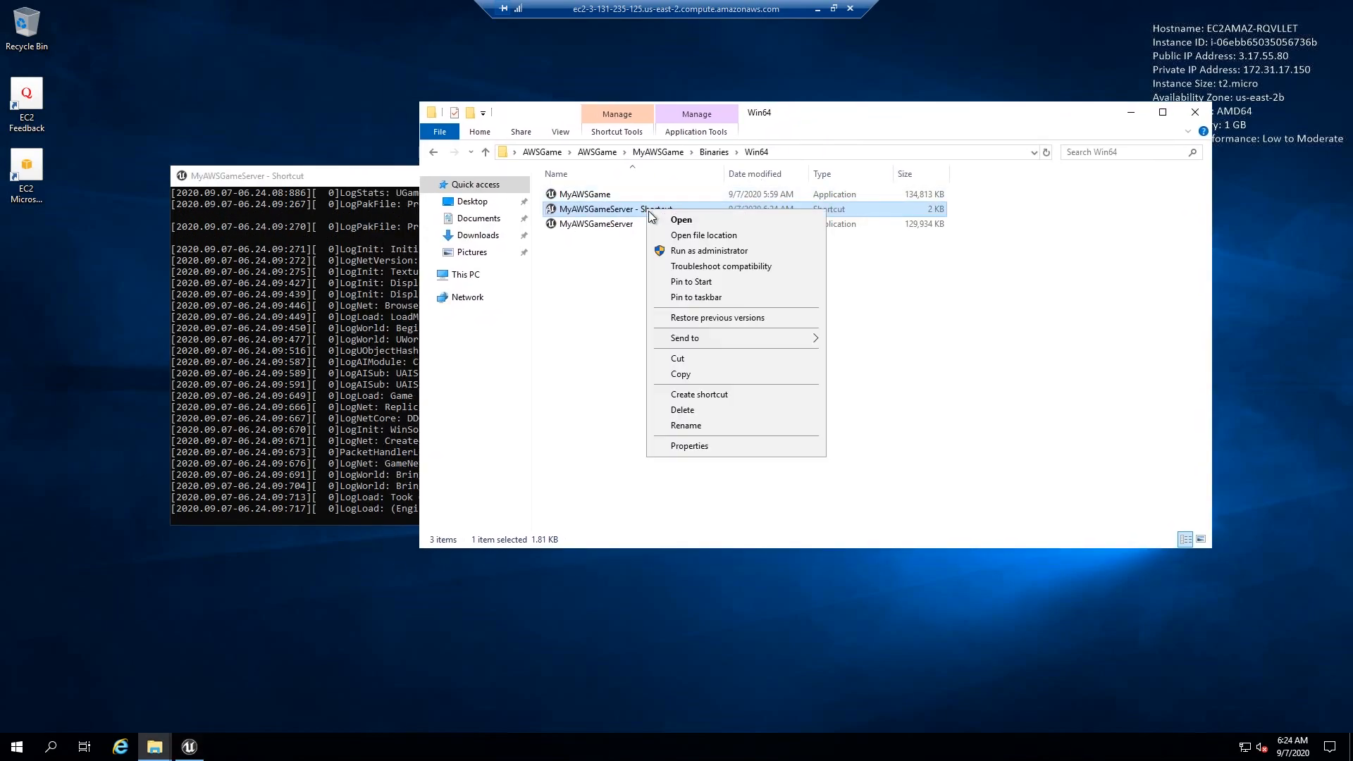
pyautogui.click(711, 447)
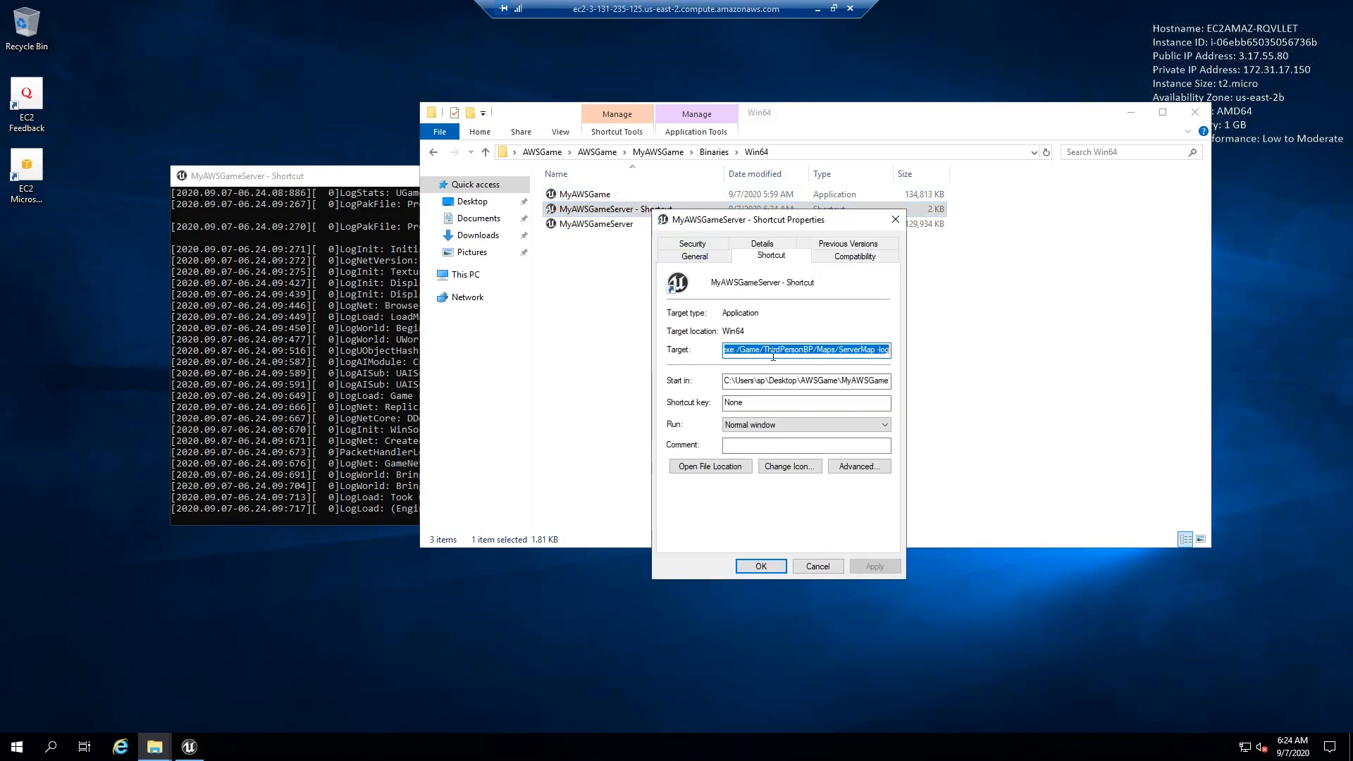
pyautogui.click(772, 352)
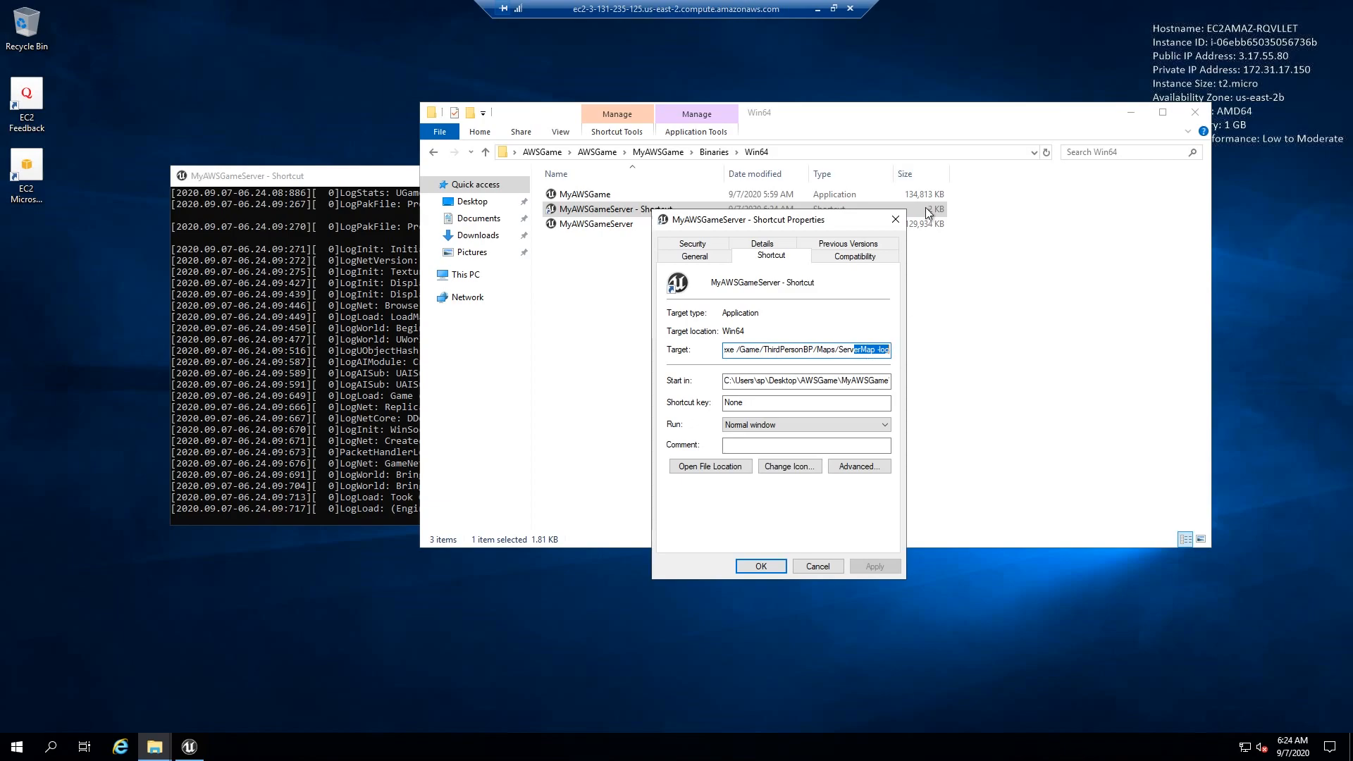
pyautogui.click(895, 219)
# - Bring the MyAWSGameServer console forward and examine its startup log for the loaded map and listening port
pyautogui.click(660, 290)
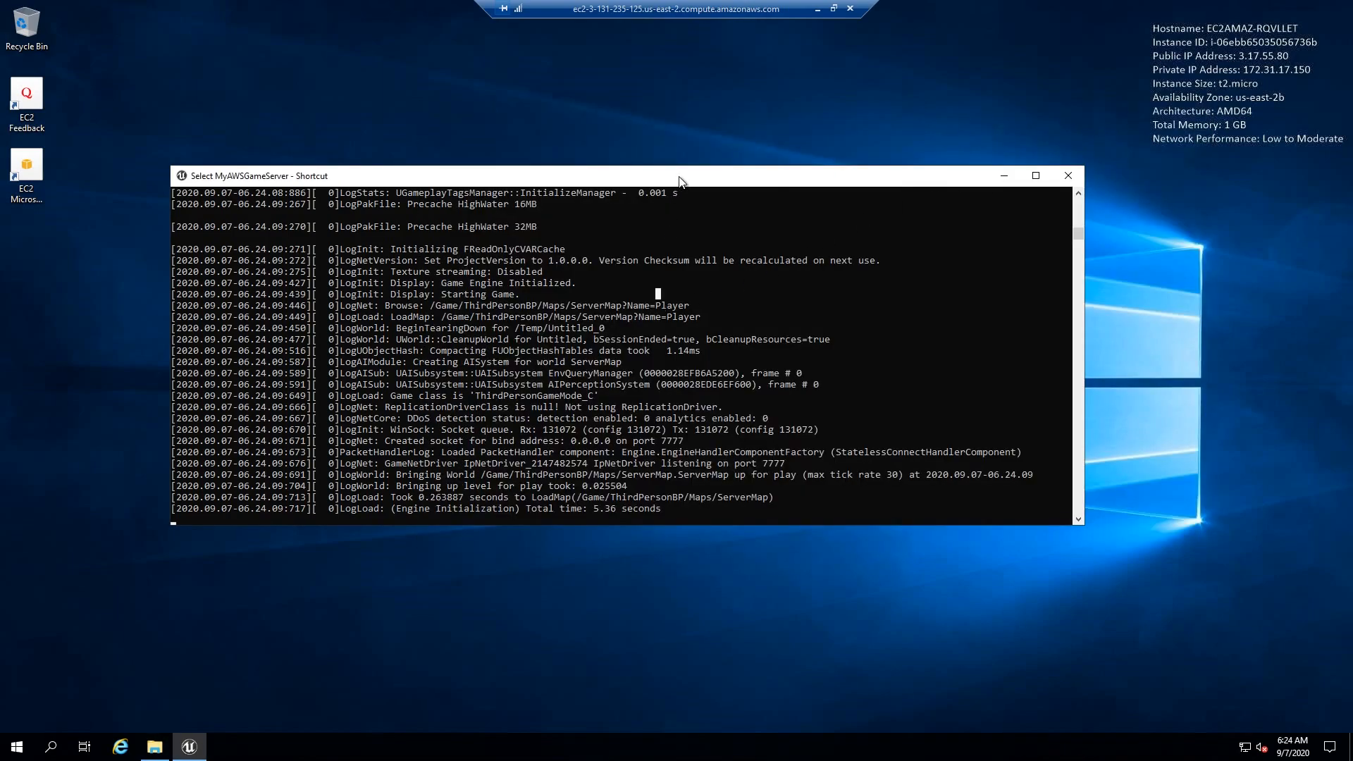
pyautogui.moveTo(679, 181); pyautogui.dragTo(694, 170)
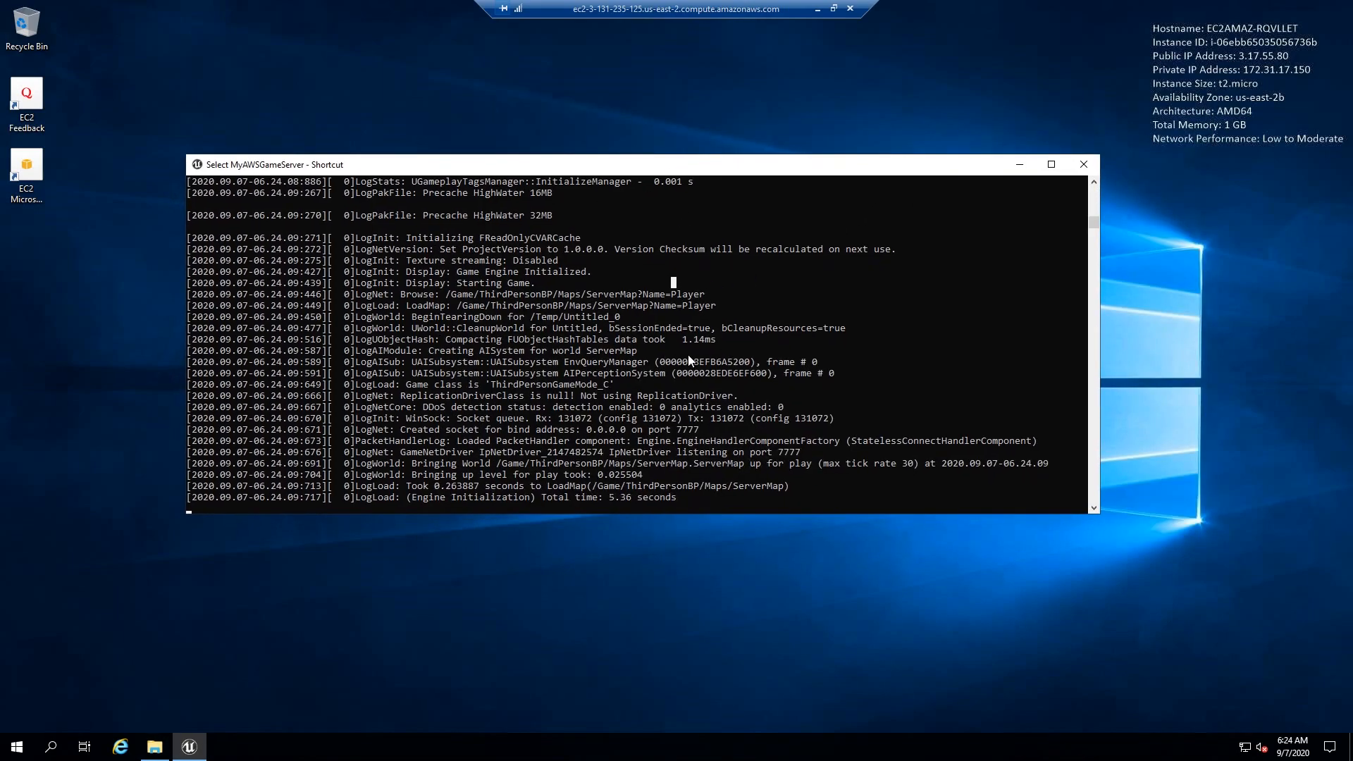
pyautogui.click(154, 746)
pyautogui.click(189, 746)
# - Switch from the remote desktop to the EC2 console in the browser, copy the instance's public IP address, and minimize the browser
pyautogui.click(816, 9)
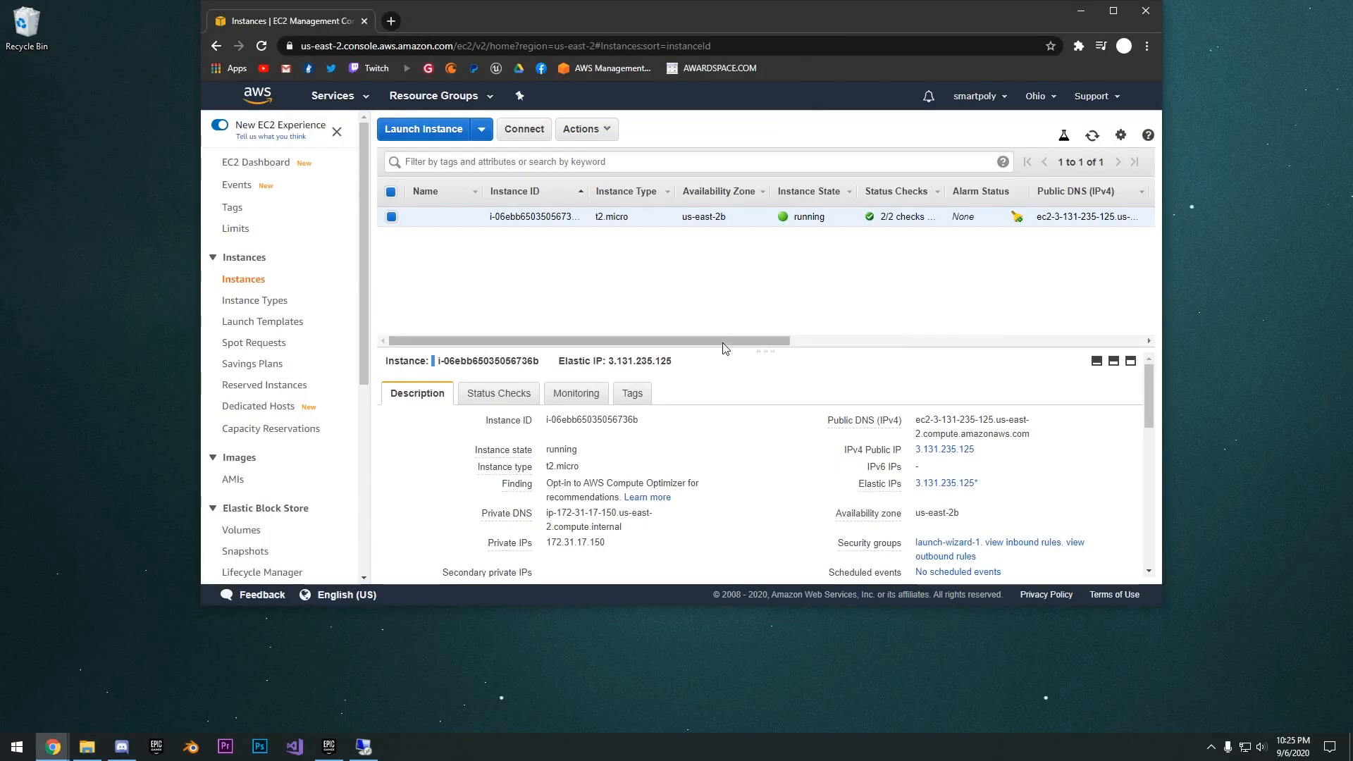
pyautogui.moveTo(722, 342); pyautogui.dragTo(676, 366)
pyautogui.rightClick(655, 370)
pyautogui.click(680, 379)
pyautogui.moveTo(723, 20); pyautogui.dragTo(725, 62)
pyautogui.click(1083, 51)
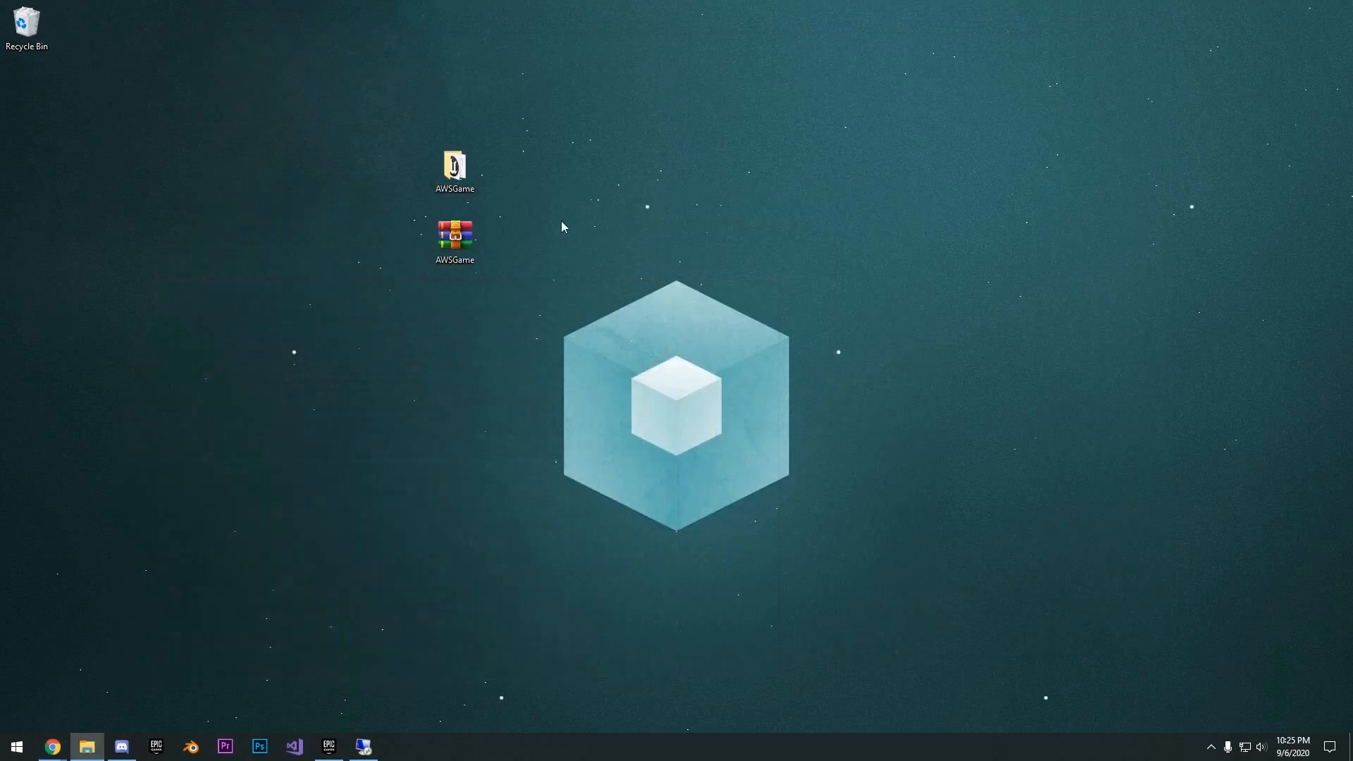
# - Launch the MyAWSGame application from the local AWSGame folder and allow it through Windows Defender Firewall on public networks
pyautogui.doubleClick(475, 168)
pyautogui.doubleClick(492, 252)
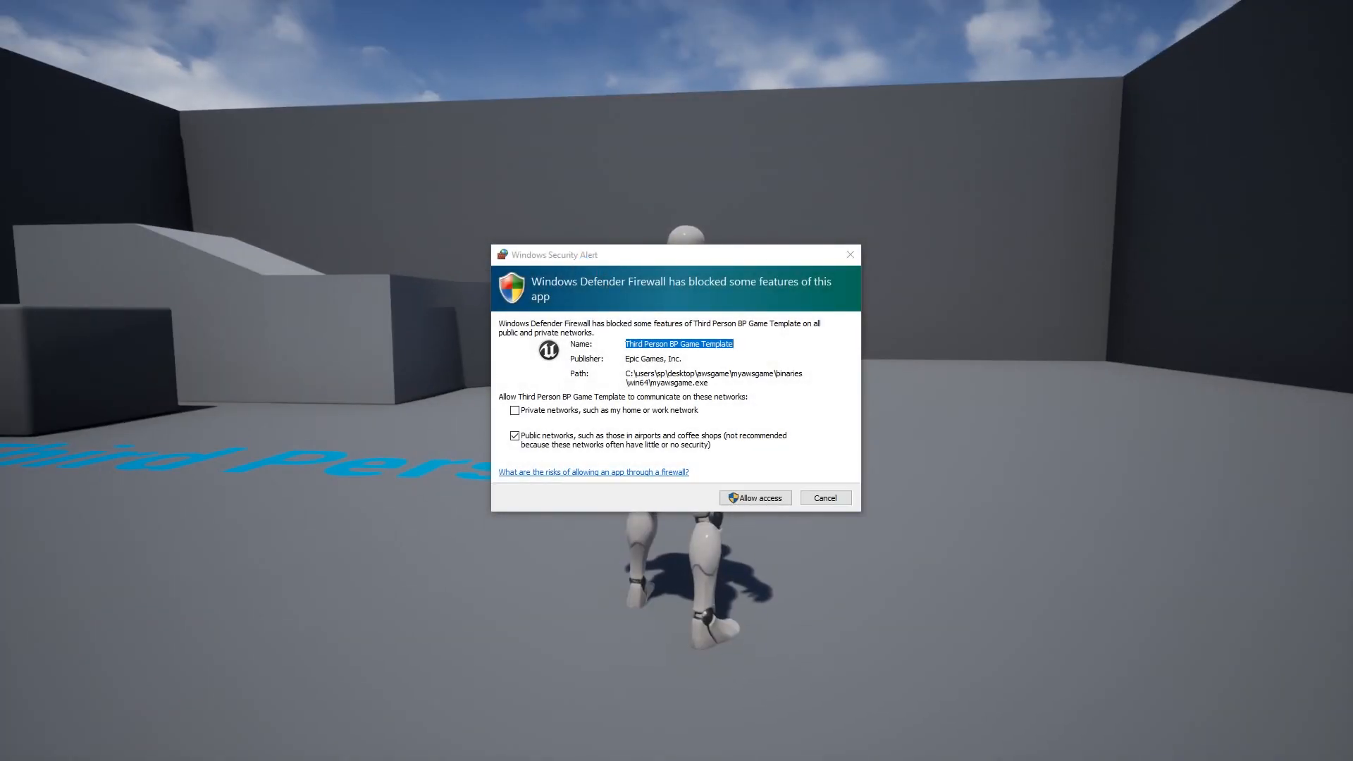
pyautogui.press('super')
pyautogui.click(771, 501)
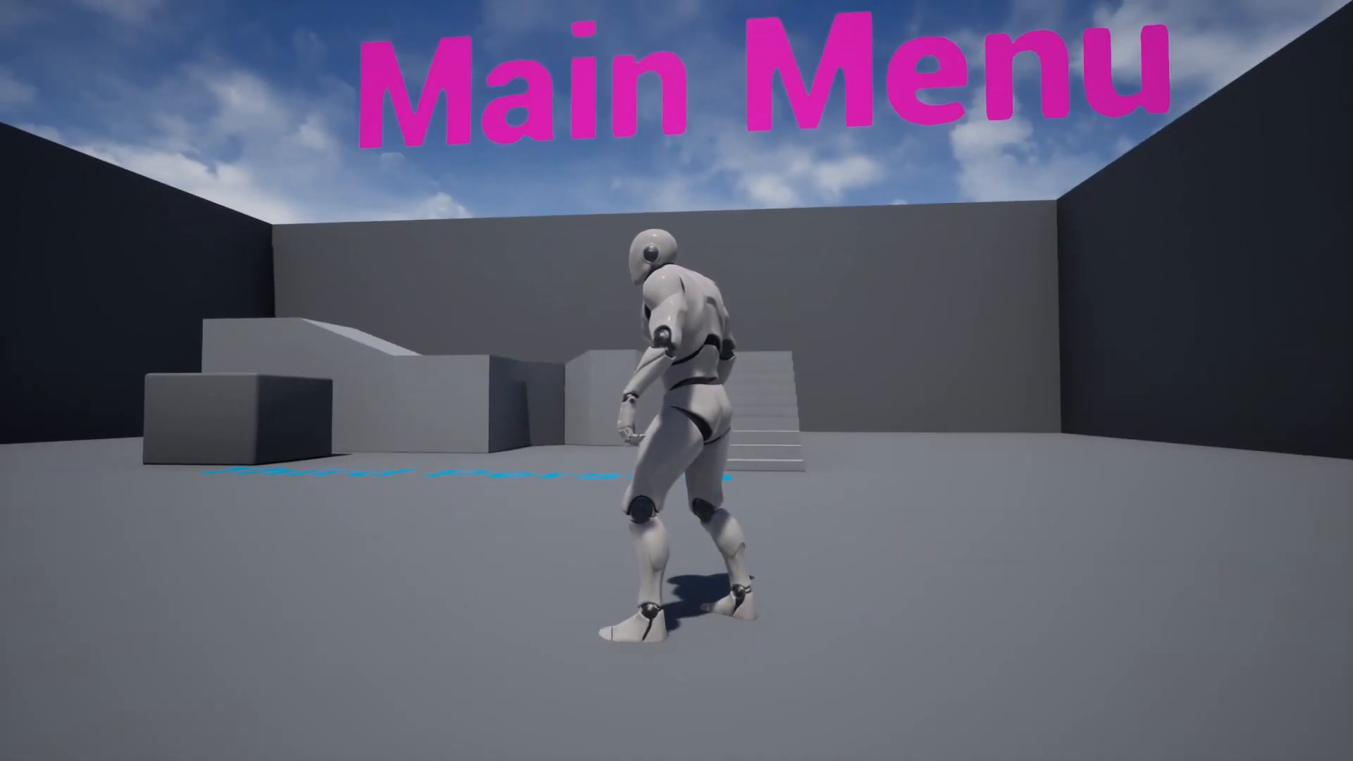
# - Connect the game client to the server with the console command open 3.131.235.125, and run the character around the server map
pyautogui.press('`')
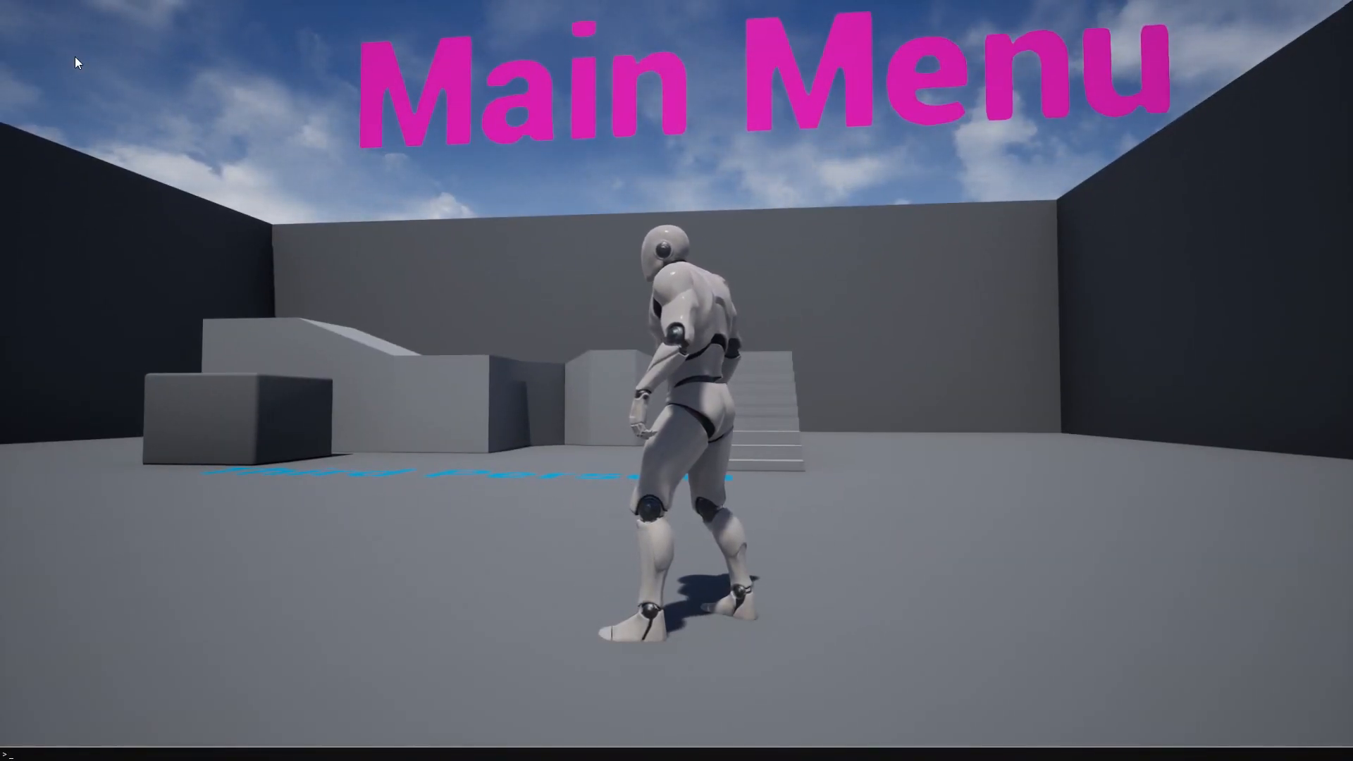
pyautogui.write('open')
pyautogui.hotkey('ctrl', 'v')
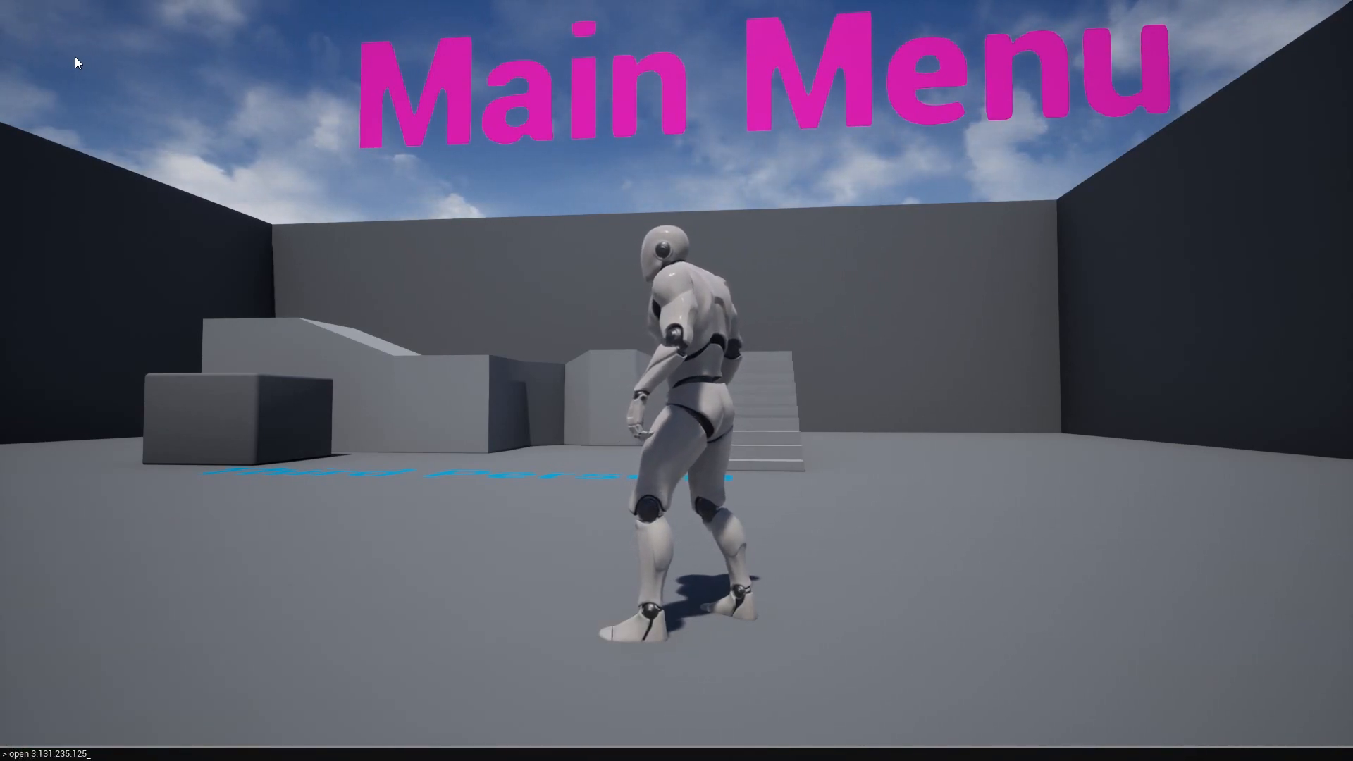
pyautogui.press('Return')
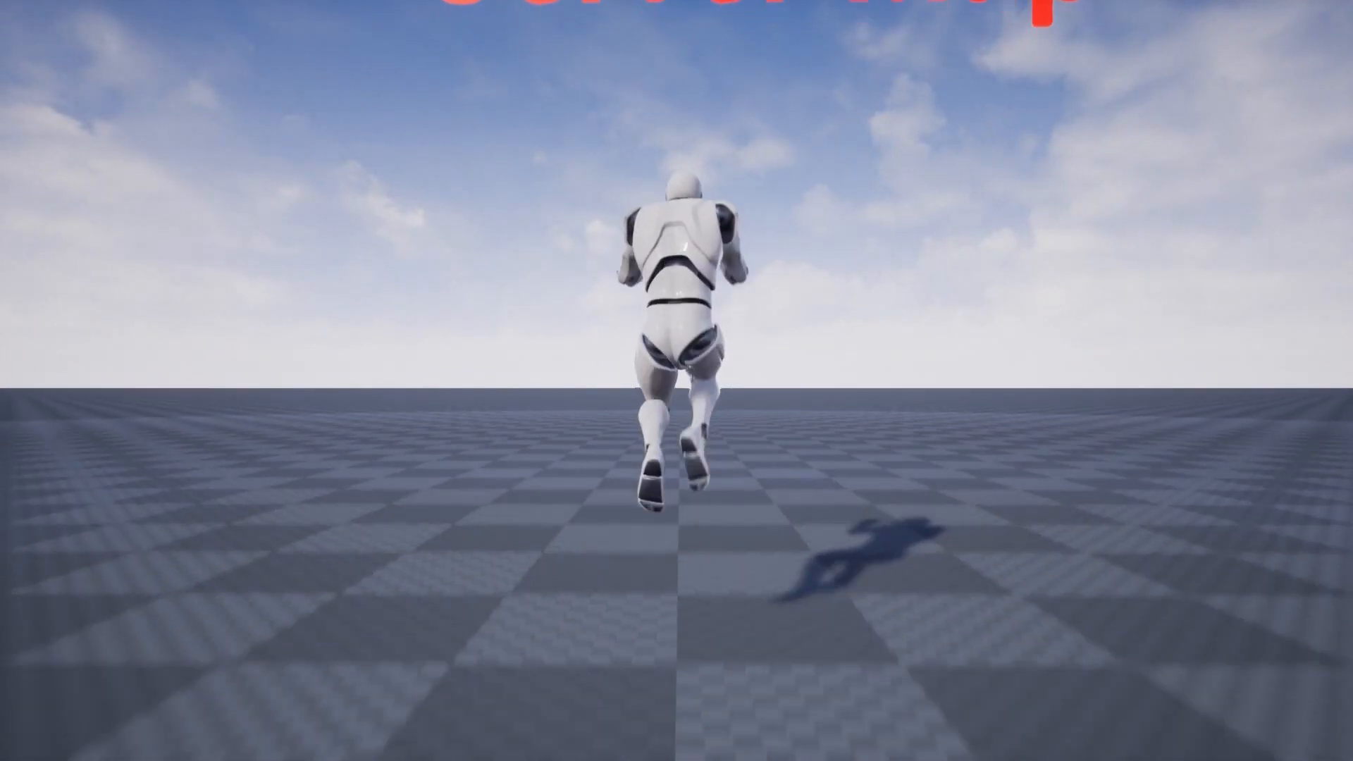
pyautogui.press('d')
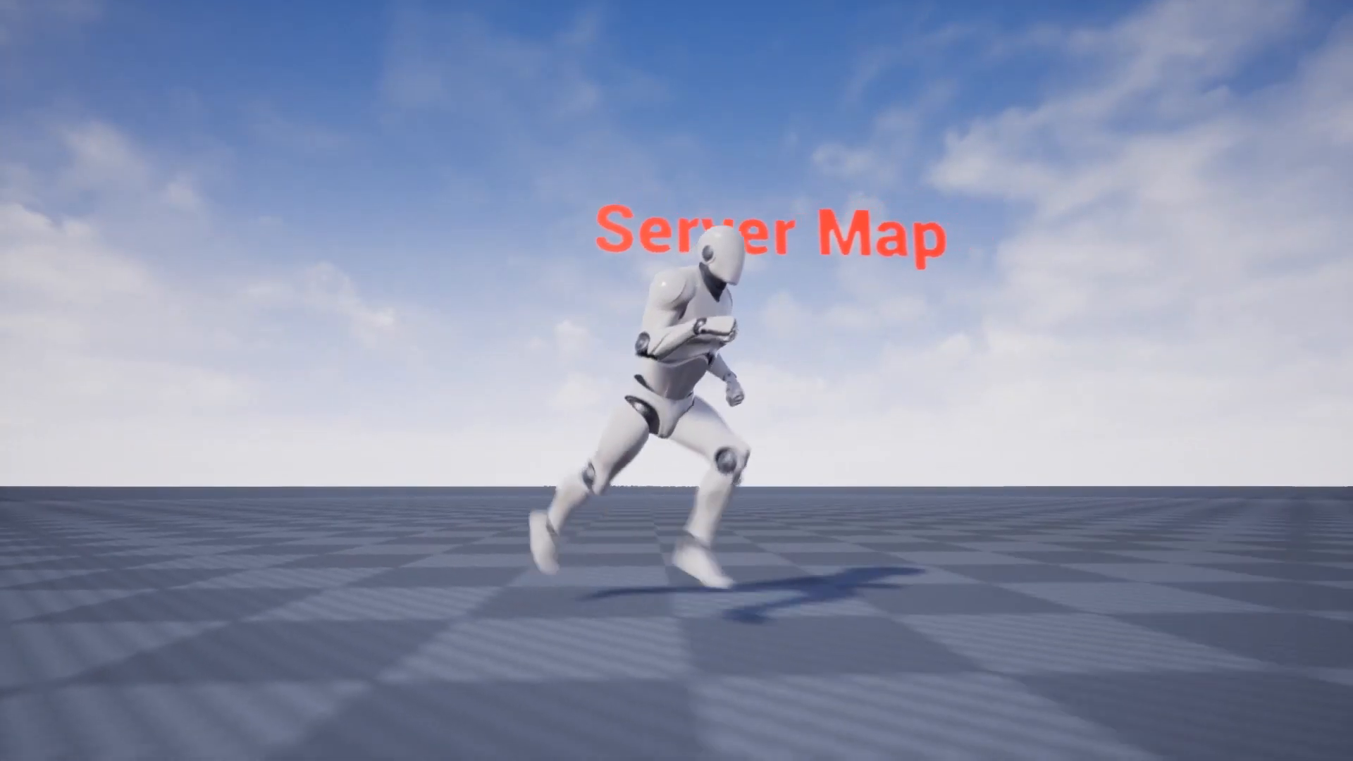
pyautogui.press('w')
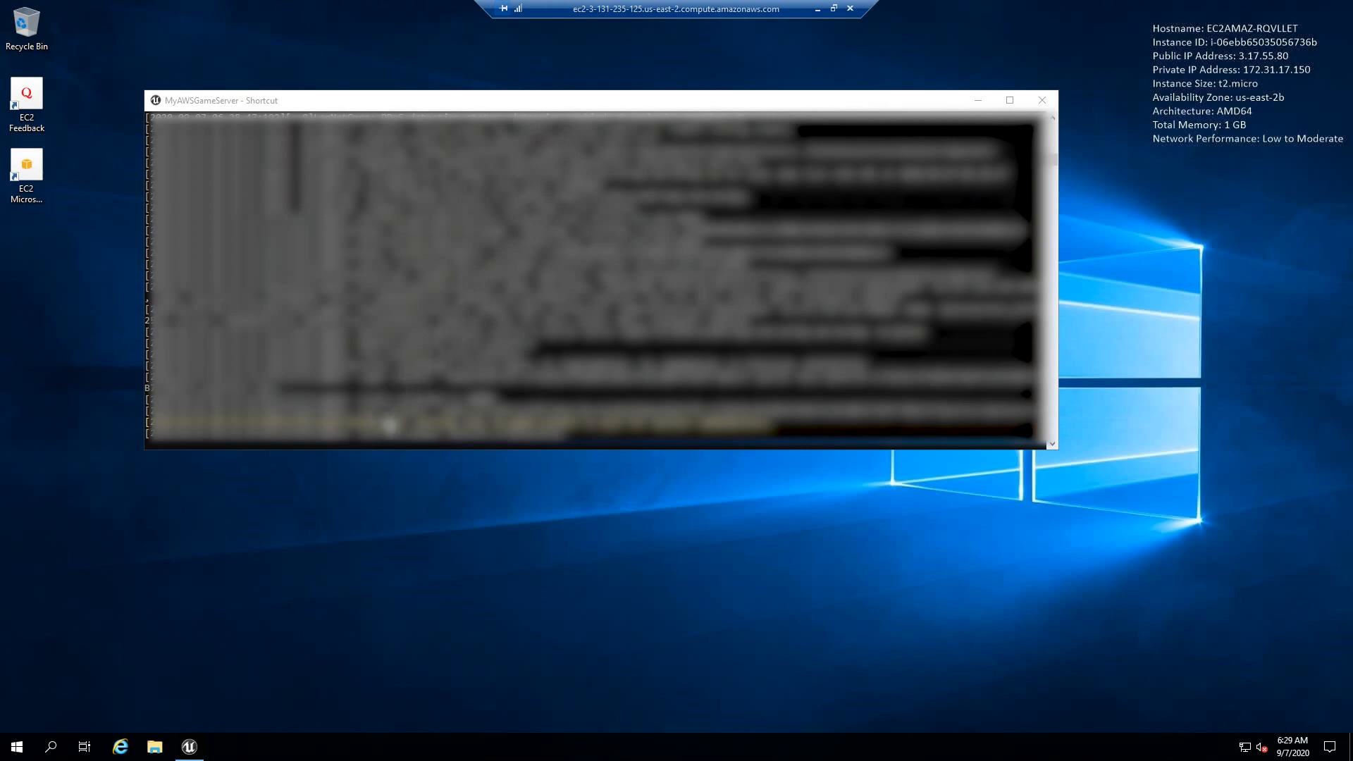
# - Check the server log on the remote desktop, and launch a second MyAWSGame client from the local AWSGame folder
pyautogui.click(365, 442)
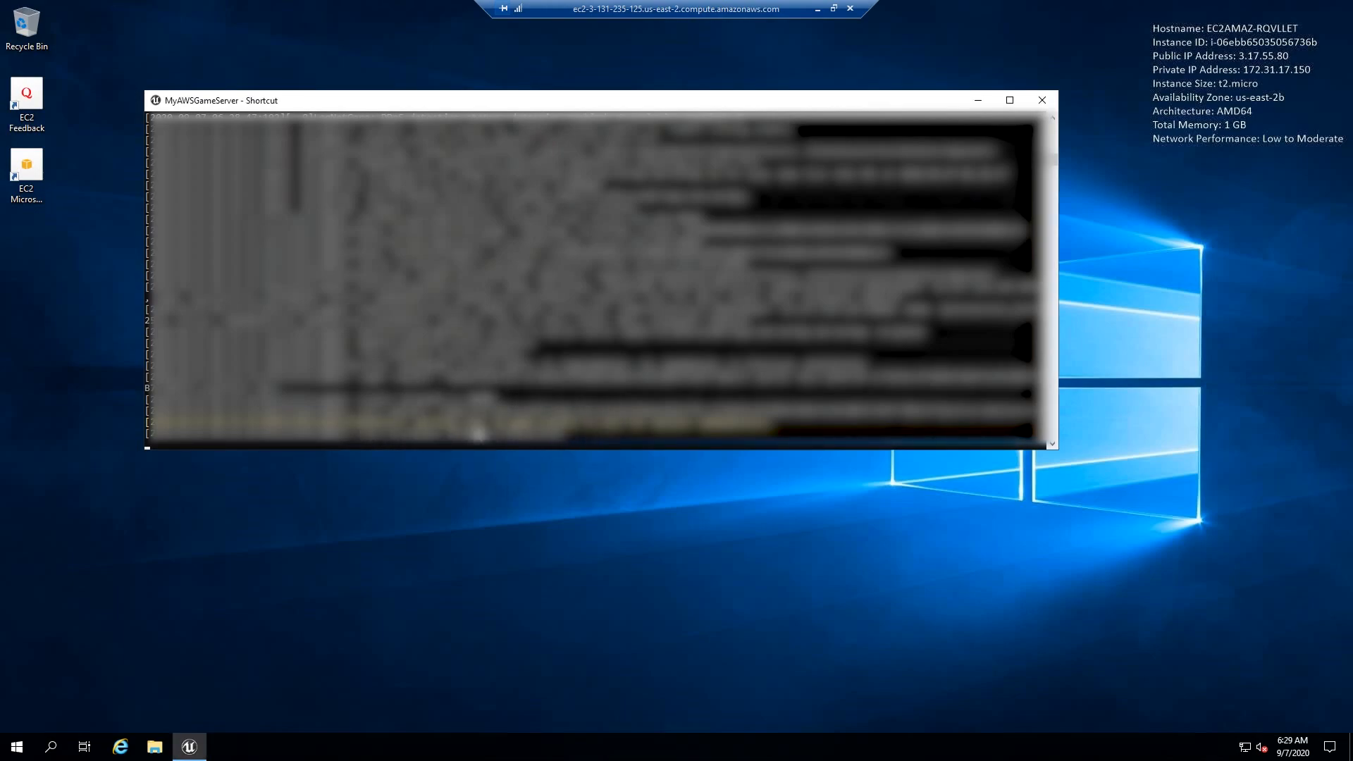
pyautogui.click(155, 746)
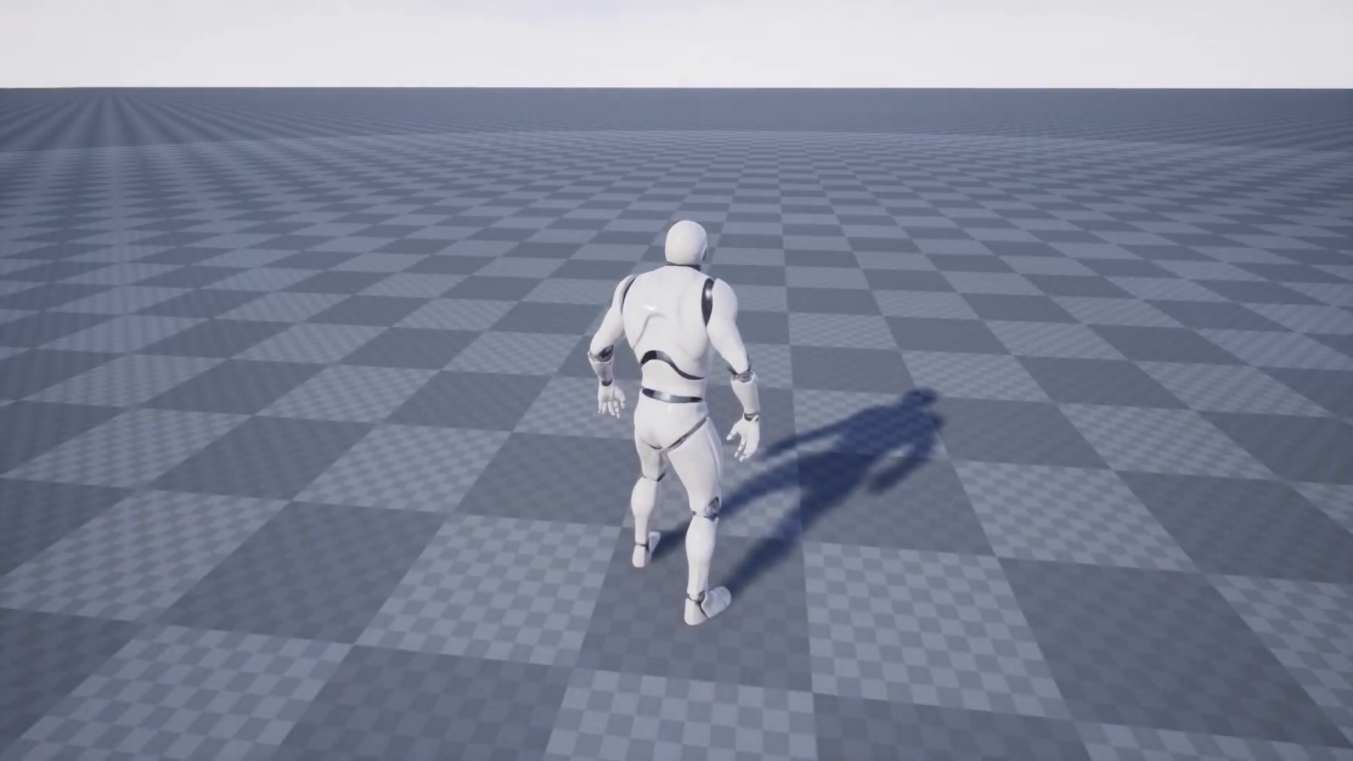
pyautogui.press('super')
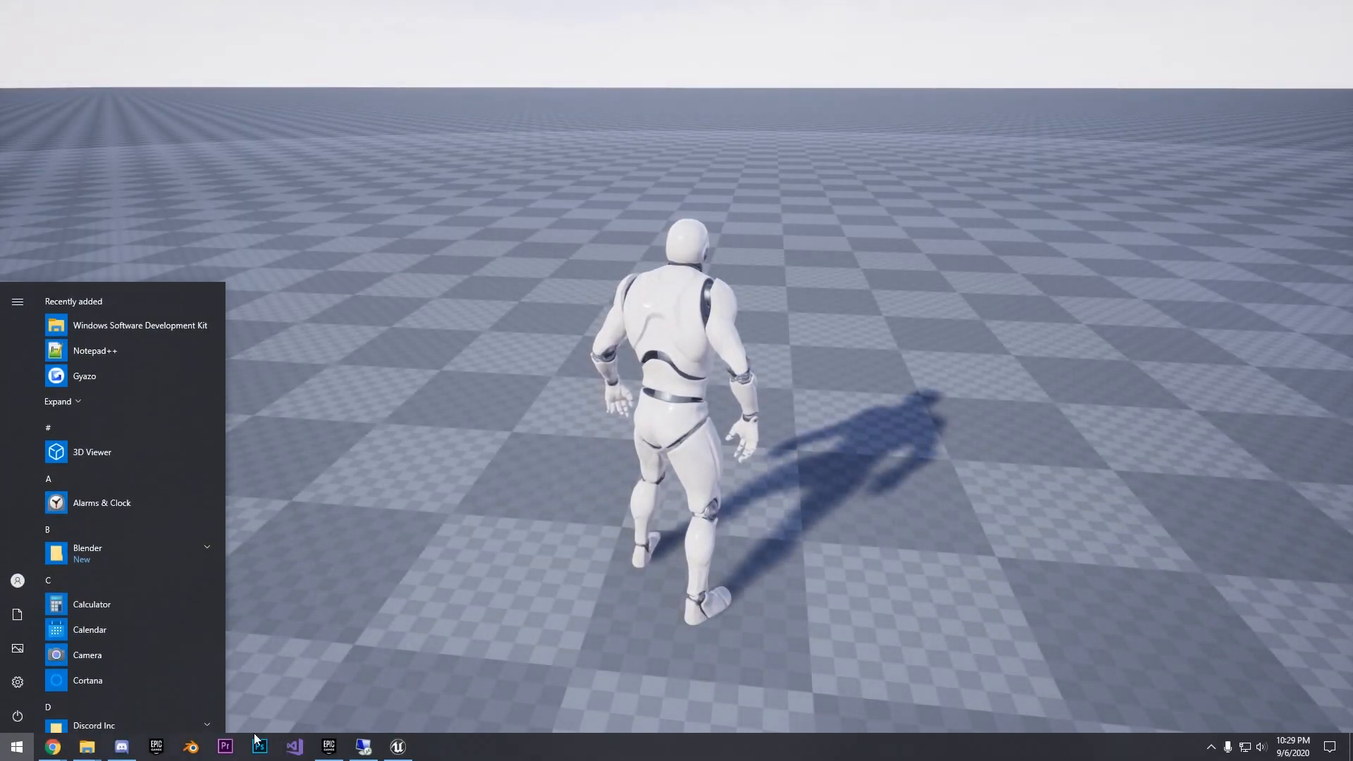
pyautogui.moveTo(92, 746)
pyautogui.click(241, 669)
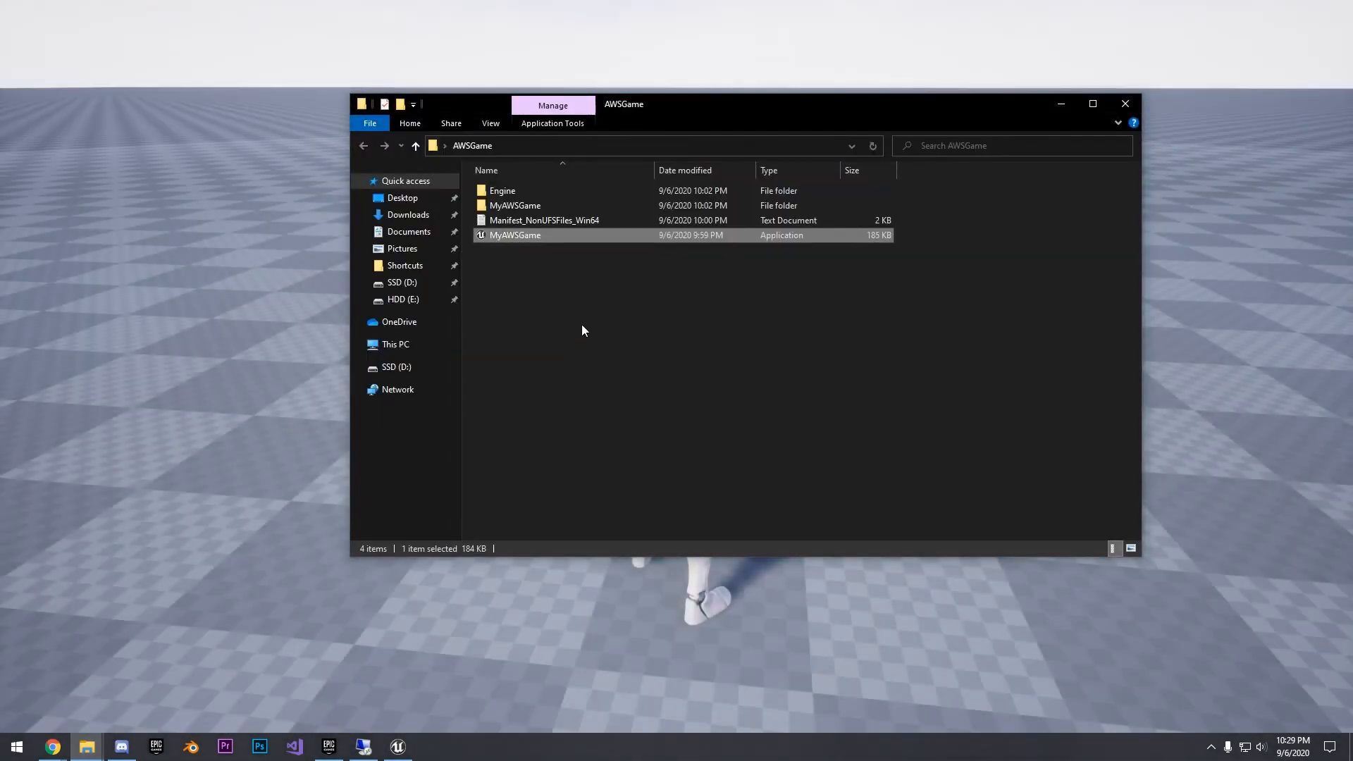
pyautogui.doubleClick(531, 236)
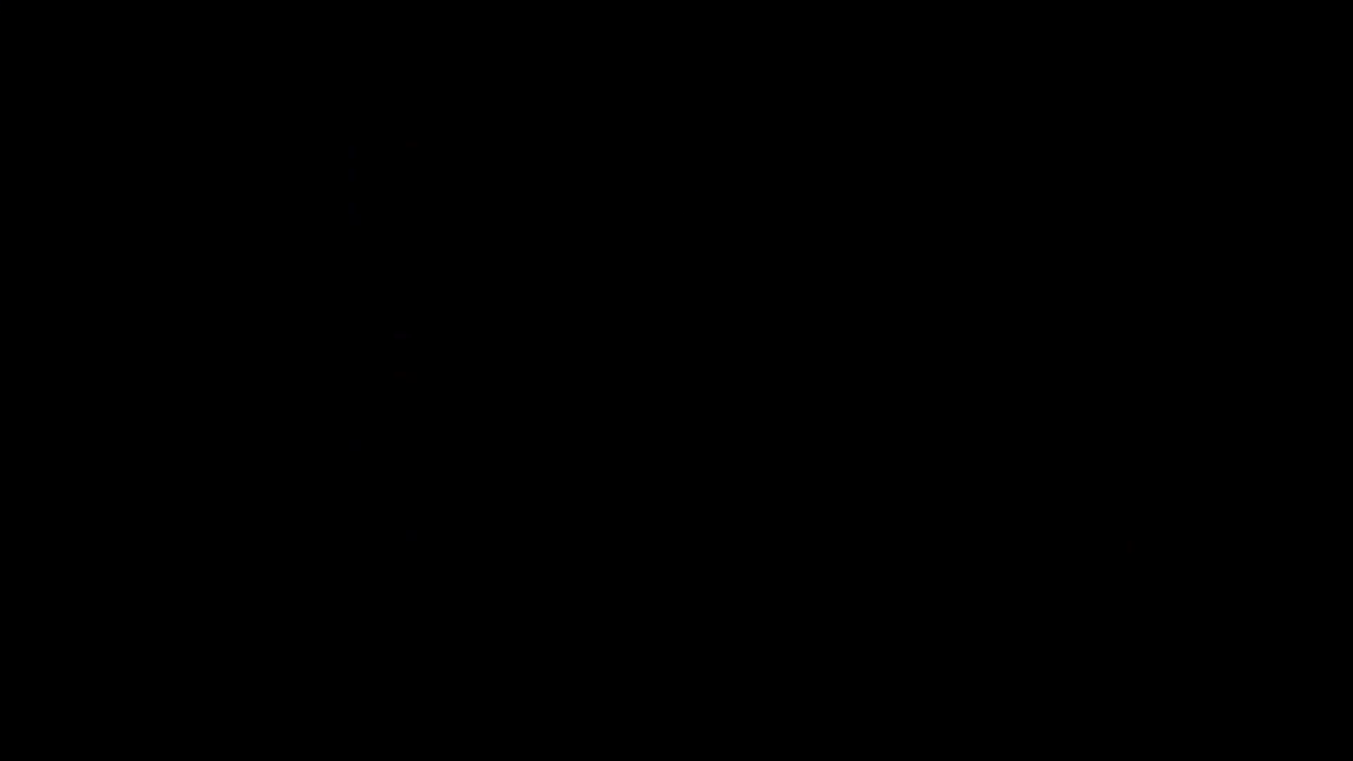
# - Connect the second client with the console command open 3.131.235.125, and run its character around the first player's character
pyautogui.write('3.131.2')
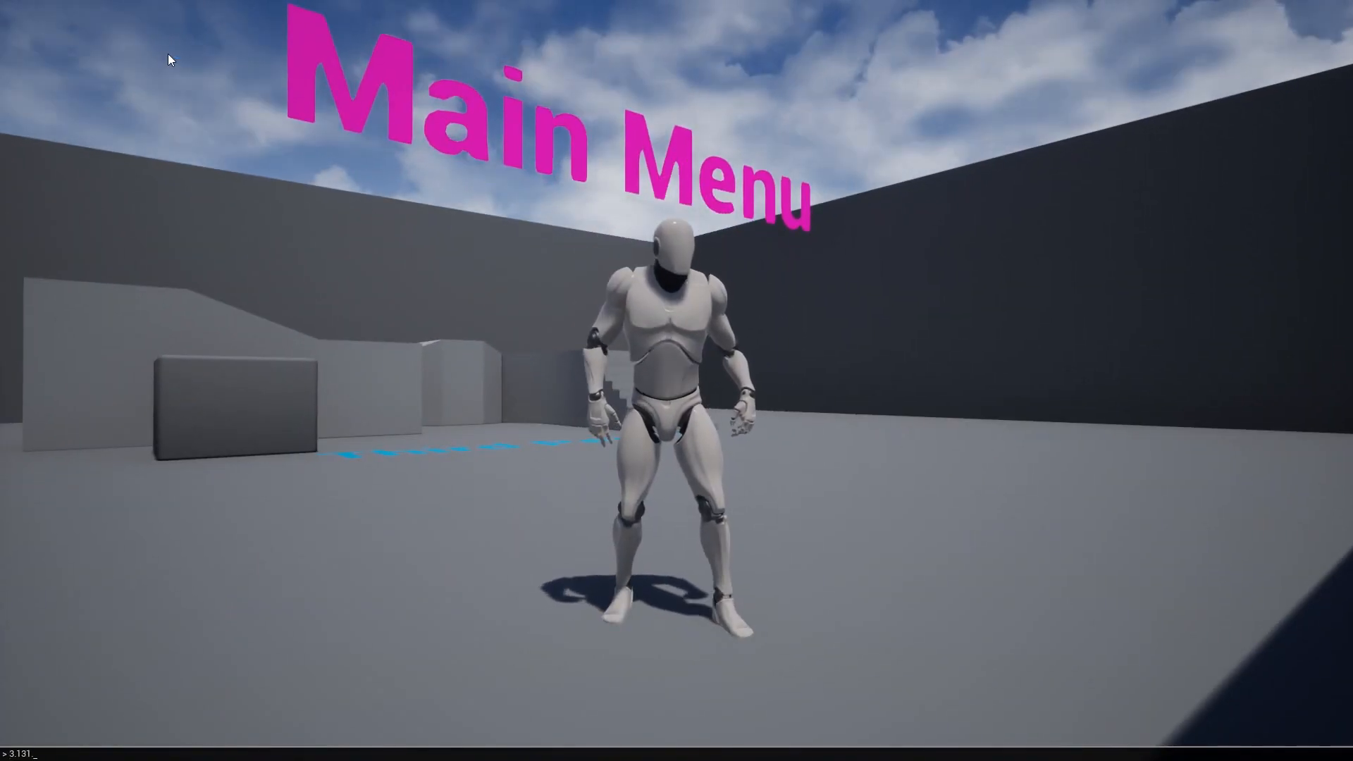
pyautogui.write('open')
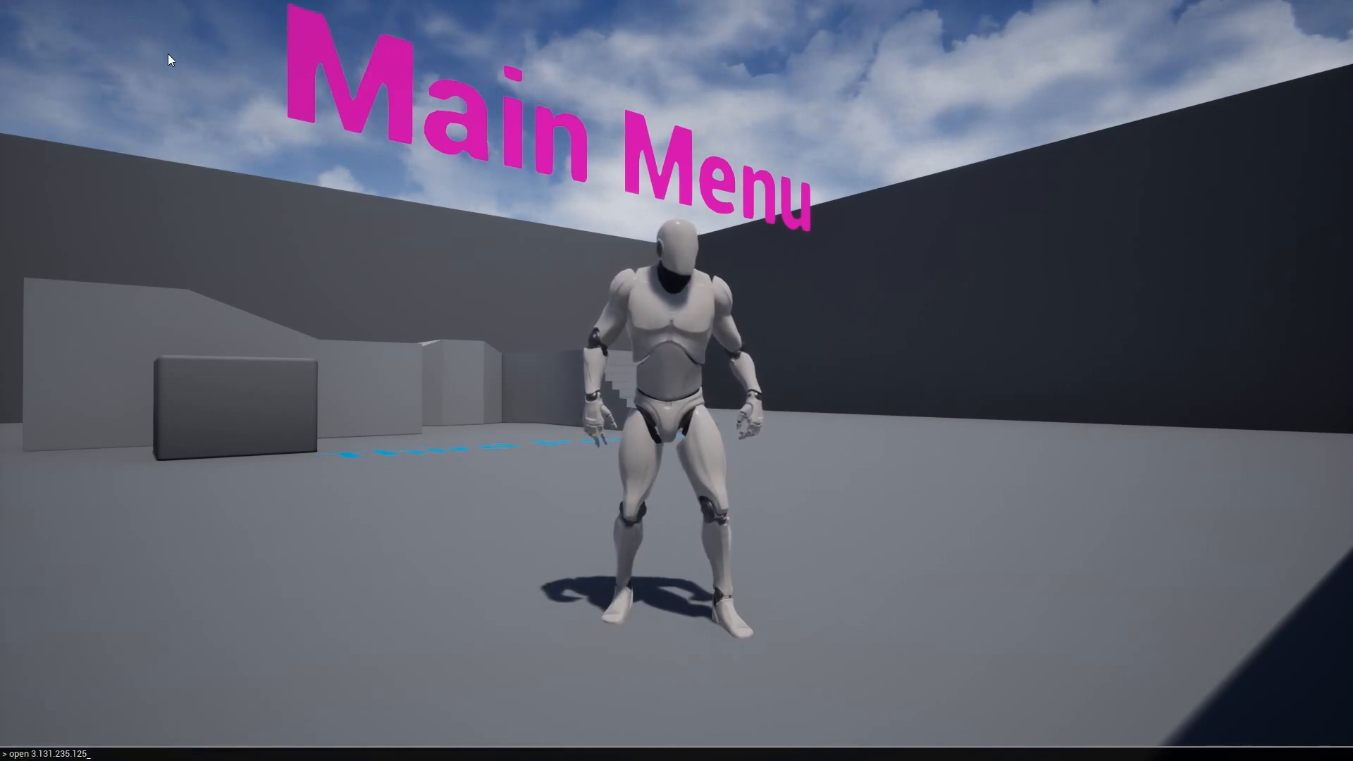
pyautogui.press('Return')
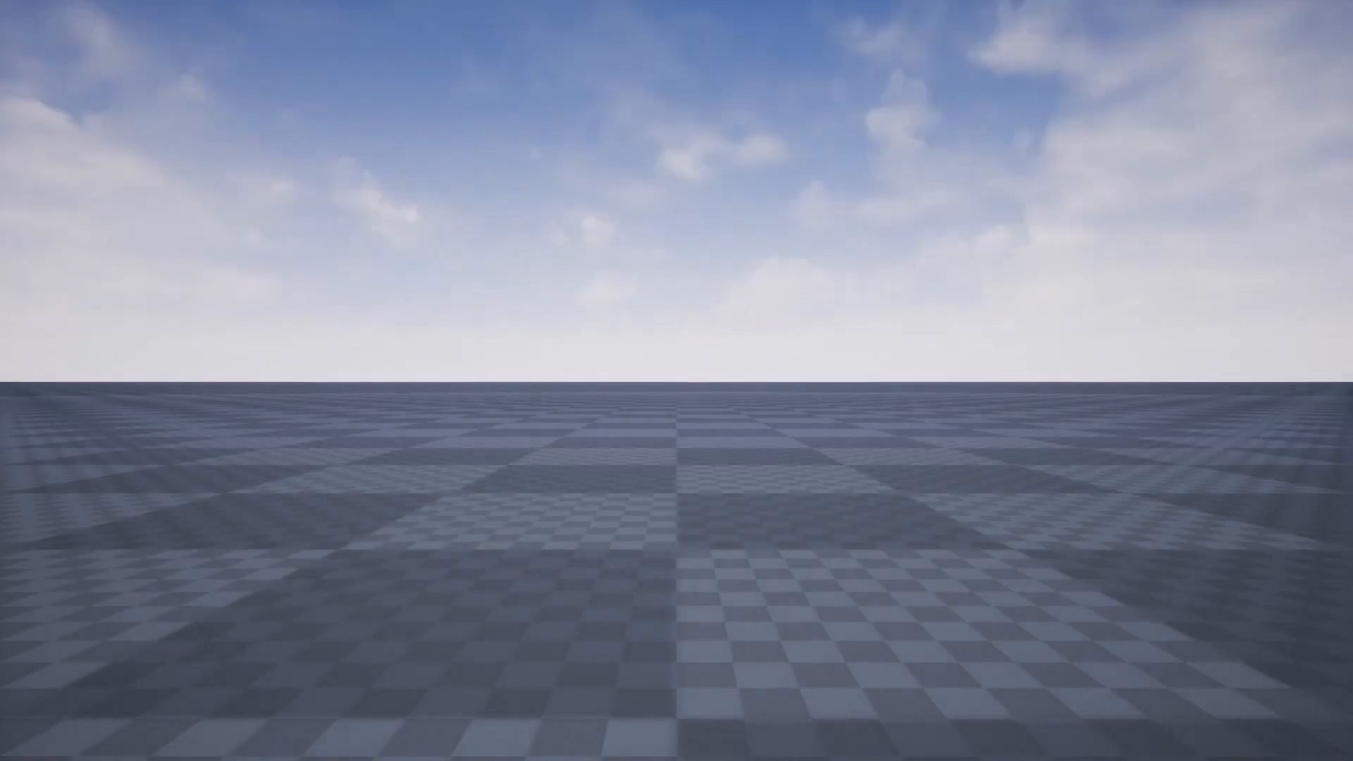
pyautogui.press('w')
pyautogui.press('a')
pyautogui.press('s')
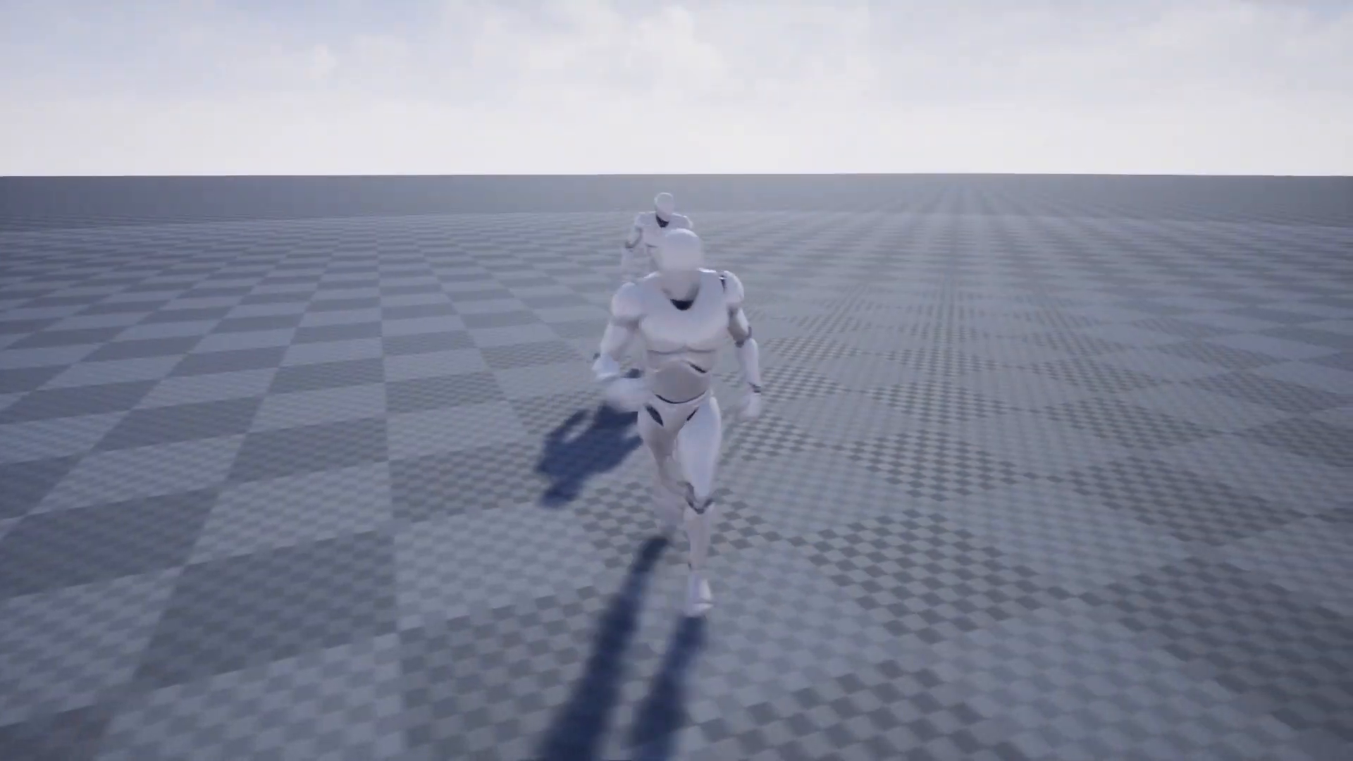
pyautogui.press('a')
pyautogui.press('w')
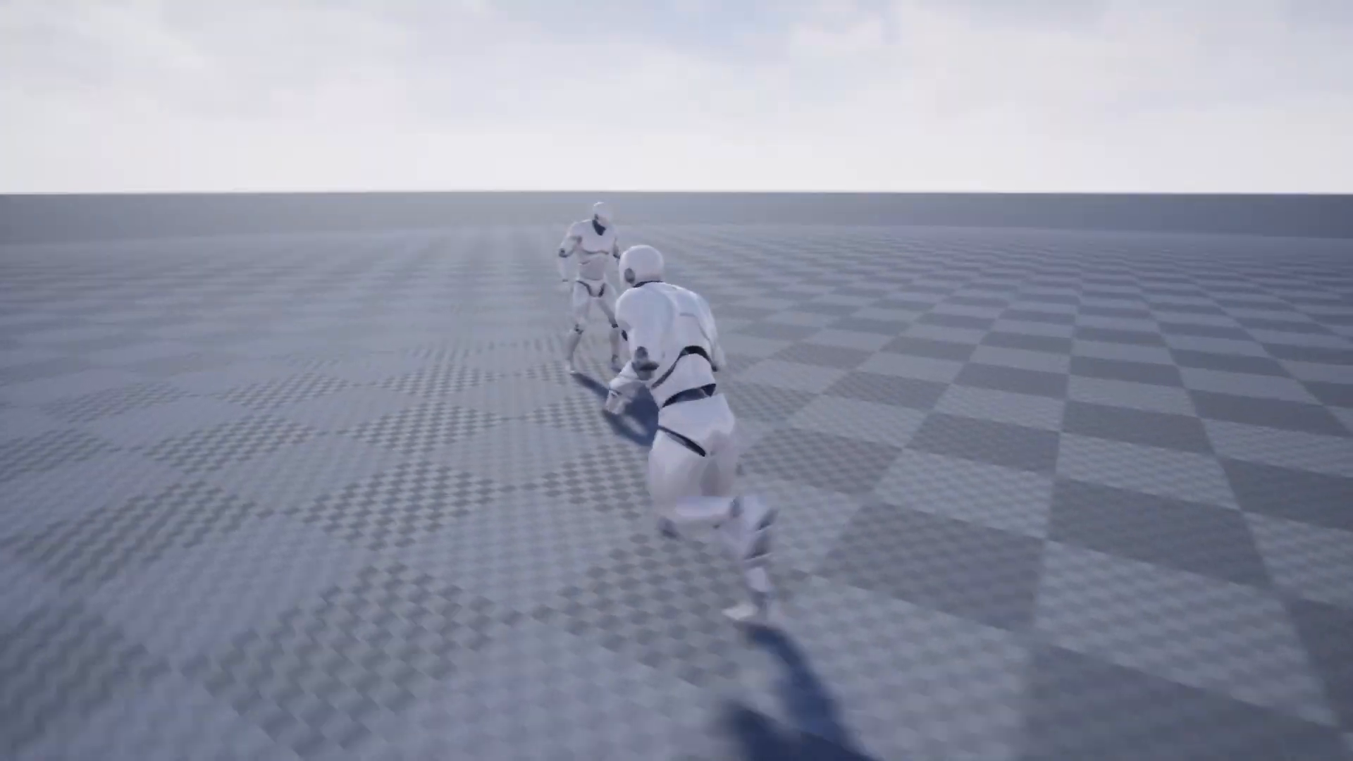
# - Switch between the two game clients to test running and jumping with each character, and close all game windows
pyautogui.press('super')
pyautogui.click(398, 747)
pyautogui.click(471, 685)
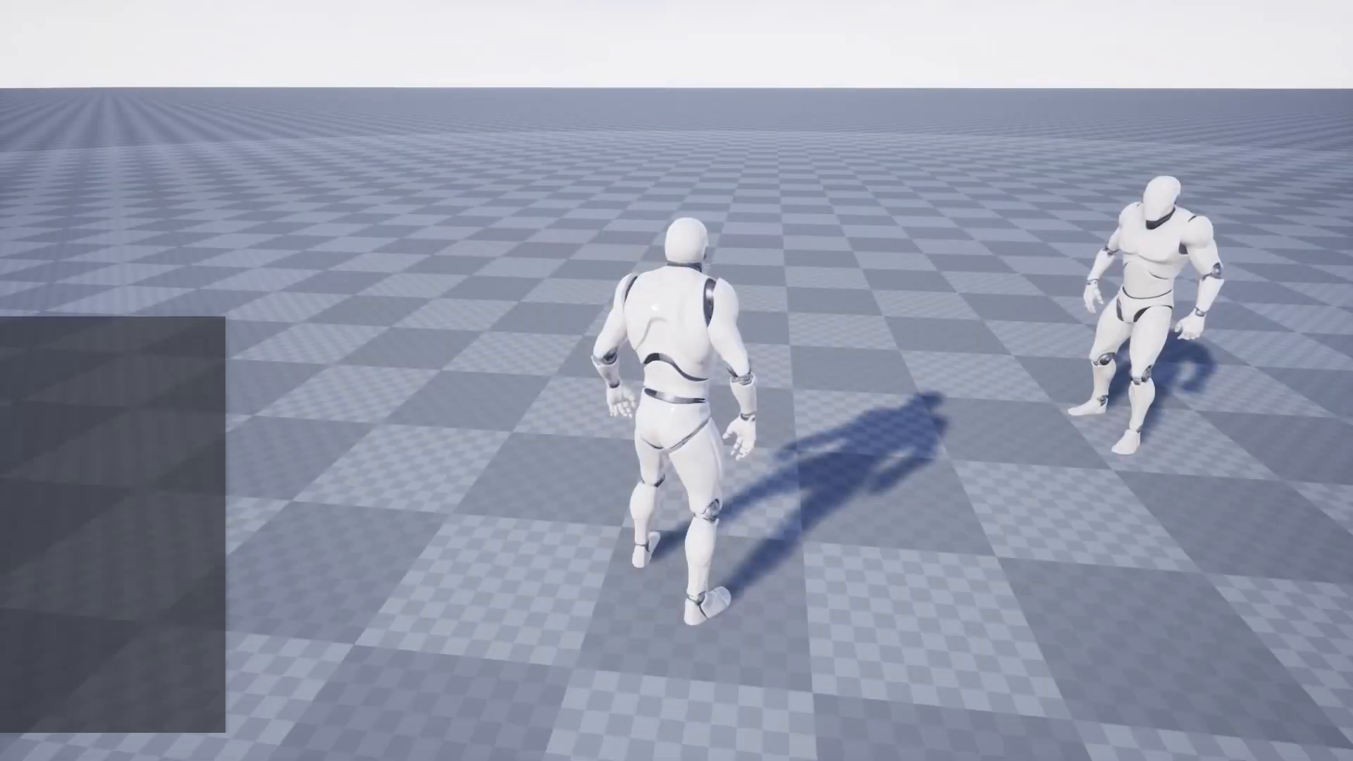
pyautogui.press('d')
pyautogui.press('space')
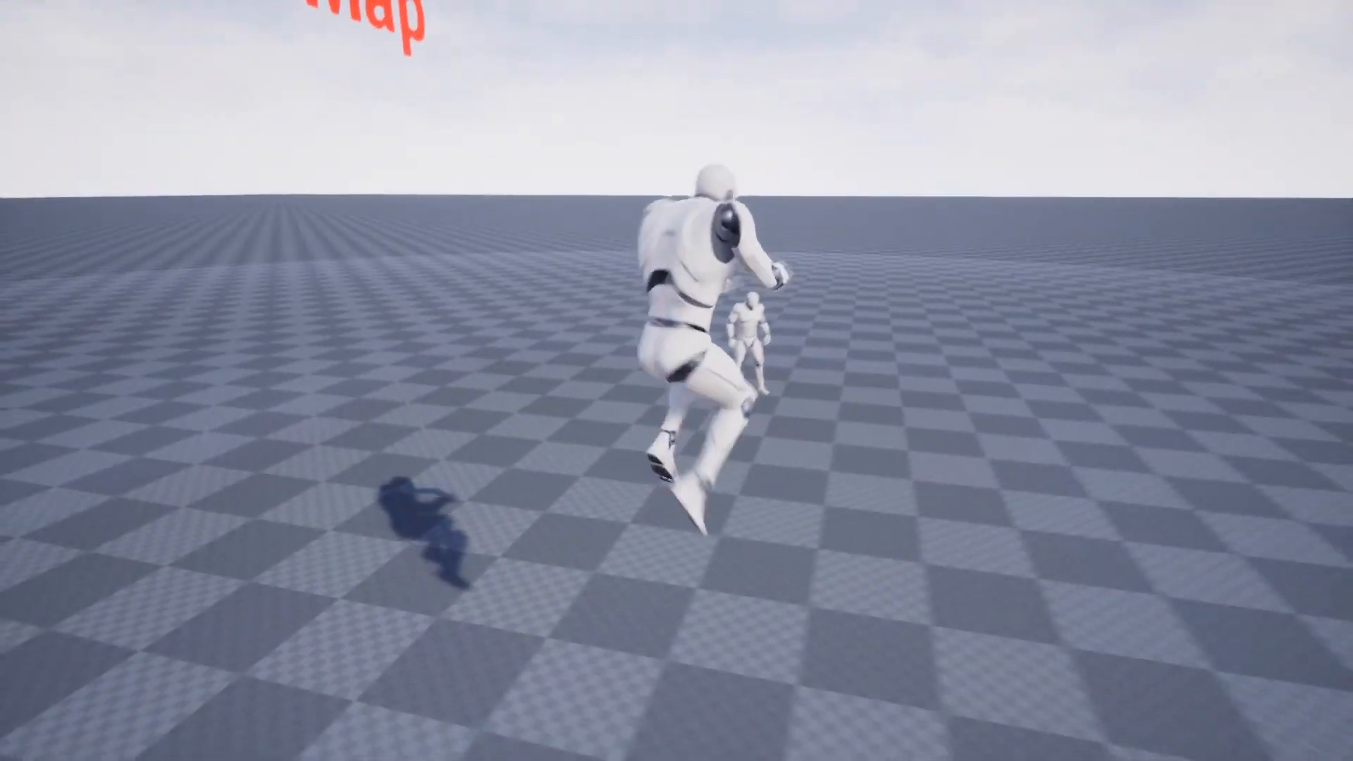
pyautogui.press('w')
pyautogui.press('super')
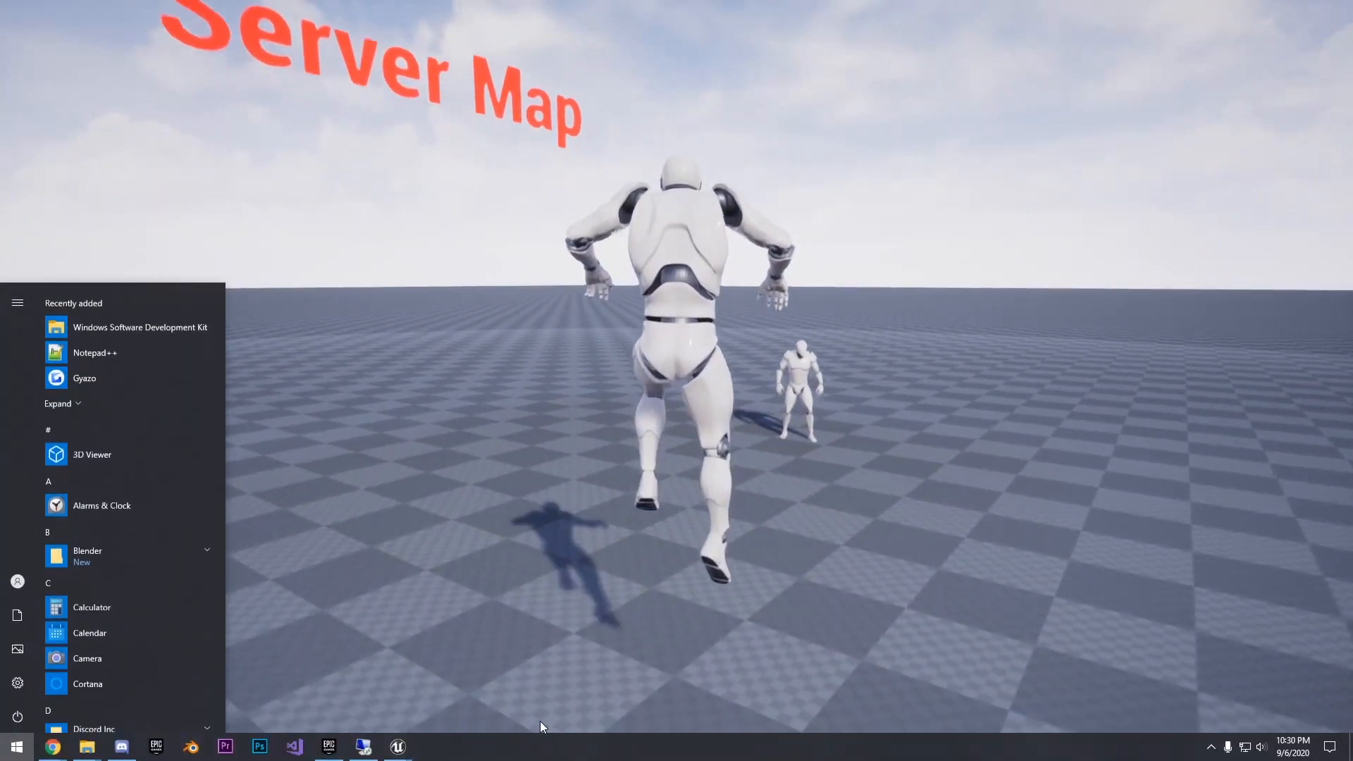
pyautogui.moveTo(398, 747)
pyautogui.click(470, 675)
pyautogui.press('w')
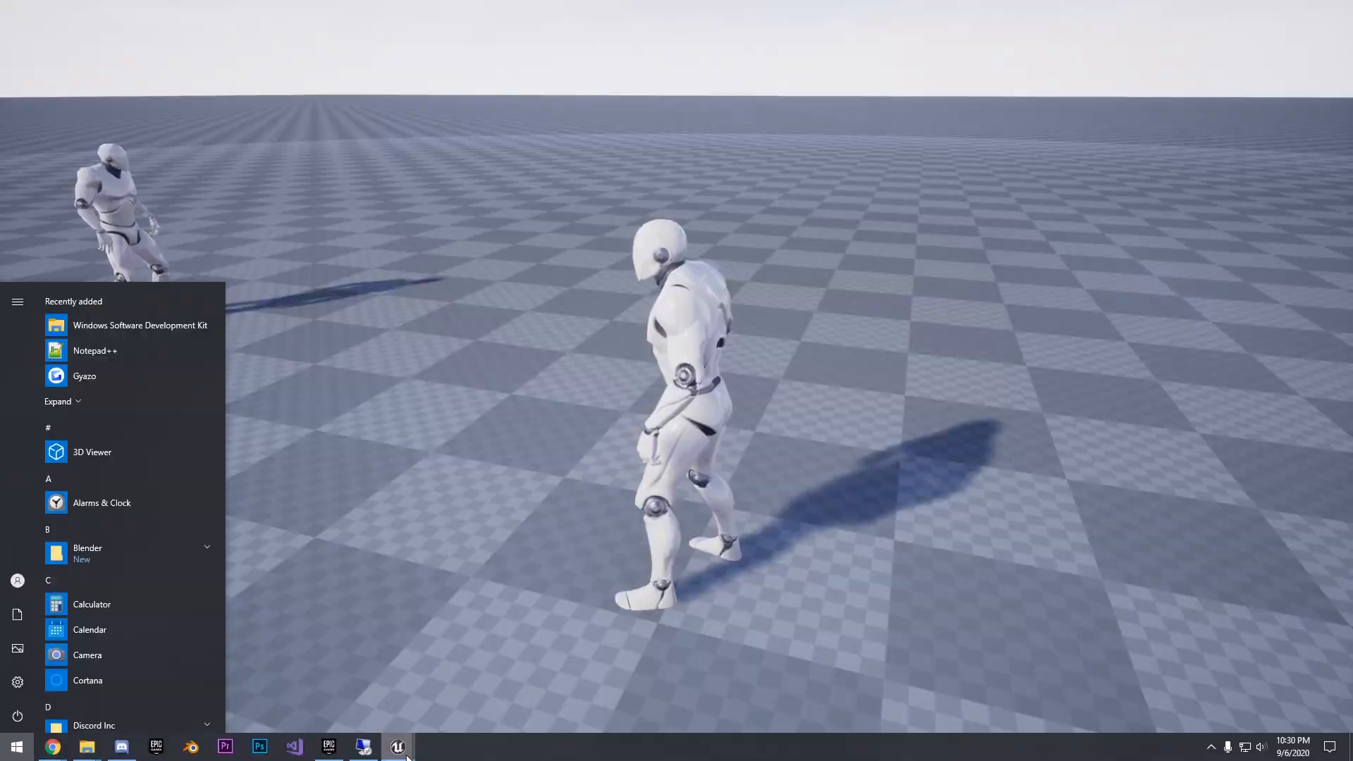
pyautogui.rightClick(407, 752)
pyautogui.click(418, 720)
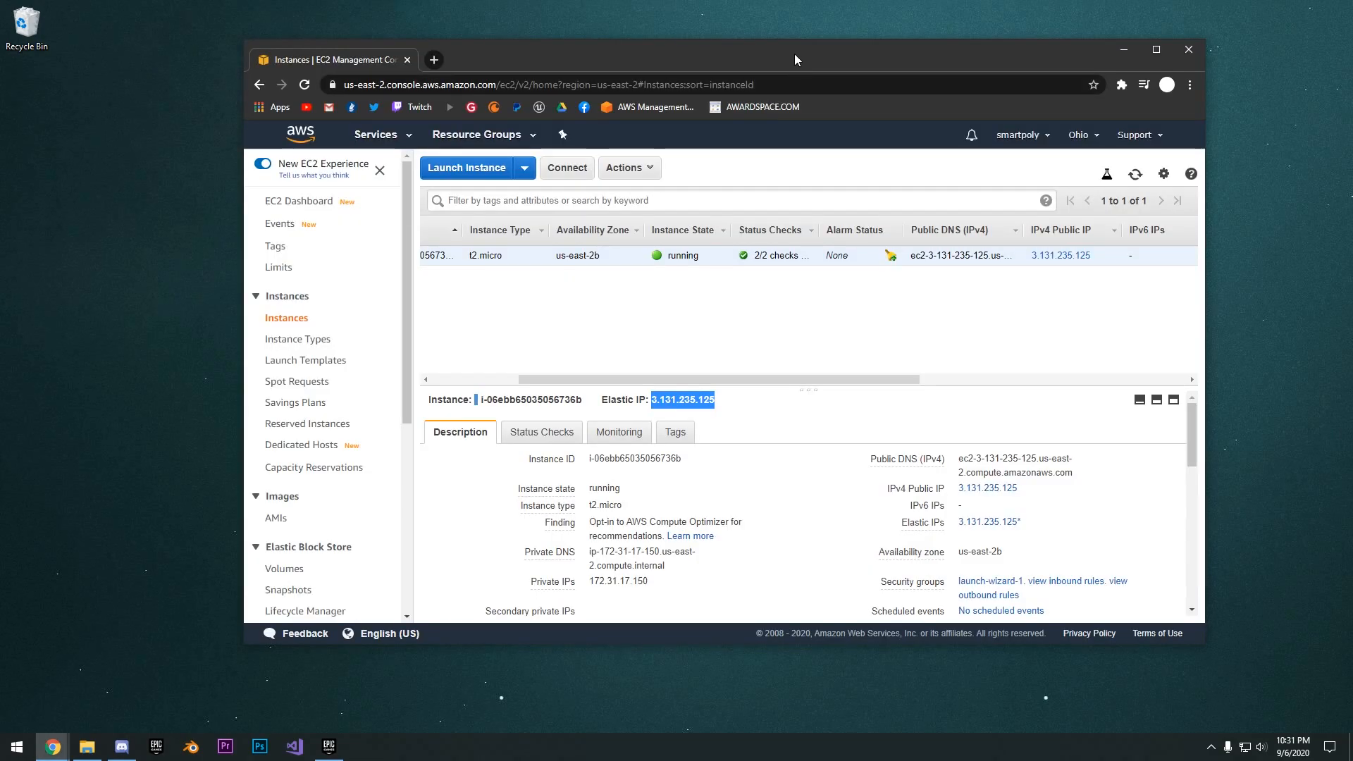
# - Stop the running EC2 instance from the AWS console, confirm the stop, and minimize the browser
pyautogui.click(626, 170)
pyautogui.moveTo(657, 267)
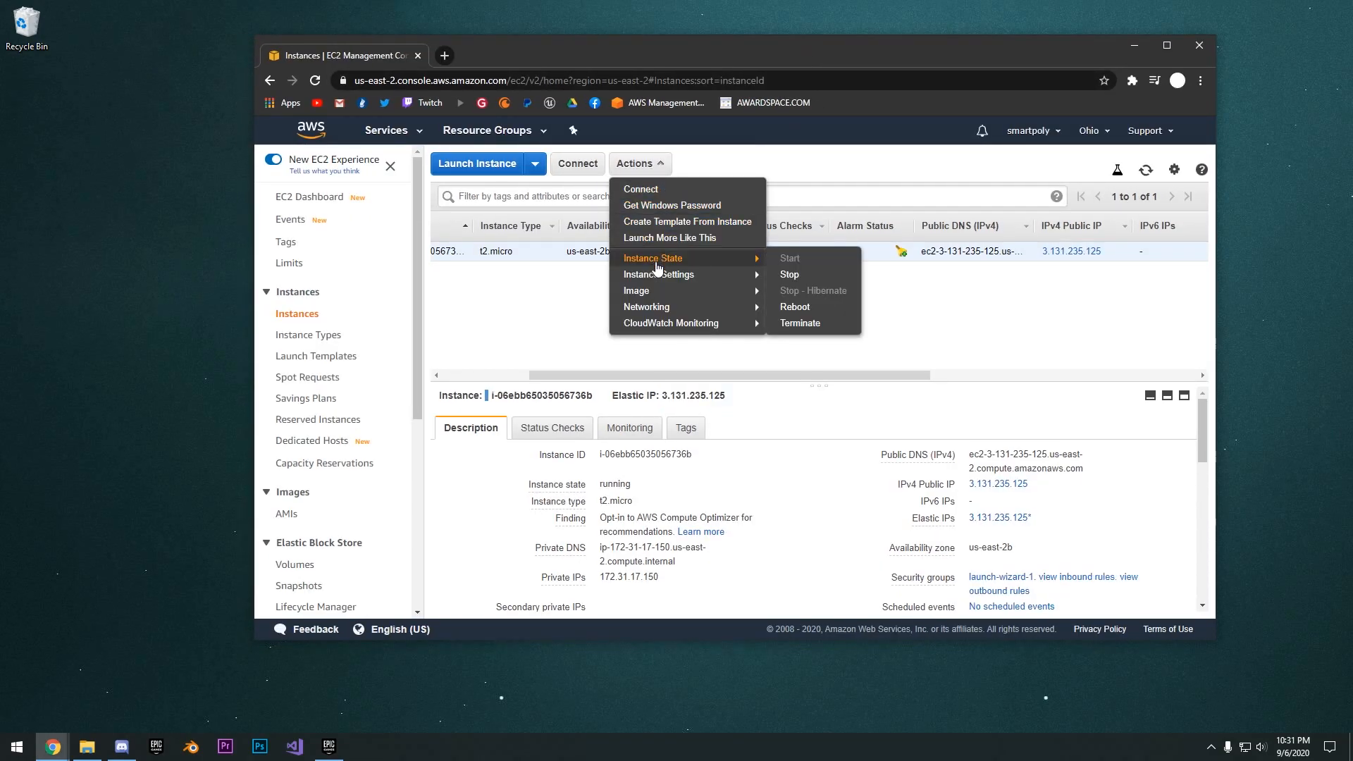
pyautogui.click(796, 277)
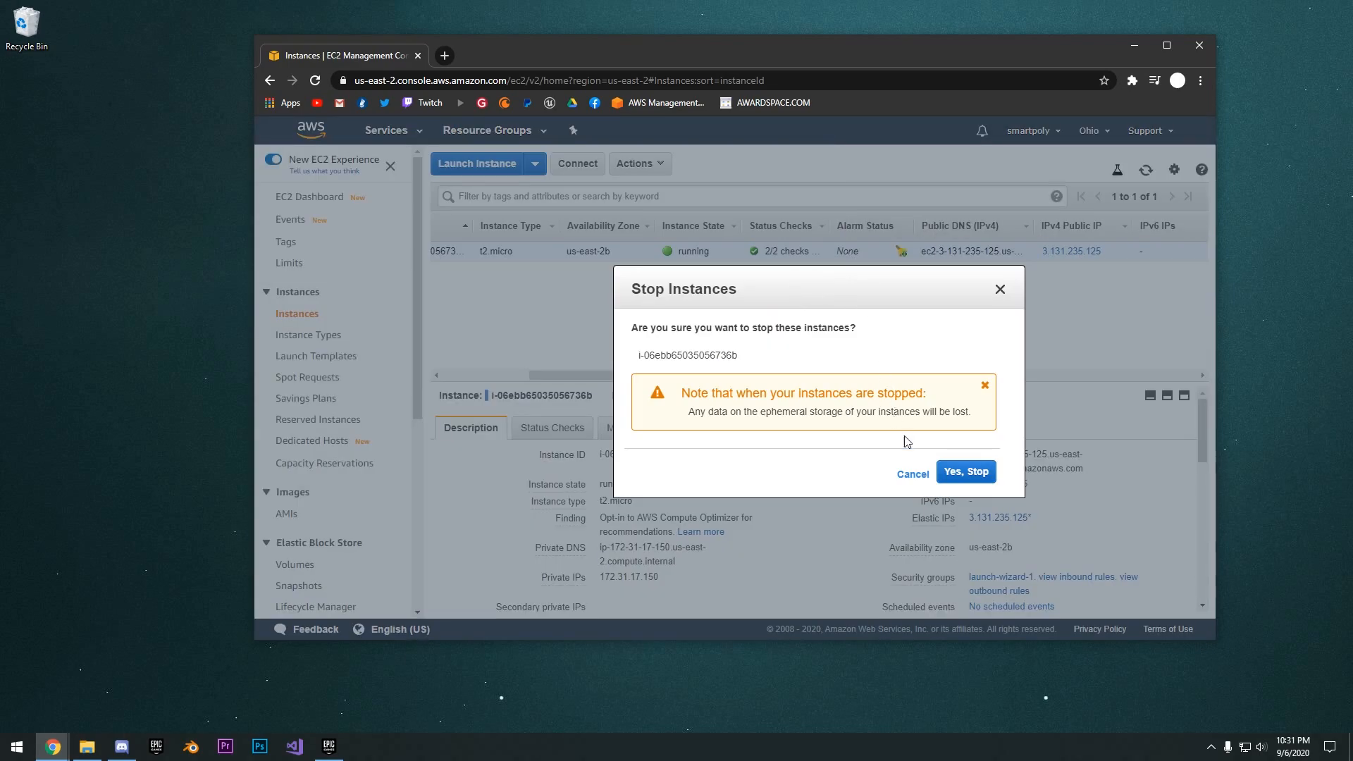
pyautogui.click(964, 473)
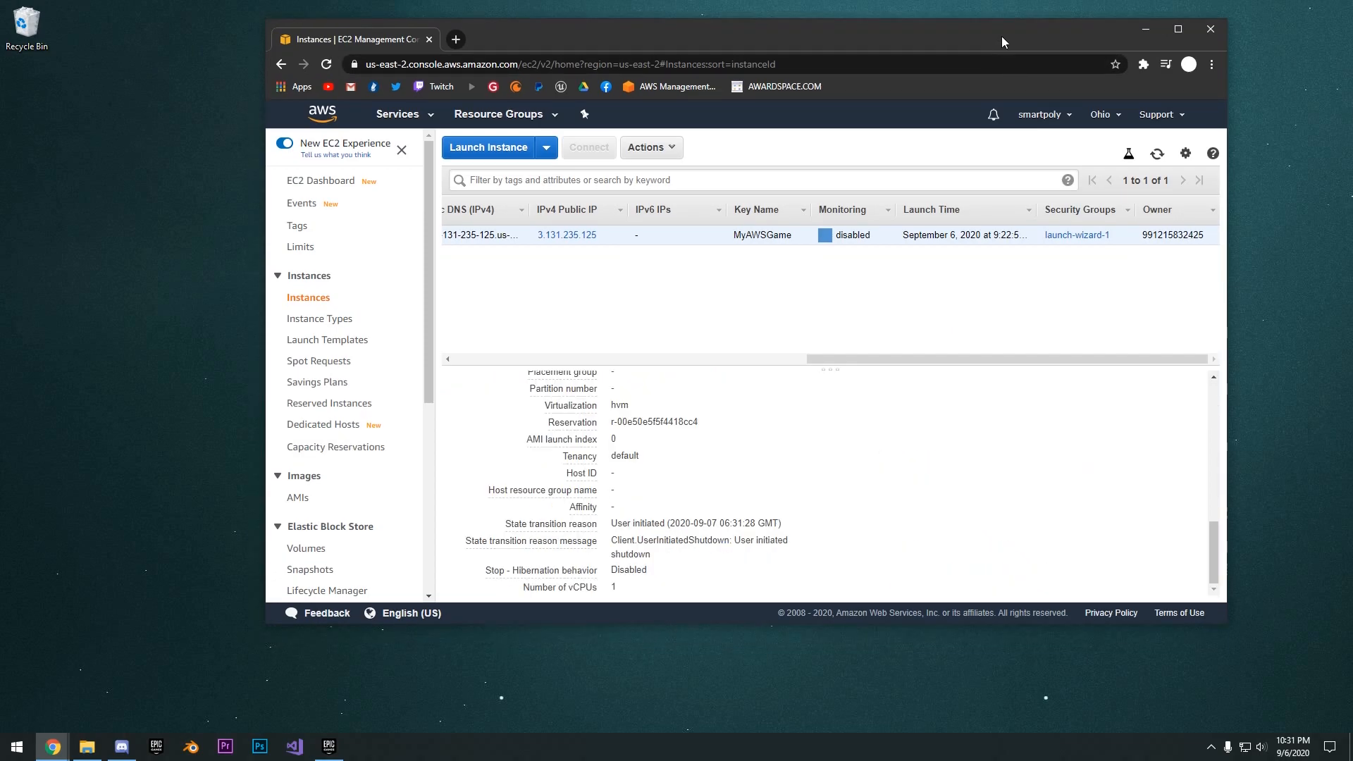
pyautogui.moveTo(1005, 36); pyautogui.dragTo(1041, 37)
pyautogui.click(1176, 36)
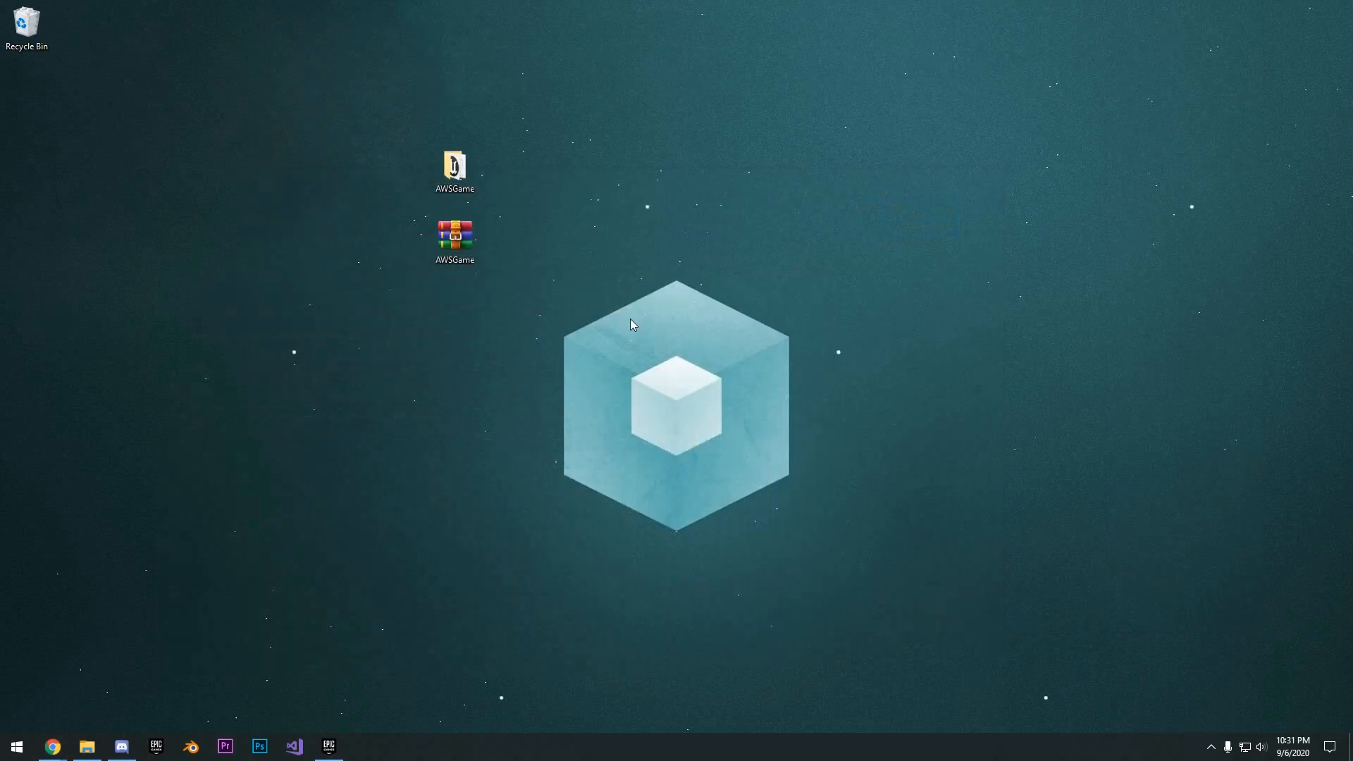